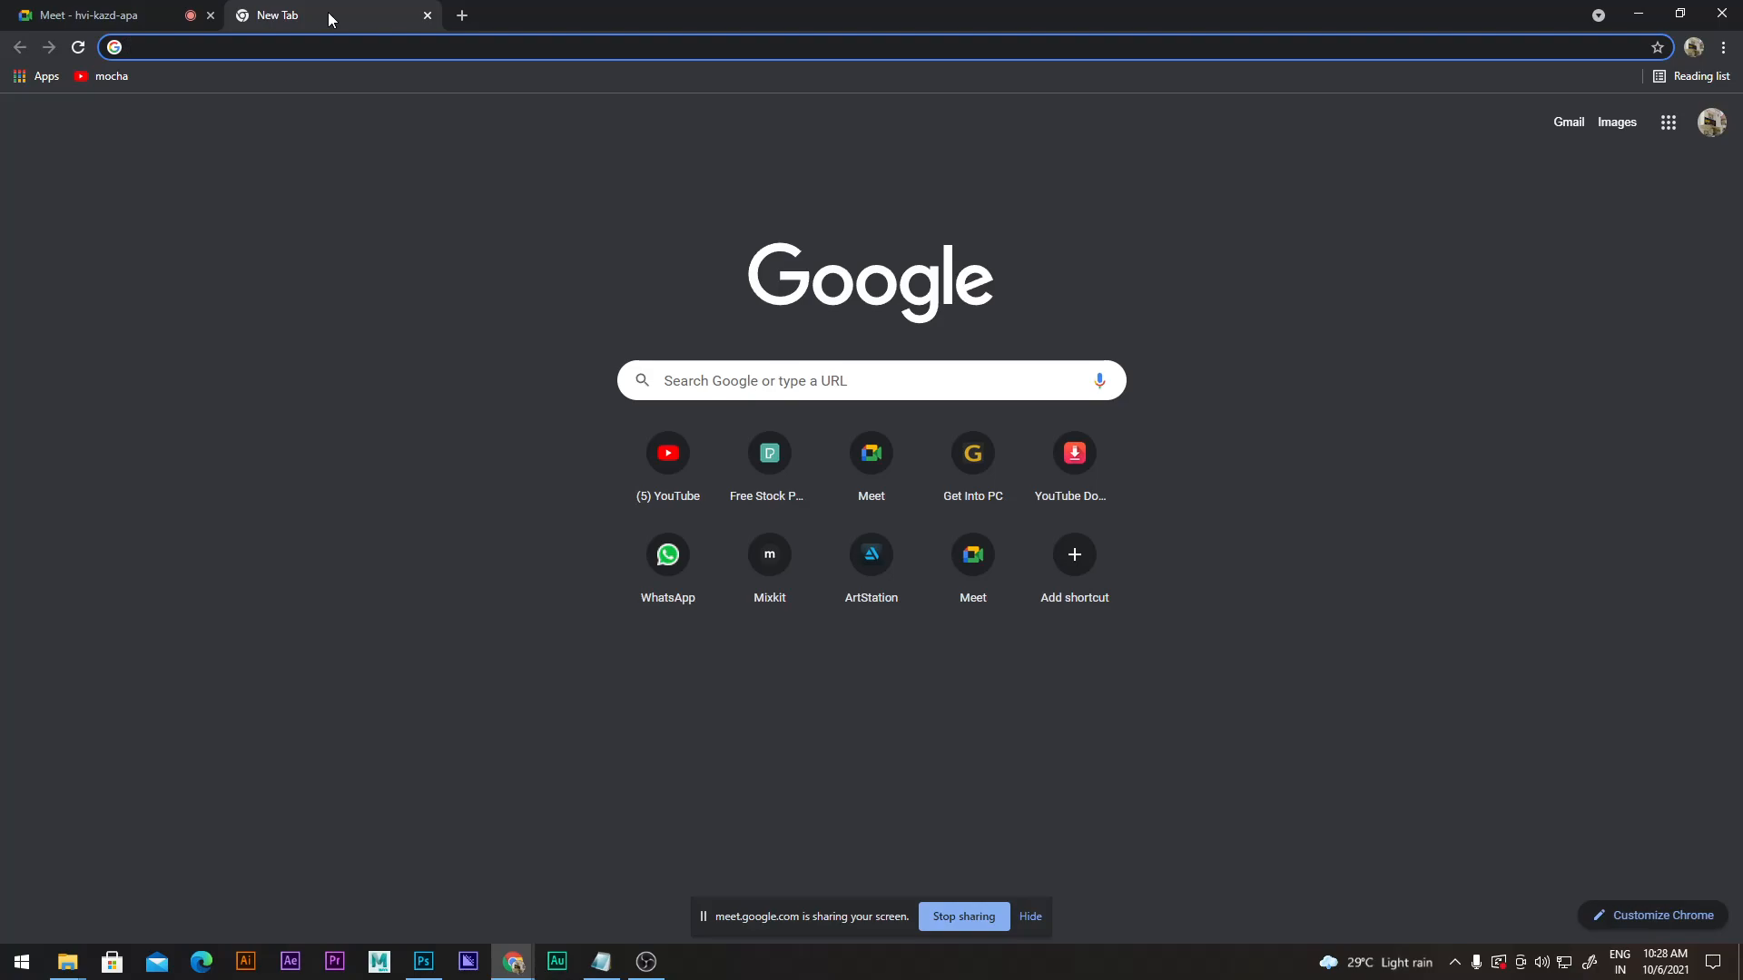
Search Google Images for "vanishing point photography".
click(104, 16)
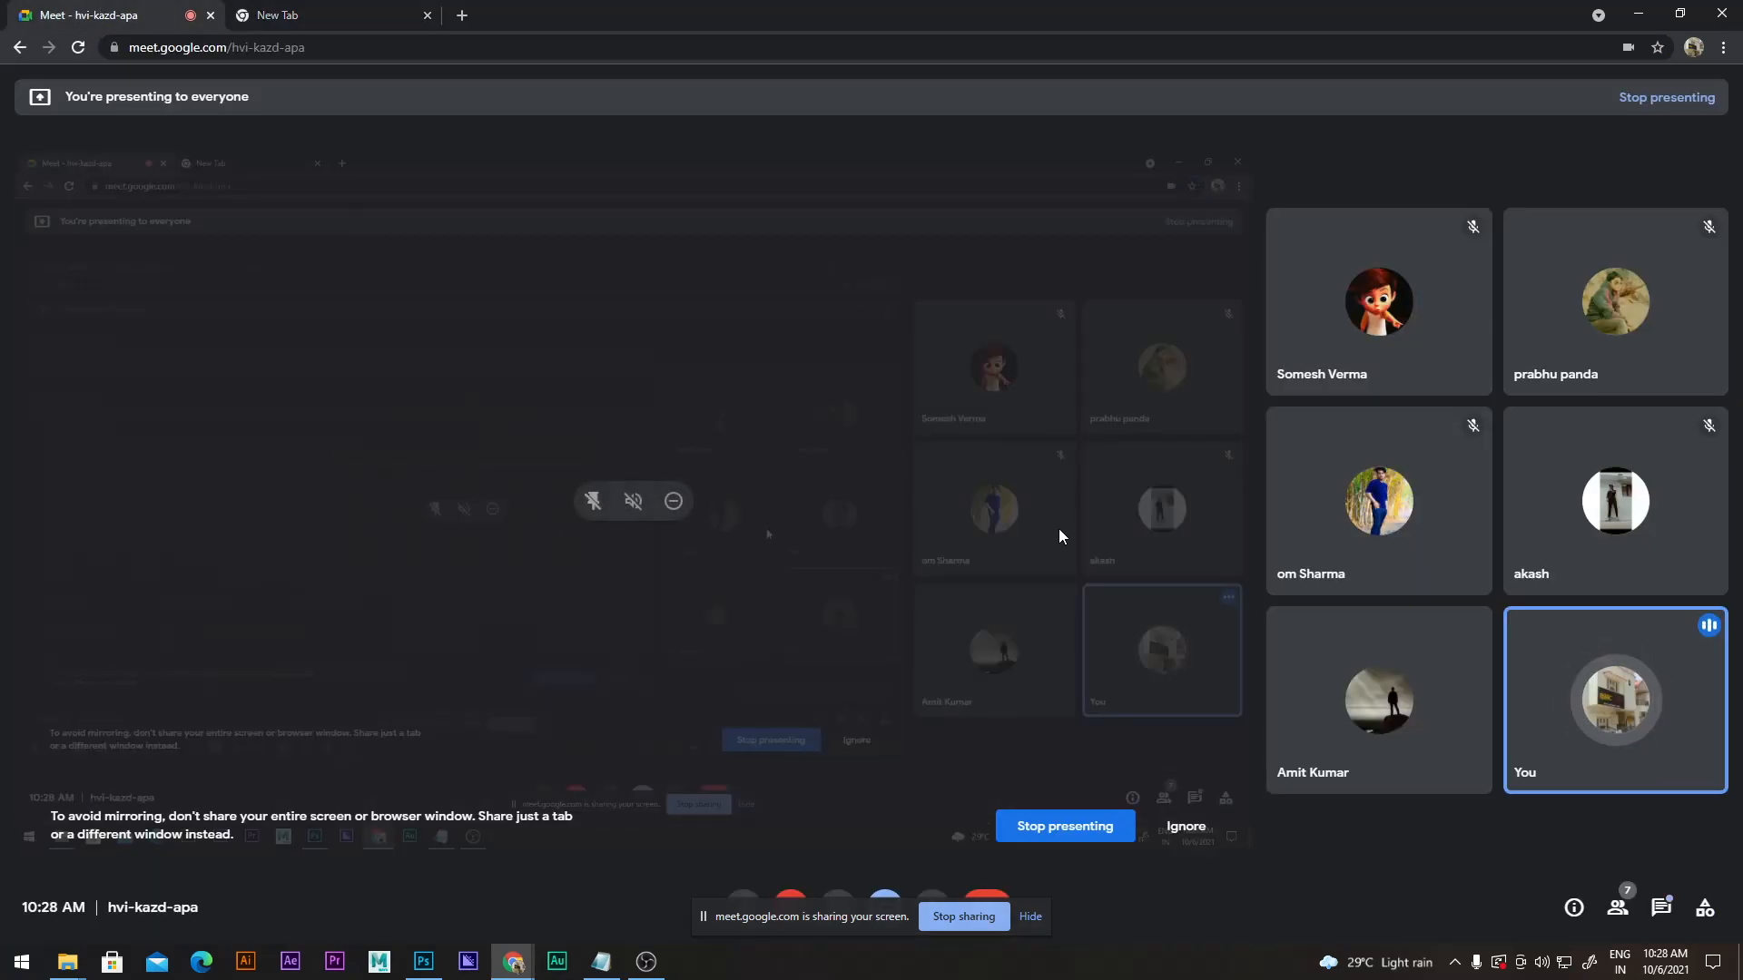
click(416, 13)
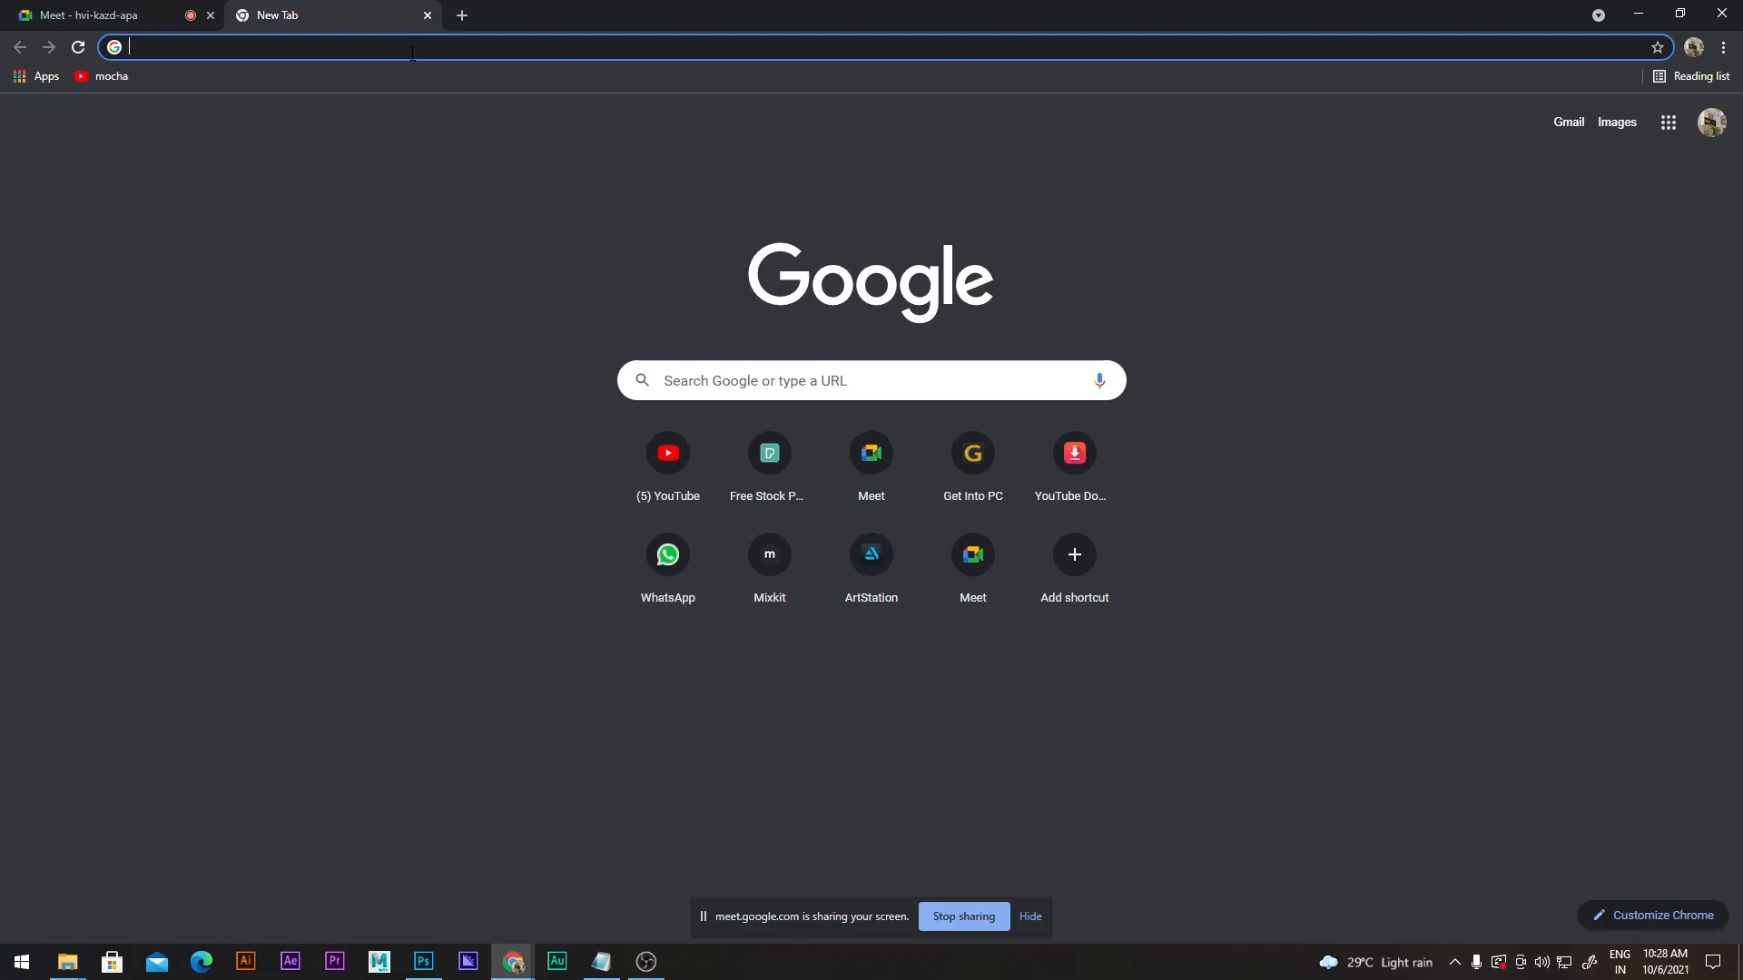
text(Va)
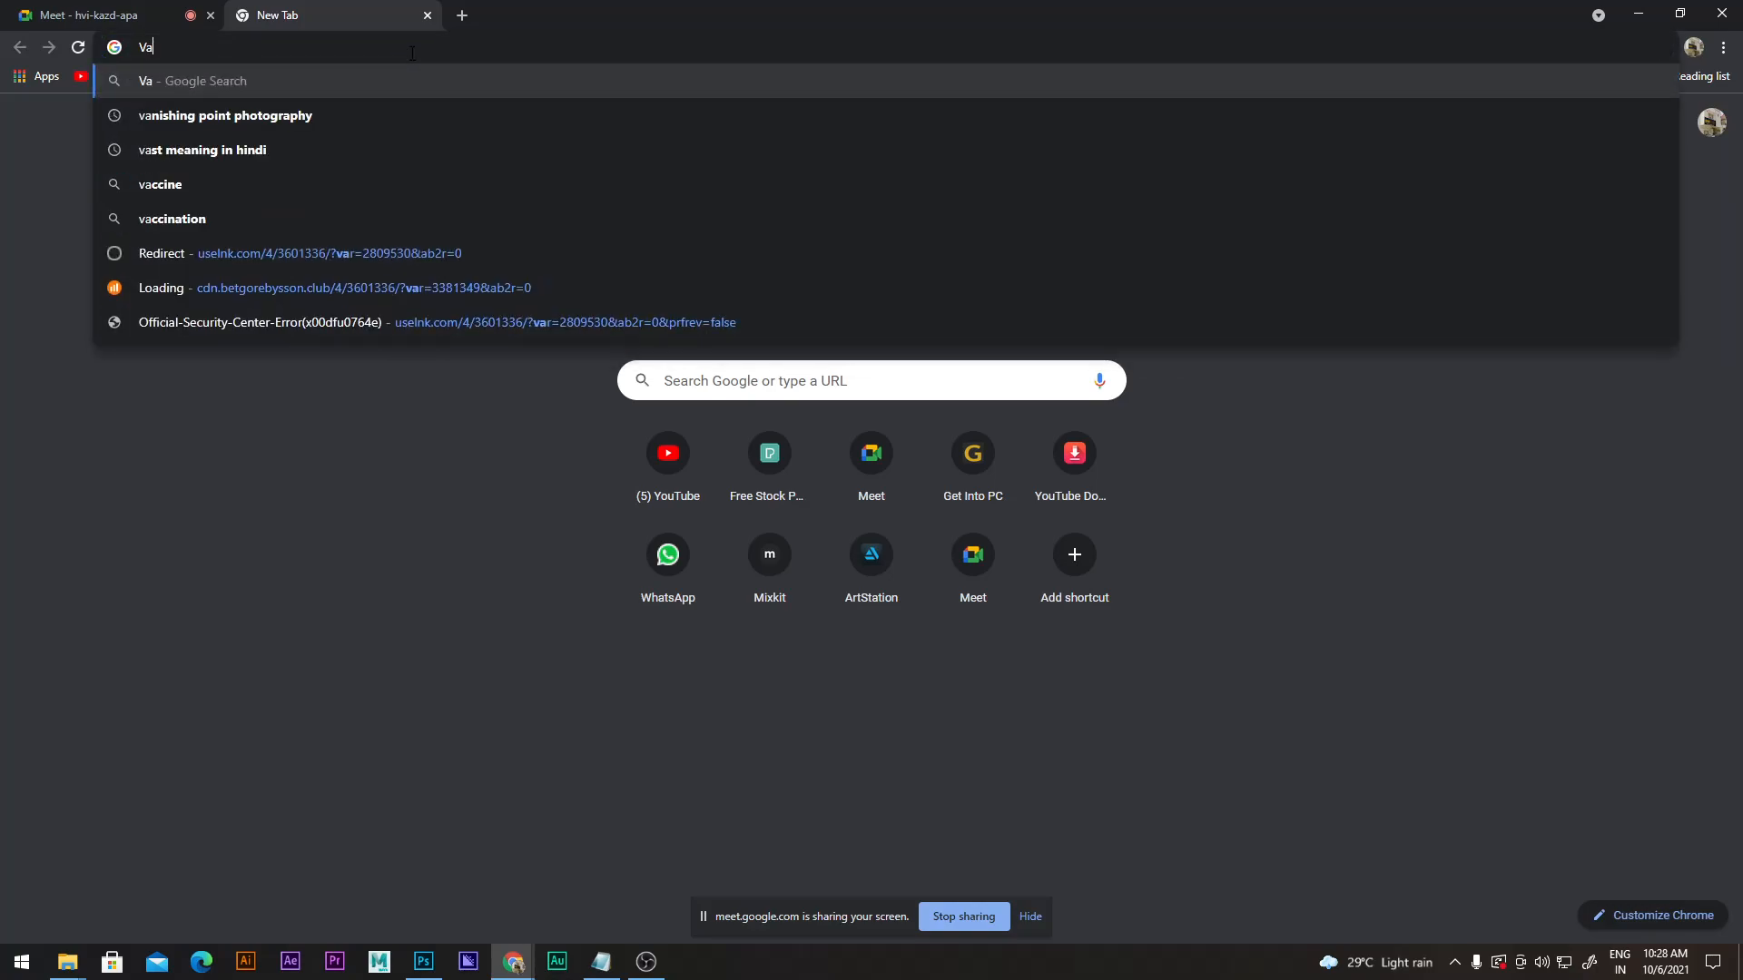
key(Down)
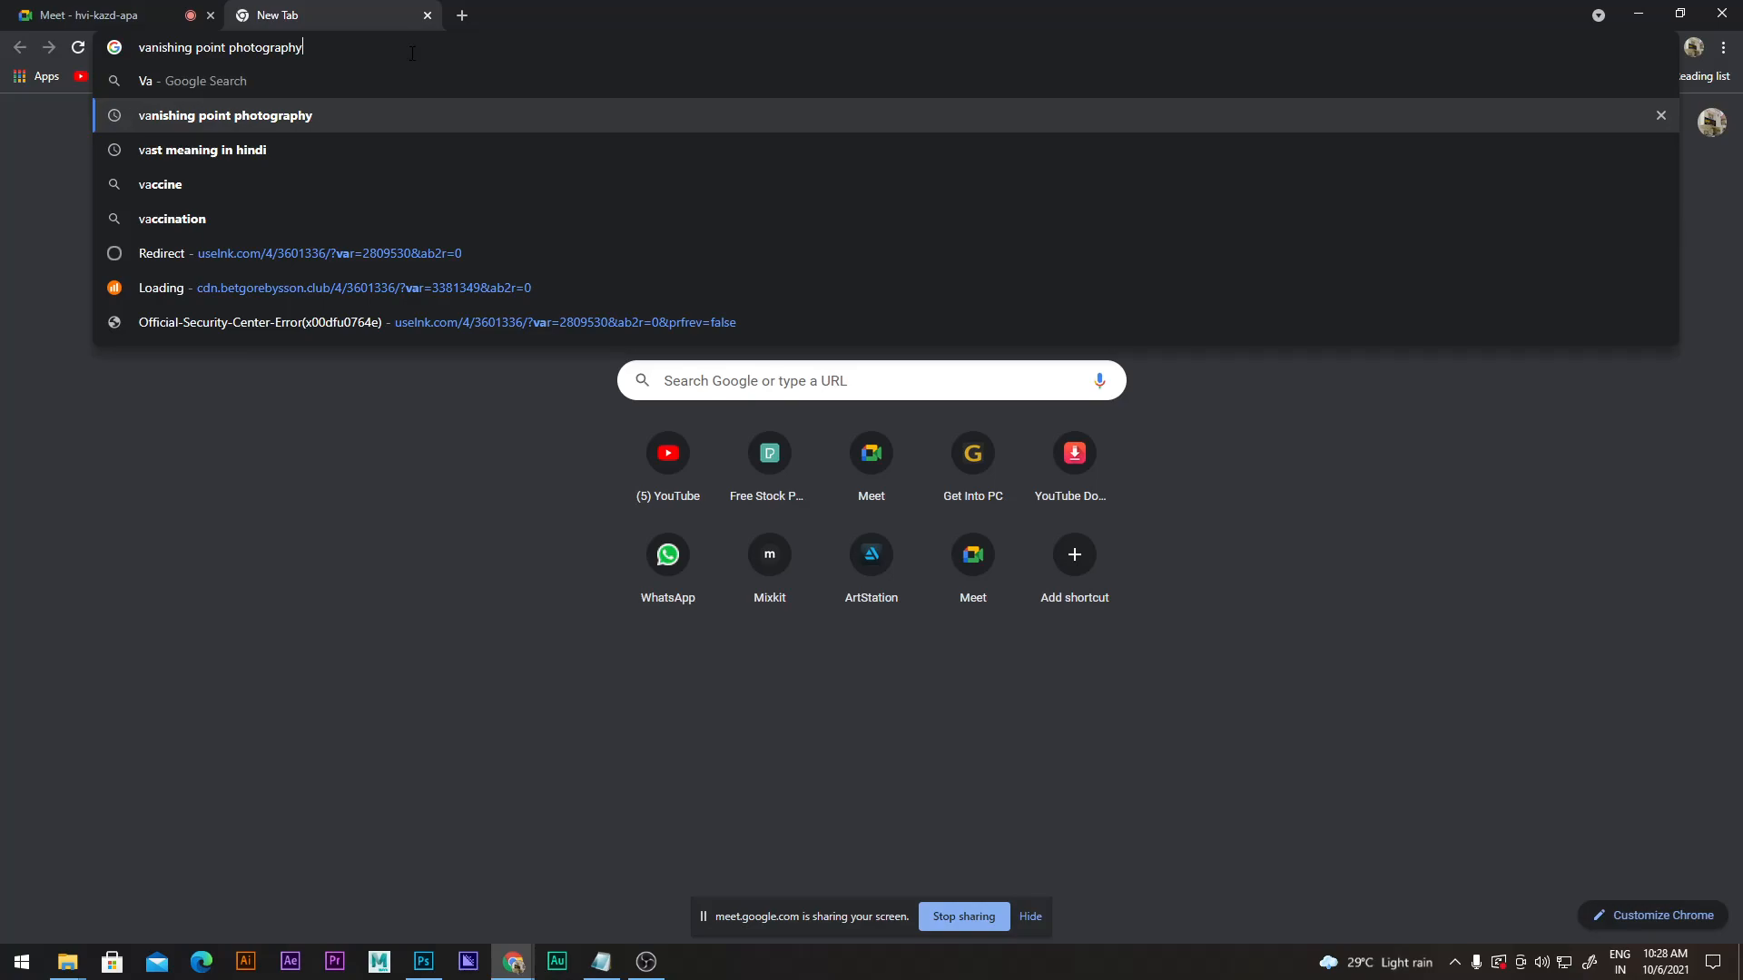
key(Return)
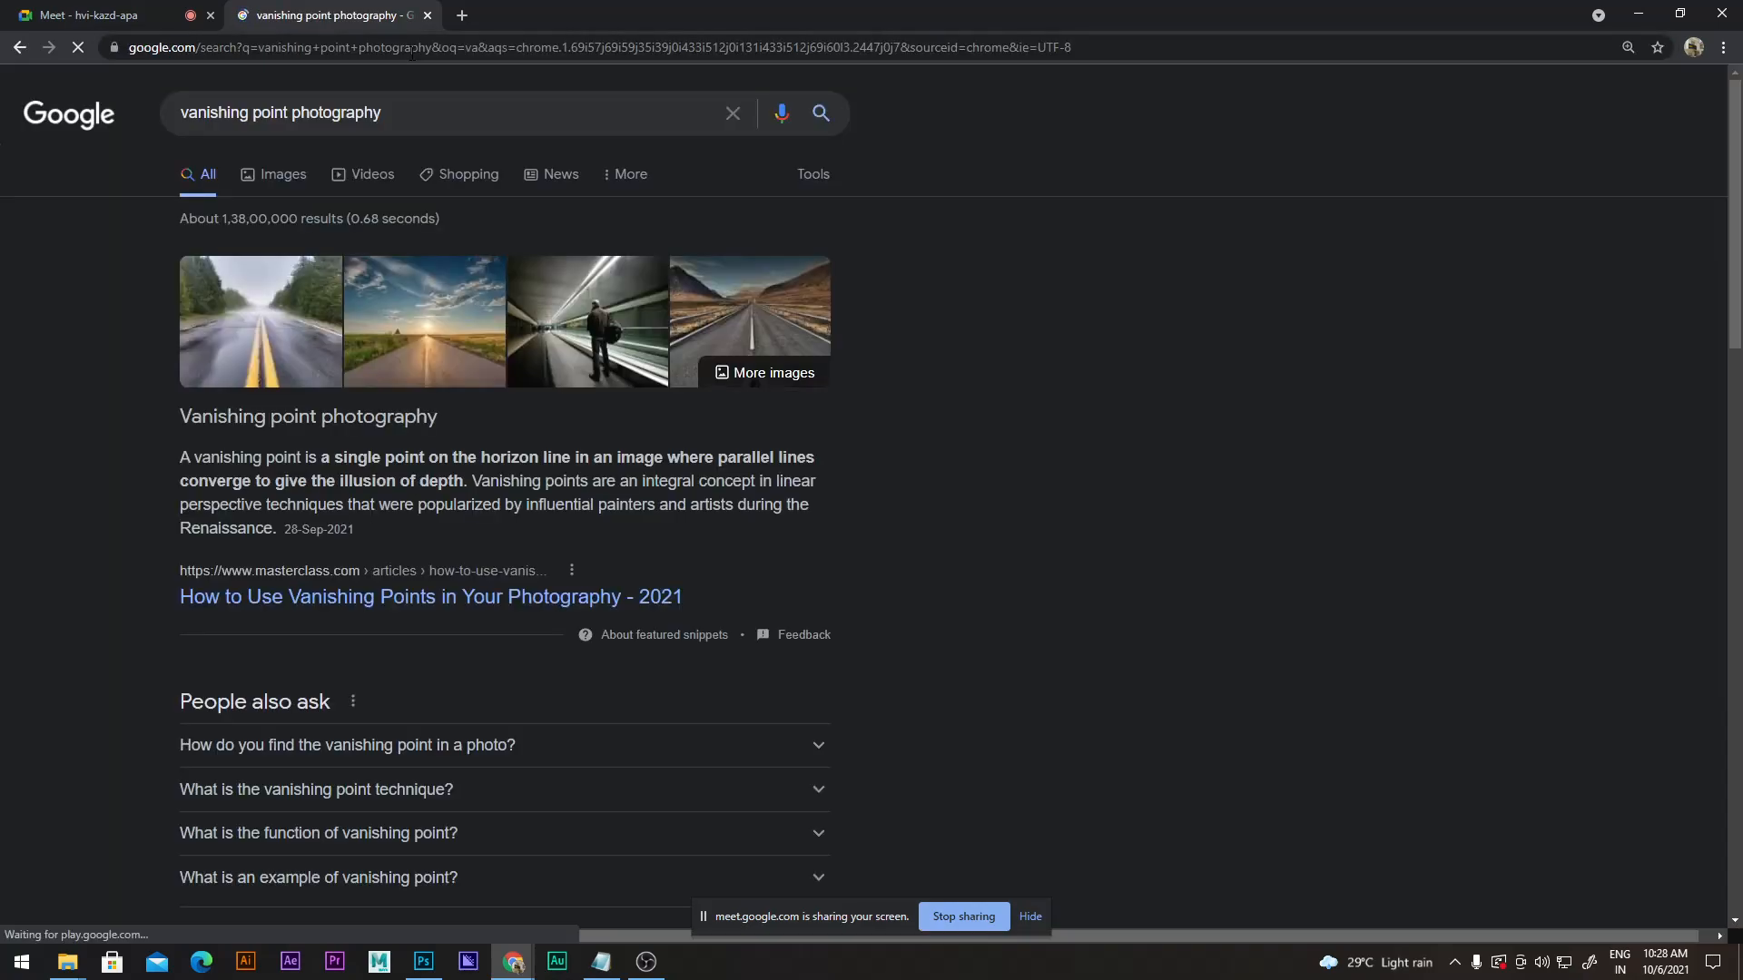
click(288, 191)
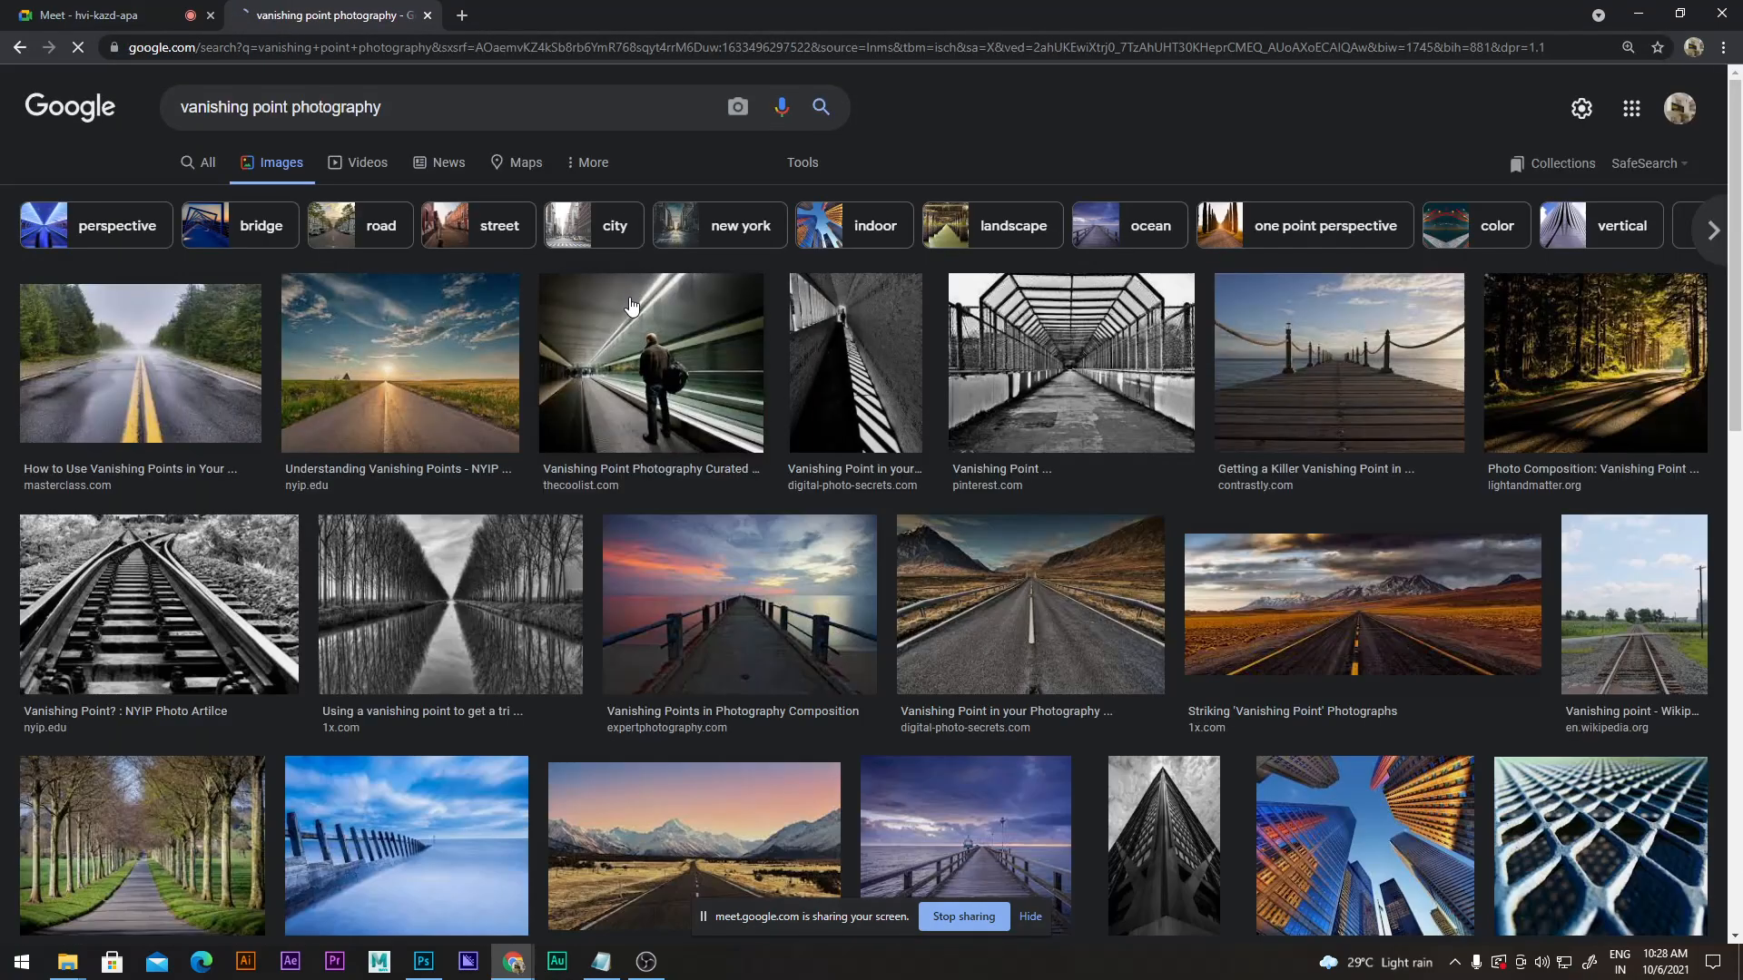
Preview the fenced walkway, tree-lined canal and sunset road pictures to examine their vanishing points.
click(1064, 356)
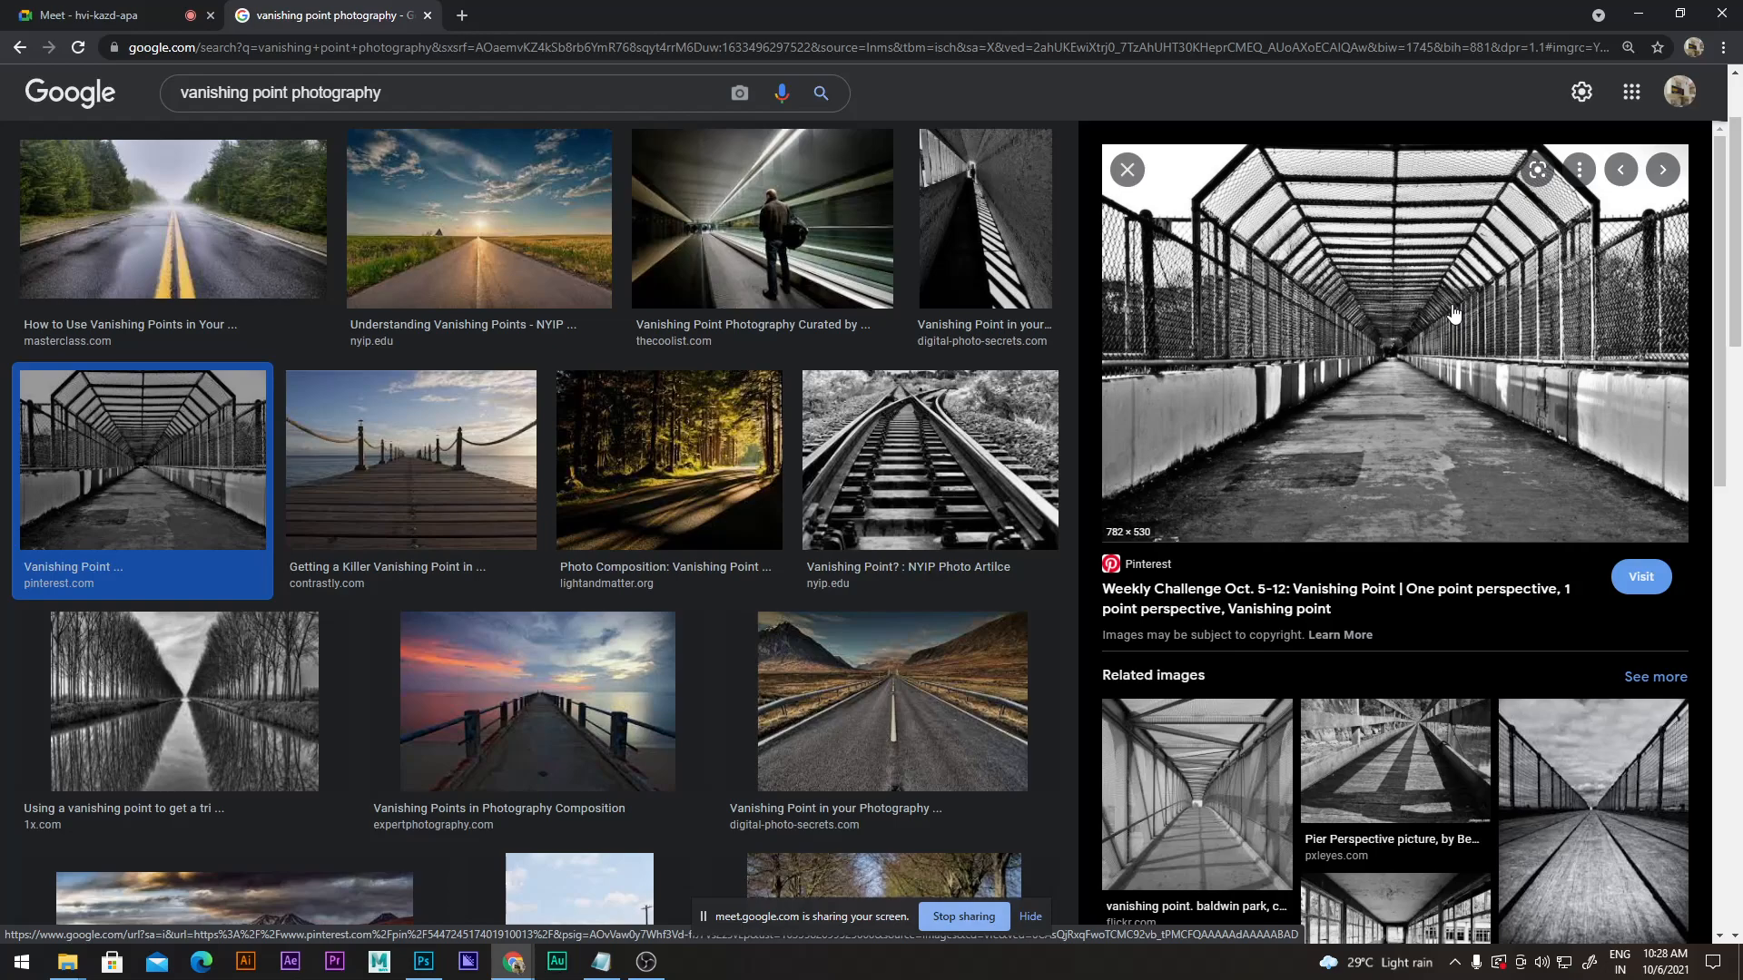
scroll(1484, 586, down, 4)
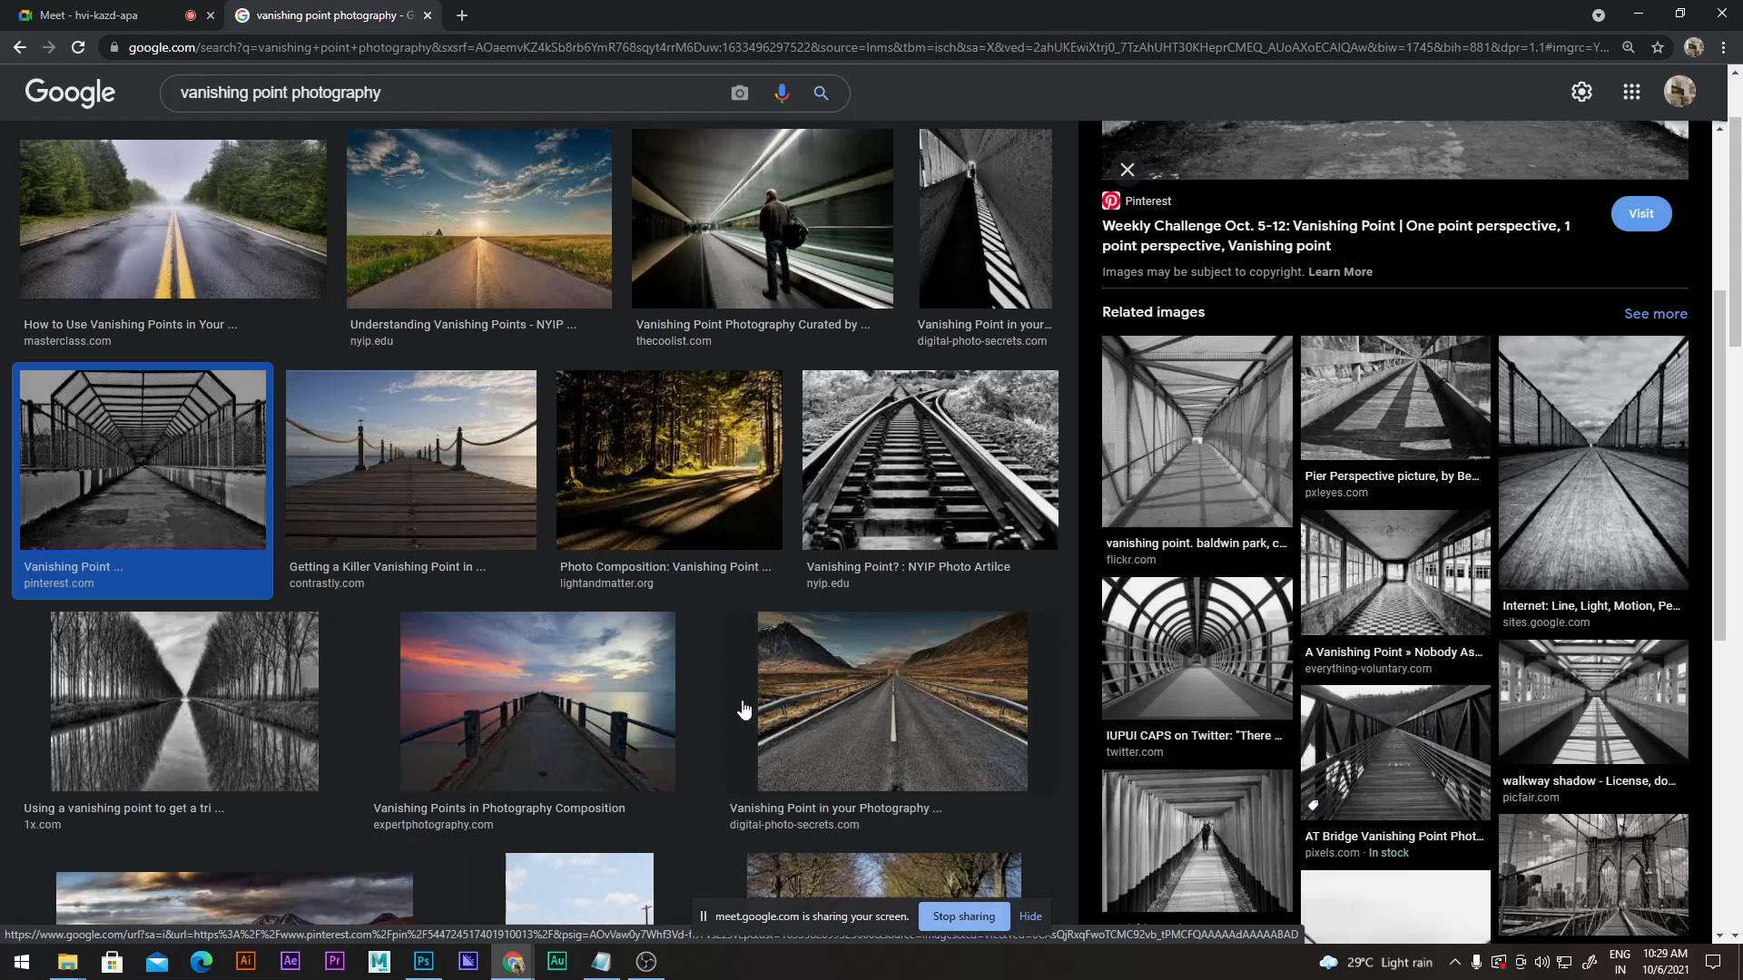
click(184, 712)
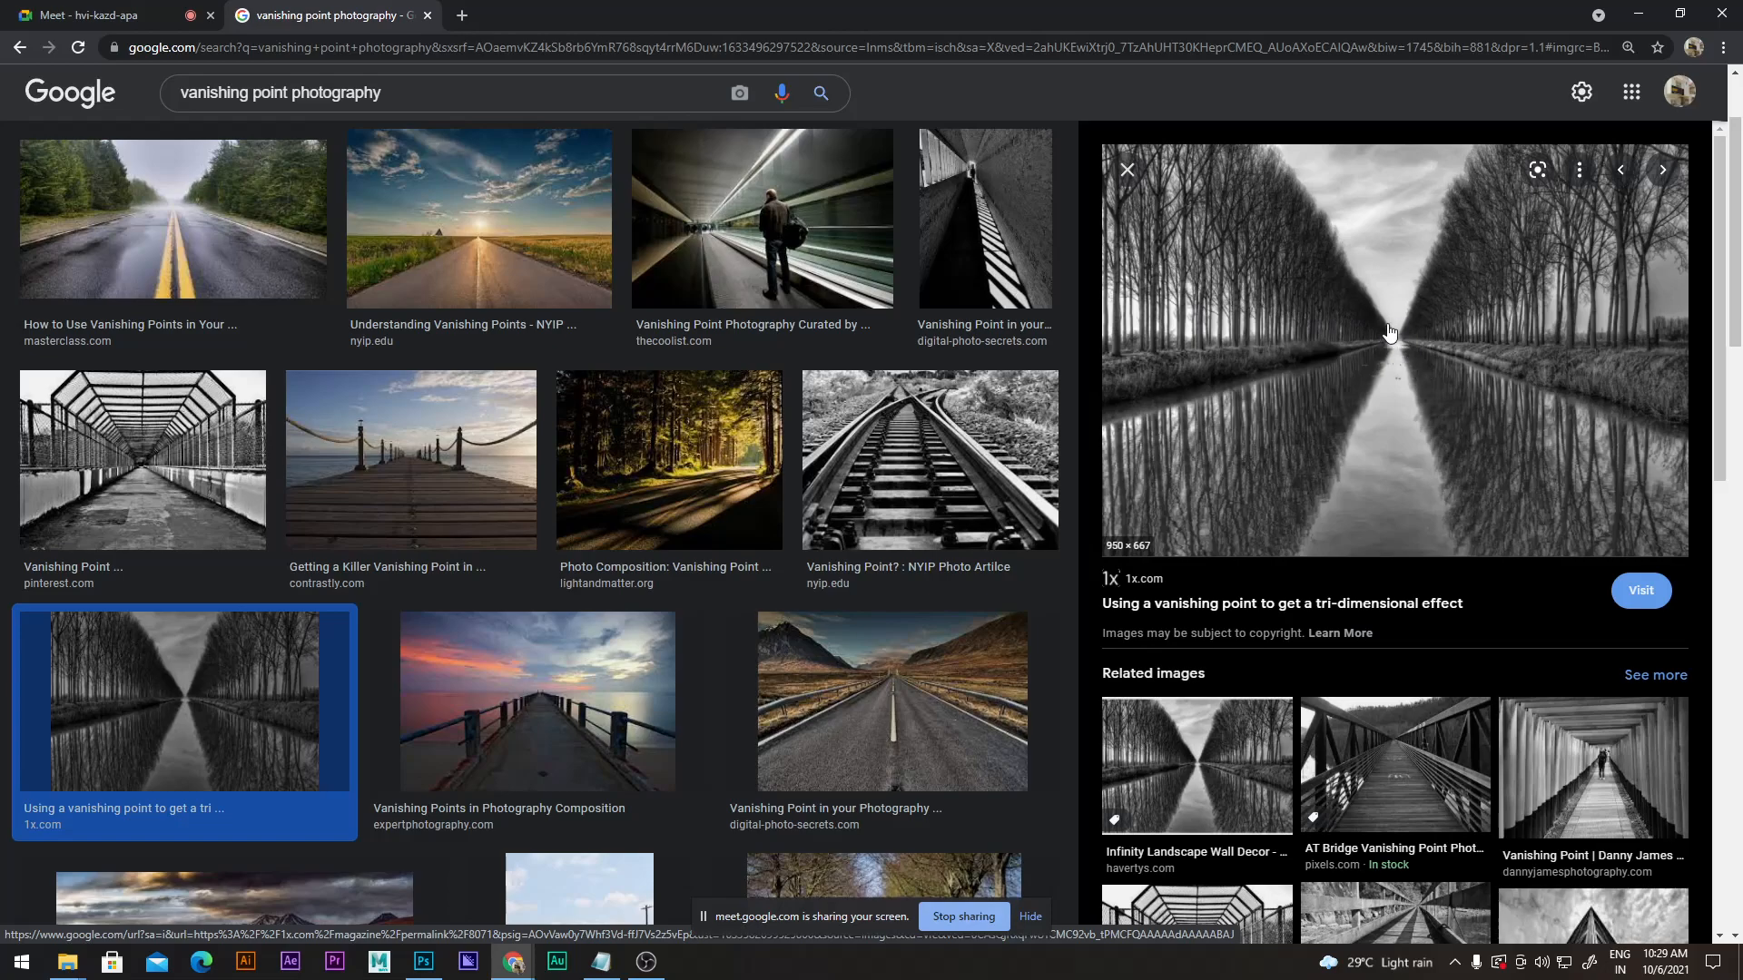
click(592, 252)
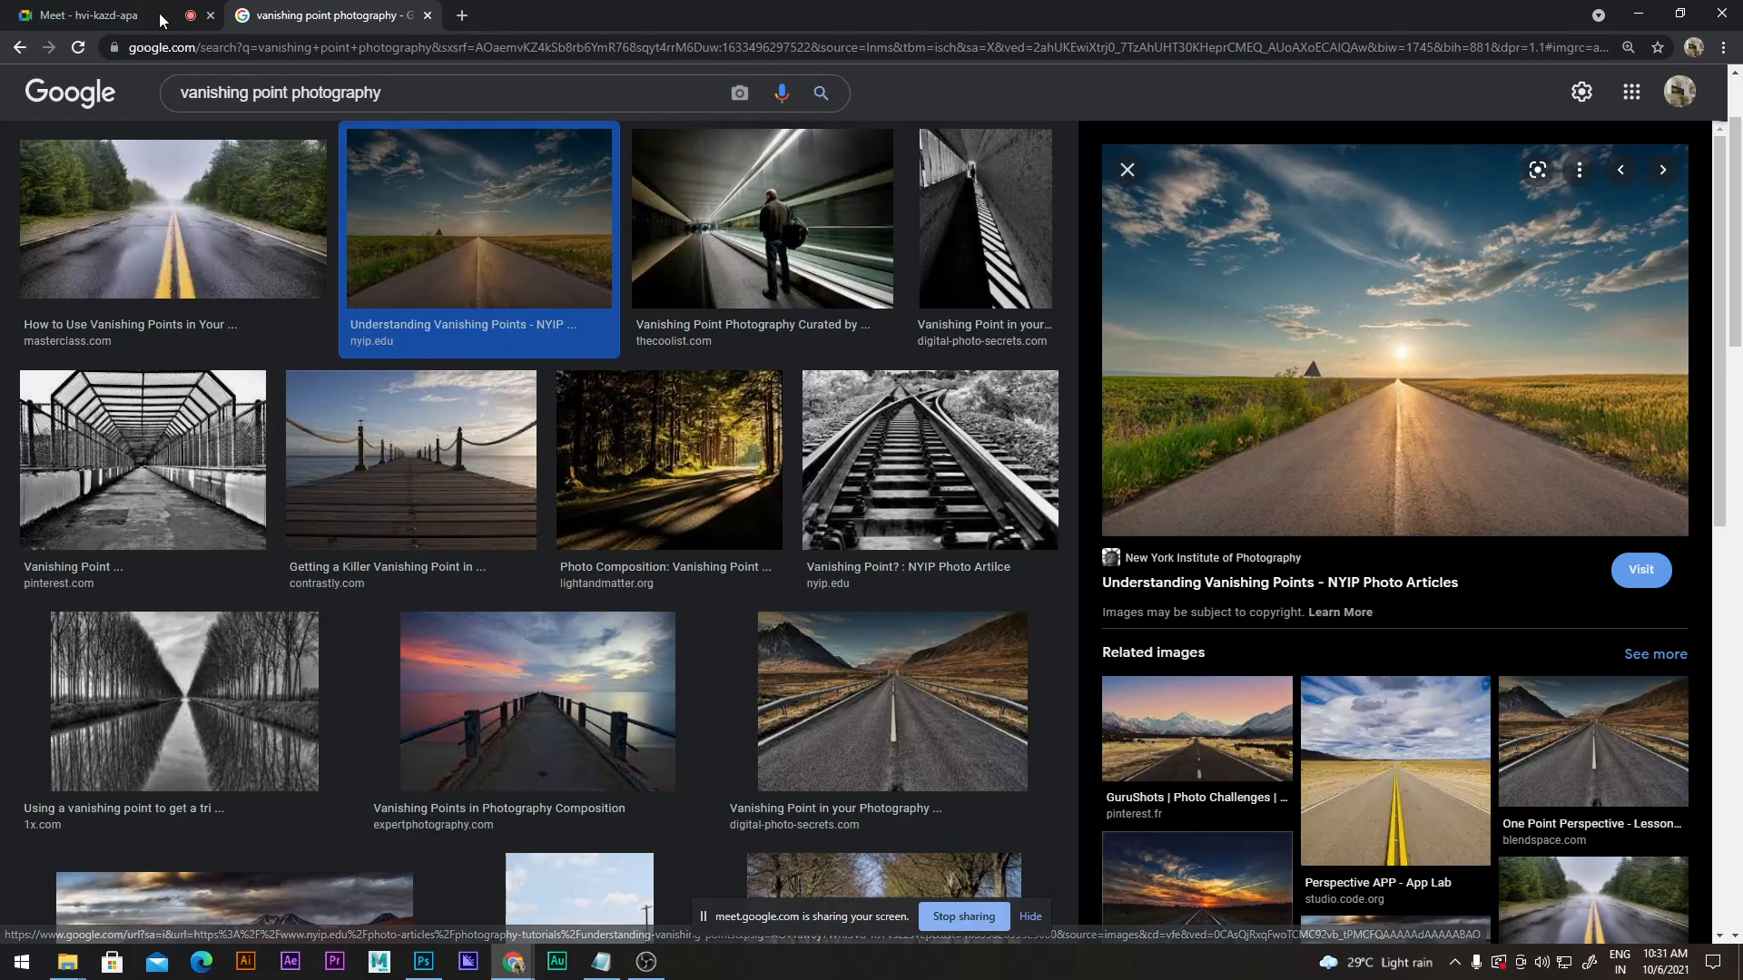
Check the Meet call, return to the vanishing point results and preview the foggy road picture with yellow lines.
click(88, 15)
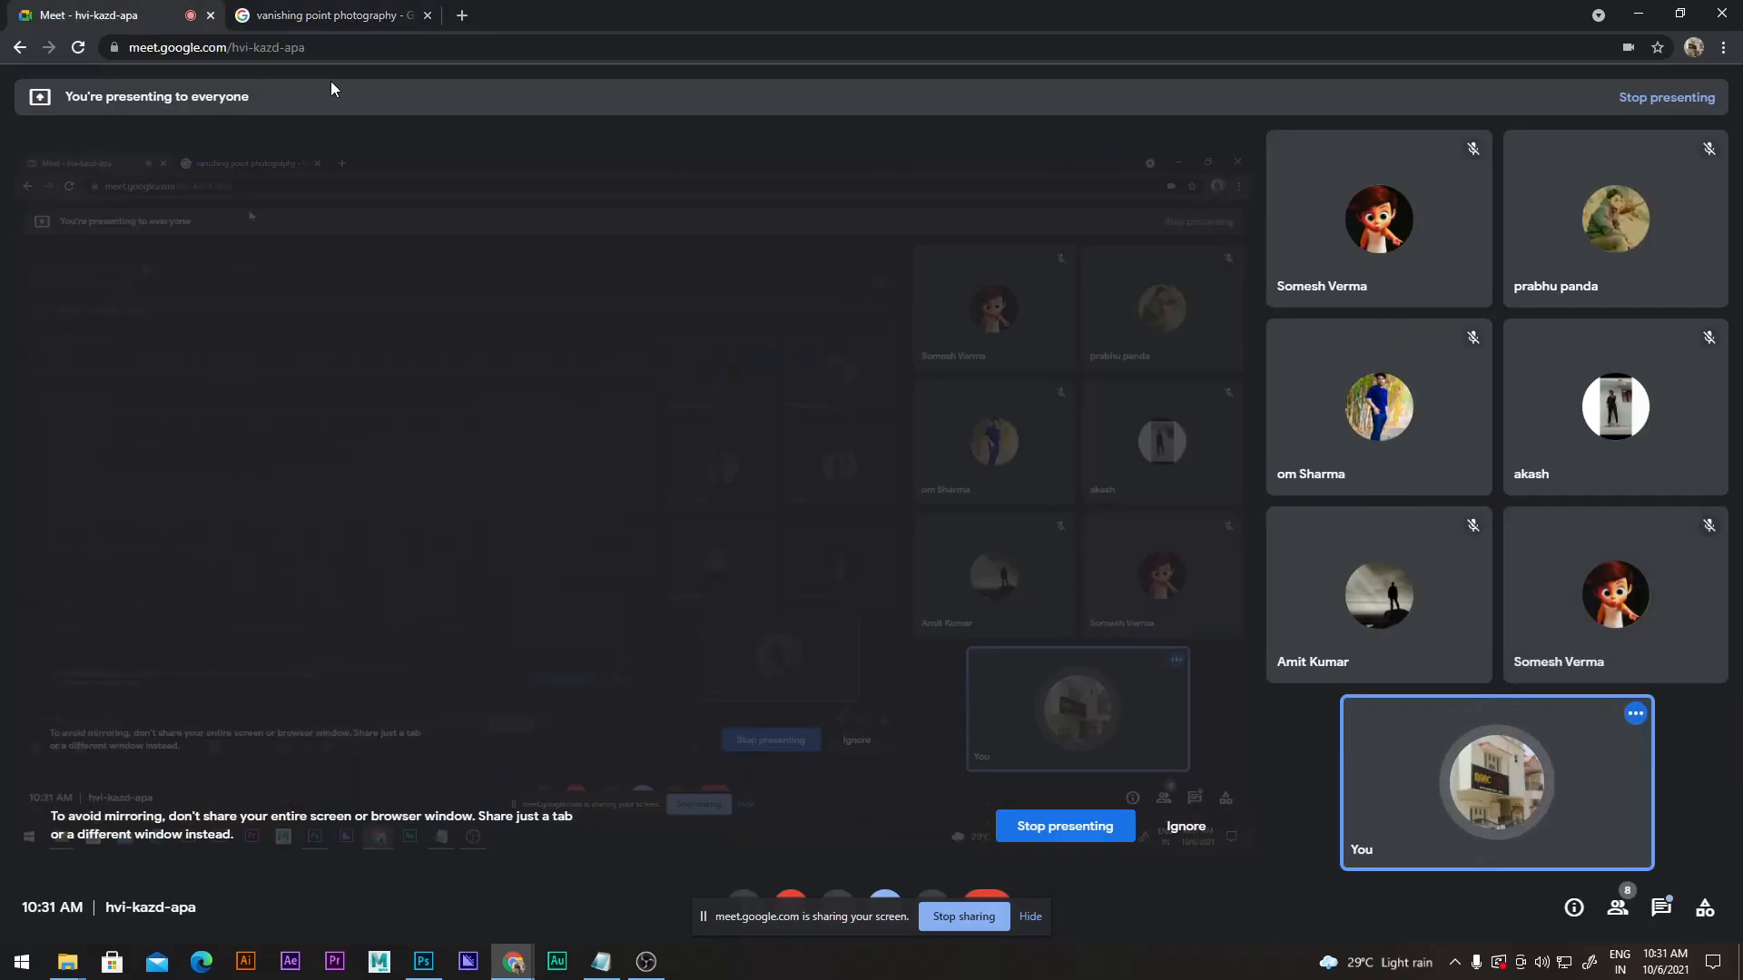
click(336, 16)
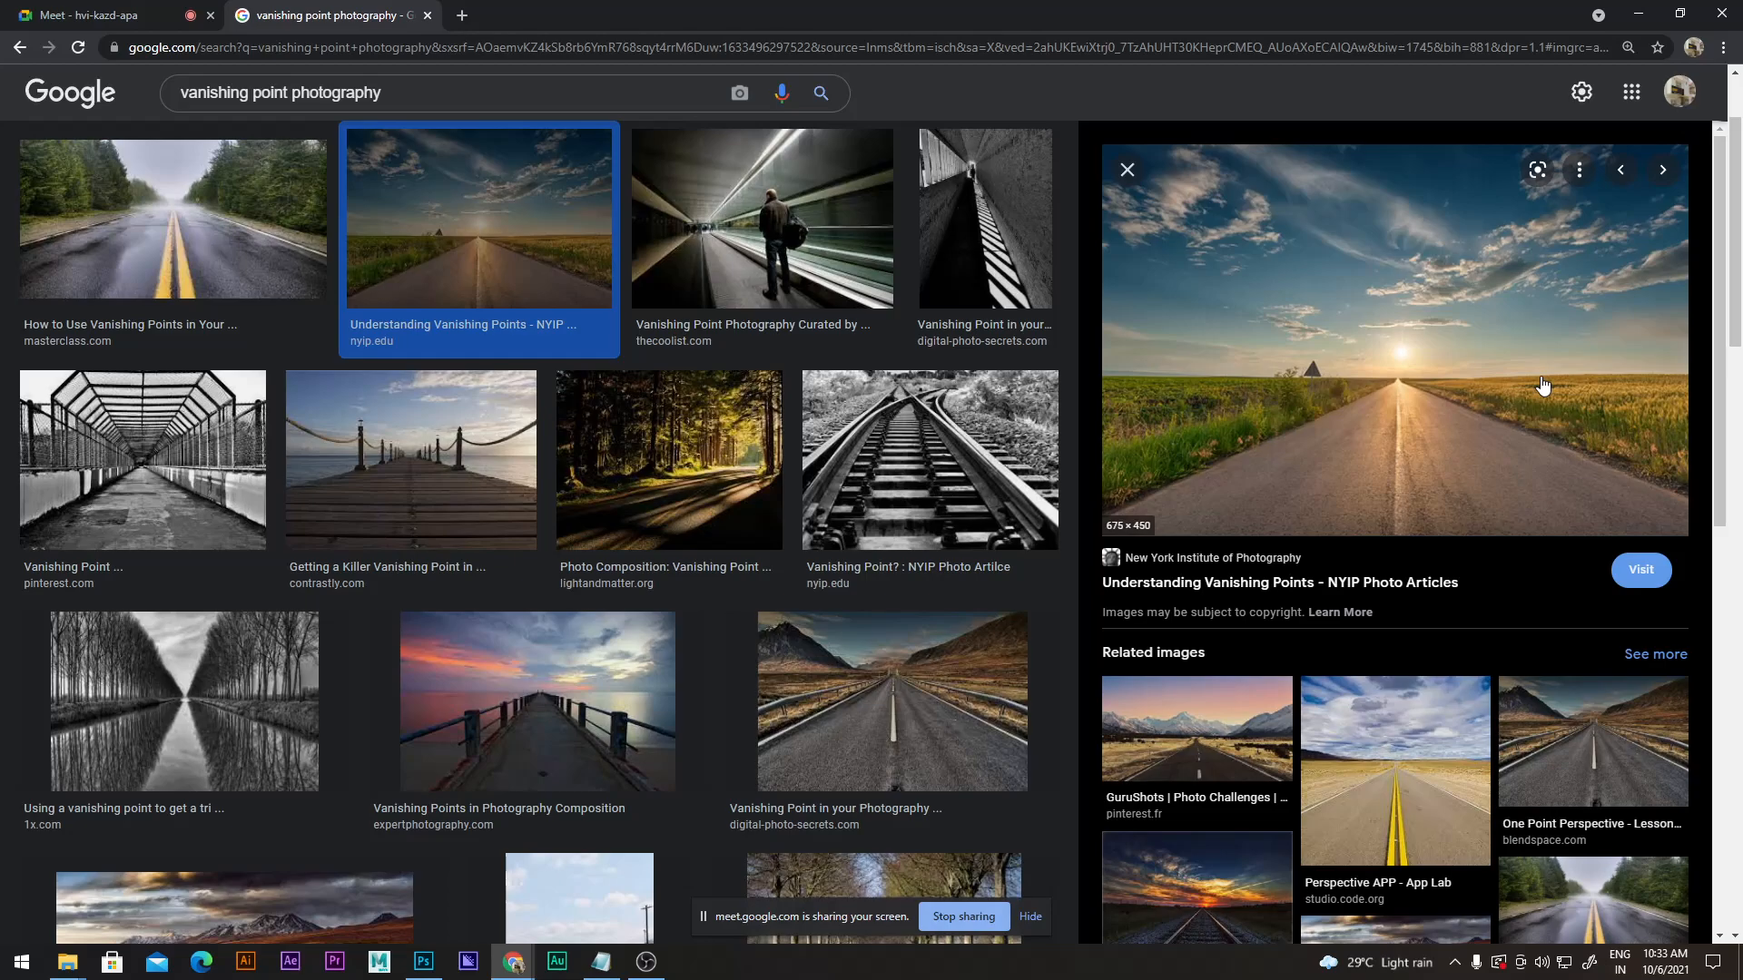
key(Left)
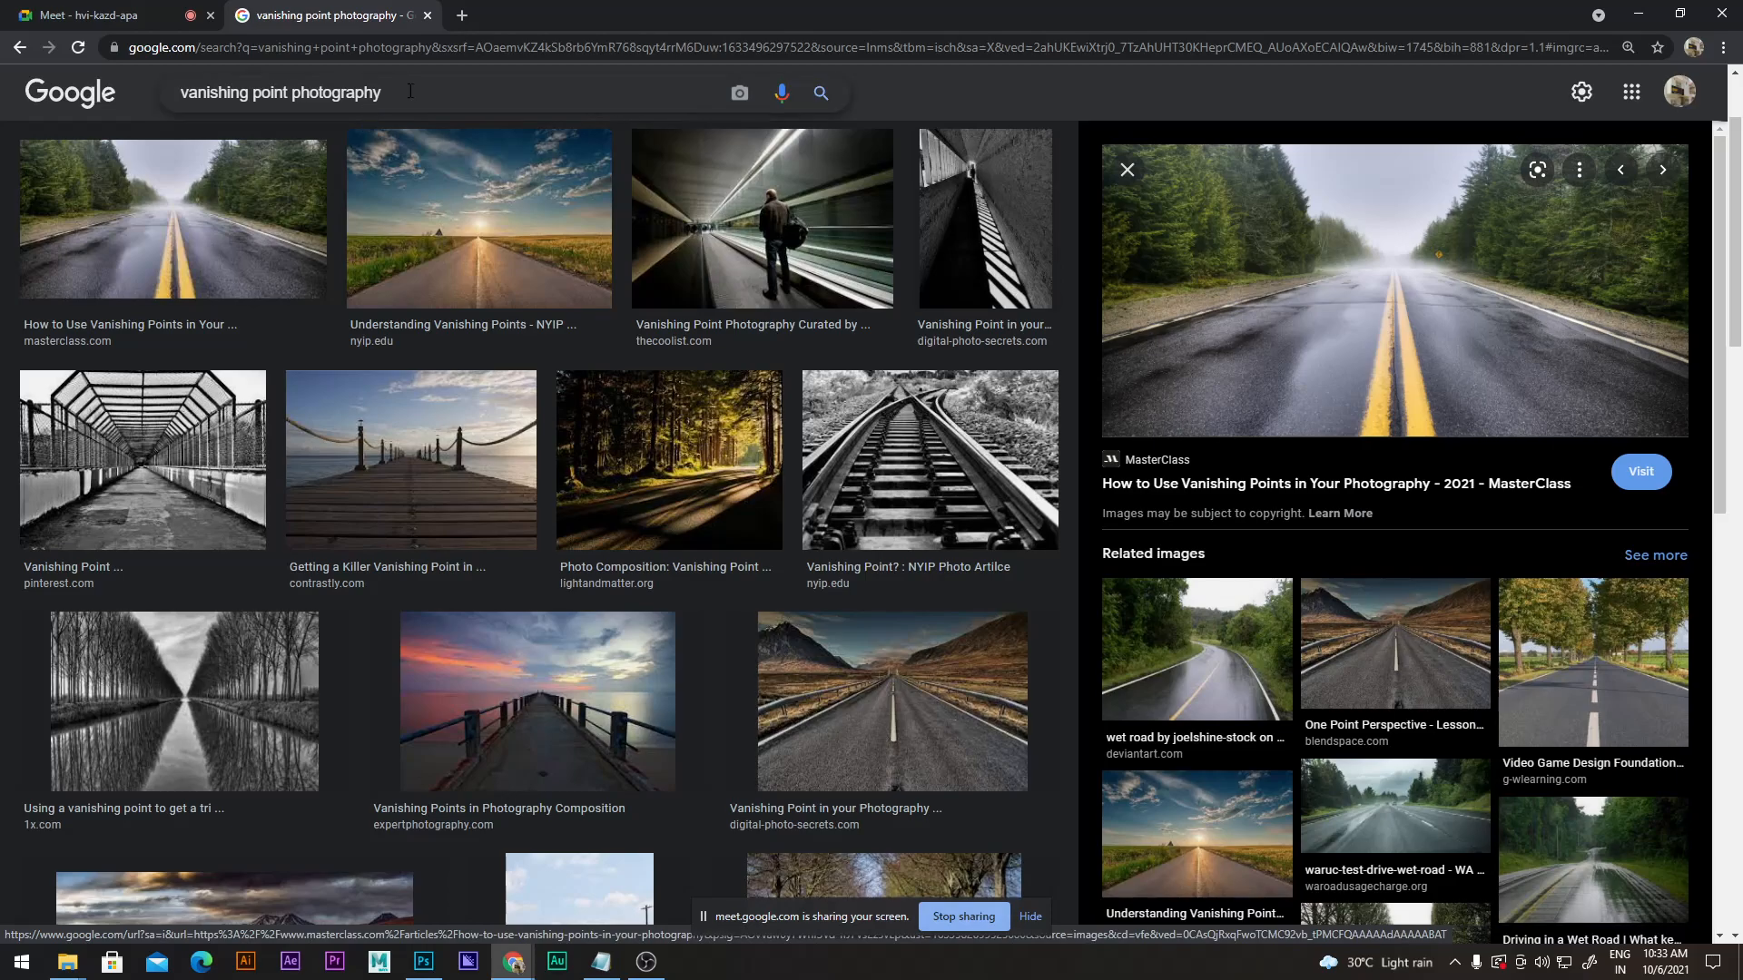
Search Google Images for "one point perspective" in a new browser tab.
drag(409, 90, 147, 90)
click(459, 17)
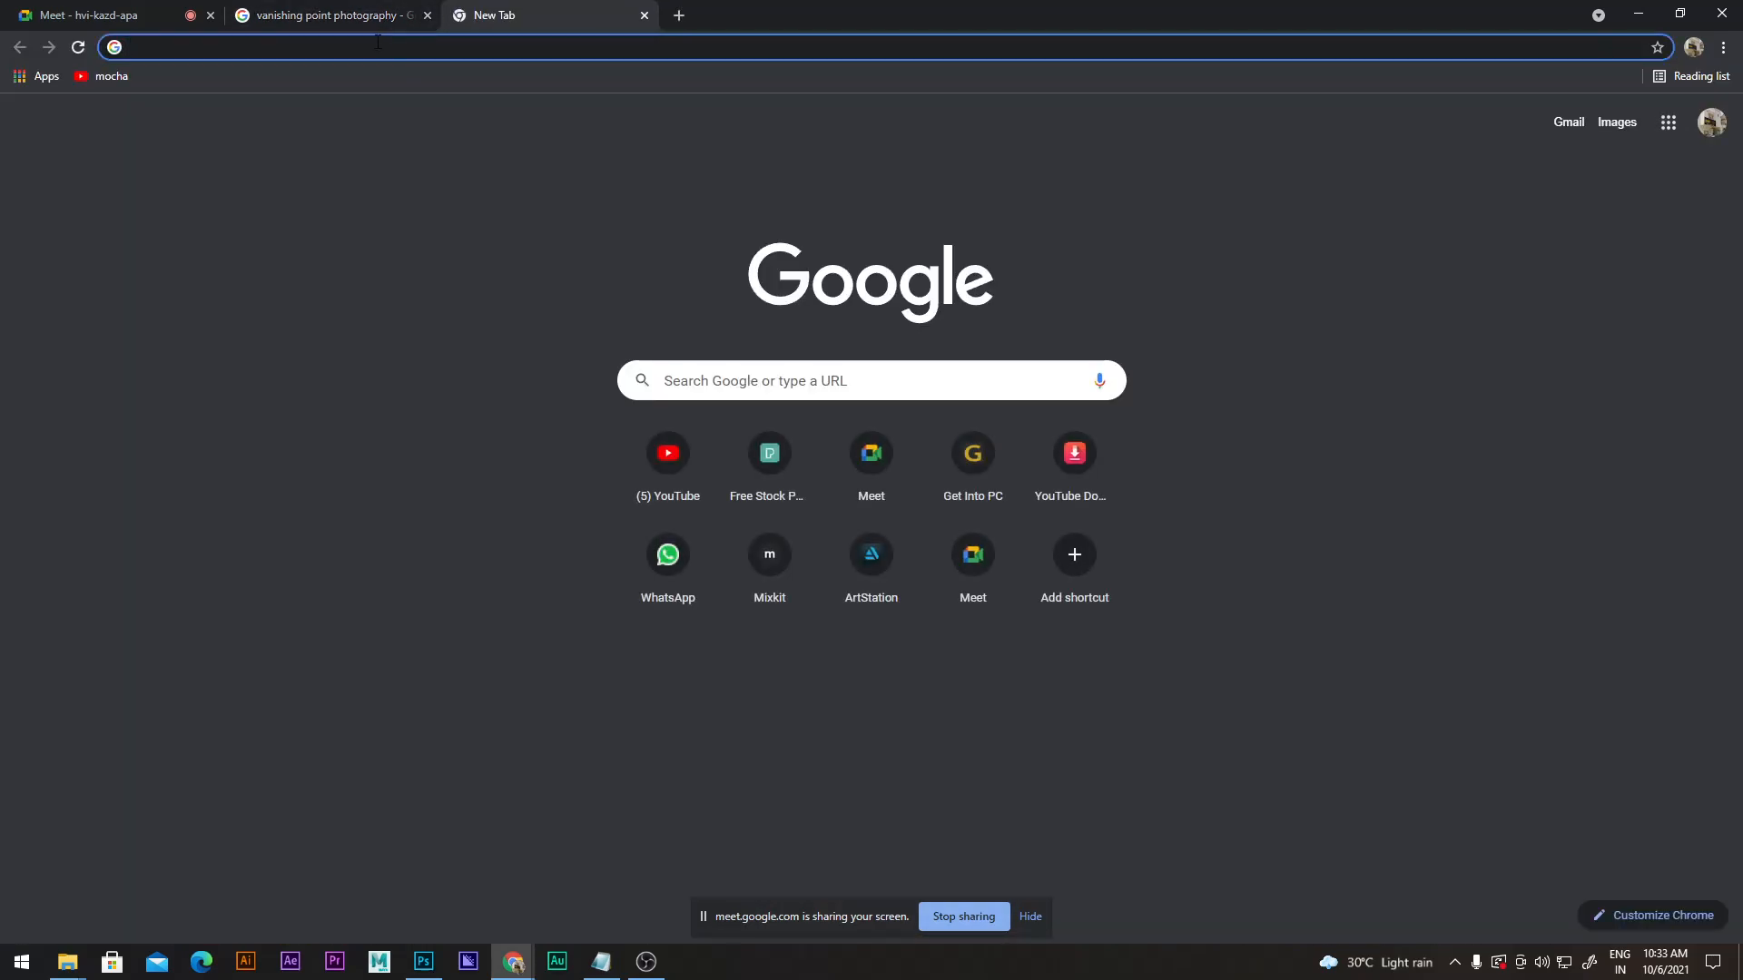
text(one)
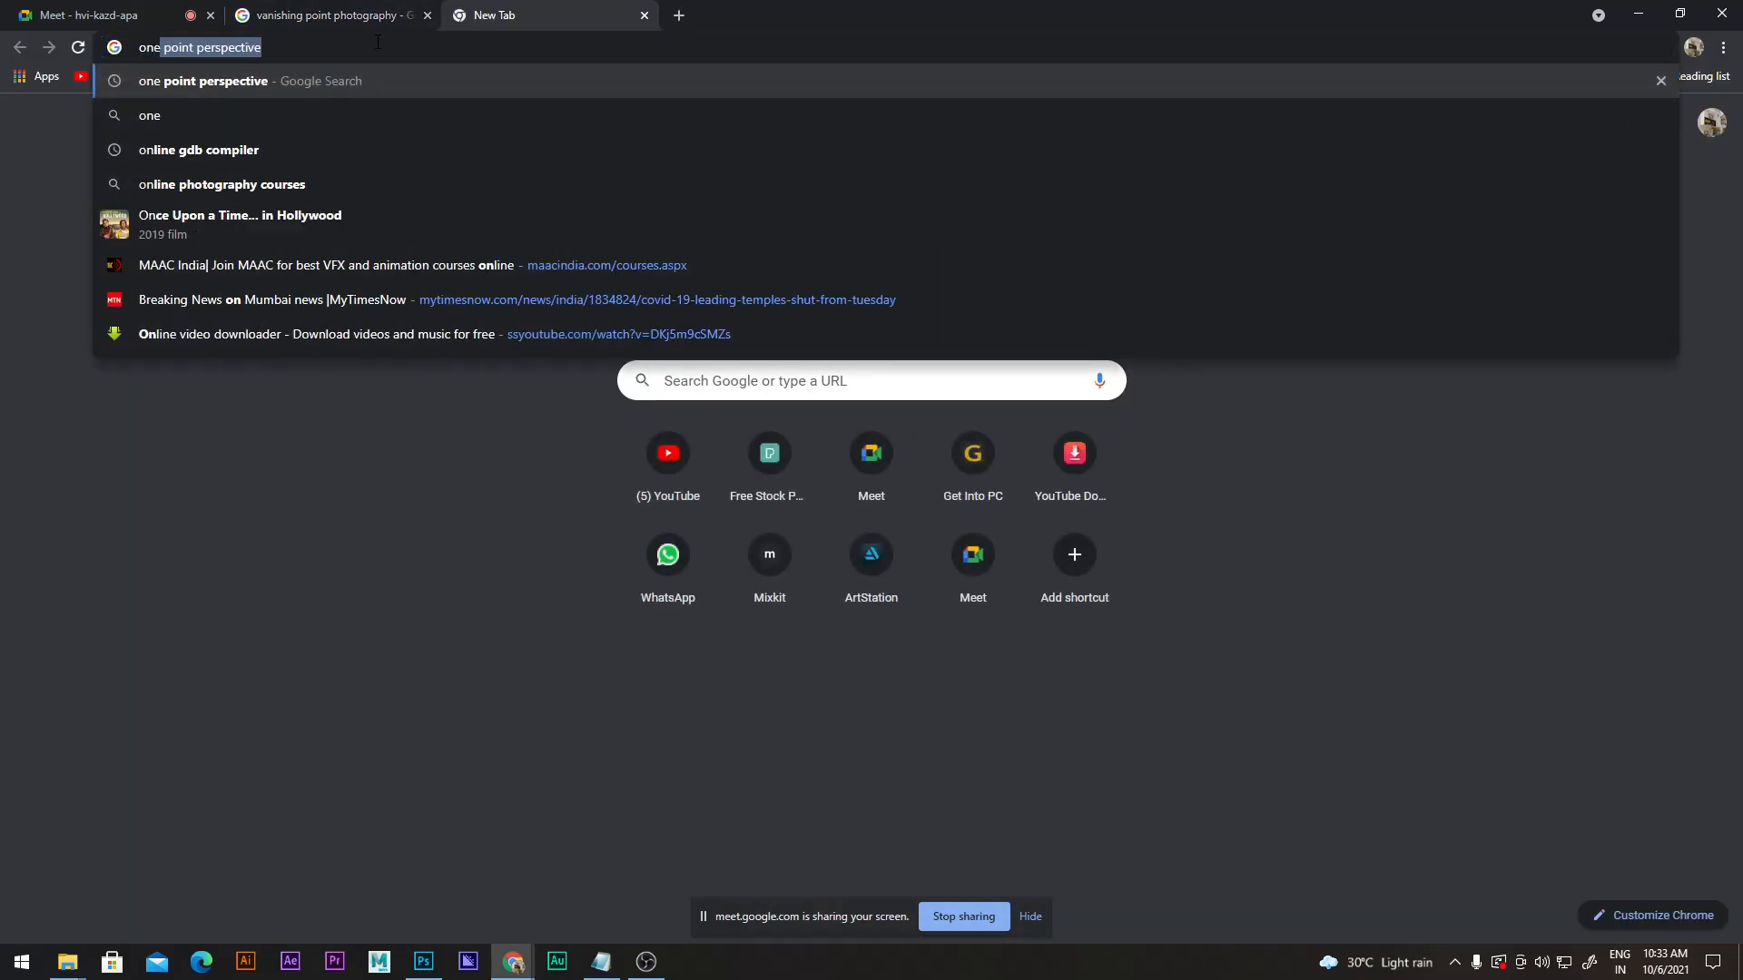
click(271, 83)
click(268, 175)
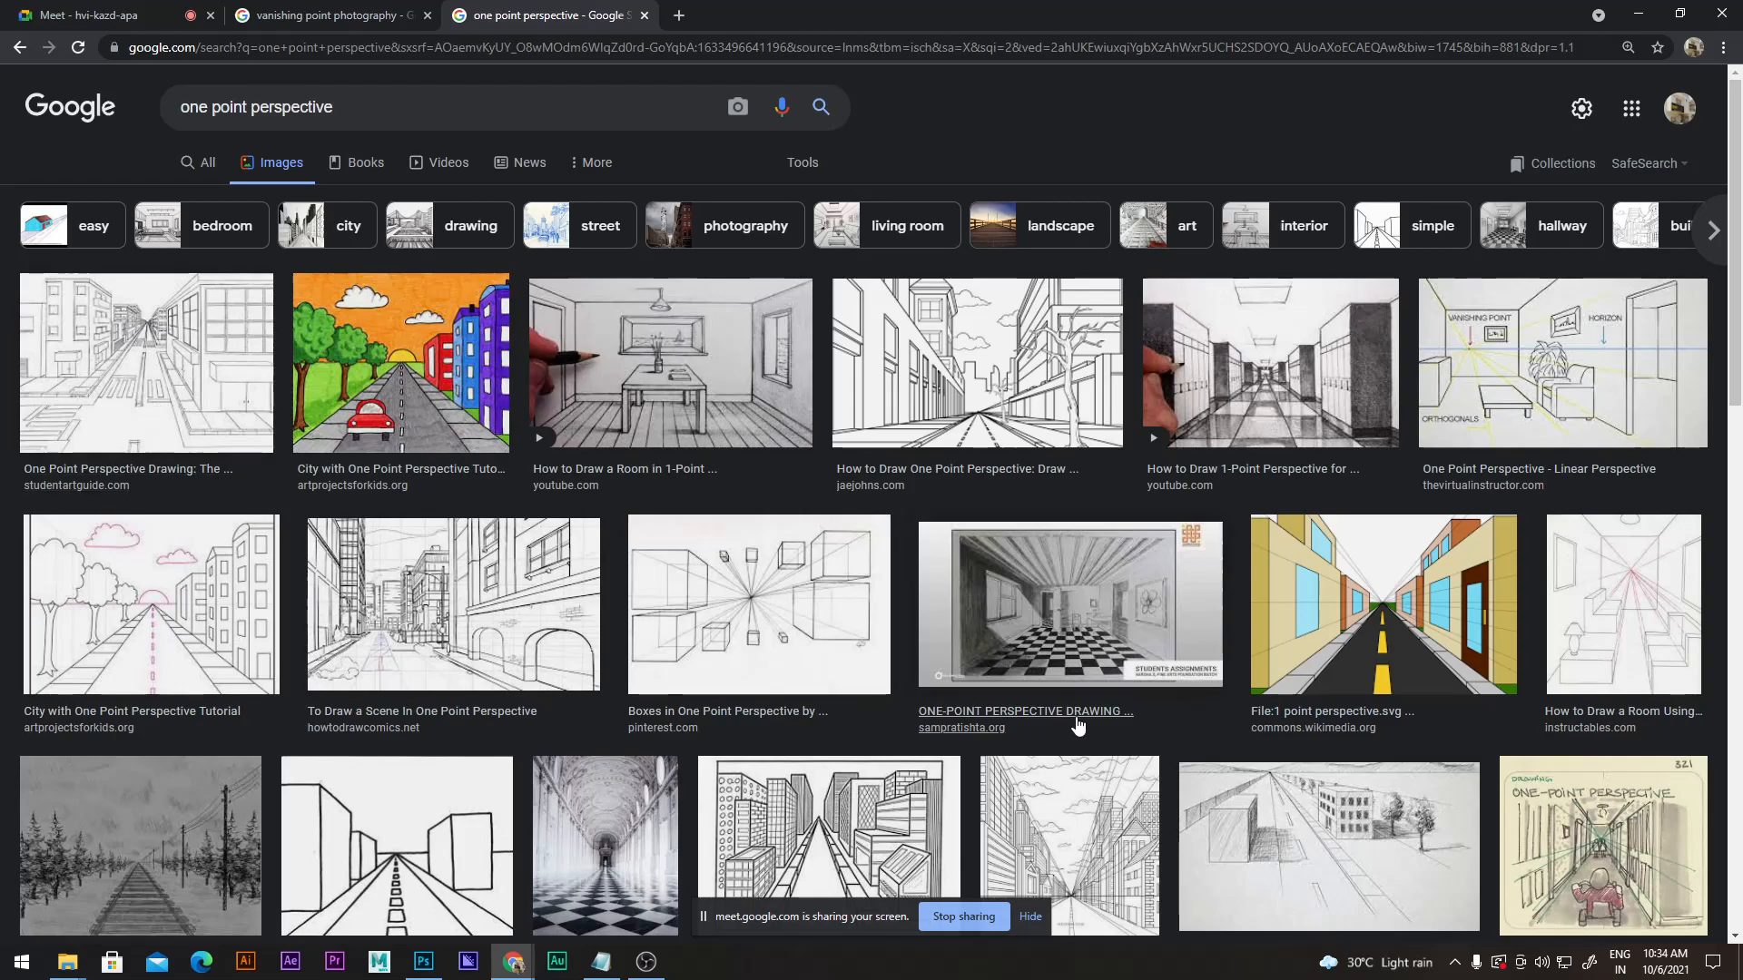
Preview one-point box drawings, from "Boxes in One Point Perspective" through the related "1 point perspective boxes" to "One-Point Practice on Behance".
click(823, 621)
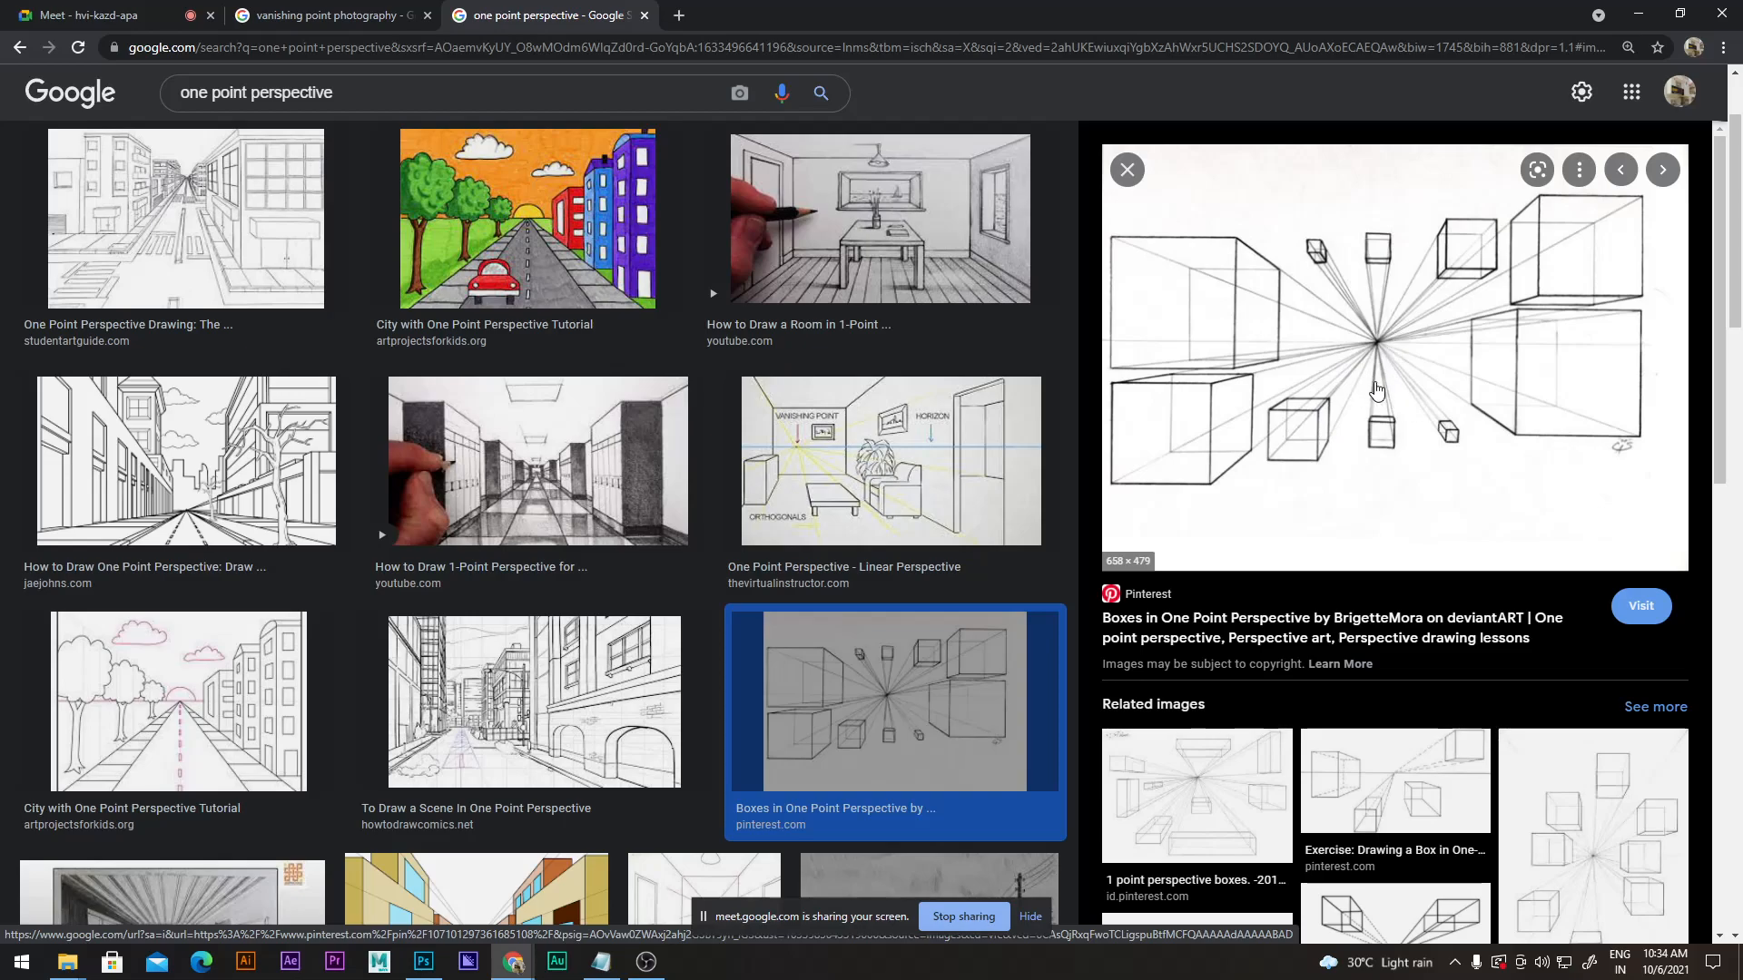
scroll(1225, 594, down, 2)
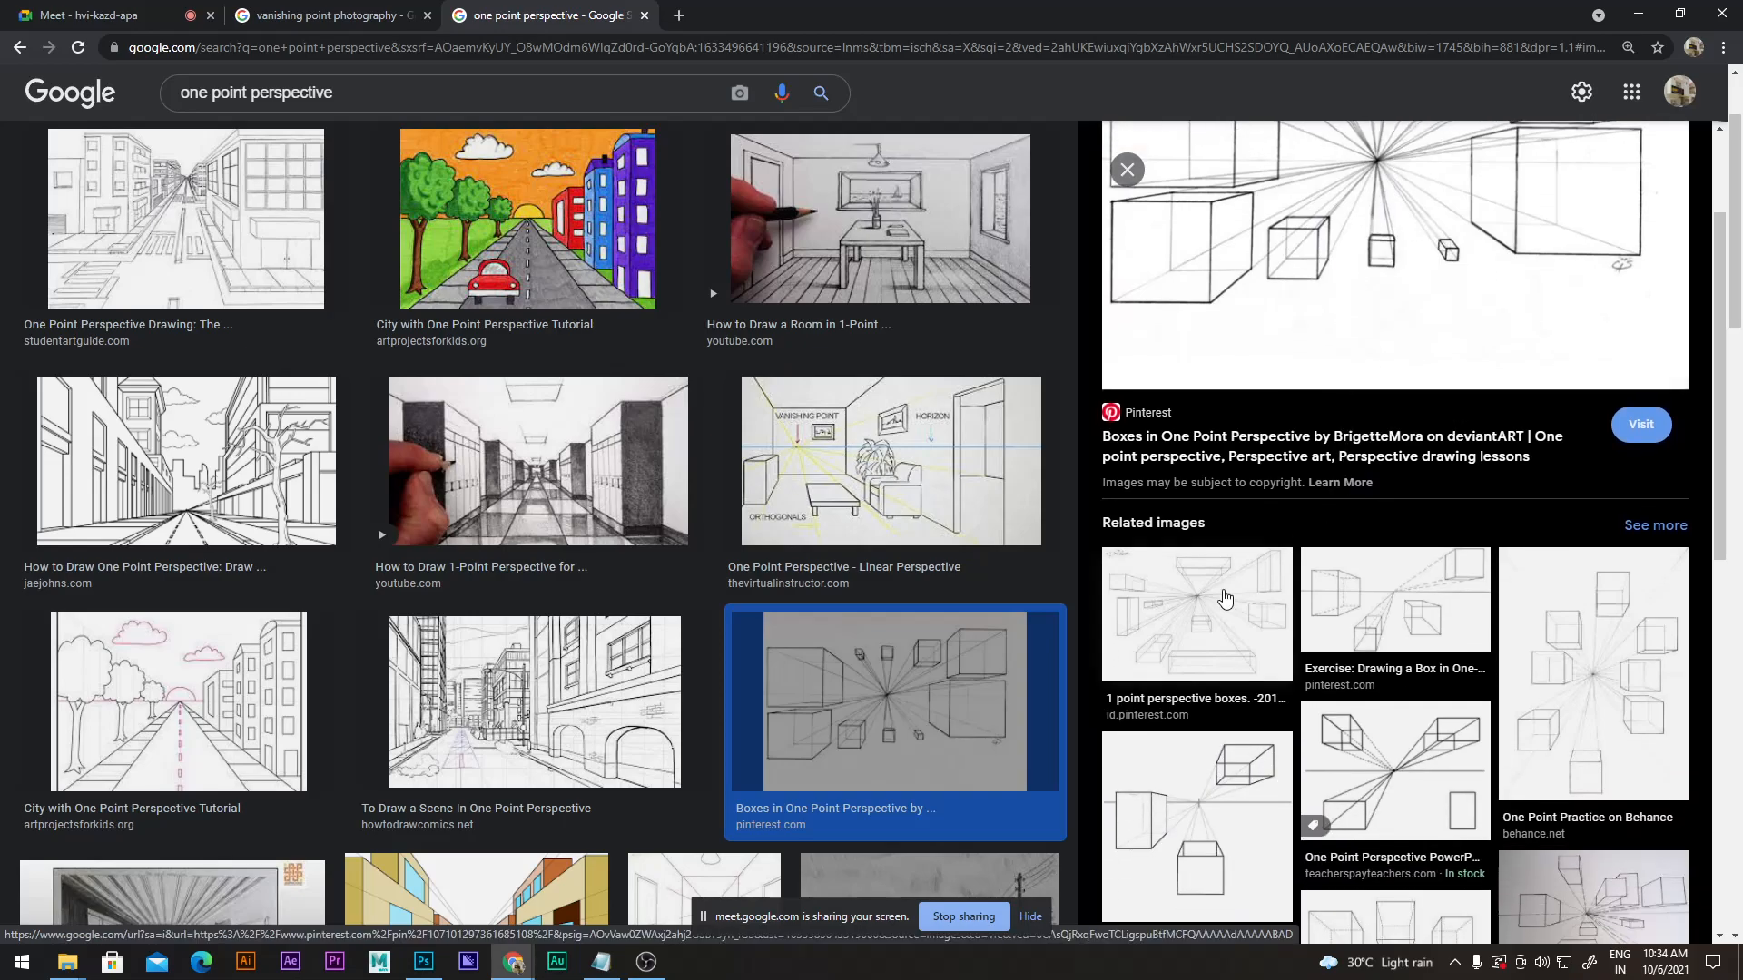
click(1226, 595)
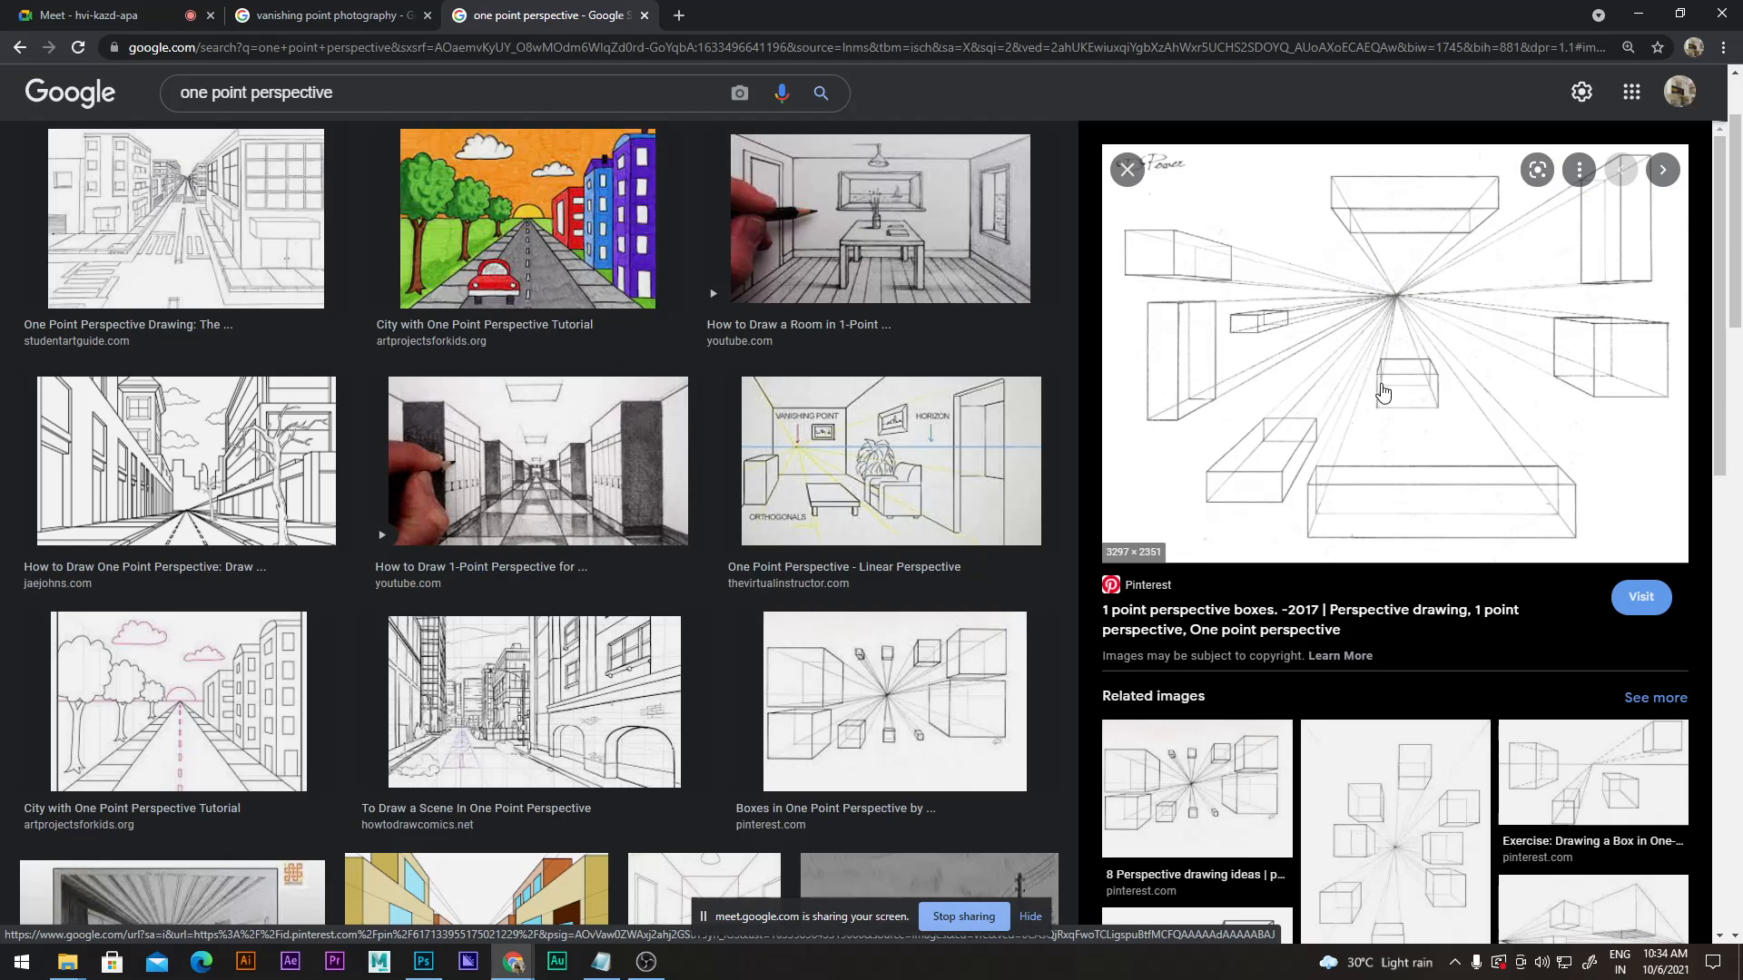
scroll(1380, 393, down, 3)
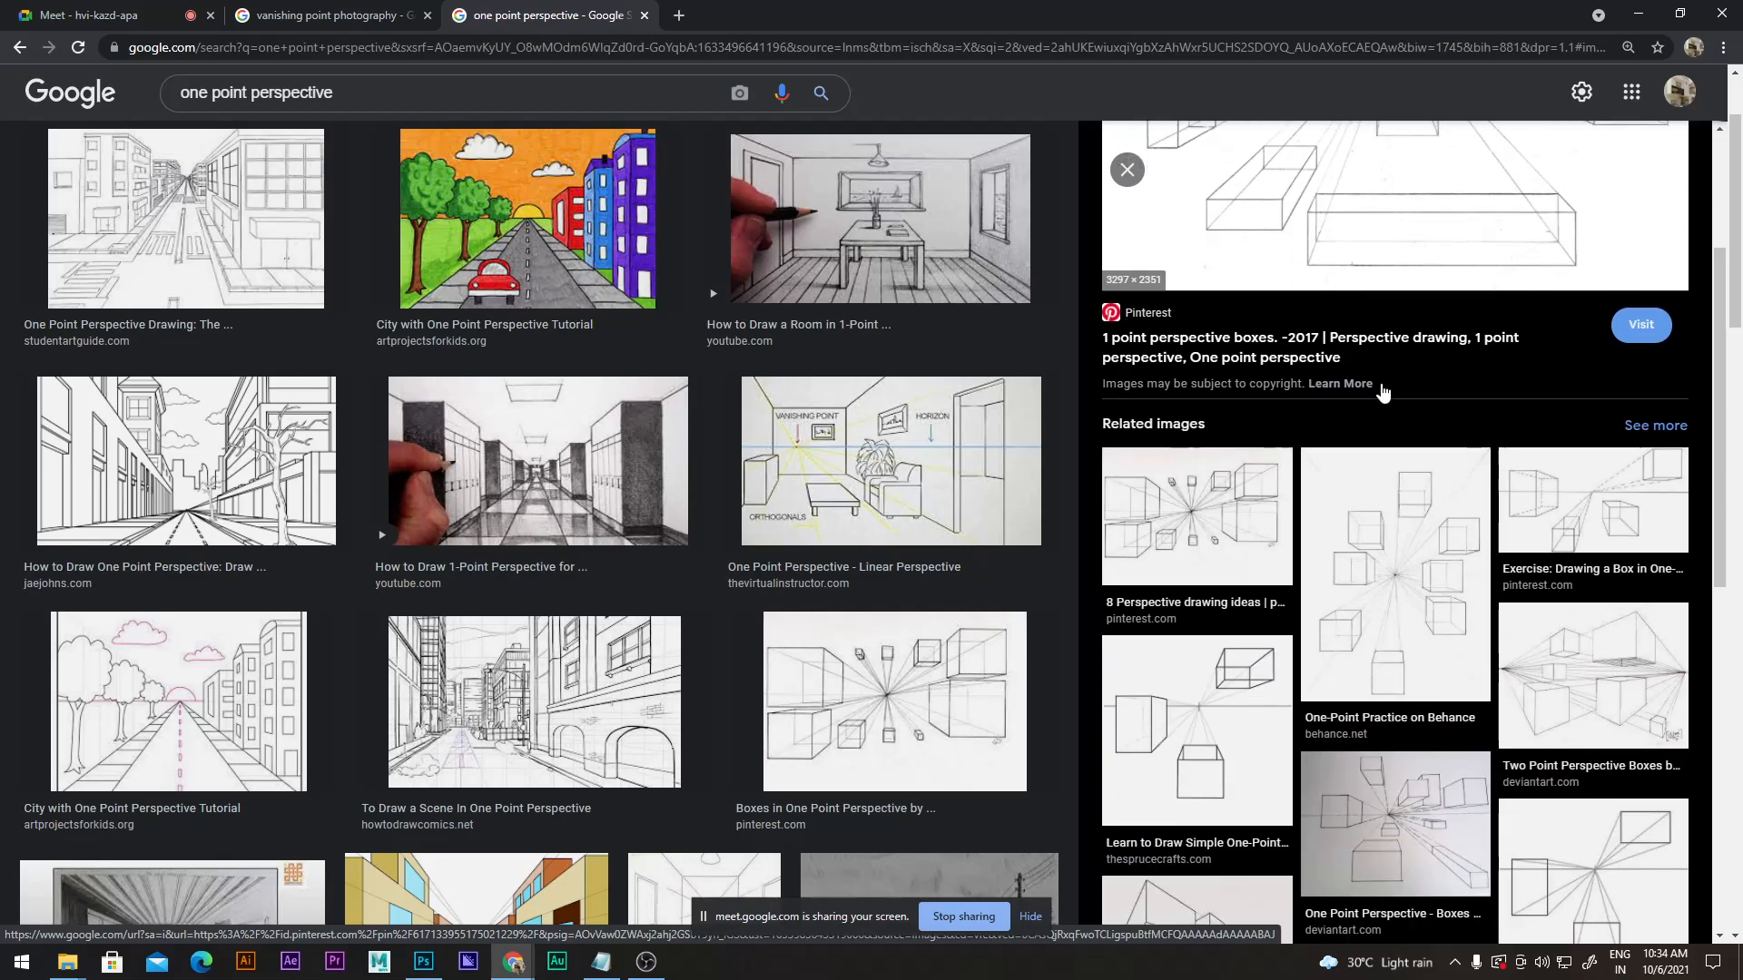
click(1382, 604)
scroll(1417, 542, down, 5)
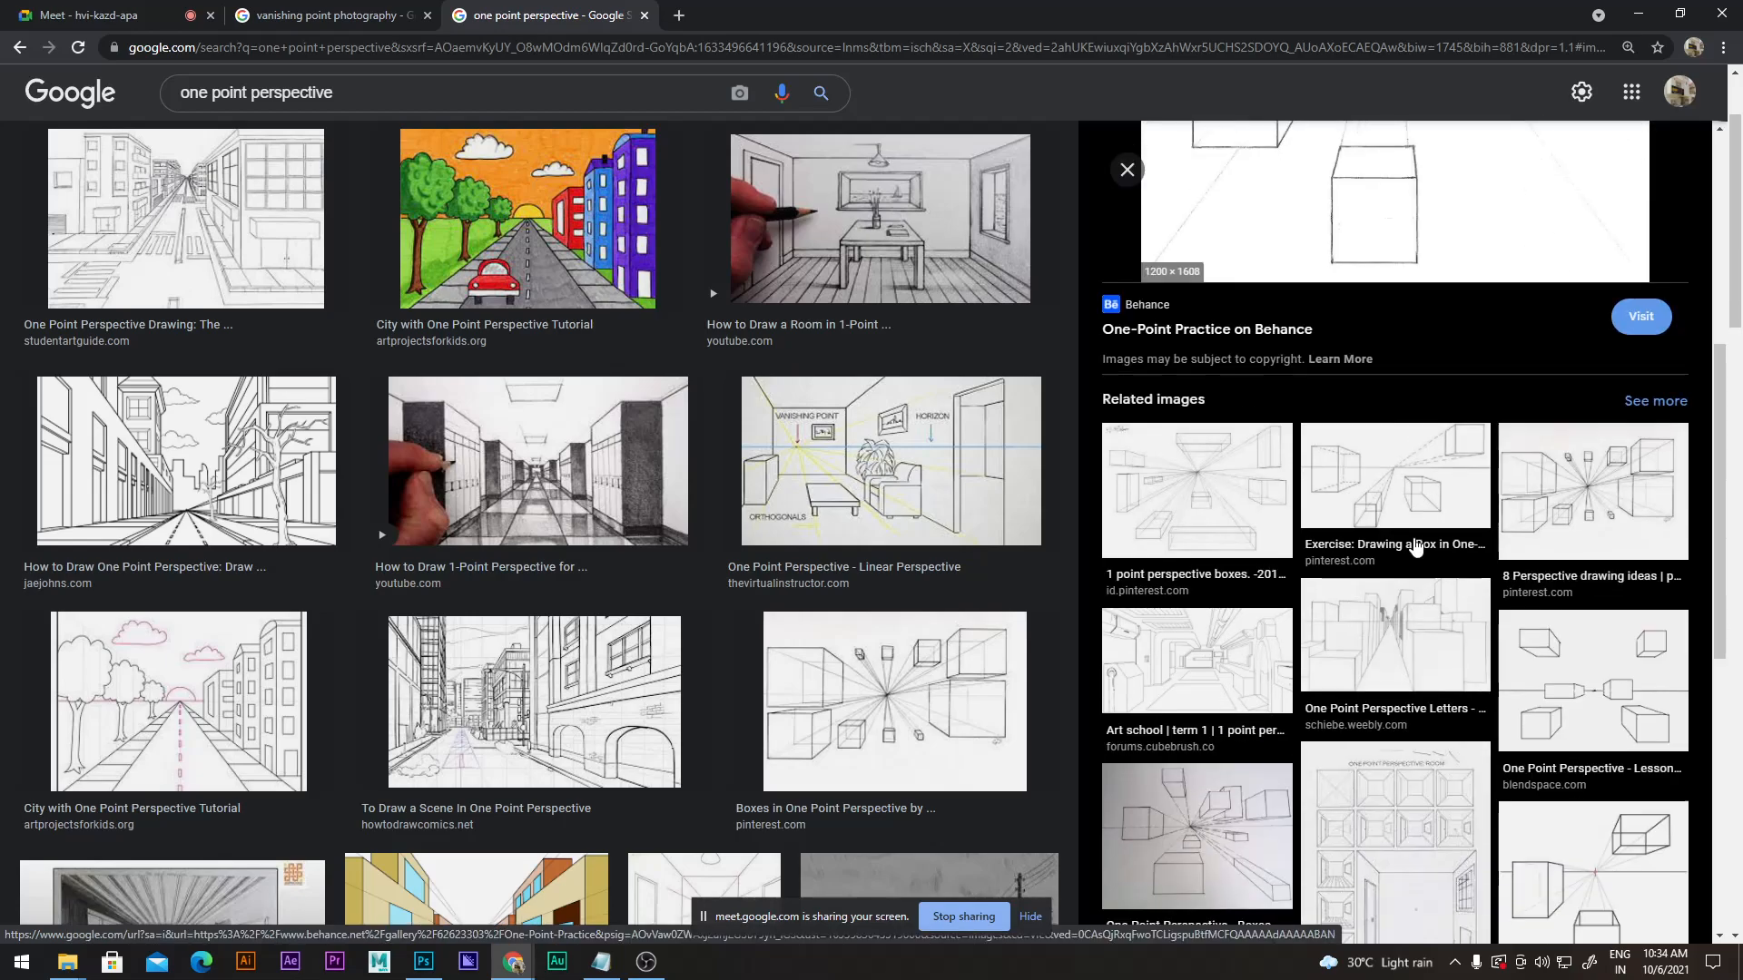
Preview the "One Point Perspective Letters" drawing and look through its related images.
click(1436, 617)
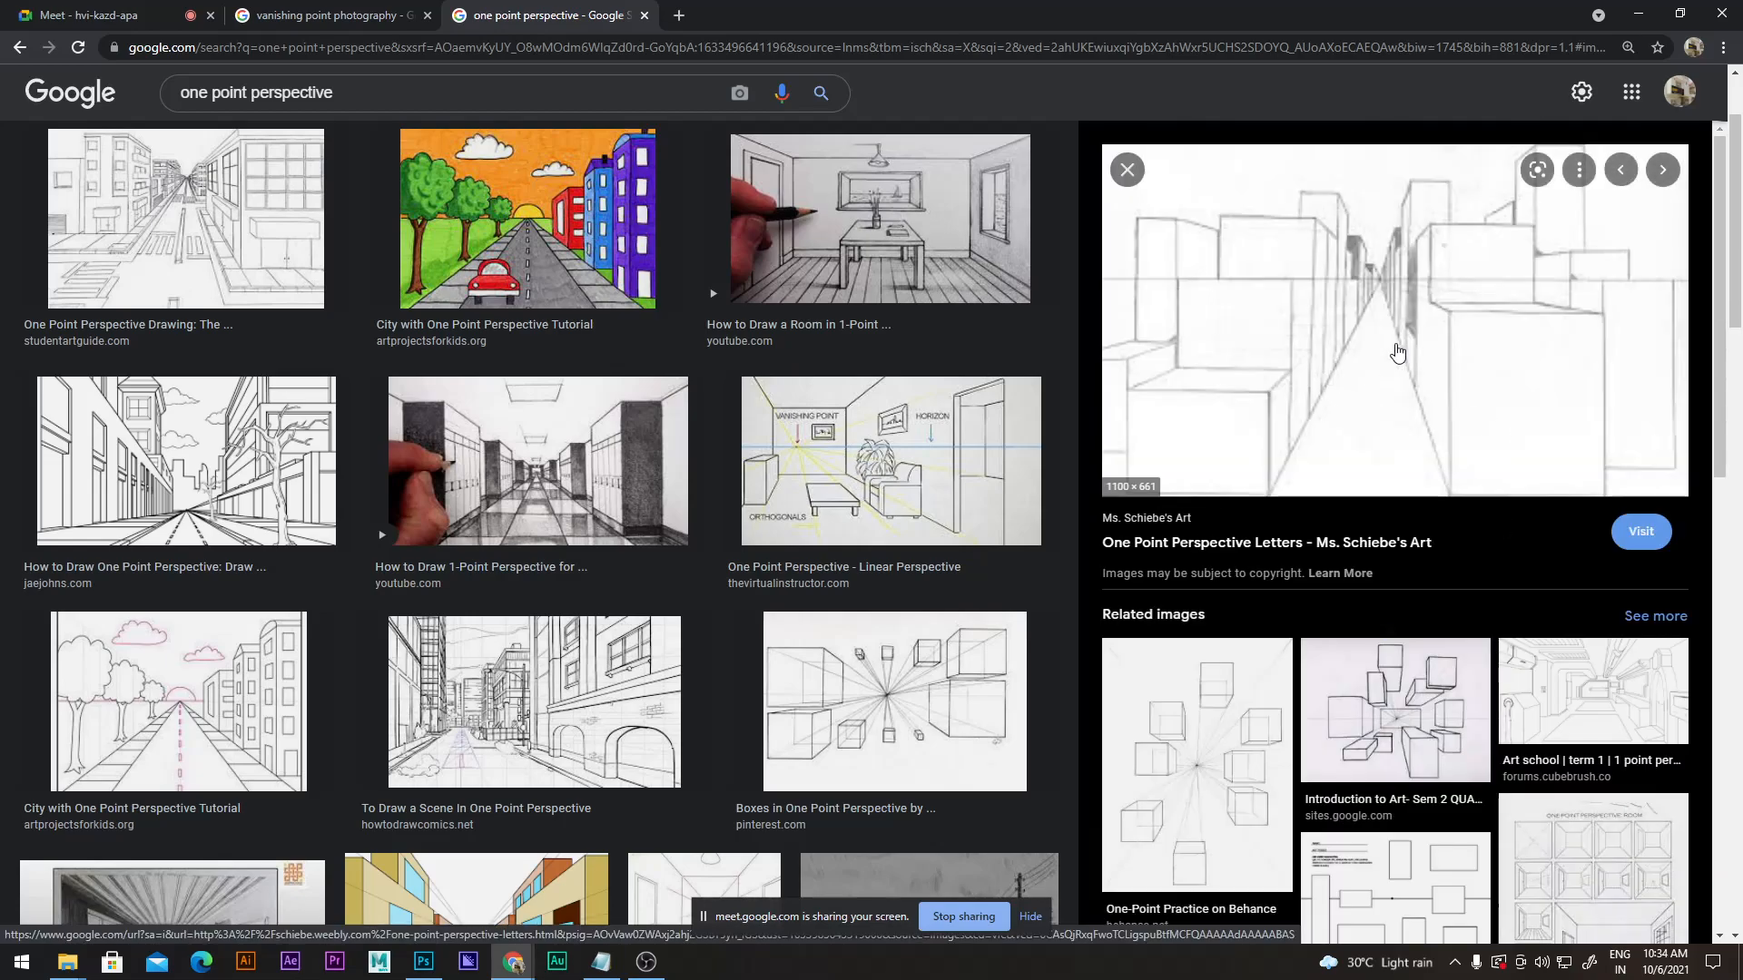
scroll(1382, 717, down, 2)
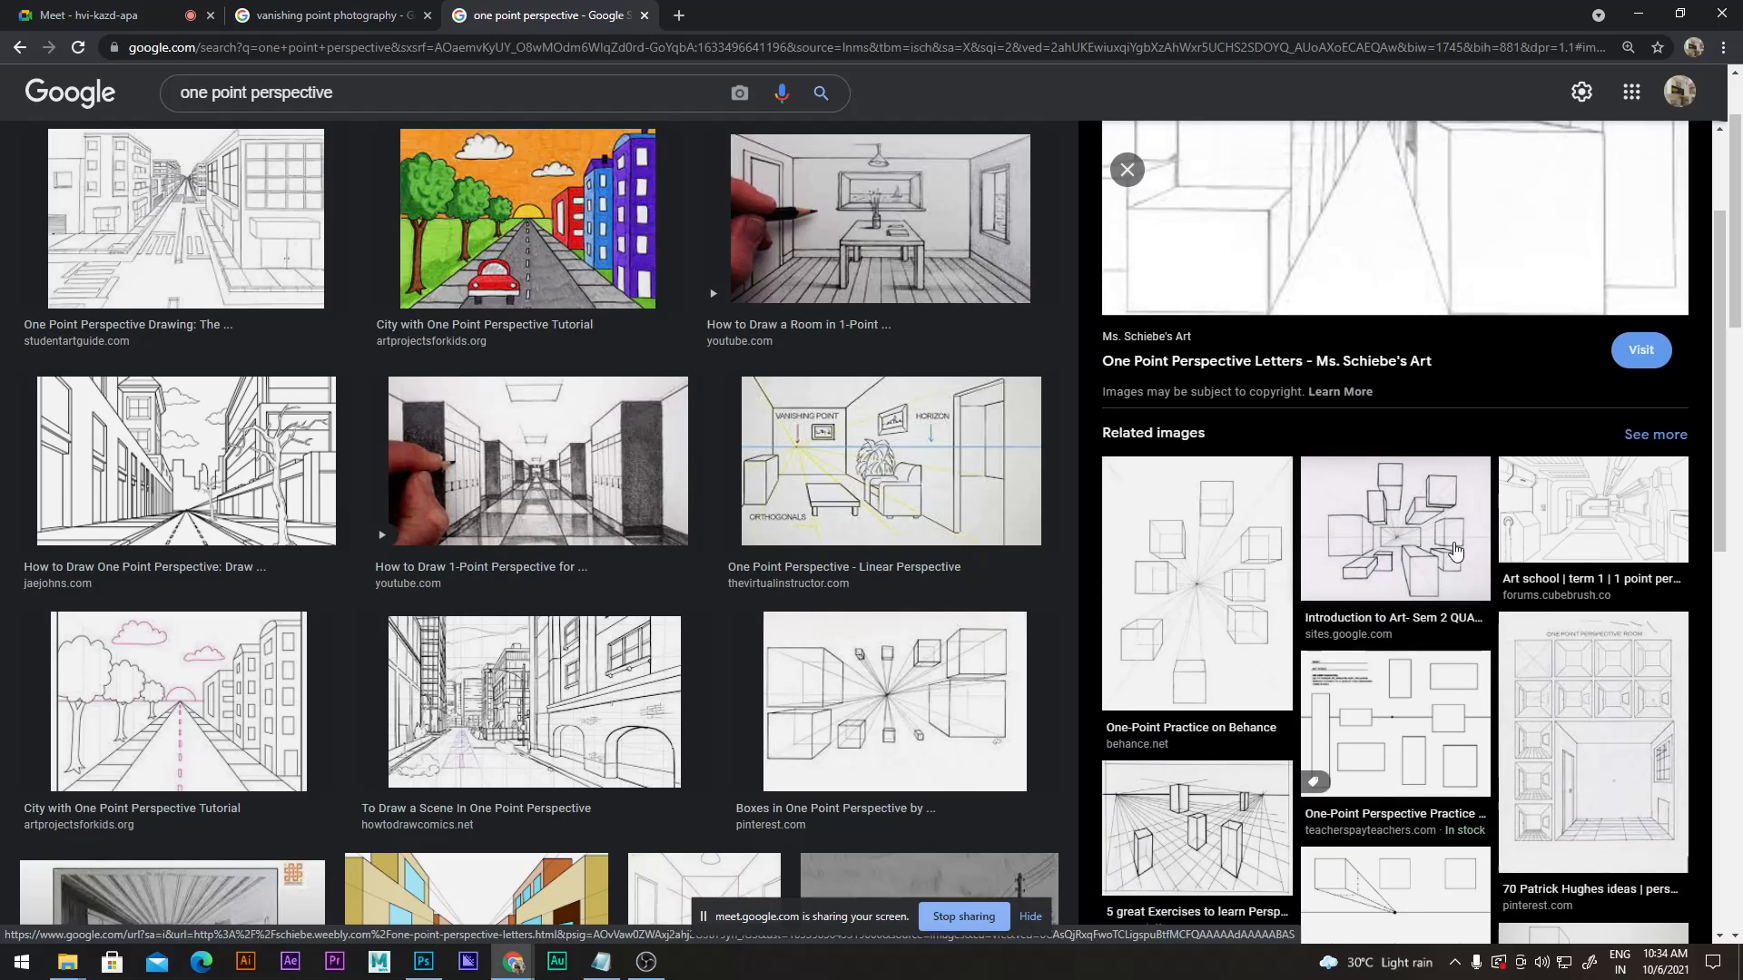
scroll(1410, 576, down, 2)
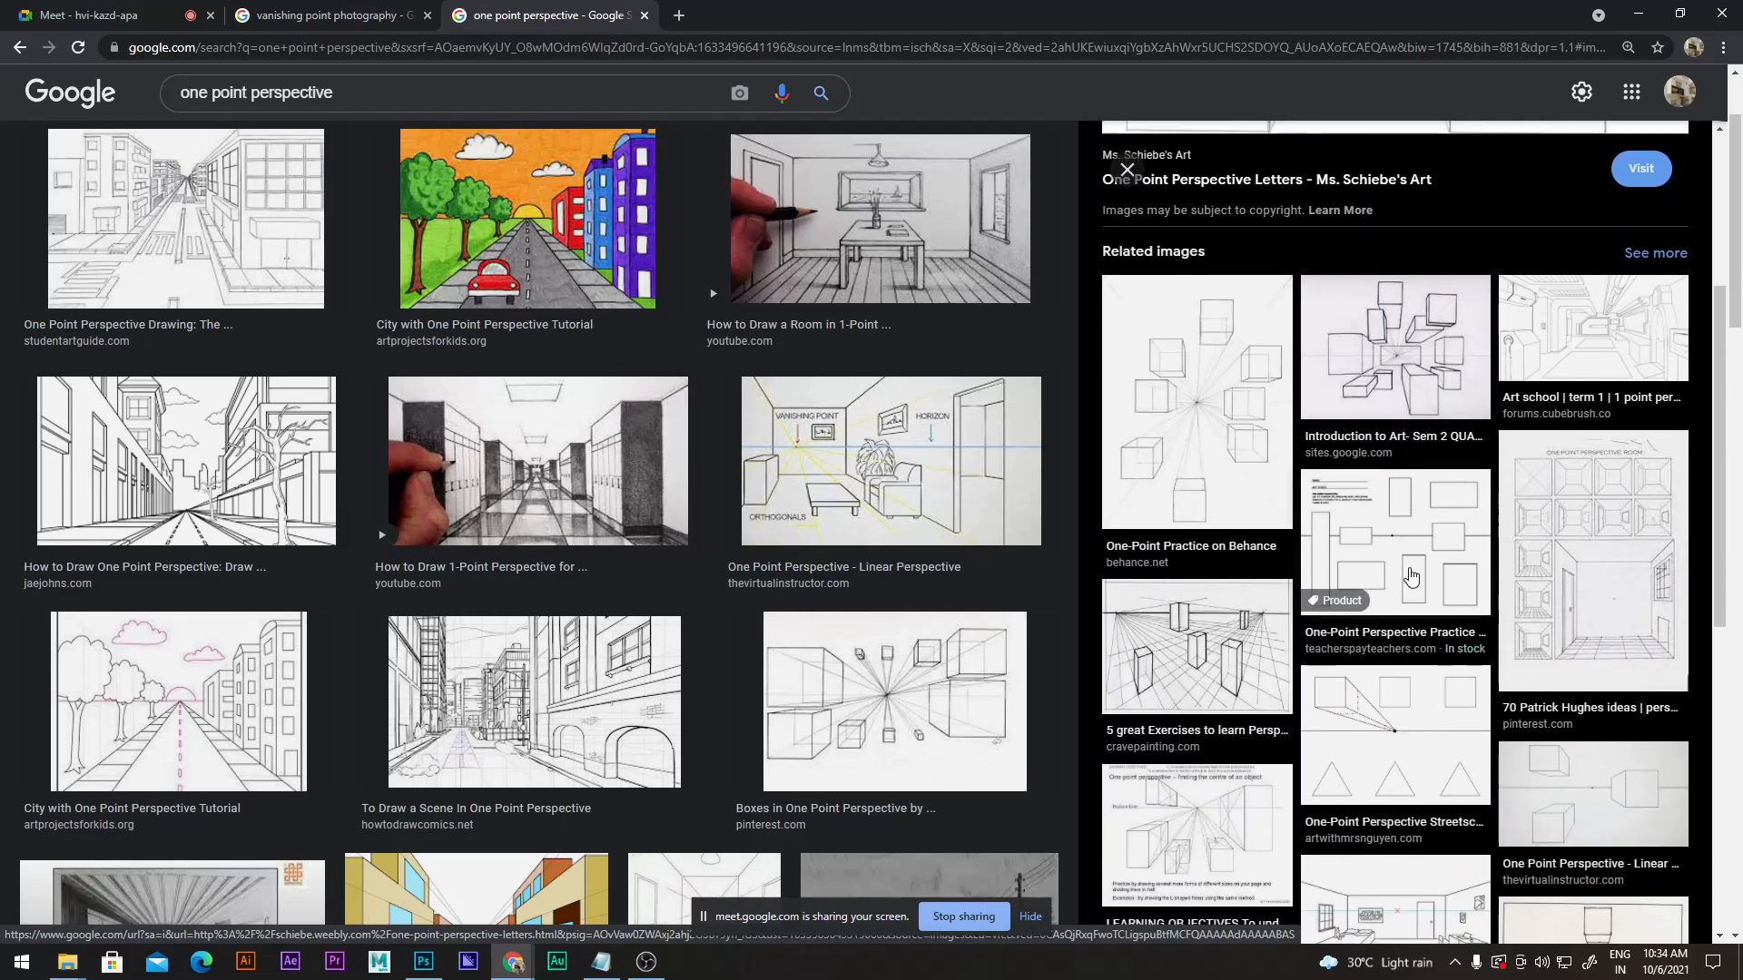
scroll(1410, 576, down, 2)
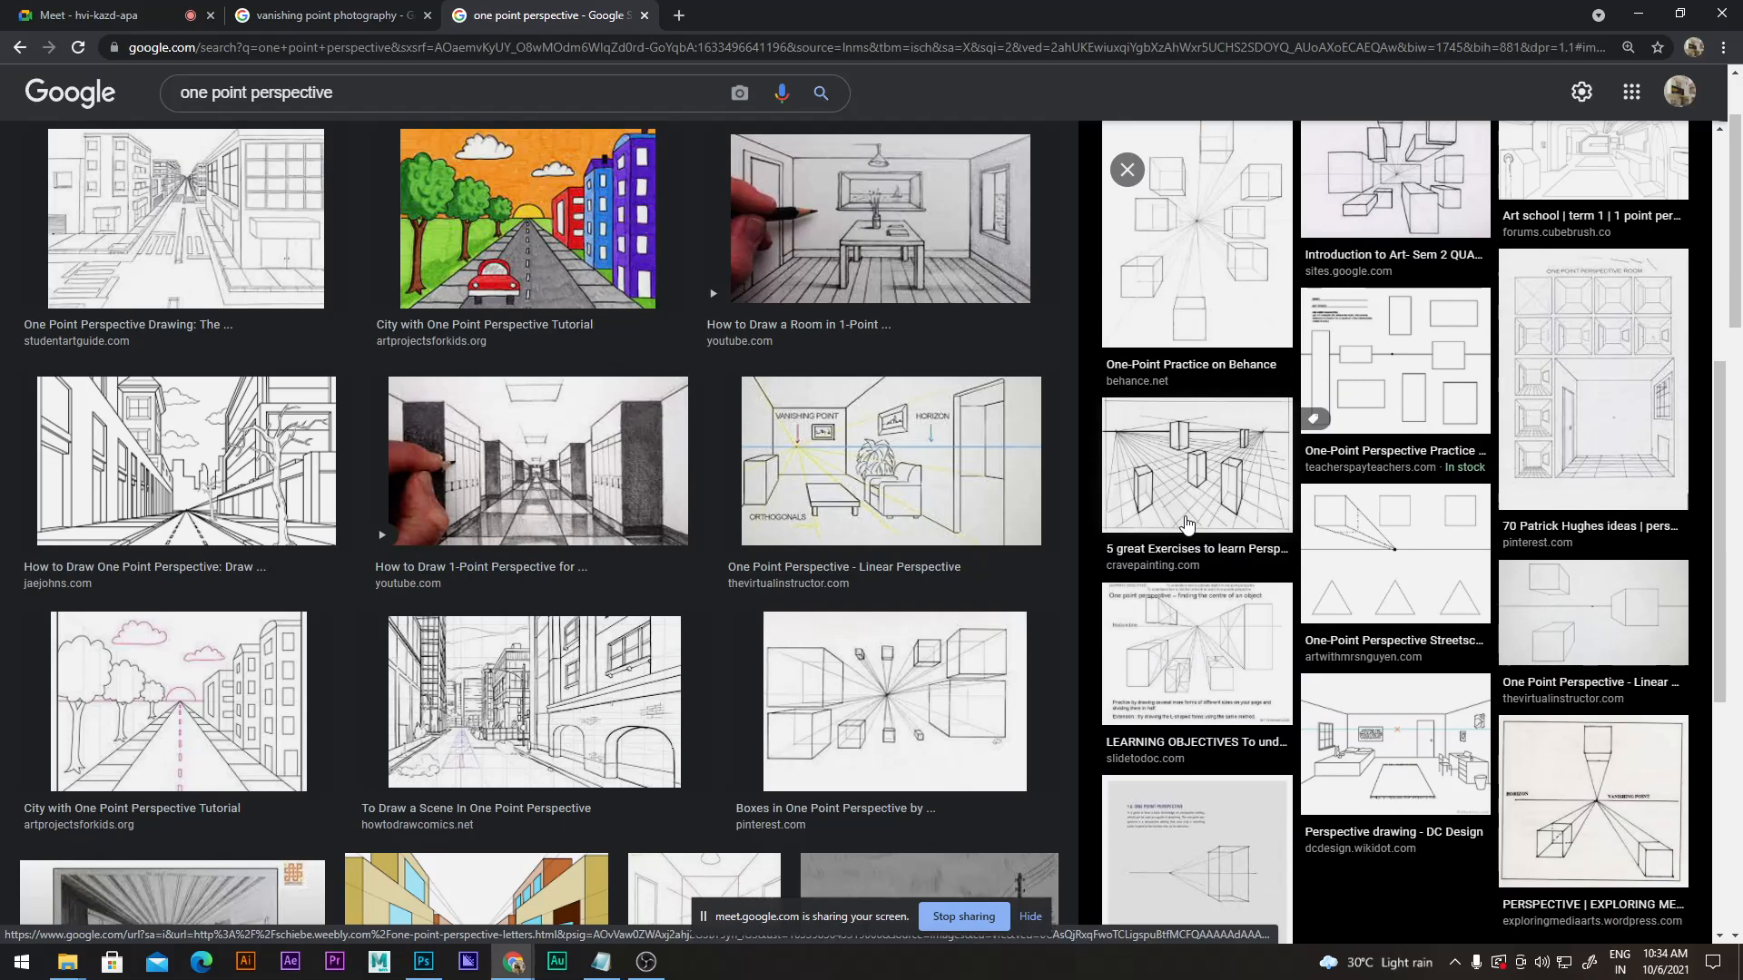
Preview the two-point drawings from "5 great Exercises to learn Perspective Drawing", "Drawing Perspective: Two-Point Perspective" and "Fully colored perspective practice".
click(1186, 503)
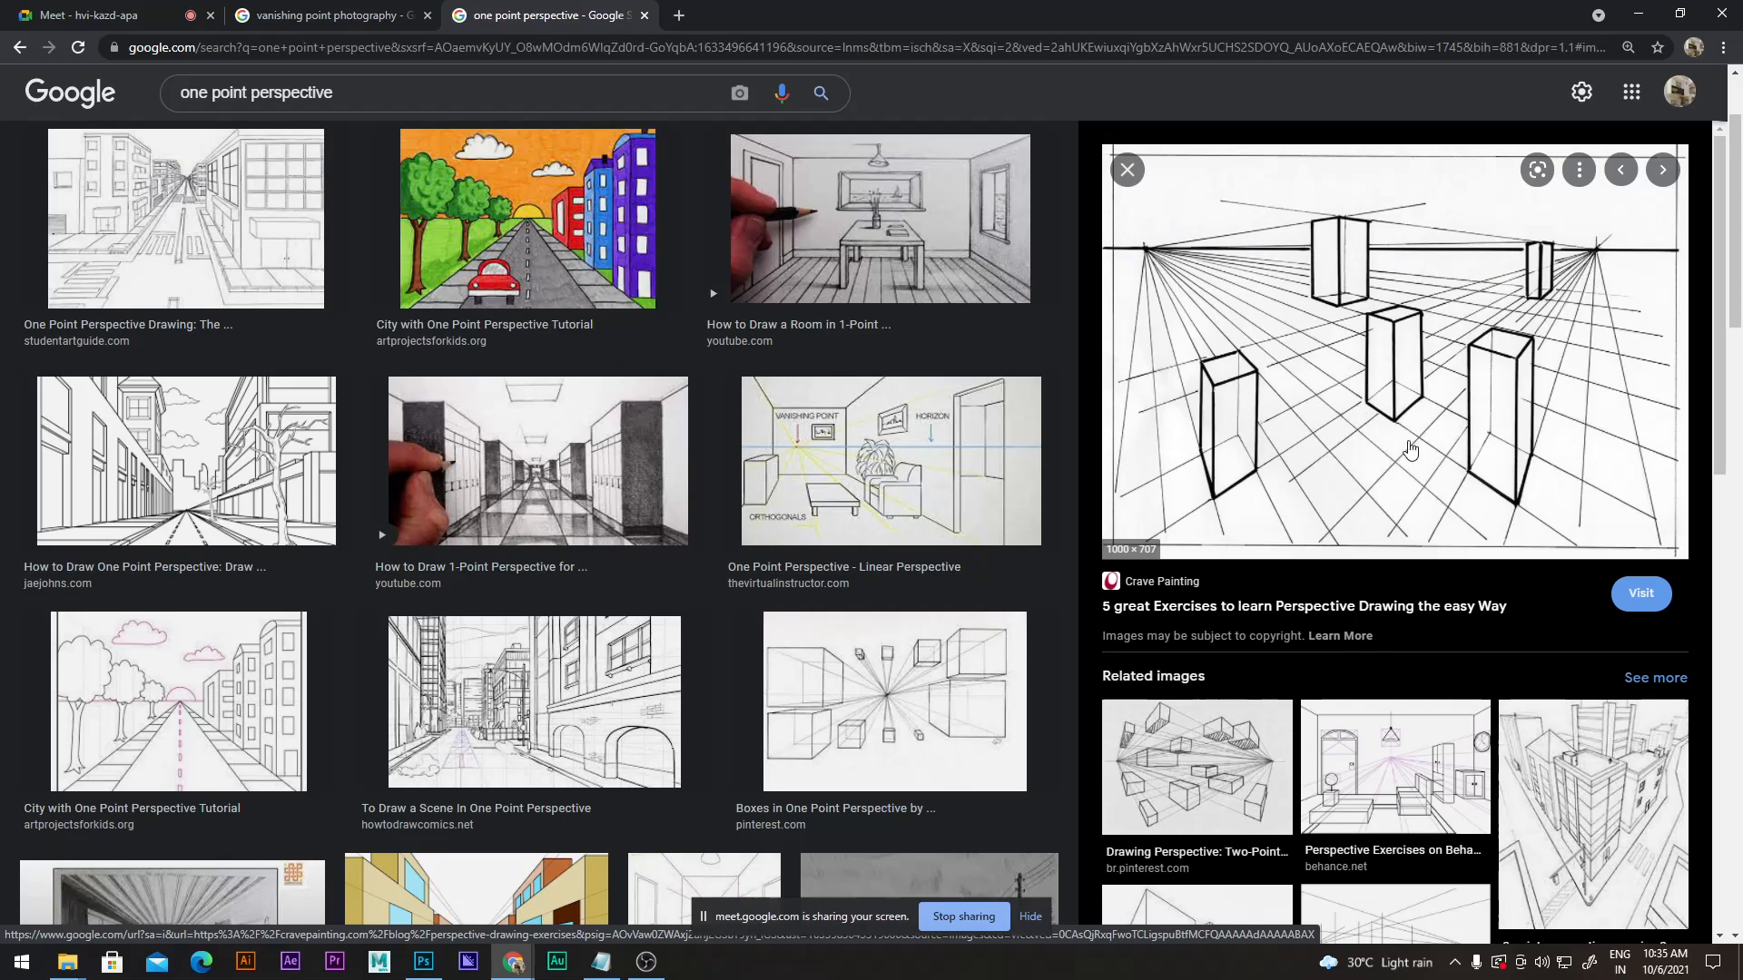
scroll(1410, 447, down, 2)
click(1196, 586)
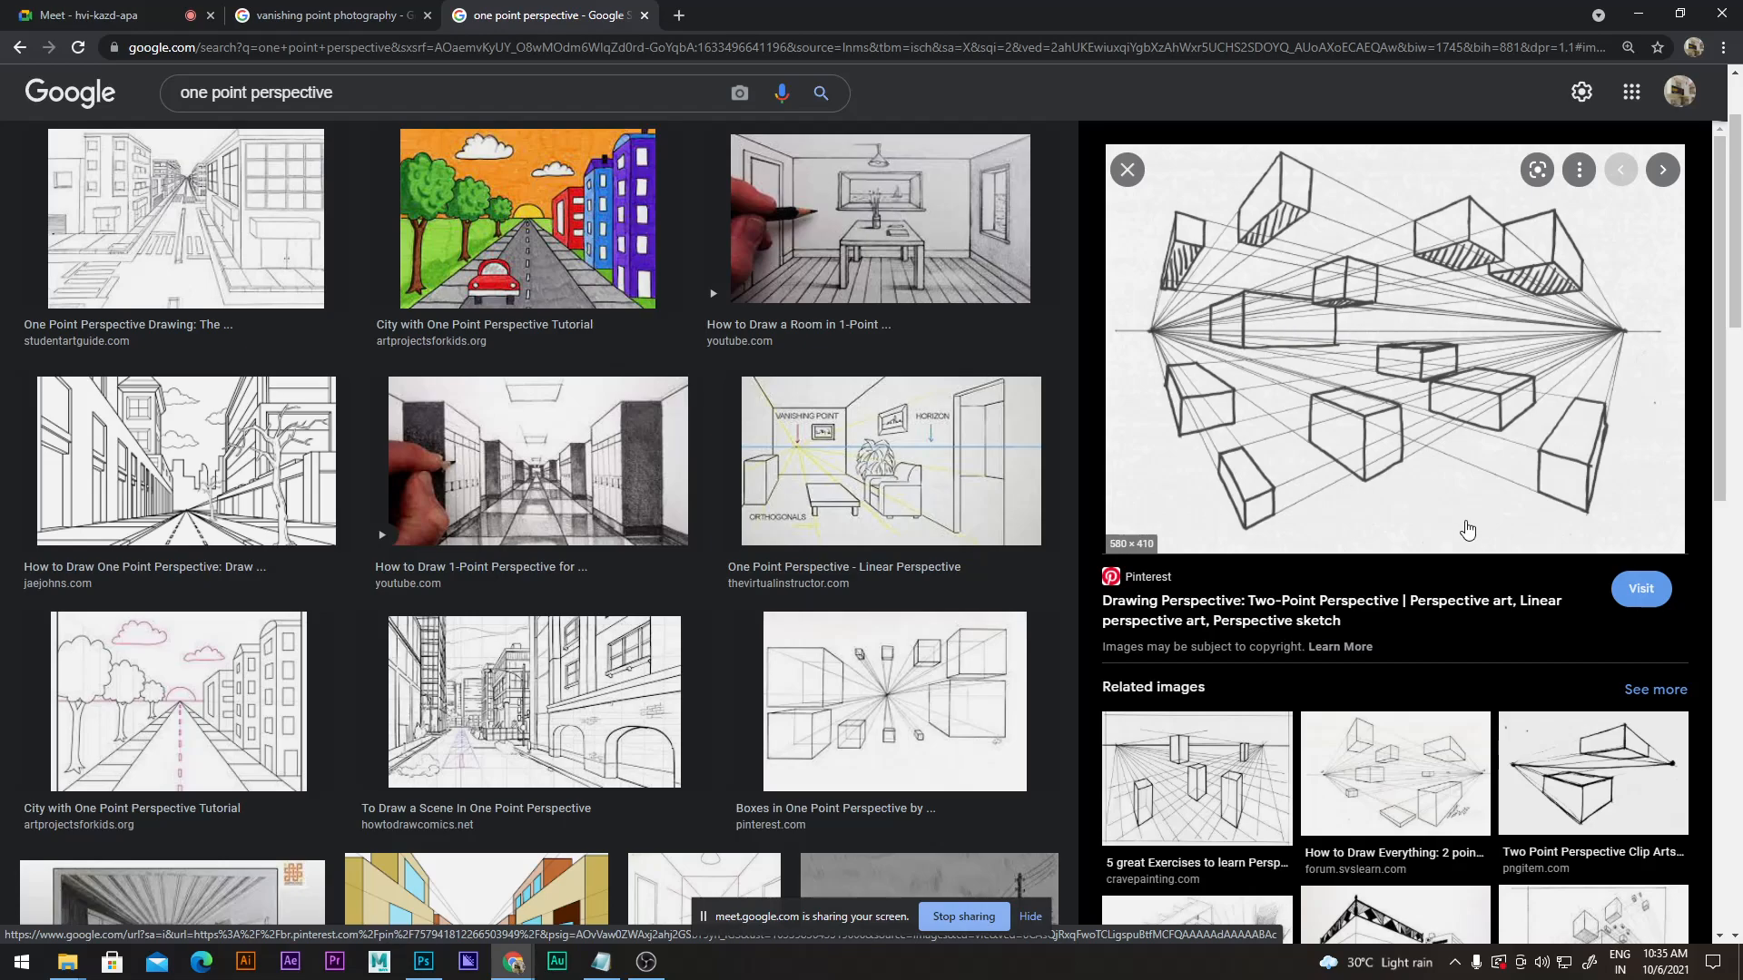
scroll(1451, 508, down, 5)
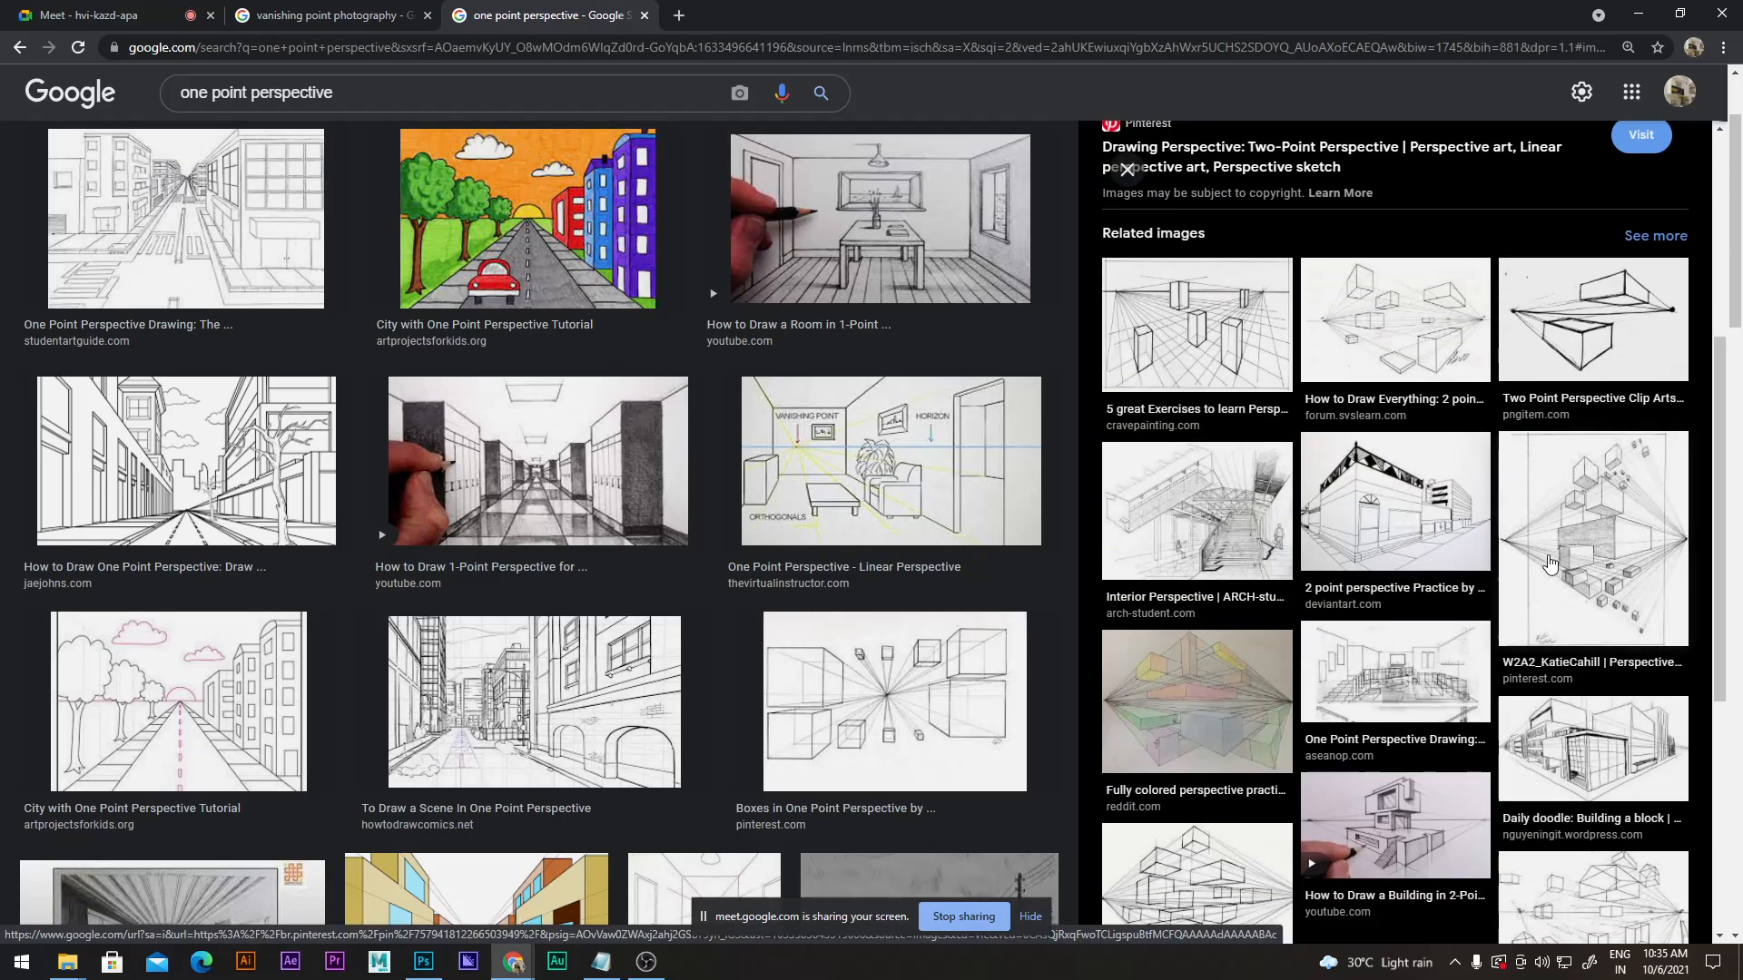
click(1239, 697)
scroll(1309, 459, down, 4)
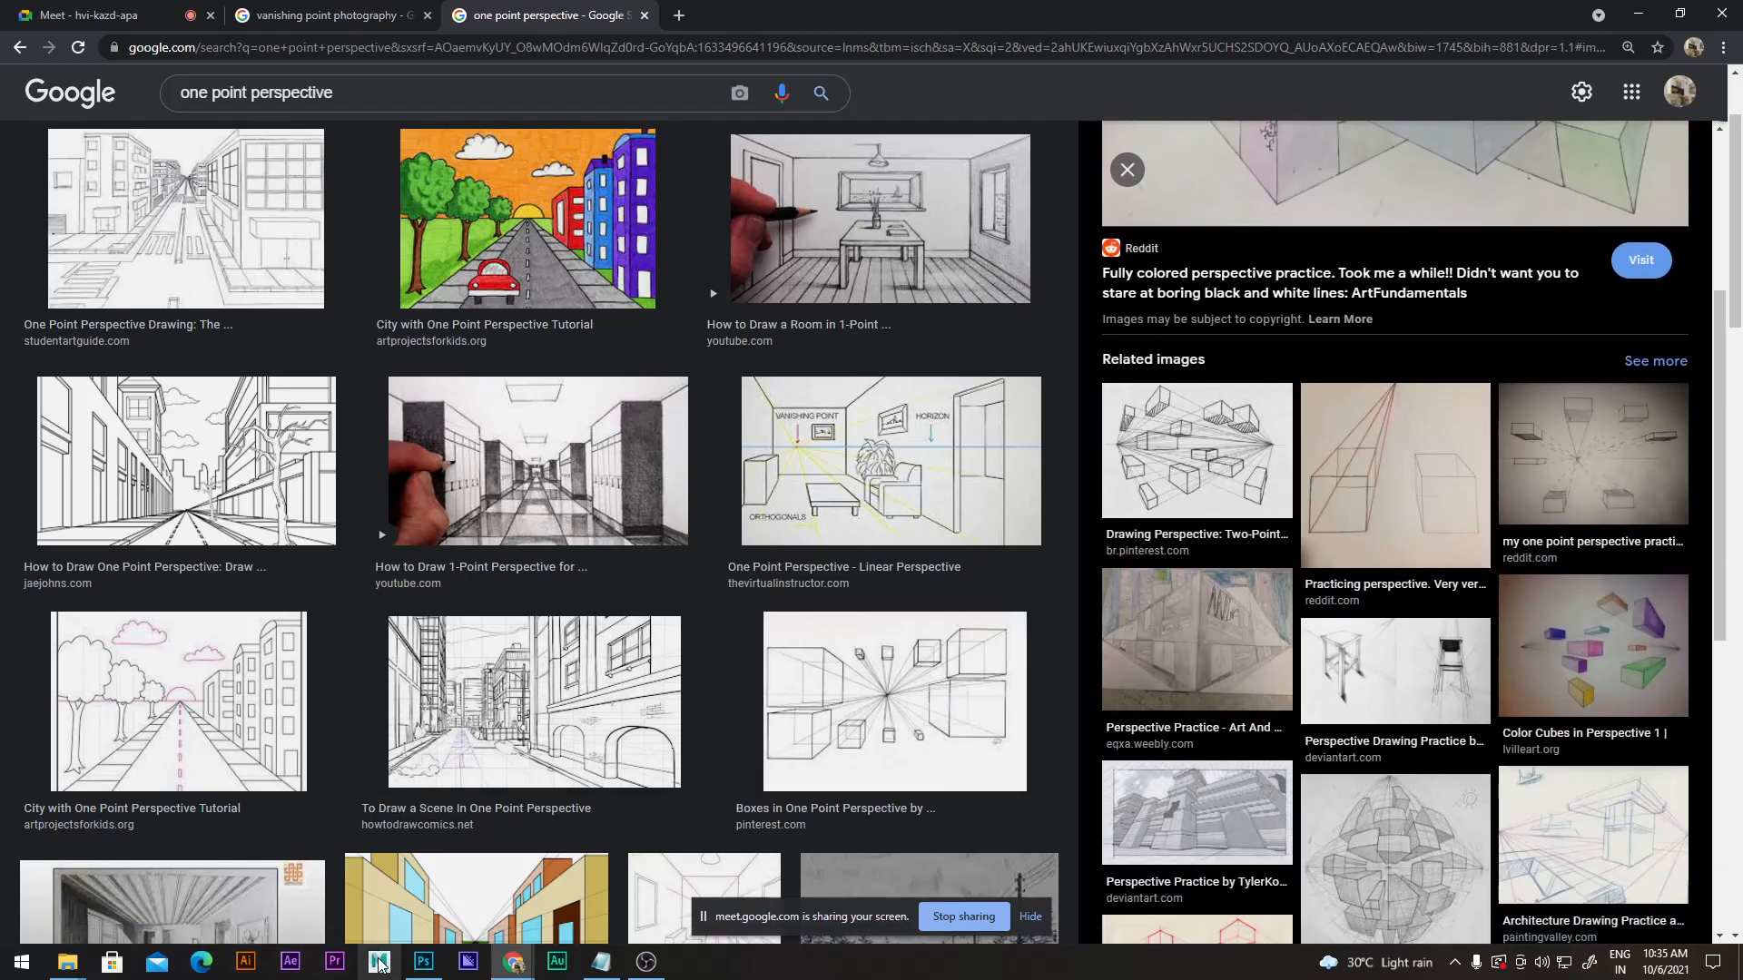
Switch to Photoshop and open green-white-hallway-vanishing-point-1.jpg from the Photoshop_01 folder.
click(423, 962)
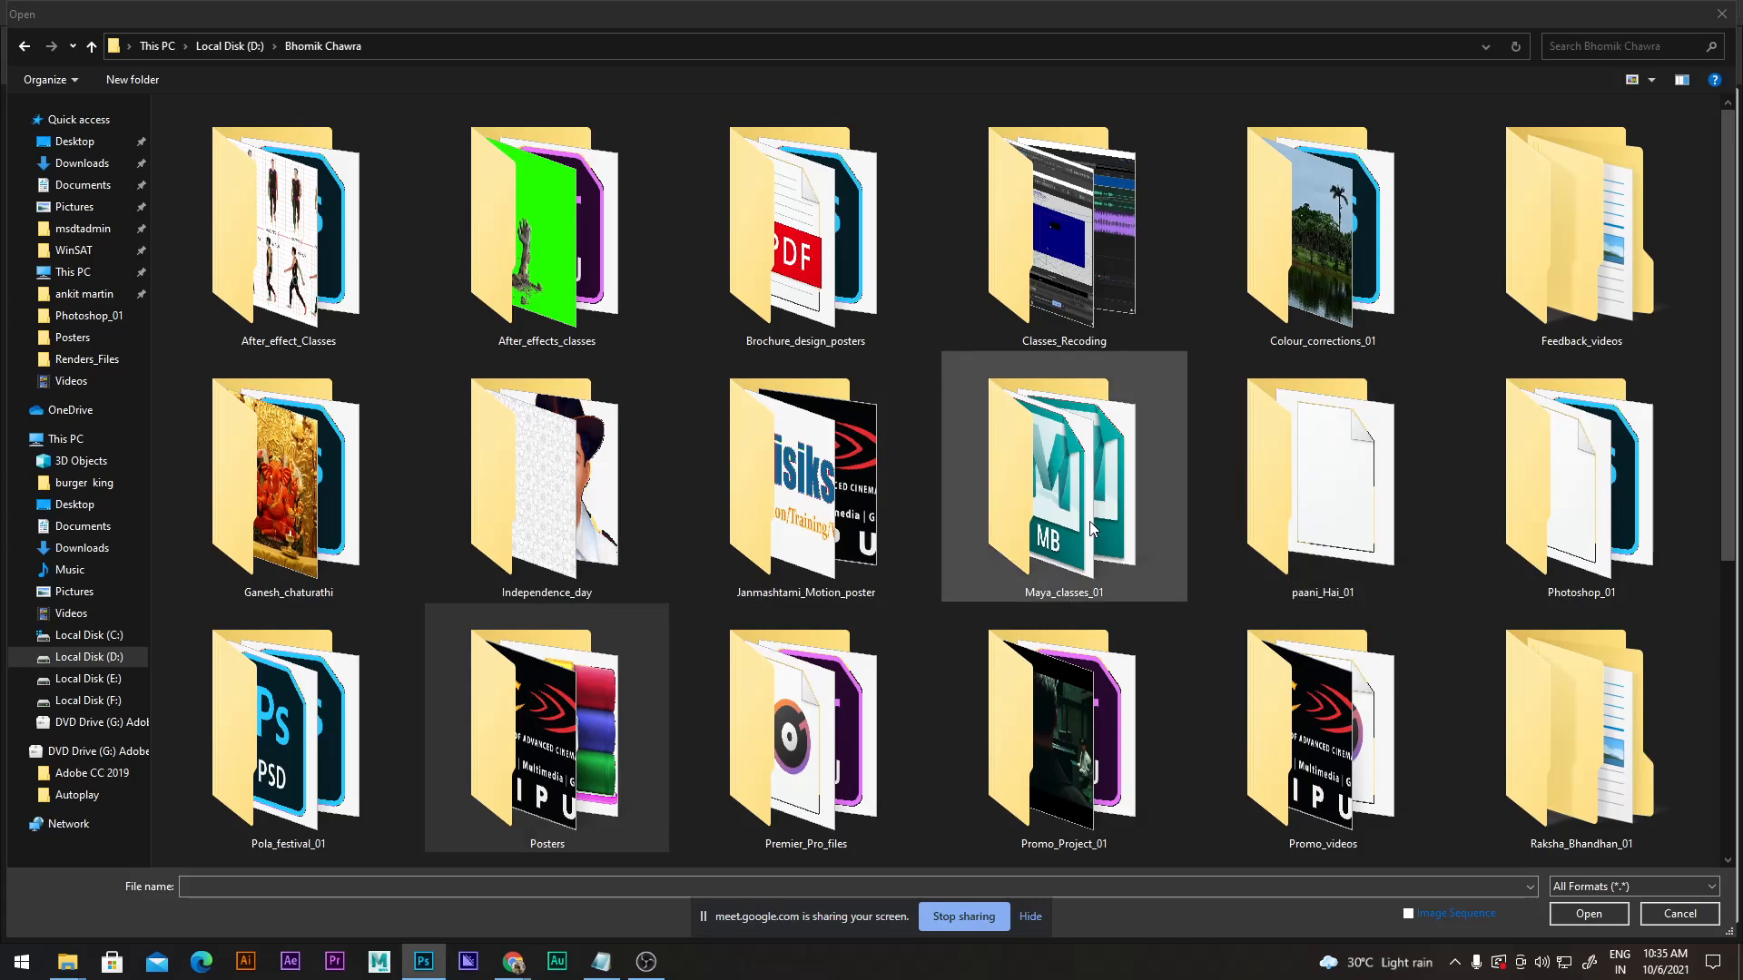
double_click(1580, 477)
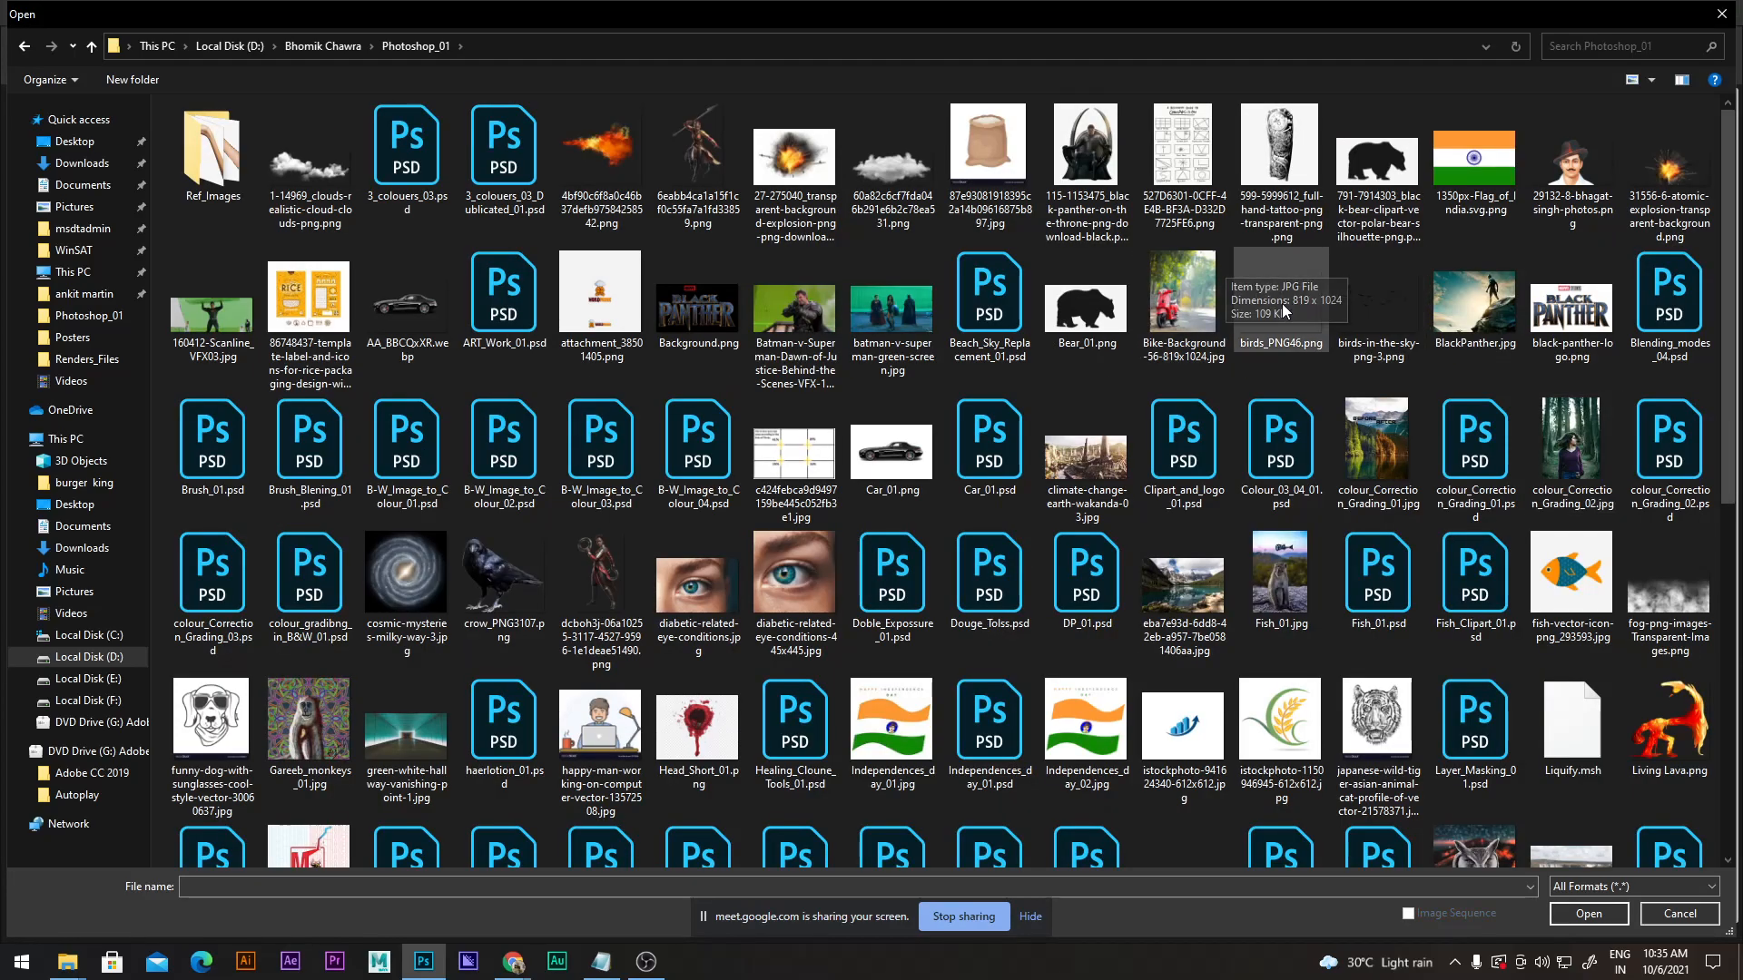
click(401, 717)
click(1619, 917)
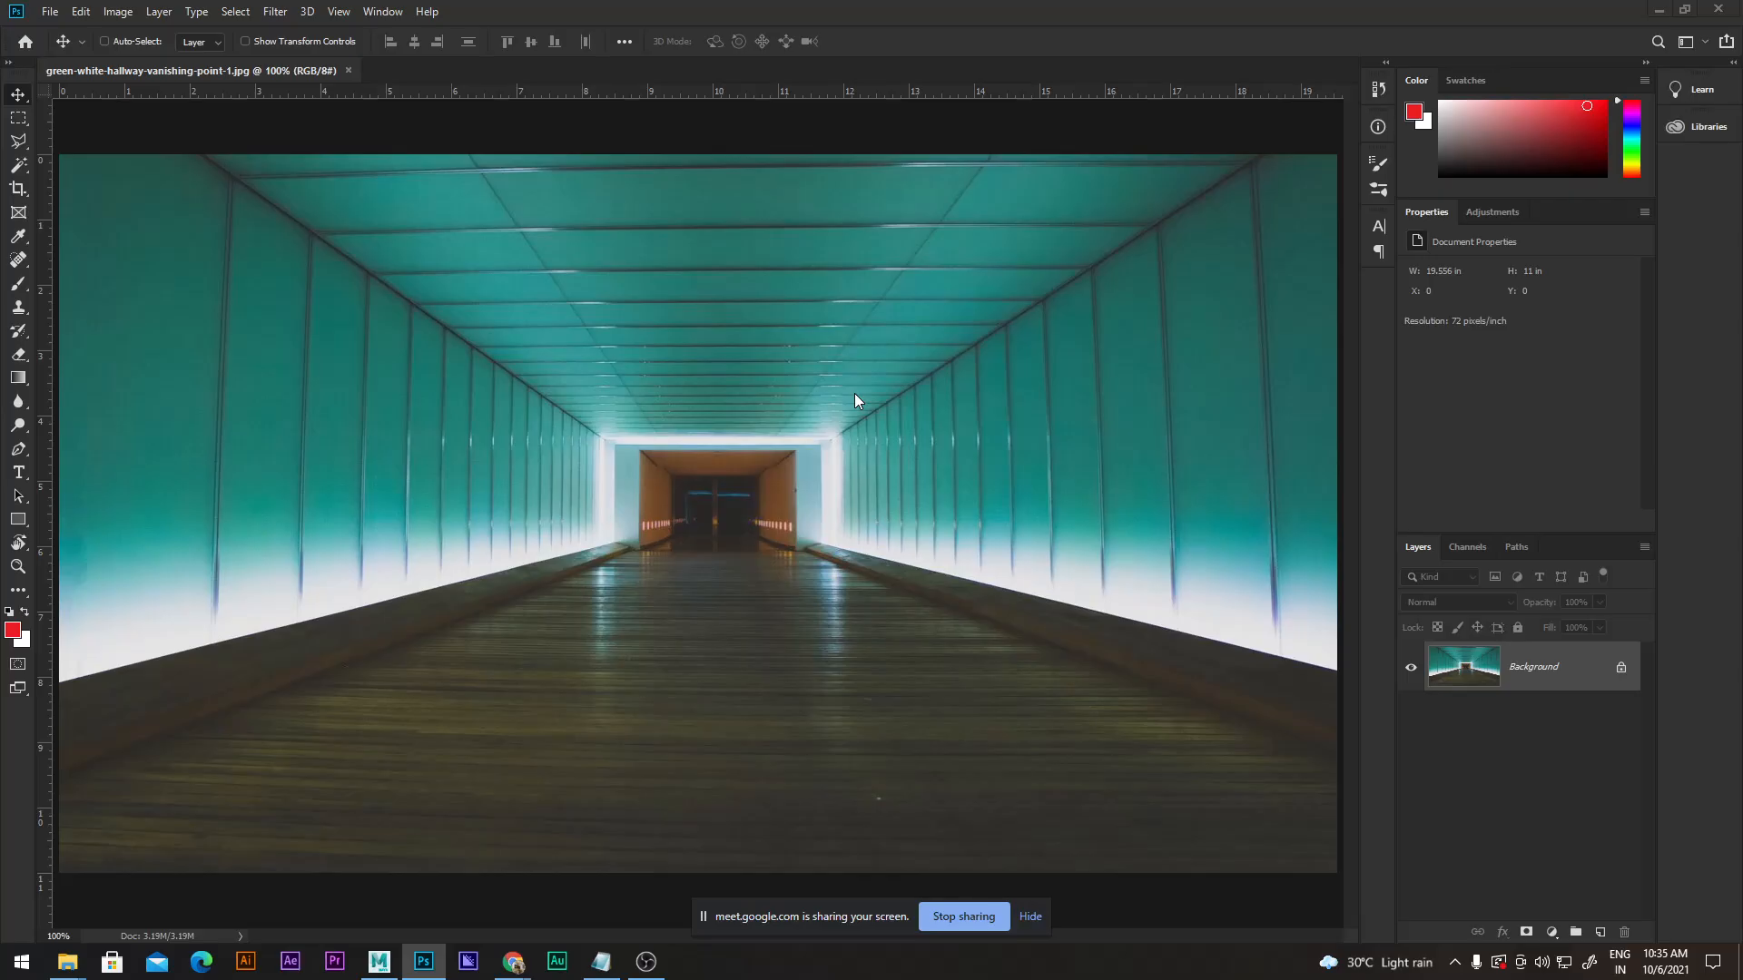
Return to the perspective image results in Chrome, review the colored perspective drawing and preview "Color Cubes in Perspective 1".
mouse_move(520, 970)
click(544, 890)
scroll(1368, 710, down, 1)
scroll(1370, 699, down, 2)
scroll(1364, 672, up, 5)
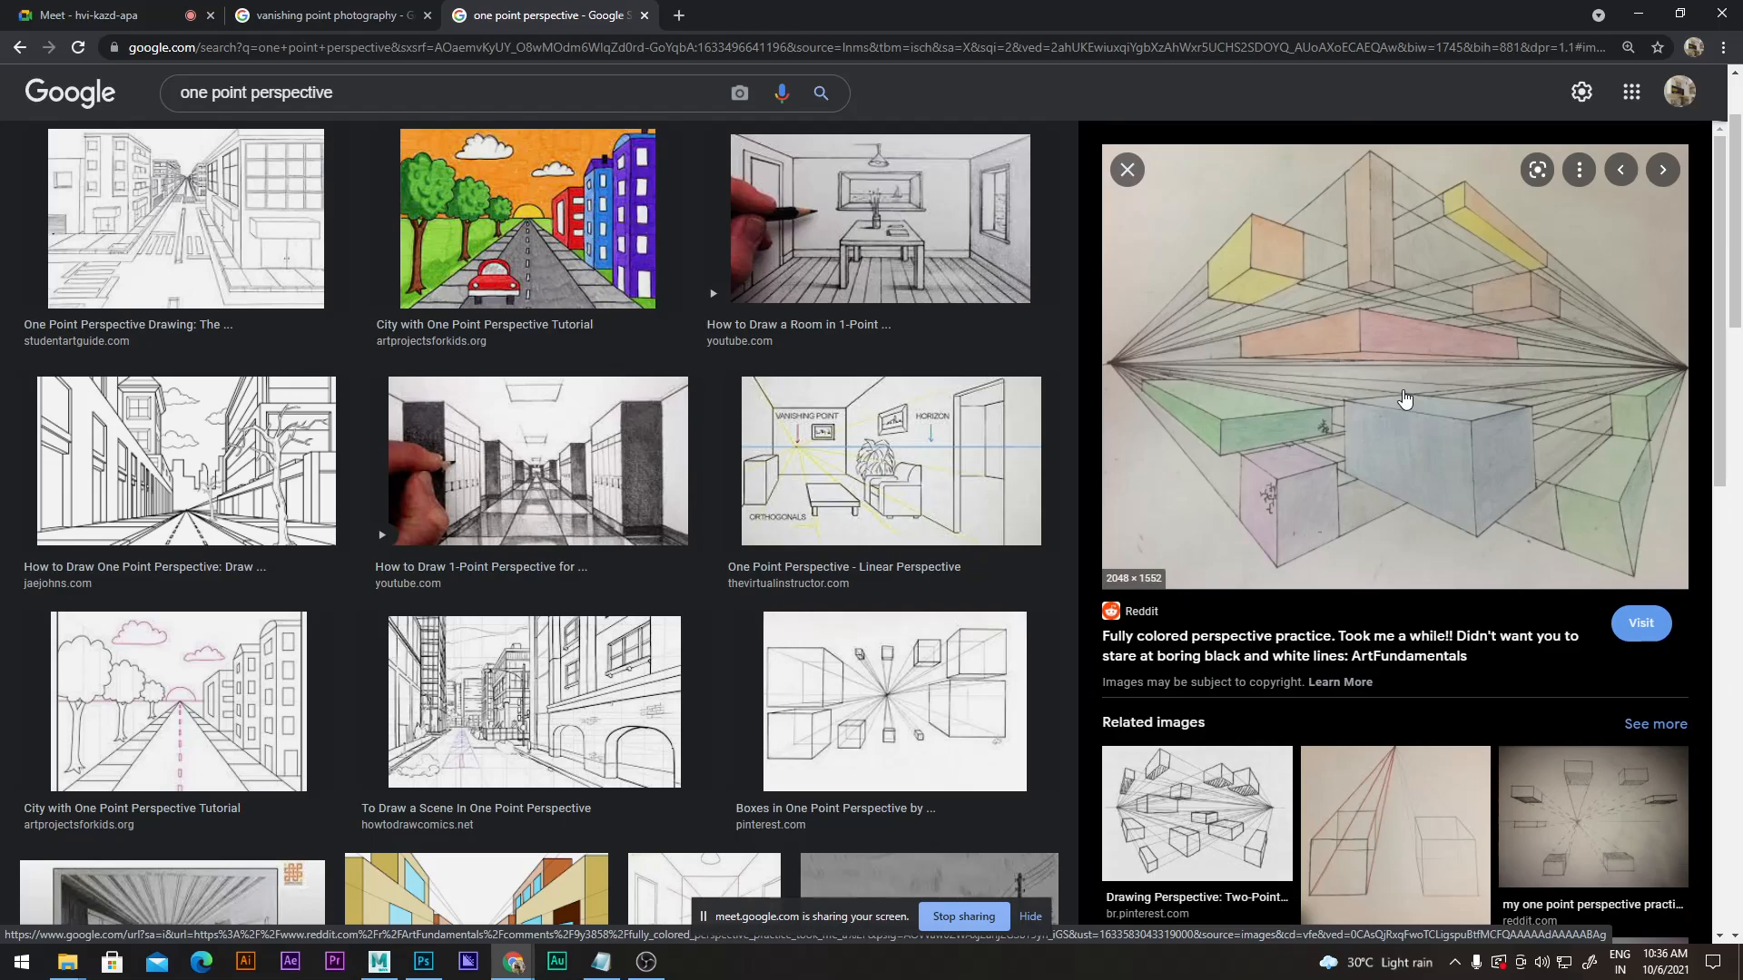
scroll(1416, 417, down, 3)
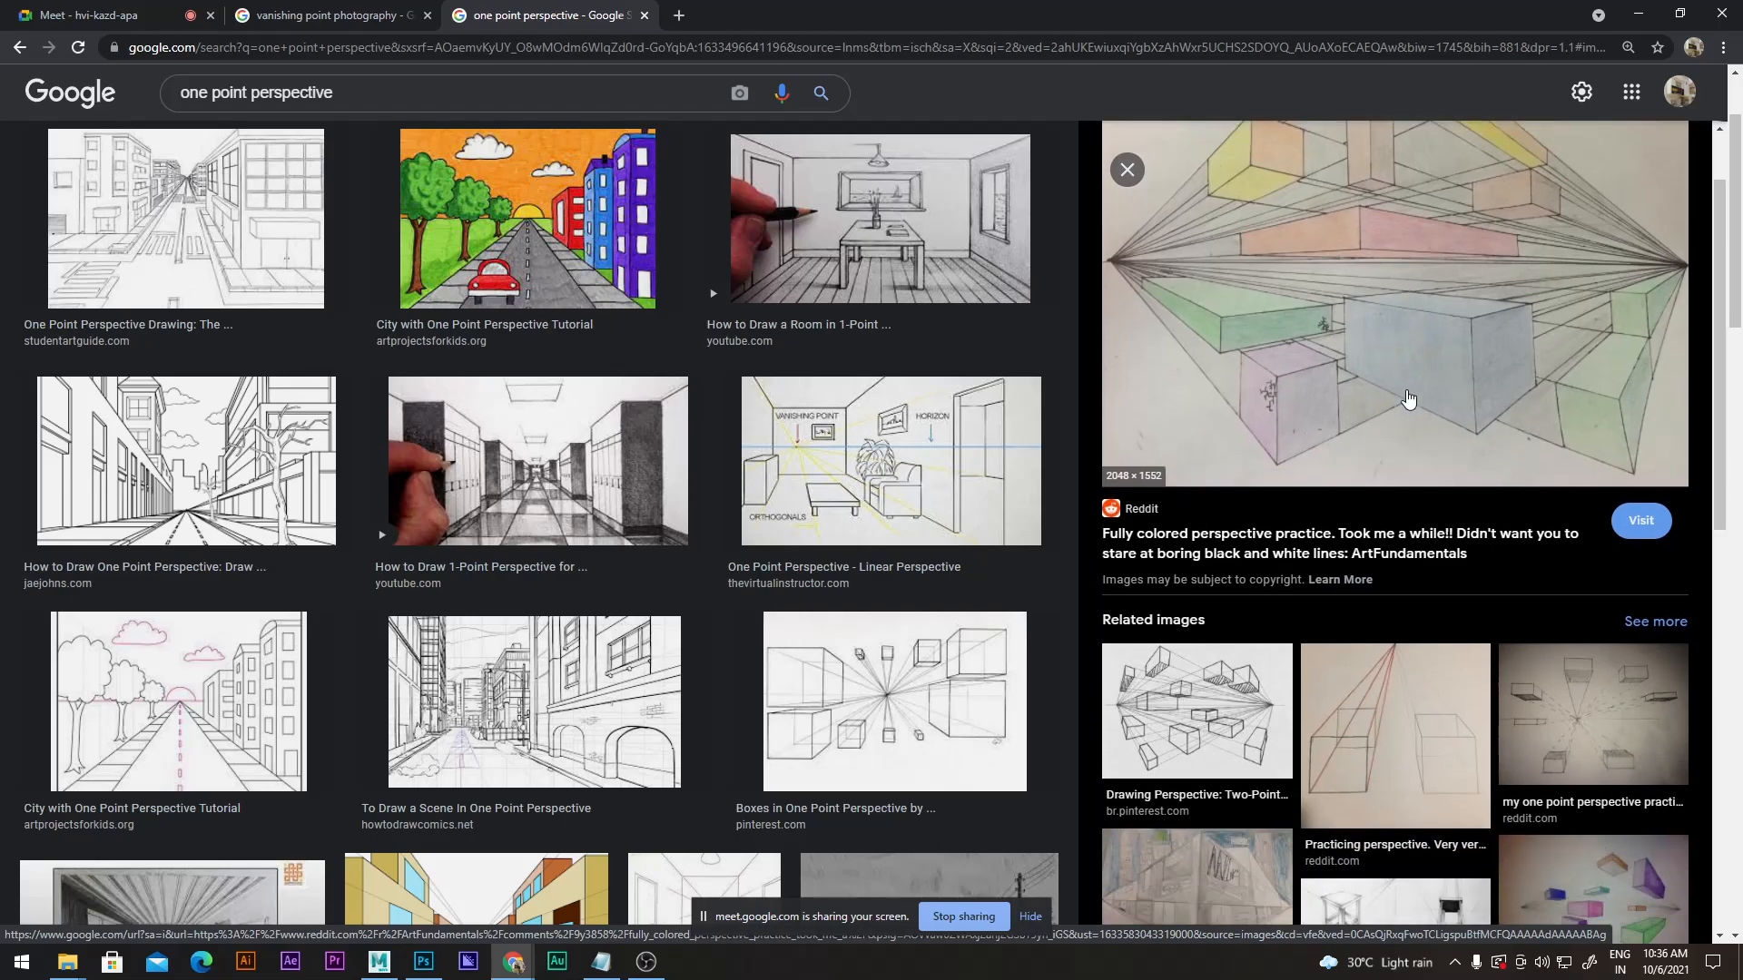
click(1595, 747)
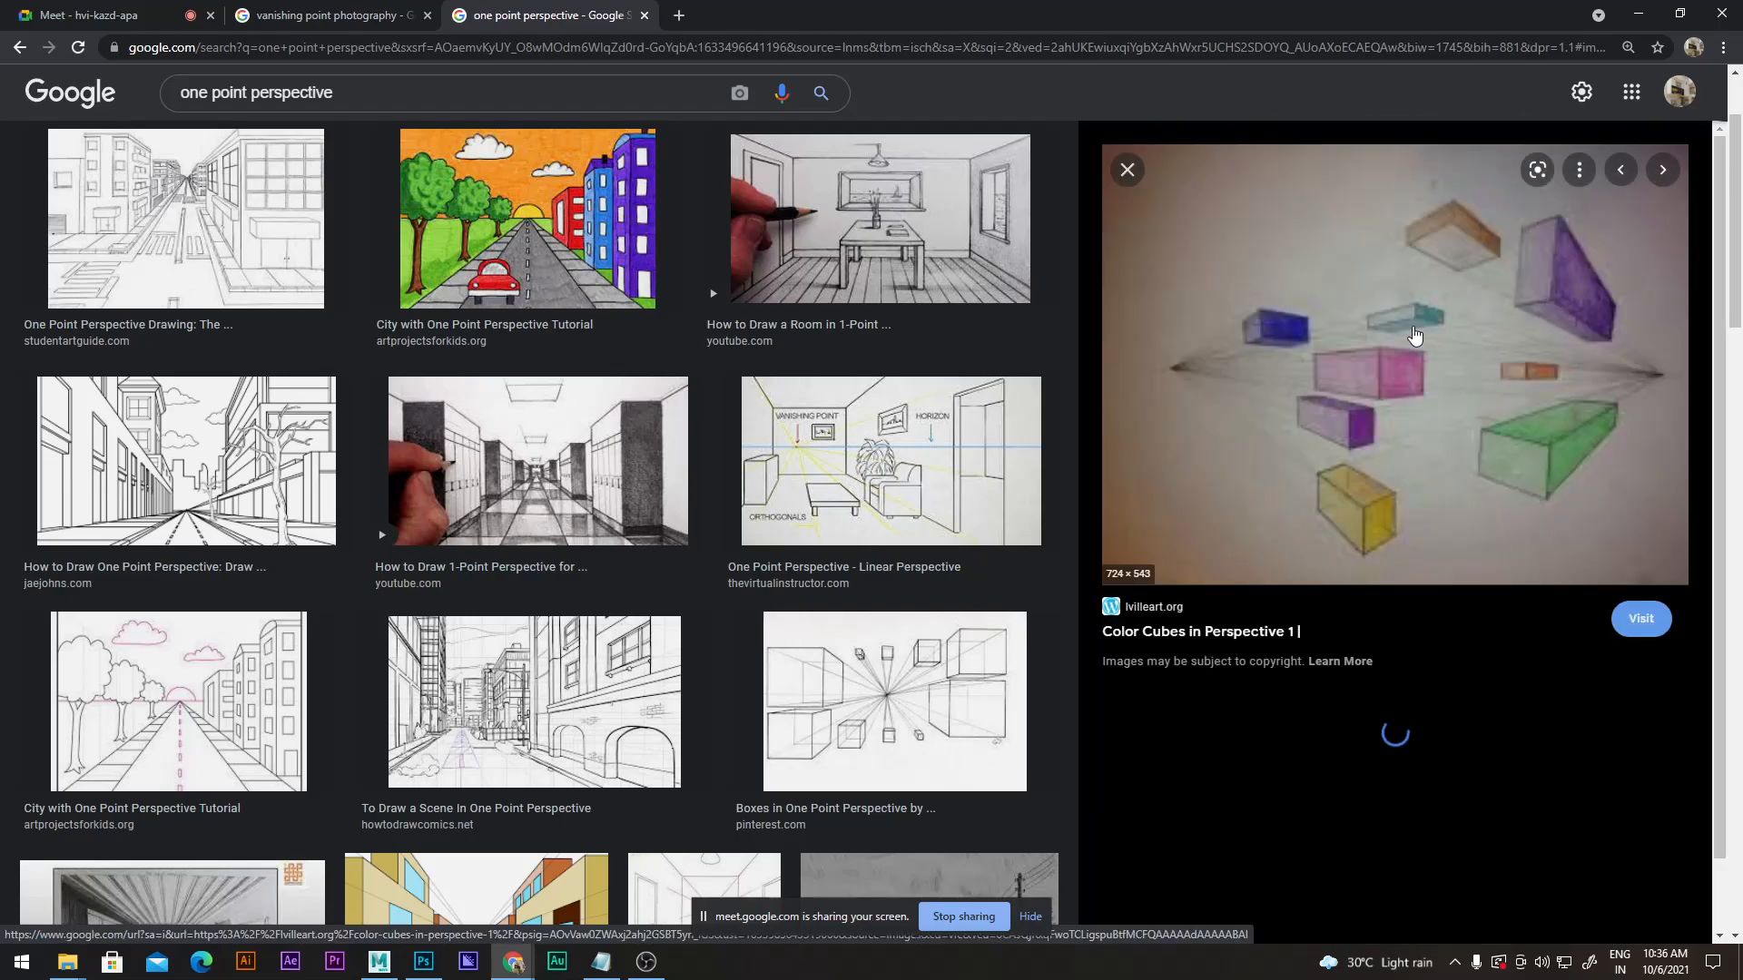
Look through the images related to "Color Cubes in Perspective 1" and preview "Color Cubes in Perspective 6".
scroll(1323, 351, down, 1)
scroll(1324, 352, down, 5)
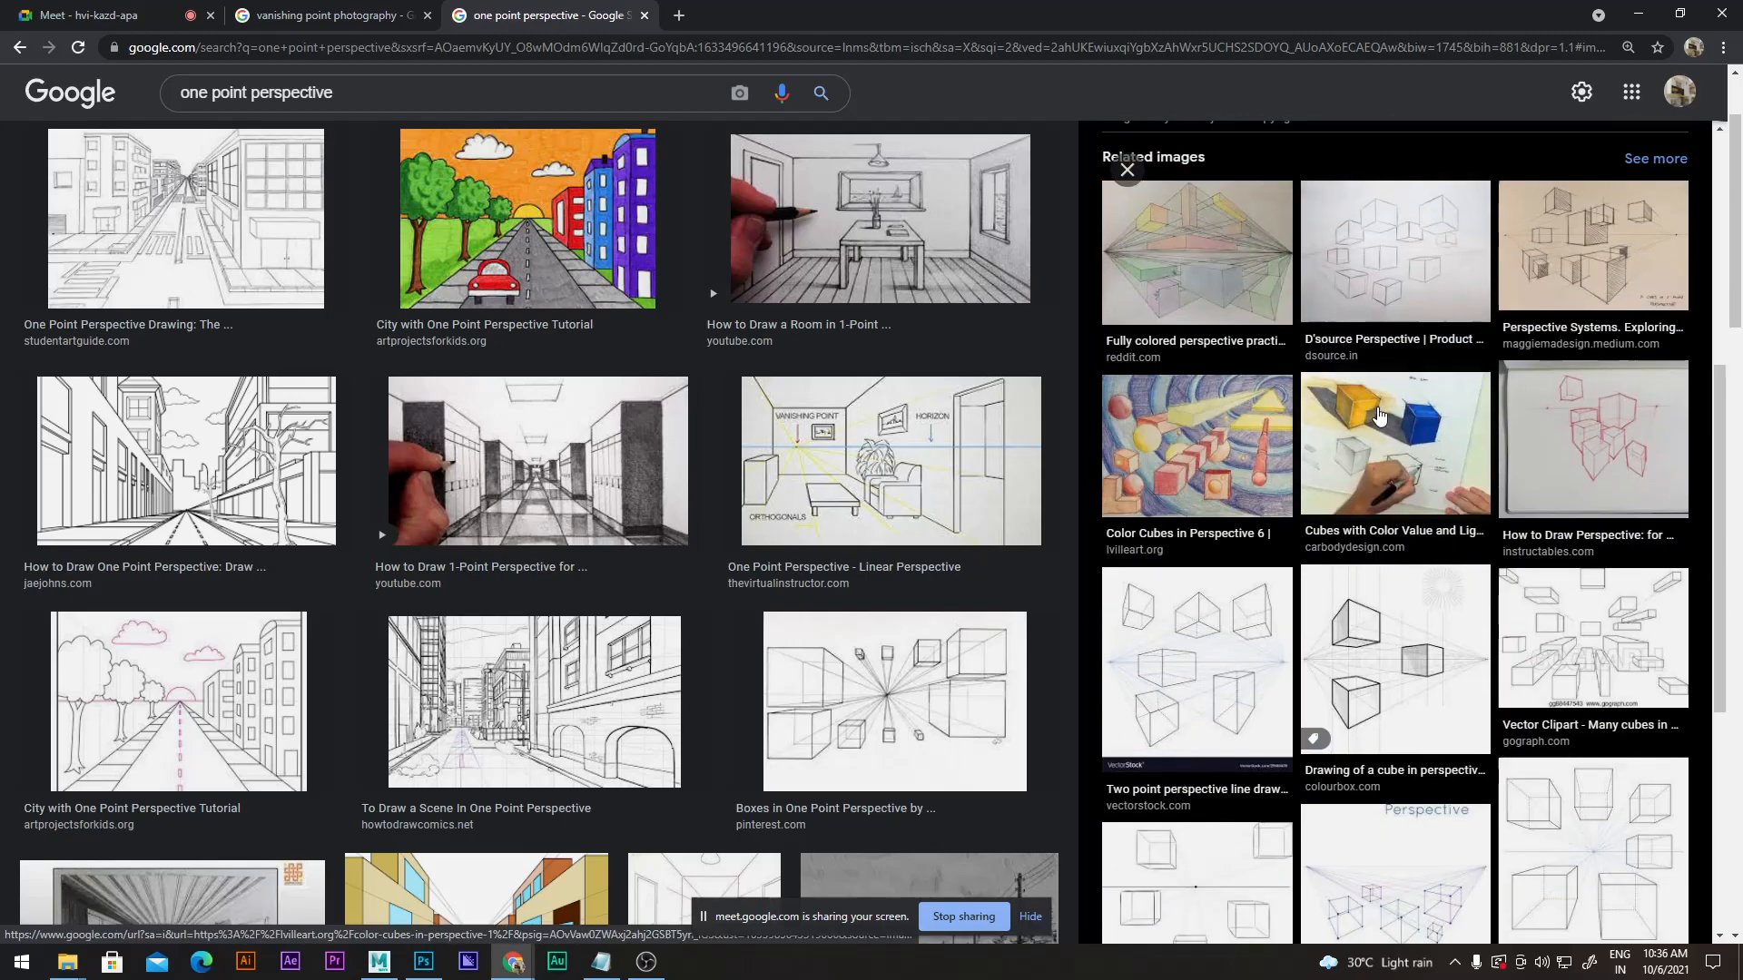
click(1196, 409)
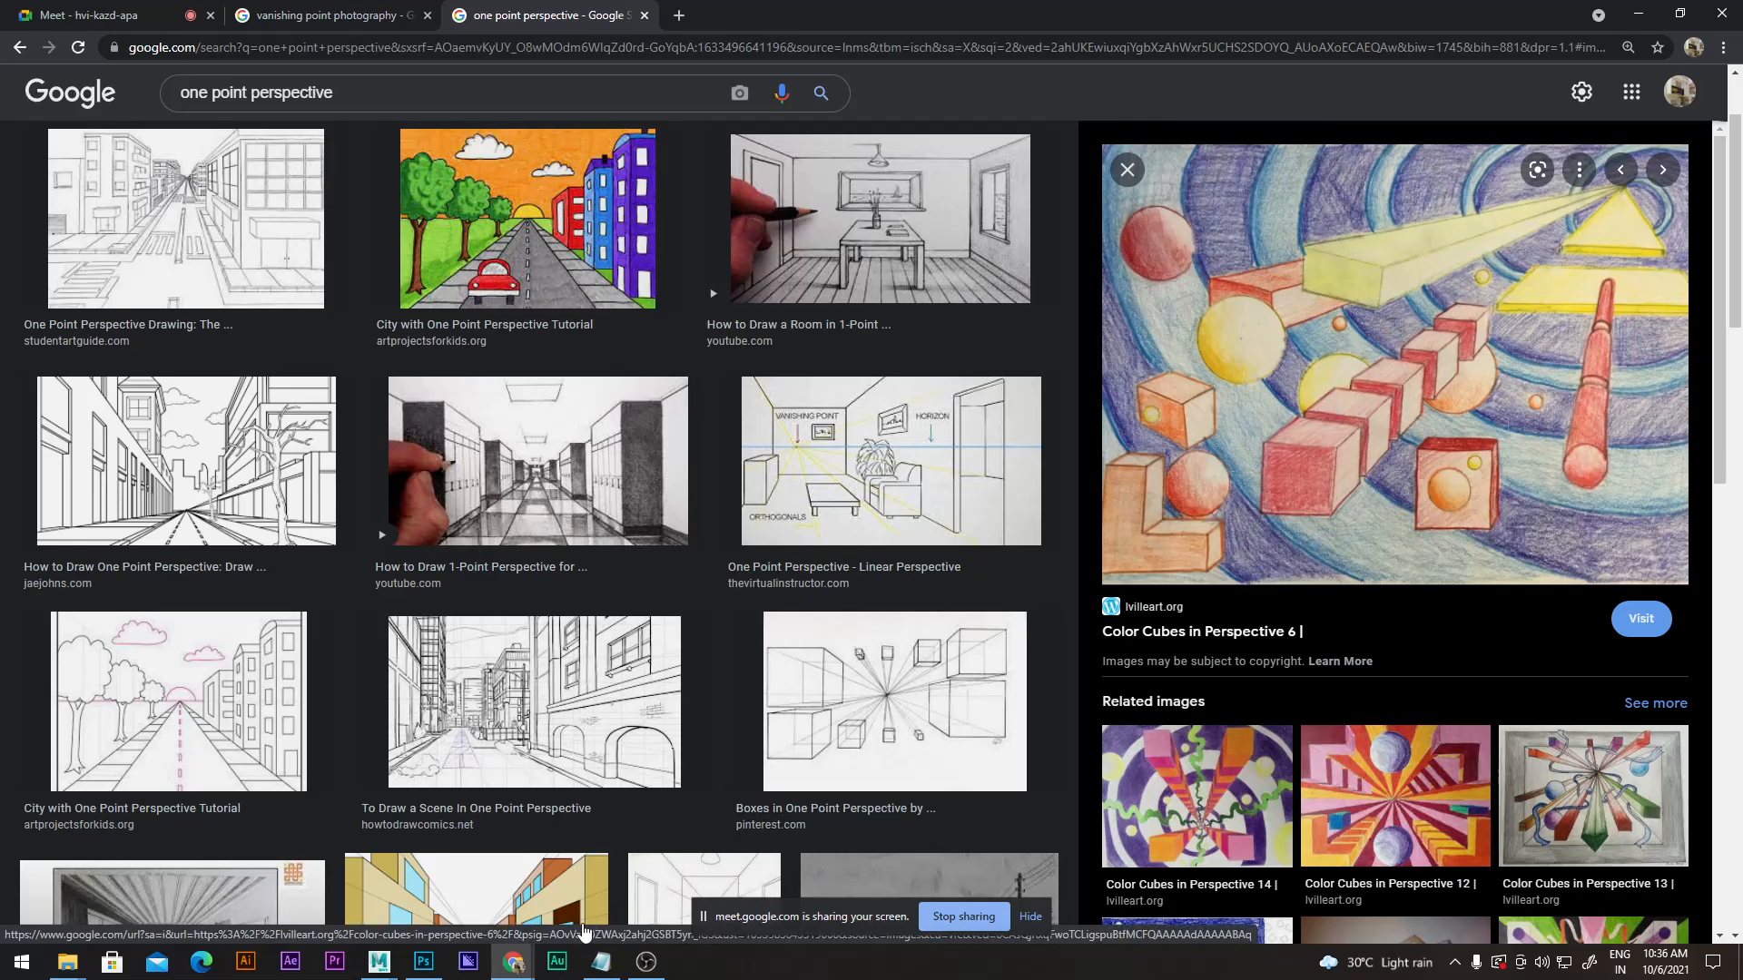
Switch to Maya, examine the top, perspective, front and side views together, and return to the full perspective view.
click(379, 962)
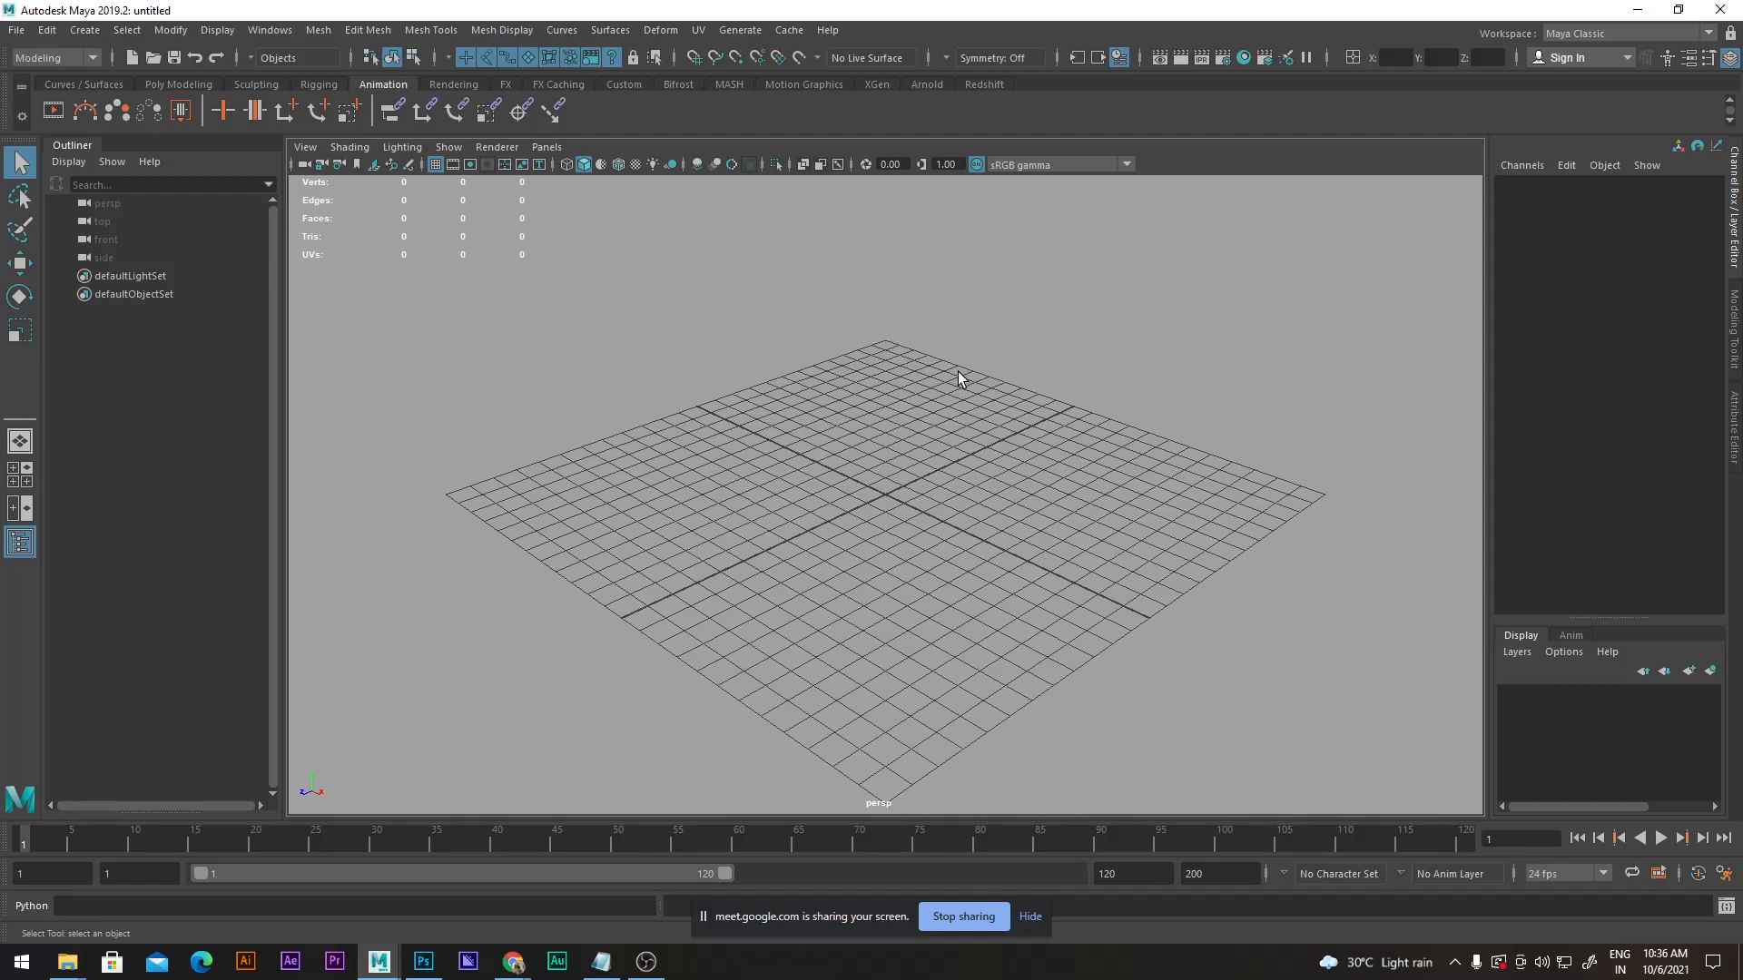
scroll(930, 356, down, 5)
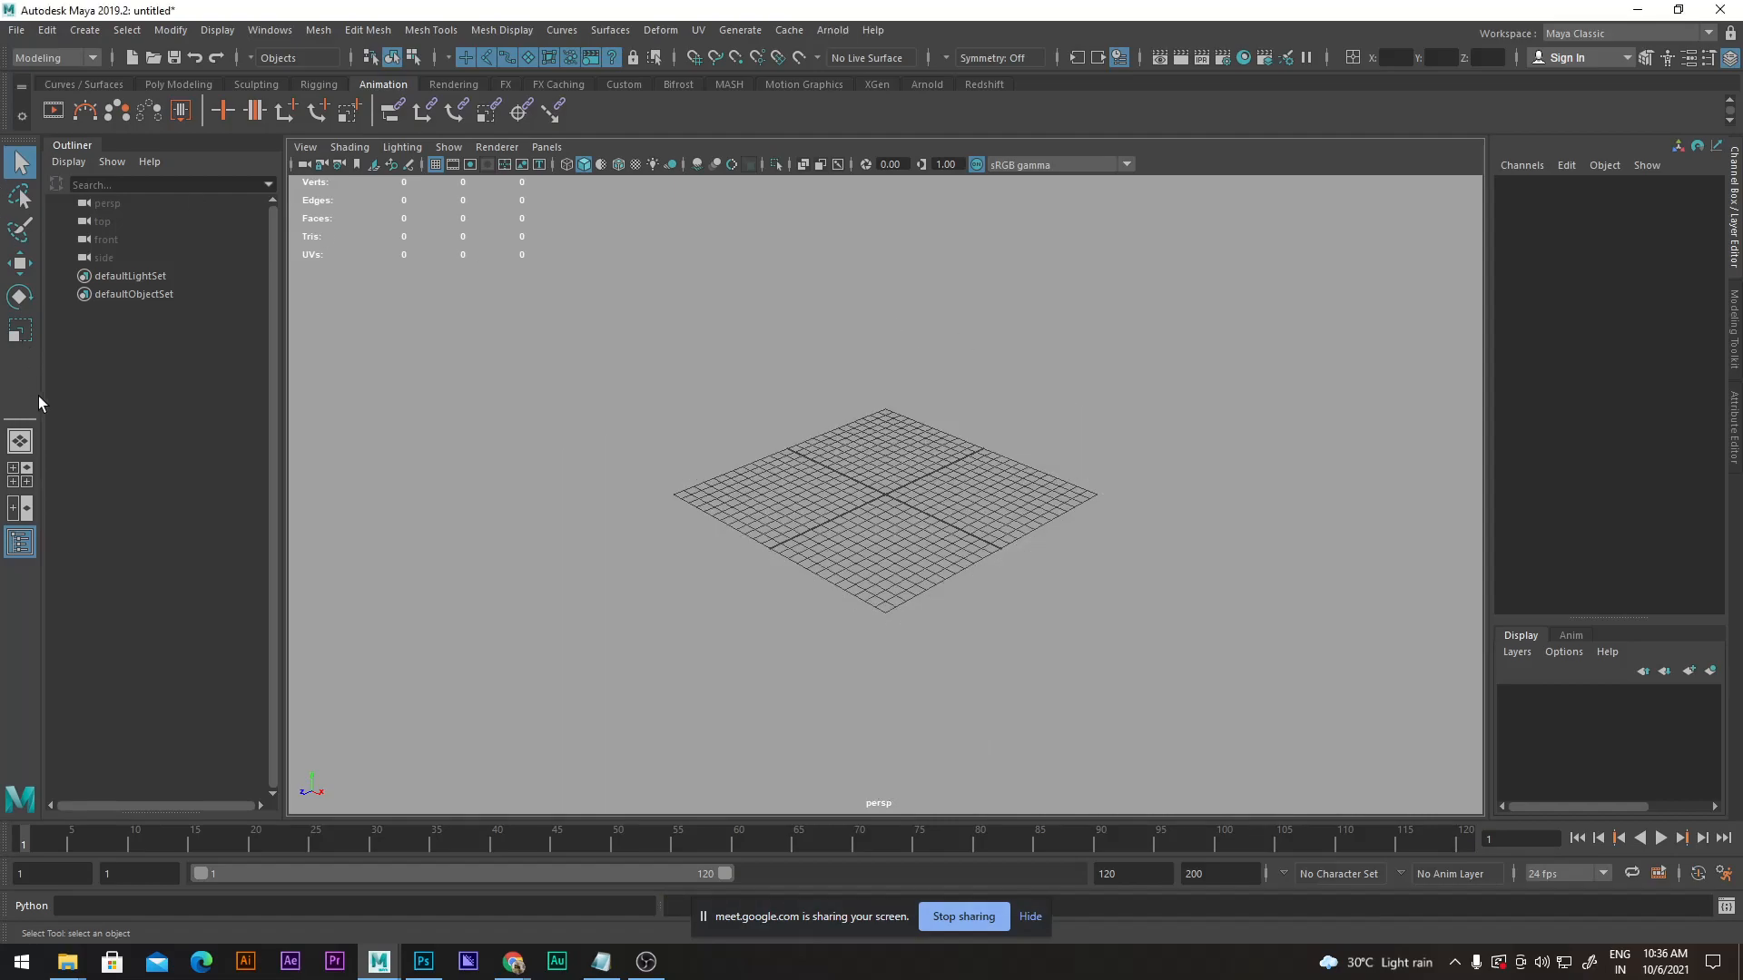
key(space)
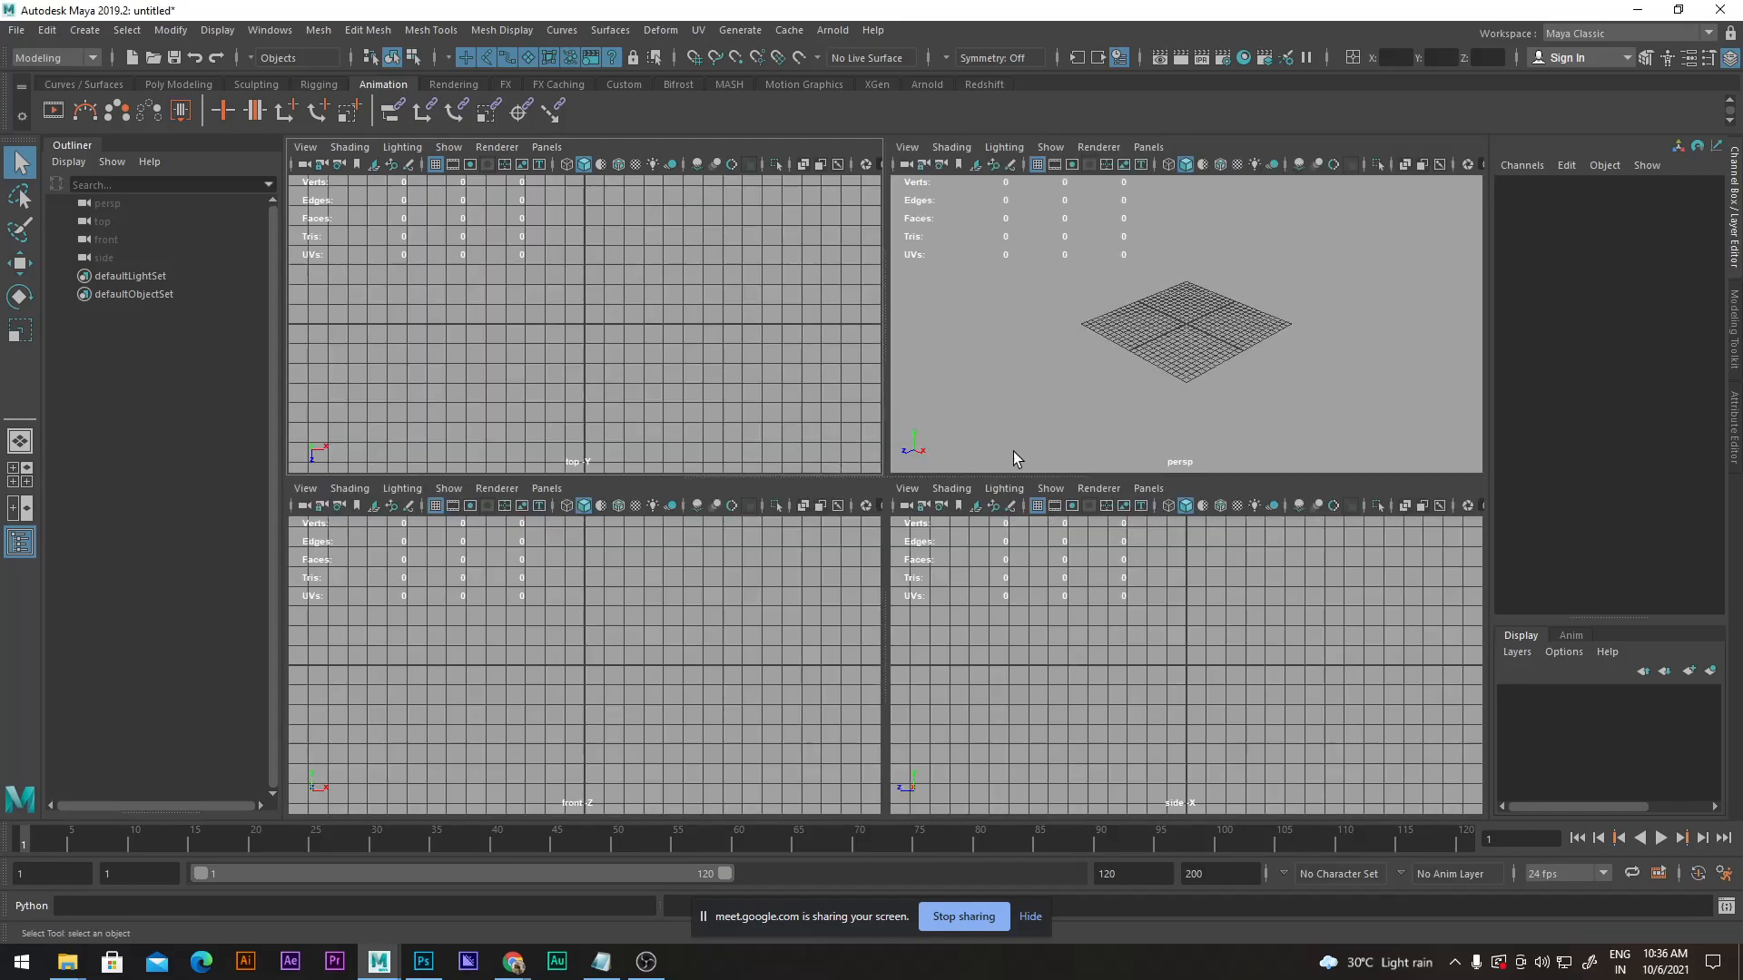
click(1172, 367)
scroll(1173, 362, up, 4)
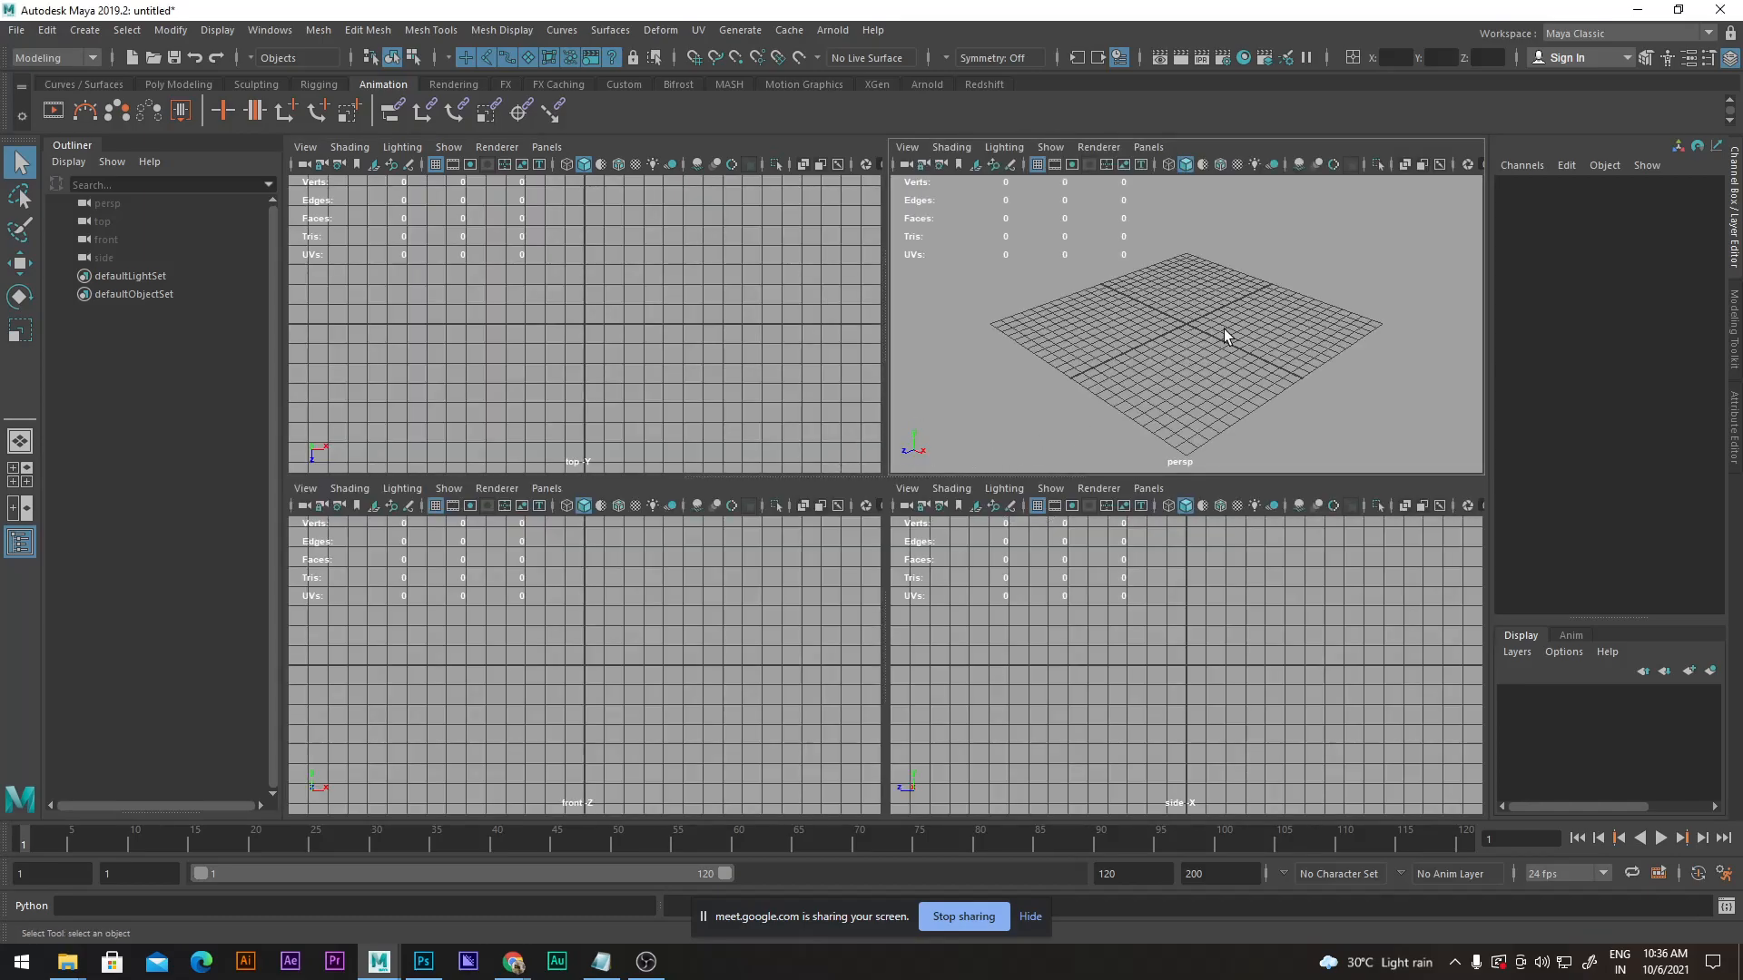
click(525, 390)
click(1255, 386)
click(582, 736)
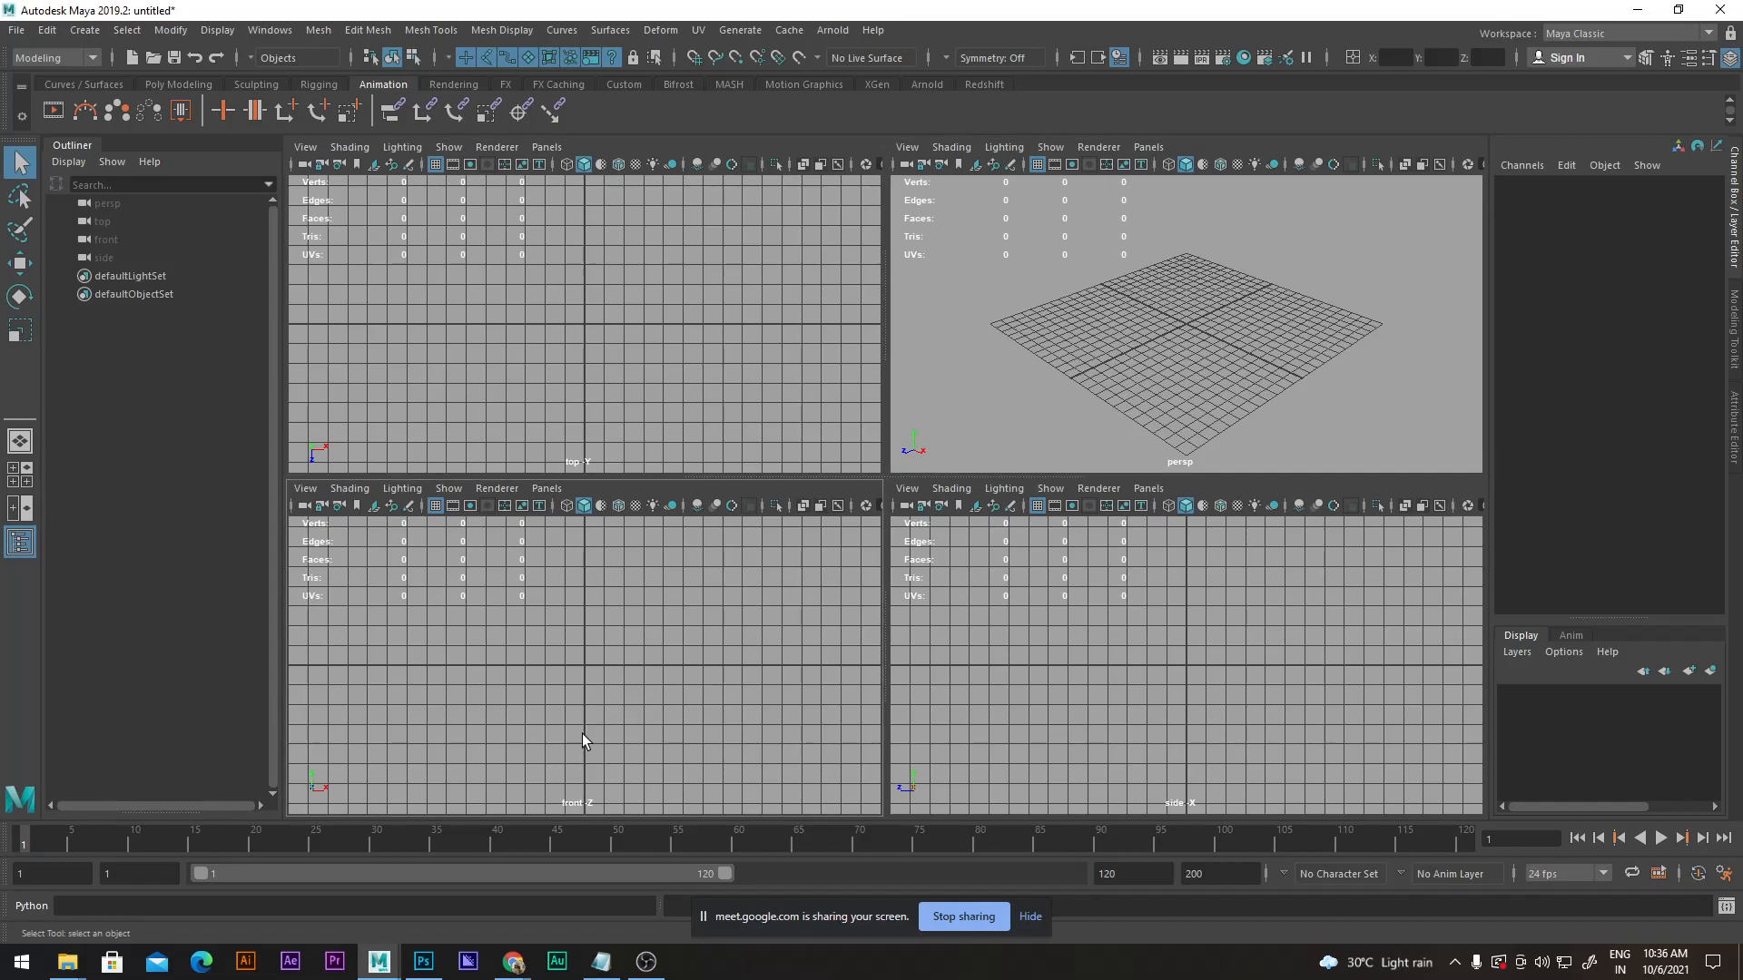
click(1157, 733)
click(1287, 334)
key(space)
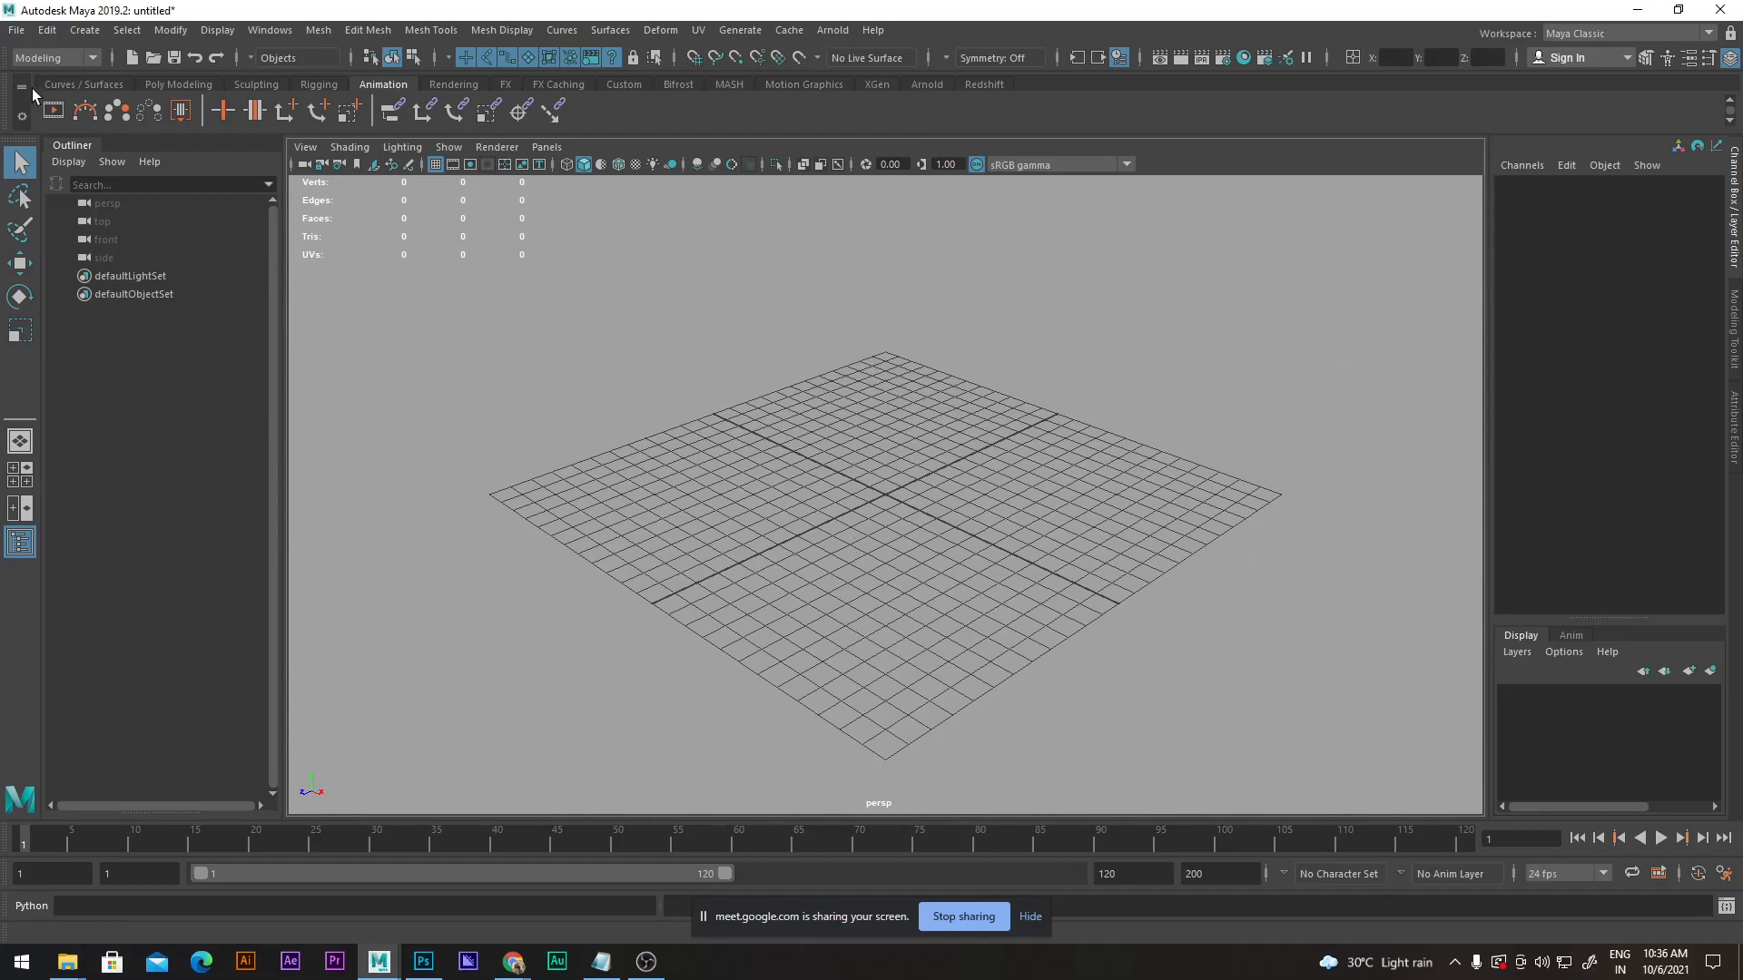
Create a polygon cube at the grid's origin and raise it above the grid to about Y 3.473.
click(58, 58)
click(56, 84)
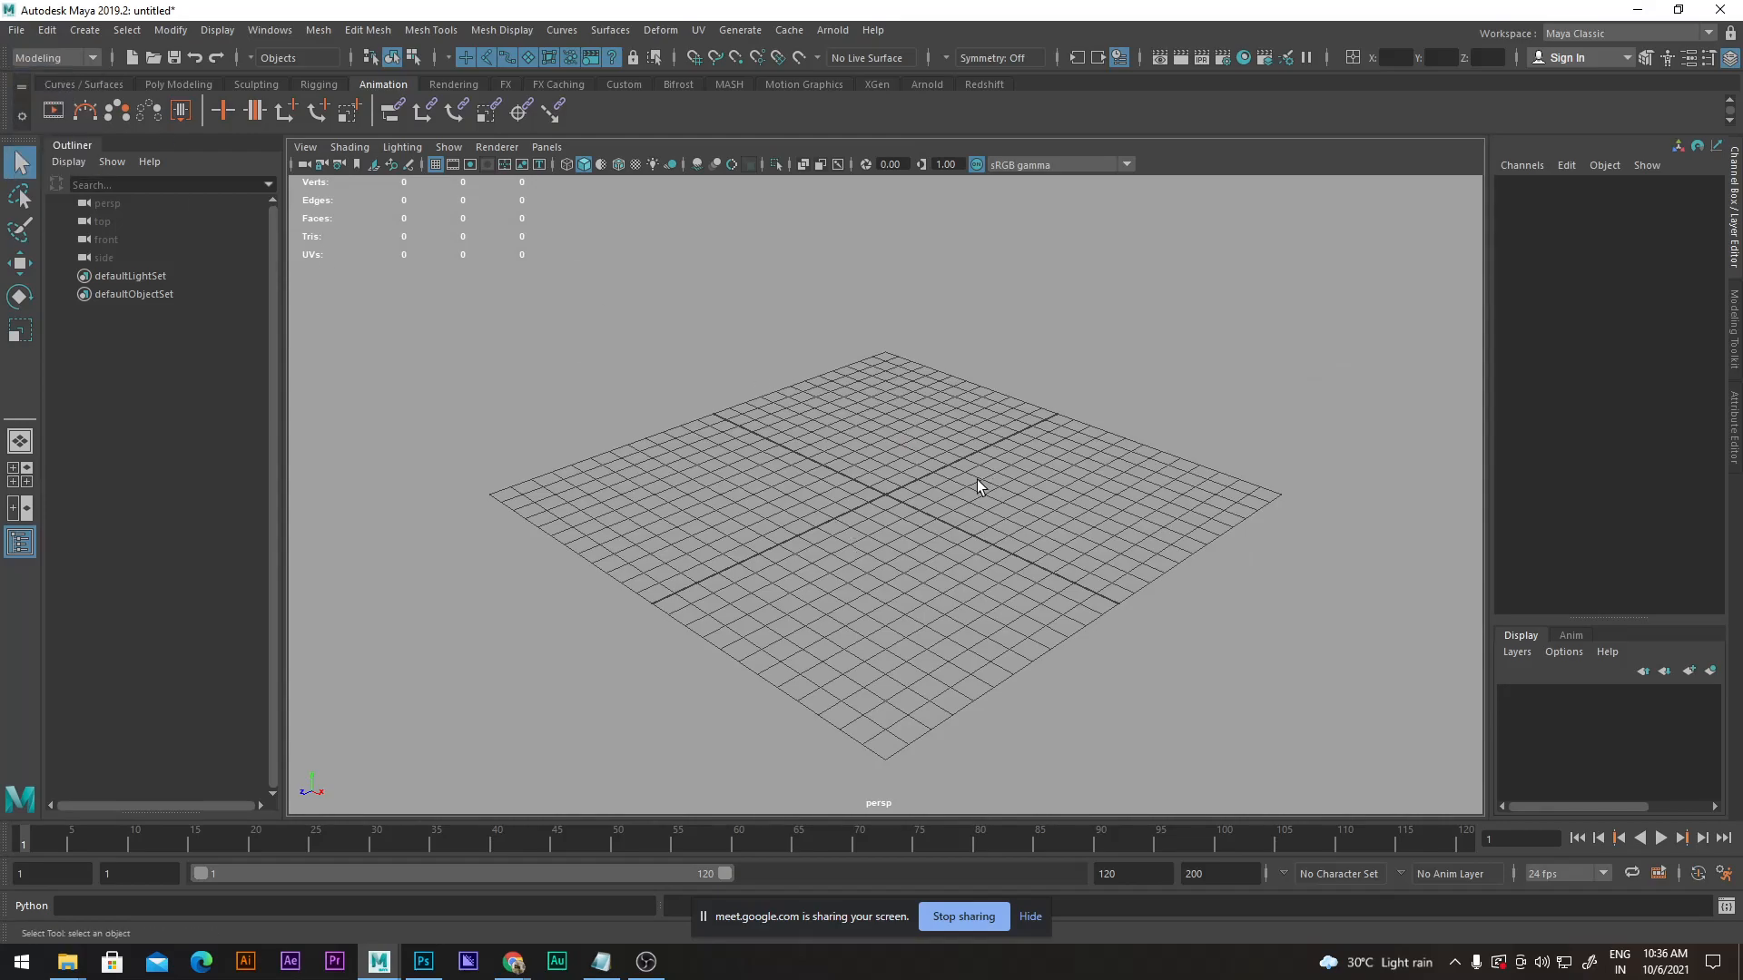
click(174, 85)
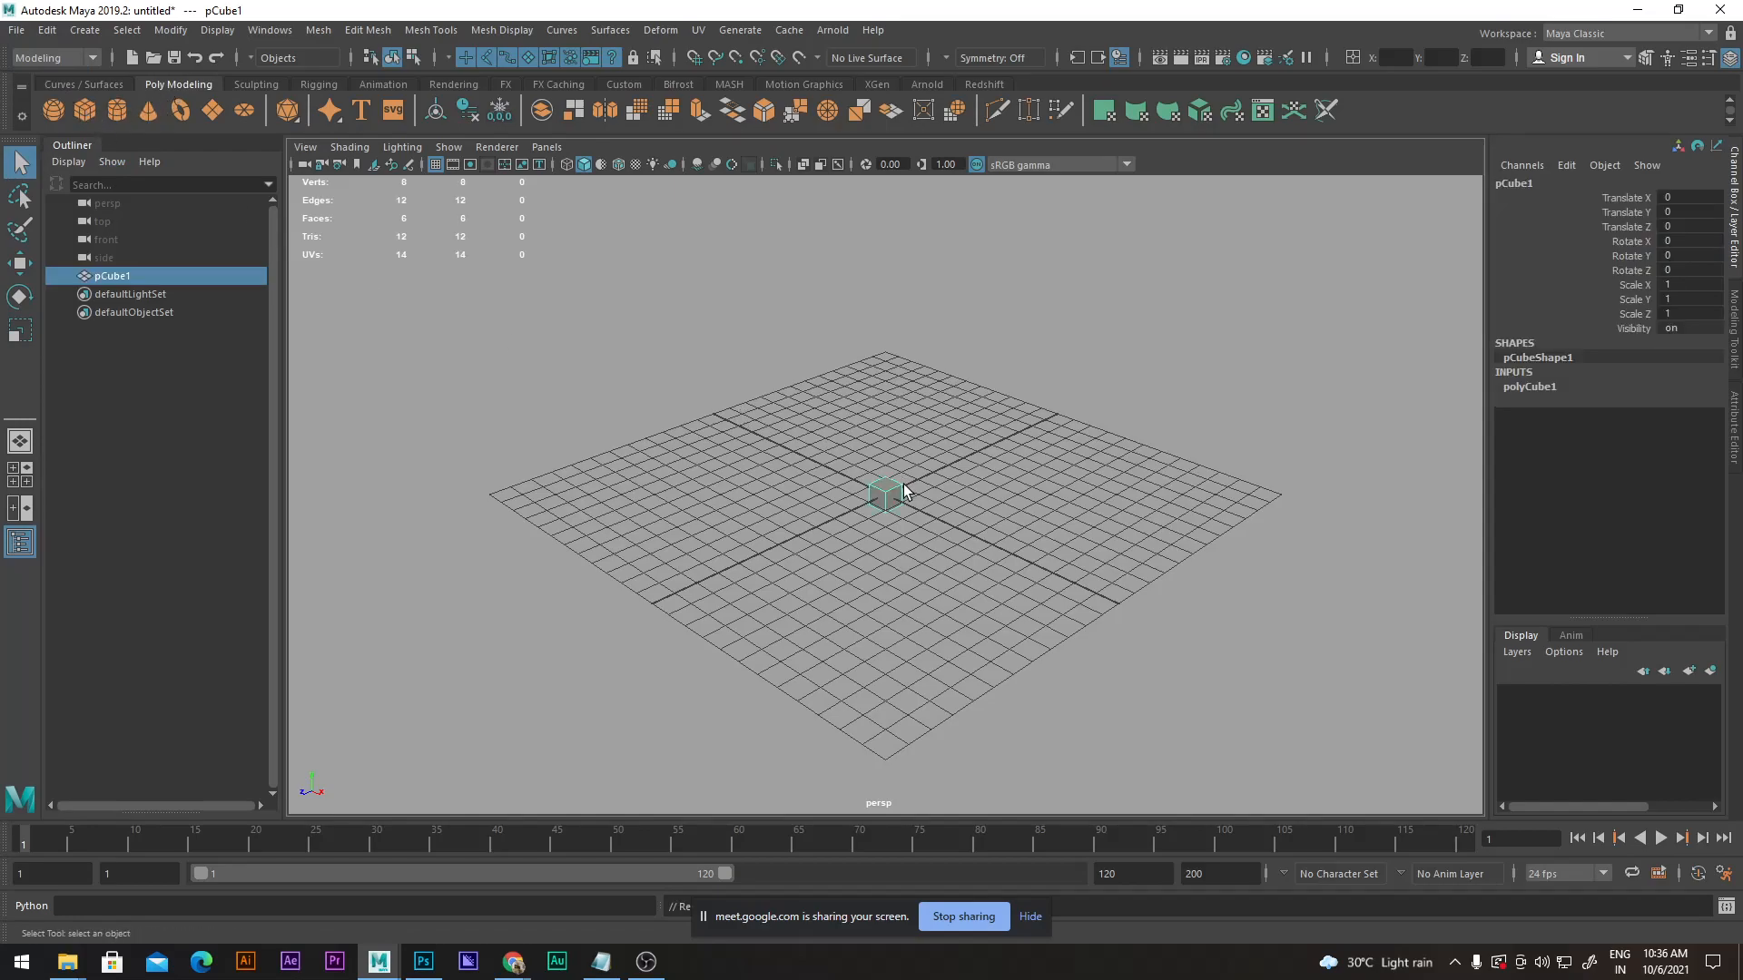
key(w)
drag(880, 429, 886, 345)
View the cube from several angles and scale it up uniformly to about 4.332.
scroll(890, 467, up, 5)
alt+drag(1152, 463, 877, 449)
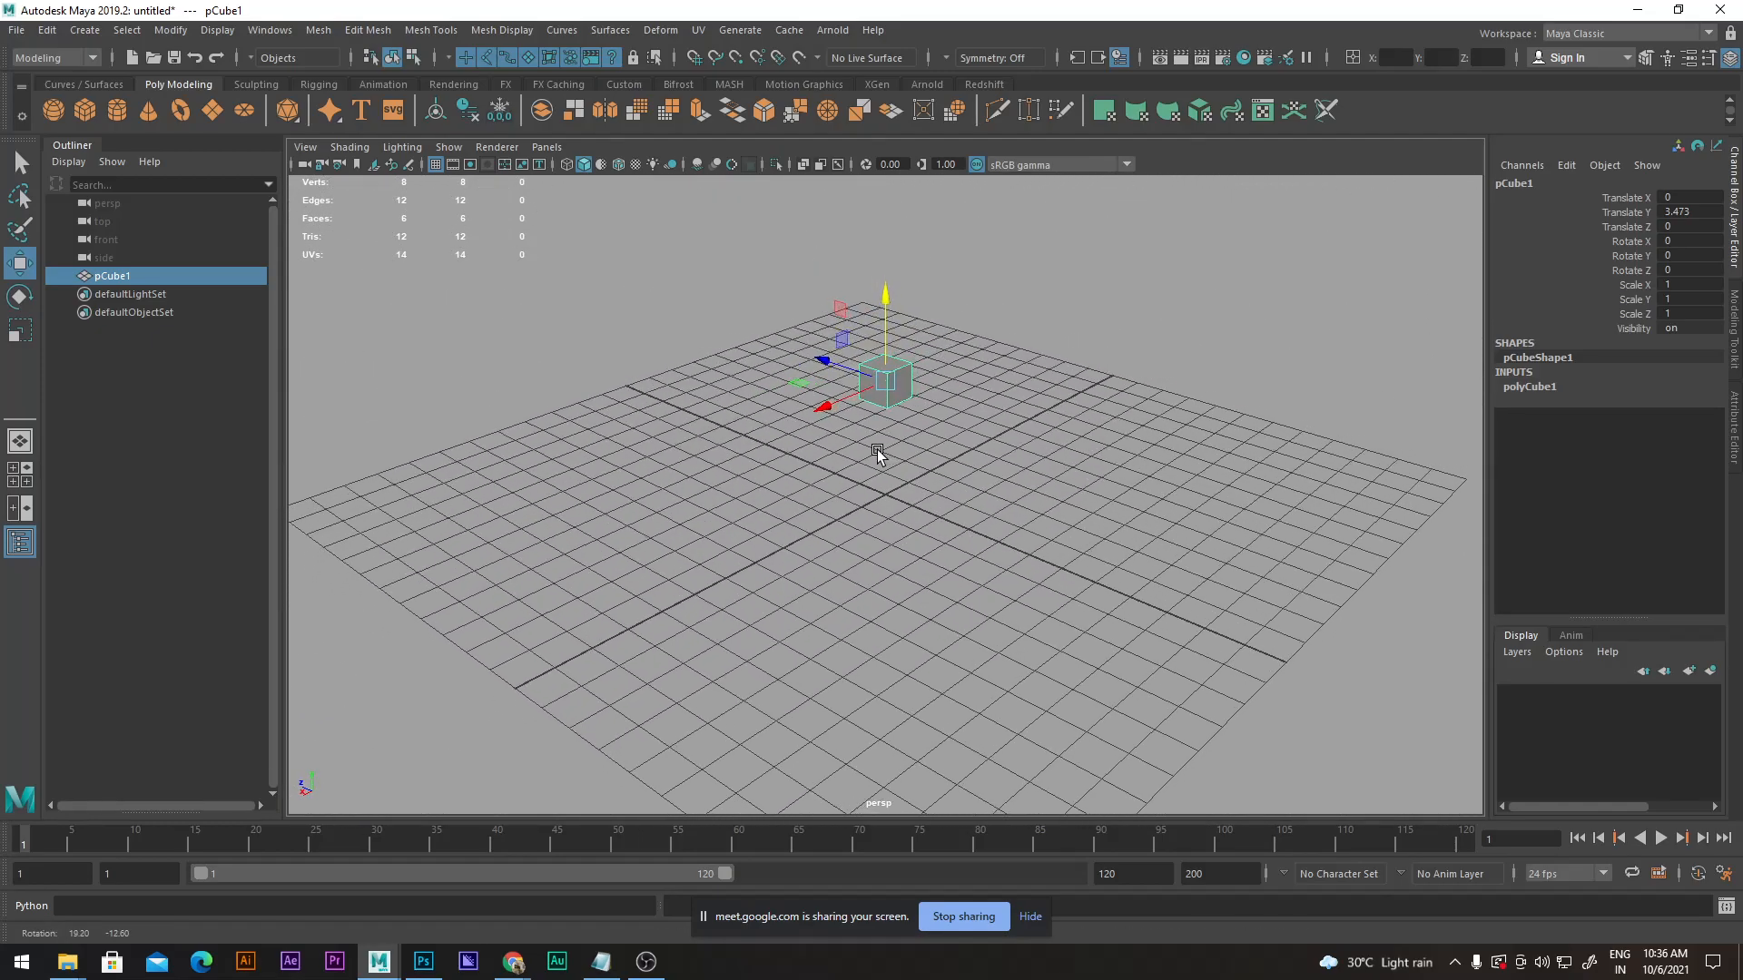
click(884, 349)
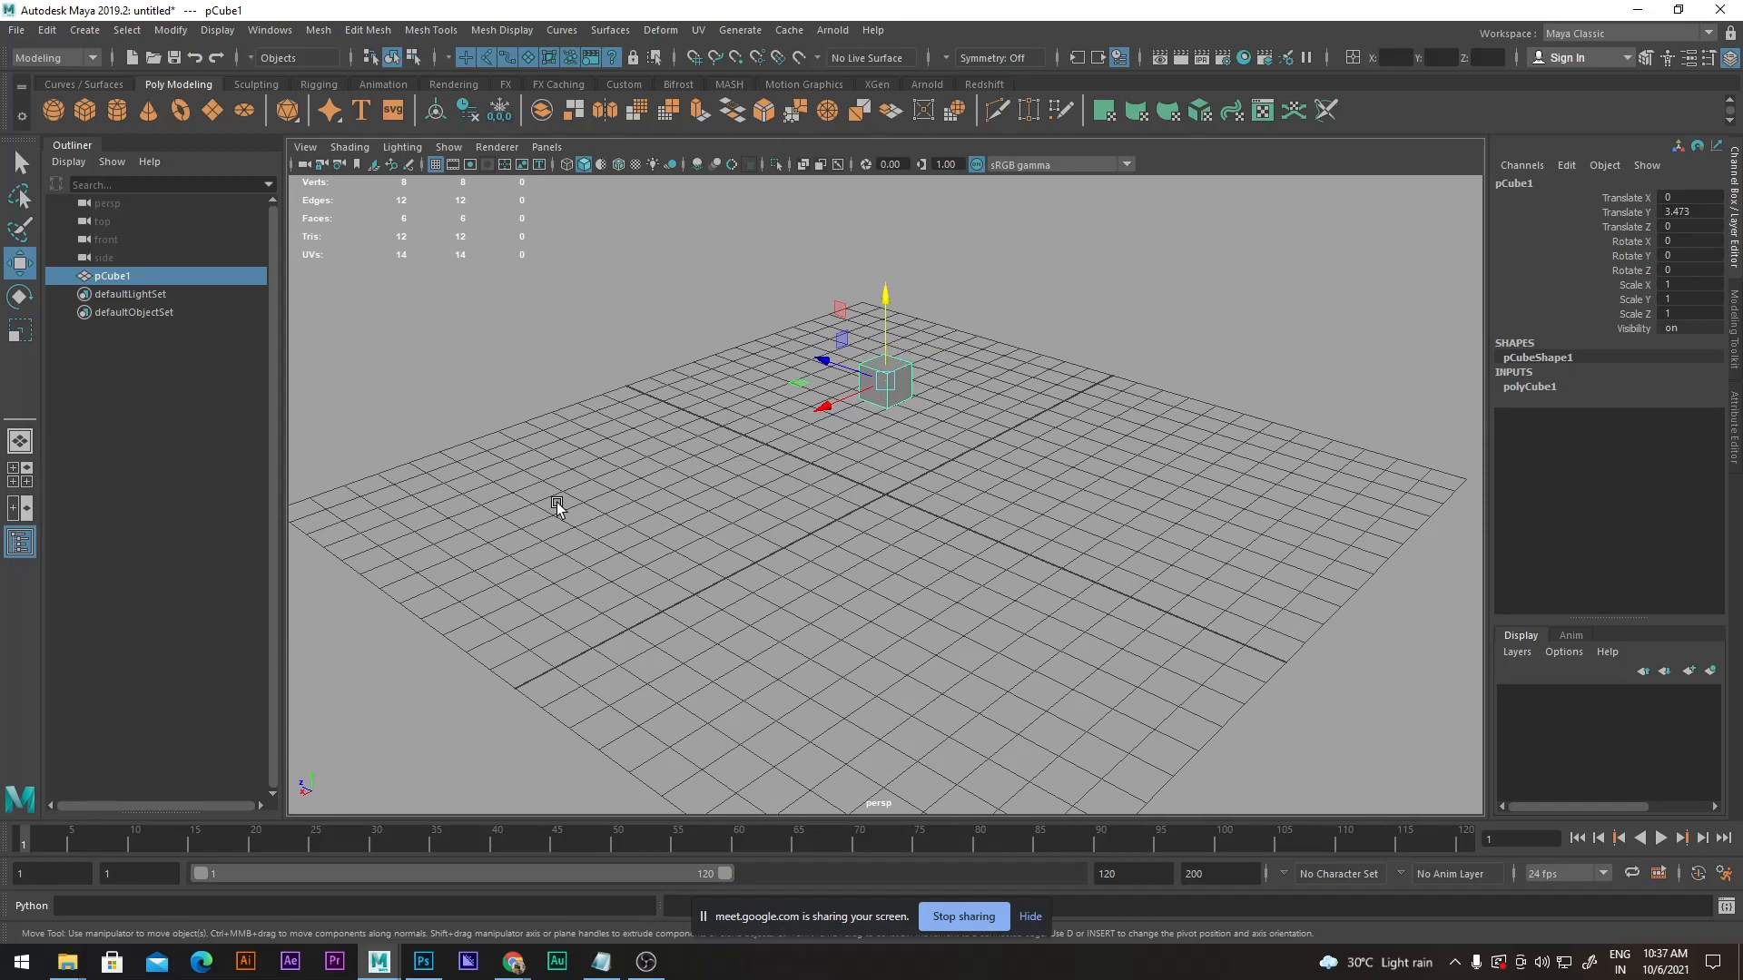
alt+drag(616, 362, 903, 315)
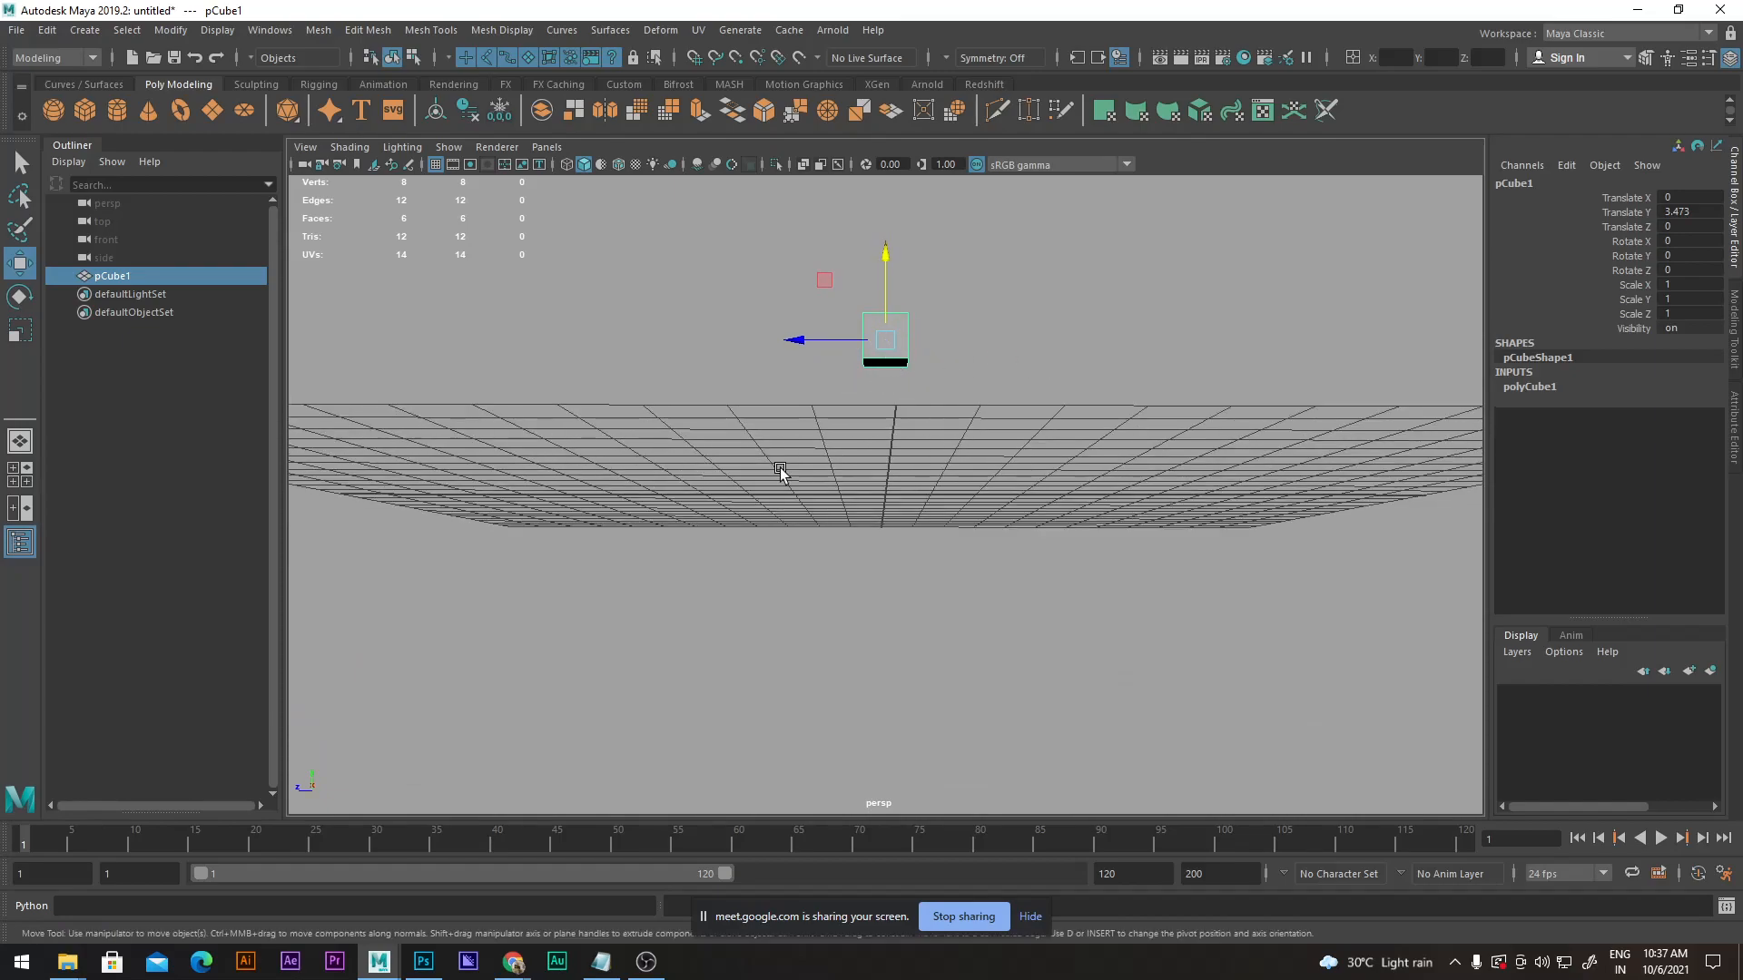
alt+drag(980, 474, 935, 428)
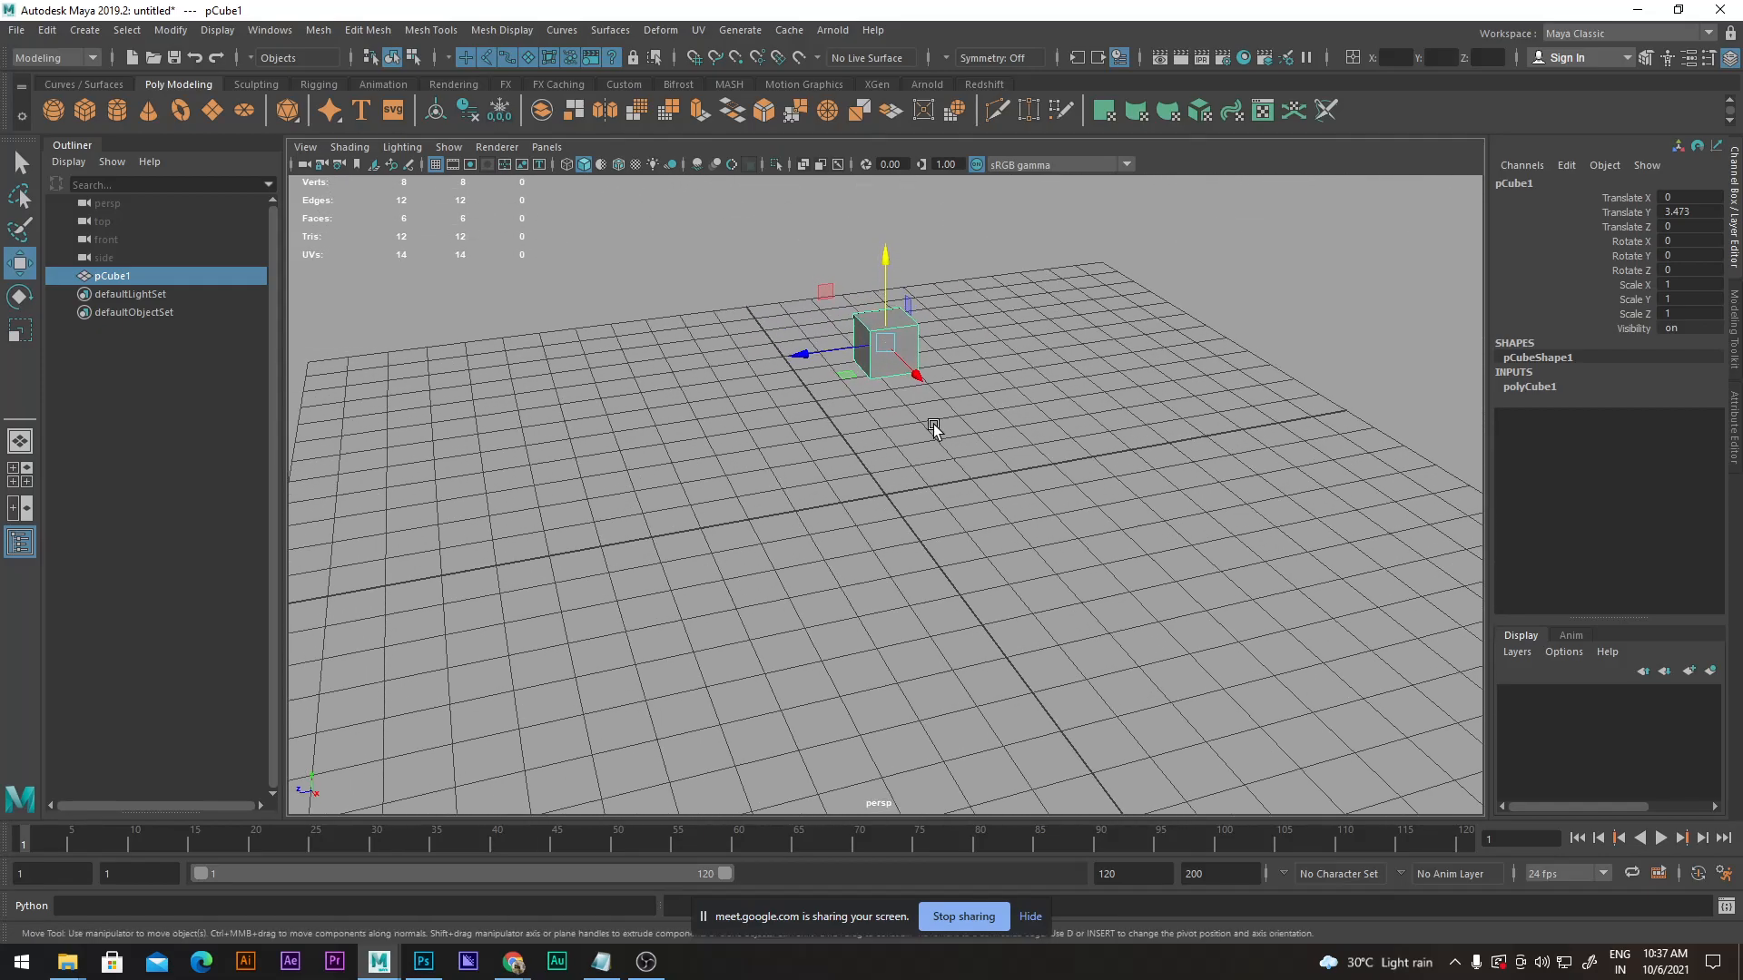
key(r)
drag(885, 343, 956, 467)
Inset one side face of the cube with Extrude and extrude it inward to hollow out the cube.
right_click(951, 436)
click(946, 481)
click(946, 433)
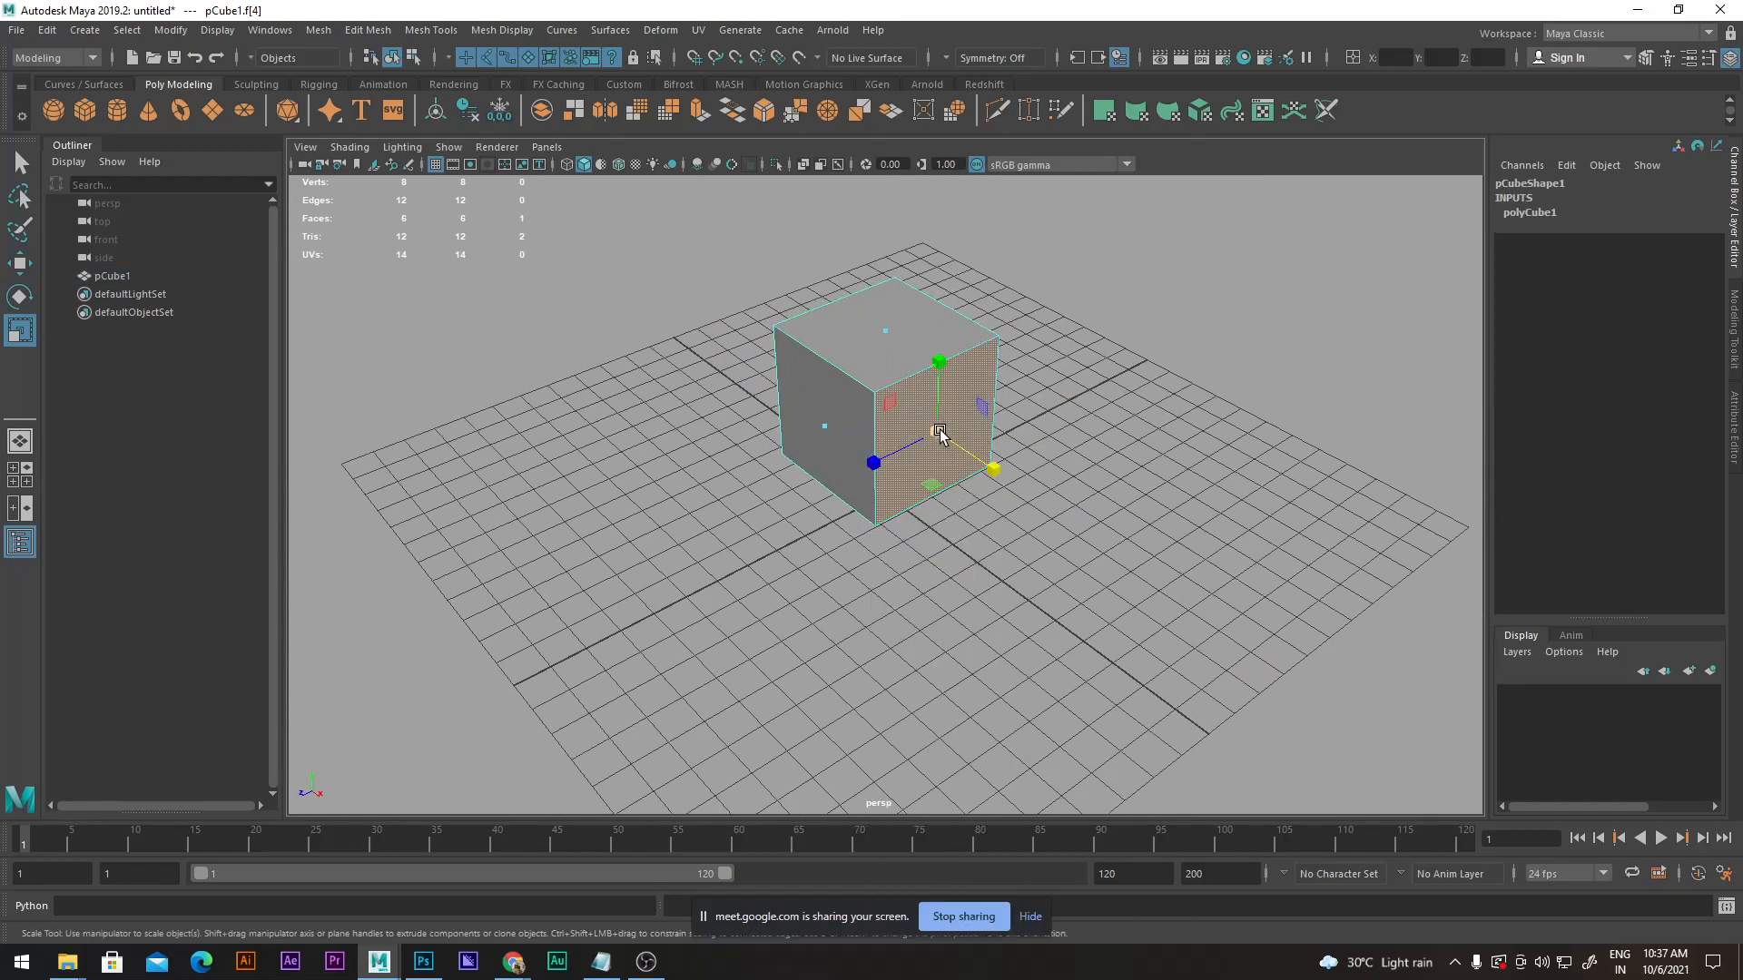
shift+drag(940, 434, 885, 318)
click(951, 345)
key(ctrl+z)
key(r)
key(w)
alt+drag(1097, 385, 856, 448)
scroll(1067, 411, up, 4)
scroll(882, 436, down, 6)
alt+drag(871, 369, 866, 467)
alt+drag(670, 458, 692, 400)
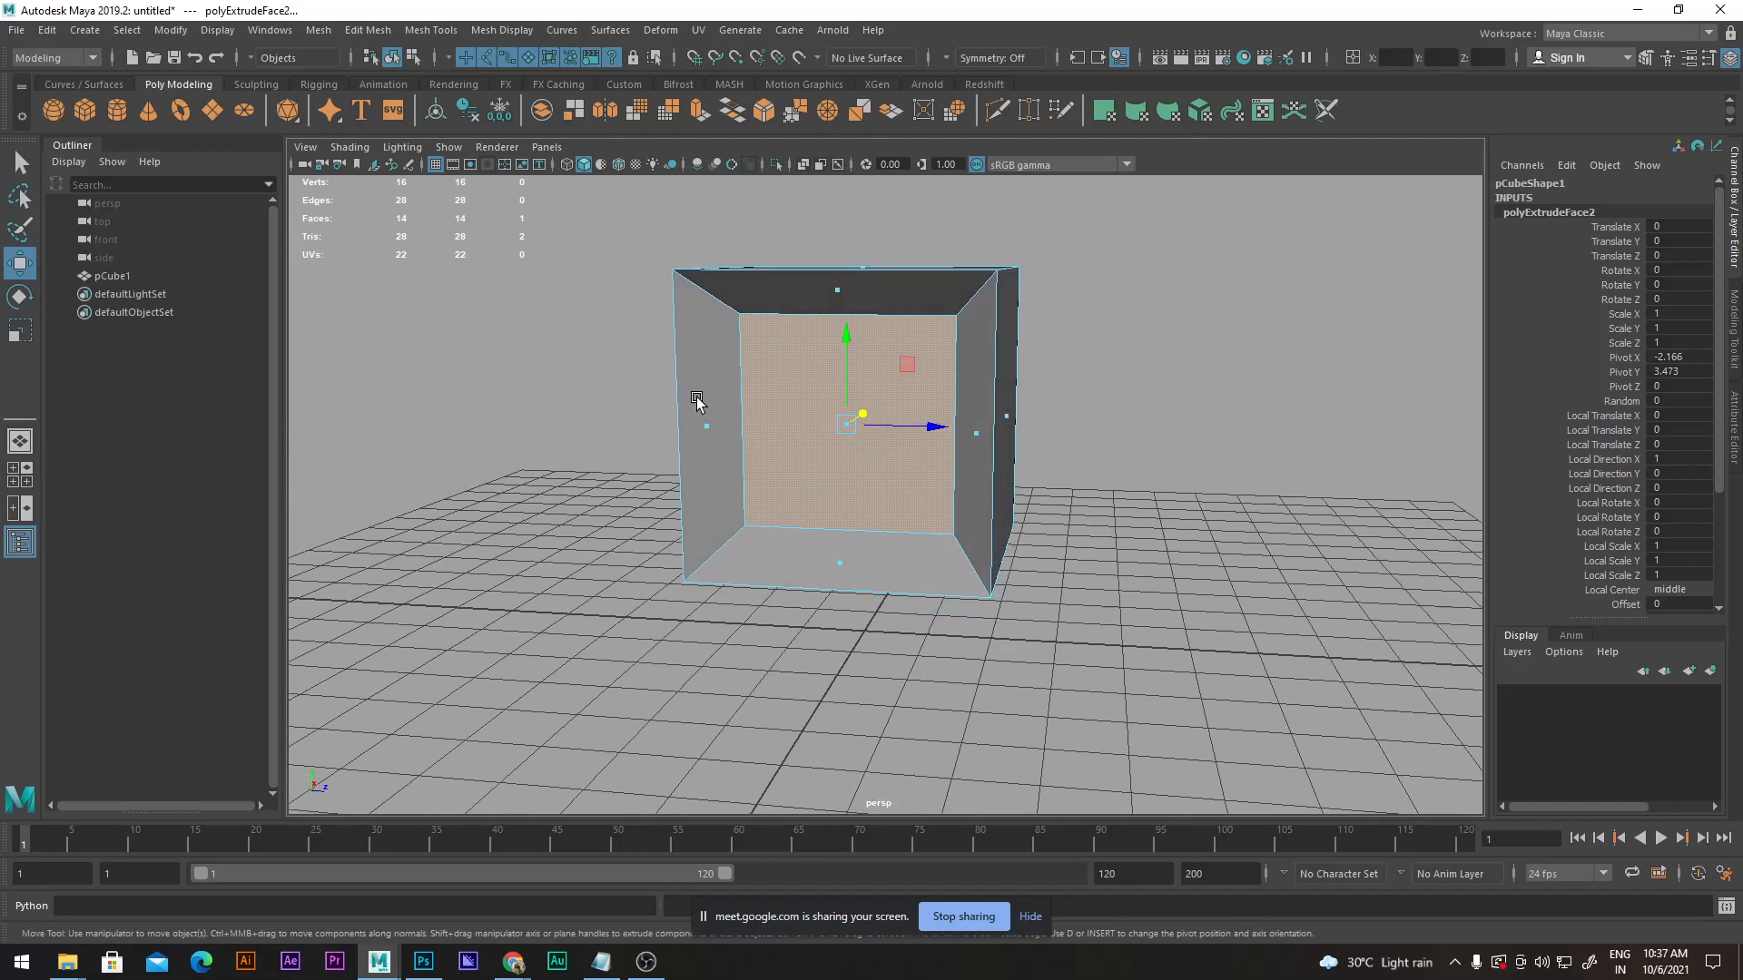
Inset the cube's bottom face with Extrude, extrude it again downward and scale the new face.
click(718, 434)
click(957, 422)
alt+drag(1156, 452, 830, 515)
click(911, 522)
key(ctrl+e)
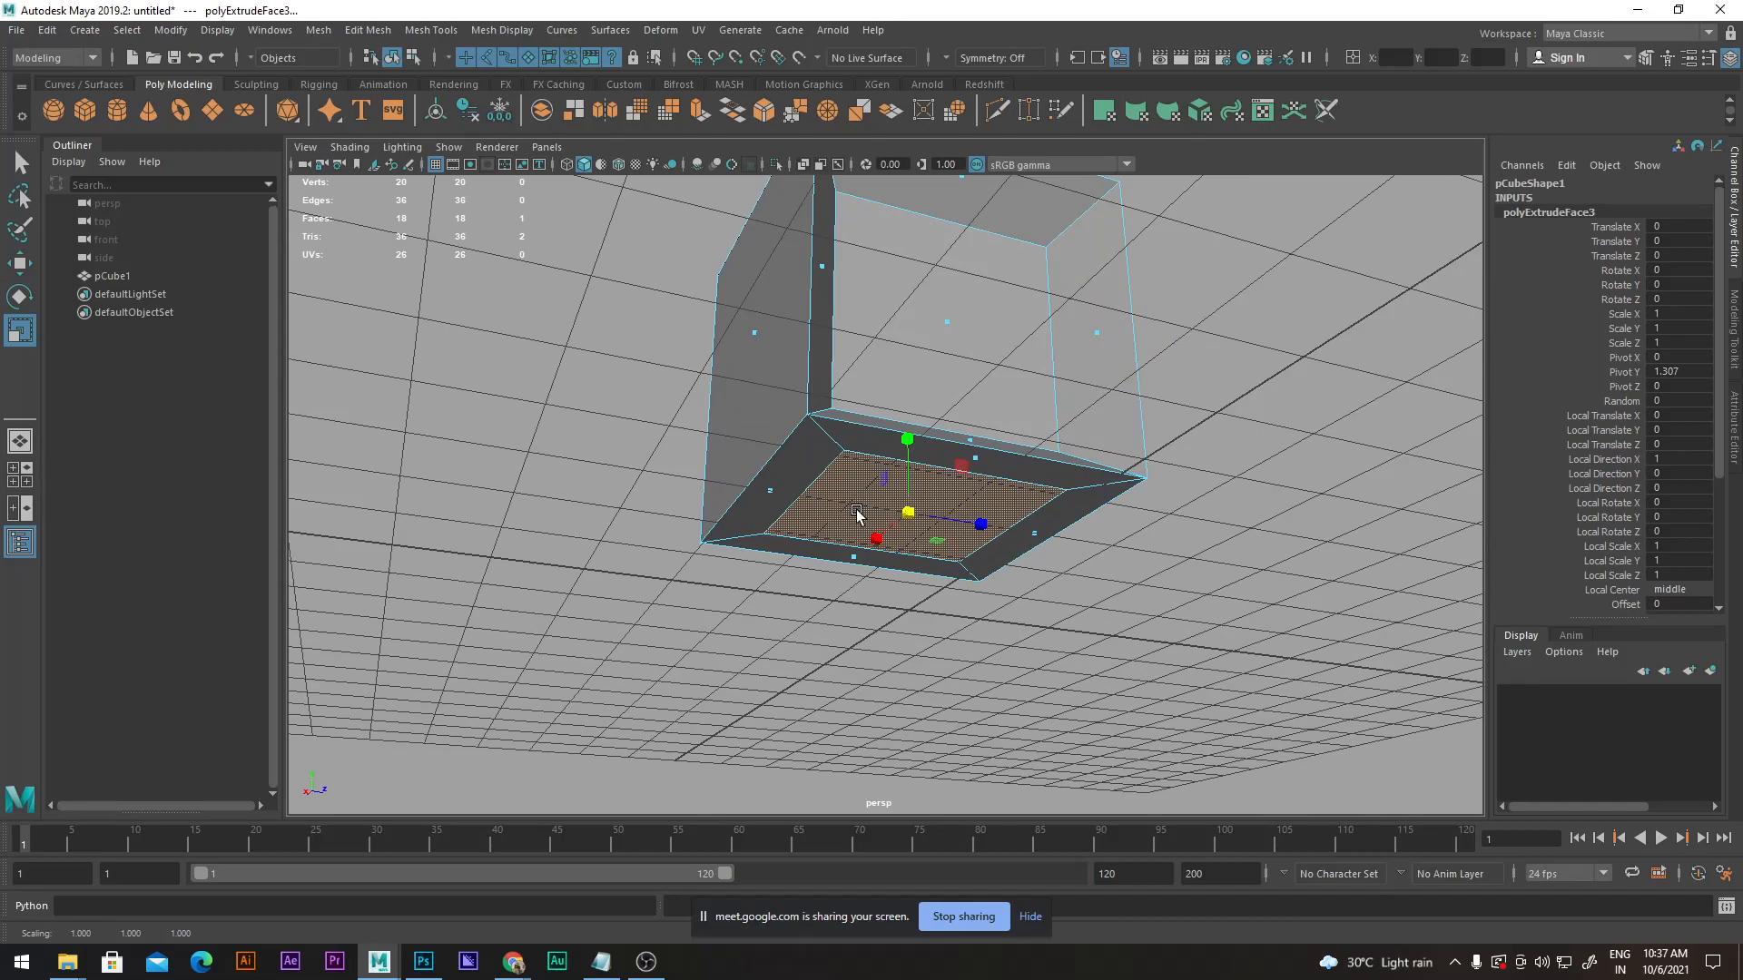
drag(905, 439, 903, 474)
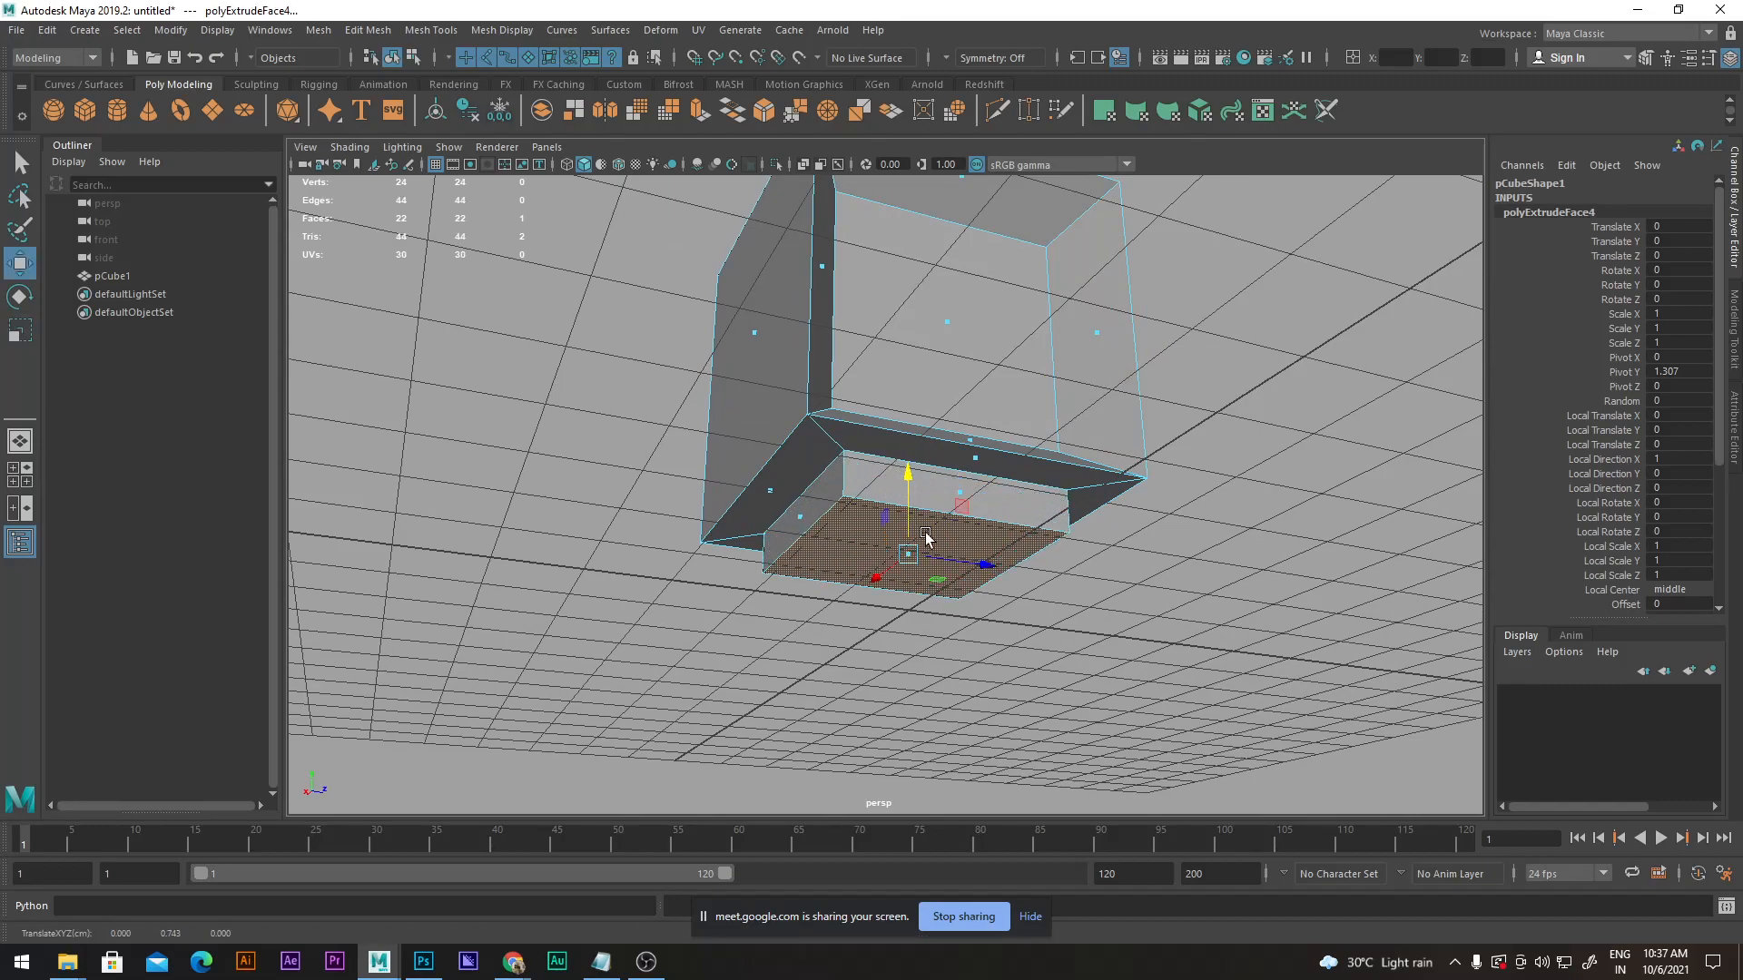
key(r)
drag(911, 552, 821, 495)
Return to object mode and stretch the hollowed cube to a Z scale of about 6.908.
right_click(935, 441)
click(1010, 415)
key(F8)
drag(962, 444, 841, 416)
alt+drag(963, 439, 858, 493)
Switch to Chrome and preview "How to Draw 1-Point Perspective for Beginners: A Hallway" and "Boxes in One Point Perspective".
mouse_move(513, 961)
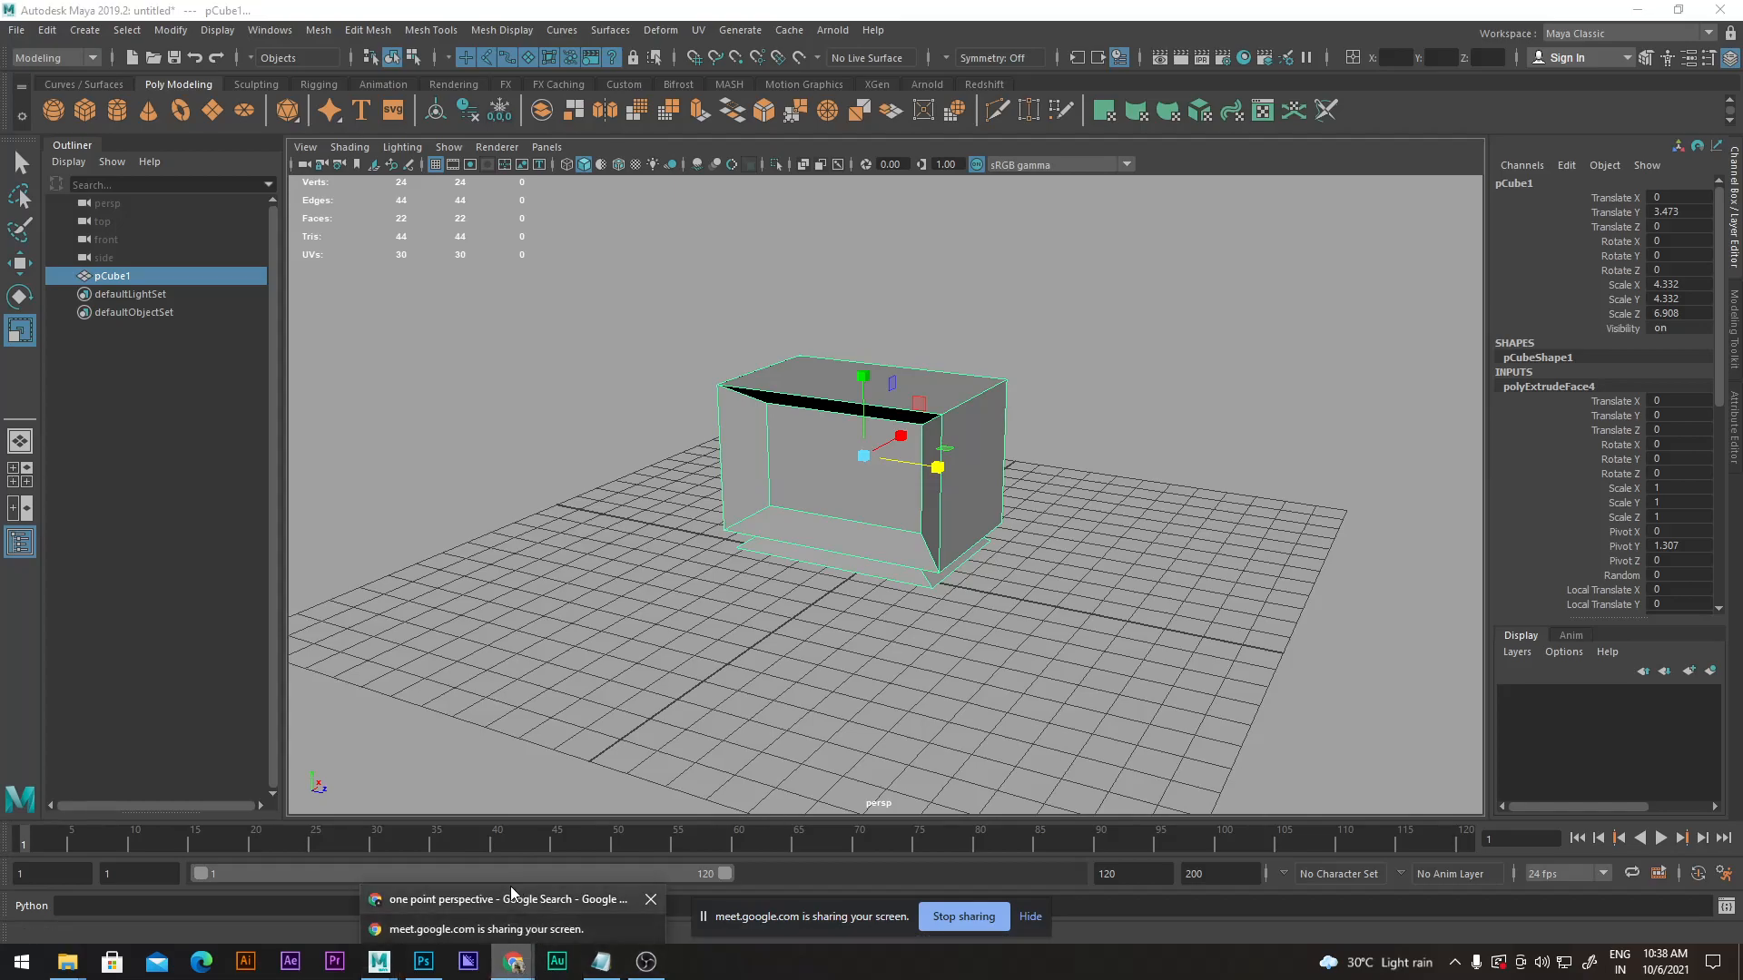
click(511, 885)
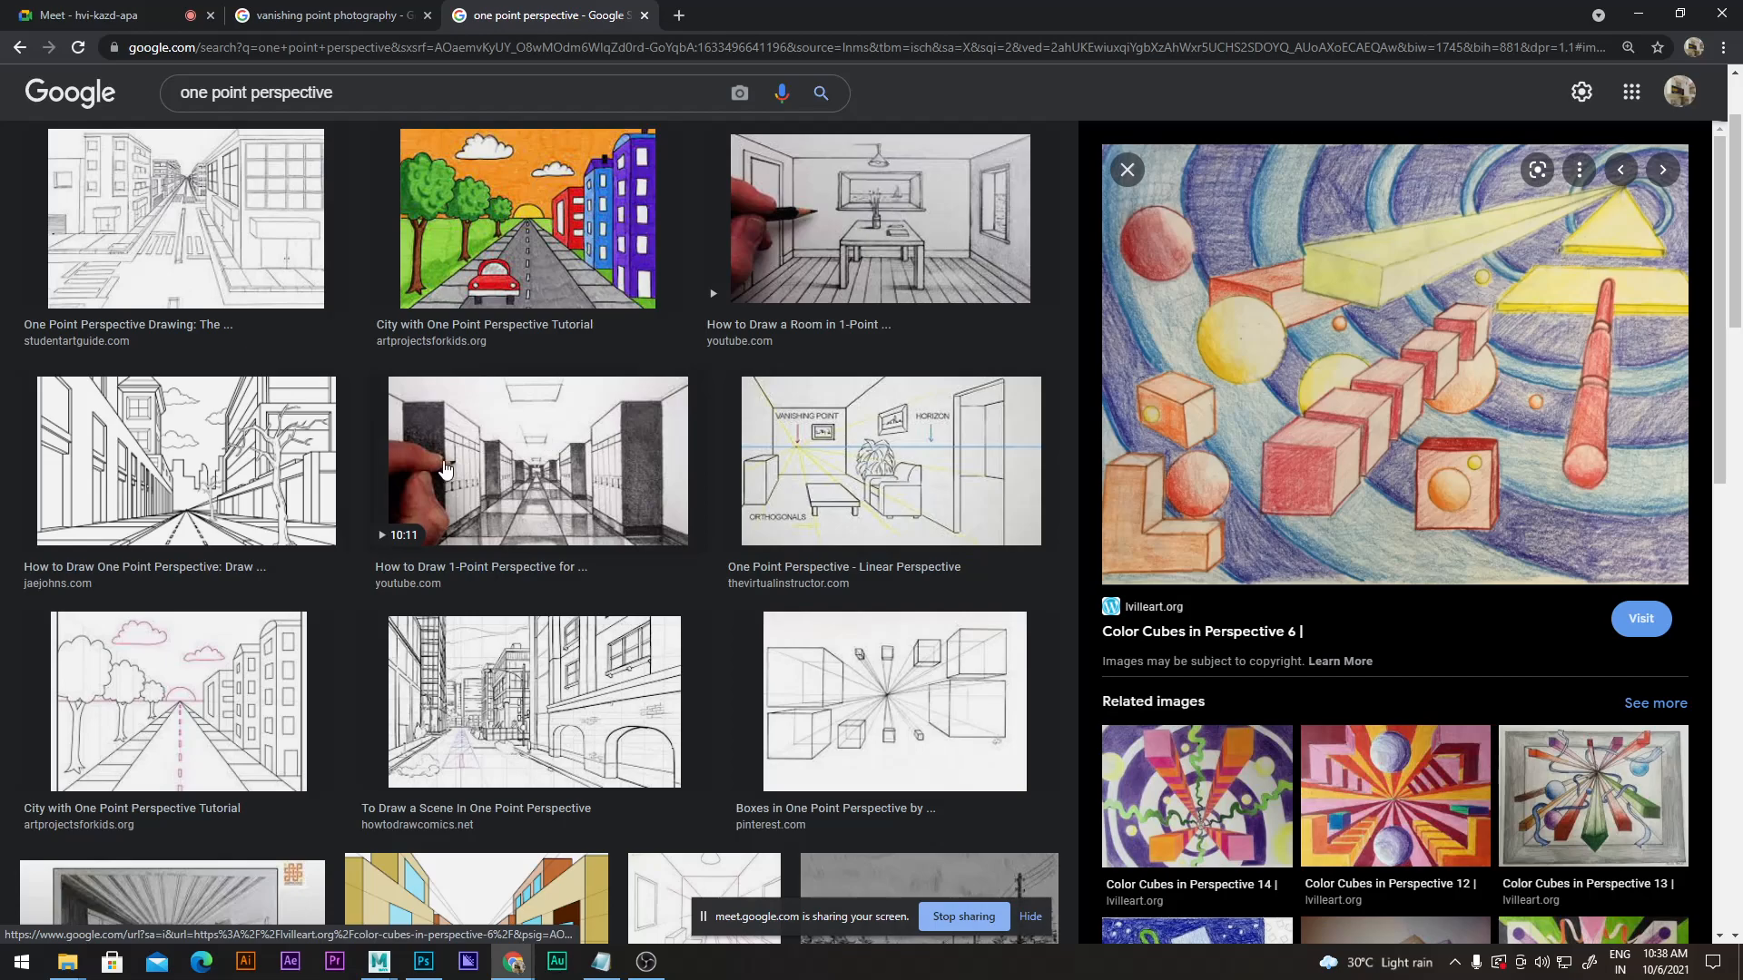
click(541, 446)
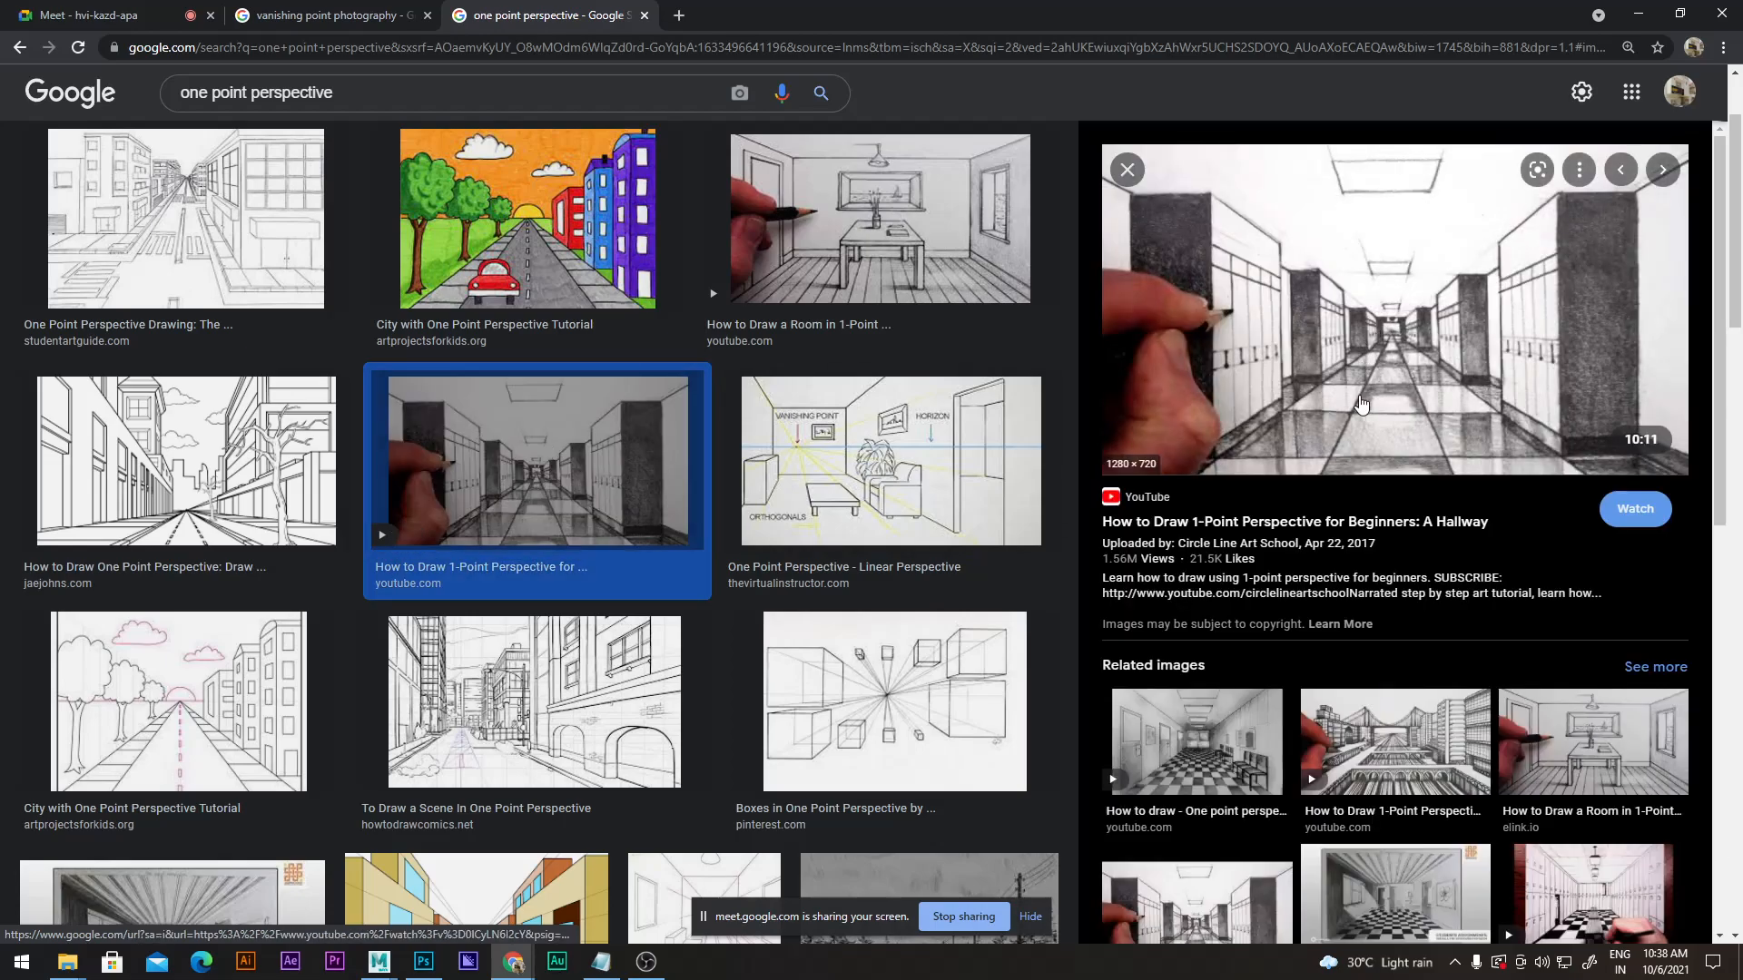
scroll(1419, 331, down, 2)
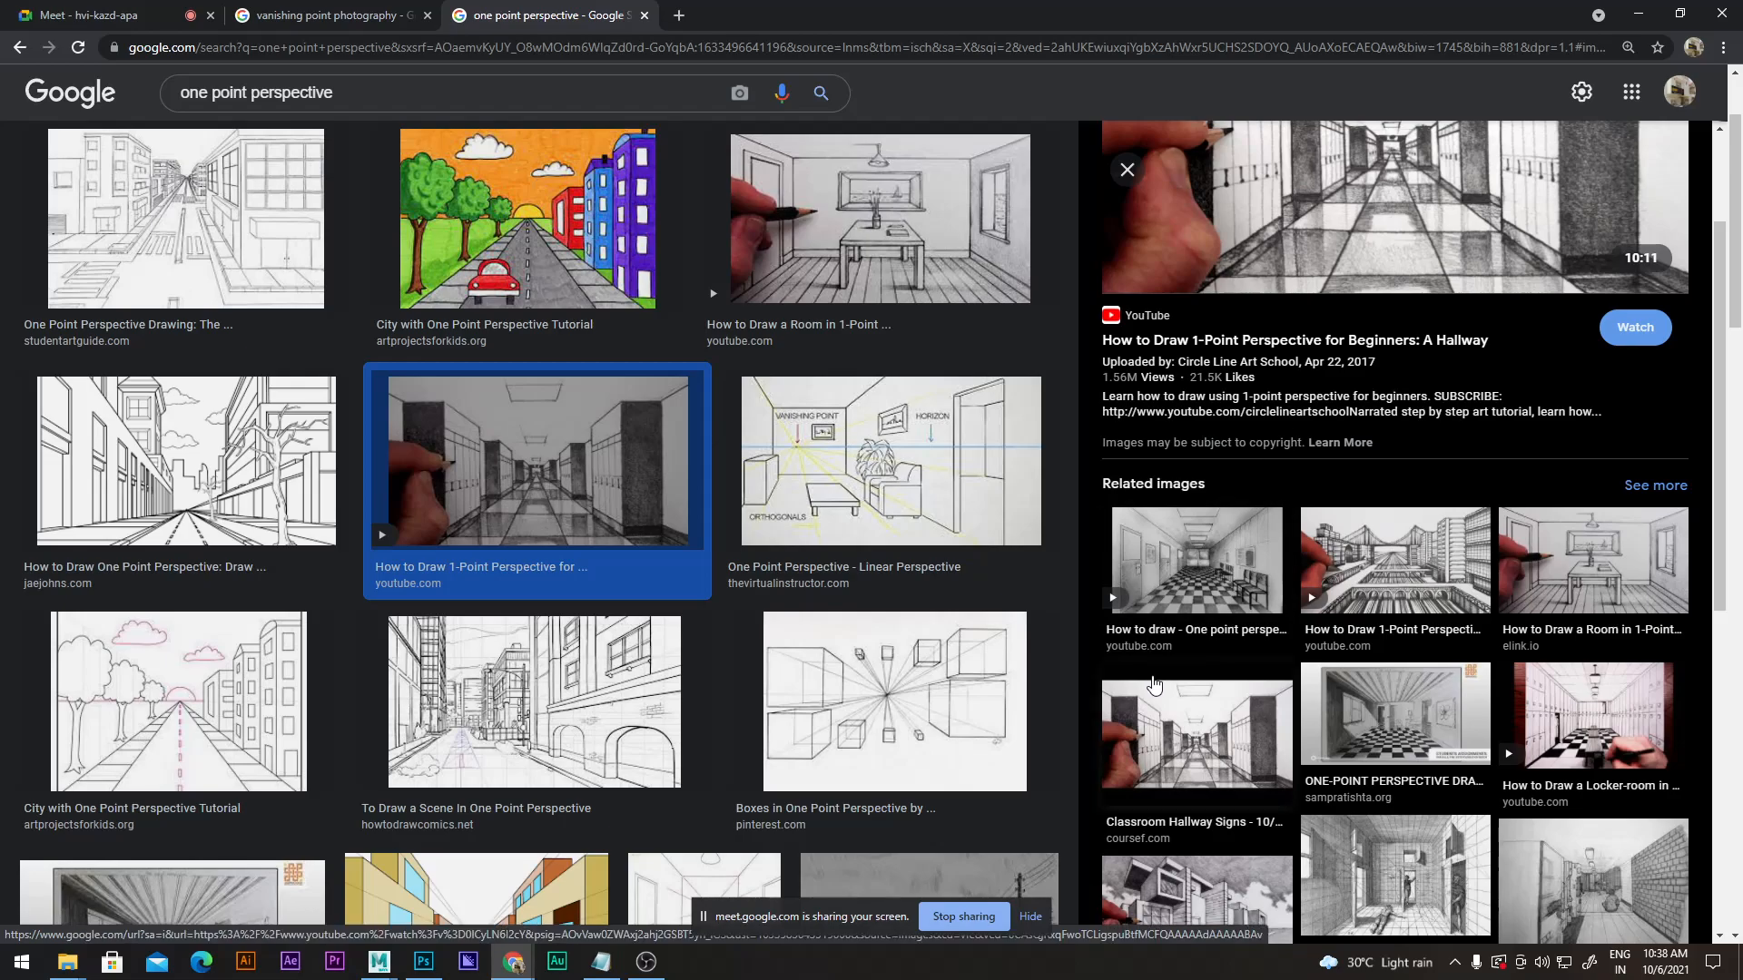
click(944, 703)
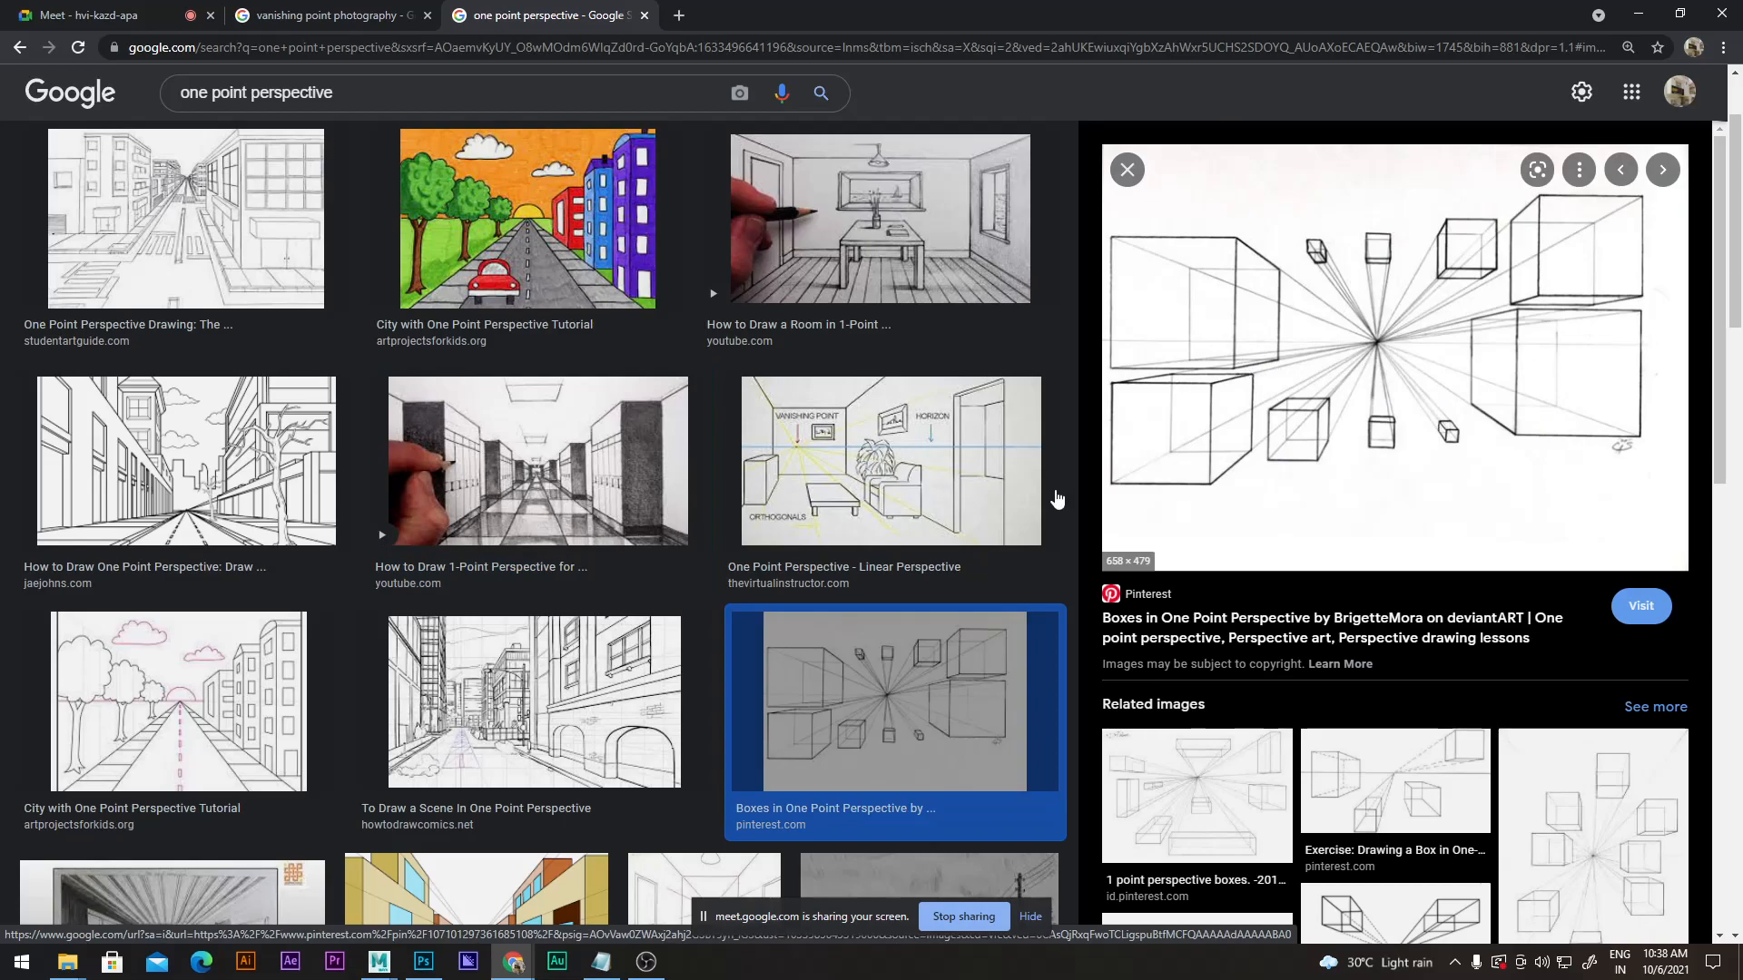
Switch to Photoshop and open picture-moon-png-10205-1200x1208.png from the Photoshop_01 folder.
click(421, 960)
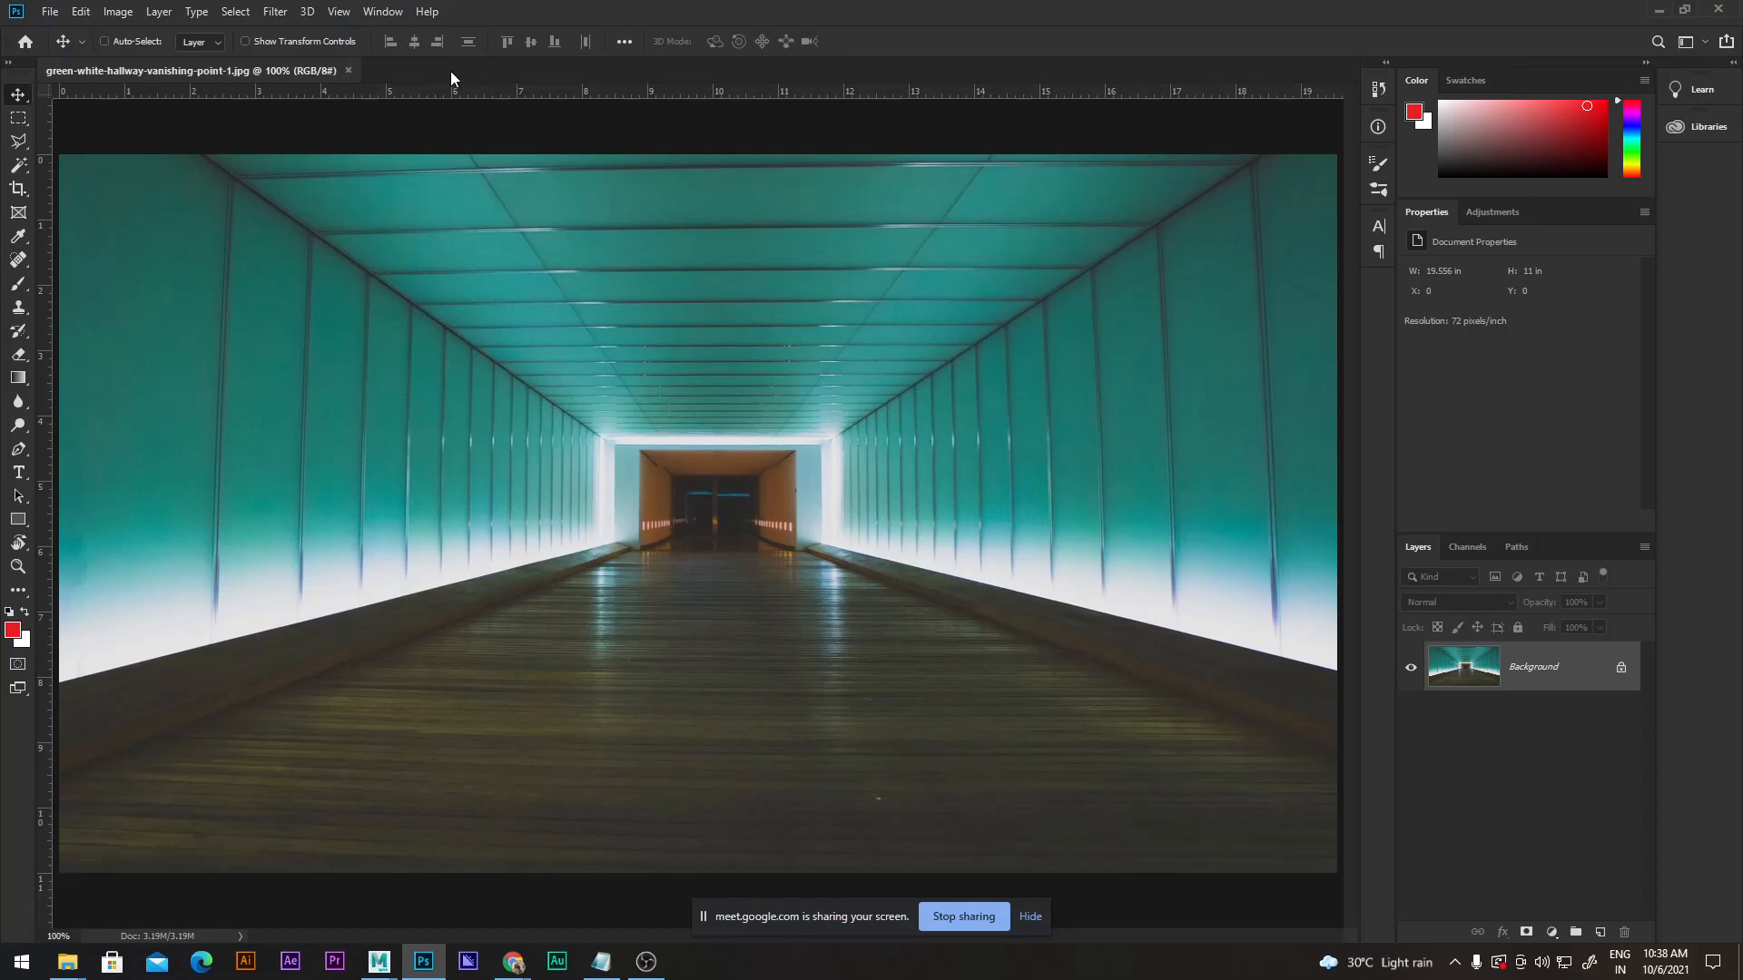
key(ctrl+o)
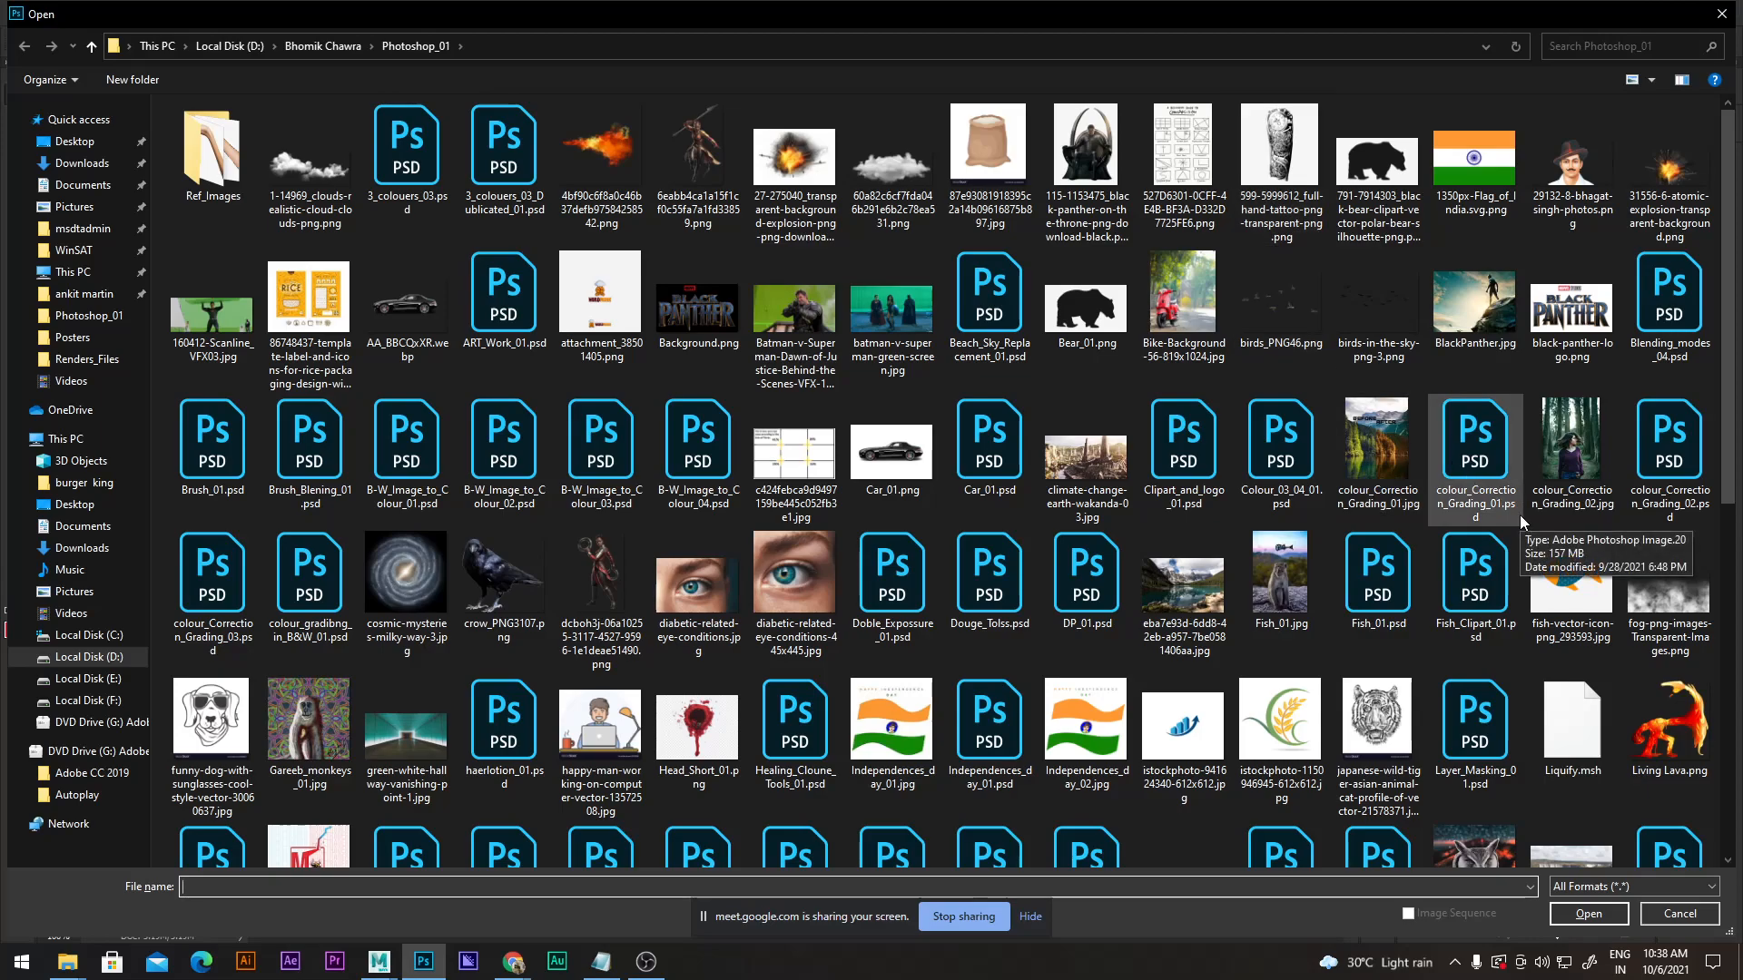
scroll(1414, 607, down, 3)
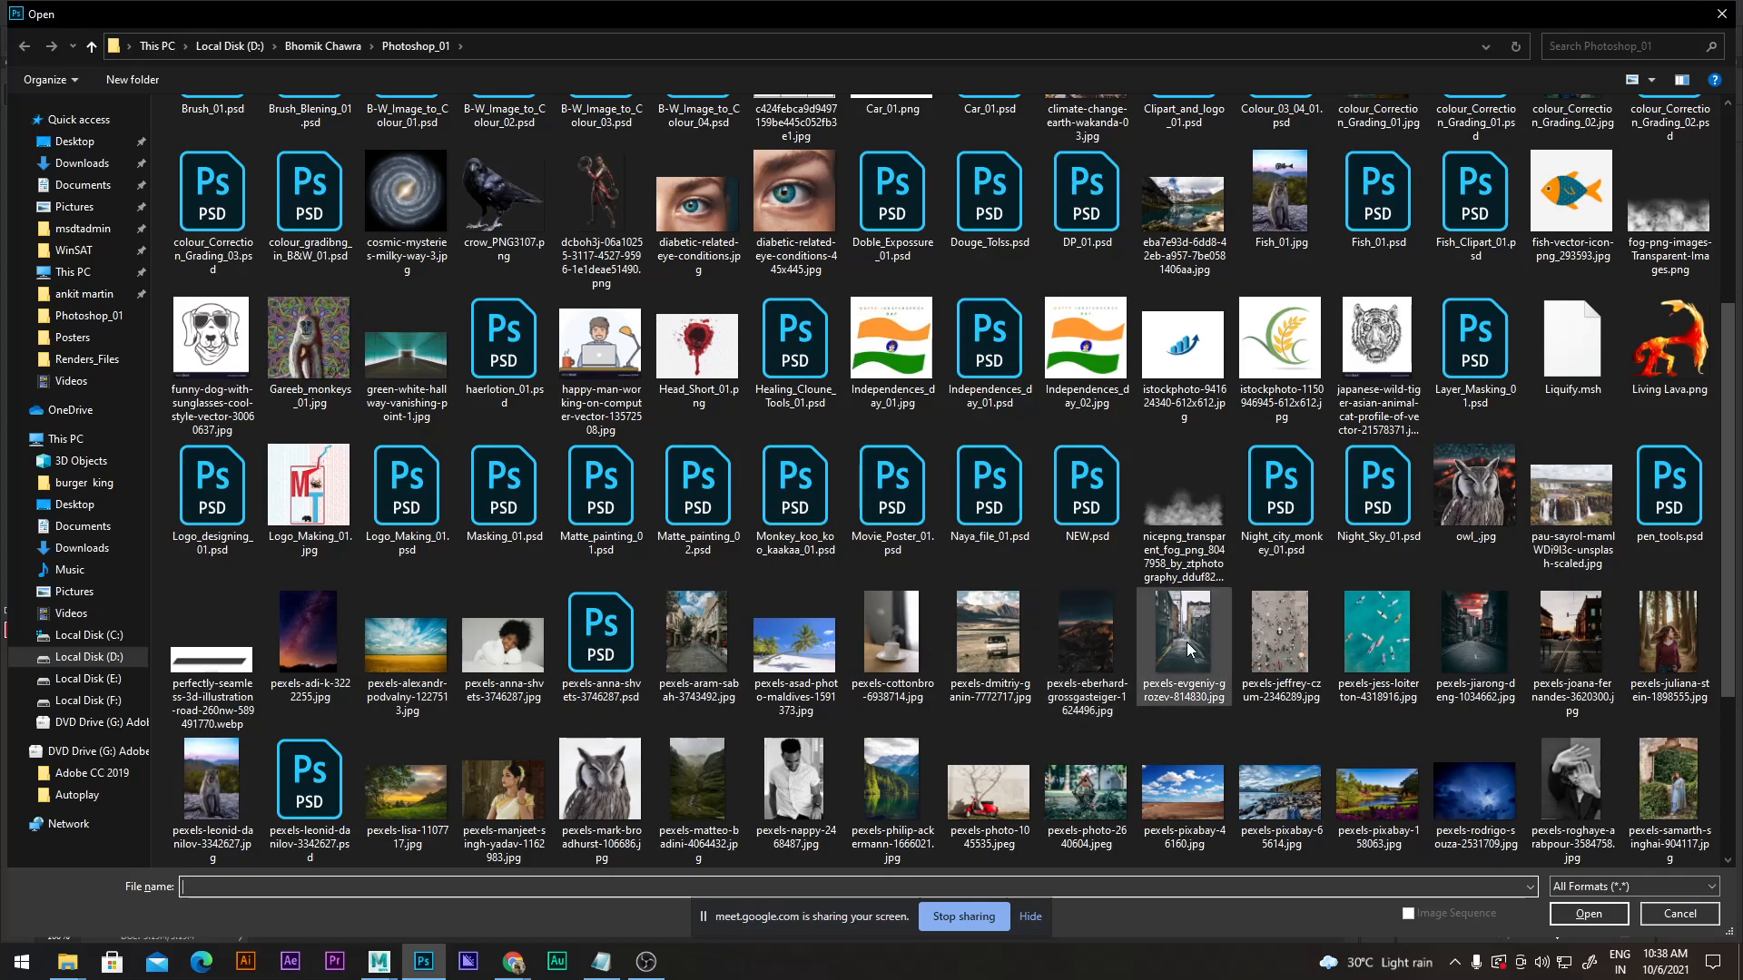
scroll(1187, 648, down, 2)
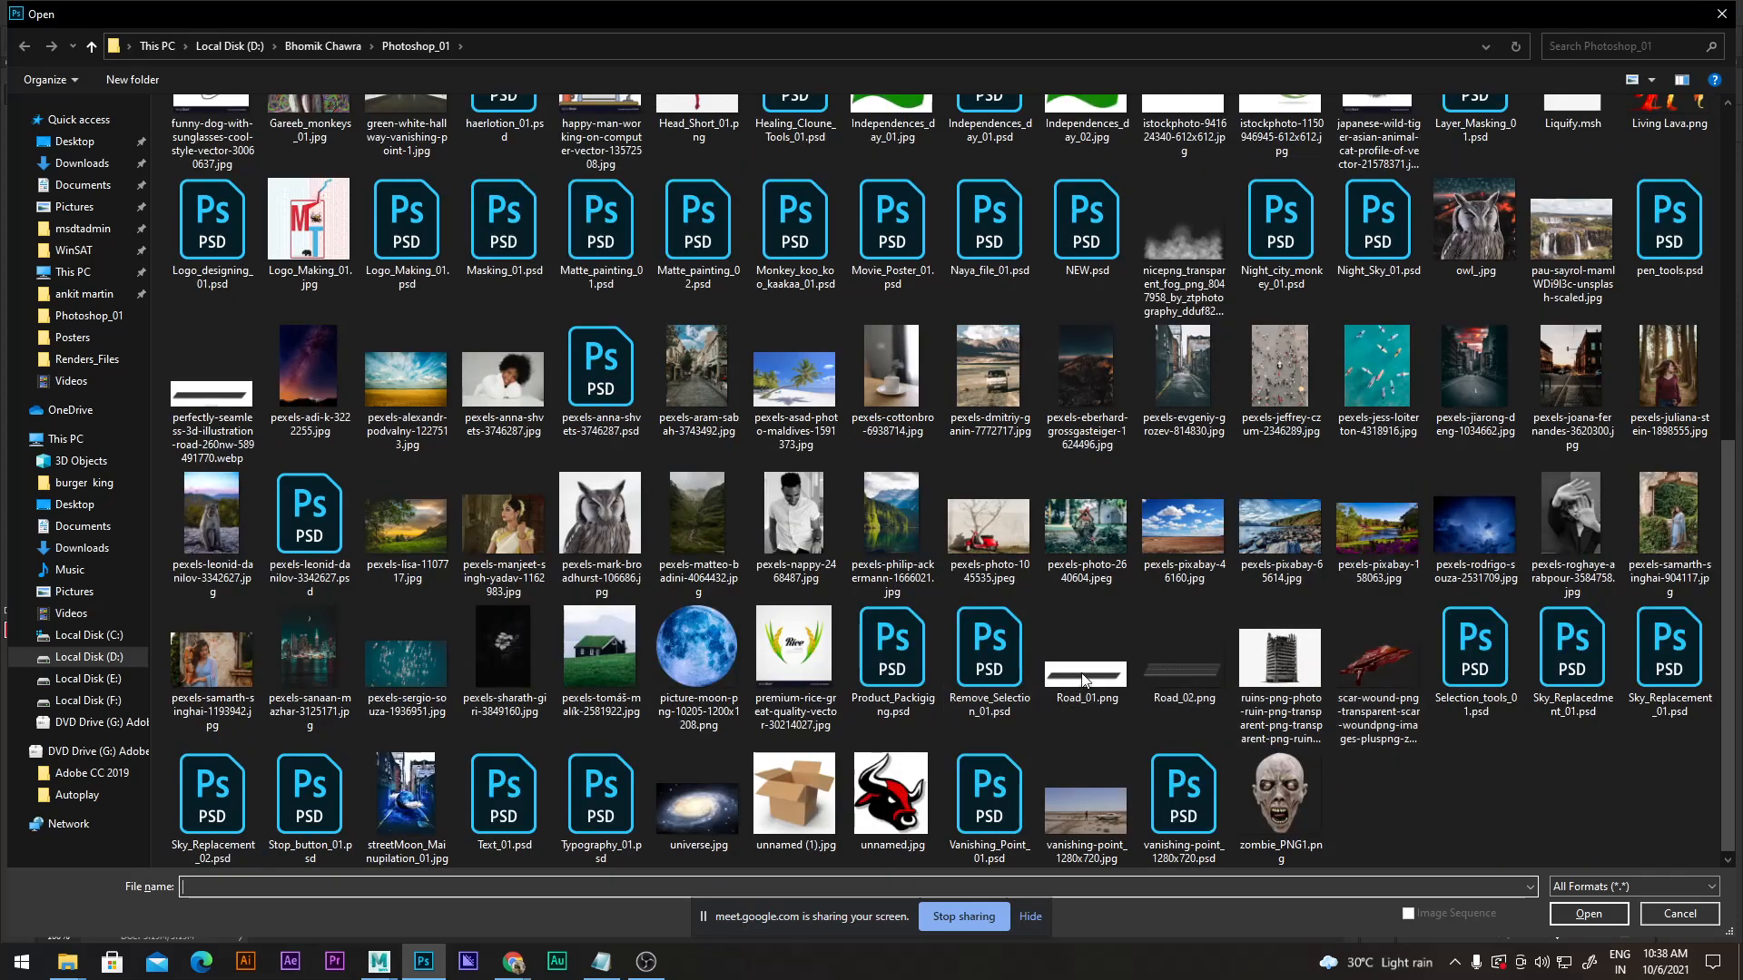
click(666, 665)
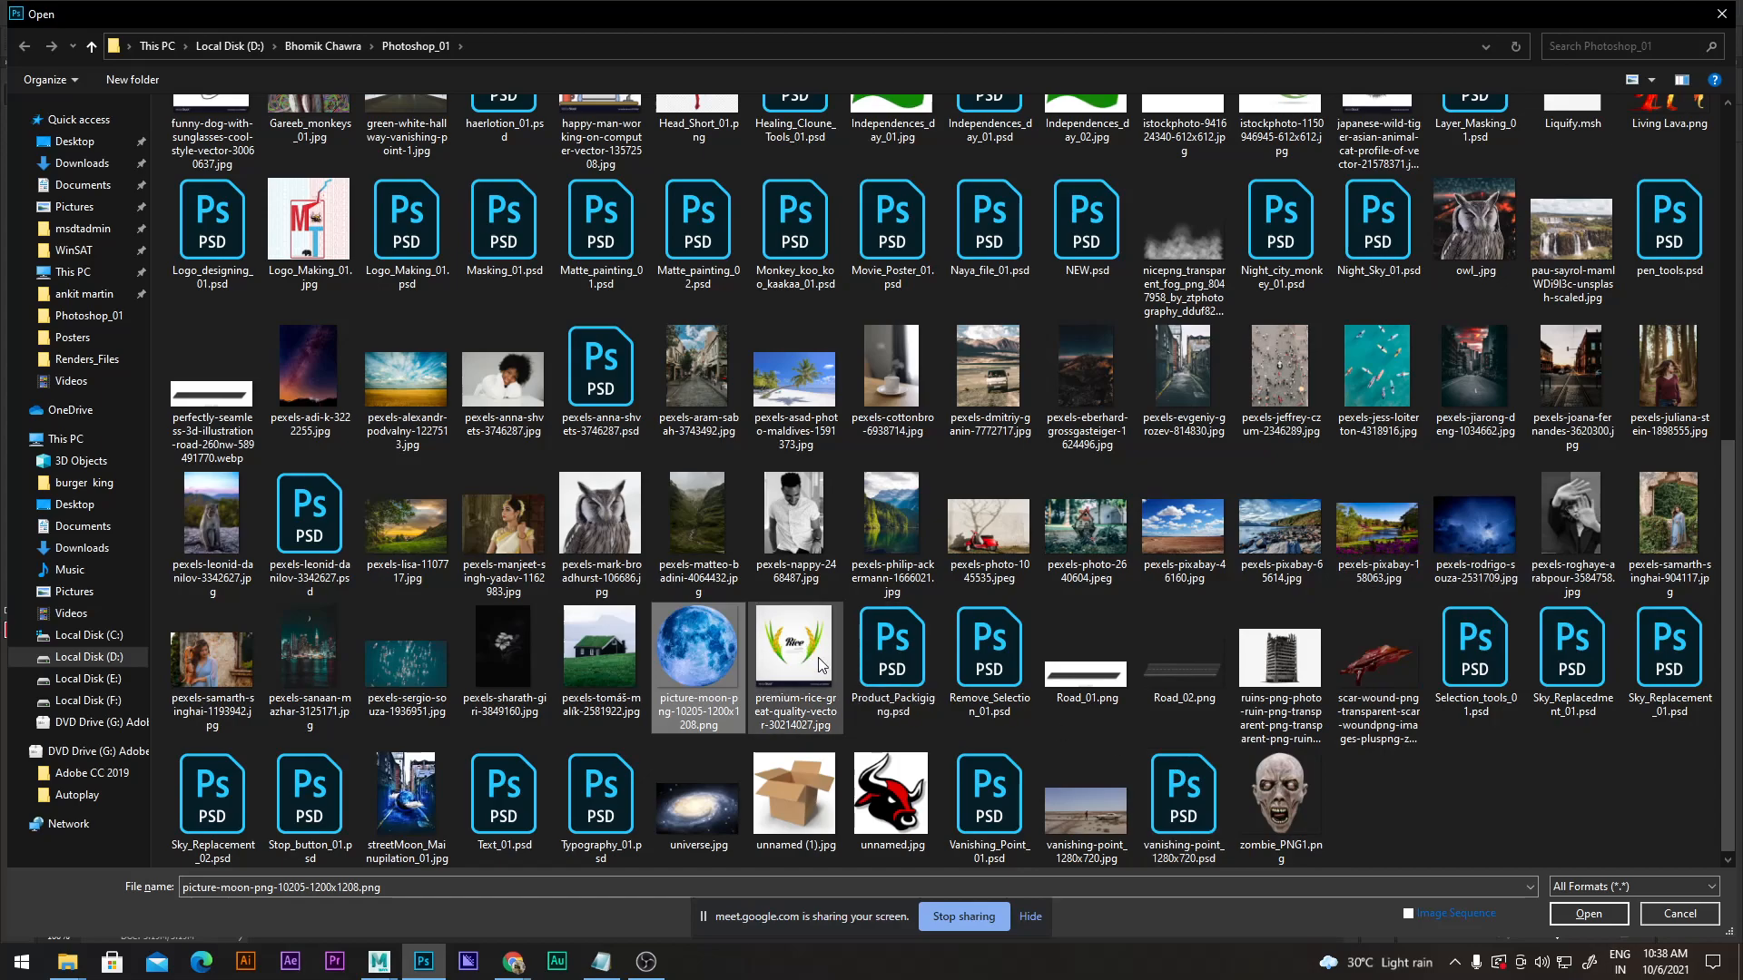
click(1595, 914)
Bring the moon into the hallway document as a new layer and convert that layer to a smart object.
drag(815, 403, 751, 470)
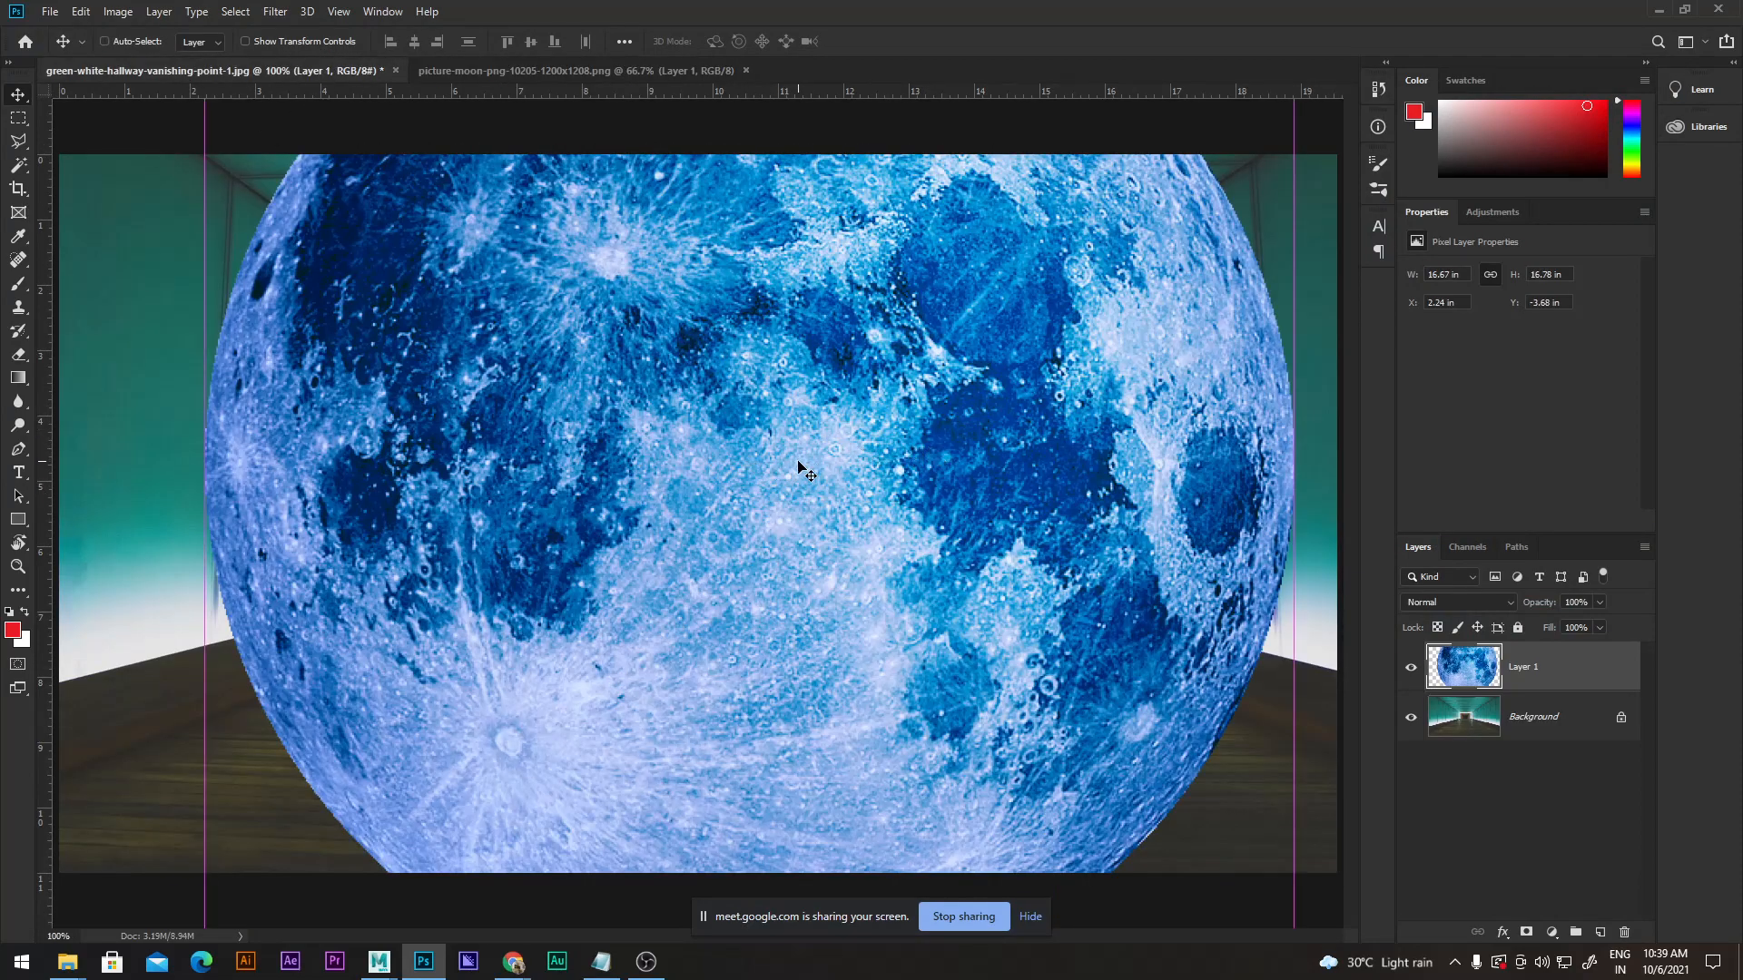
key(ctrl+t)
click(841, 42)
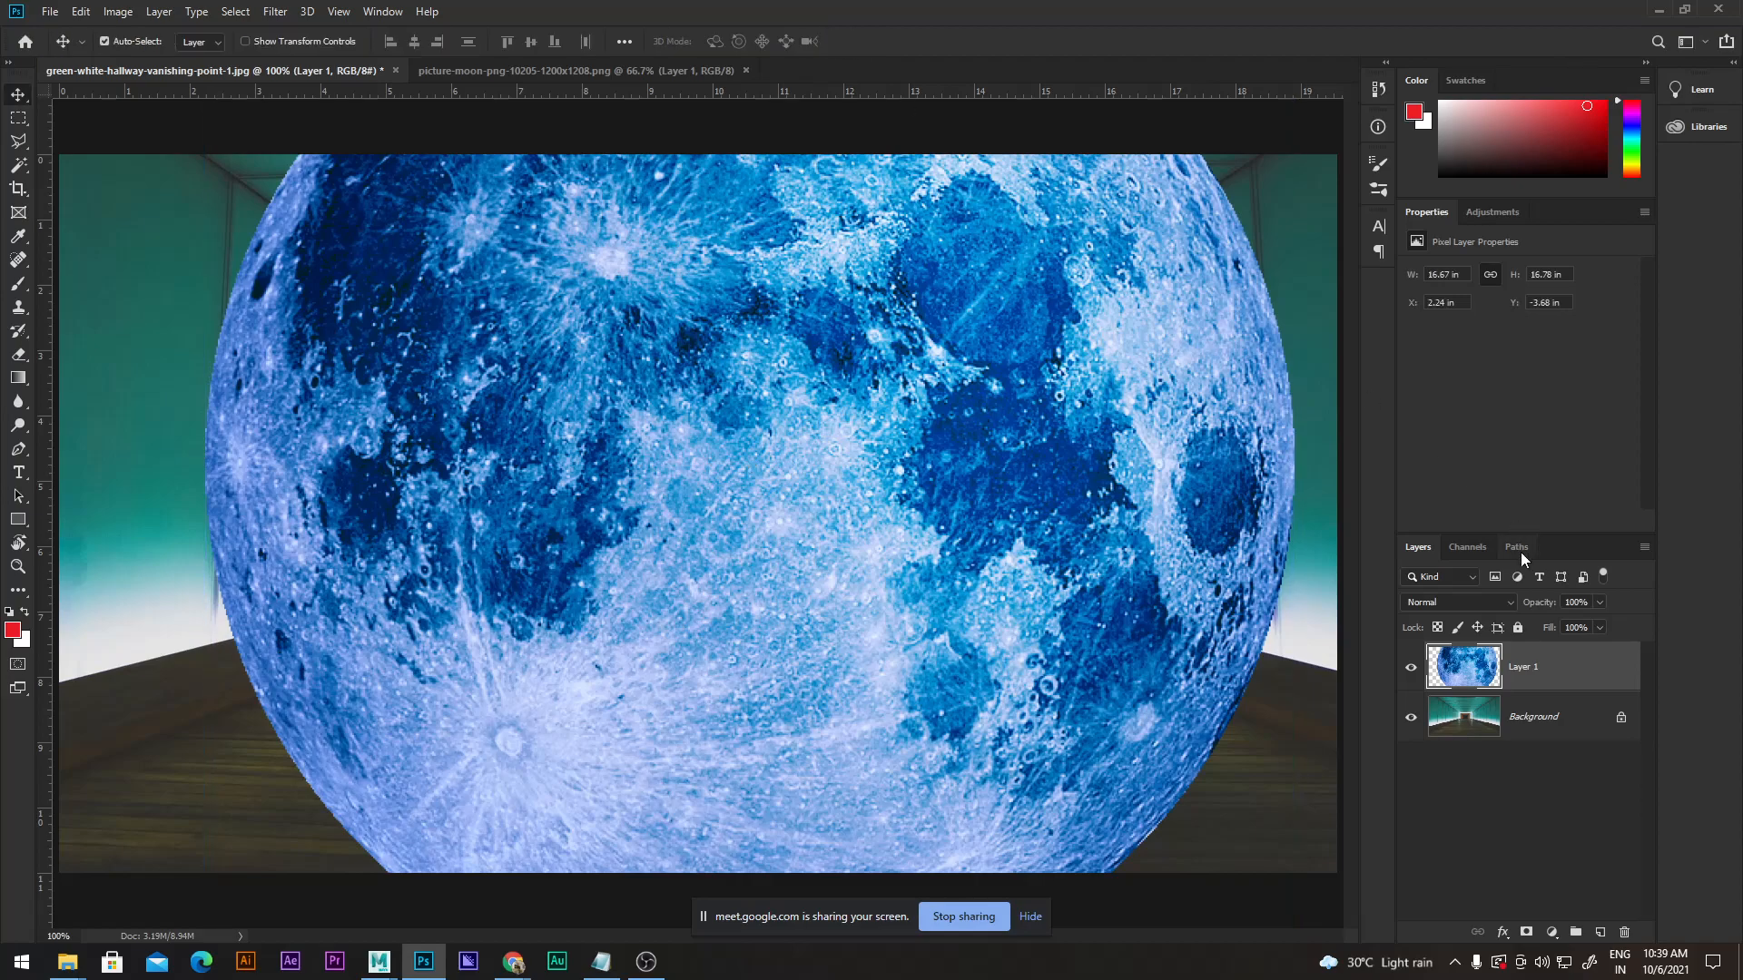
right_click(1557, 672)
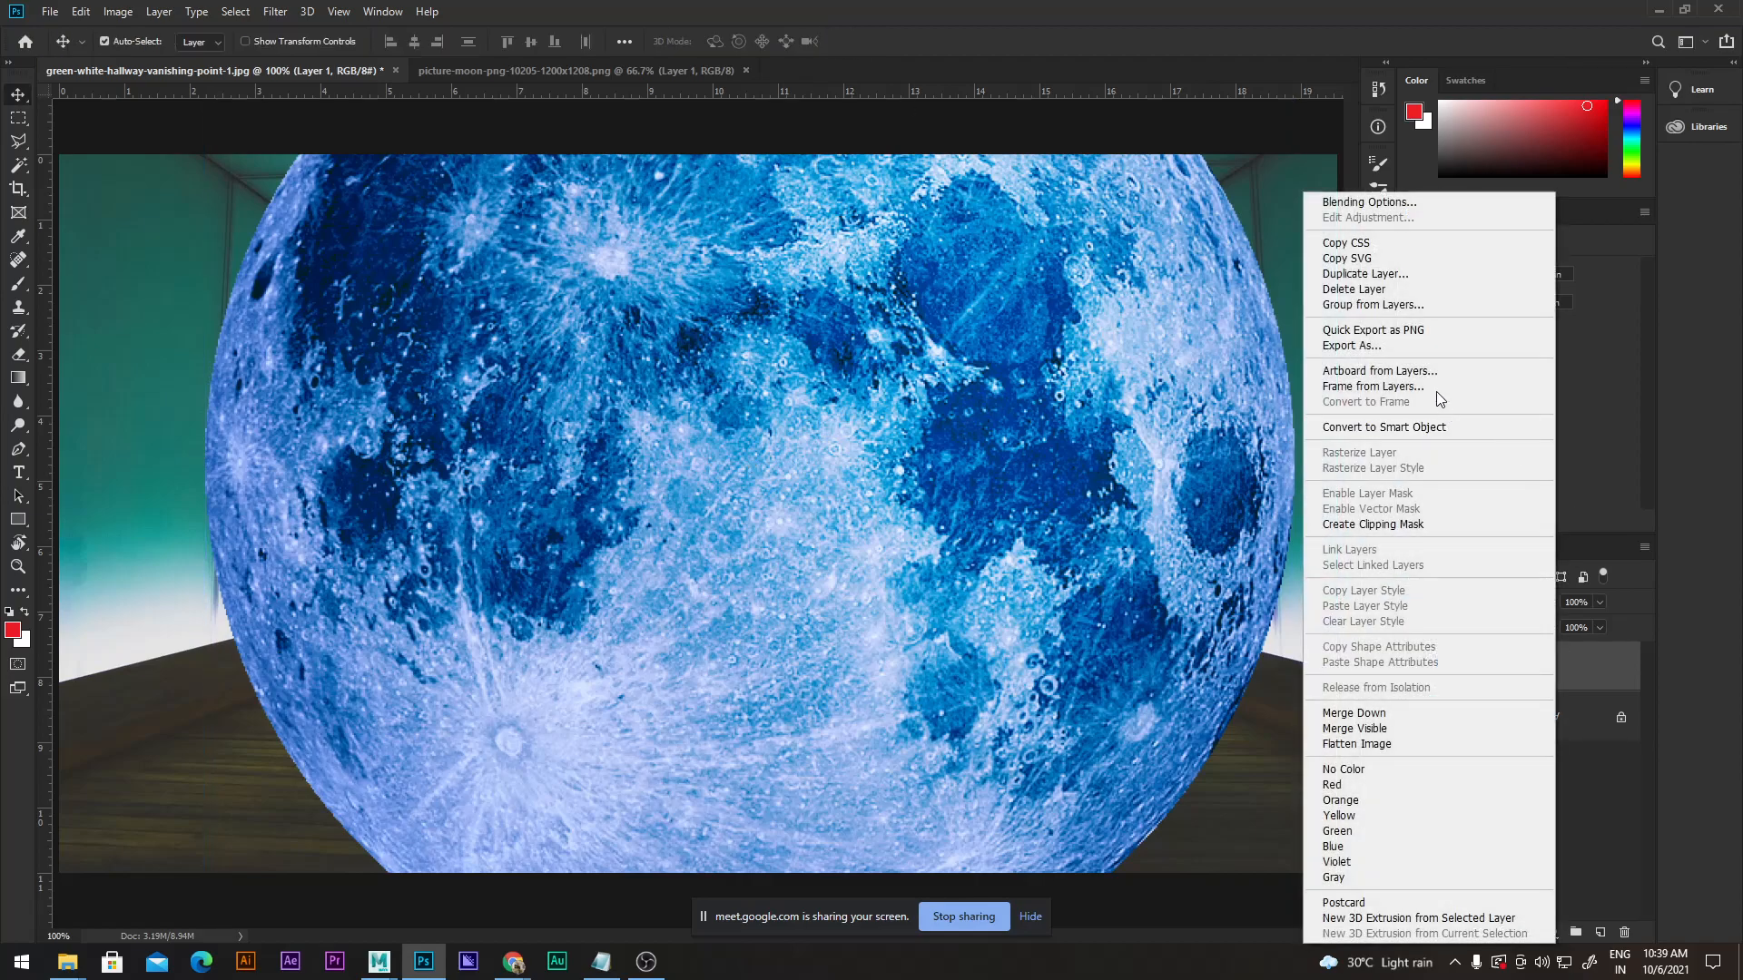
click(1398, 425)
Scale the moon layer down to about 14.54% of its size with Free Transform.
key(ctrl+t)
key(ctrl+0)
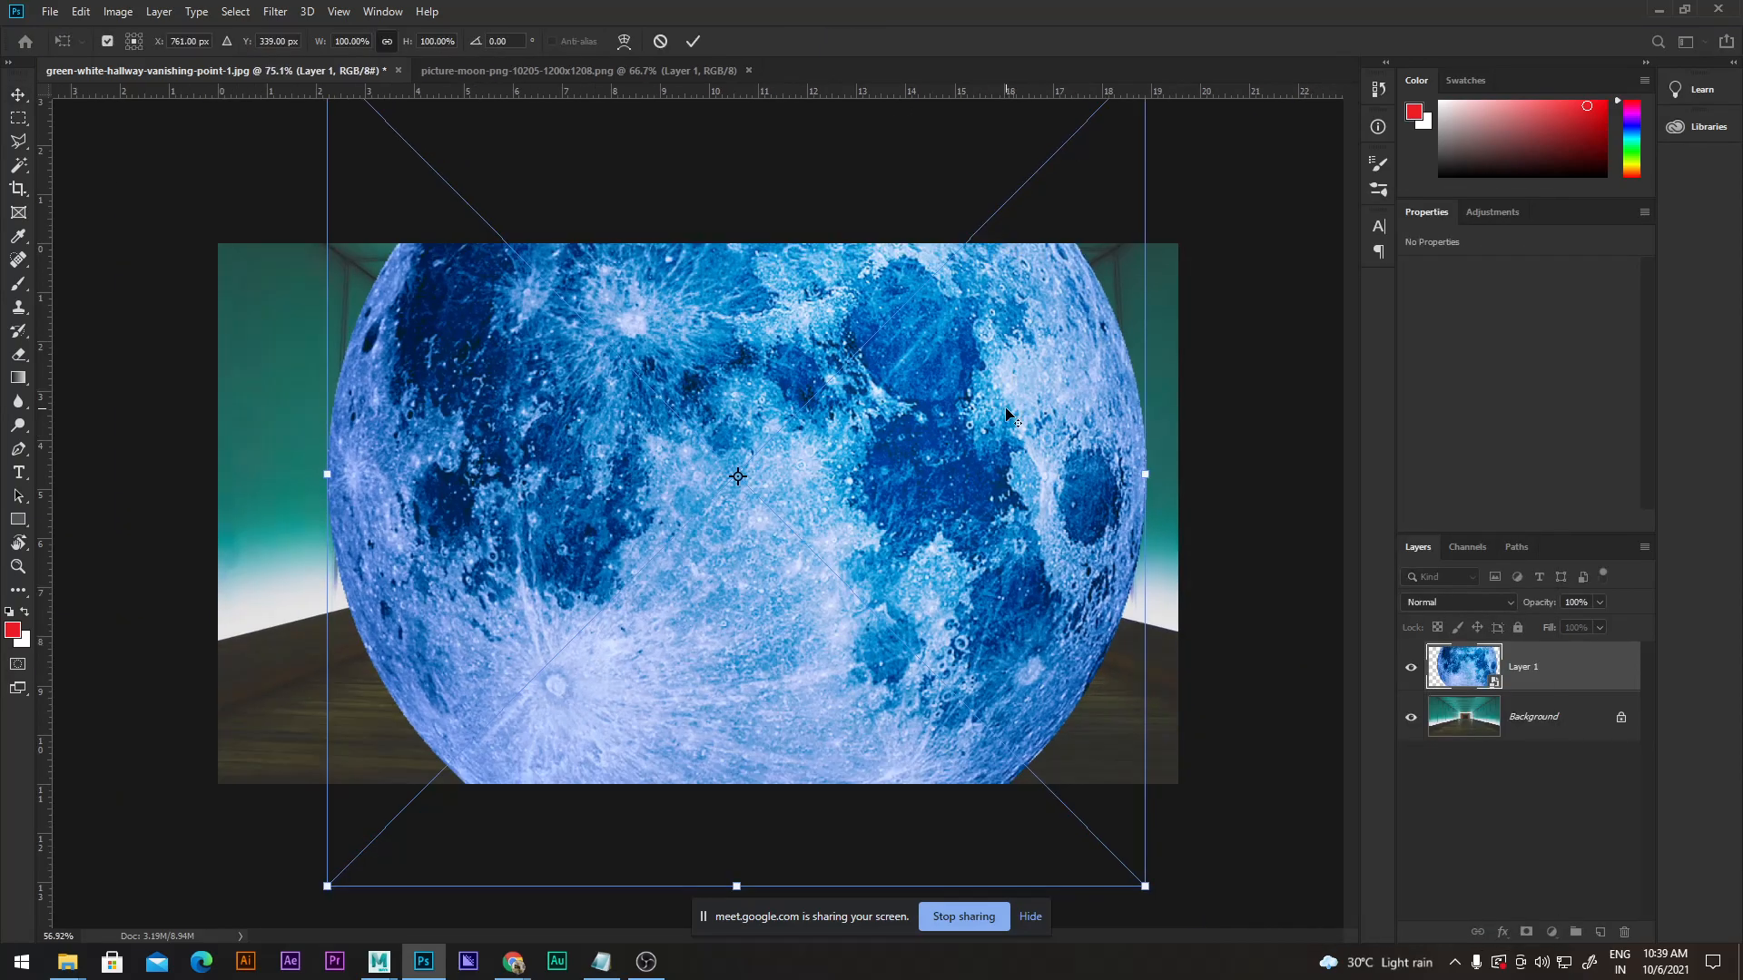
drag(1004, 202, 739, 432)
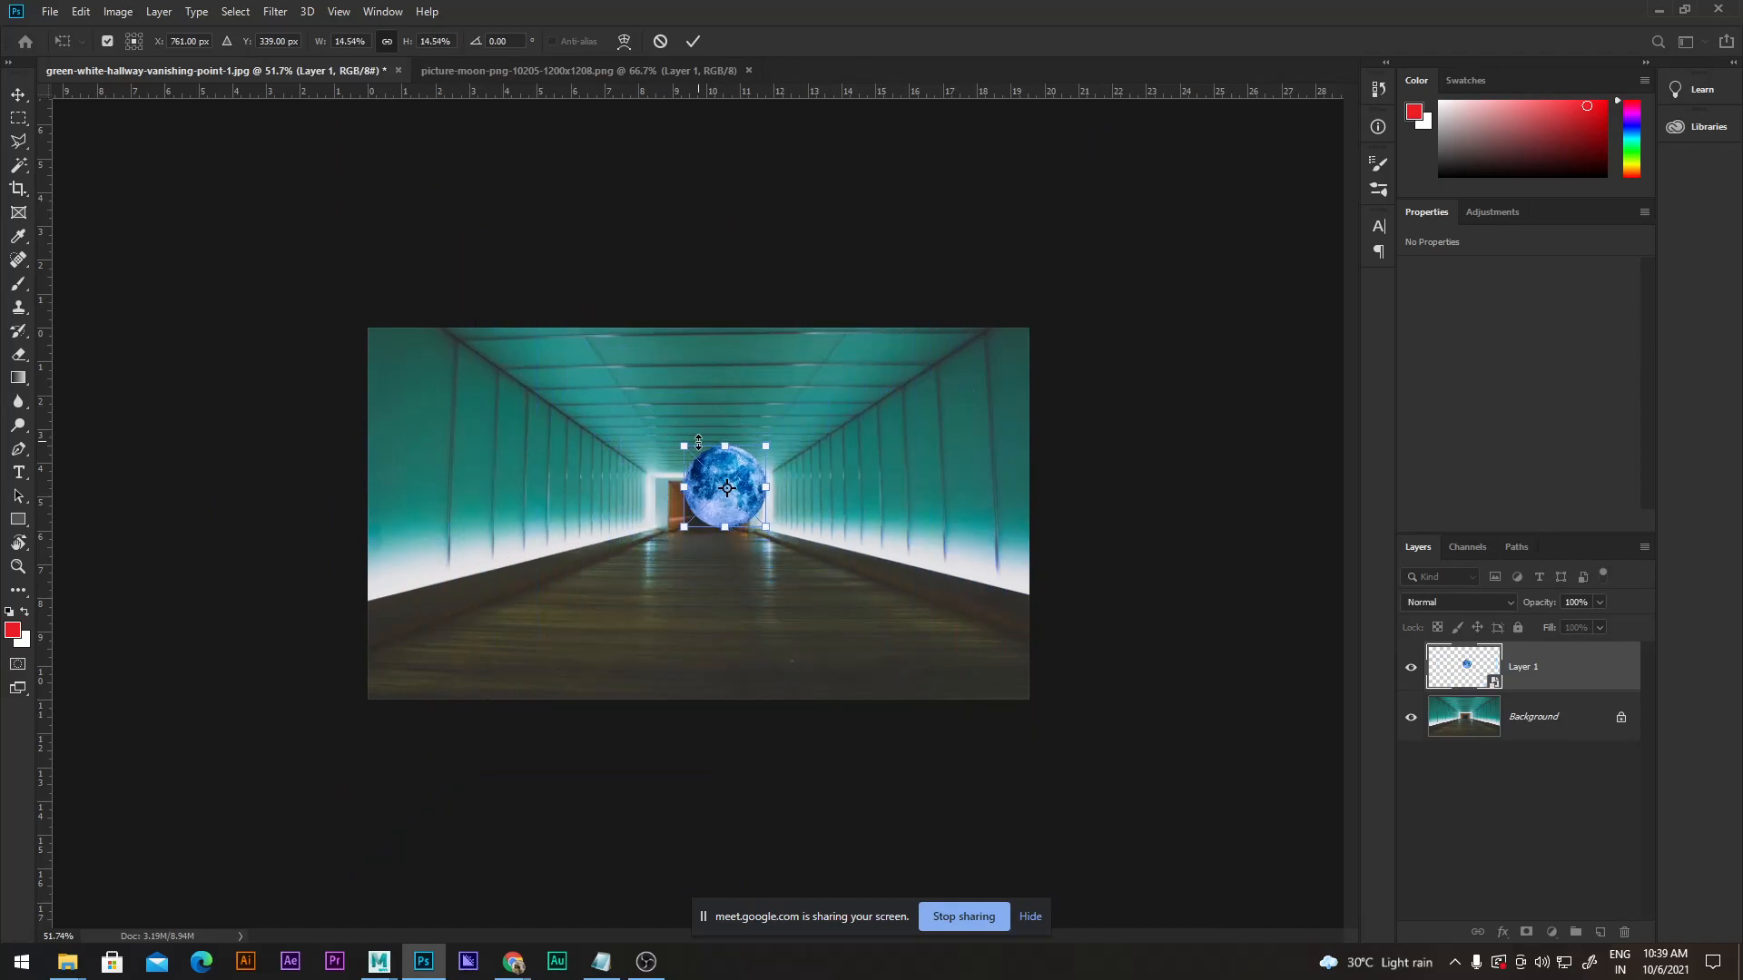
scroll(704, 449, up, 6)
click(695, 42)
Move the moon down onto the hallway floor in front of the far doorway, at about X 8.81 in, Y 4.75 in.
drag(850, 497, 794, 604)
click(906, 615)
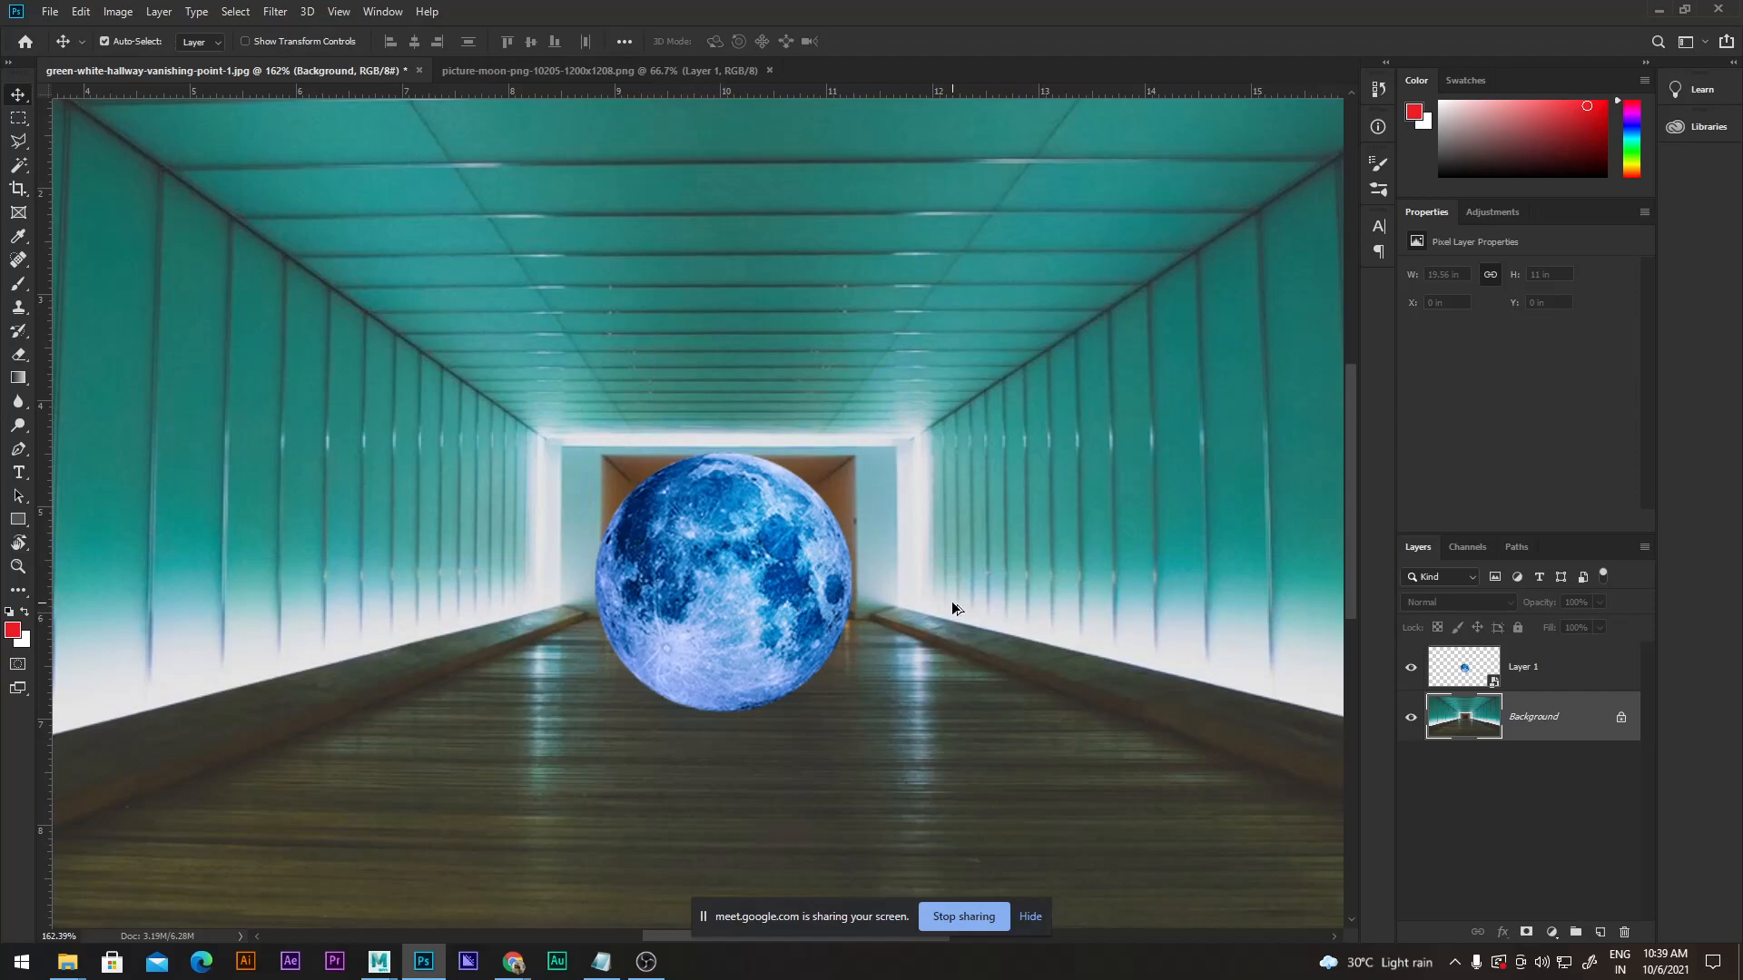
scroll(950, 604, down, 3)
mouse_move(725, 544)
mouse_down()
mouse_move(738, 582)
mouse_move(732, 561)
mouse_up()
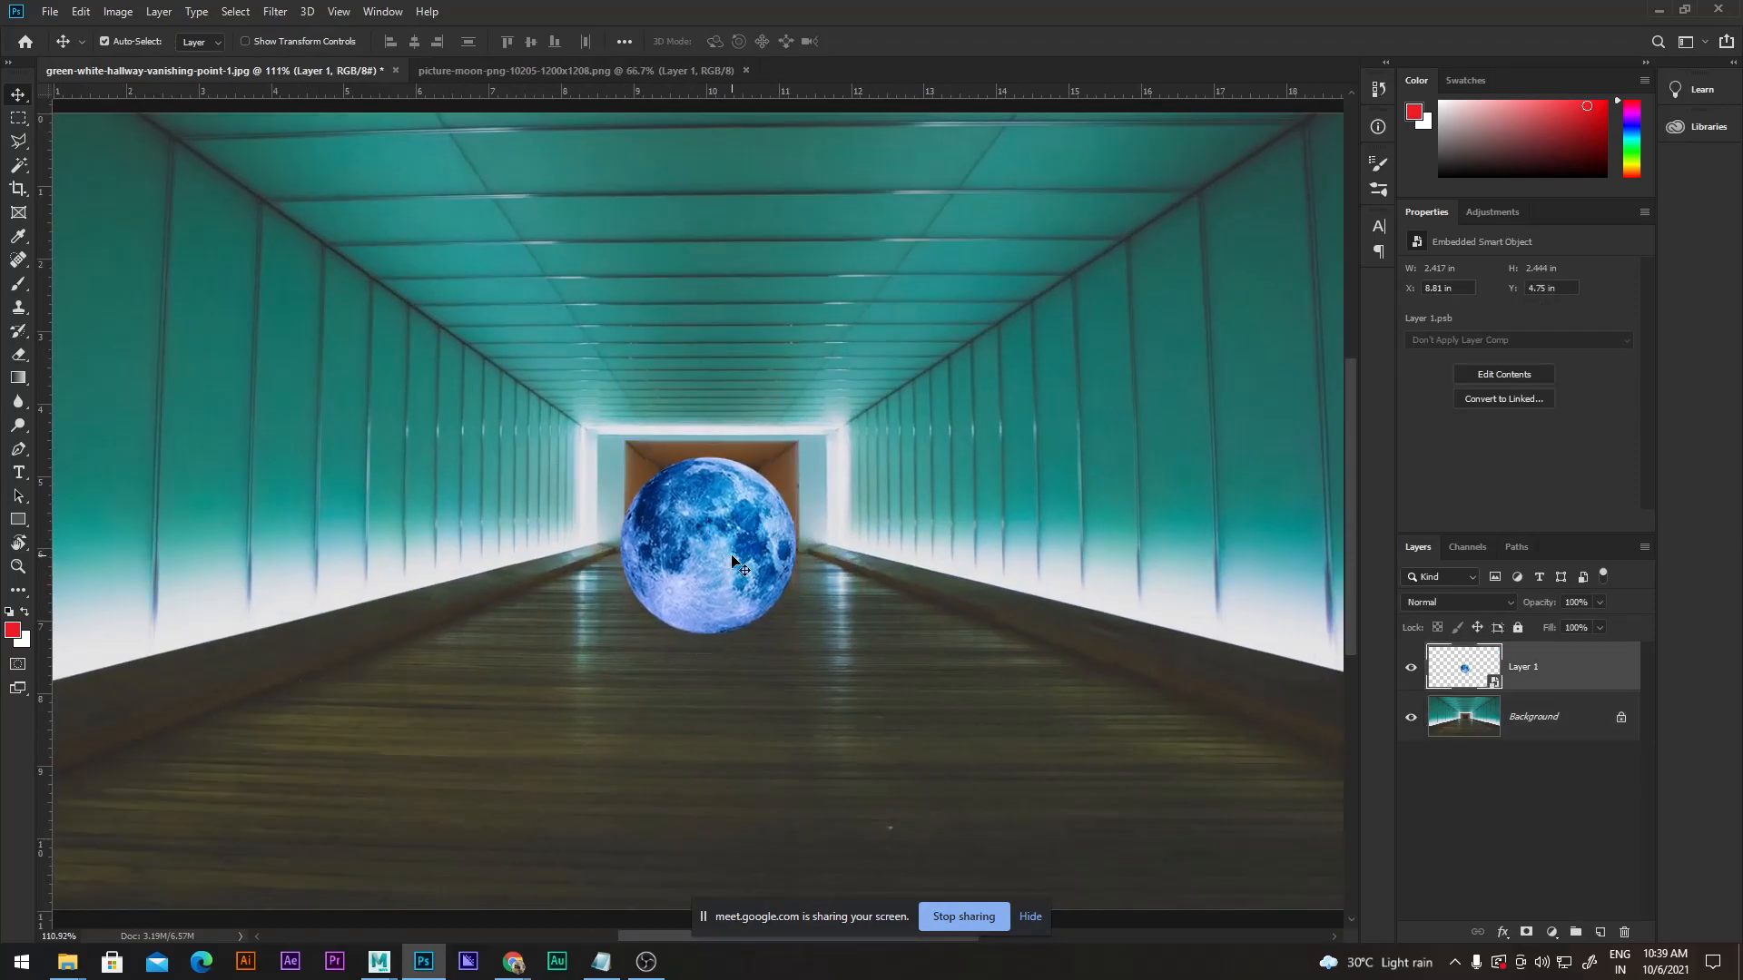
Duplicate the Background layer of the hallway photo and rename the copy Layer_101.
click(882, 533)
scroll(890, 517, down, 2)
scroll(715, 521, up, 1)
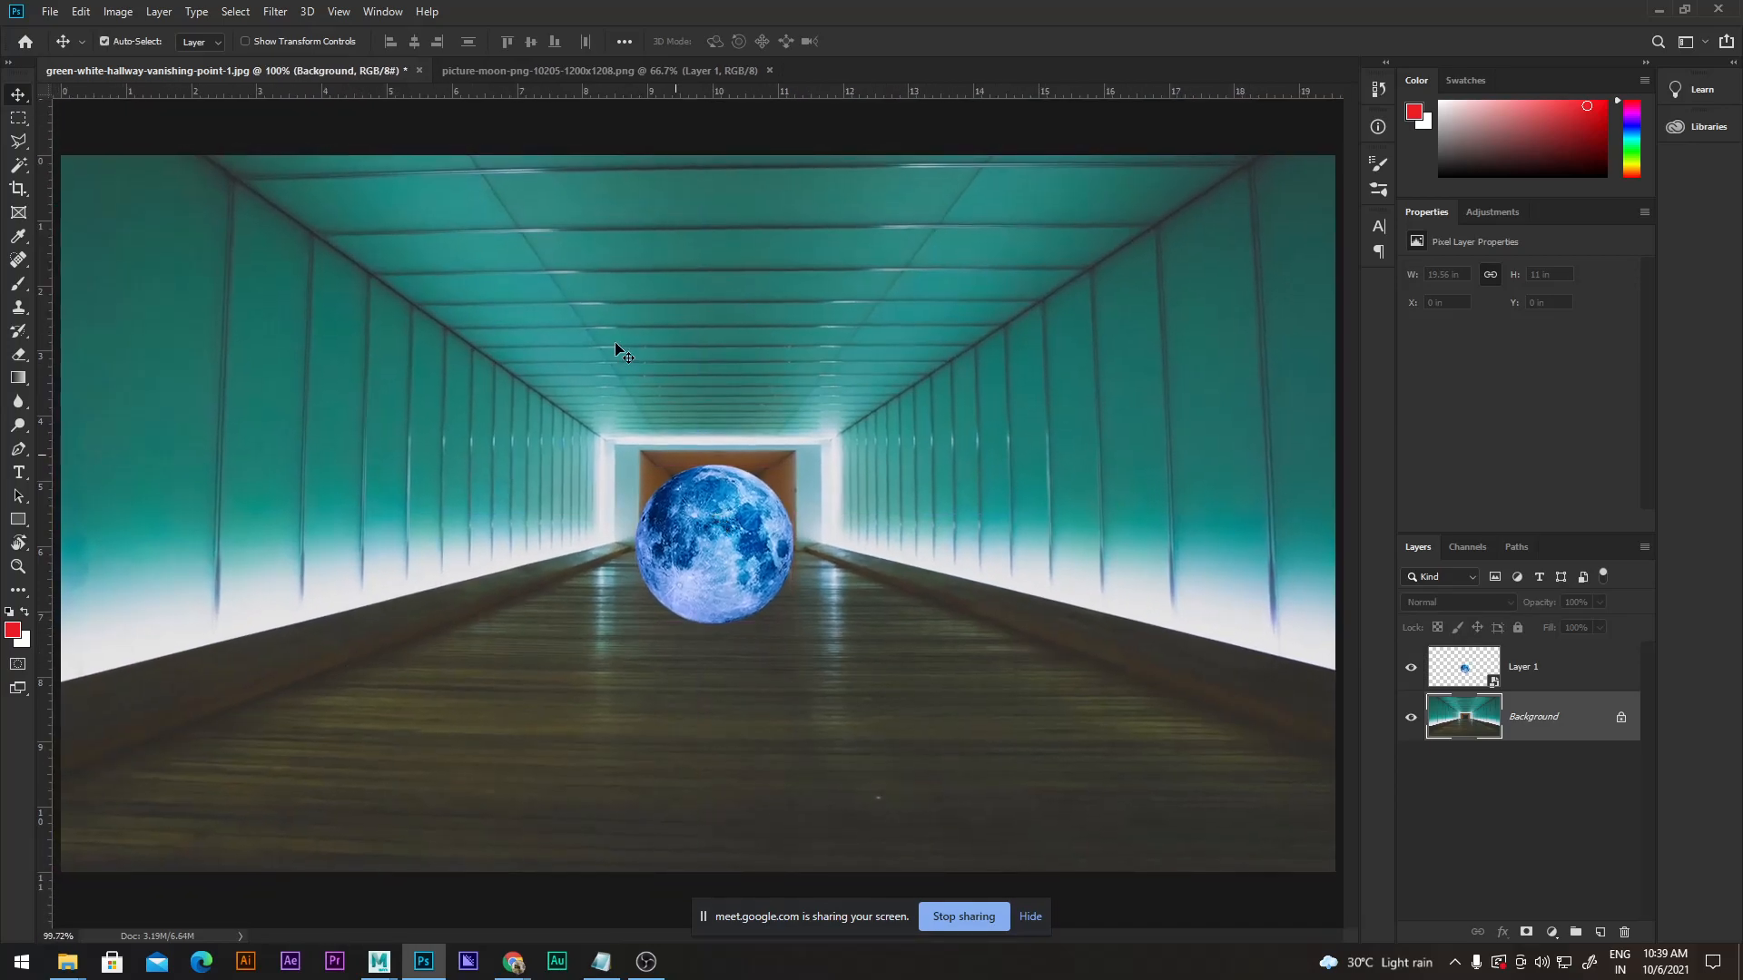
key(ctrl+j)
double_click(1552, 717)
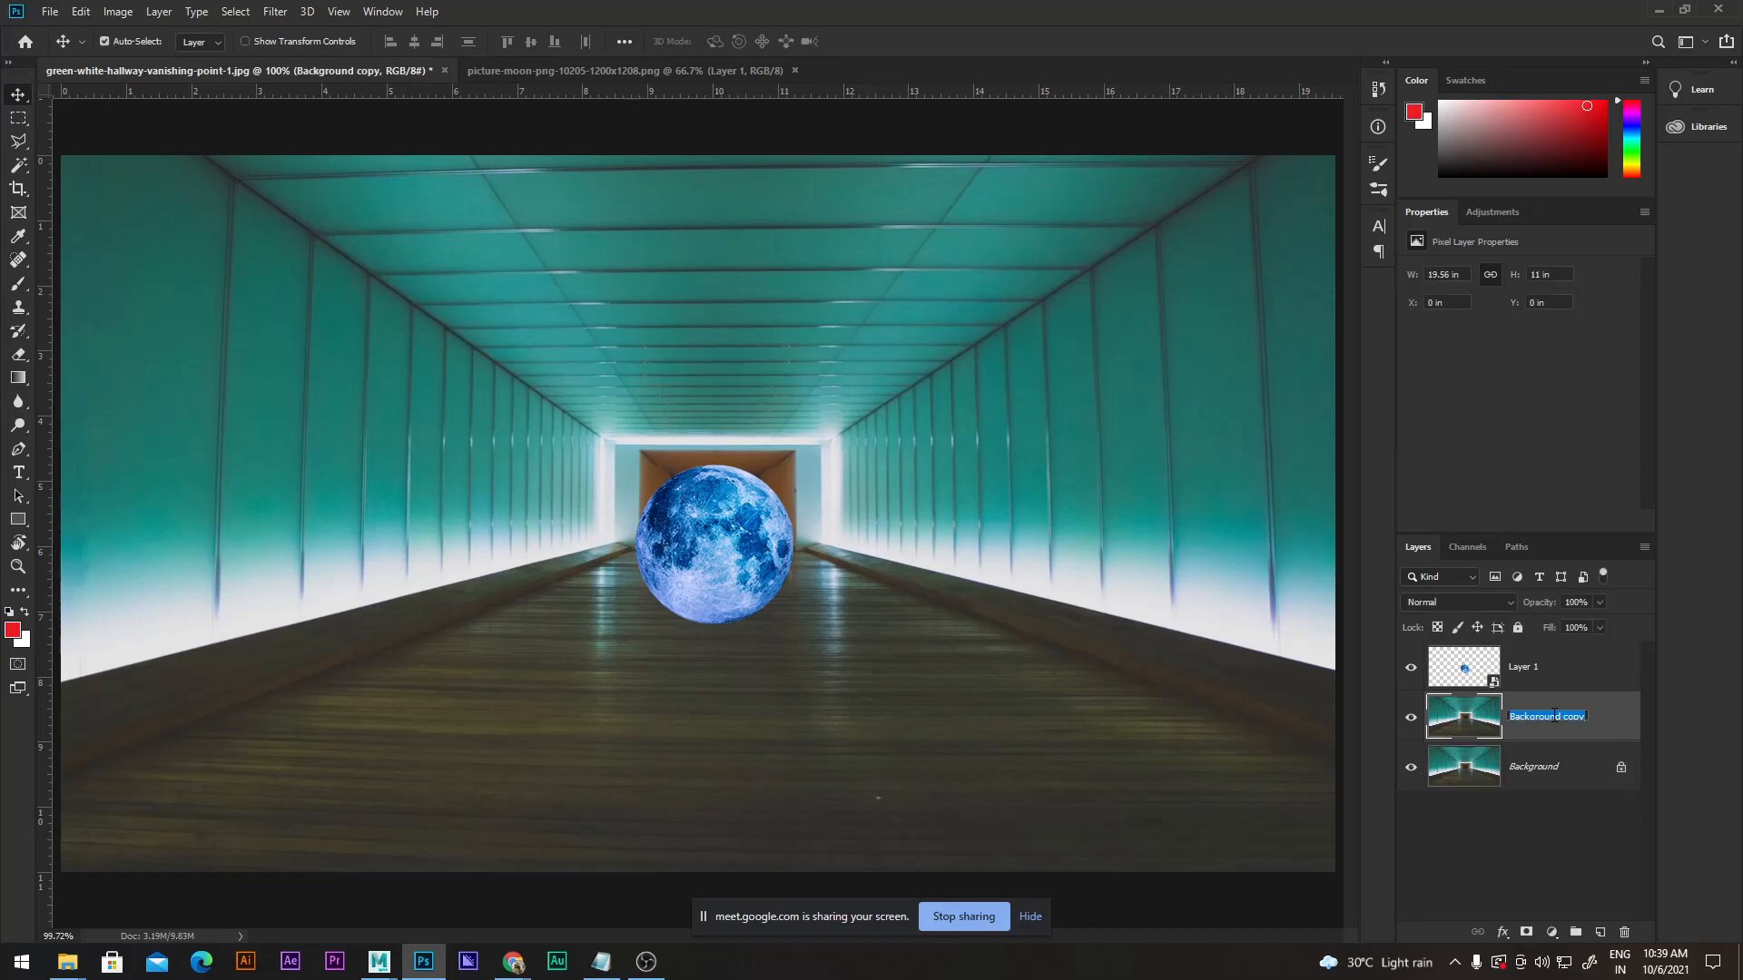
text(Layer_101)
key(Return)
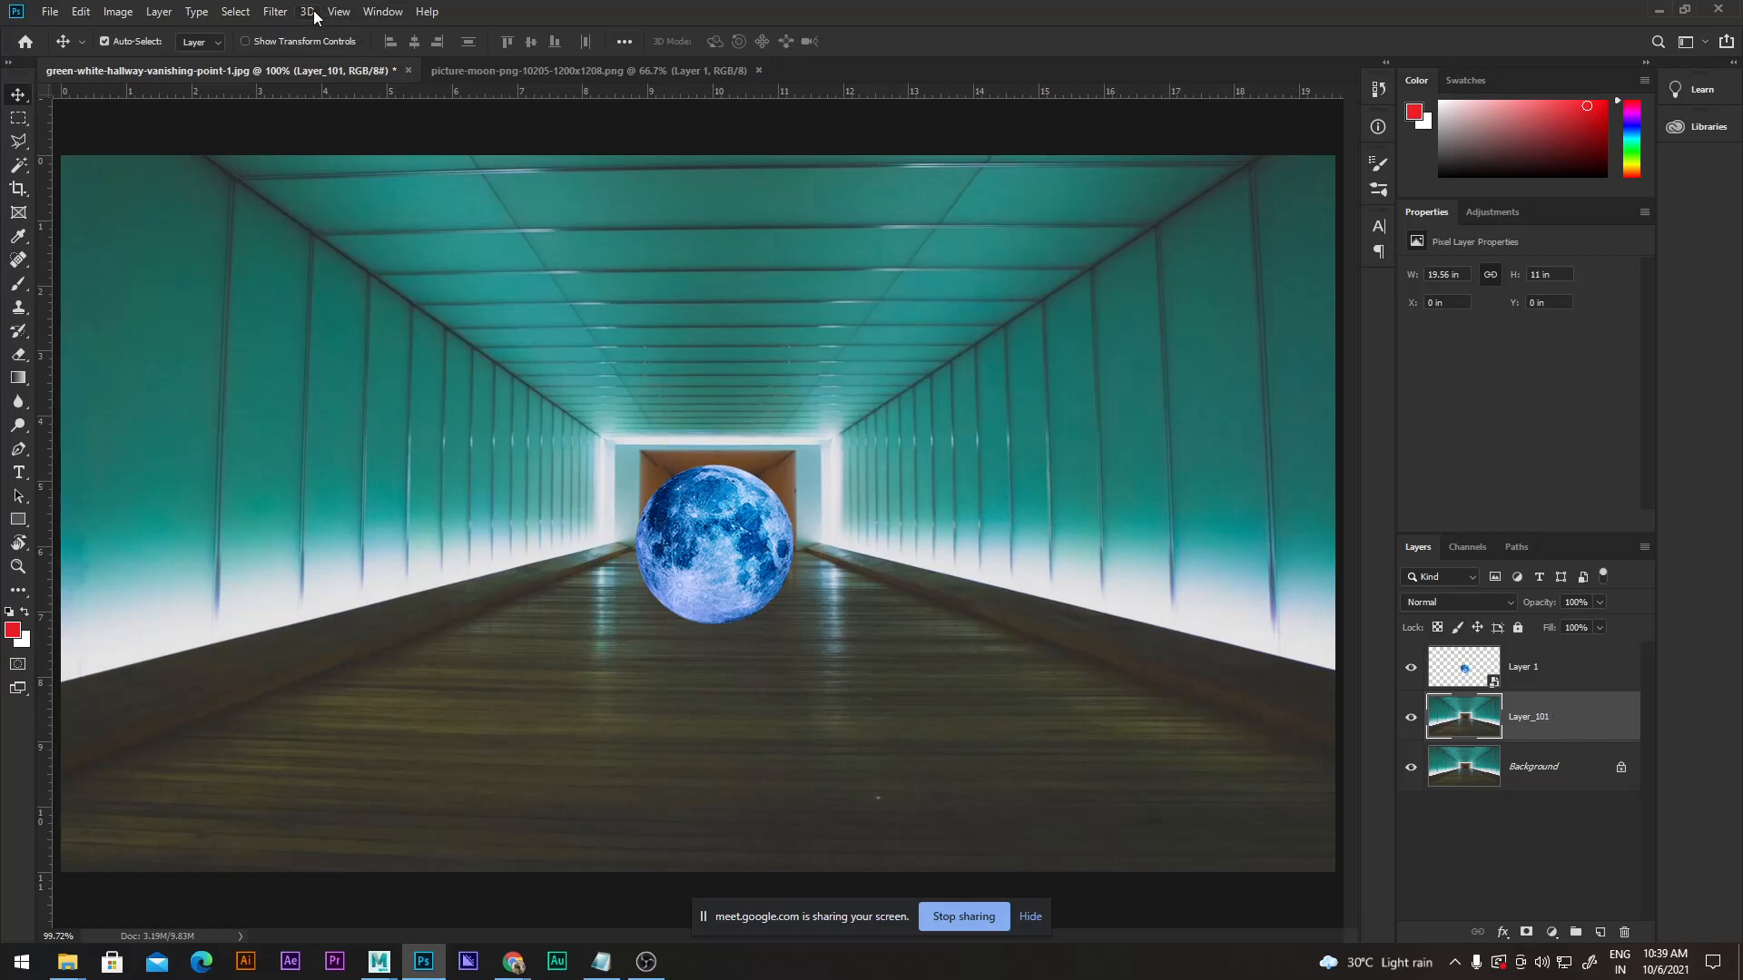
Compare the availability of the Vanishing Point filter on Layer_101 and on the moon's smart object layer.
click(276, 11)
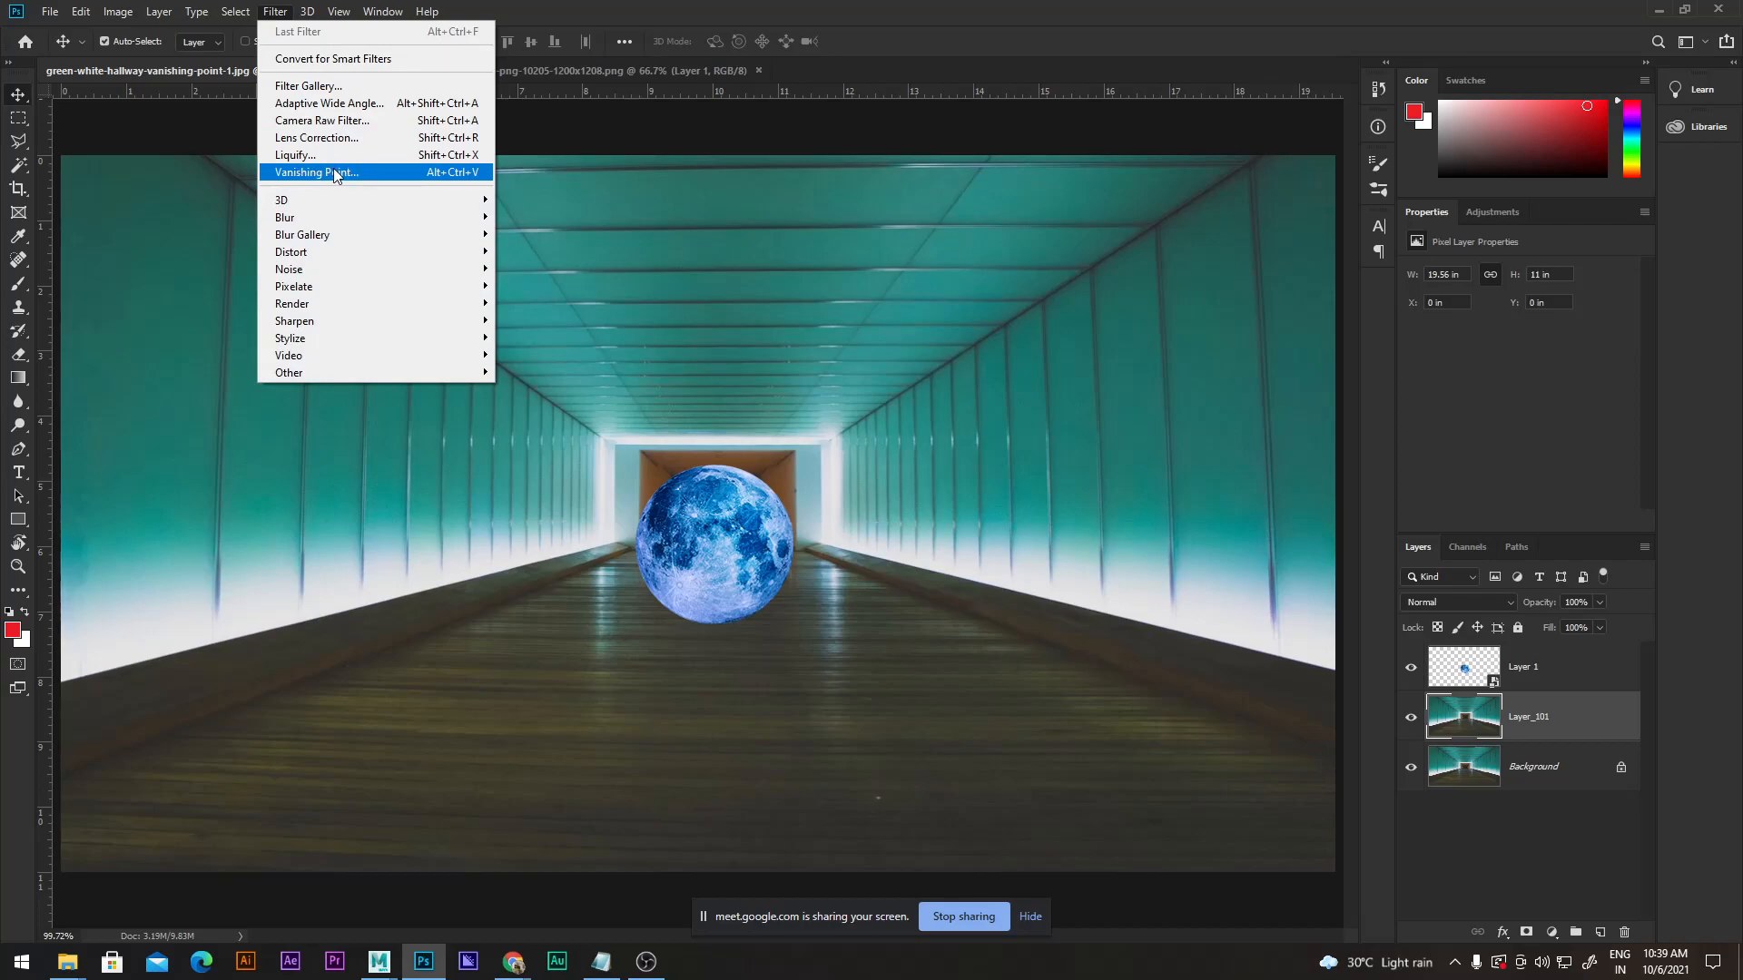
click(1543, 678)
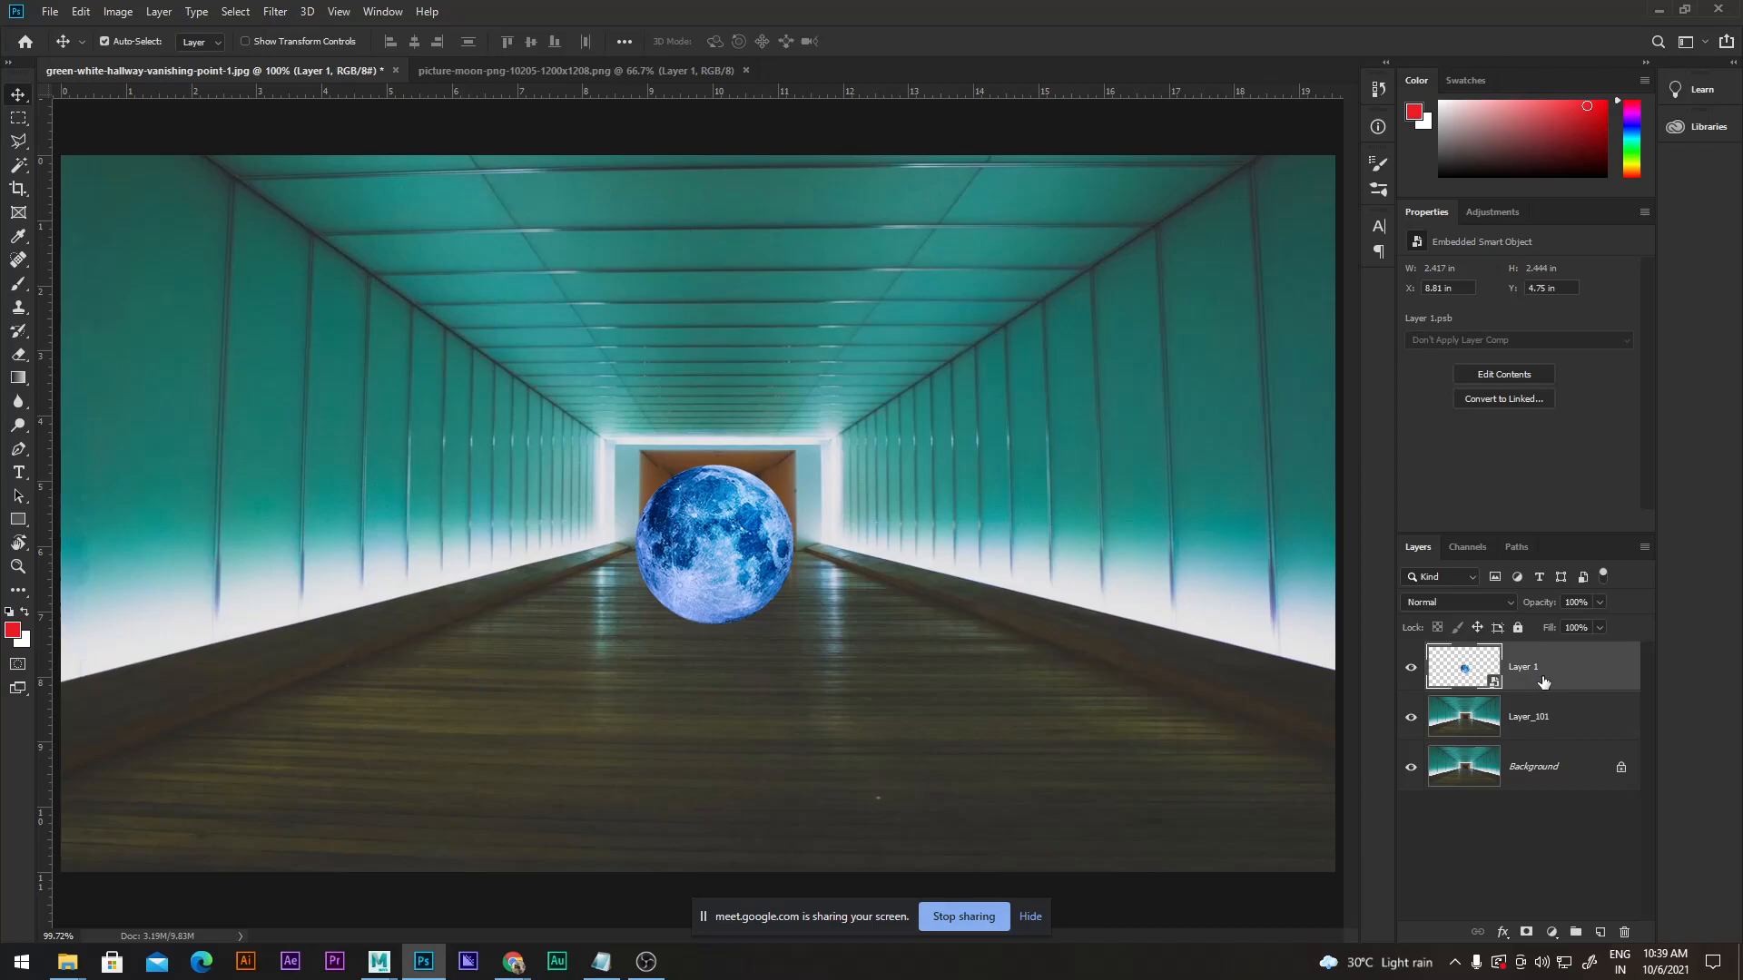
click(273, 12)
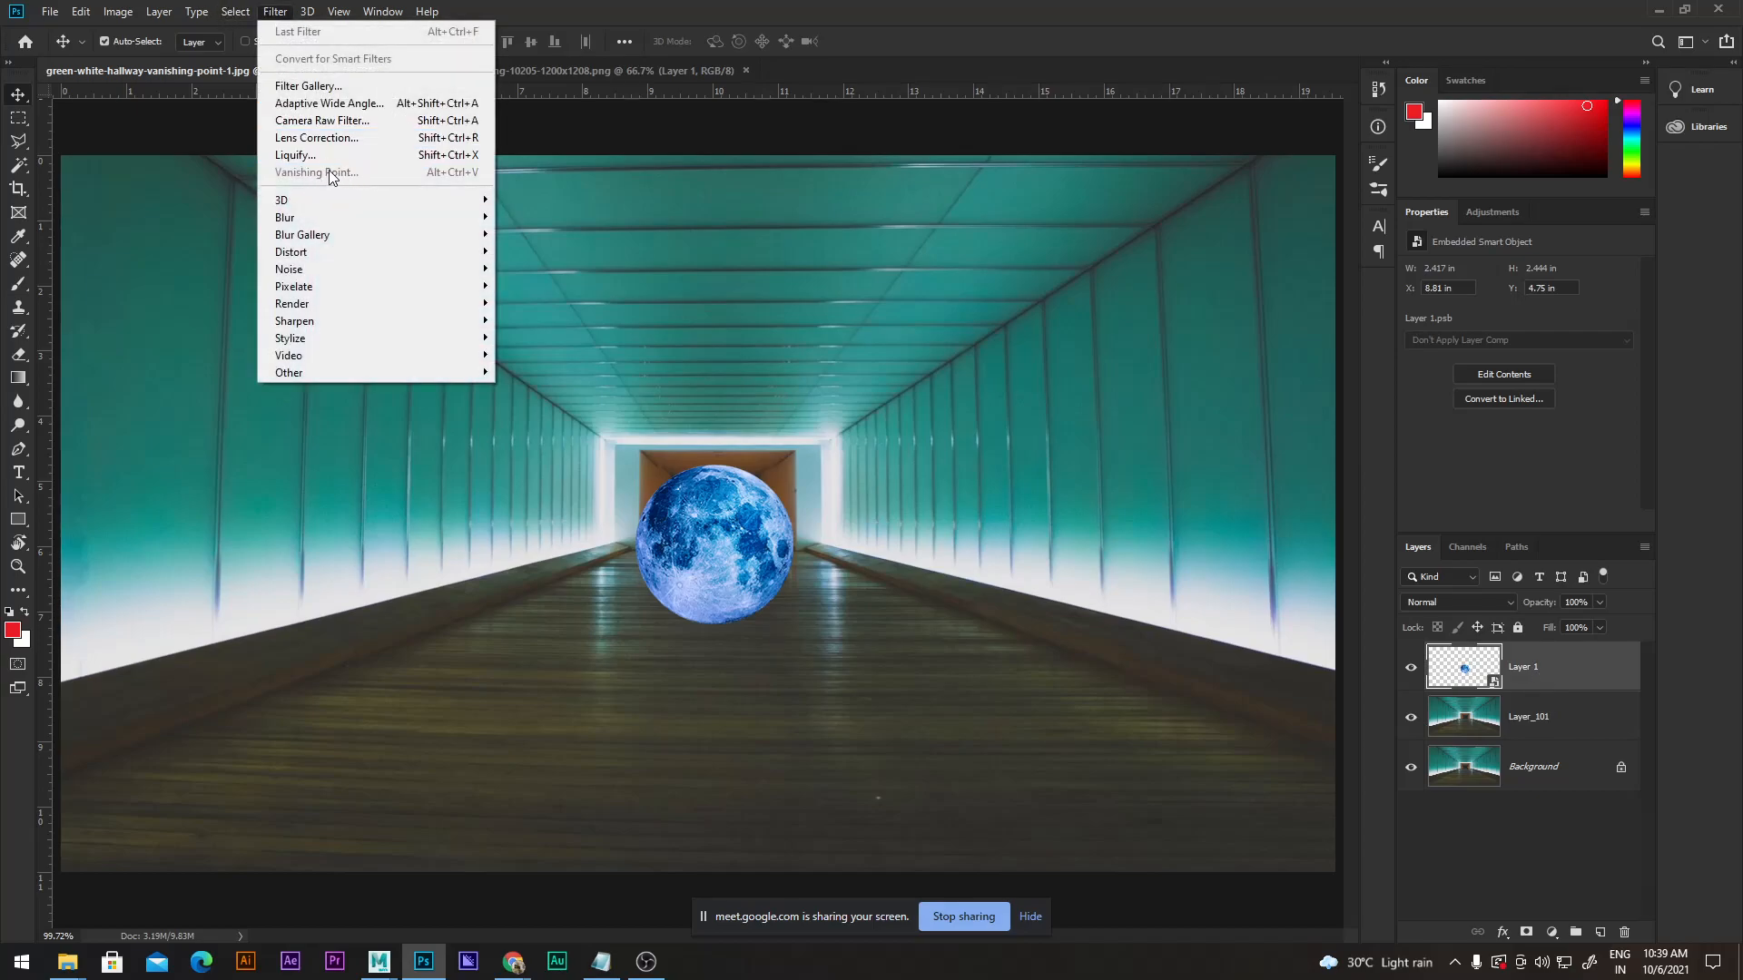
click(1511, 677)
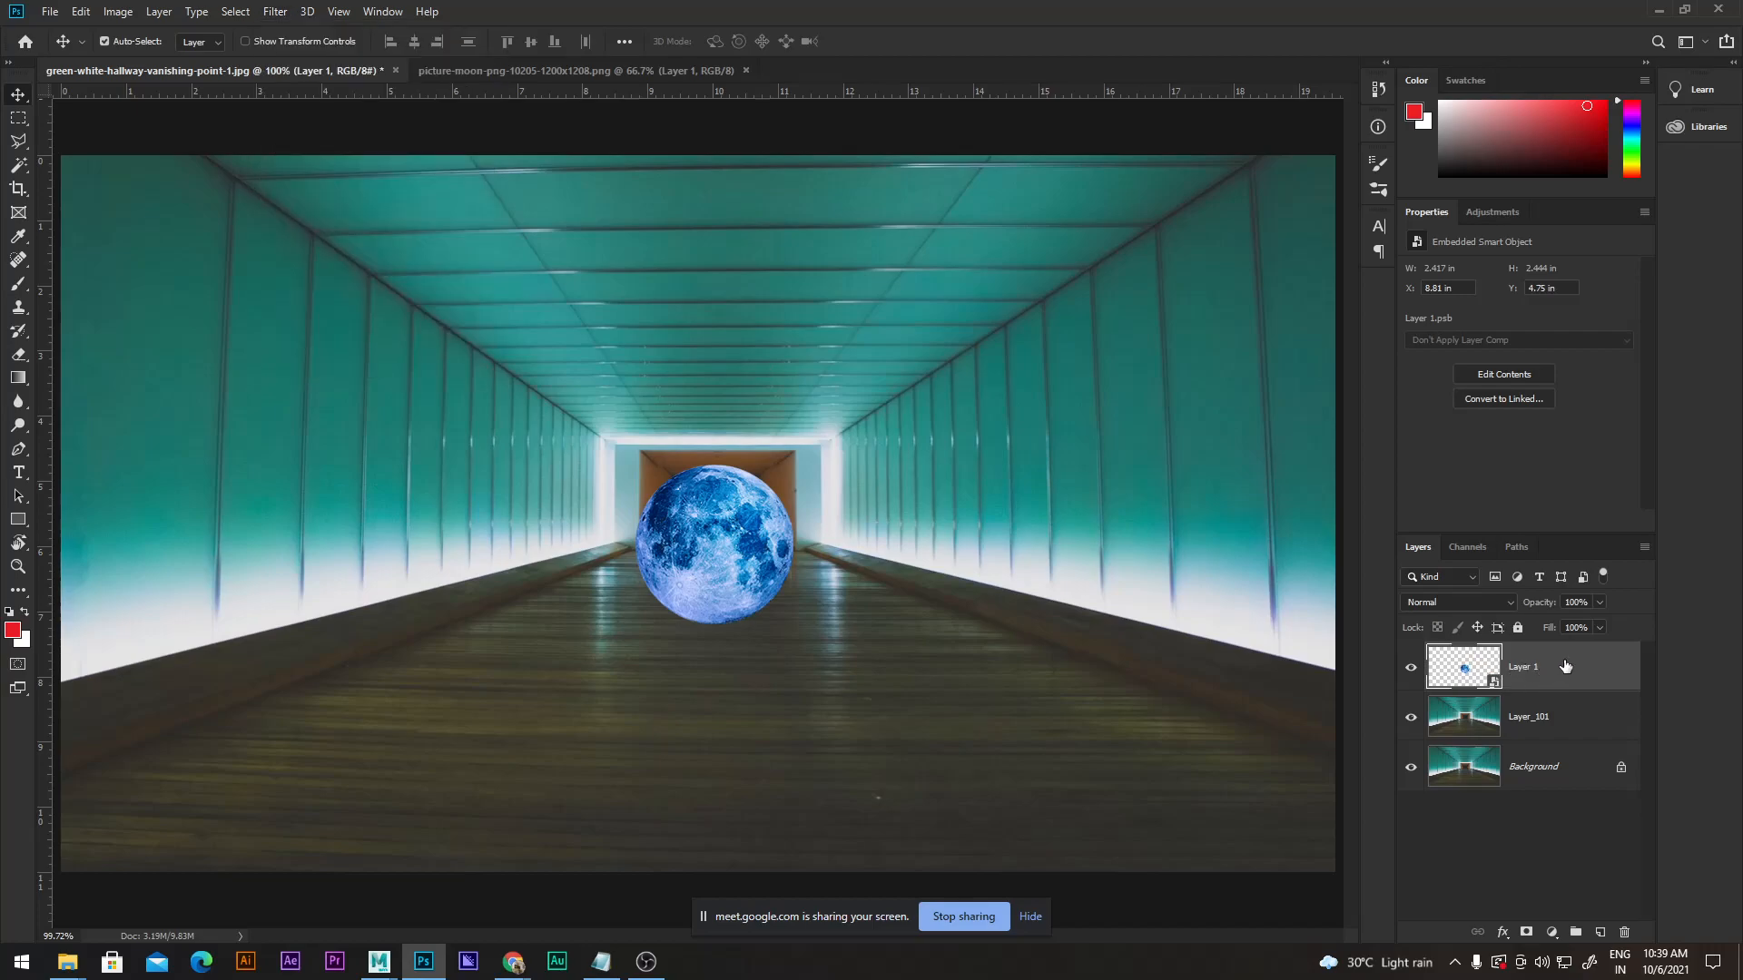
Try to rasterize the moon's smart object layer, Layer 1.
click(1558, 729)
right_click(1542, 699)
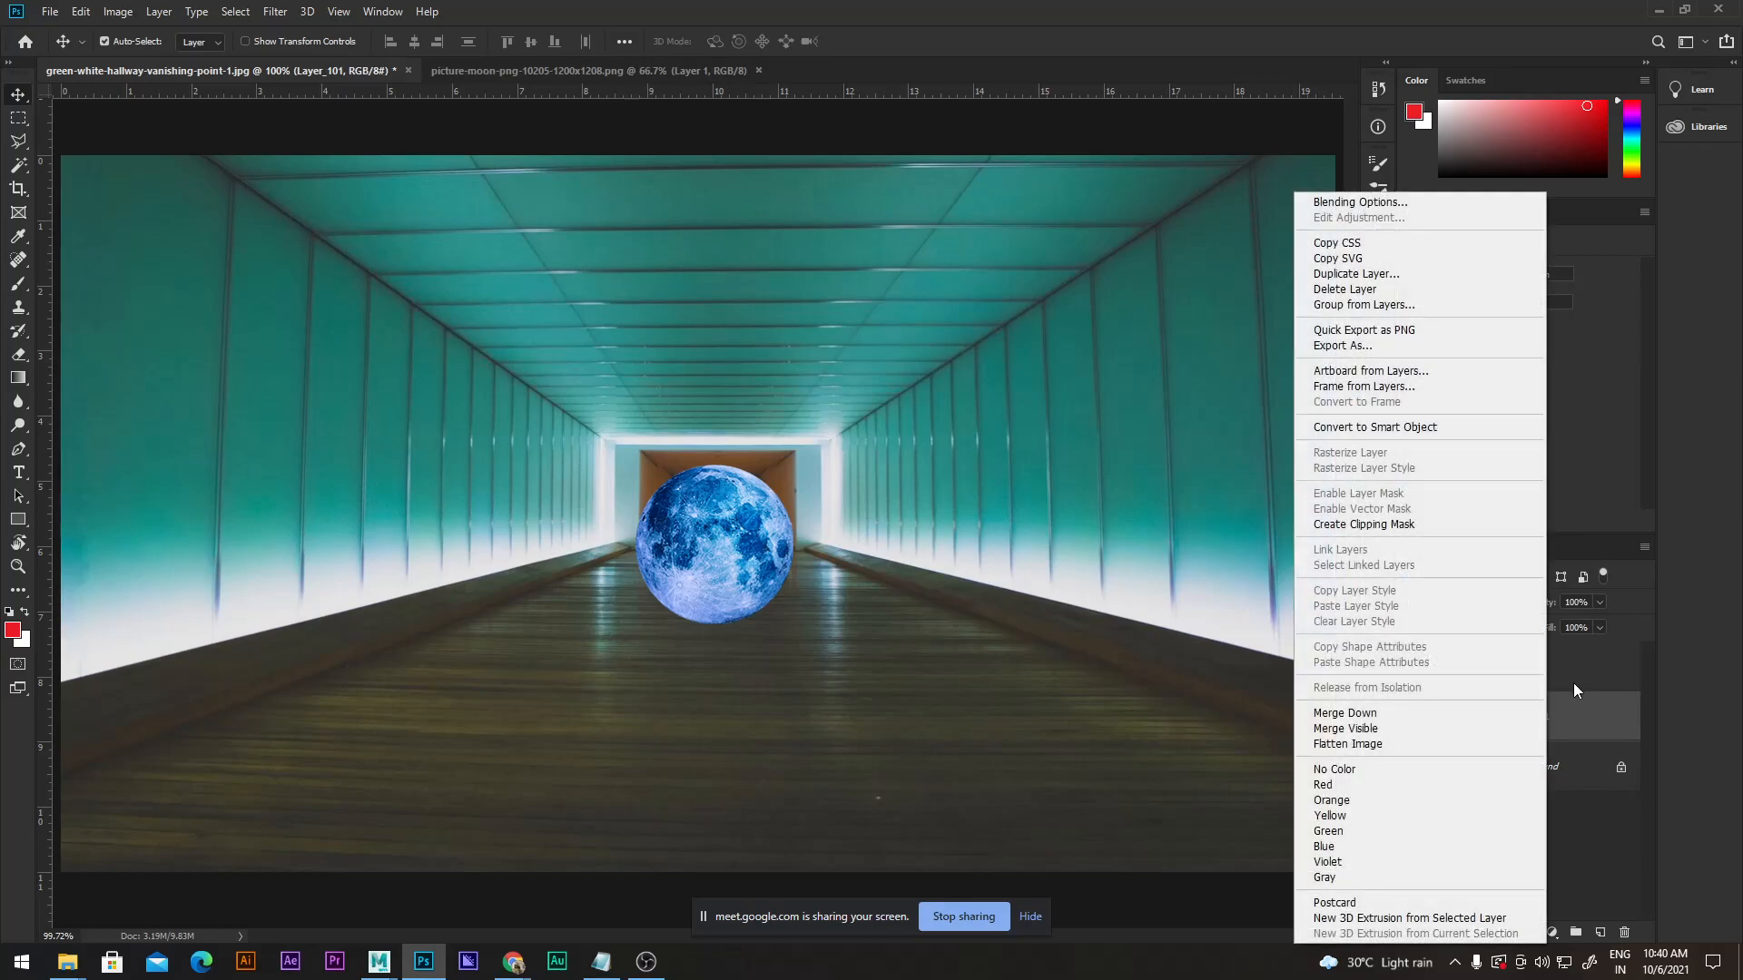
click(1573, 676)
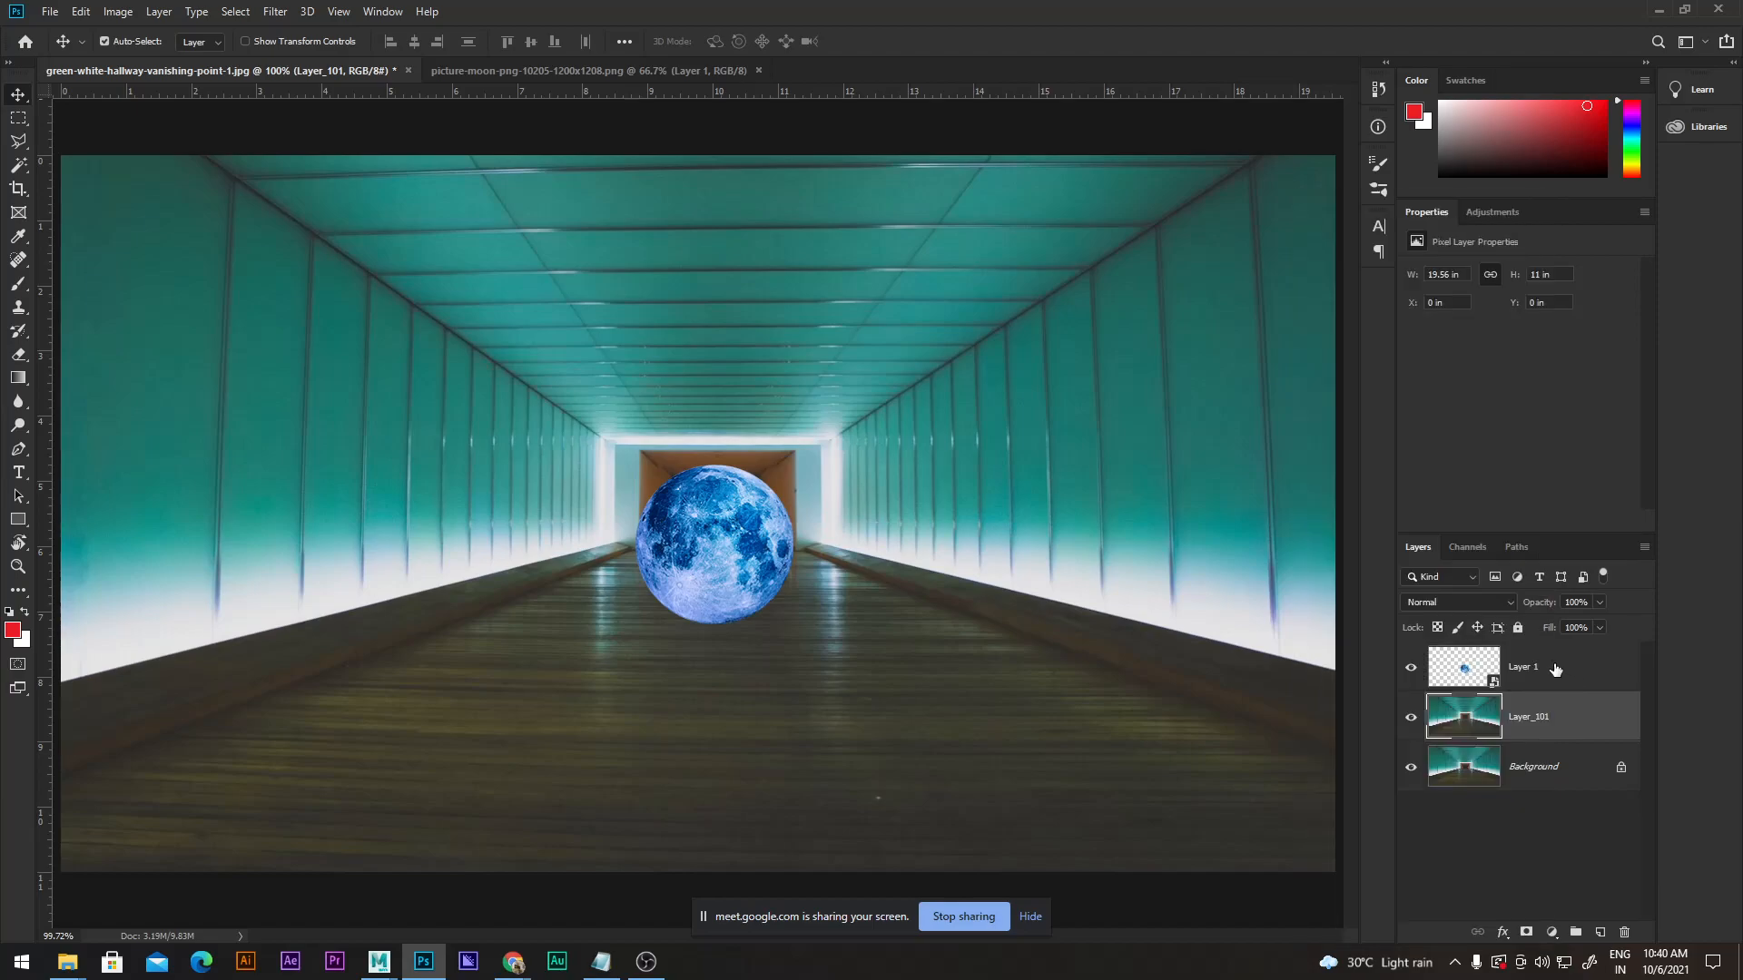
right_click(1554, 663)
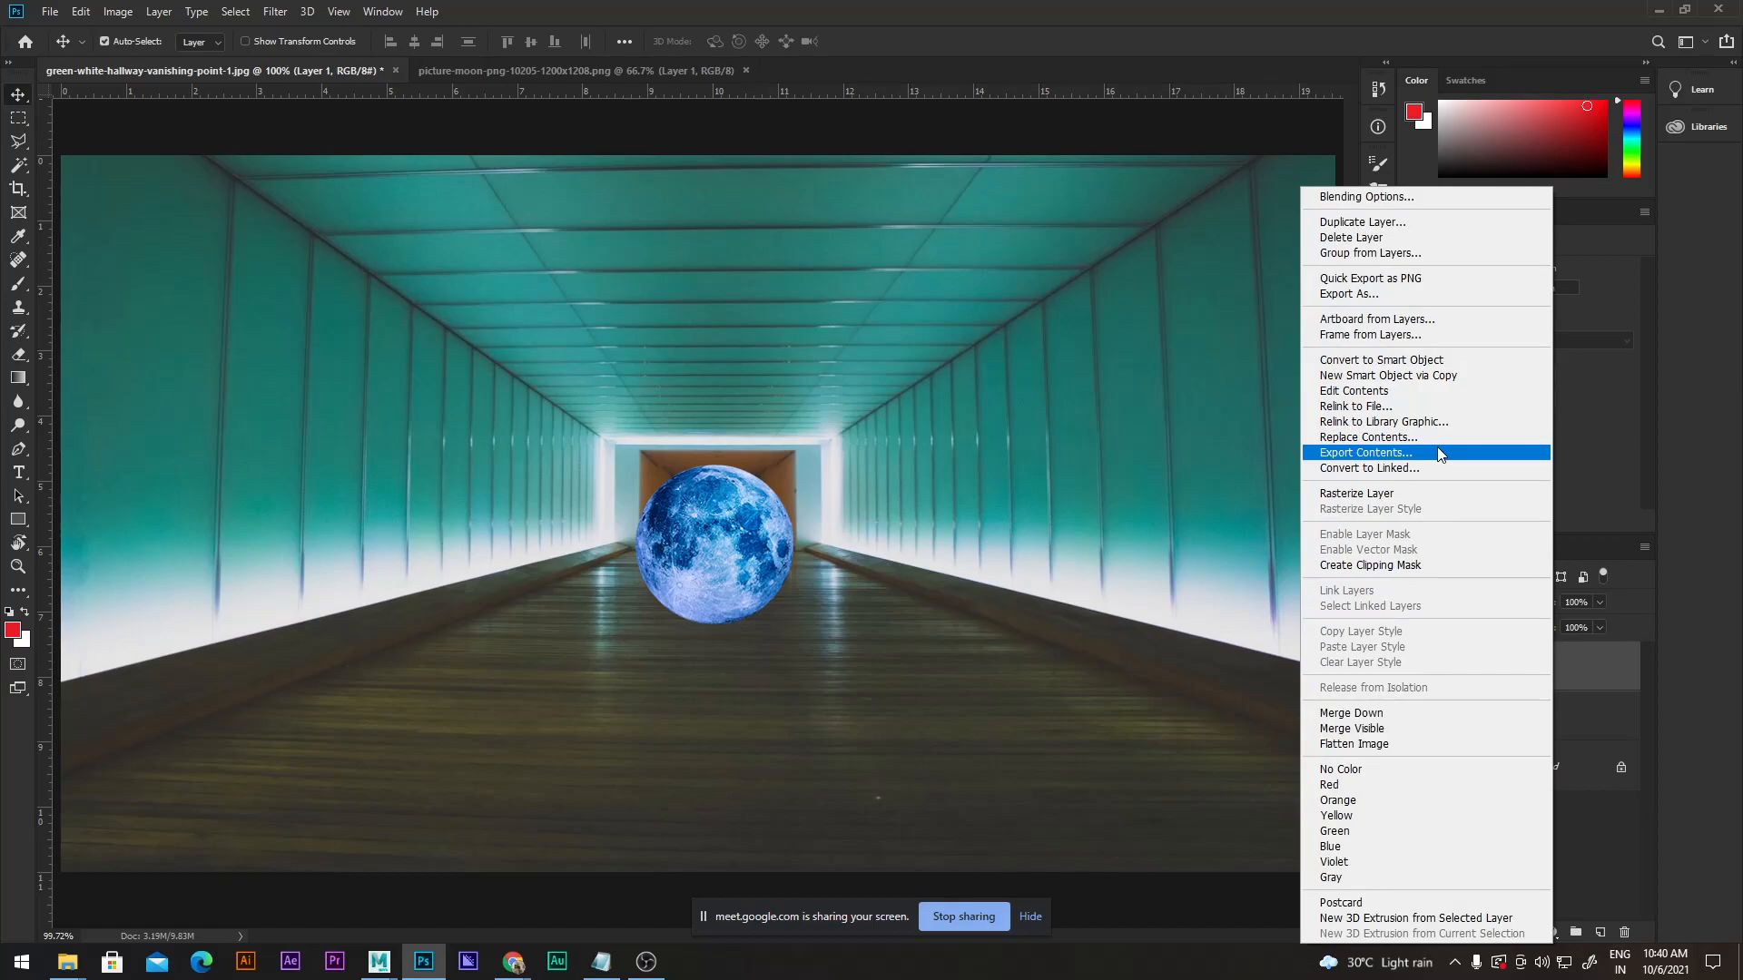
click(1416, 494)
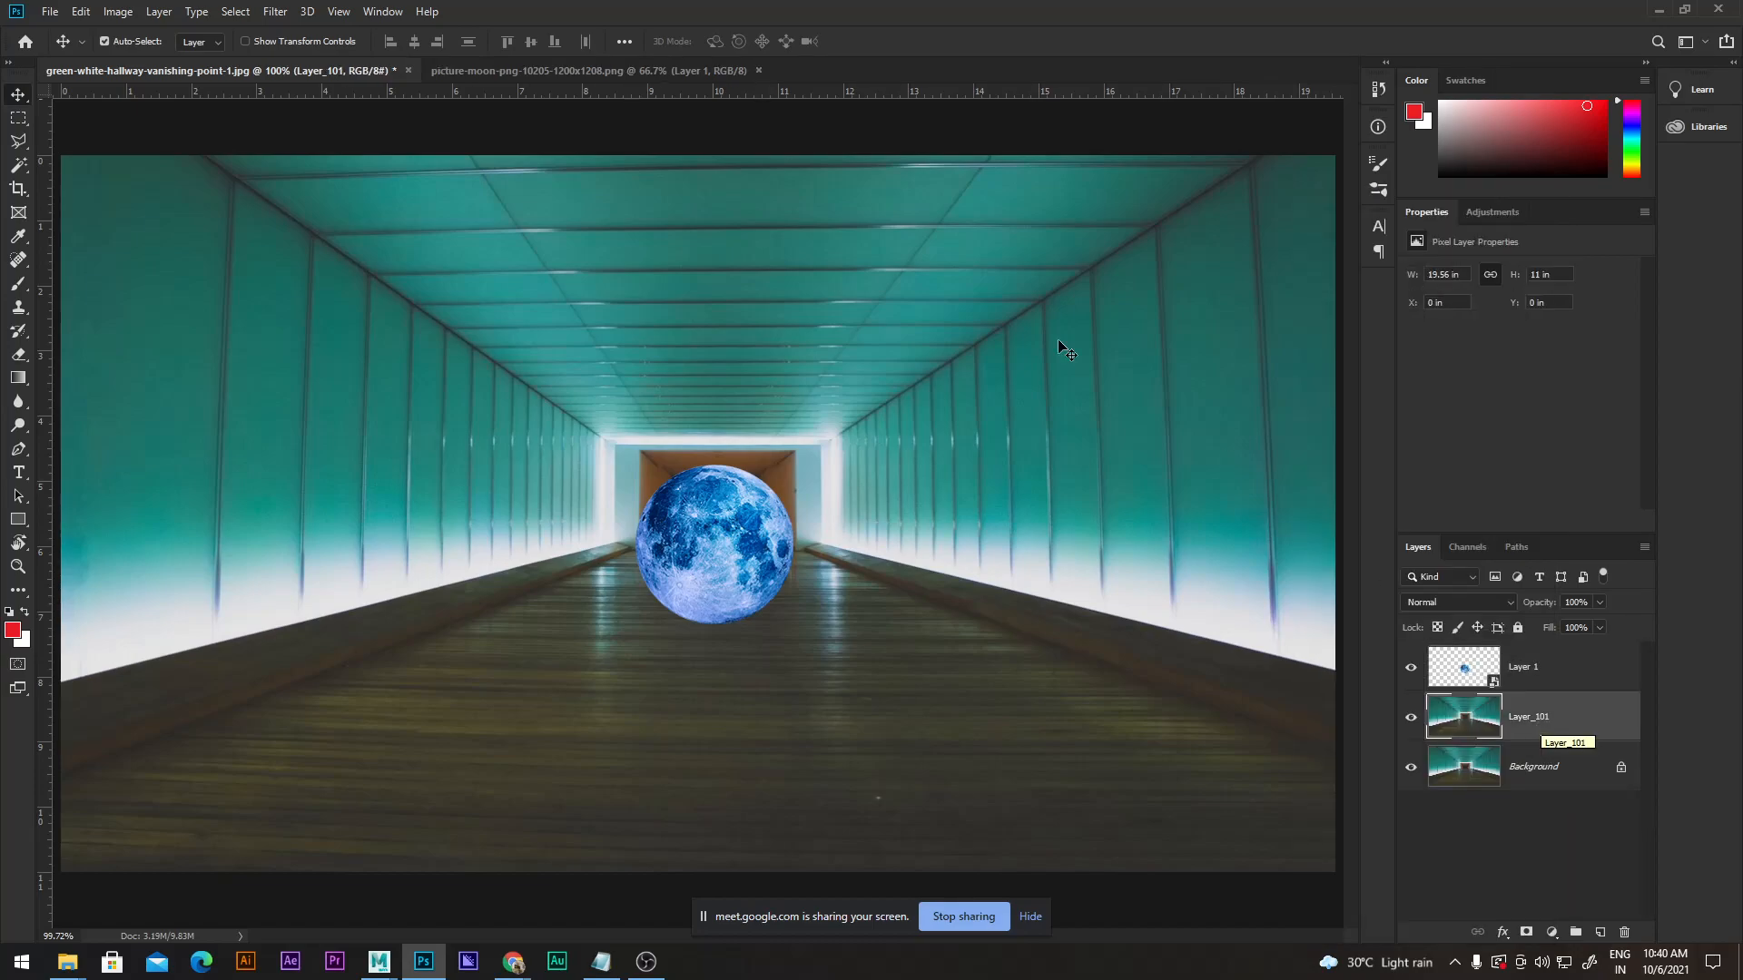
Open the Vanishing Point filter on Layer_101, adjust the preview and cancel without defining a plane.
click(274, 12)
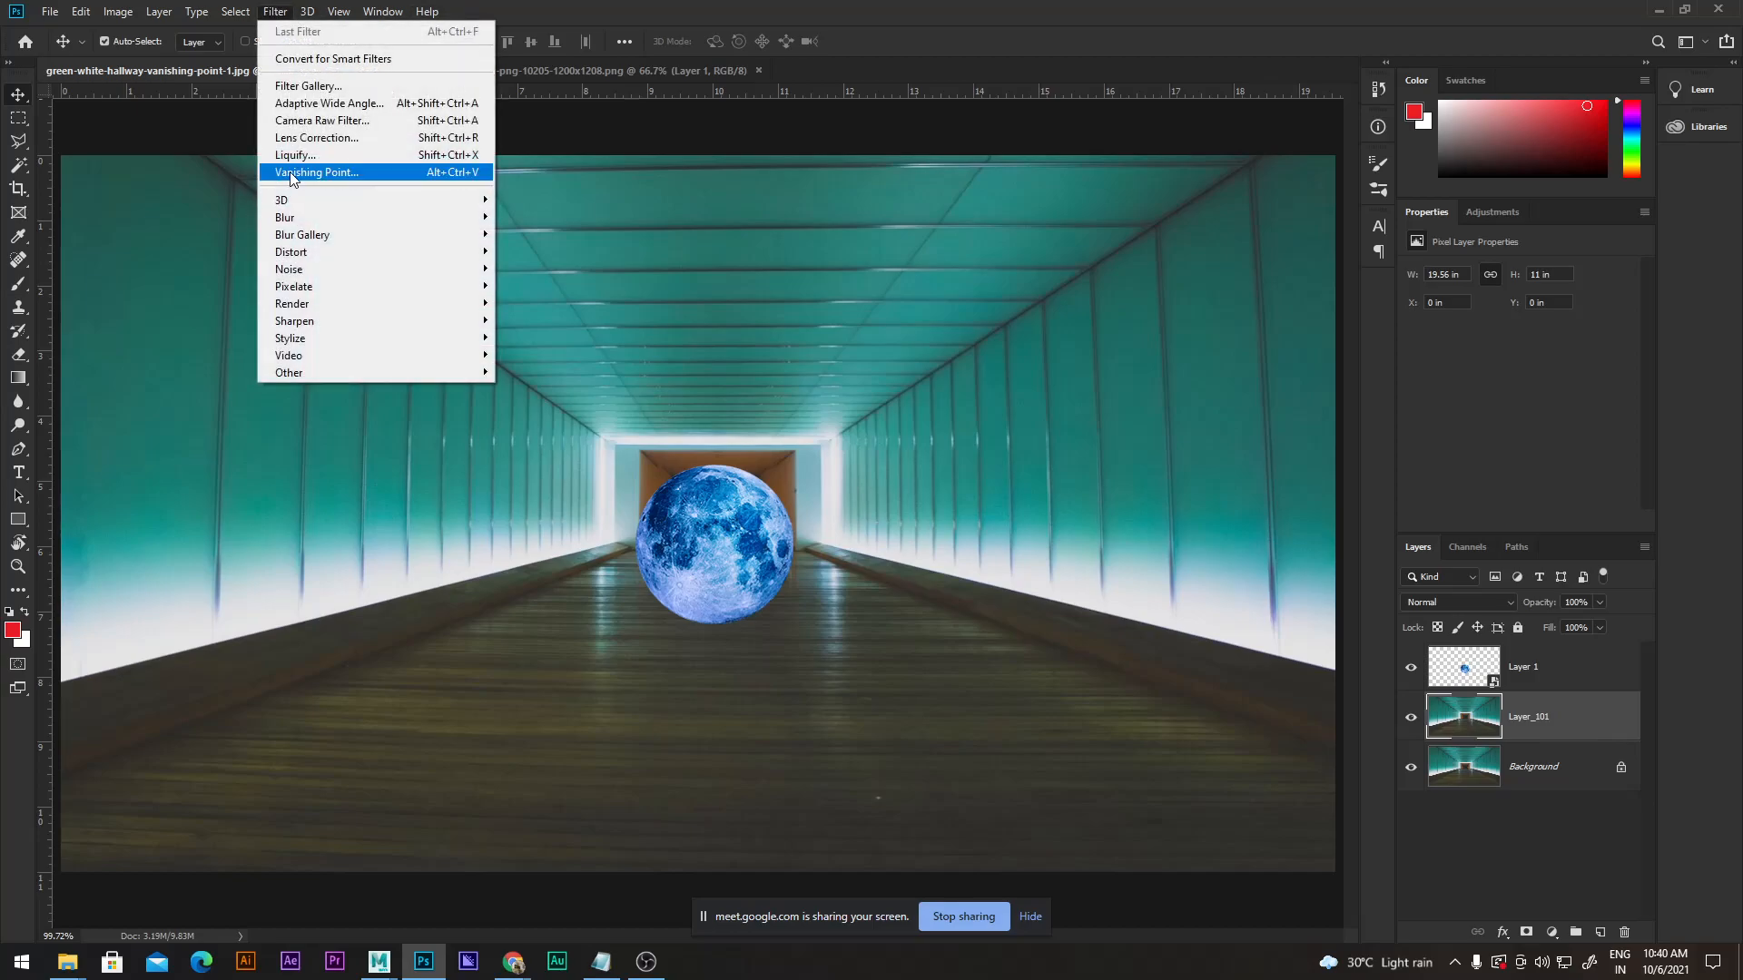
click(465, 175)
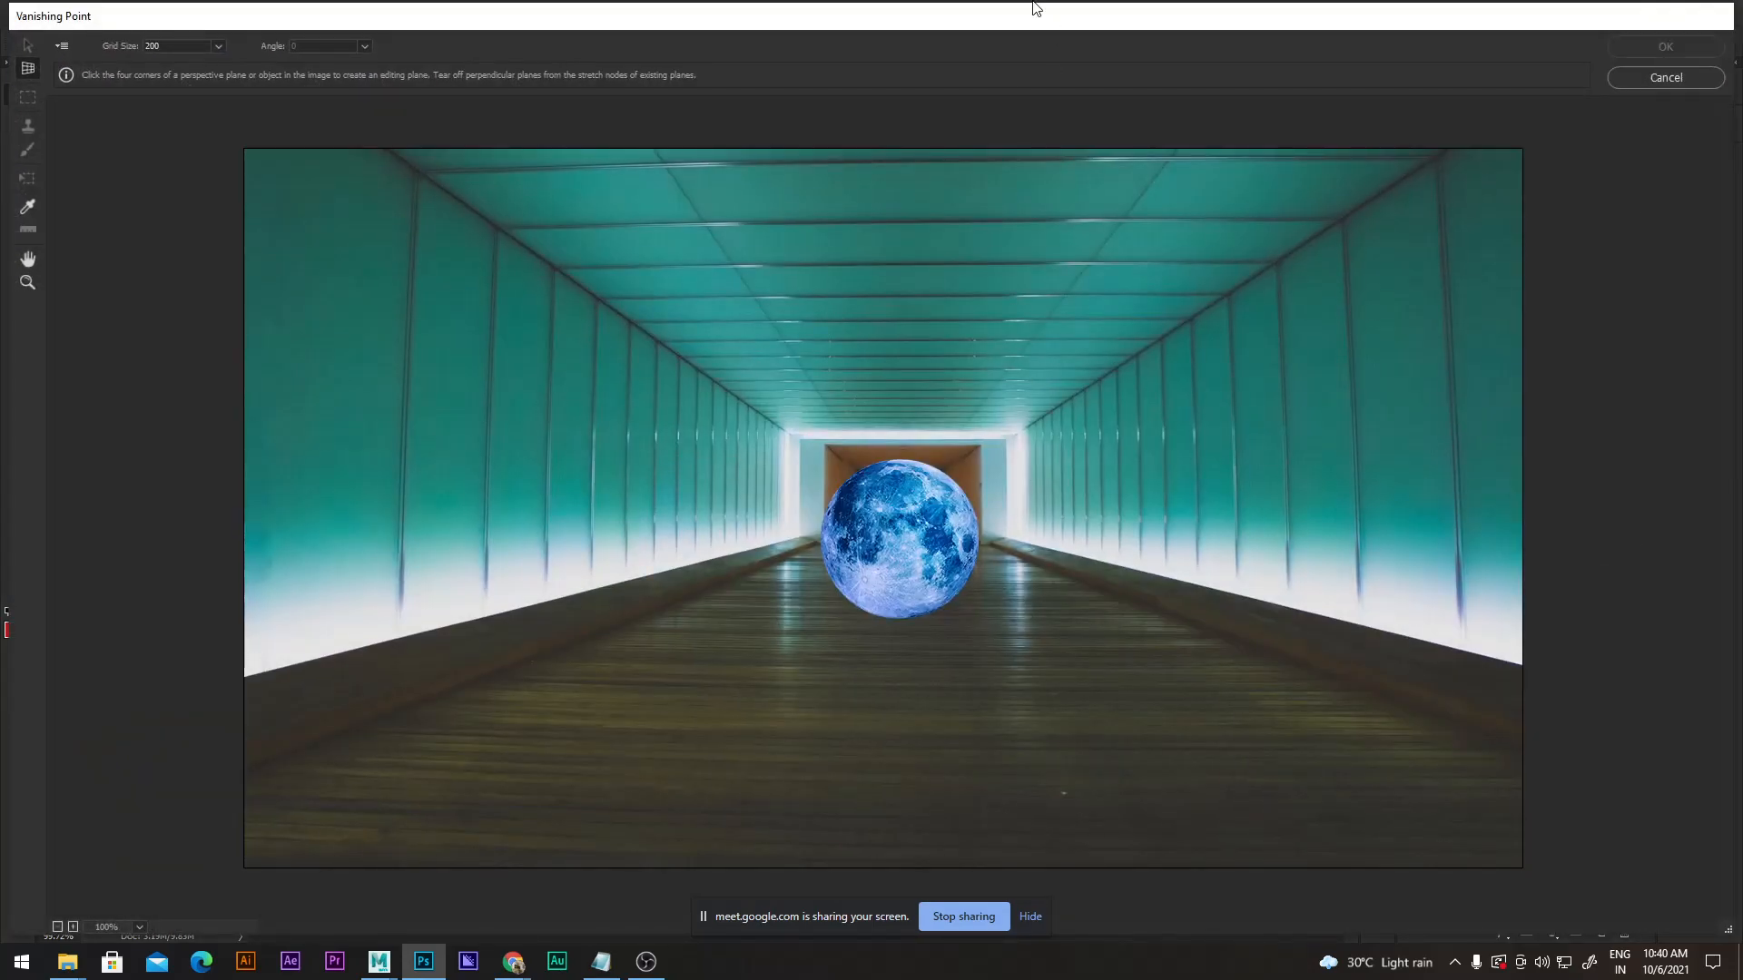
mouse_move(950, 16)
mouse_down()
mouse_move(926, 334)
mouse_move(933, 79)
mouse_move(961, 32)
mouse_move(939, 16)
mouse_up()
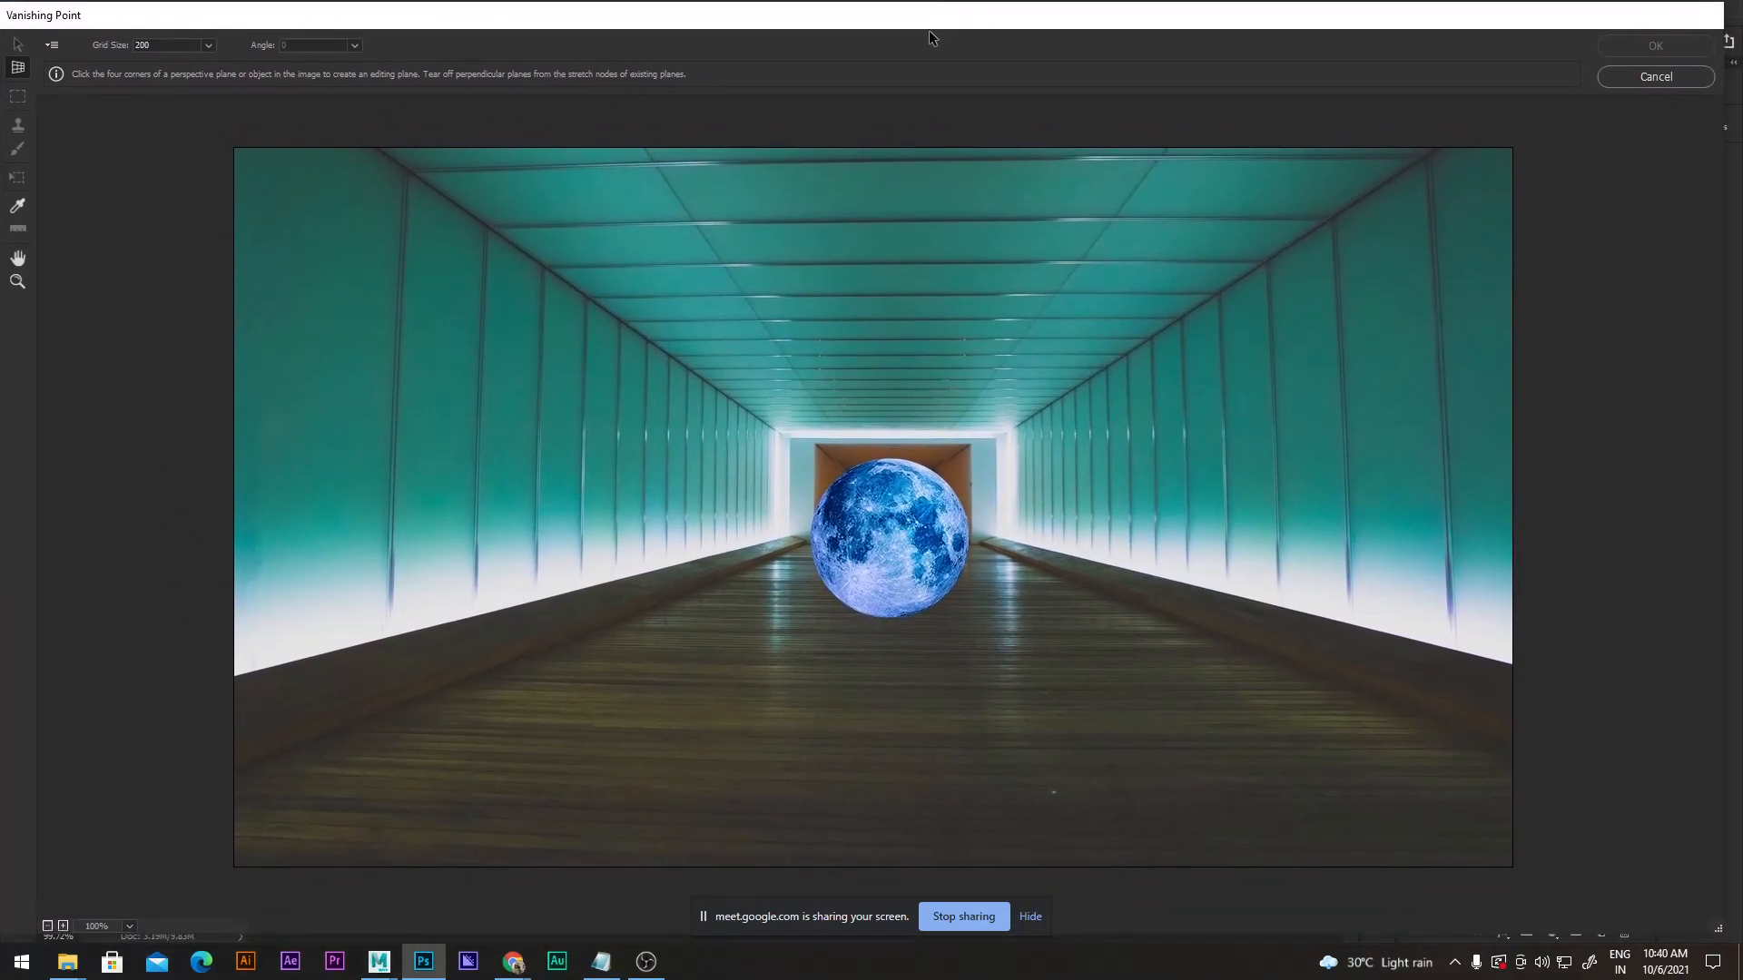
click(127, 926)
click(136, 898)
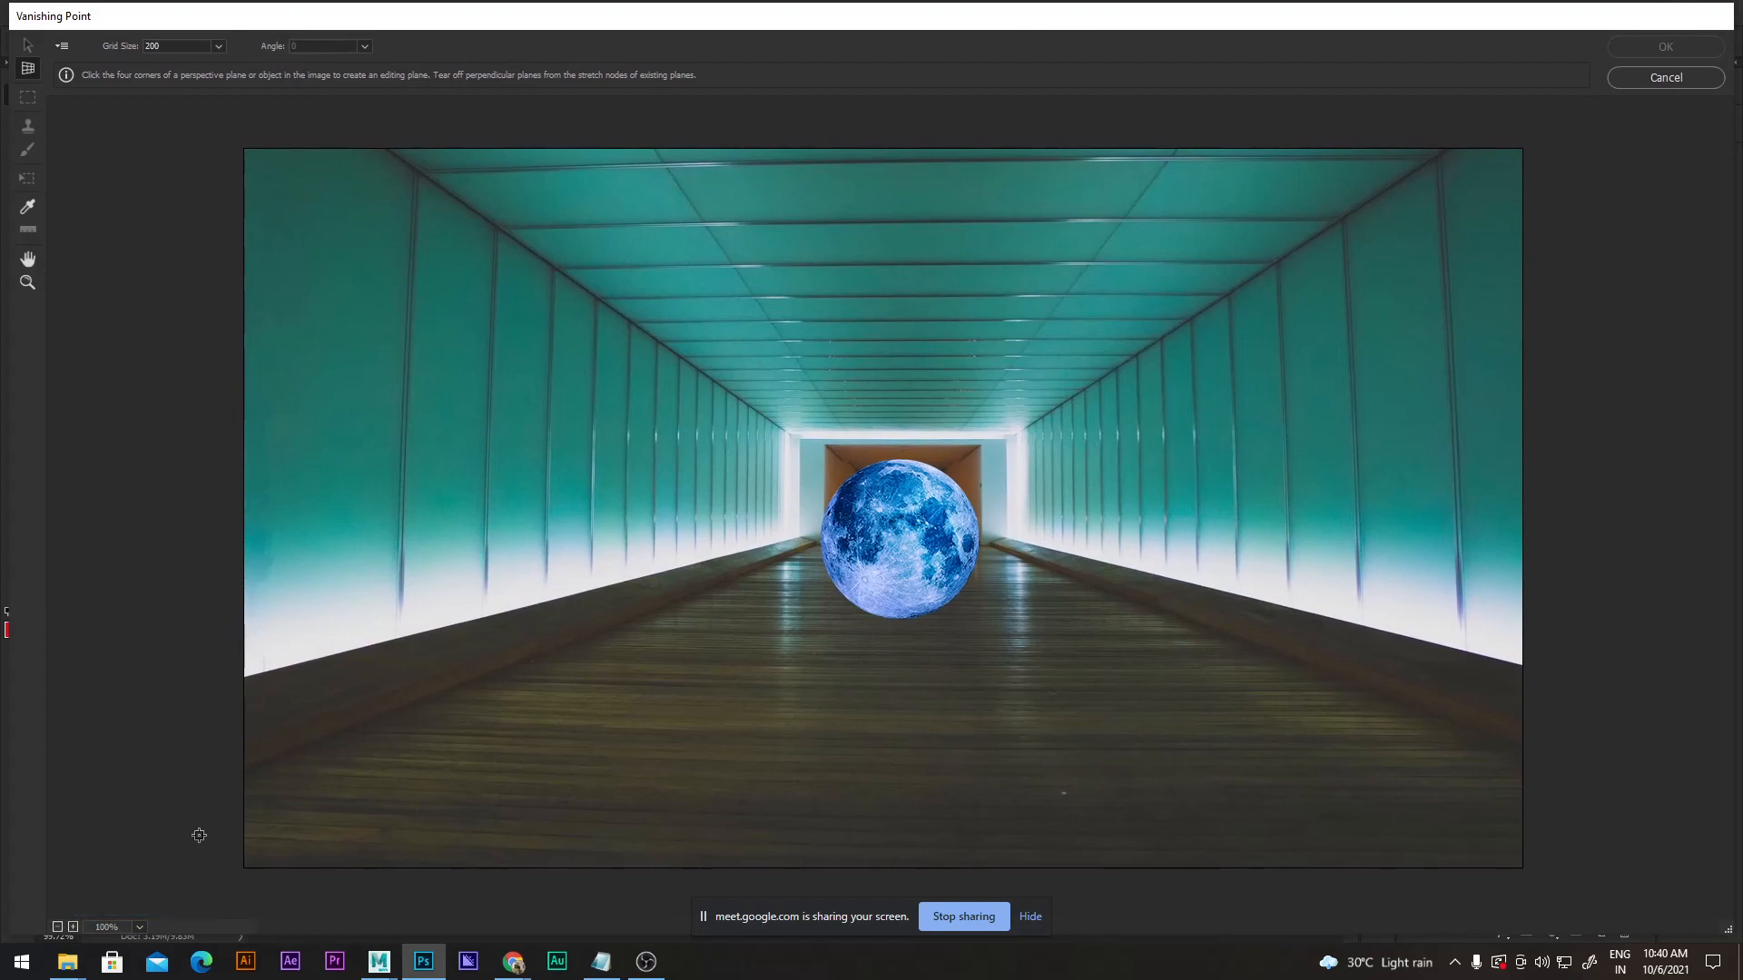
click(1030, 917)
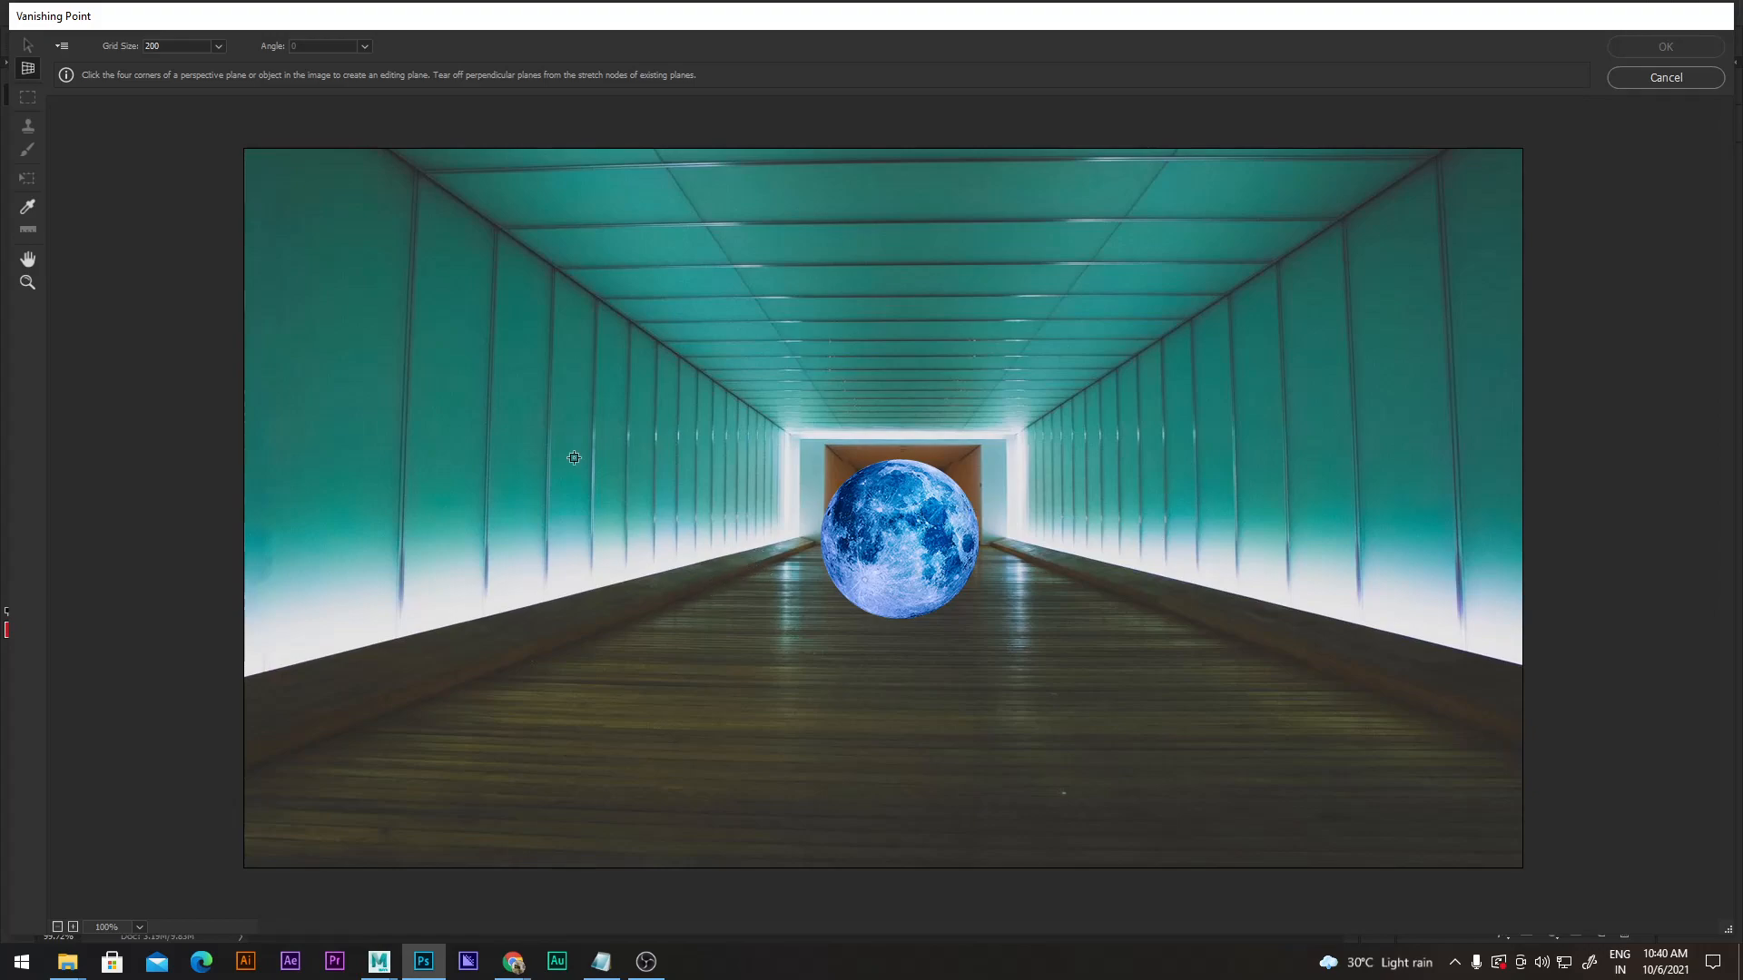
click(1638, 78)
Load the moon's outline as a selection from the smart object layer.
click(1533, 683)
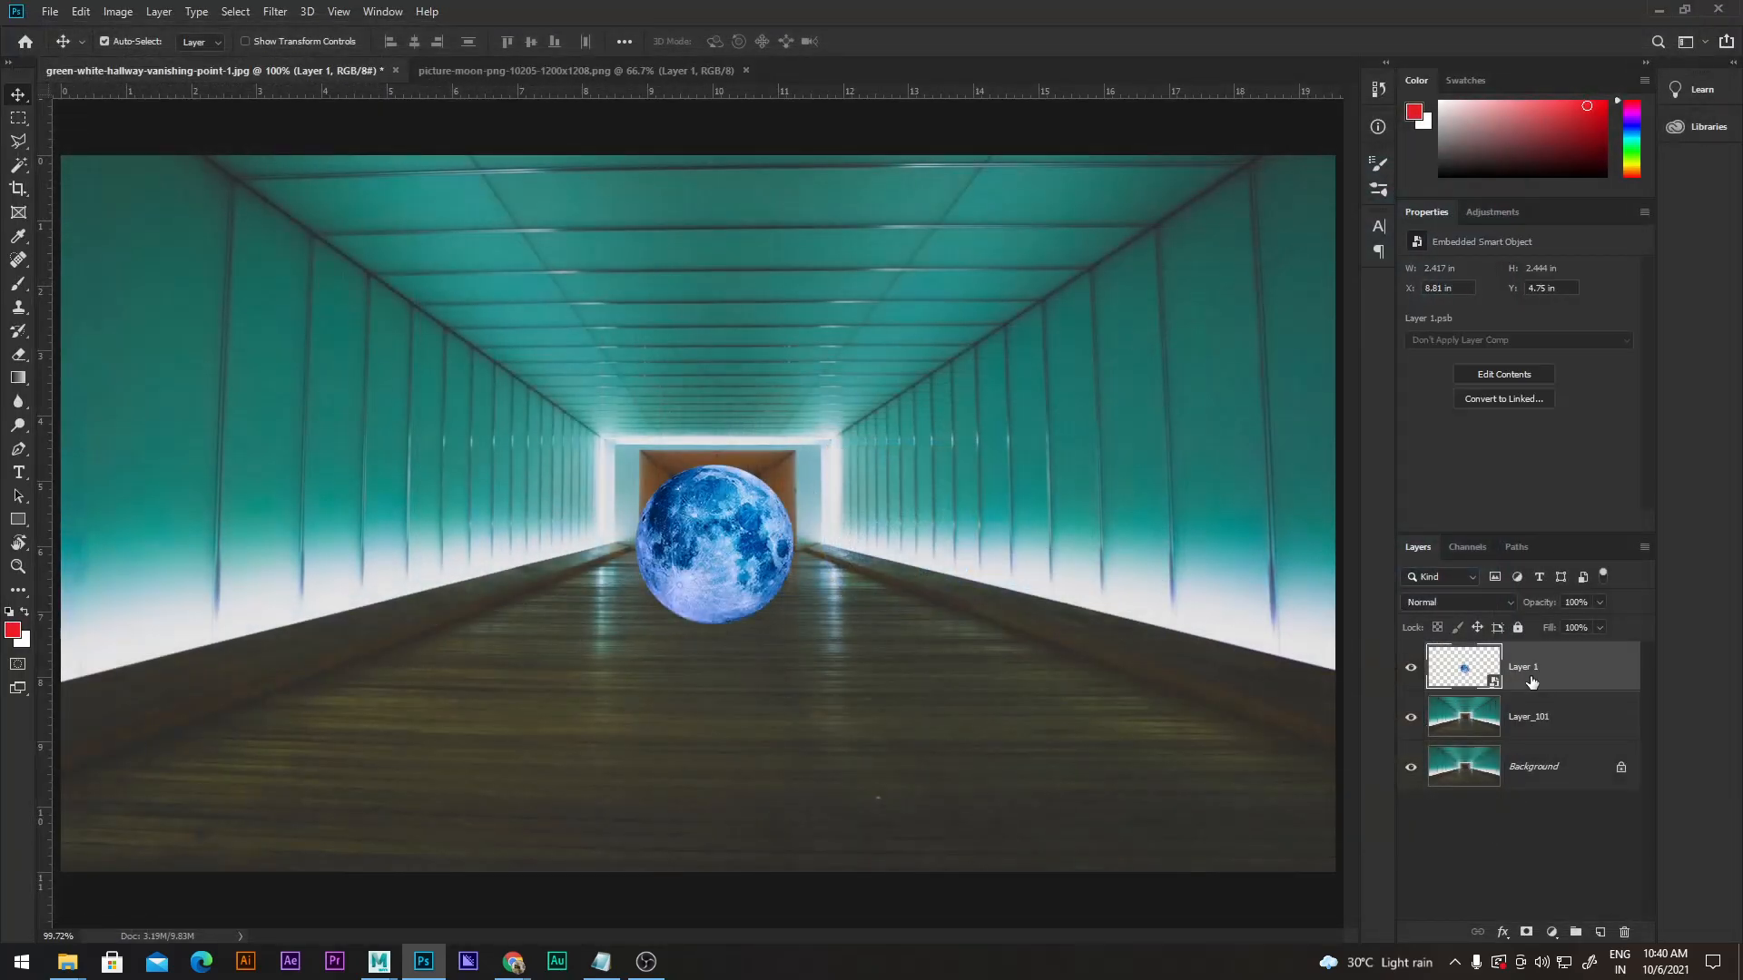
ctrl+click(1453, 676)
scroll(711, 548, up, 5)
scroll(849, 543, down, 3)
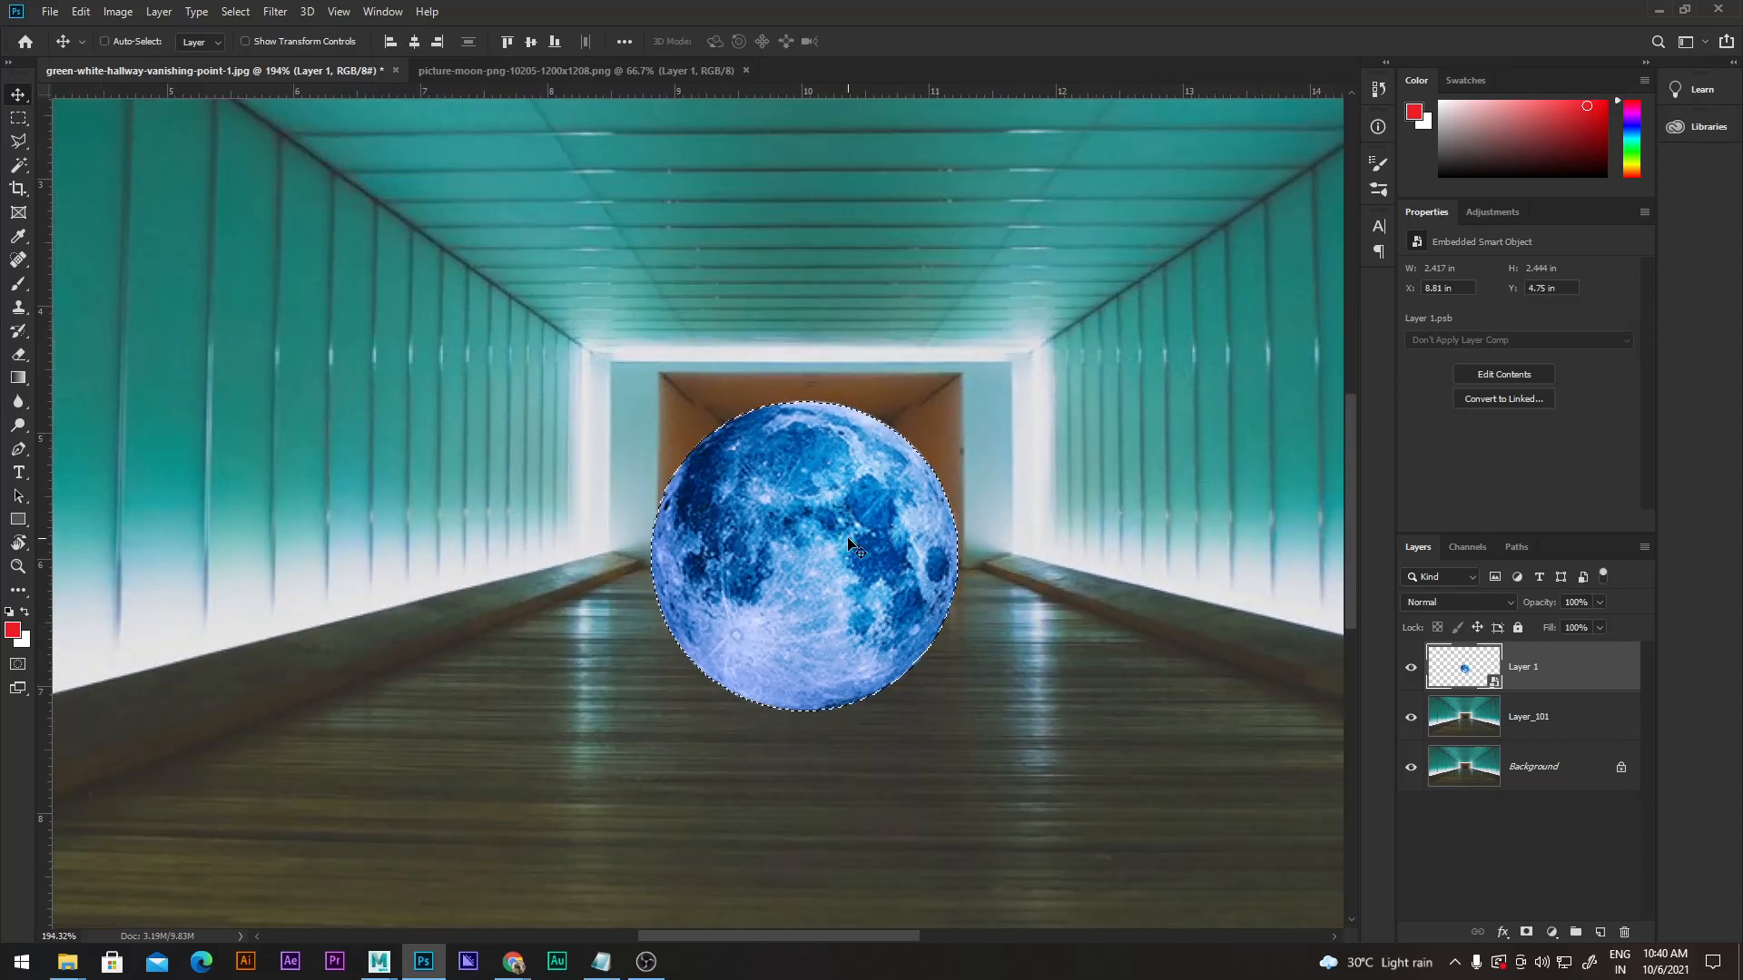
scroll(848, 543, down, 3)
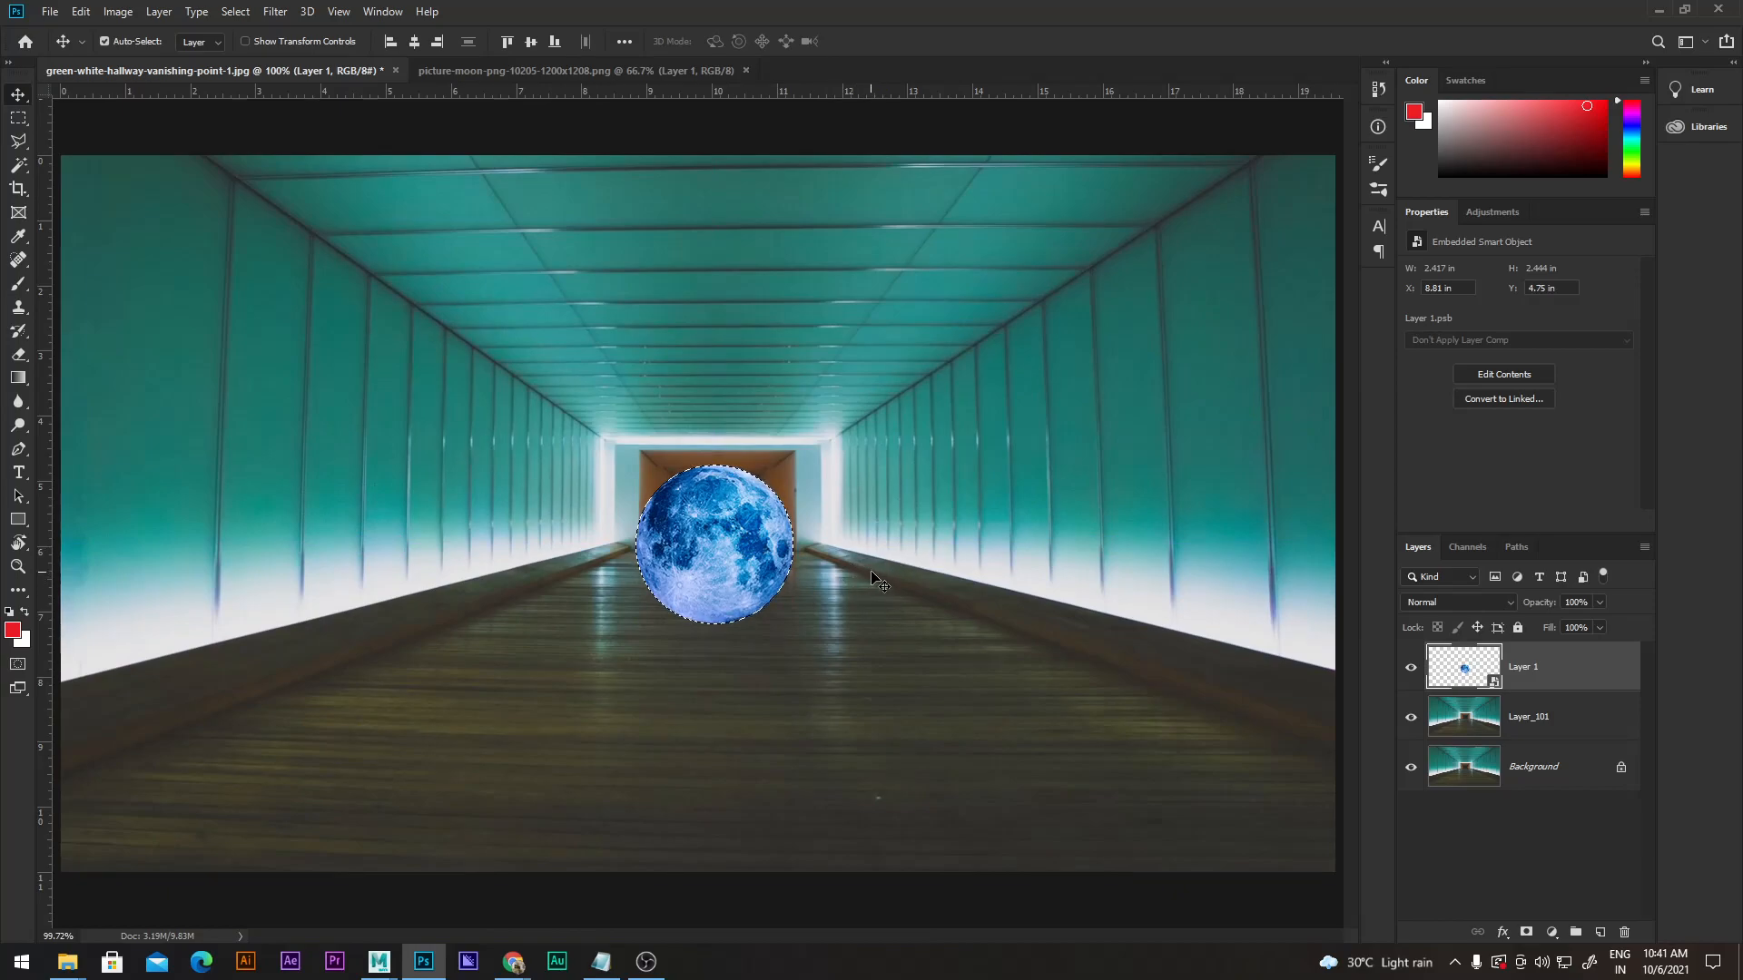
Try copying the selected moon to a new layer and undo the copy.
key(ctrl)
key(ctrl)
key(ctrl+j)
key(ctrl+z)
key(ctrl+j)
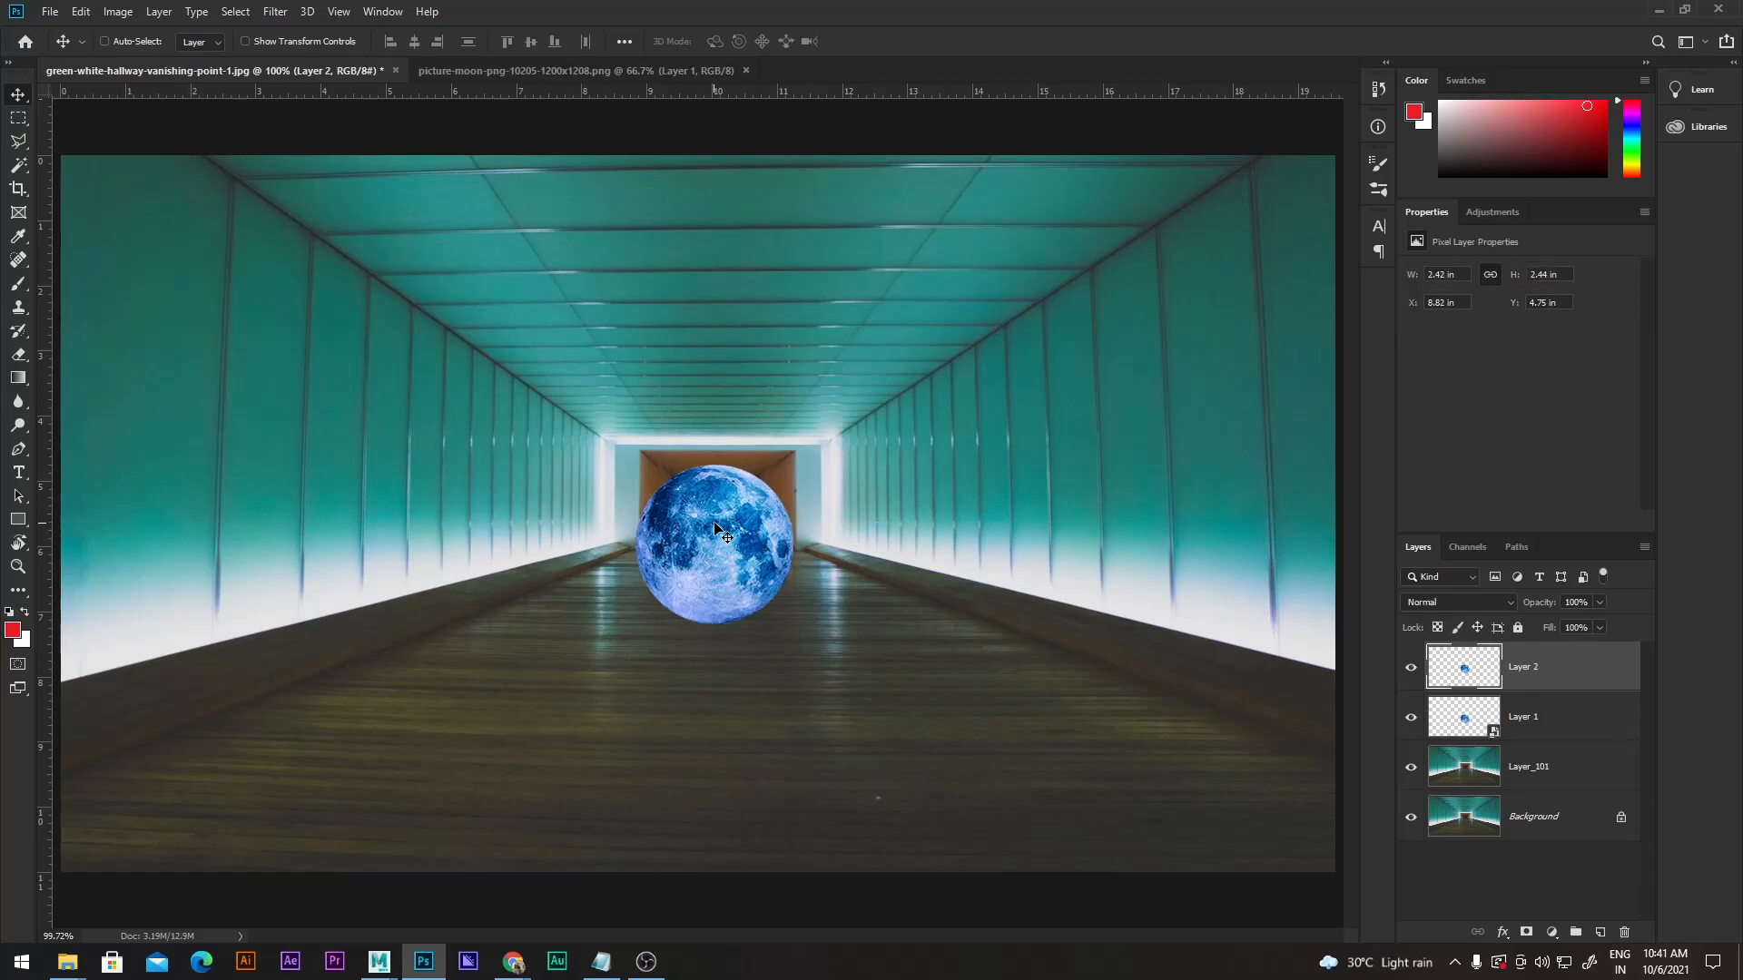
key(ctrl+z)
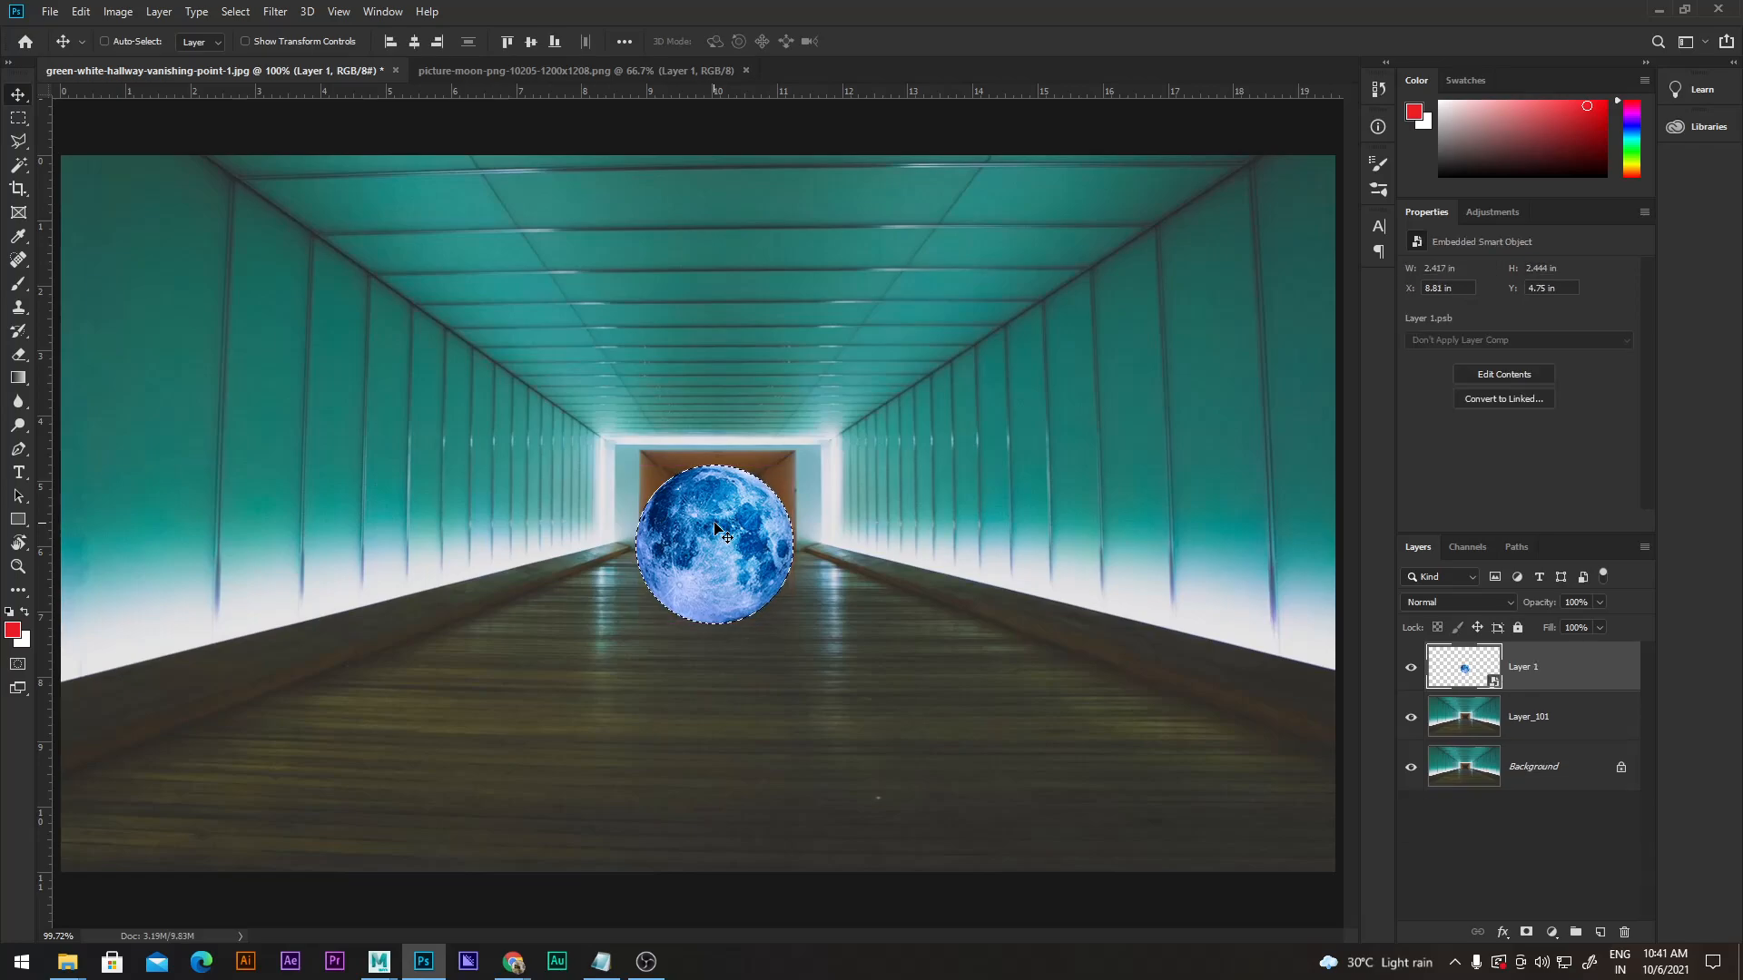
key(ctrl+shift+x)
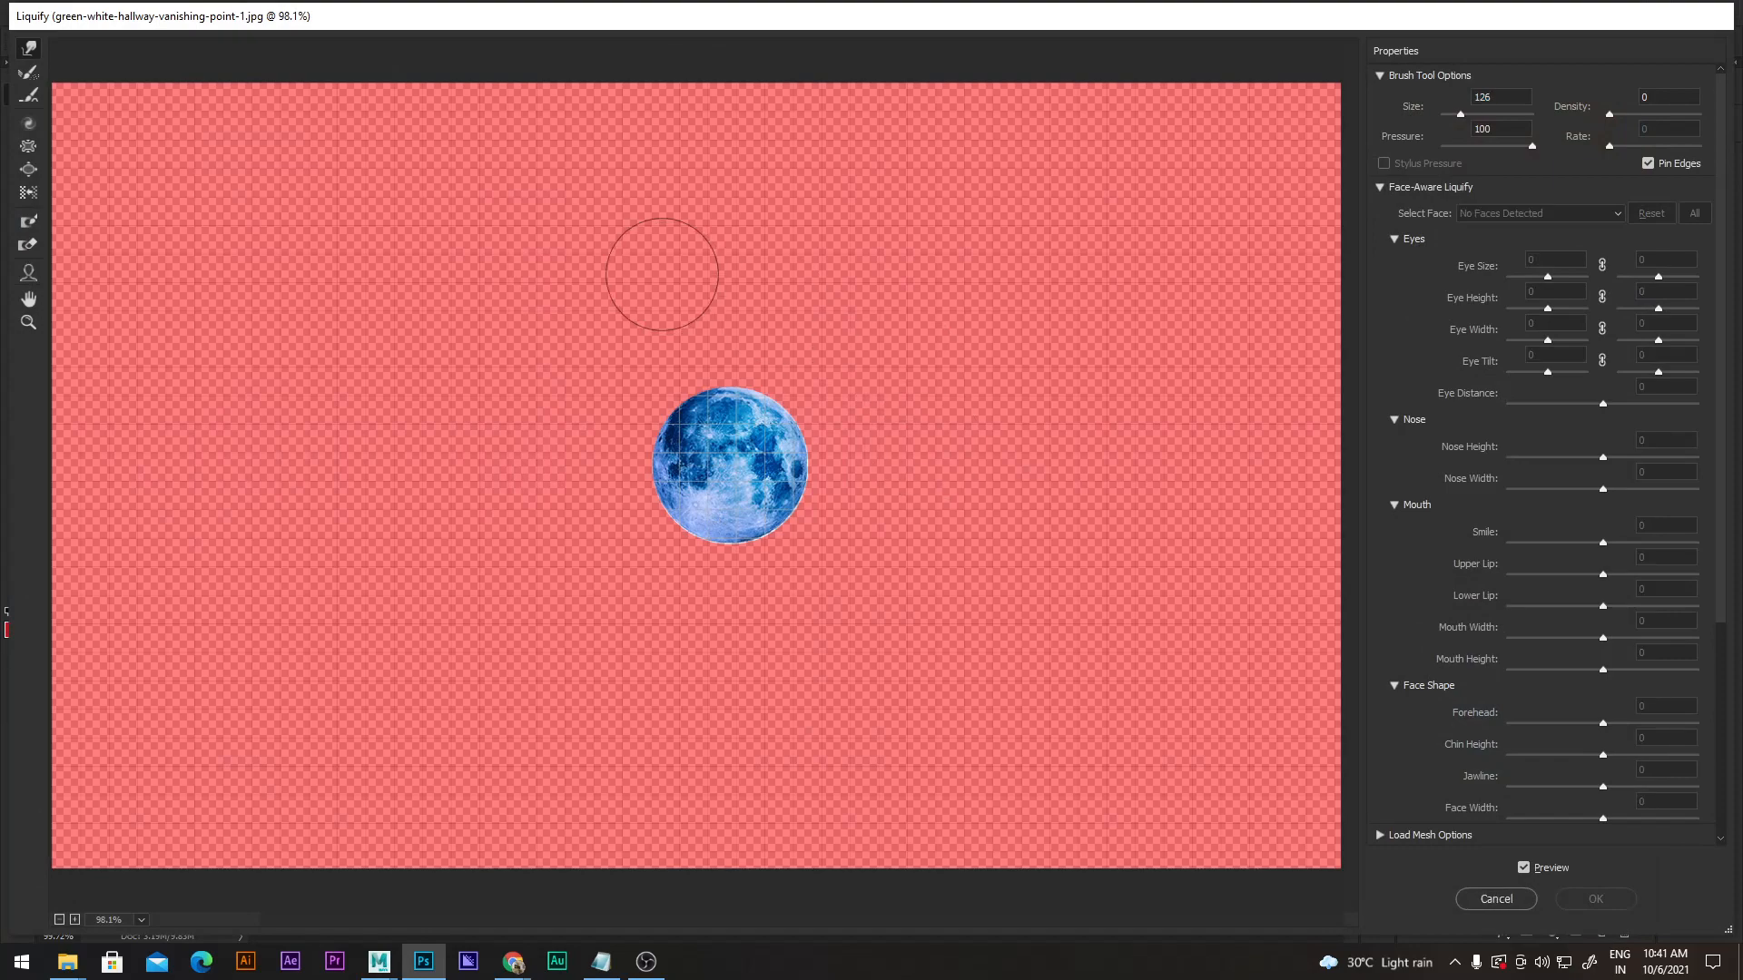
click(1495, 897)
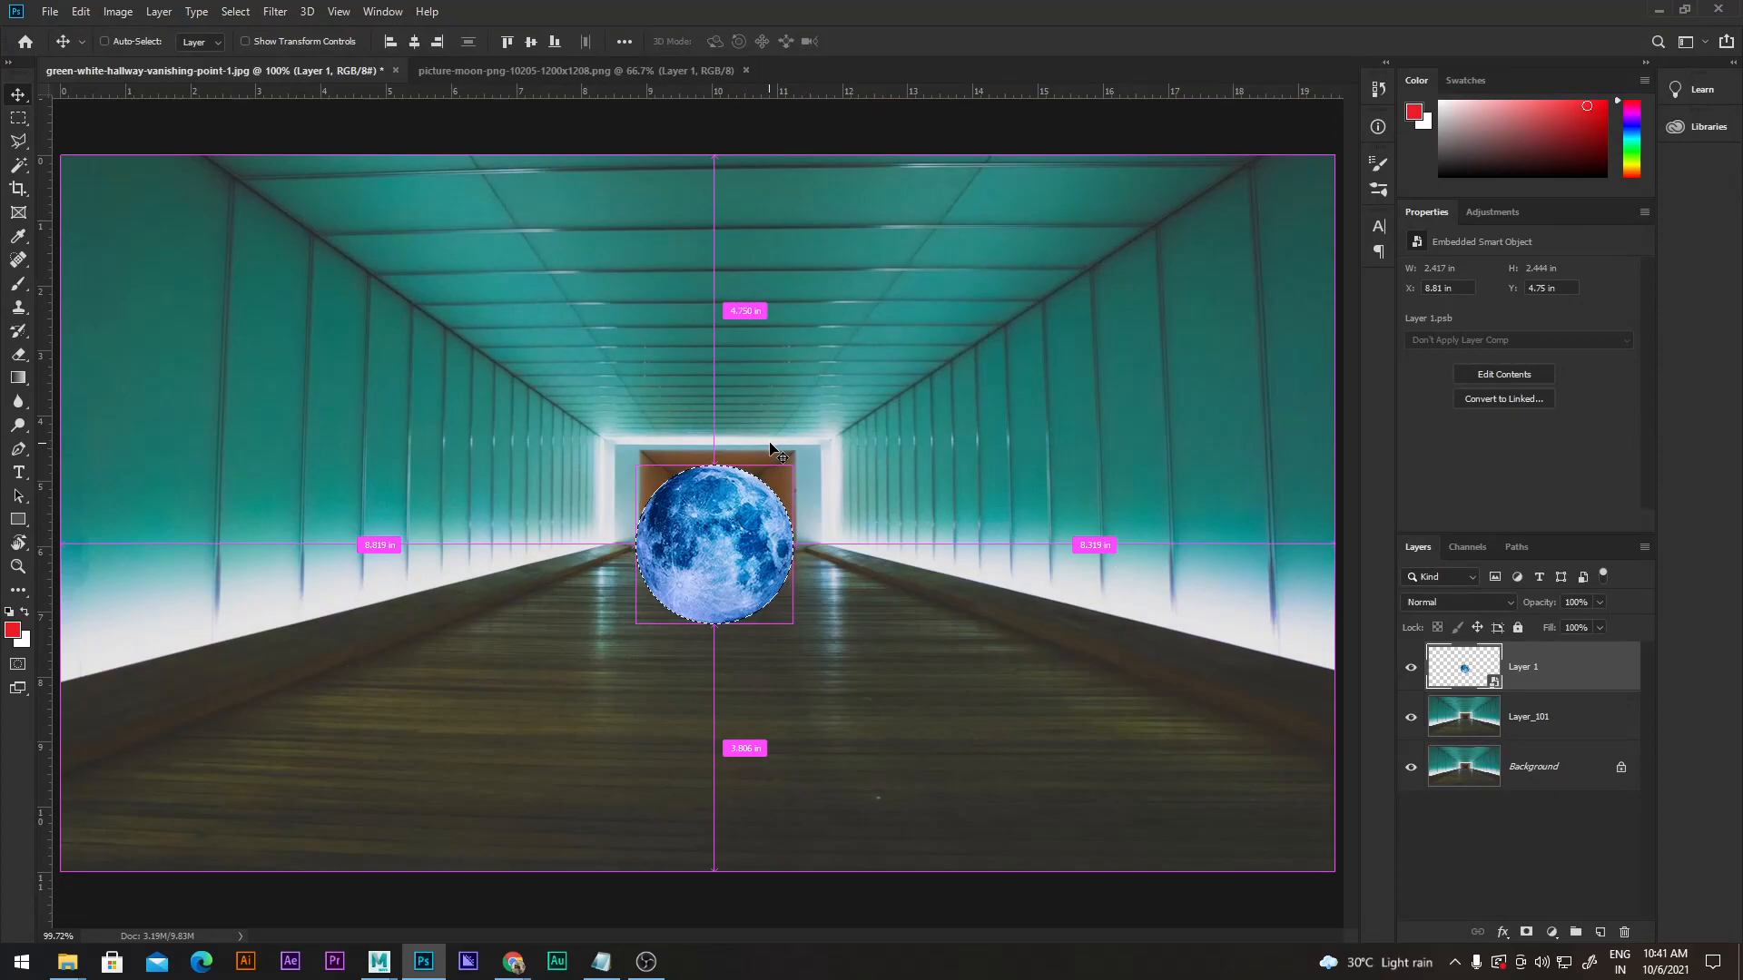
key(x)
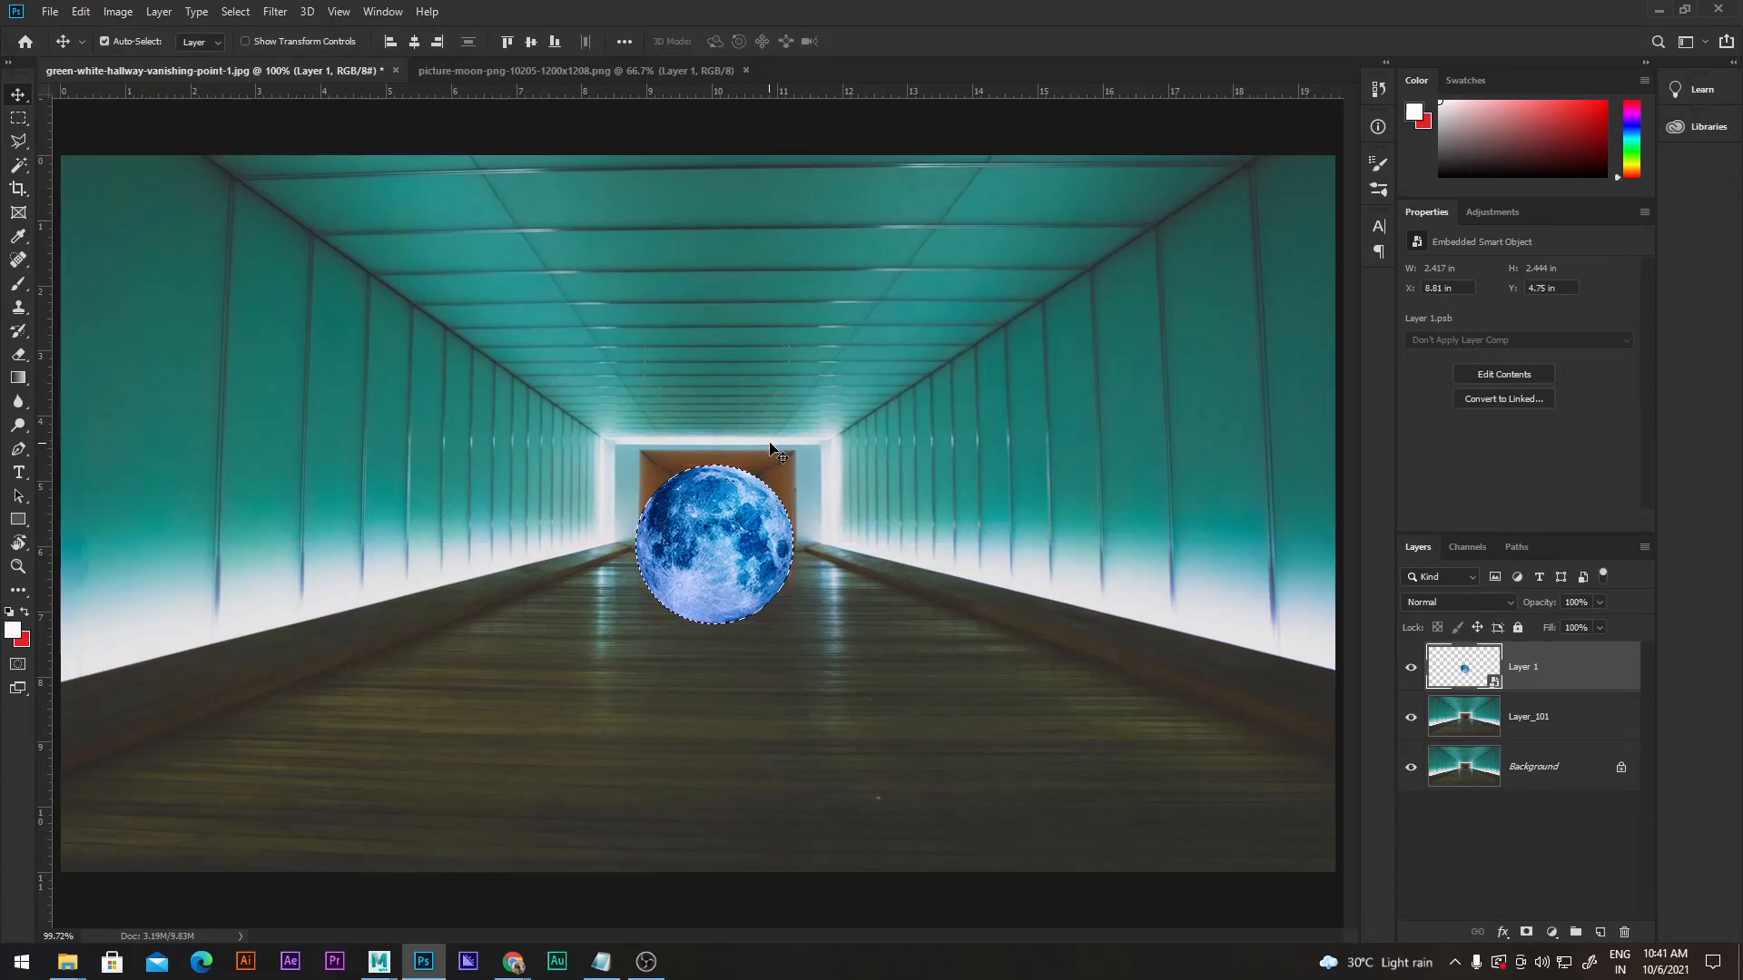
key(x)
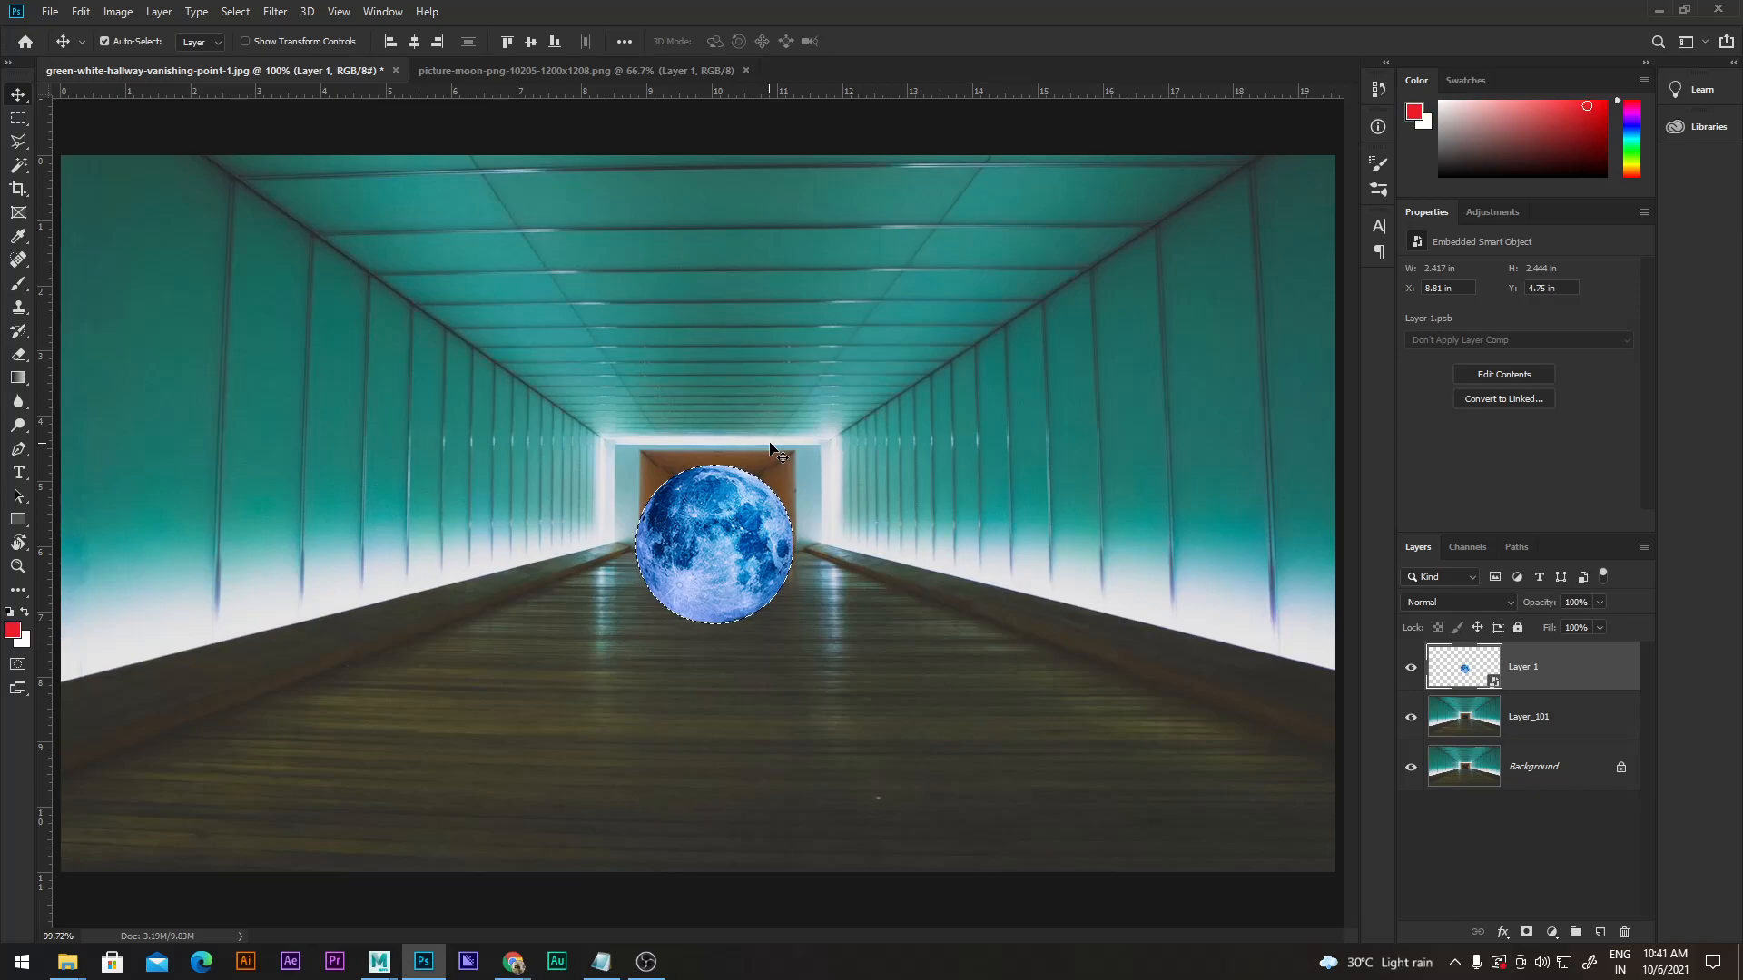
key(ctrl)
key(shift+ctrl+x)
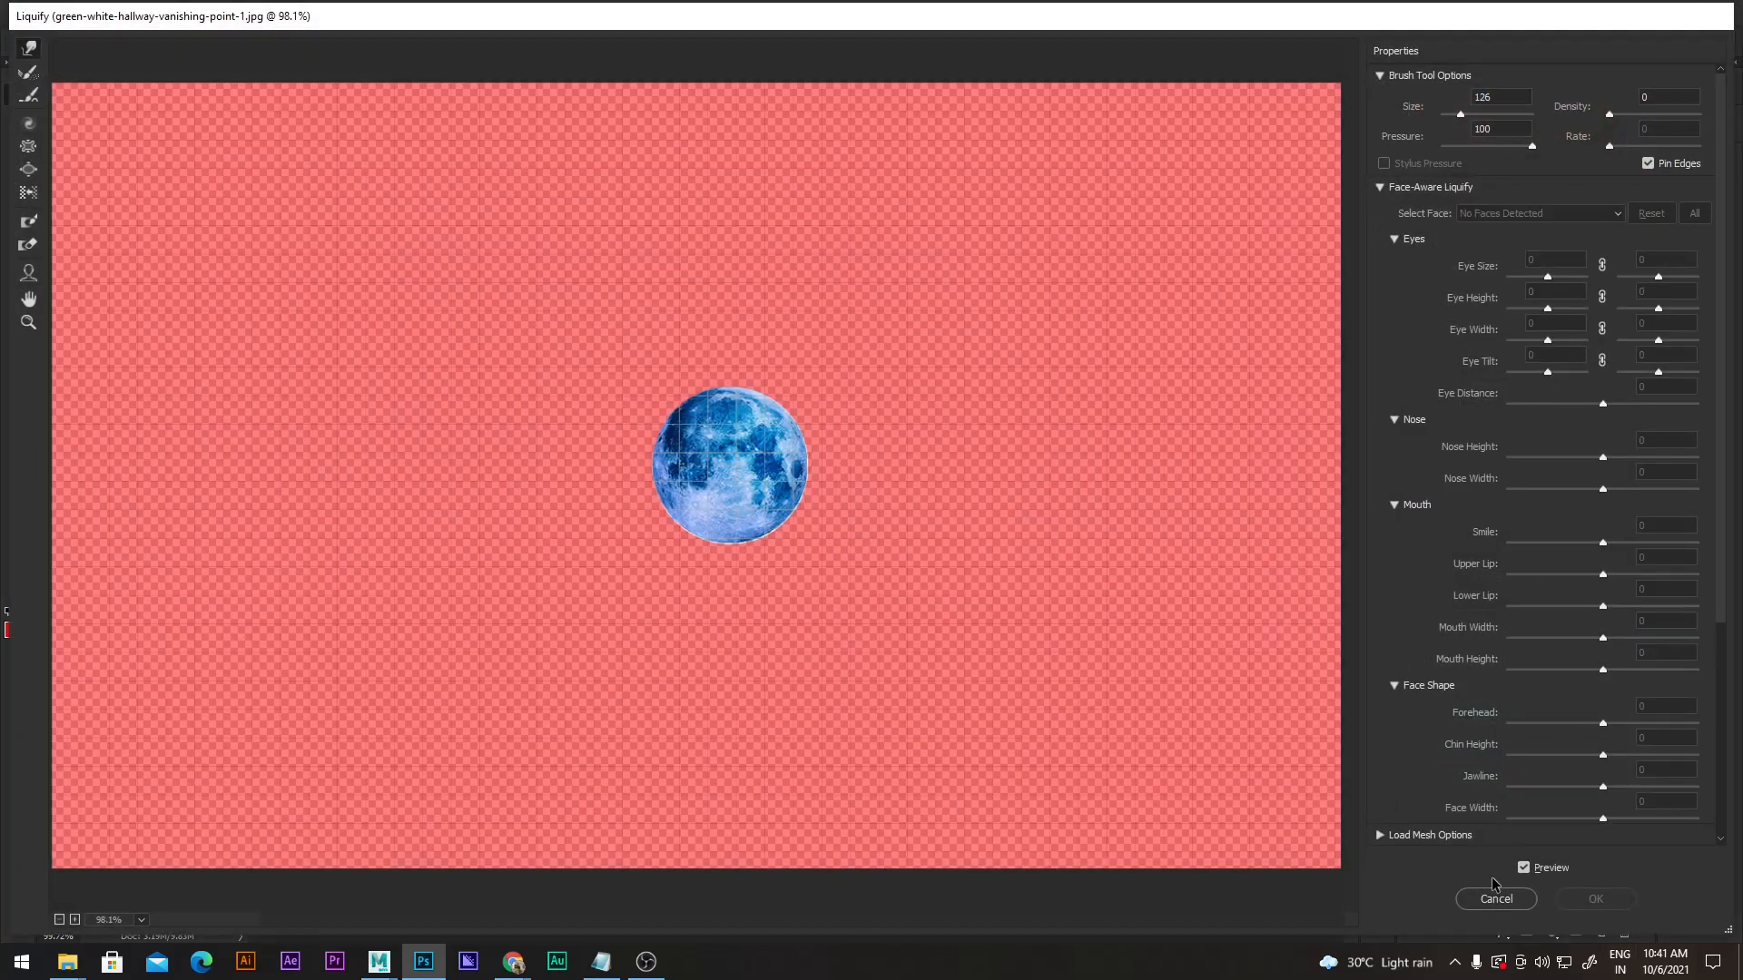
click(1496, 899)
Try rasterizing the moon layer and cutting the moon out of it, and undo back to the smart object.
right_click(1593, 678)
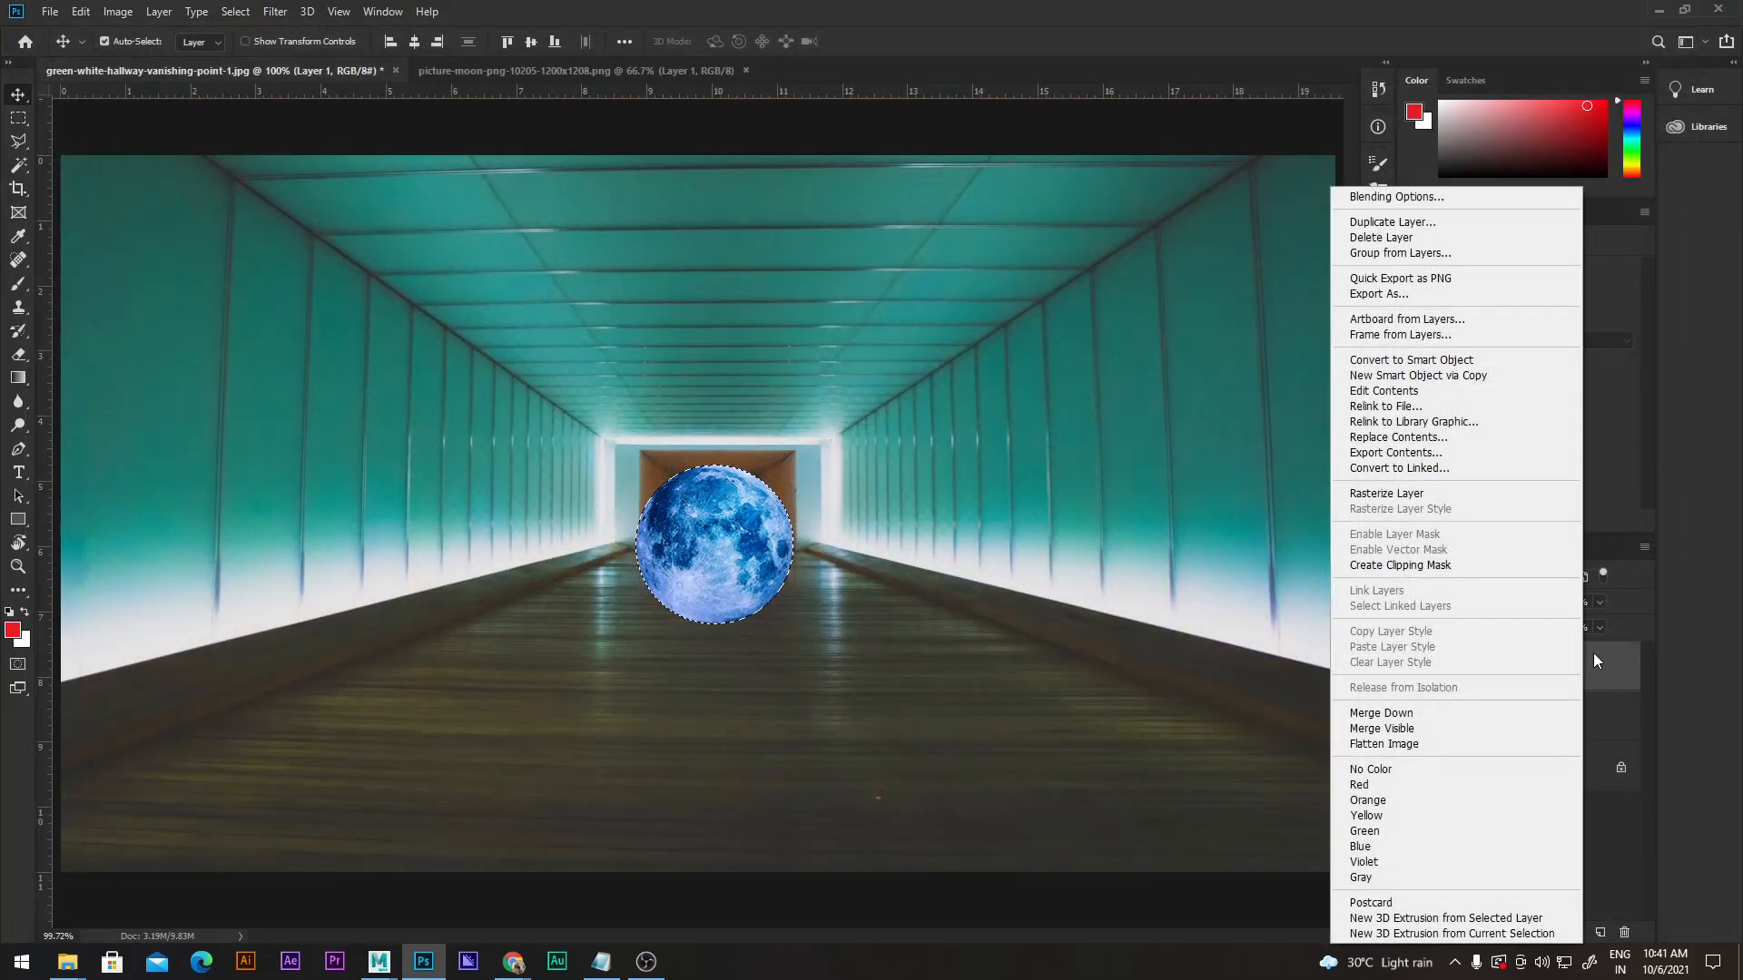
click(1433, 496)
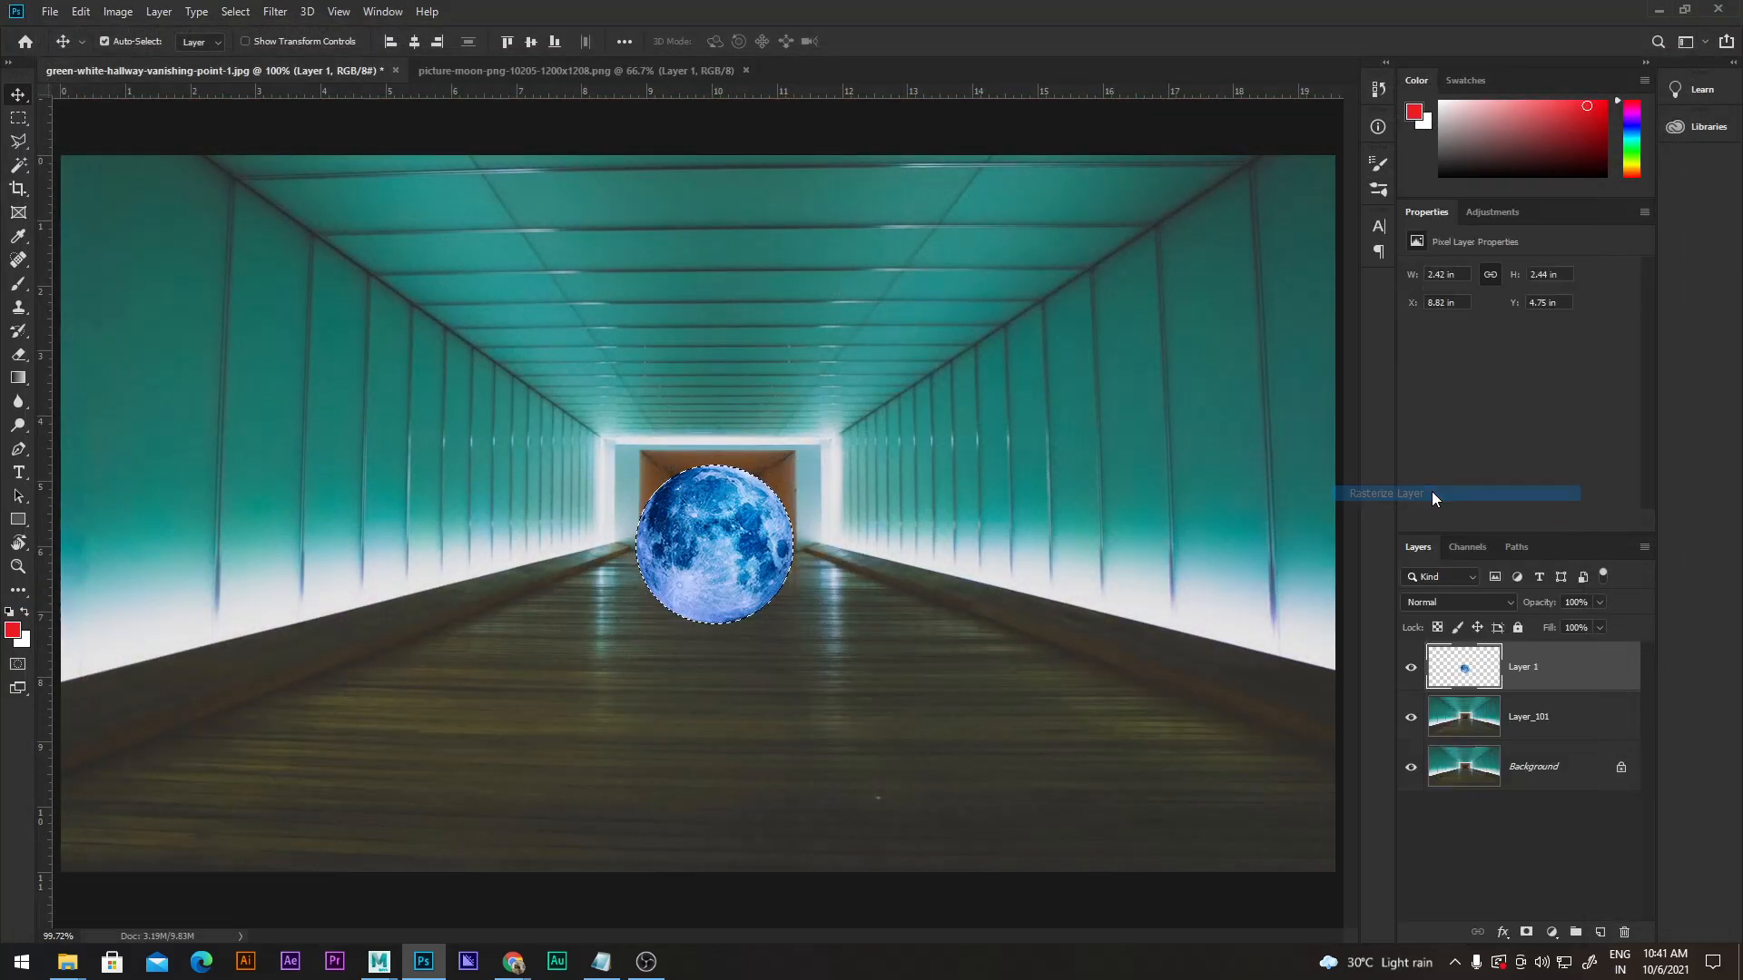
key(ctrl+x)
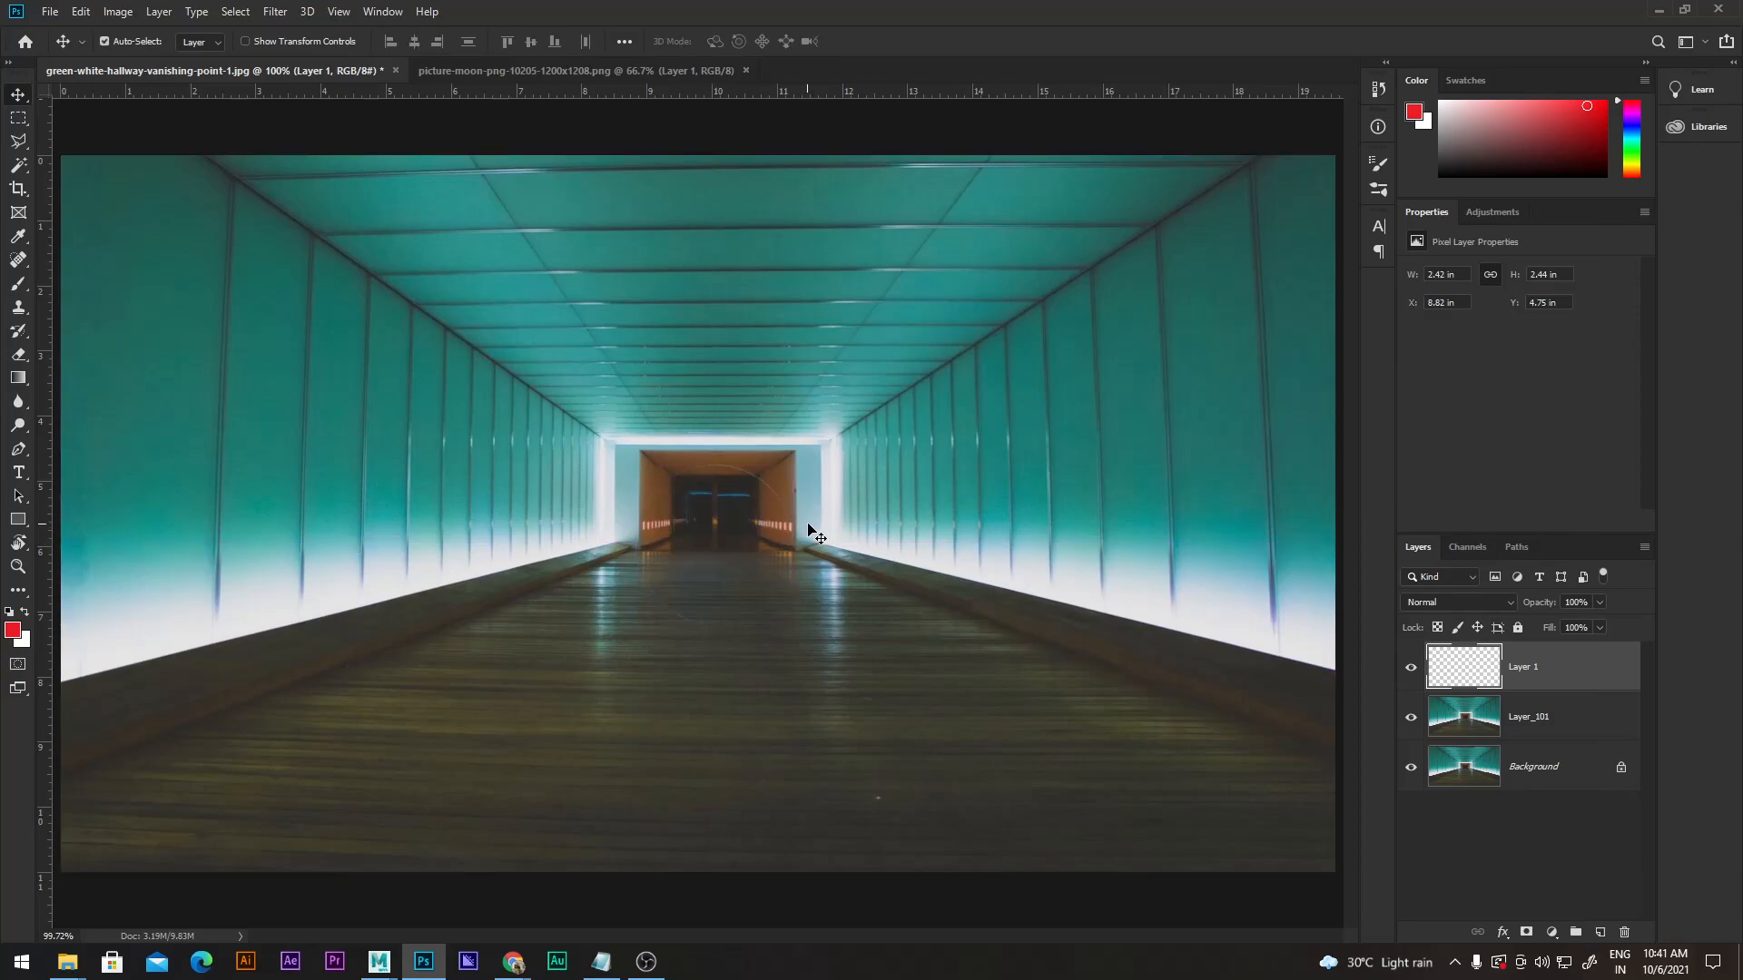
scroll(717, 523, up, 4)
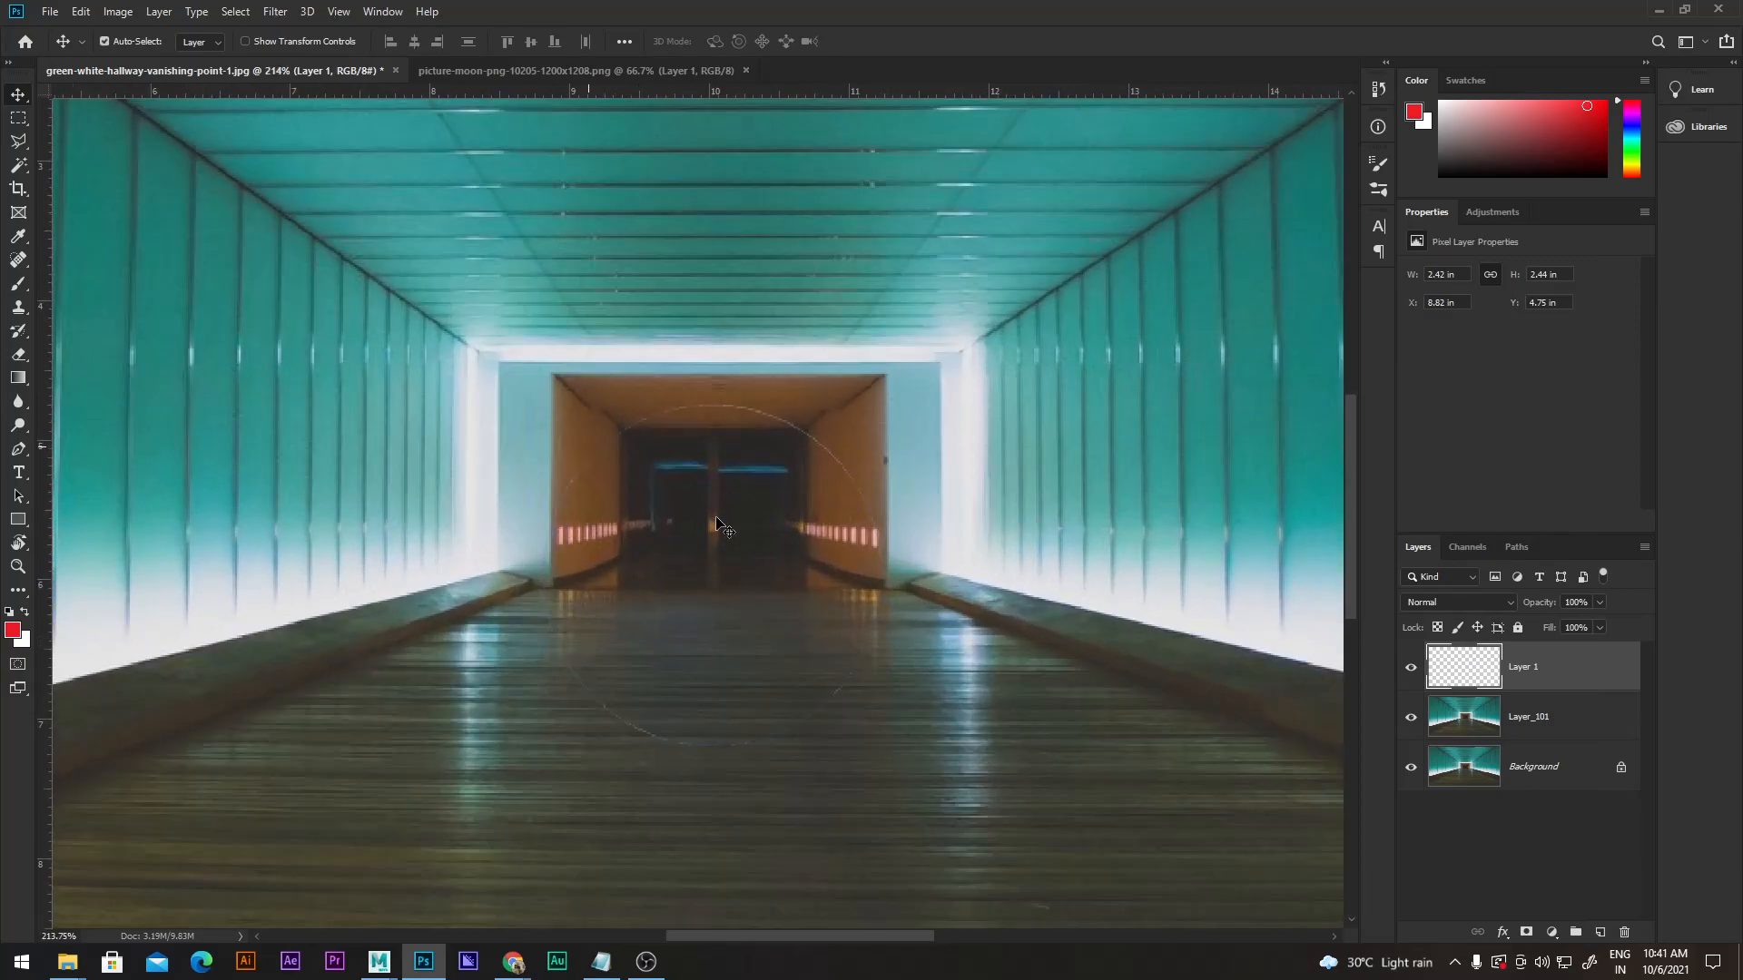
scroll(717, 524, down, 3)
key(ctrl+v)
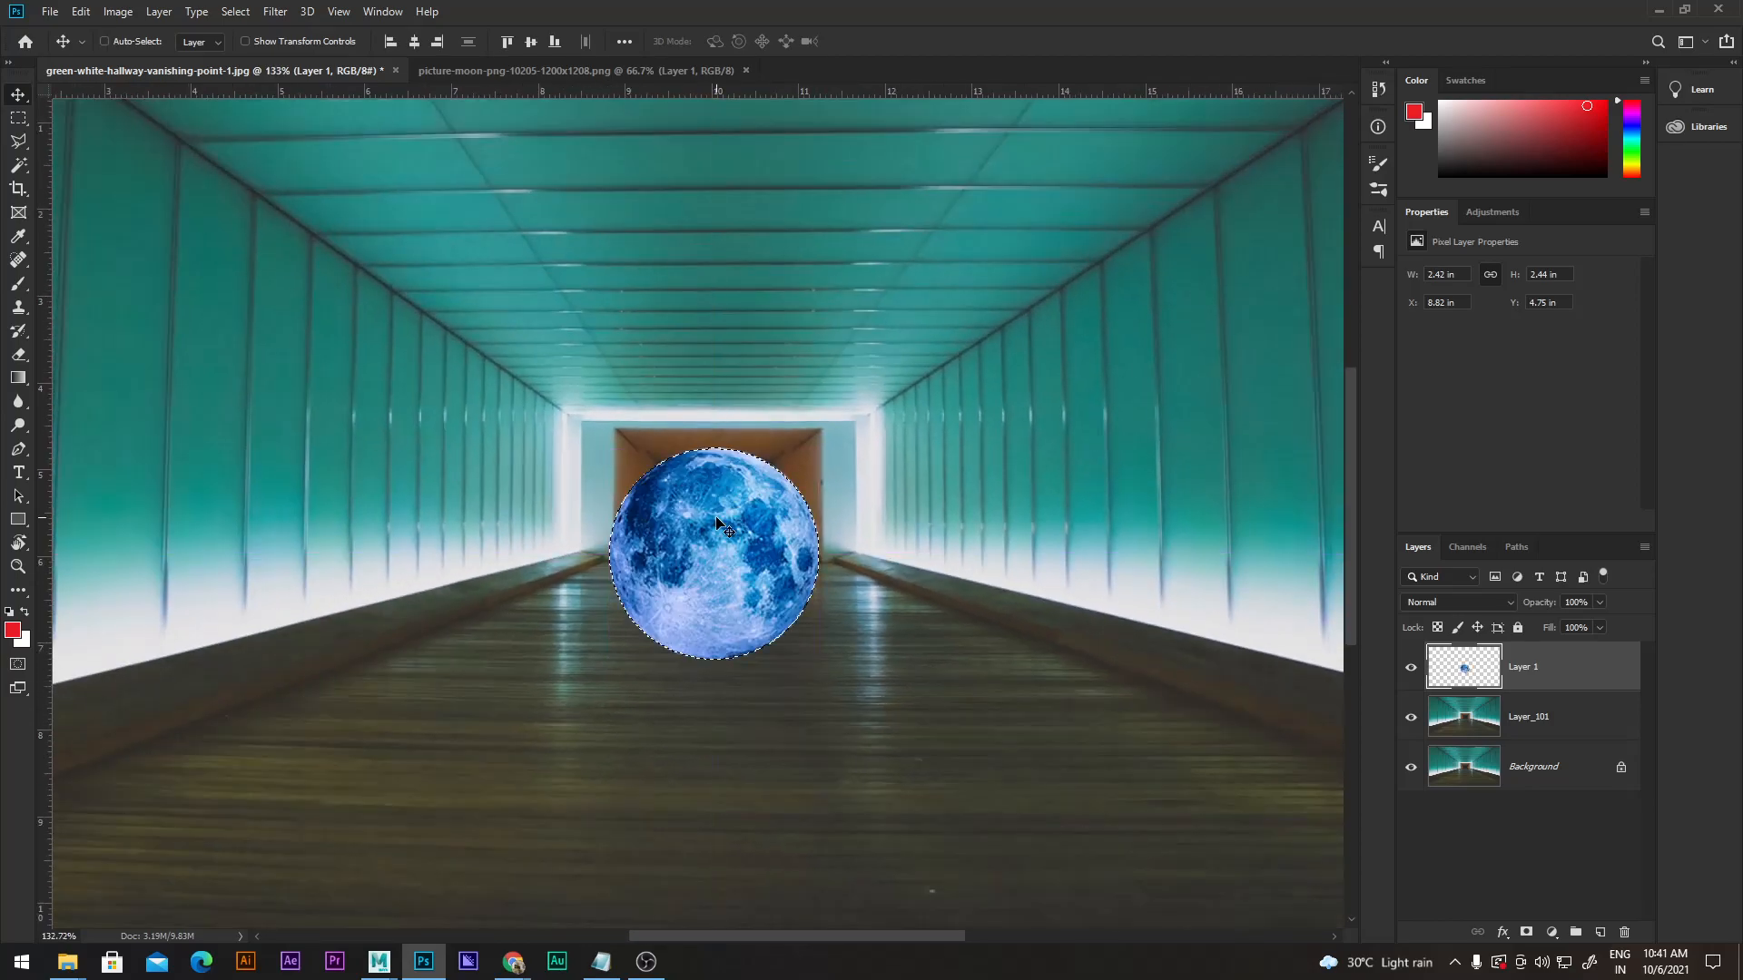
key(ctrl+shift+alt+s)
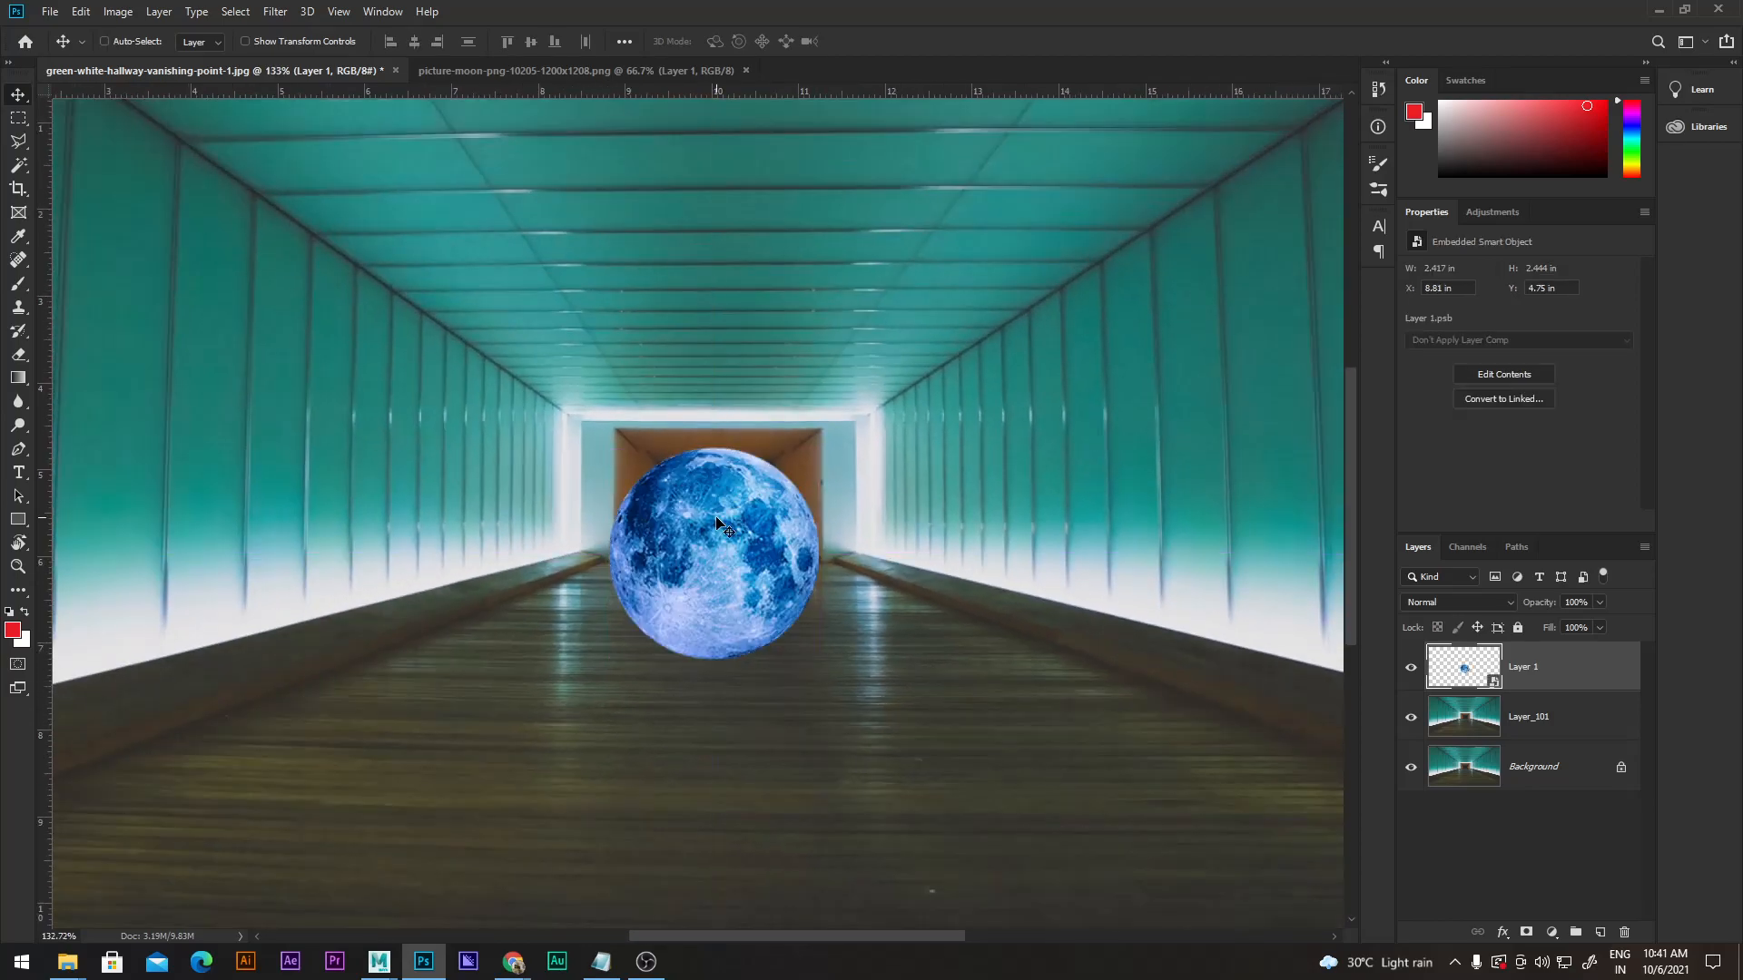
Rasterize the moon layer and cut the moon to the clipboard using its outline as the selection.
right_click(1548, 669)
click(1350, 497)
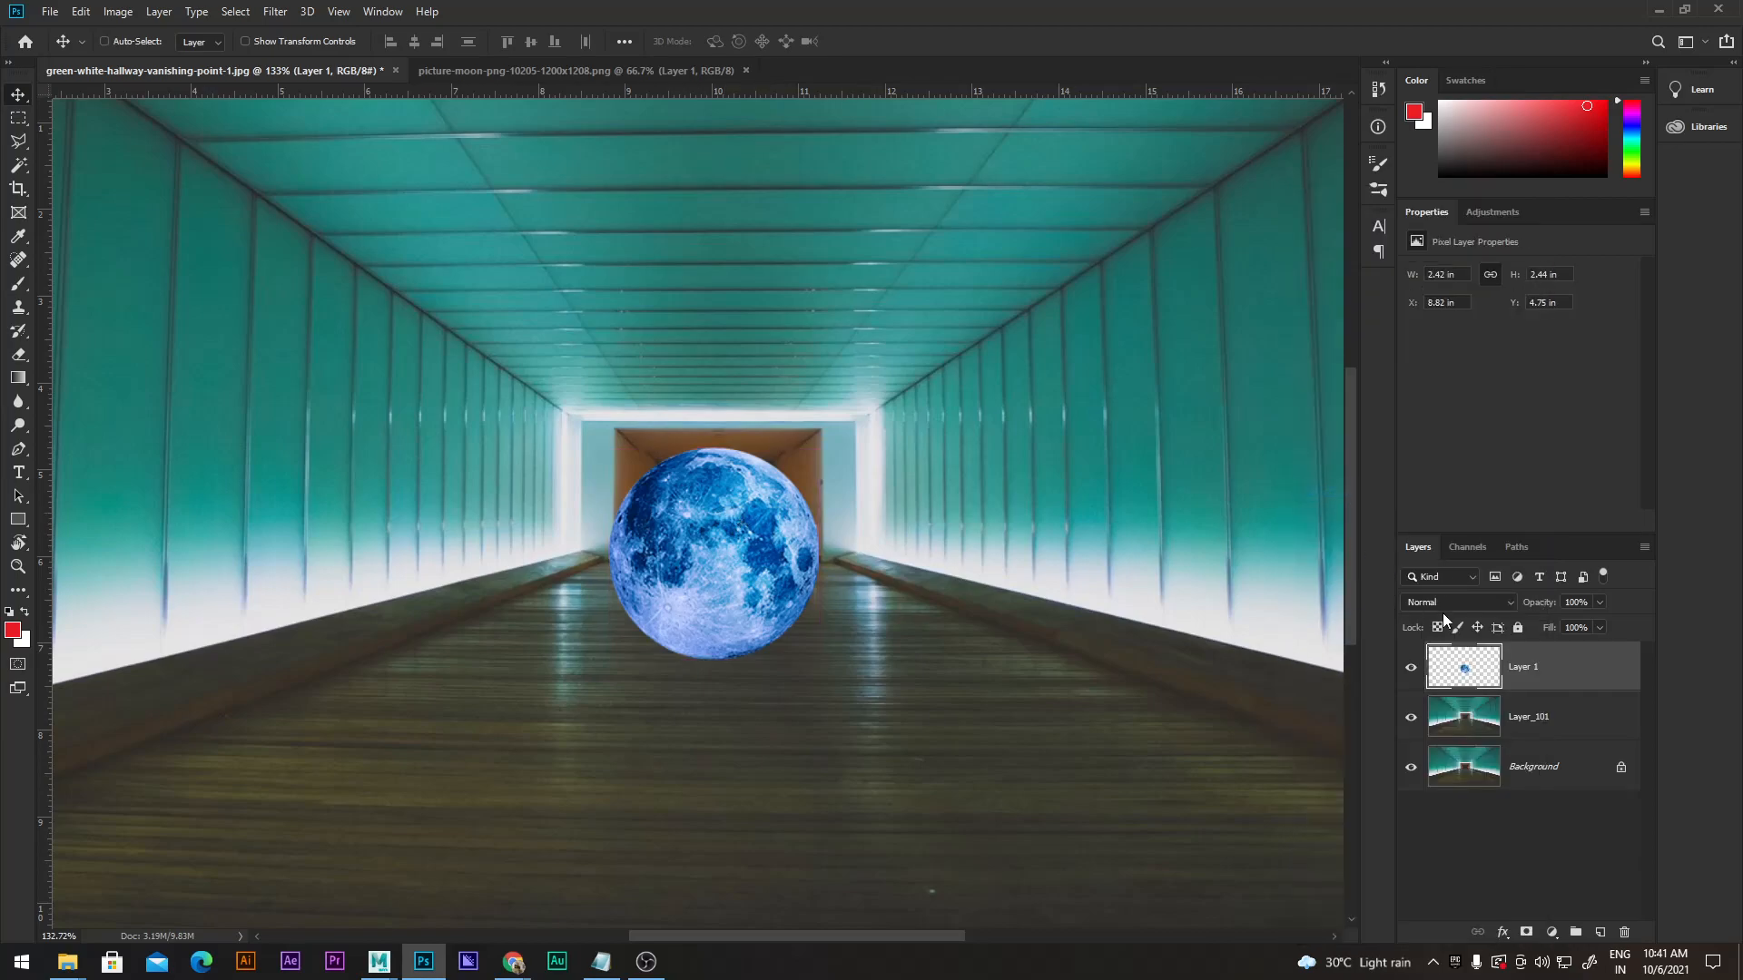
ctrl+click(1463, 672)
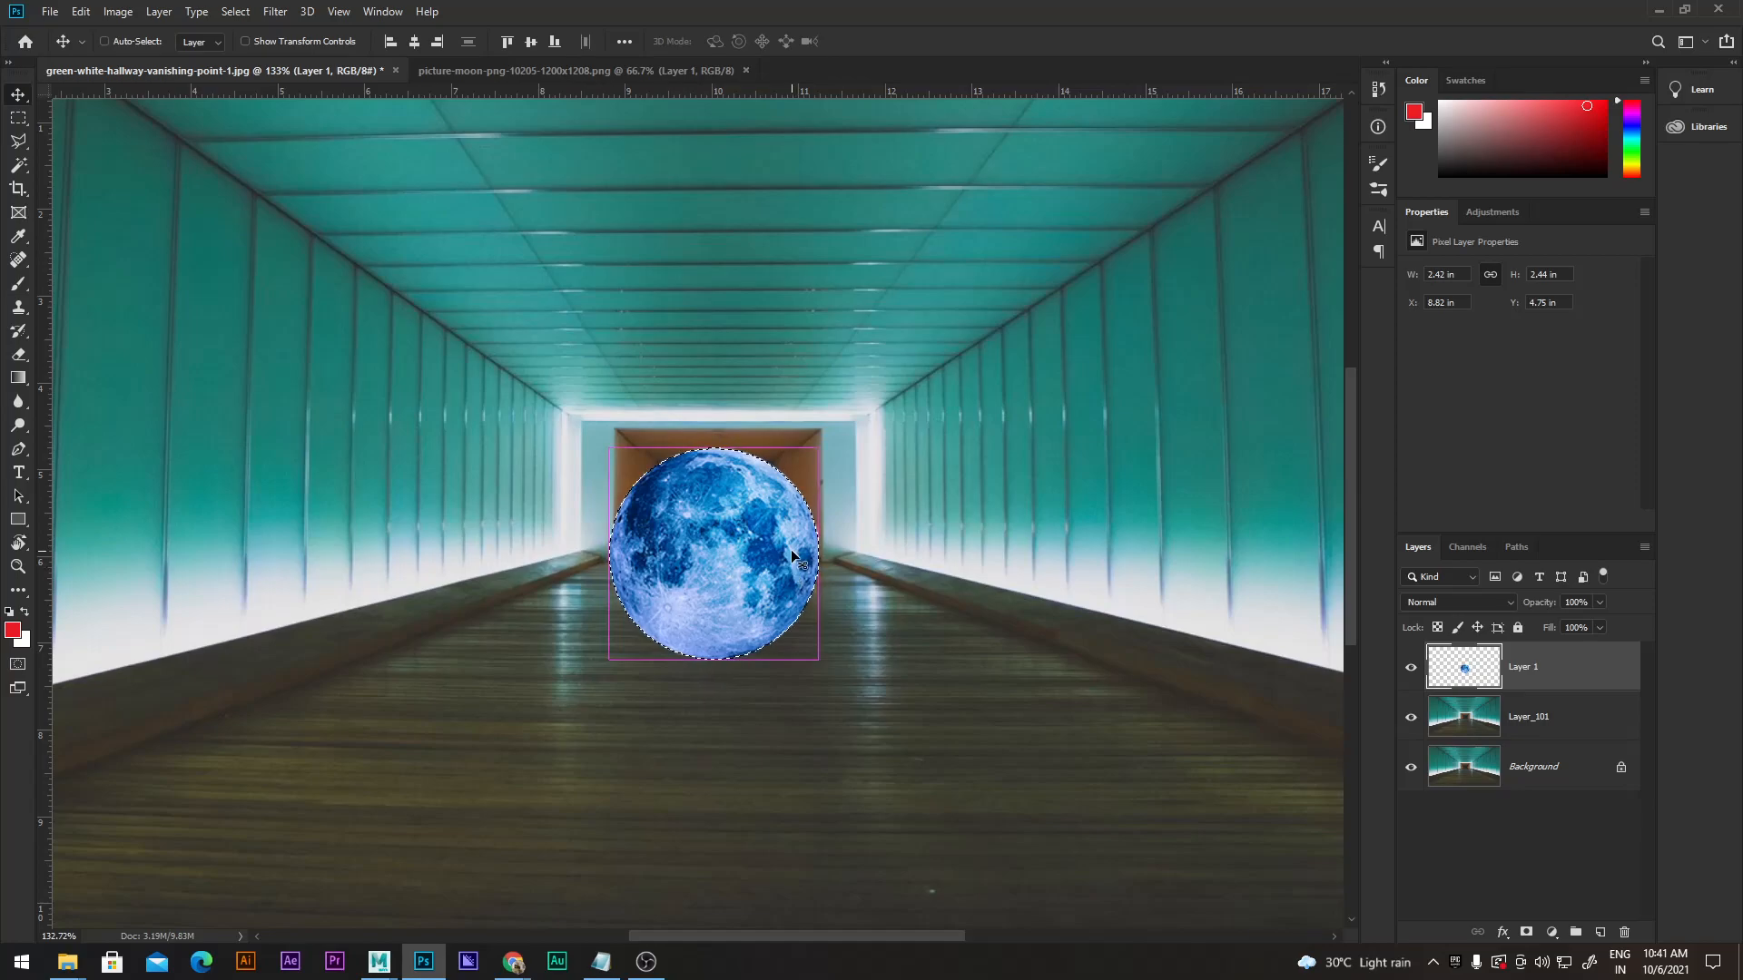
key(ctrl+x)
key(ctrl+minus)
key(ctrl+minus)
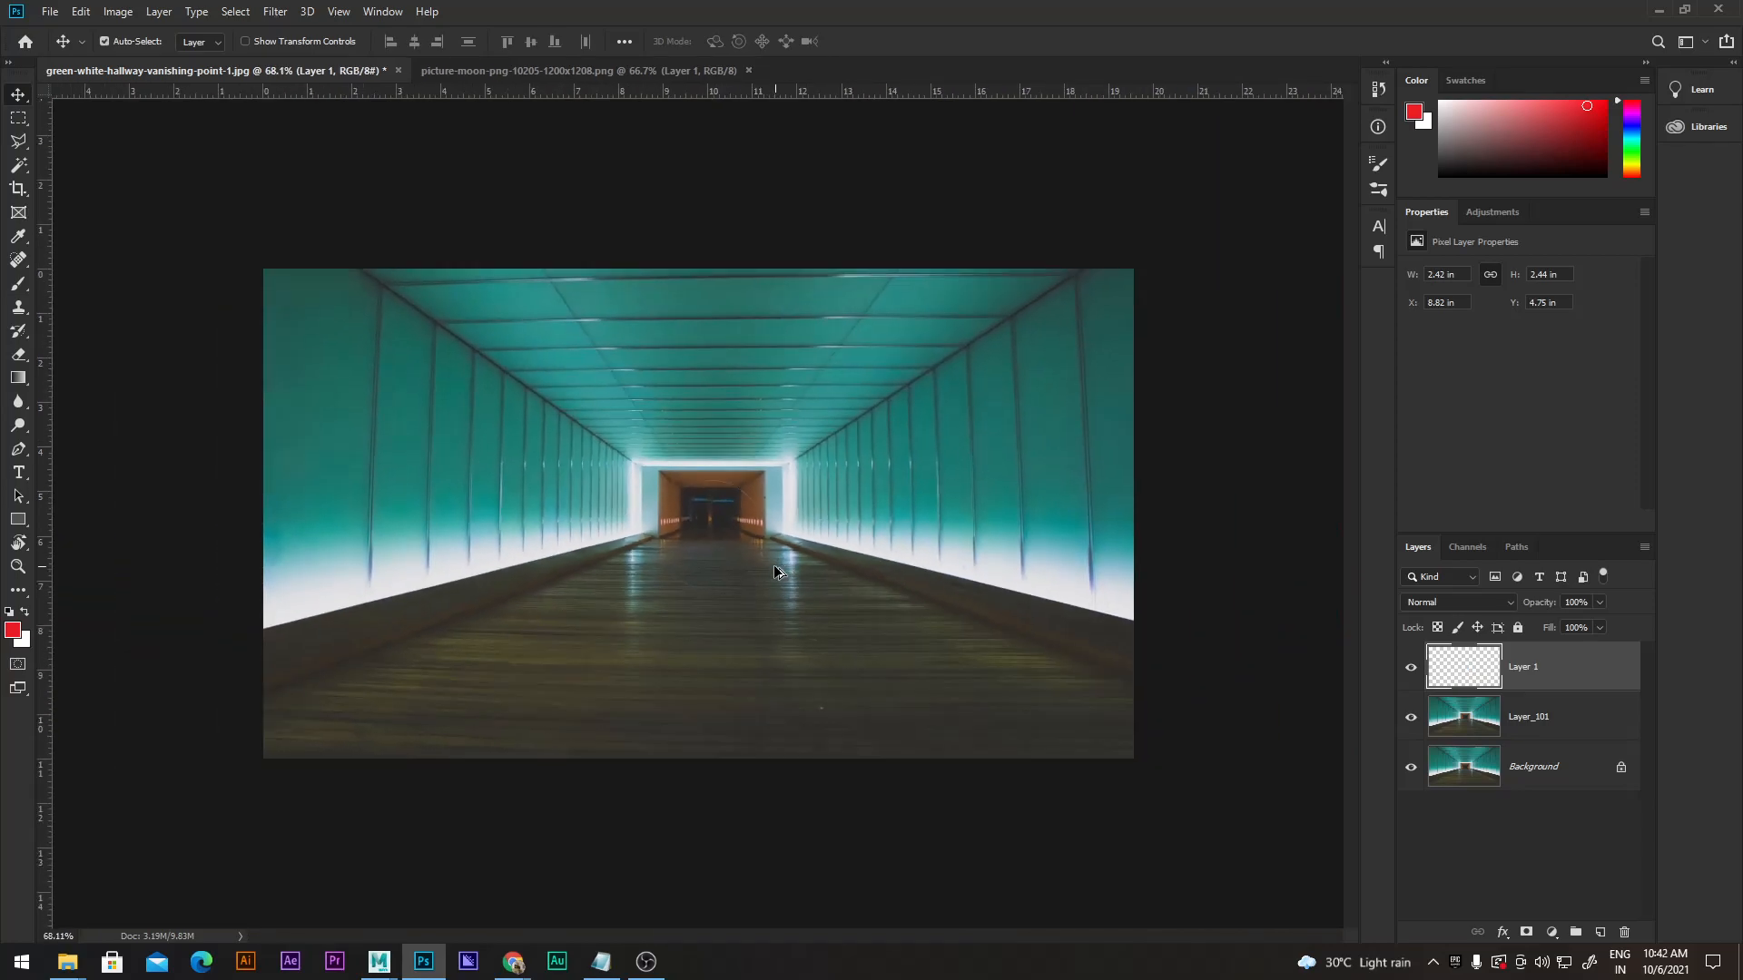
Reset the foreground and background colours to their defaults and open the Vanishing Point filter on Layer_101.
key(ctrl+0)
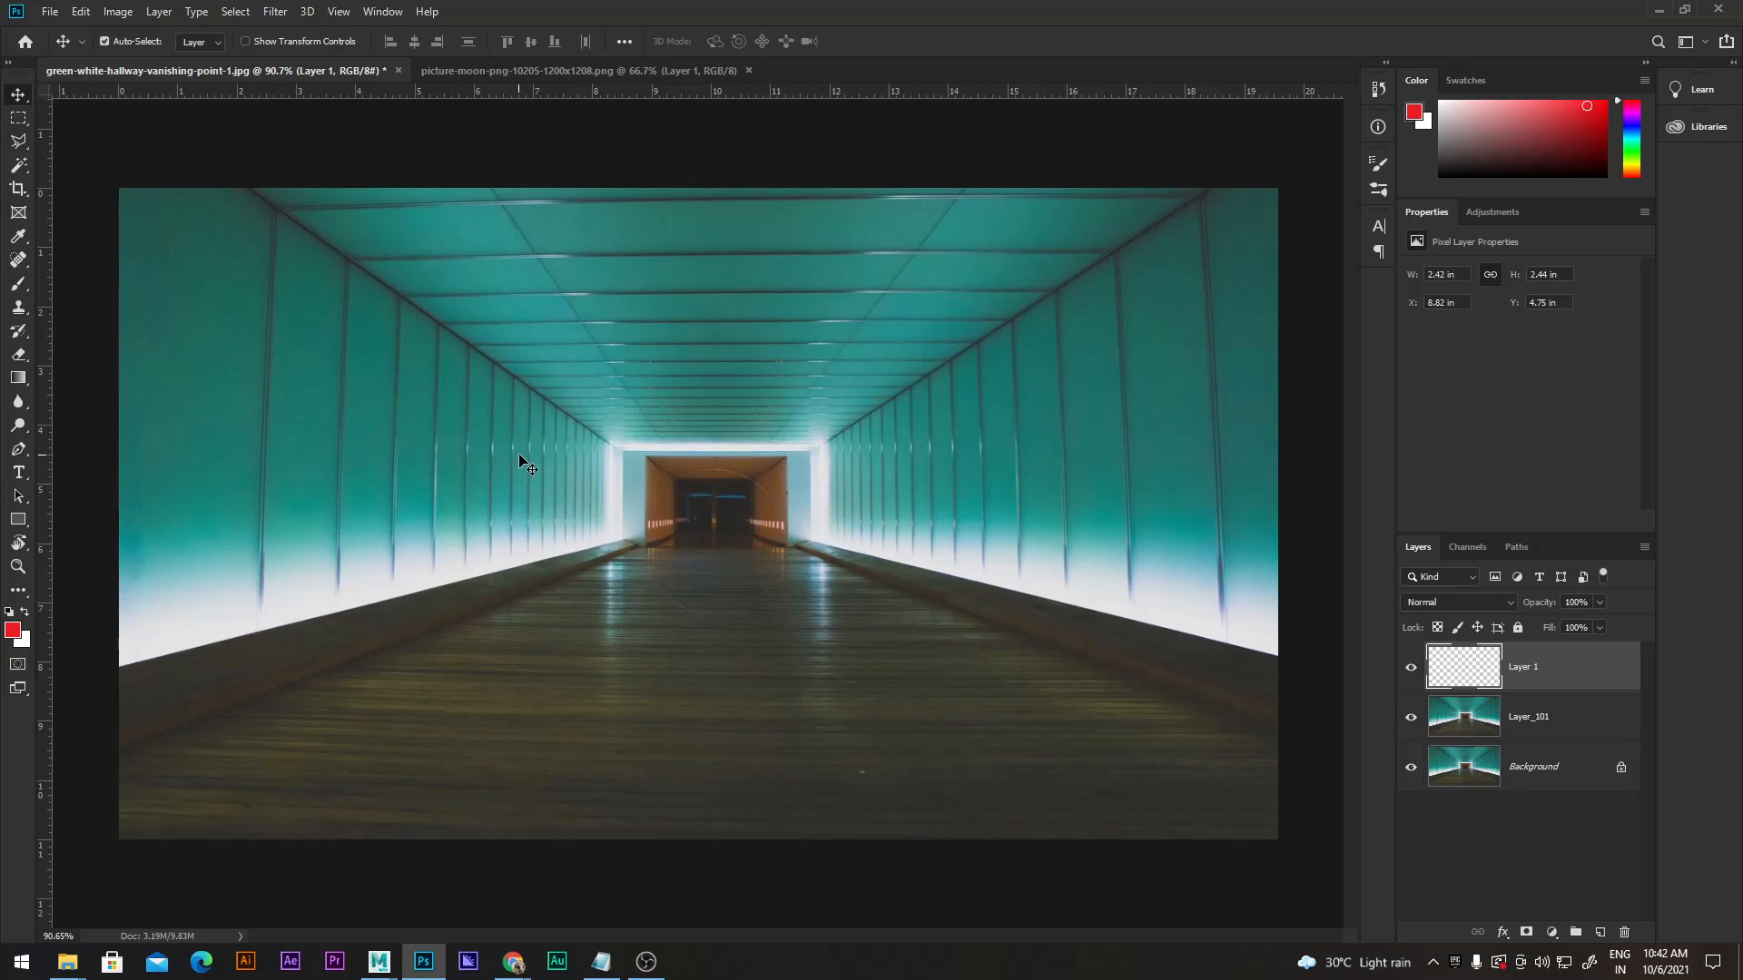
key(d)
click(268, 16)
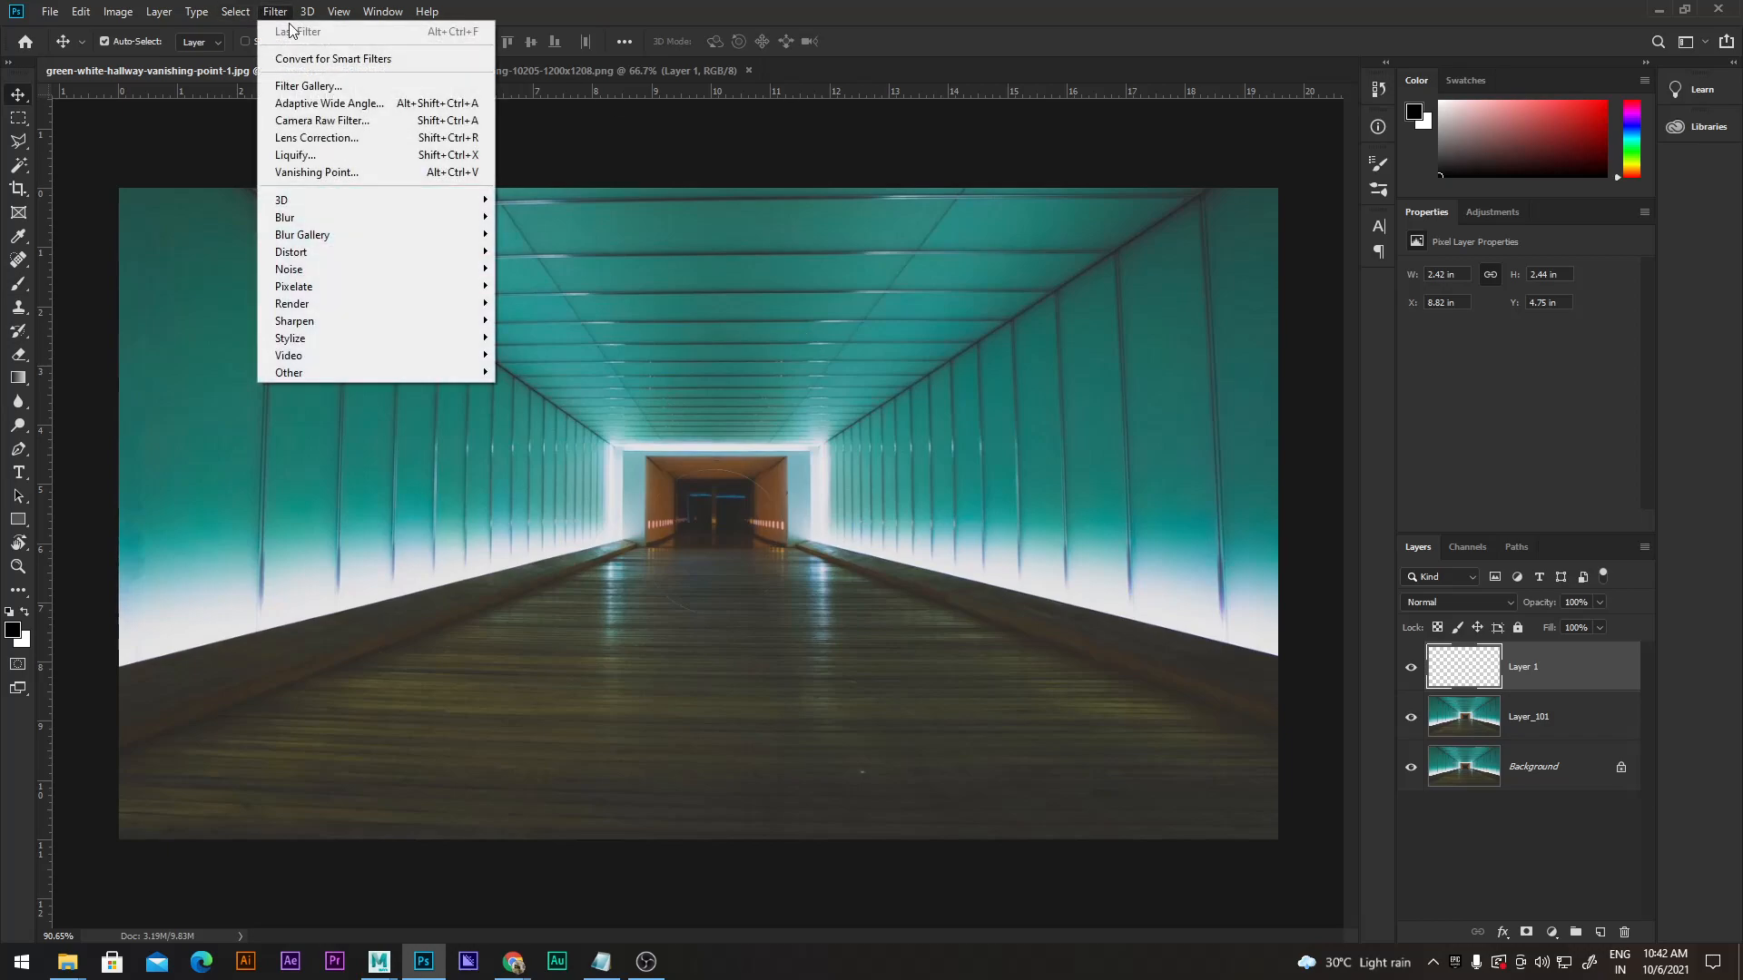
click(1518, 714)
click(1518, 715)
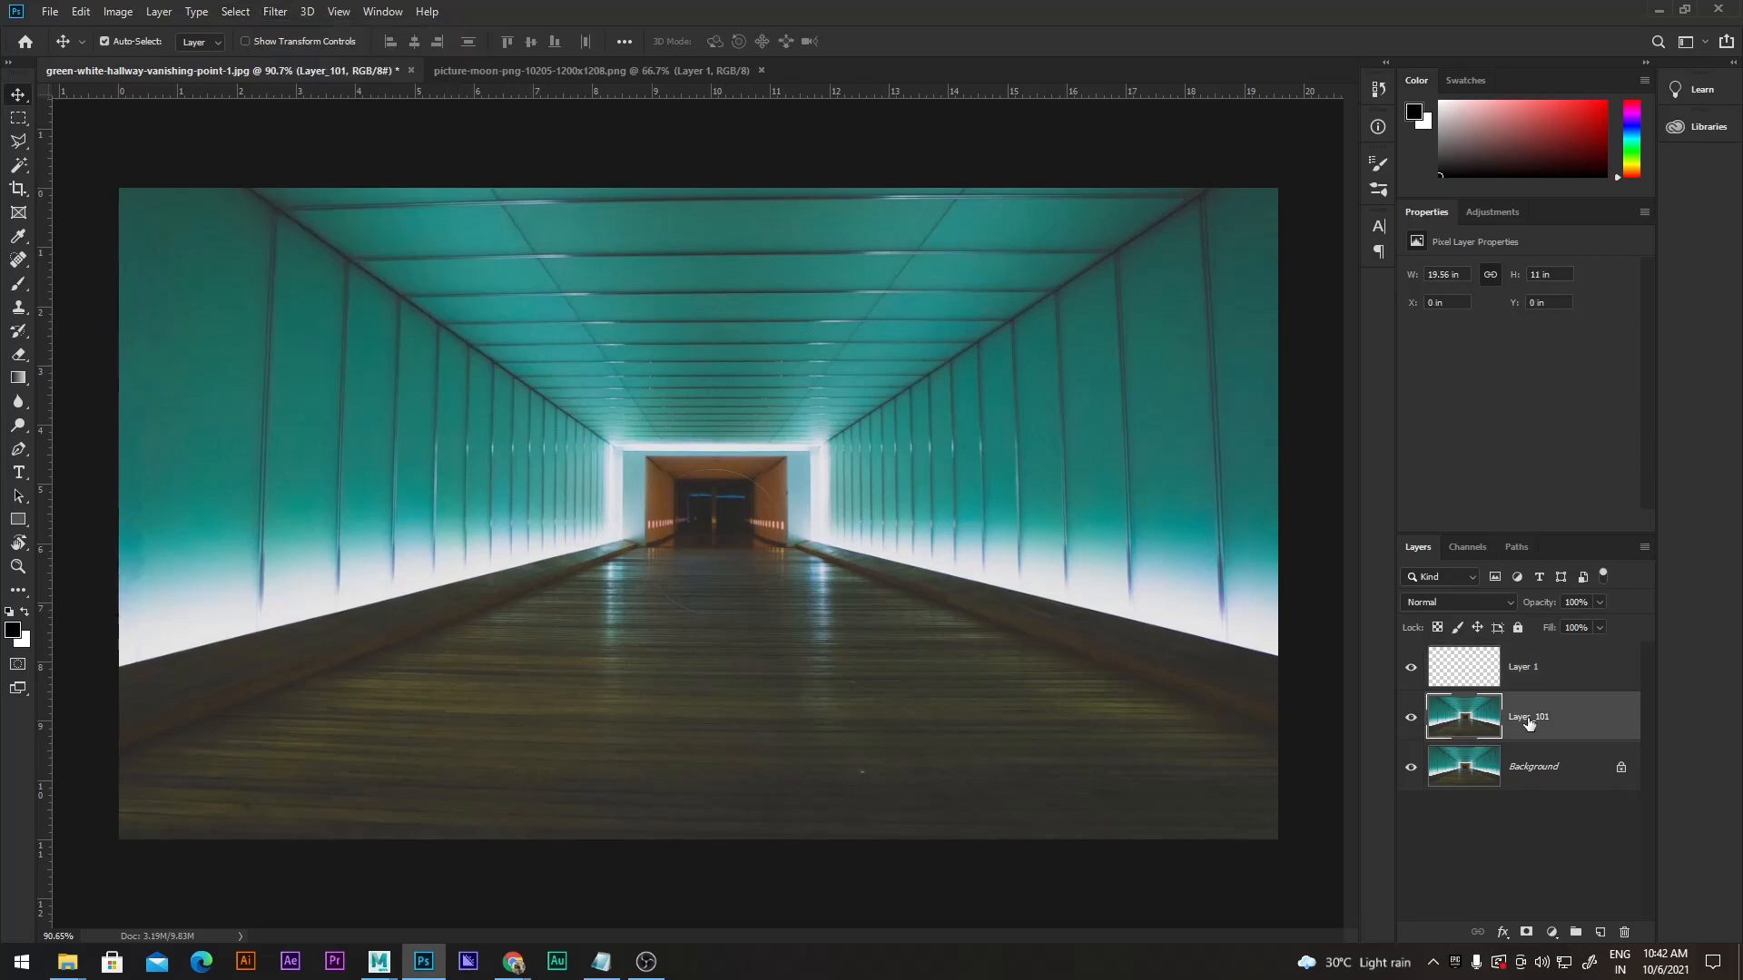
click(280, 14)
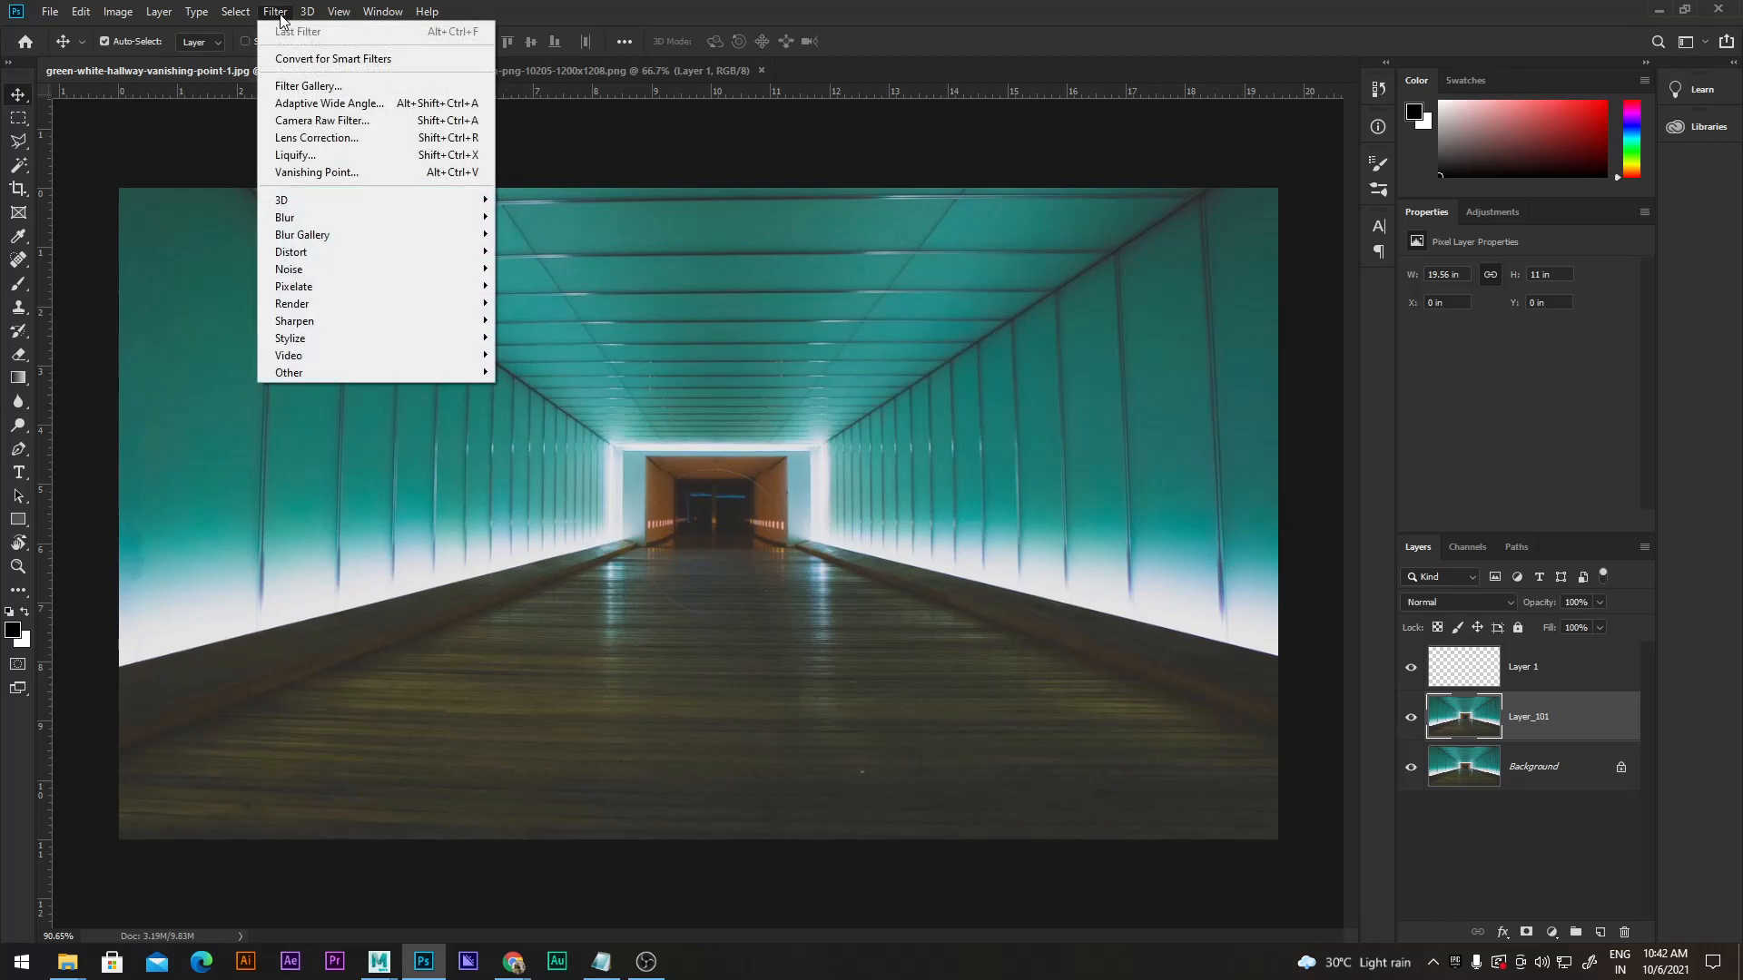
click(309, 171)
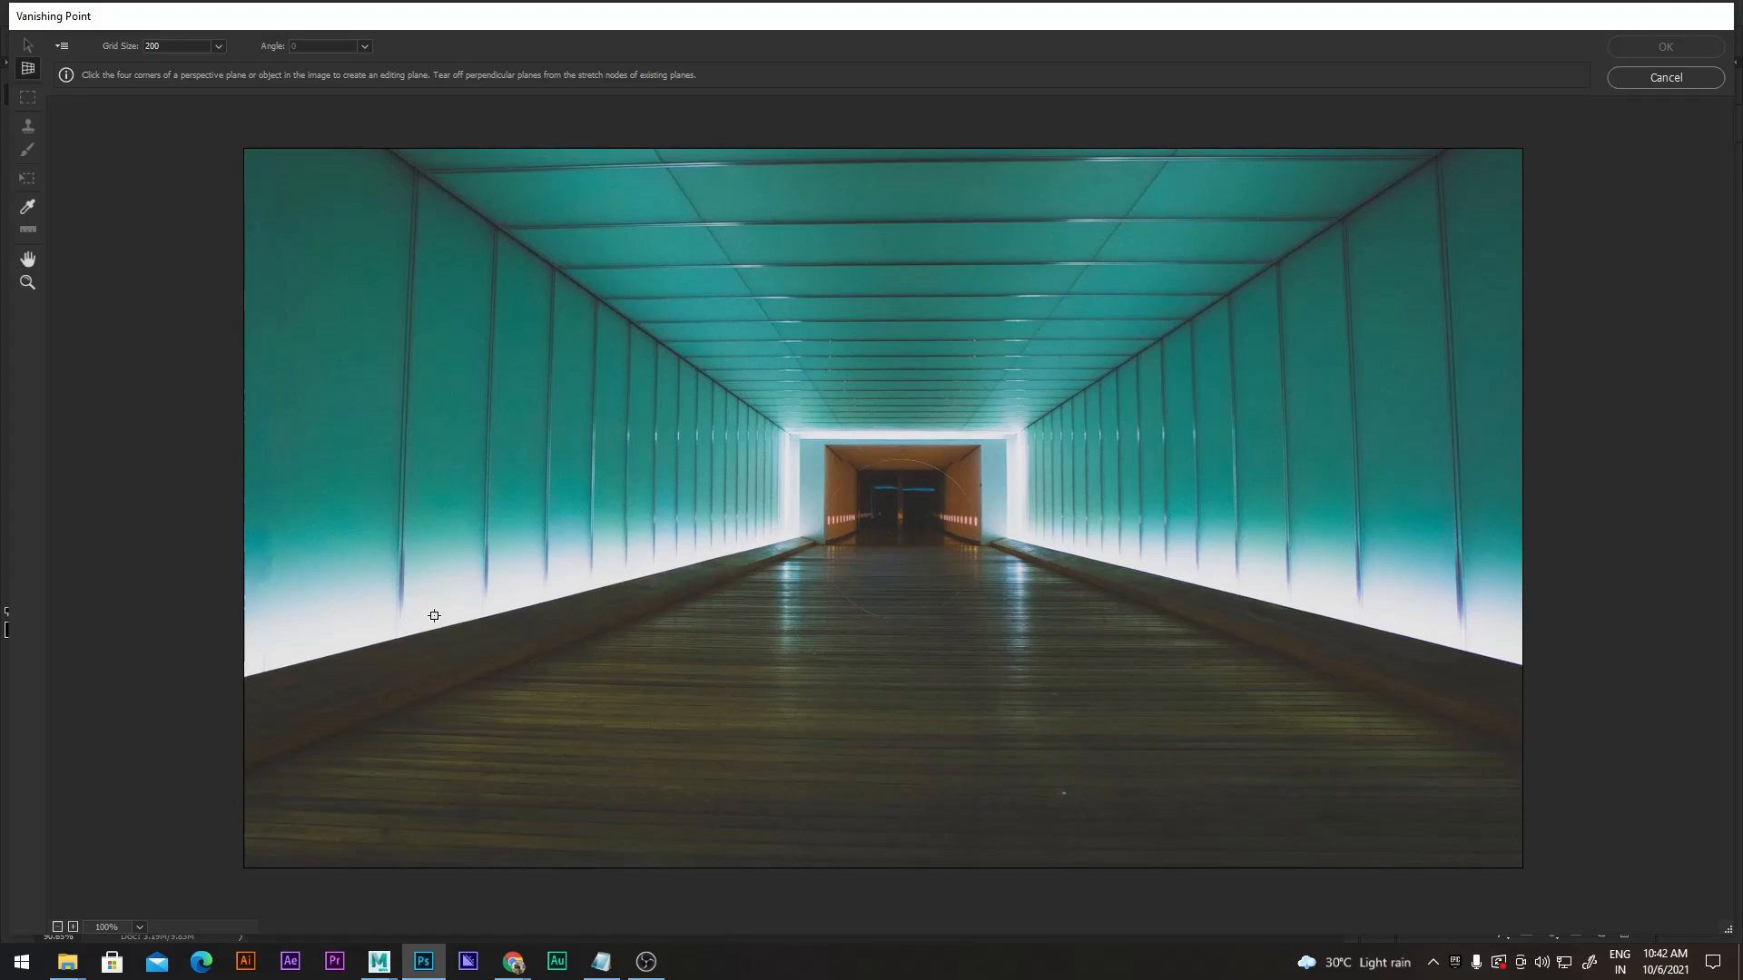
Create a four-corner perspective plane along the hallway's right wall, following its ceiling and floor edges past the image border.
click(1017, 434)
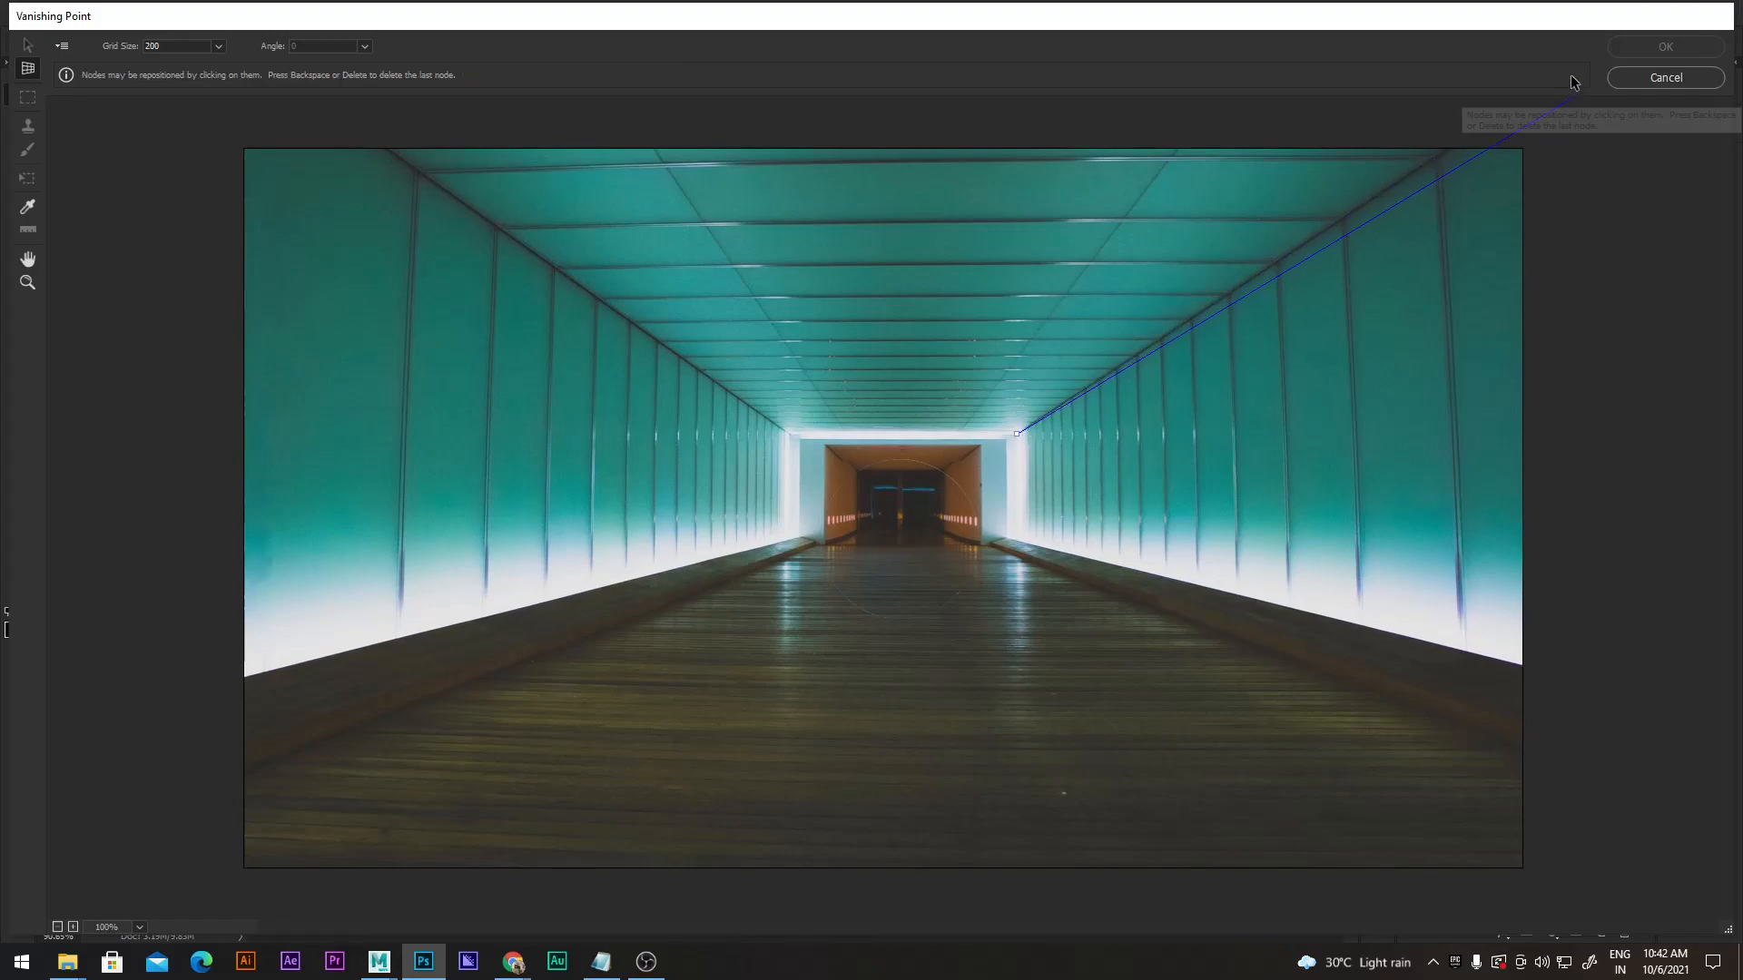
key(space)
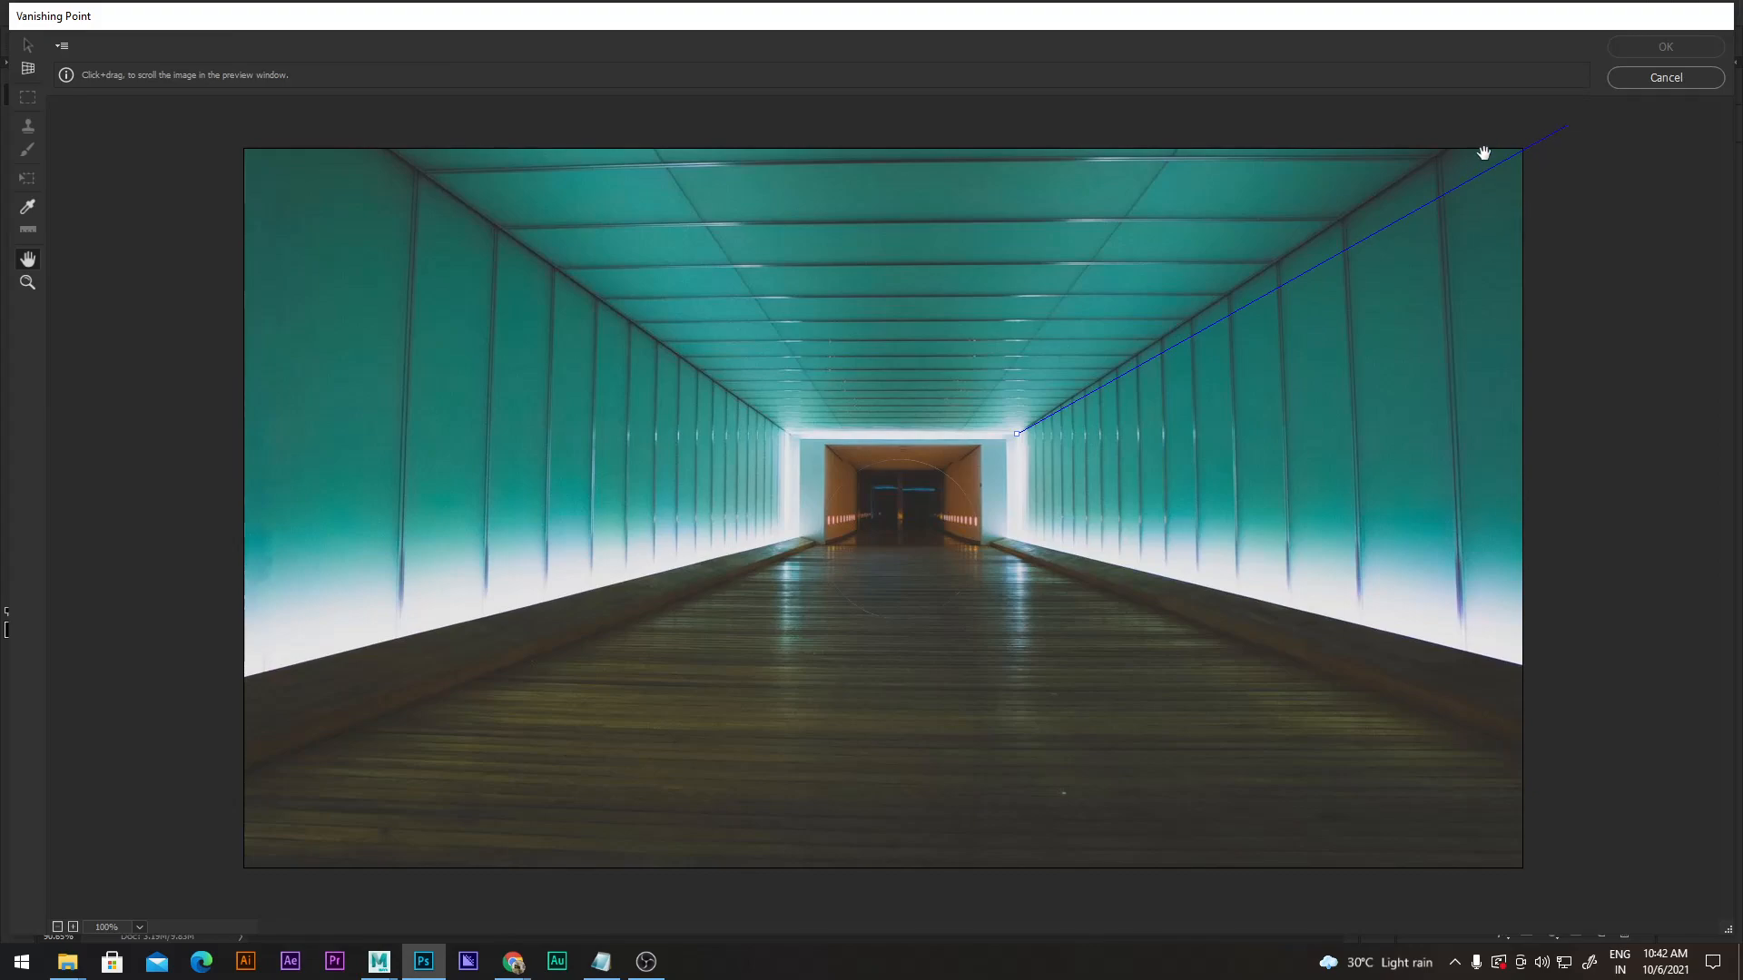
click(1522, 103)
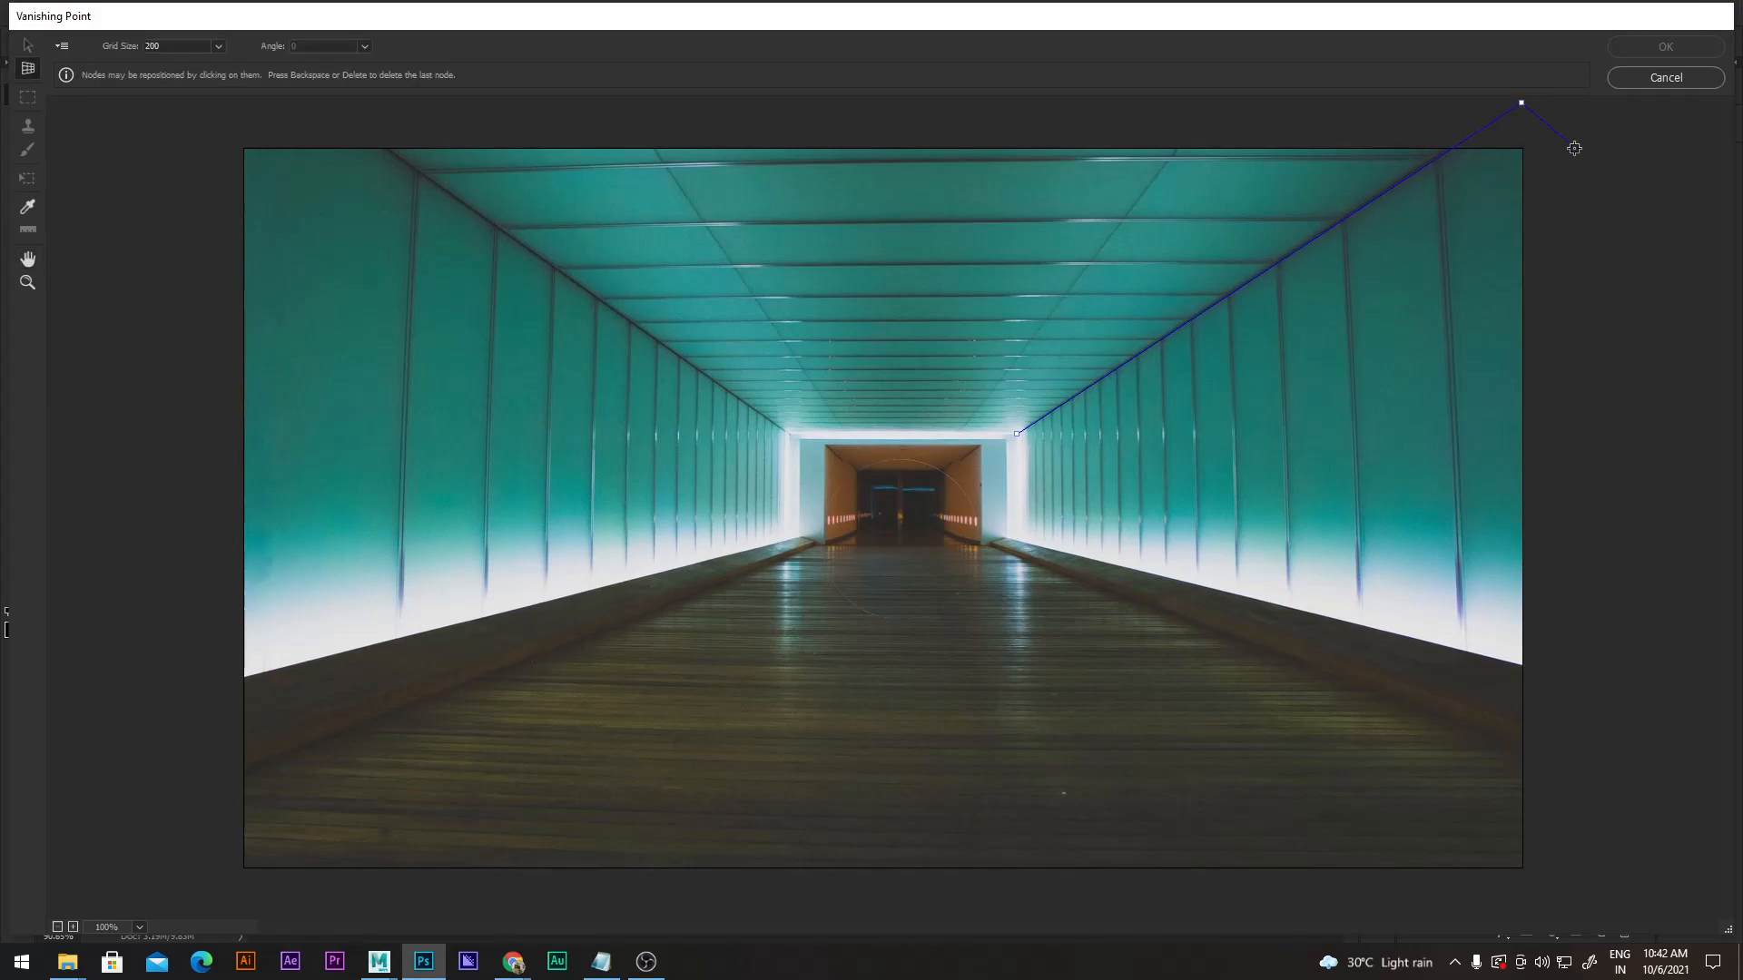
click(1522, 667)
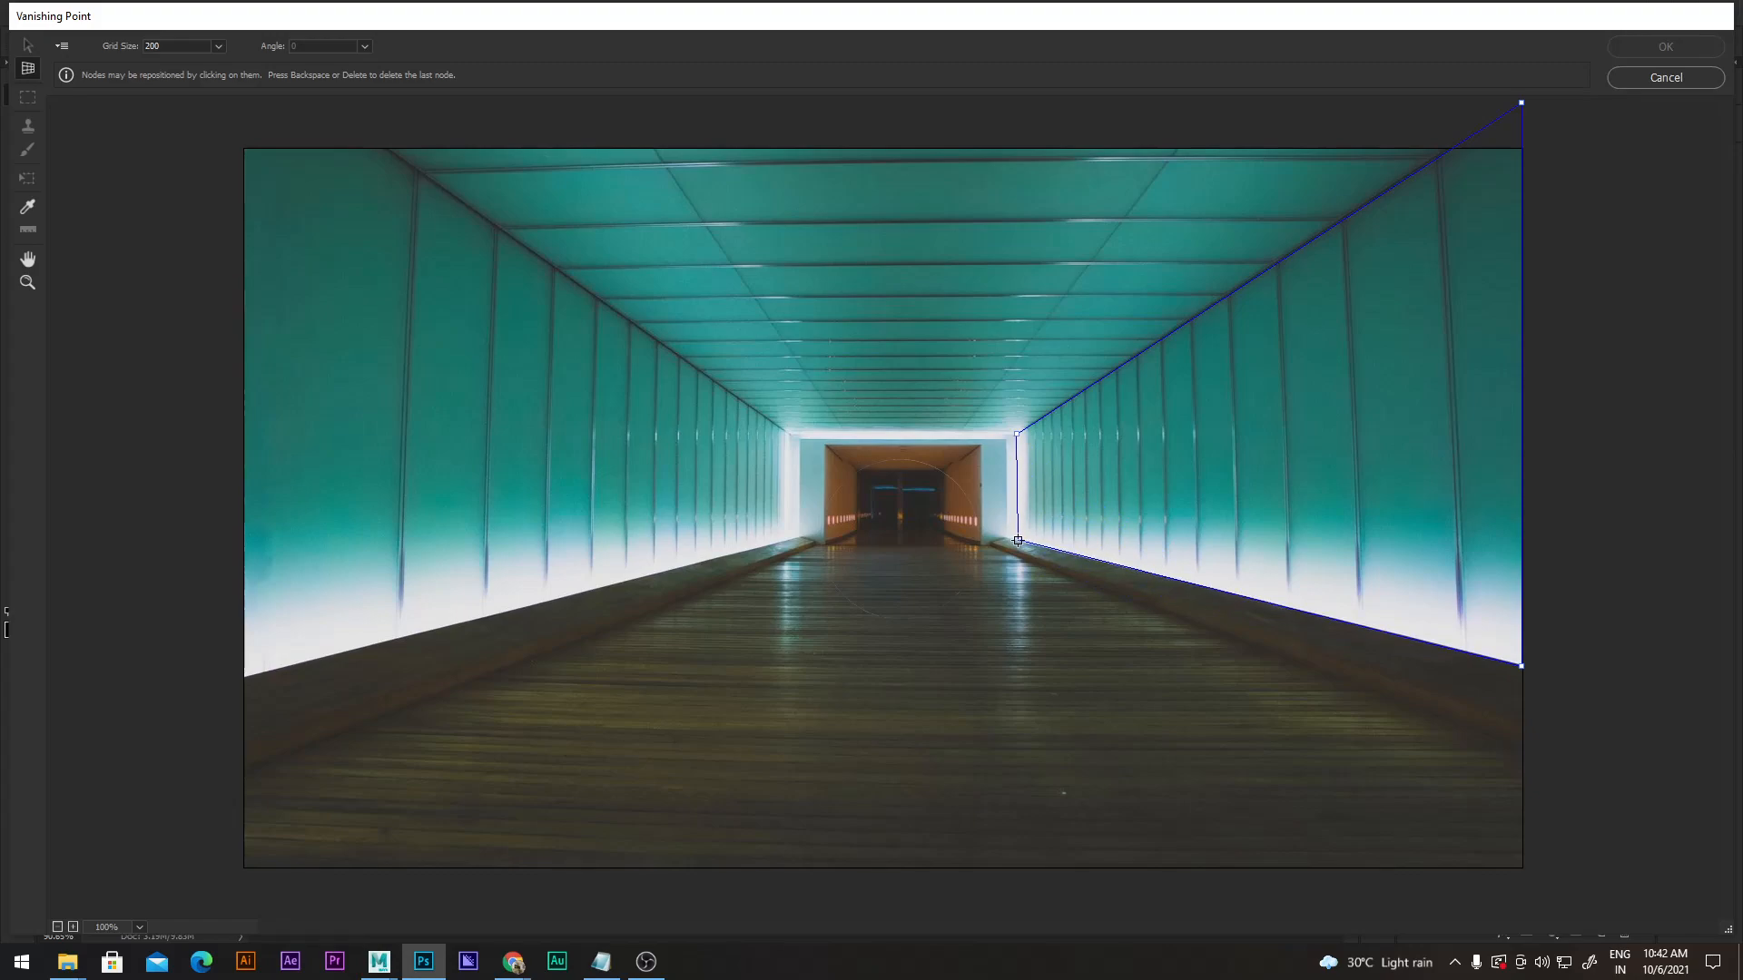
click(1017, 540)
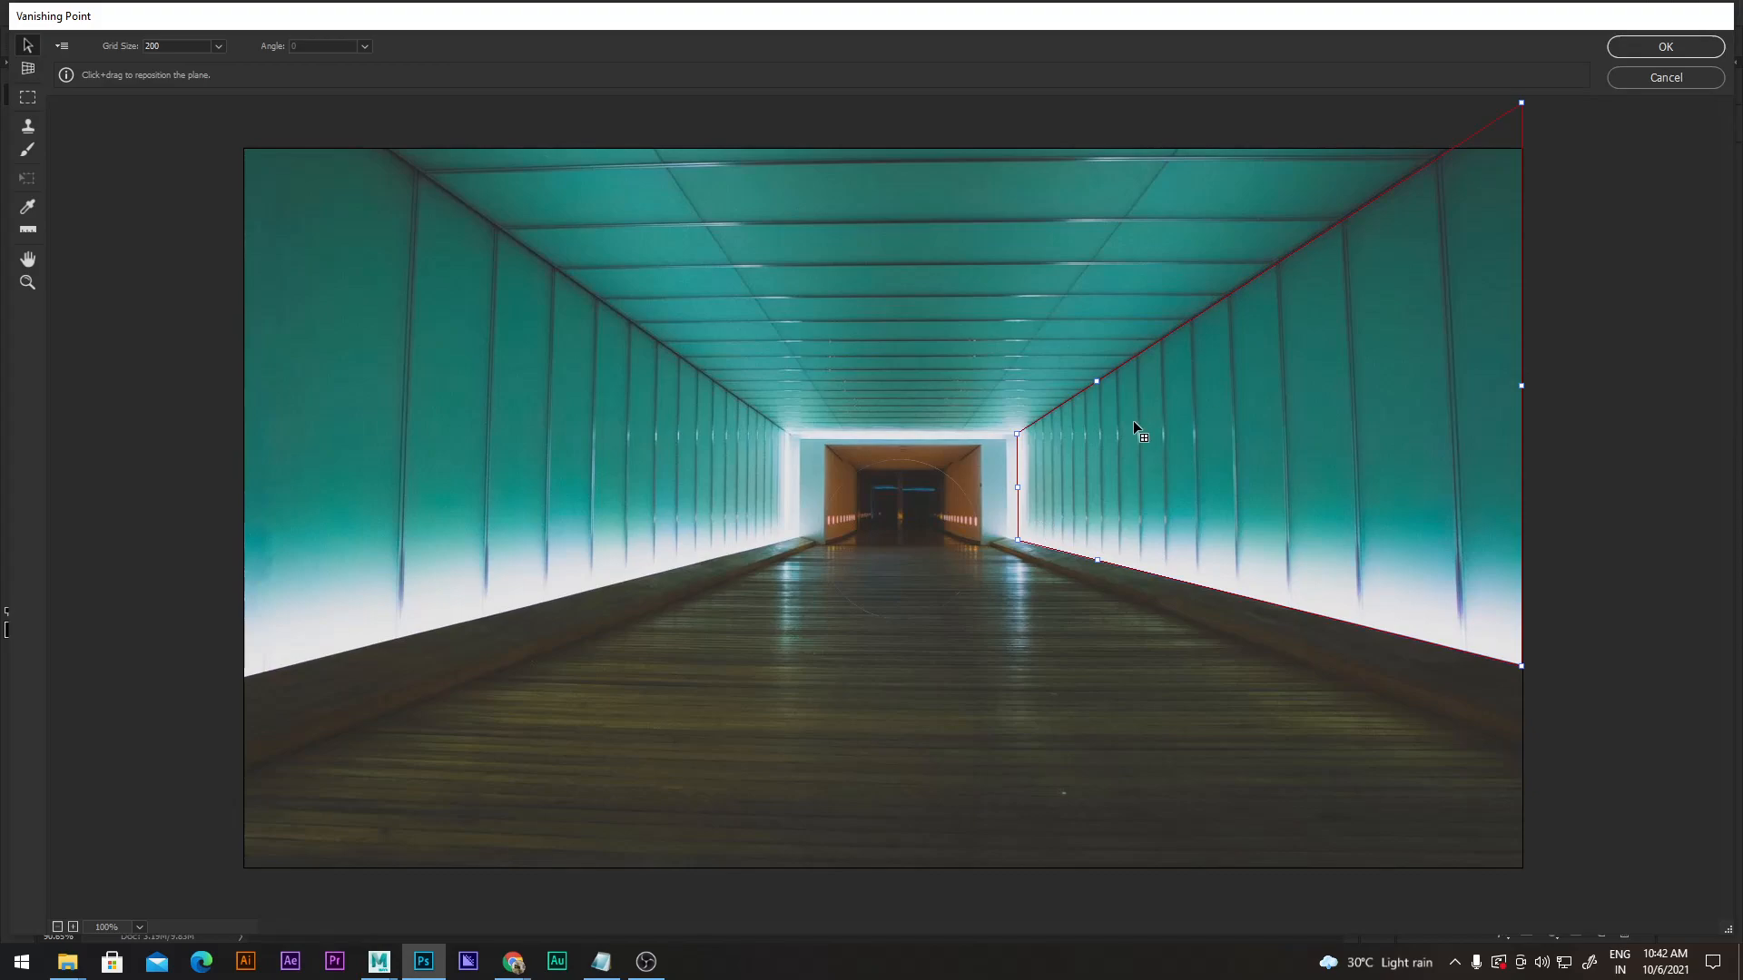
Try repositioning and stretching the right wall's perspective plane, undo the unwanted changes, and keep it spanning the whole wall.
drag(1088, 452, 1070, 455)
drag(1338, 422, 1524, 413)
drag(1084, 389, 1088, 422)
key(ctrl+z)
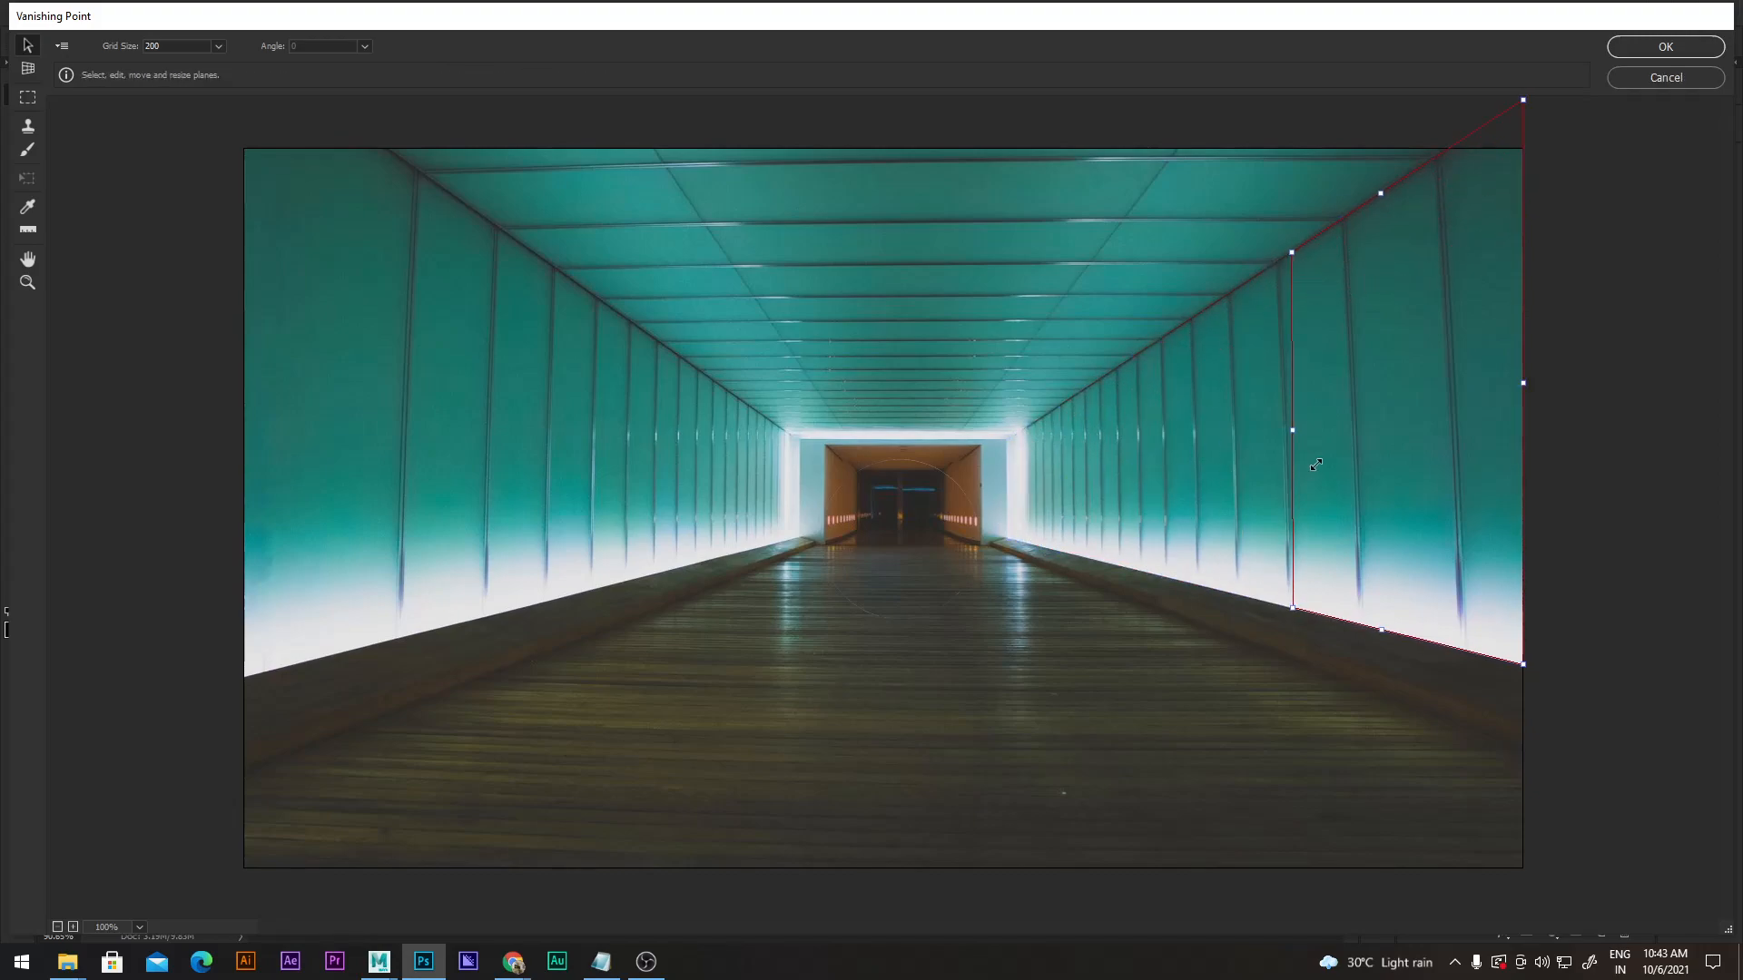
drag(1170, 442, 1070, 361)
key(ctrl+z)
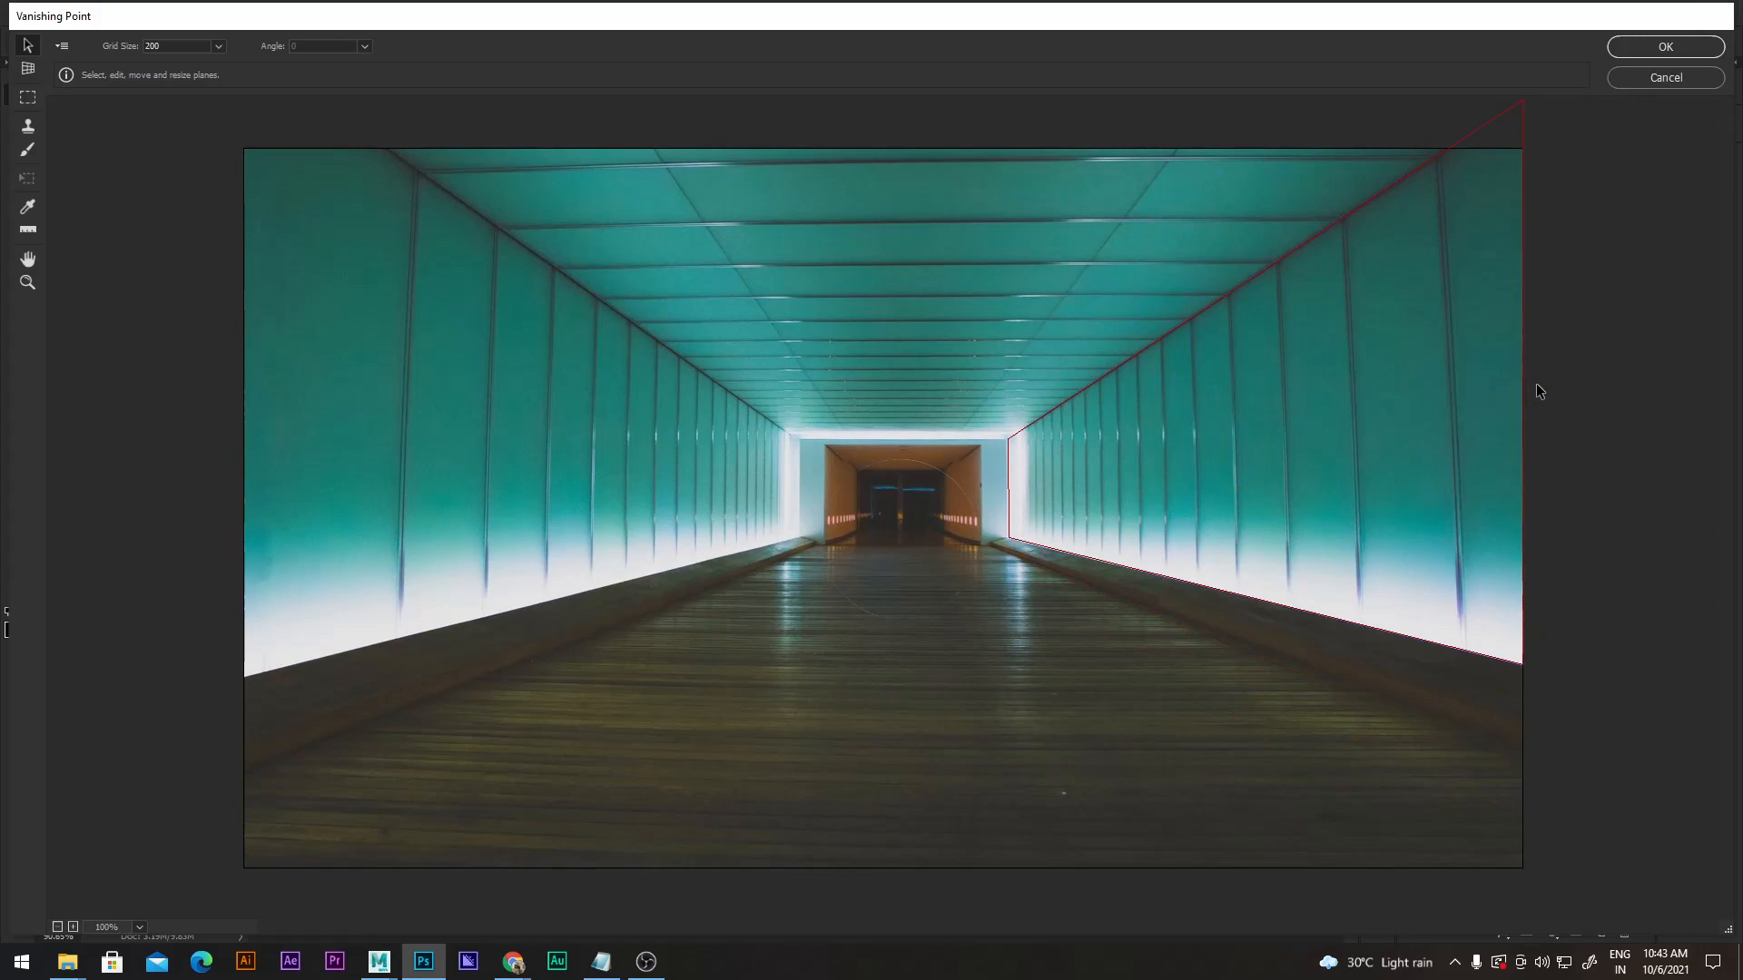
click(1271, 430)
Draw a perspective marquee selection across most of the right wall's plane.
click(30, 70)
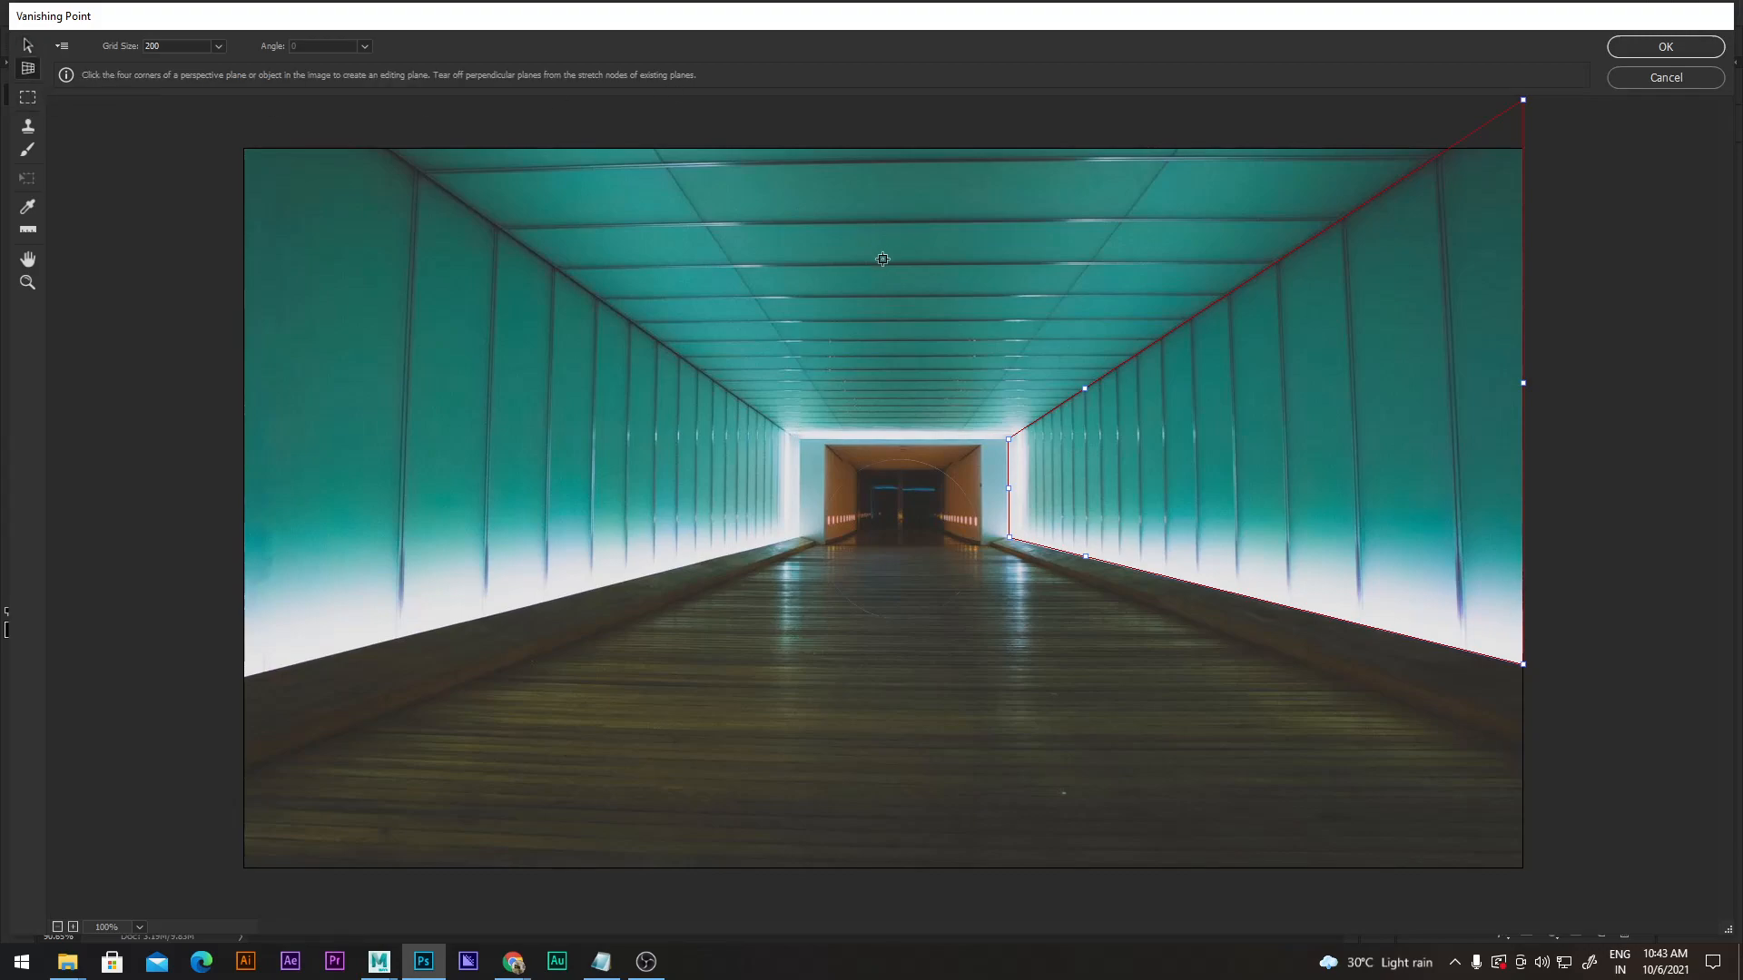
click(33, 98)
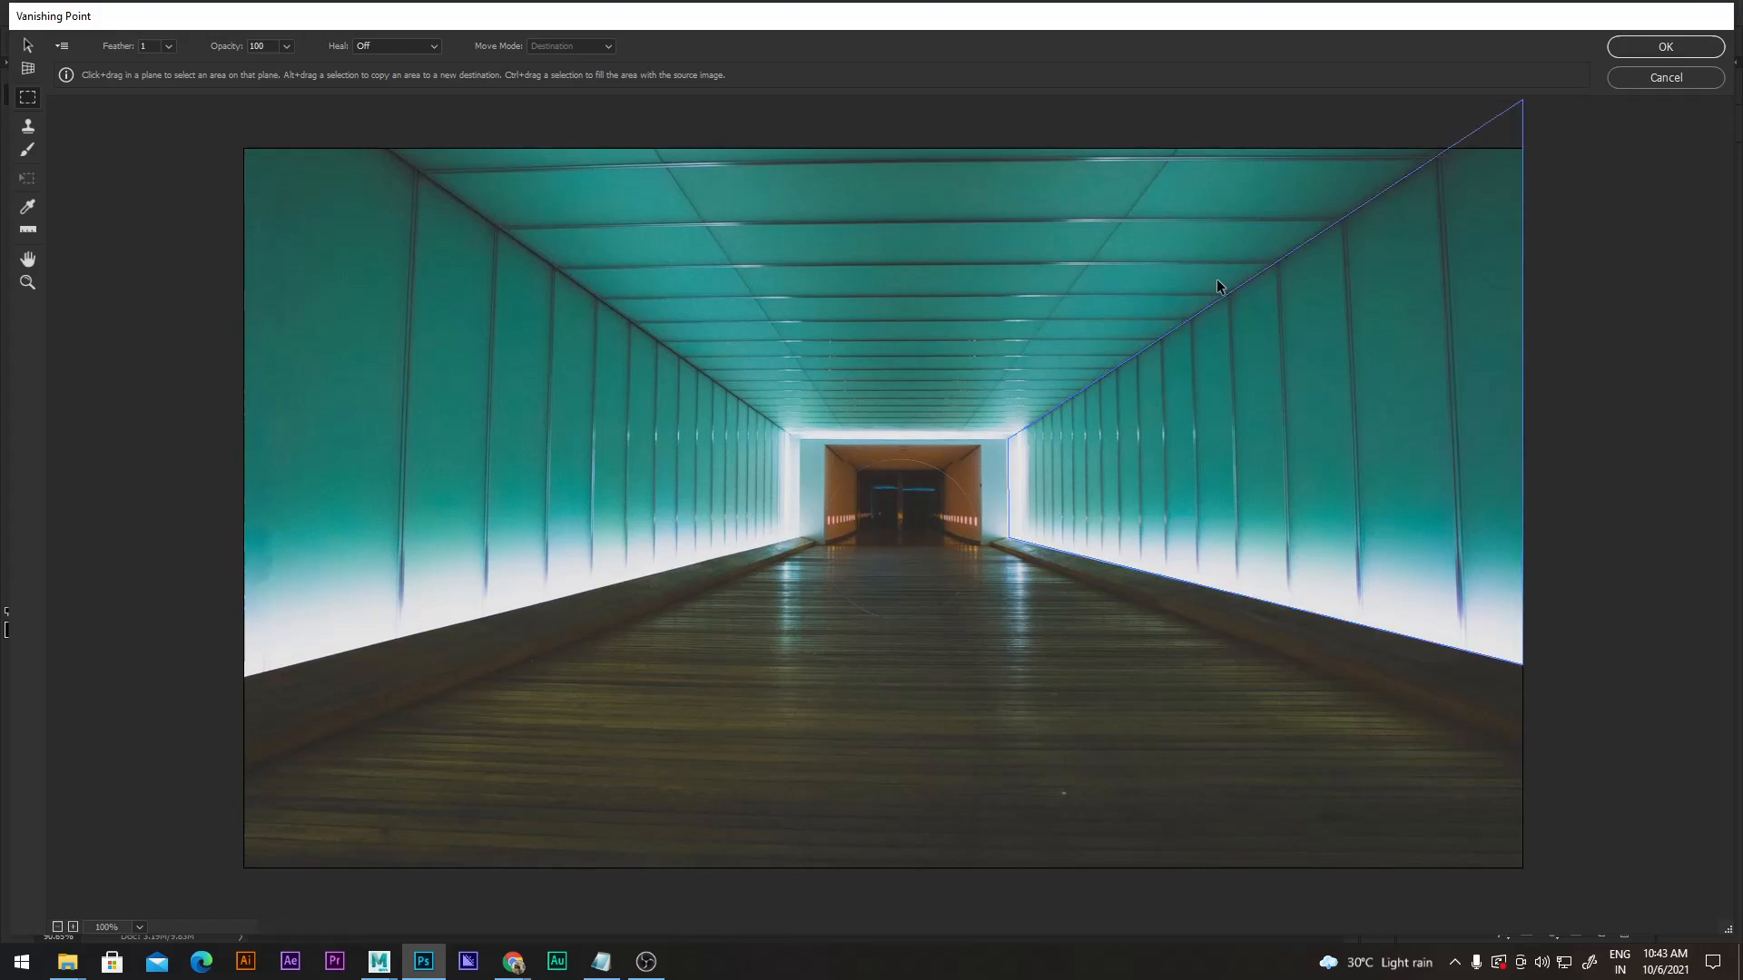
drag(1085, 451, 1151, 488)
click(1246, 460)
drag(1031, 437, 1485, 606)
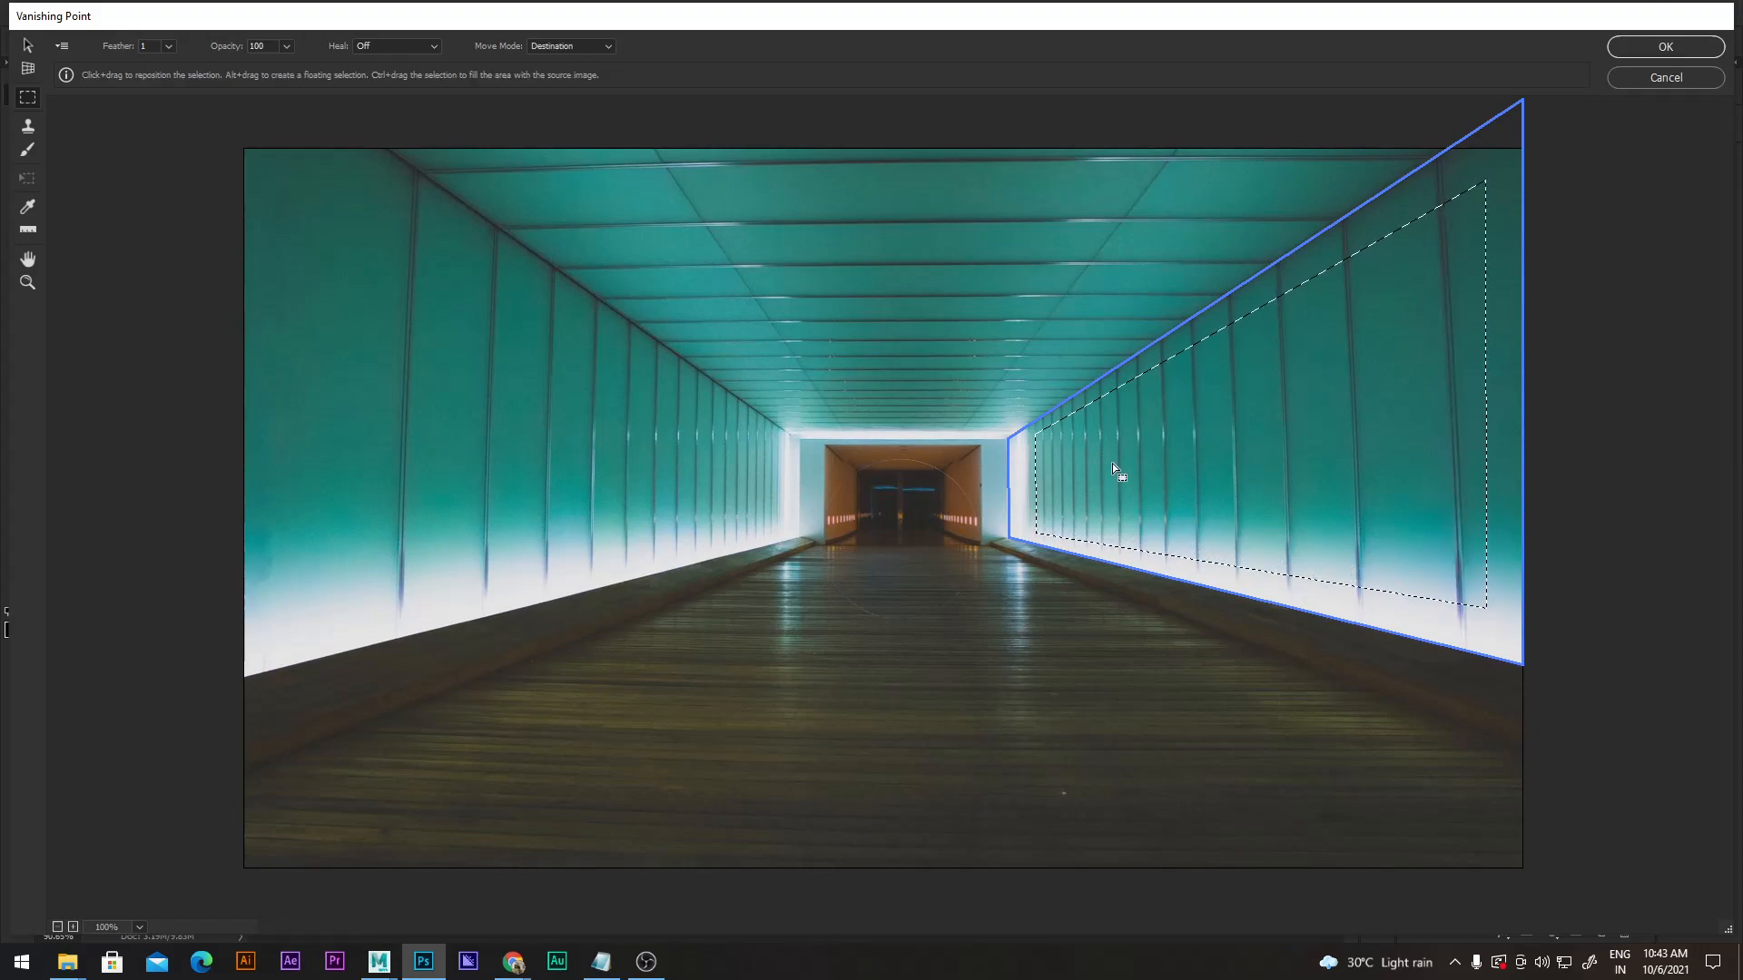
Paste the moon into the filter and move it onto the right wall's perspective plane.
key(ctrl+v)
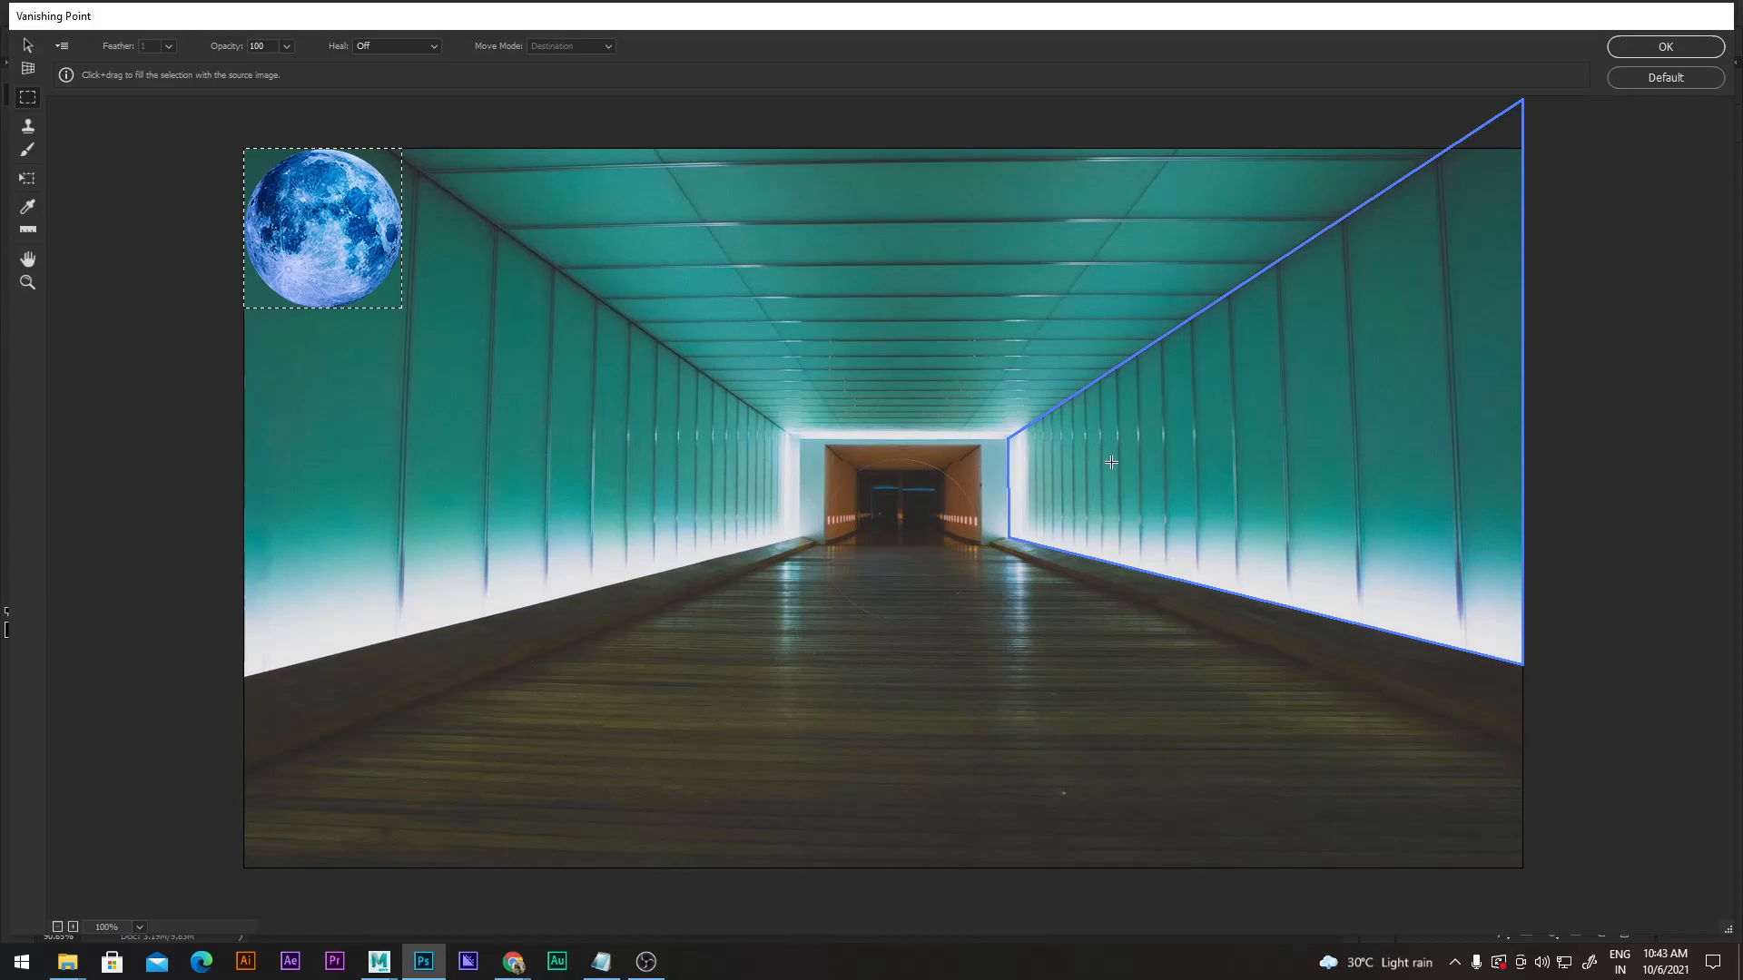
click(28, 45)
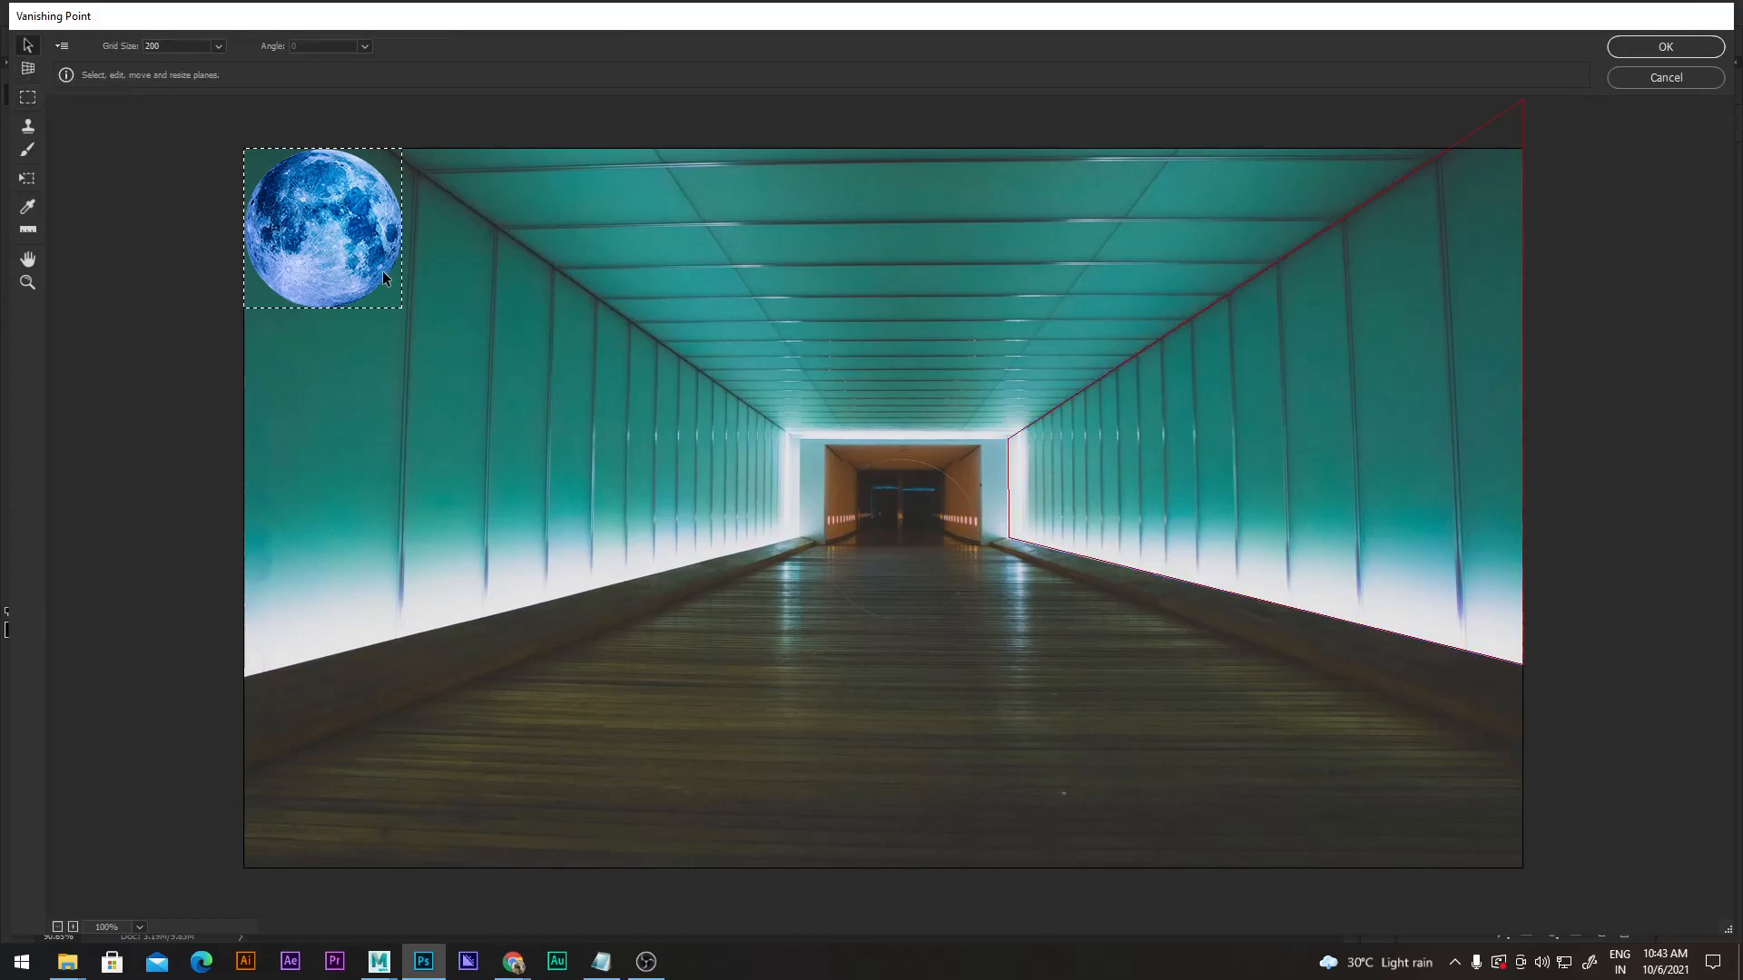
key(t)
drag(339, 259, 909, 454)
drag(994, 507, 1214, 464)
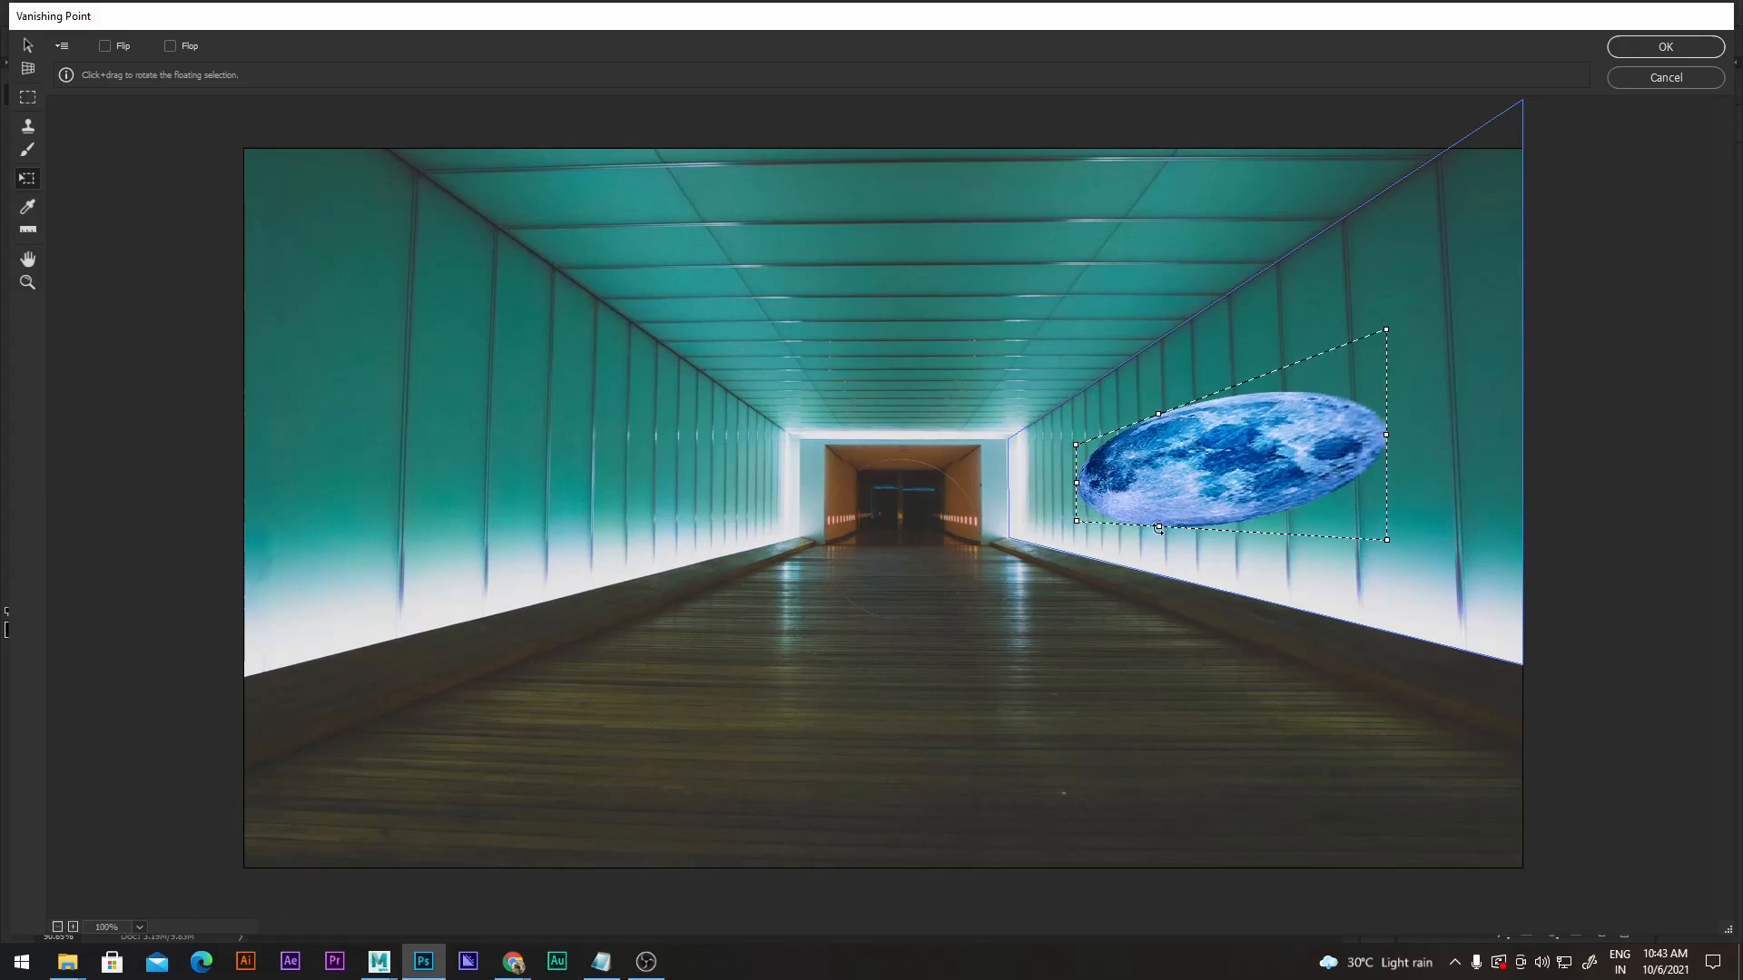
Stretch the moon to the wall's full height, narrow it at the wall's far end, and apply the filter.
drag(1158, 528, 1153, 656)
drag(1158, 413, 1156, 339)
drag(1198, 399, 1222, 373)
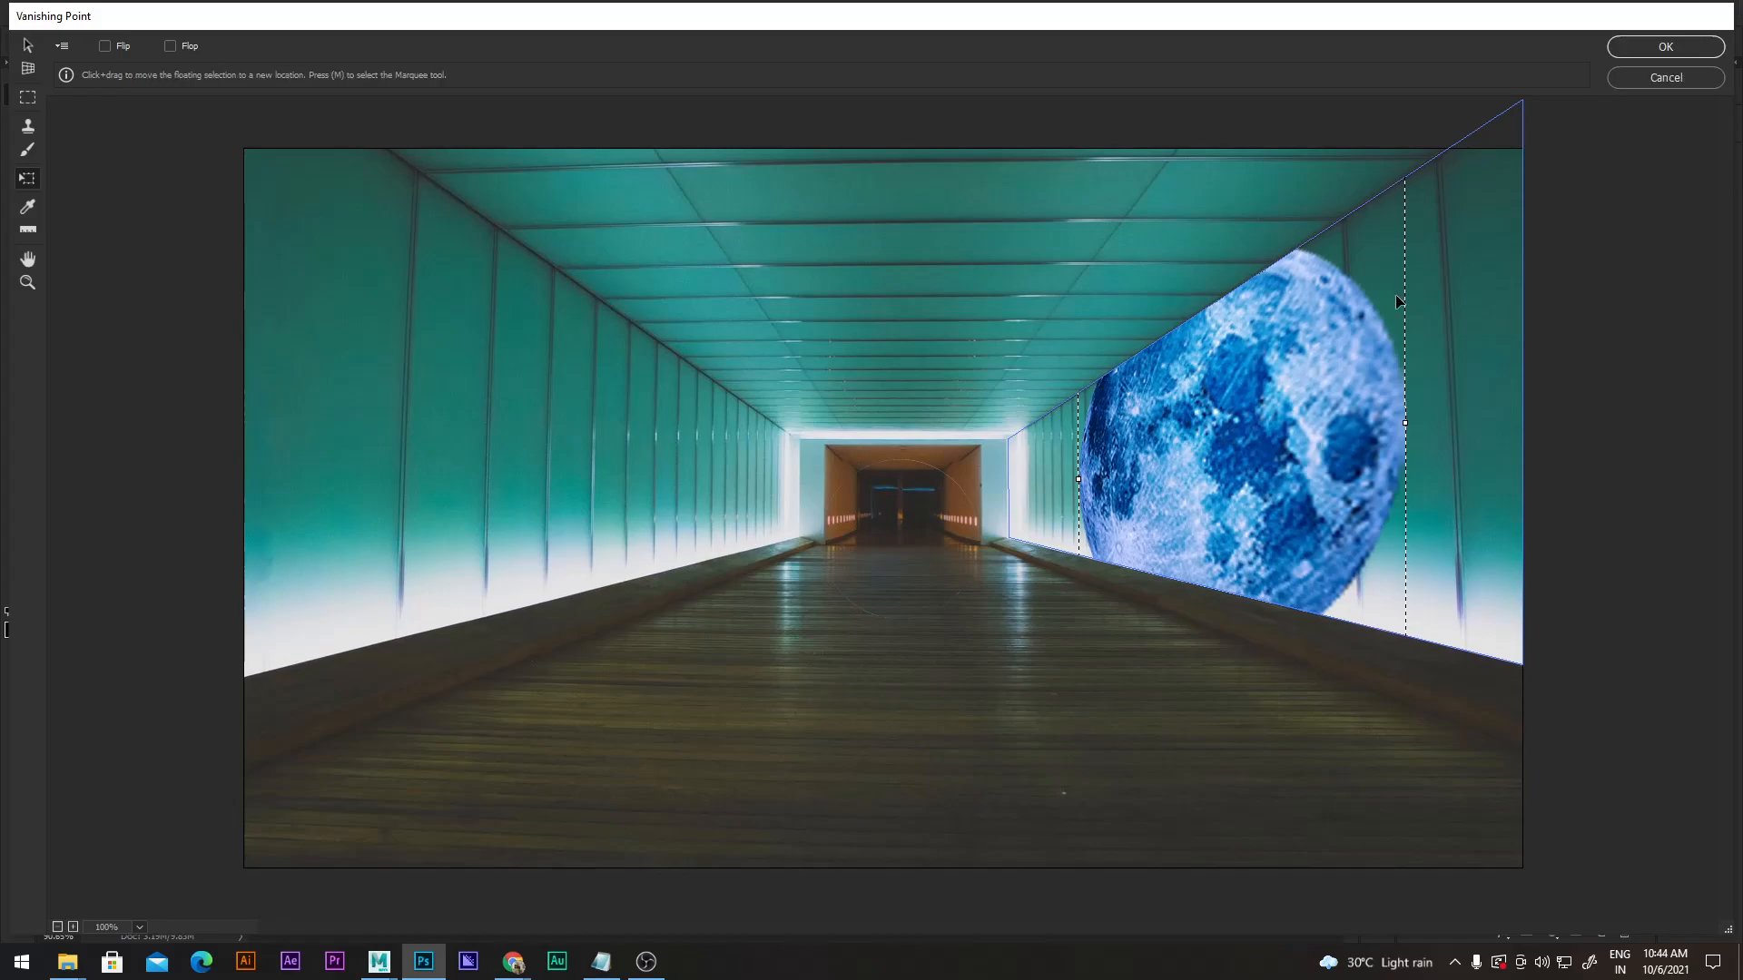
drag(1405, 424, 1115, 472)
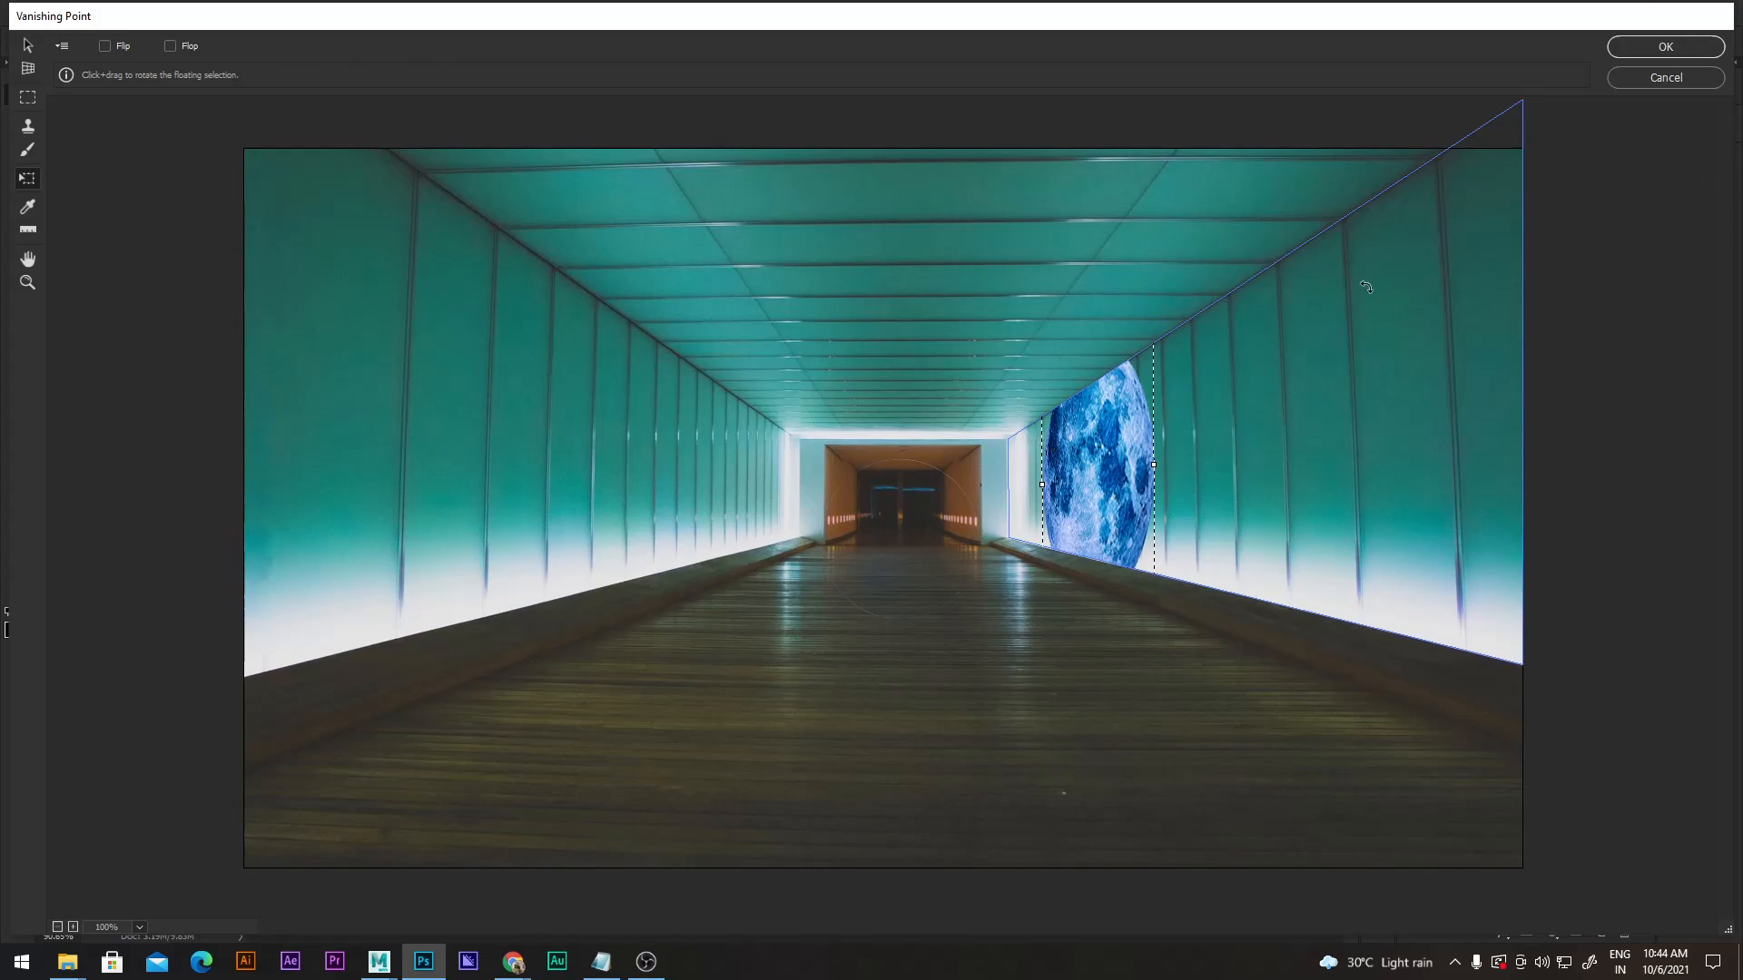
key(Return)
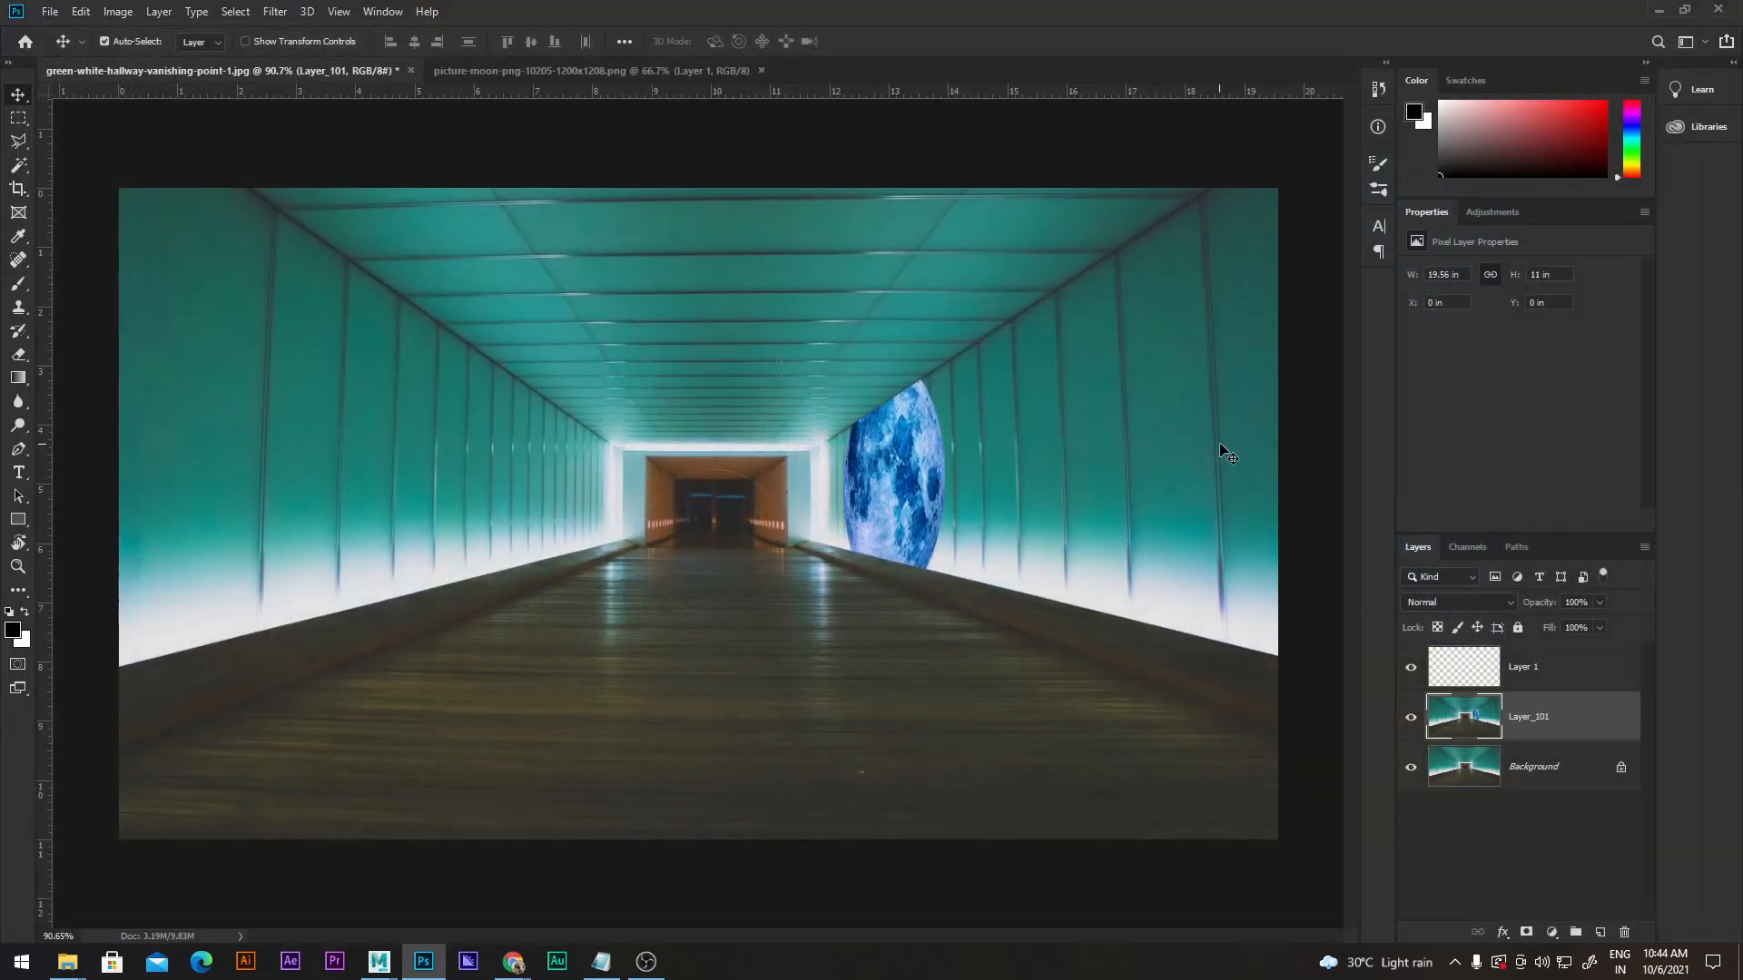
scroll(917, 451, up, 3)
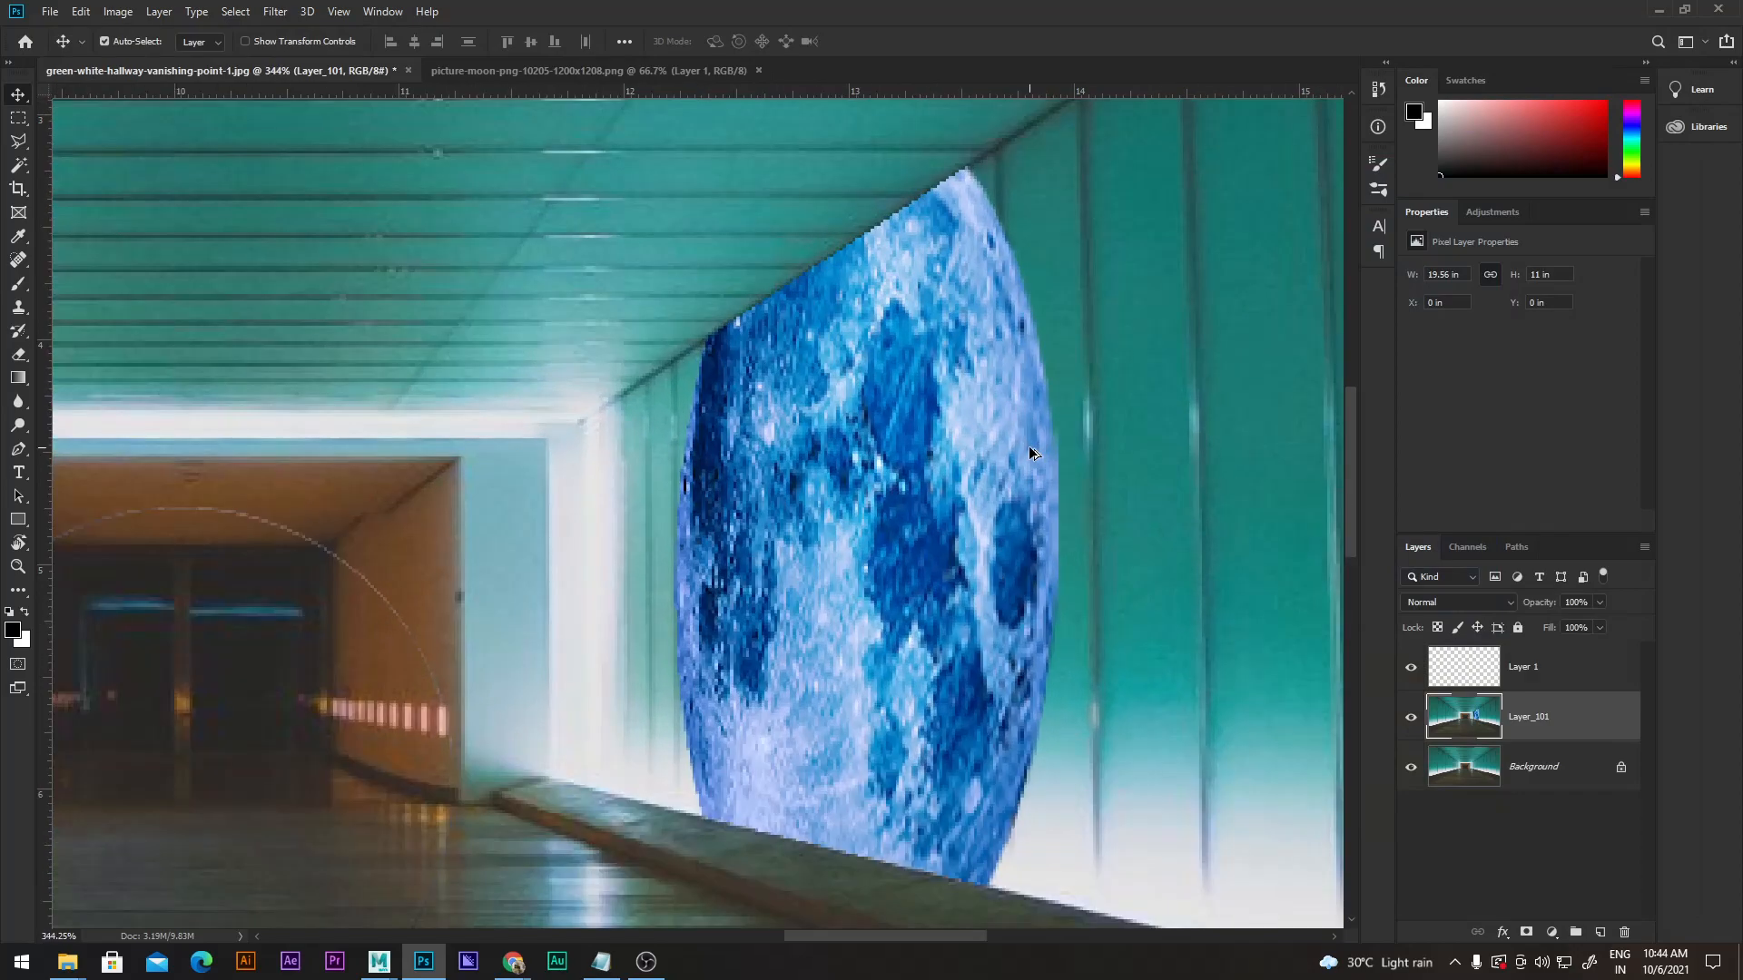
scroll(843, 387, down, 2)
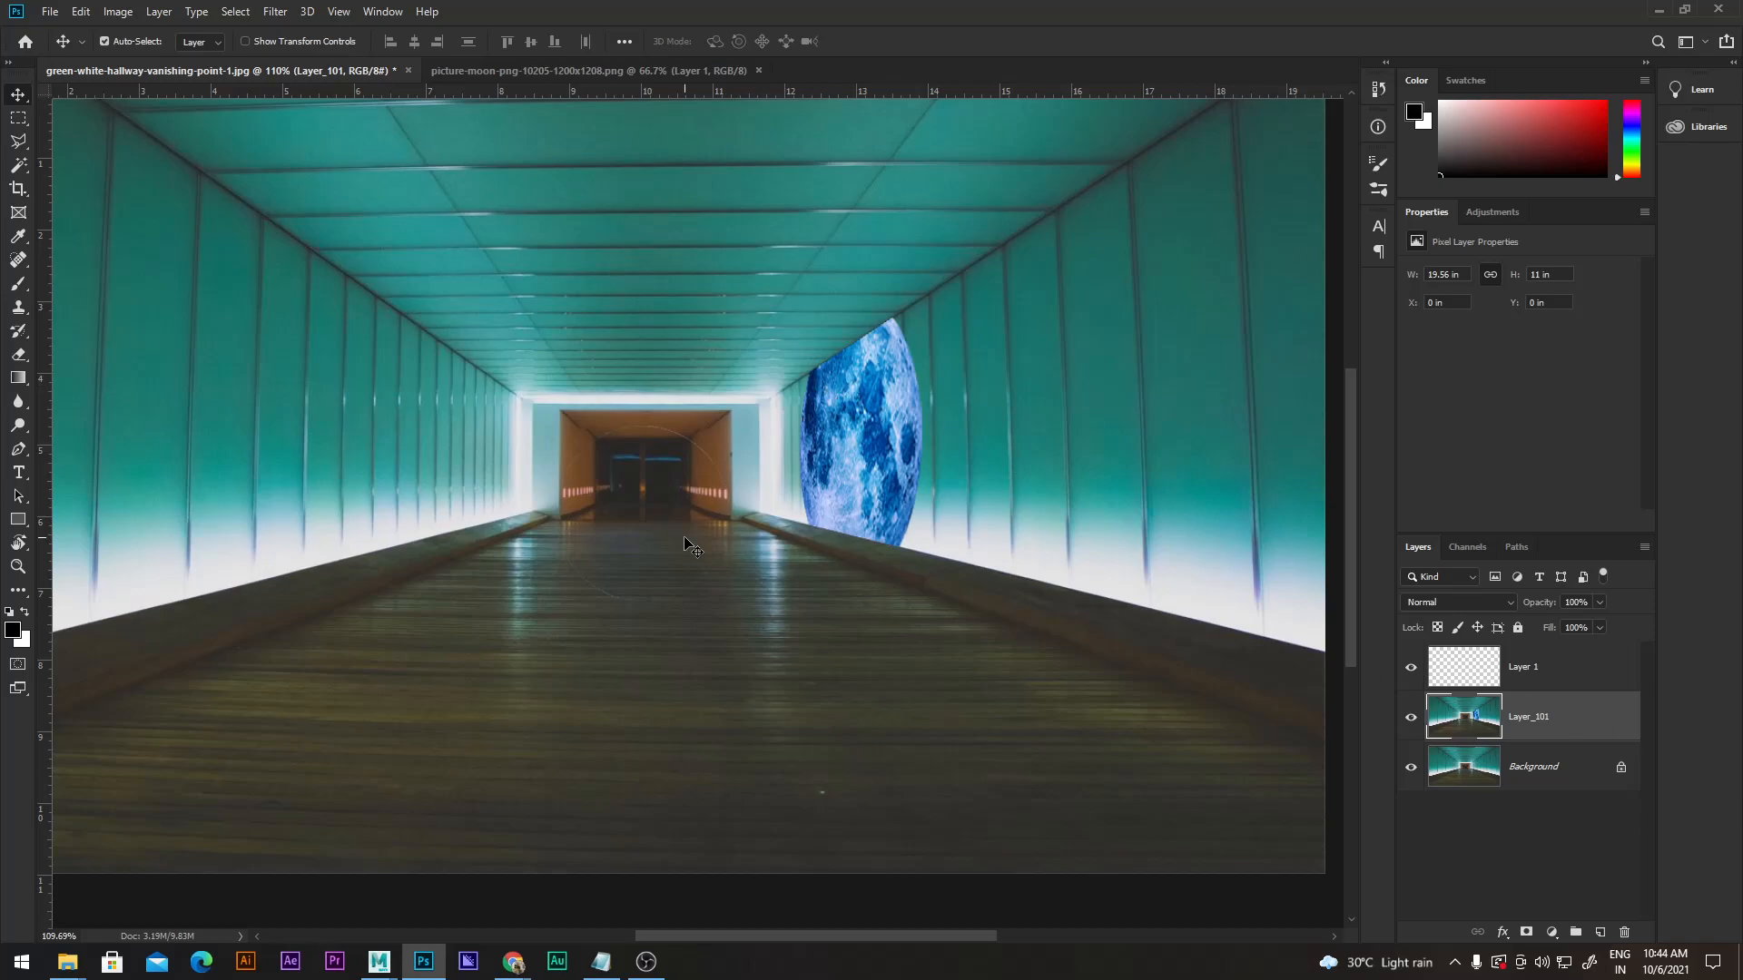
Hide Layer 1 and reopen the Vanishing Point filter on Layer_101.
click(1496, 679)
click(1411, 670)
click(1528, 716)
click(275, 12)
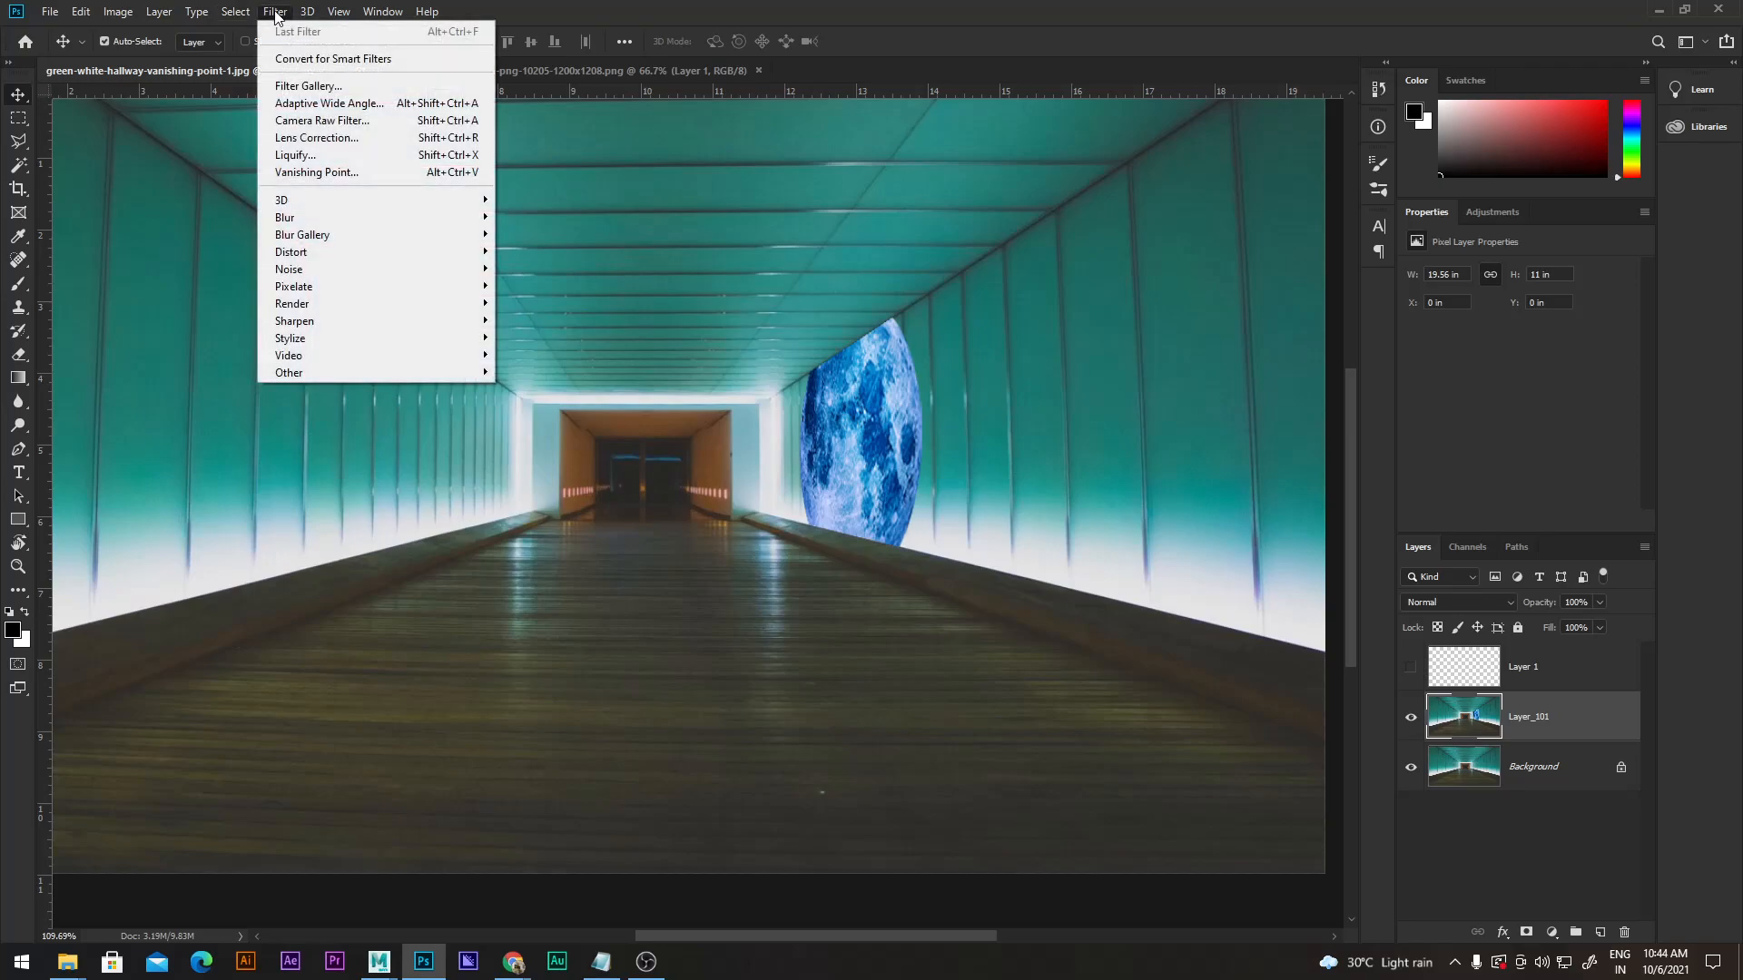
click(341, 171)
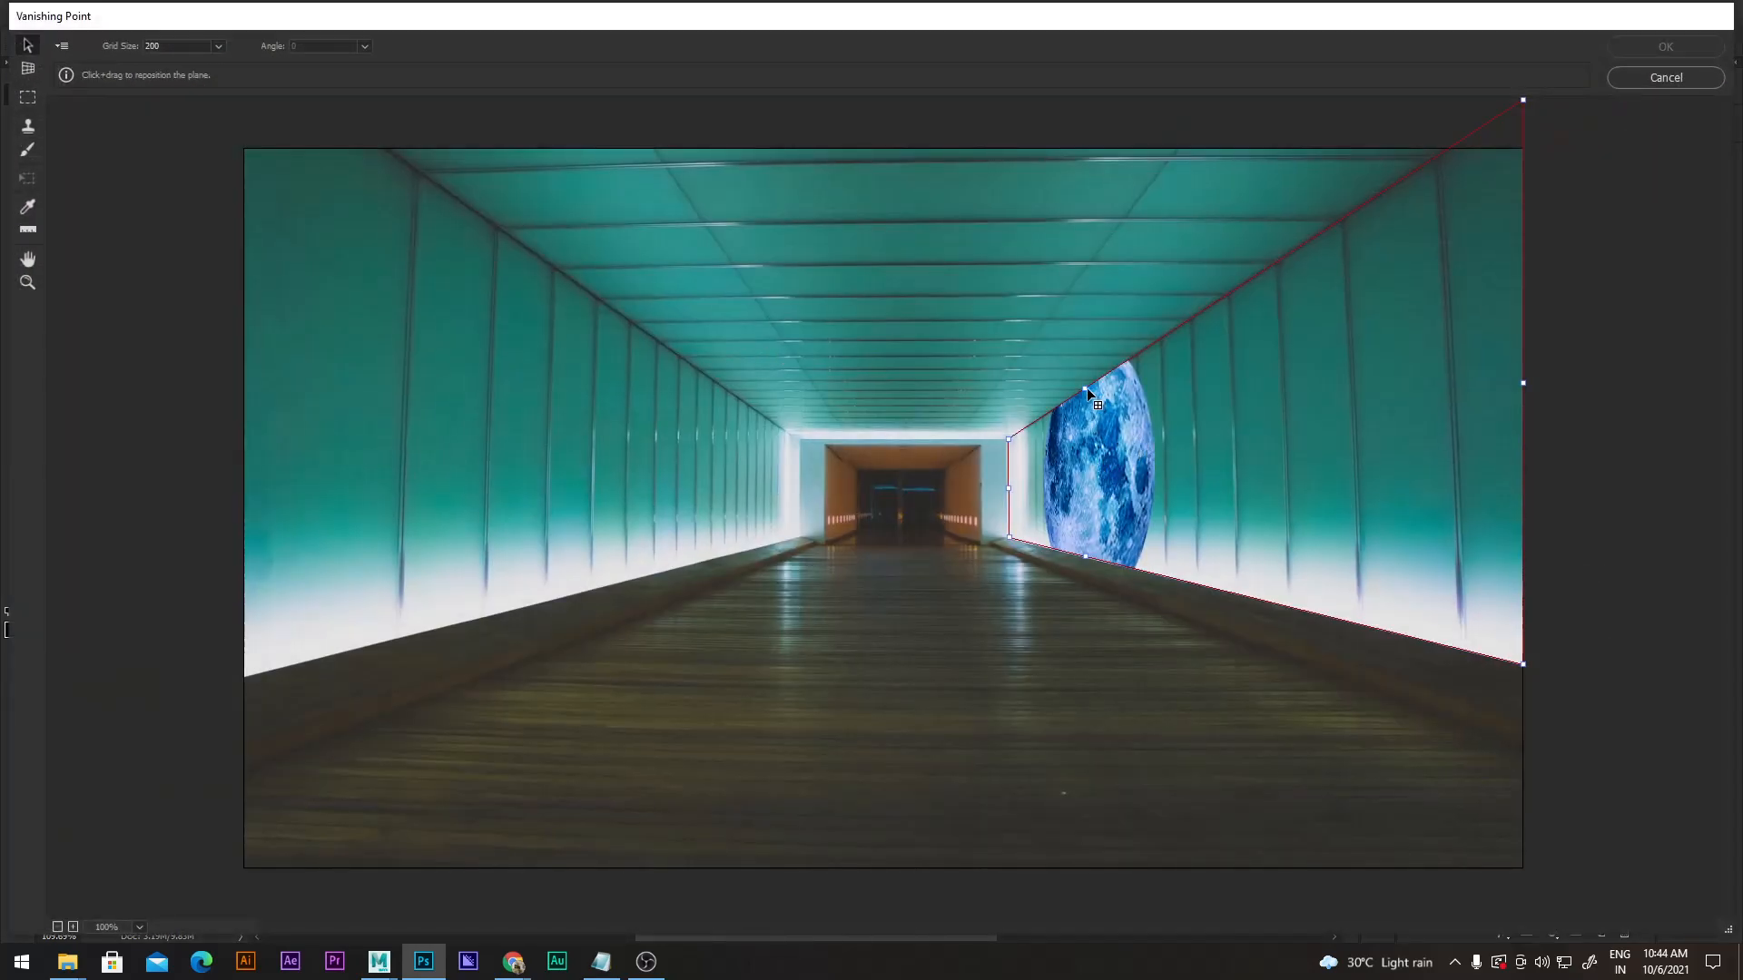
Paste a second moon and place it on the near end of the right wall's plane for transforming.
key(alt)
key(ctrl+v)
drag(320, 231, 1360, 424)
key(t)
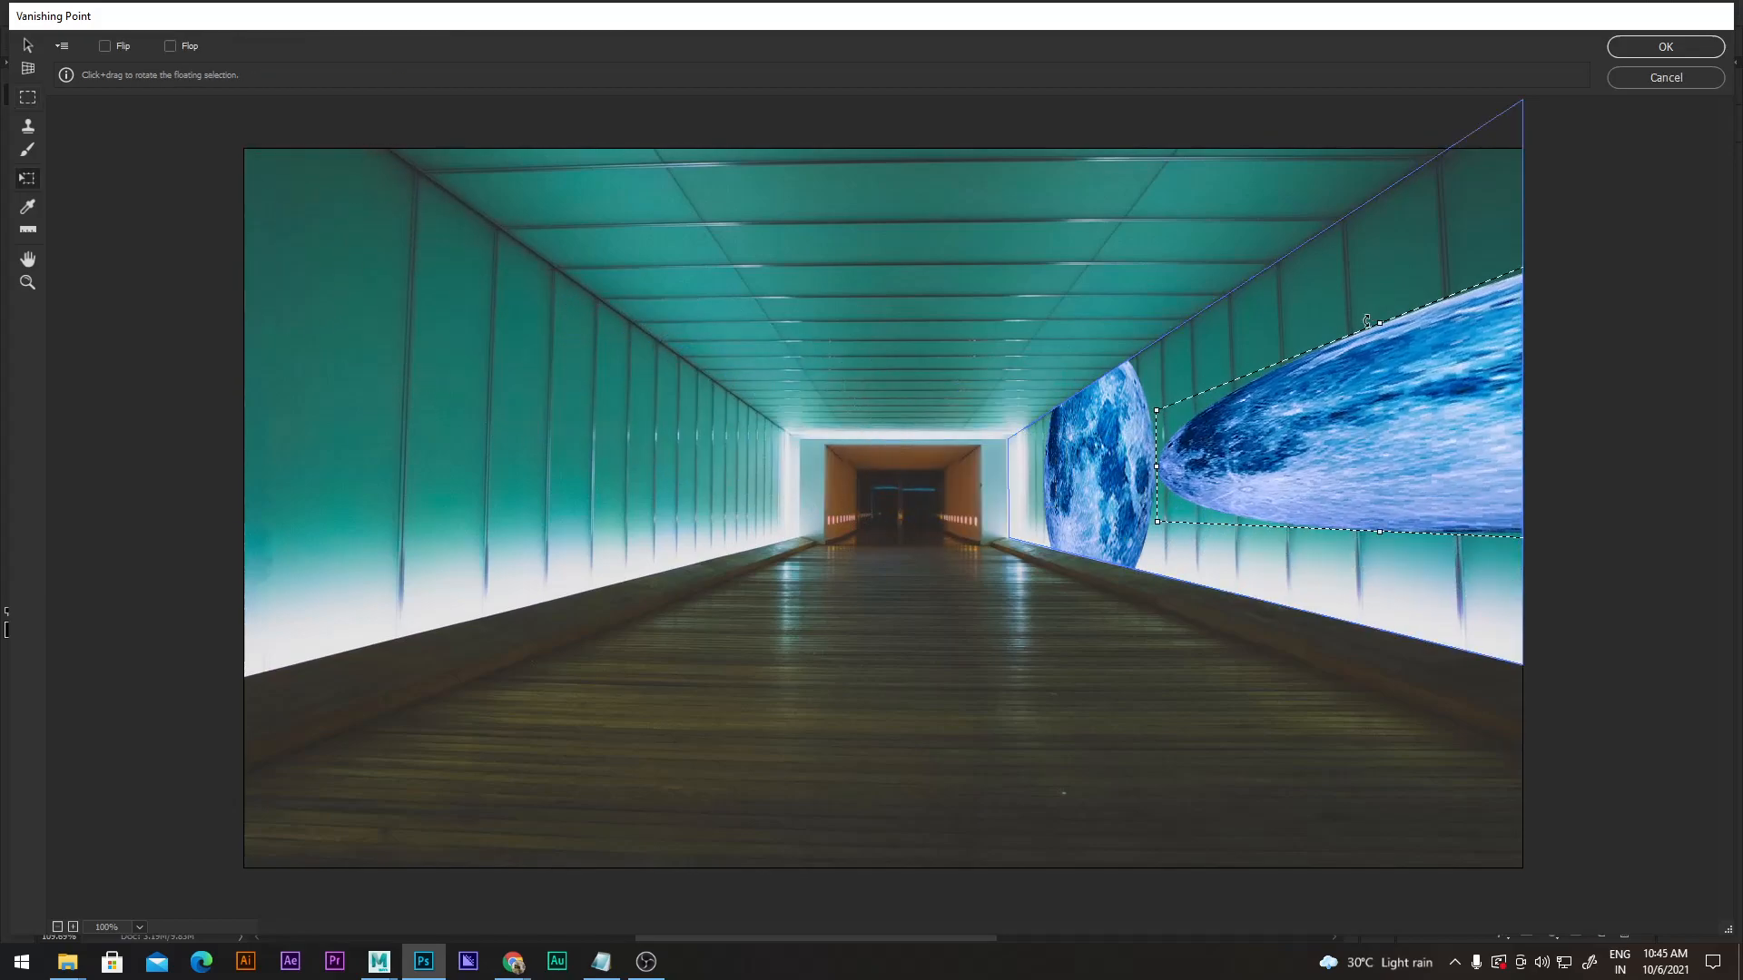
Scale the second moon down to a smaller upright oval and move it beside the first moon on the wall.
drag(1156, 466, 1278, 419)
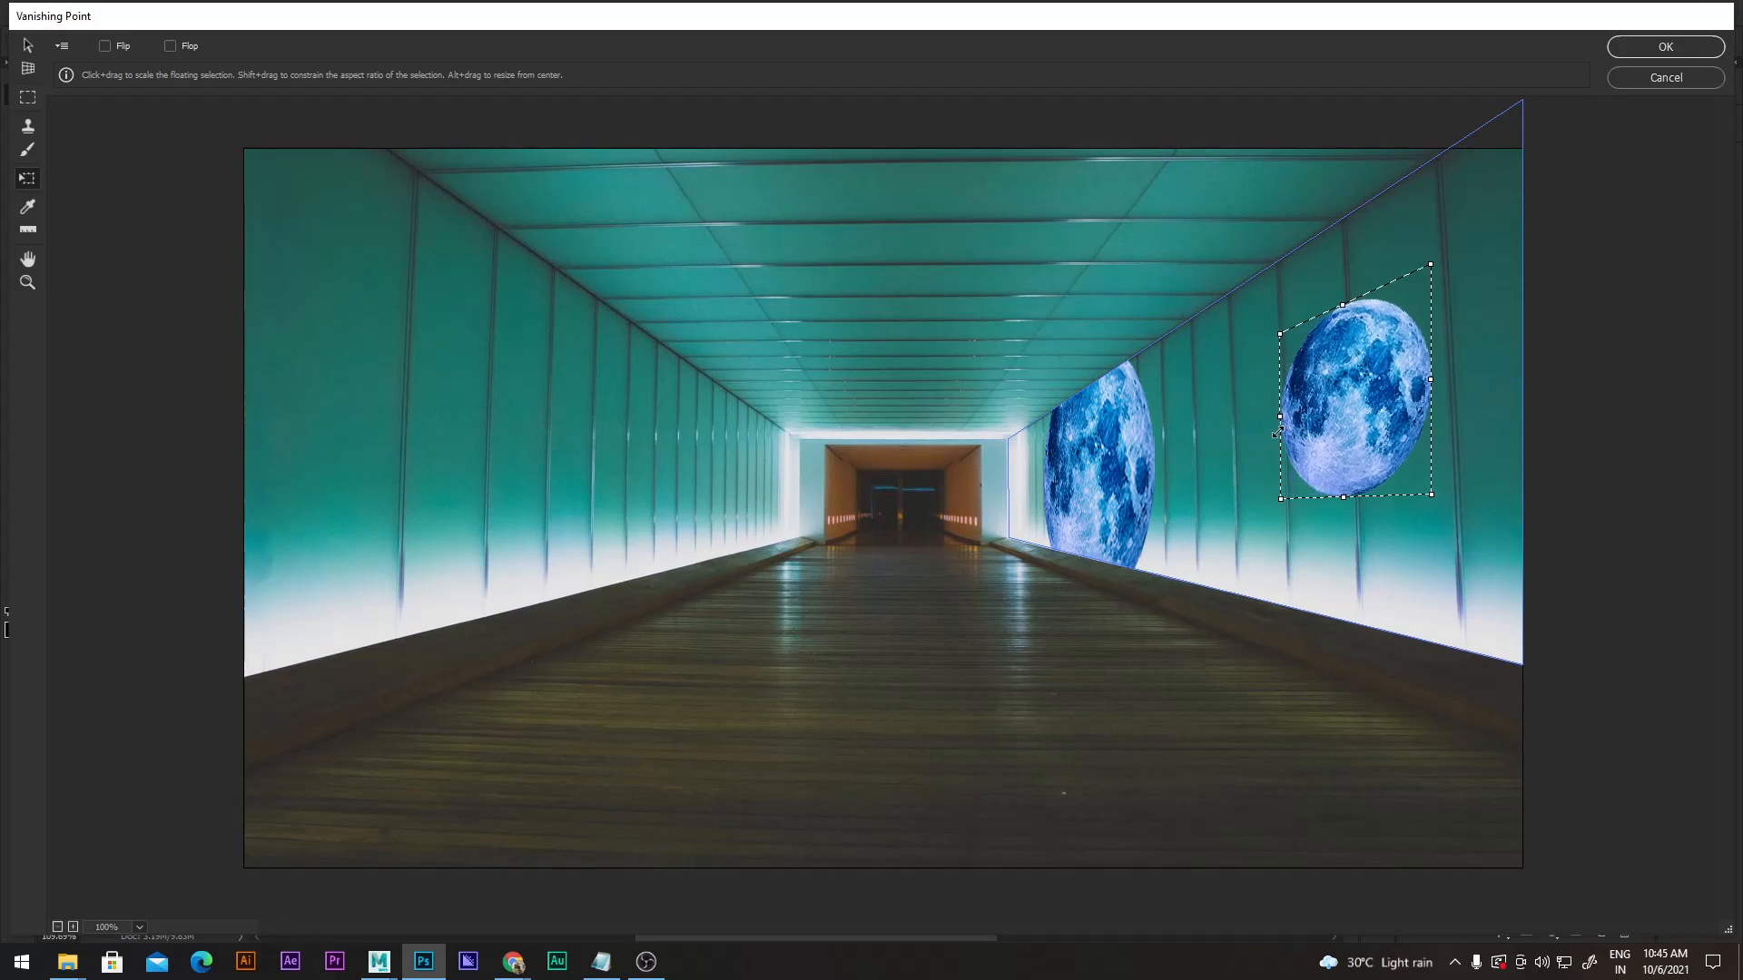
drag(1348, 311, 1347, 294)
drag(1405, 375, 1227, 462)
drag(1240, 527, 1262, 543)
key(alt+shift)
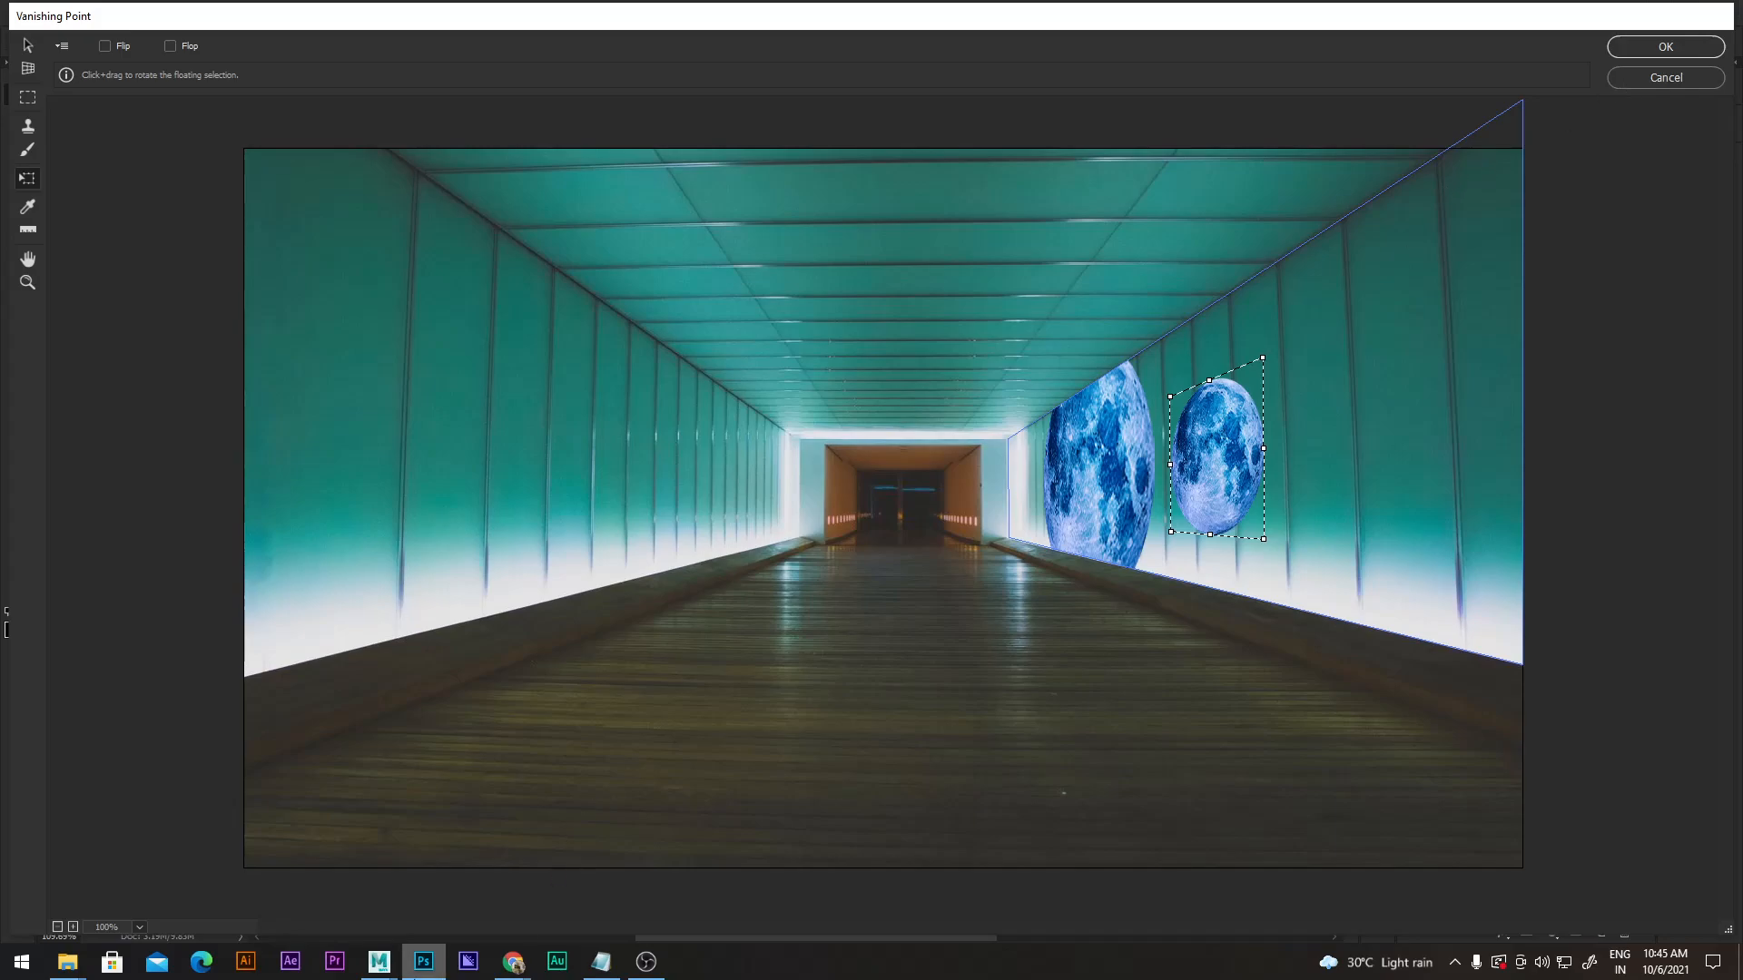
Check the Google Meet call in Chrome and return to Photoshop.
mouse_move(514, 962)
click(493, 907)
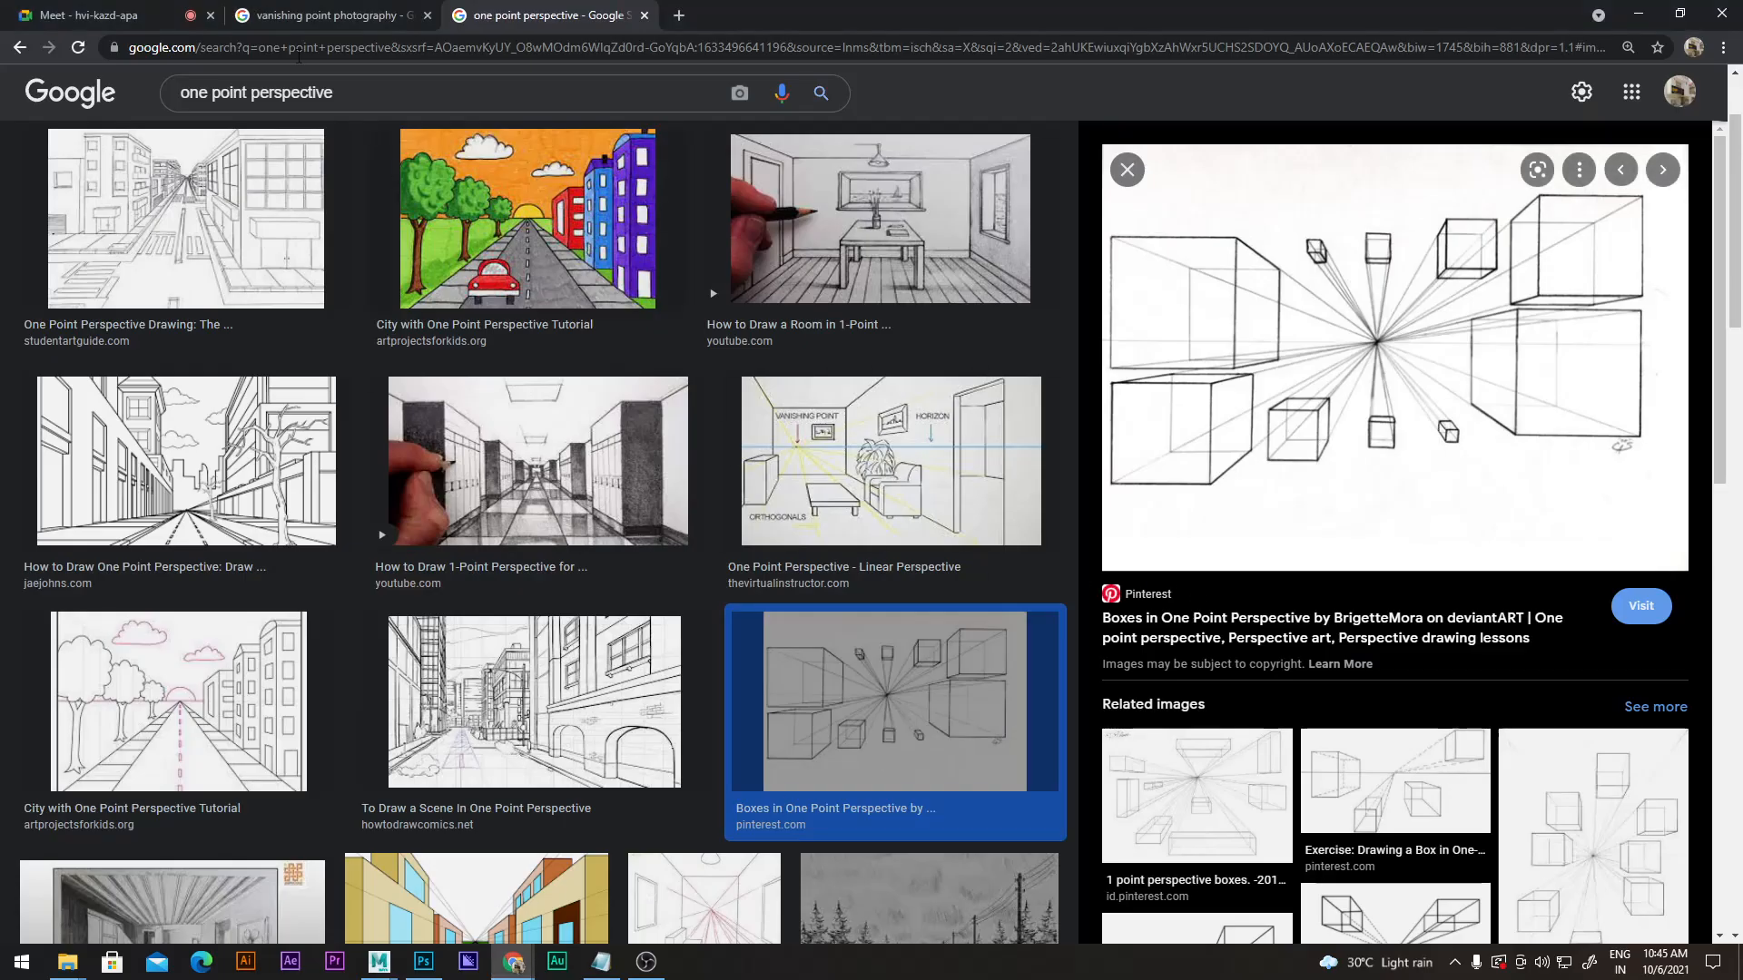
click(118, 16)
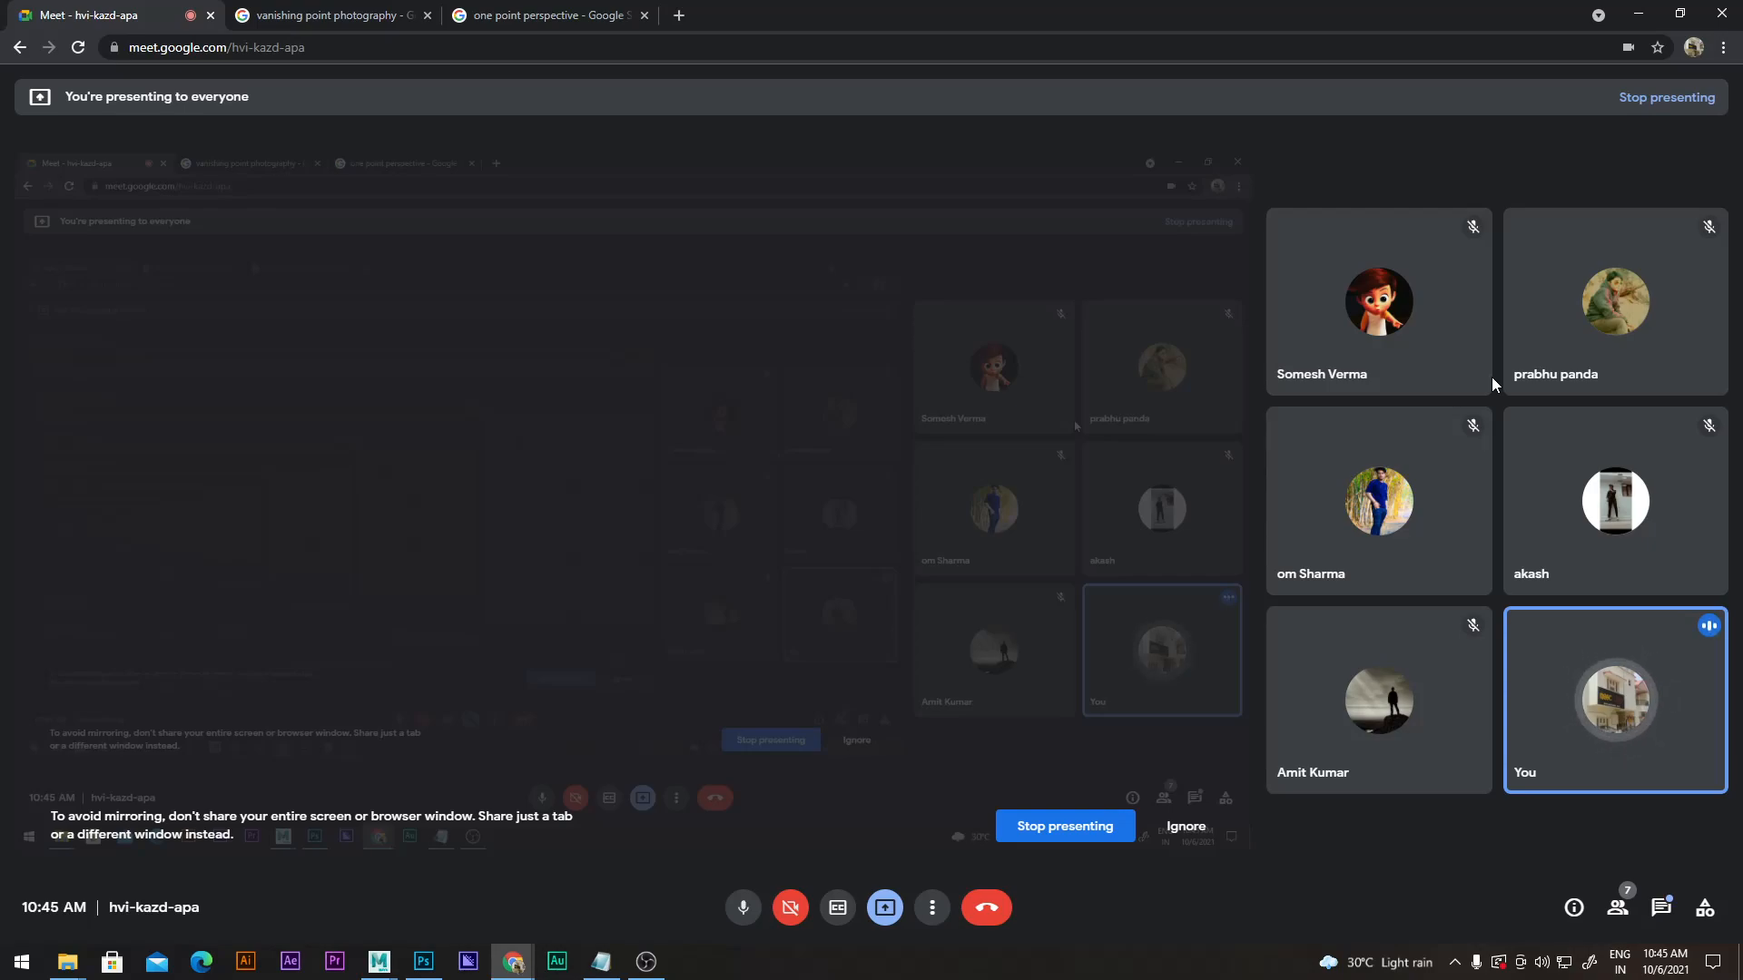
click(423, 961)
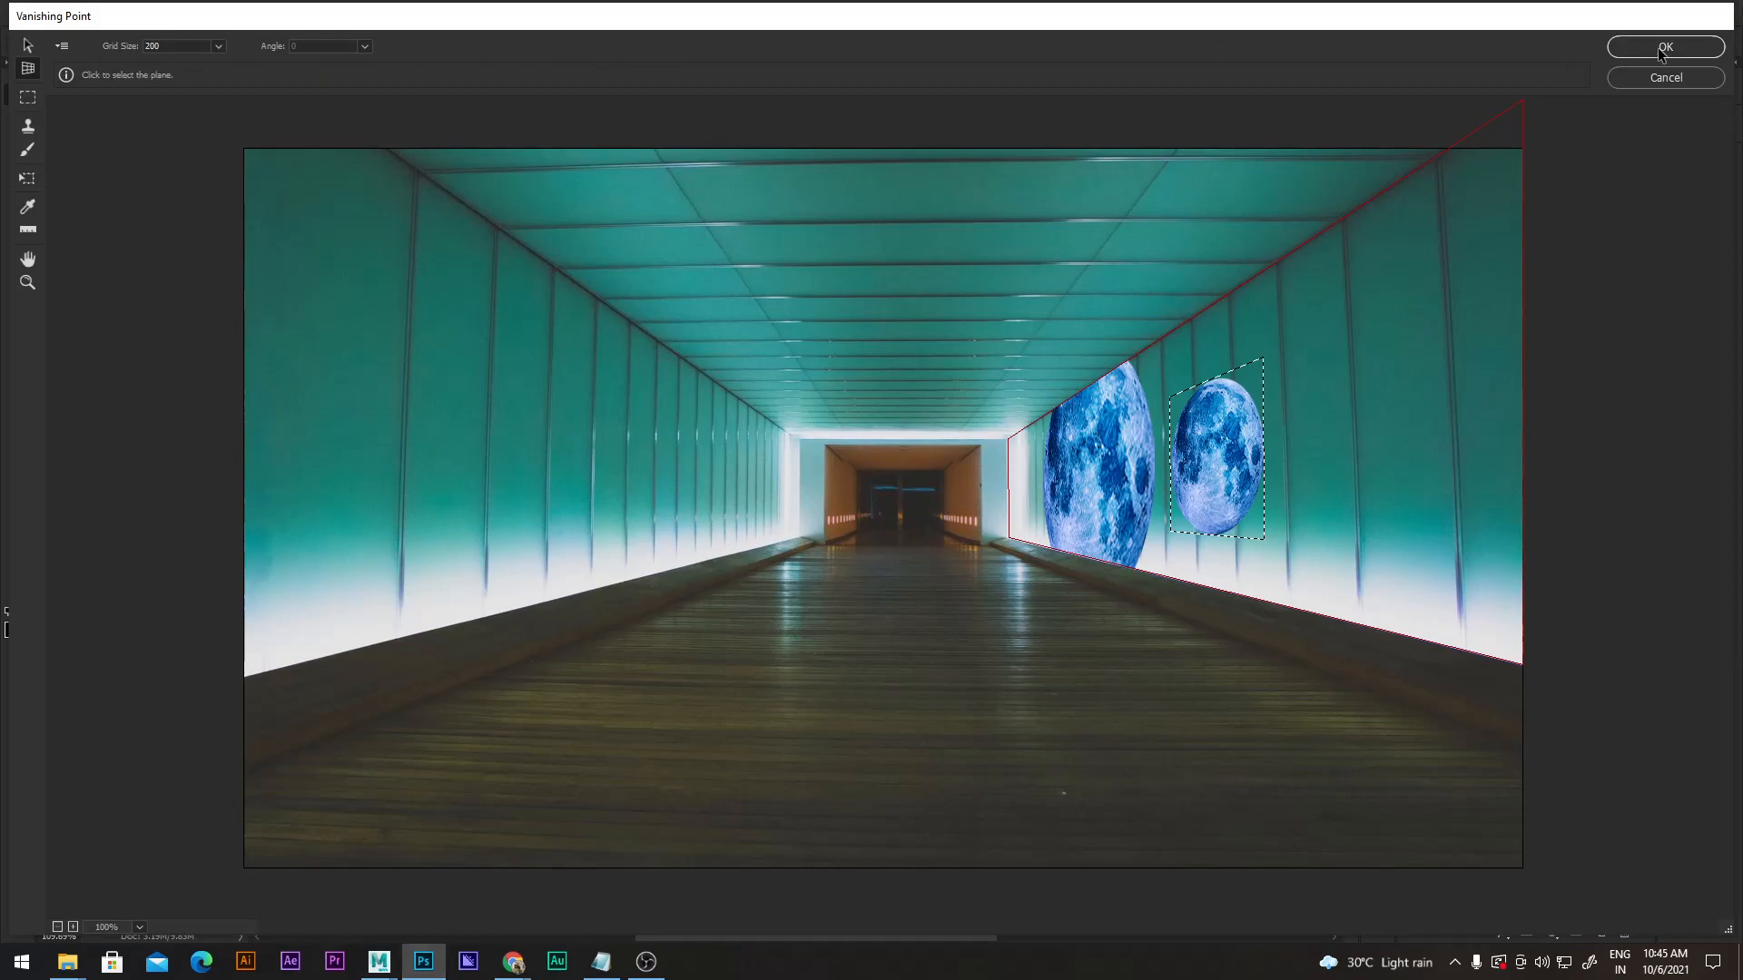
Apply the Vanishing Point filter with the second moon and close the moon picture document.
click(1659, 50)
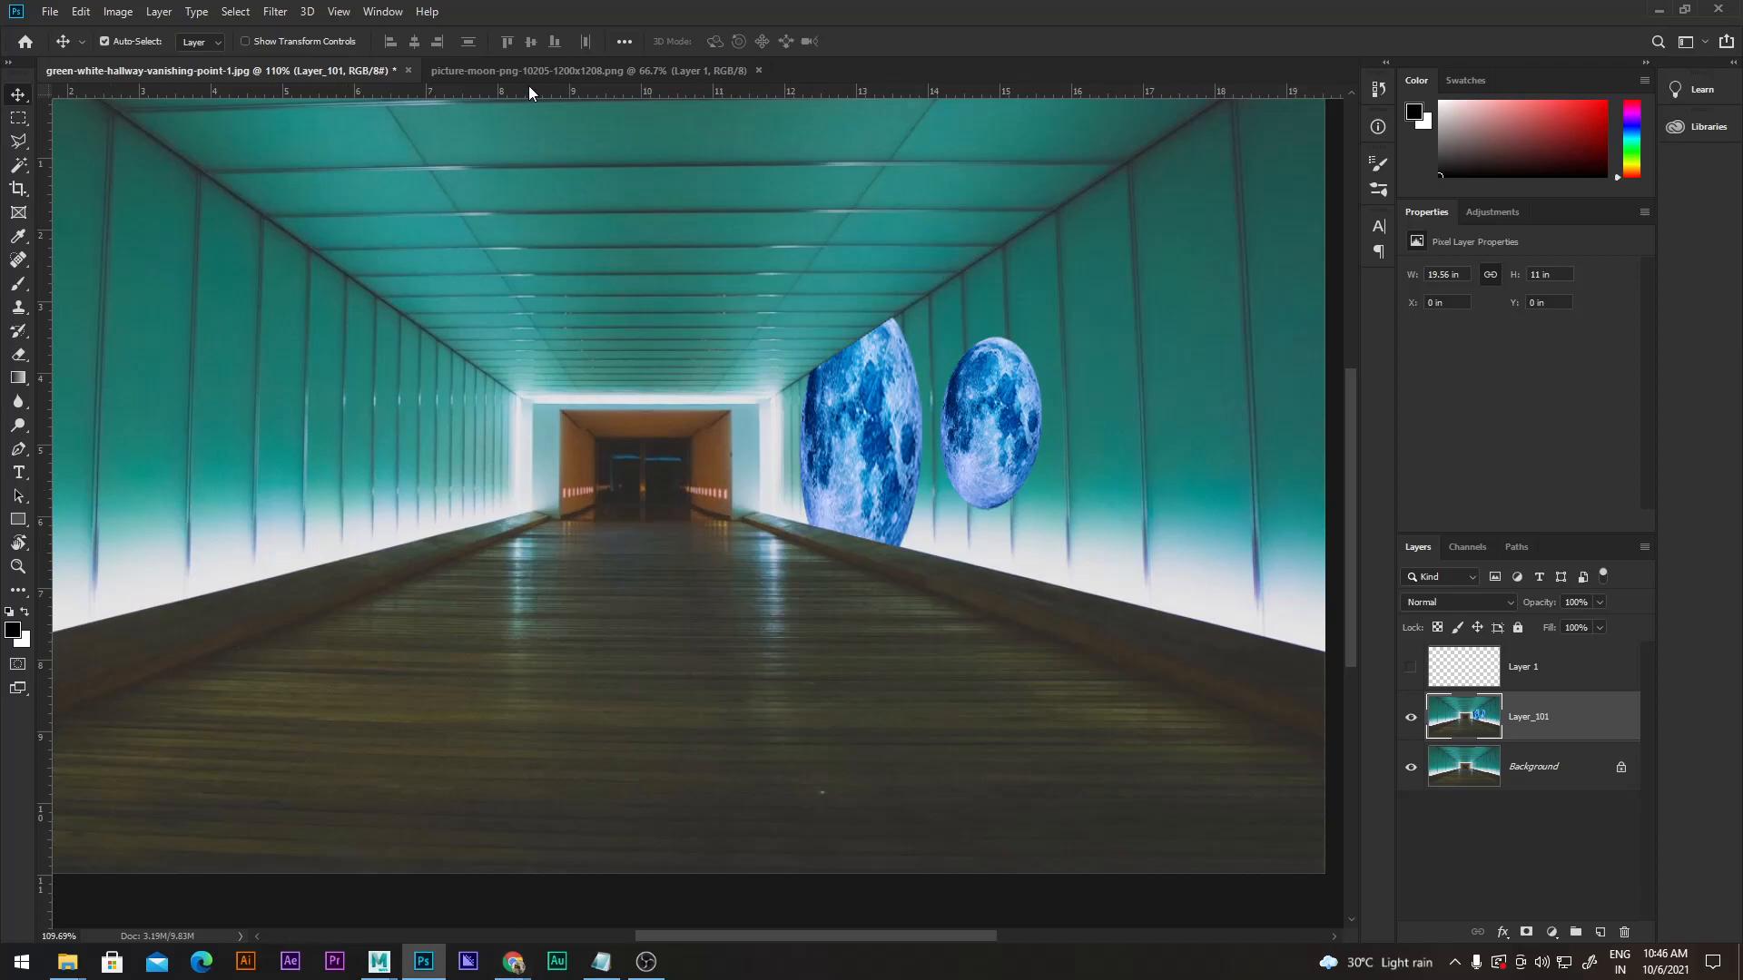
click(738, 70)
click(758, 70)
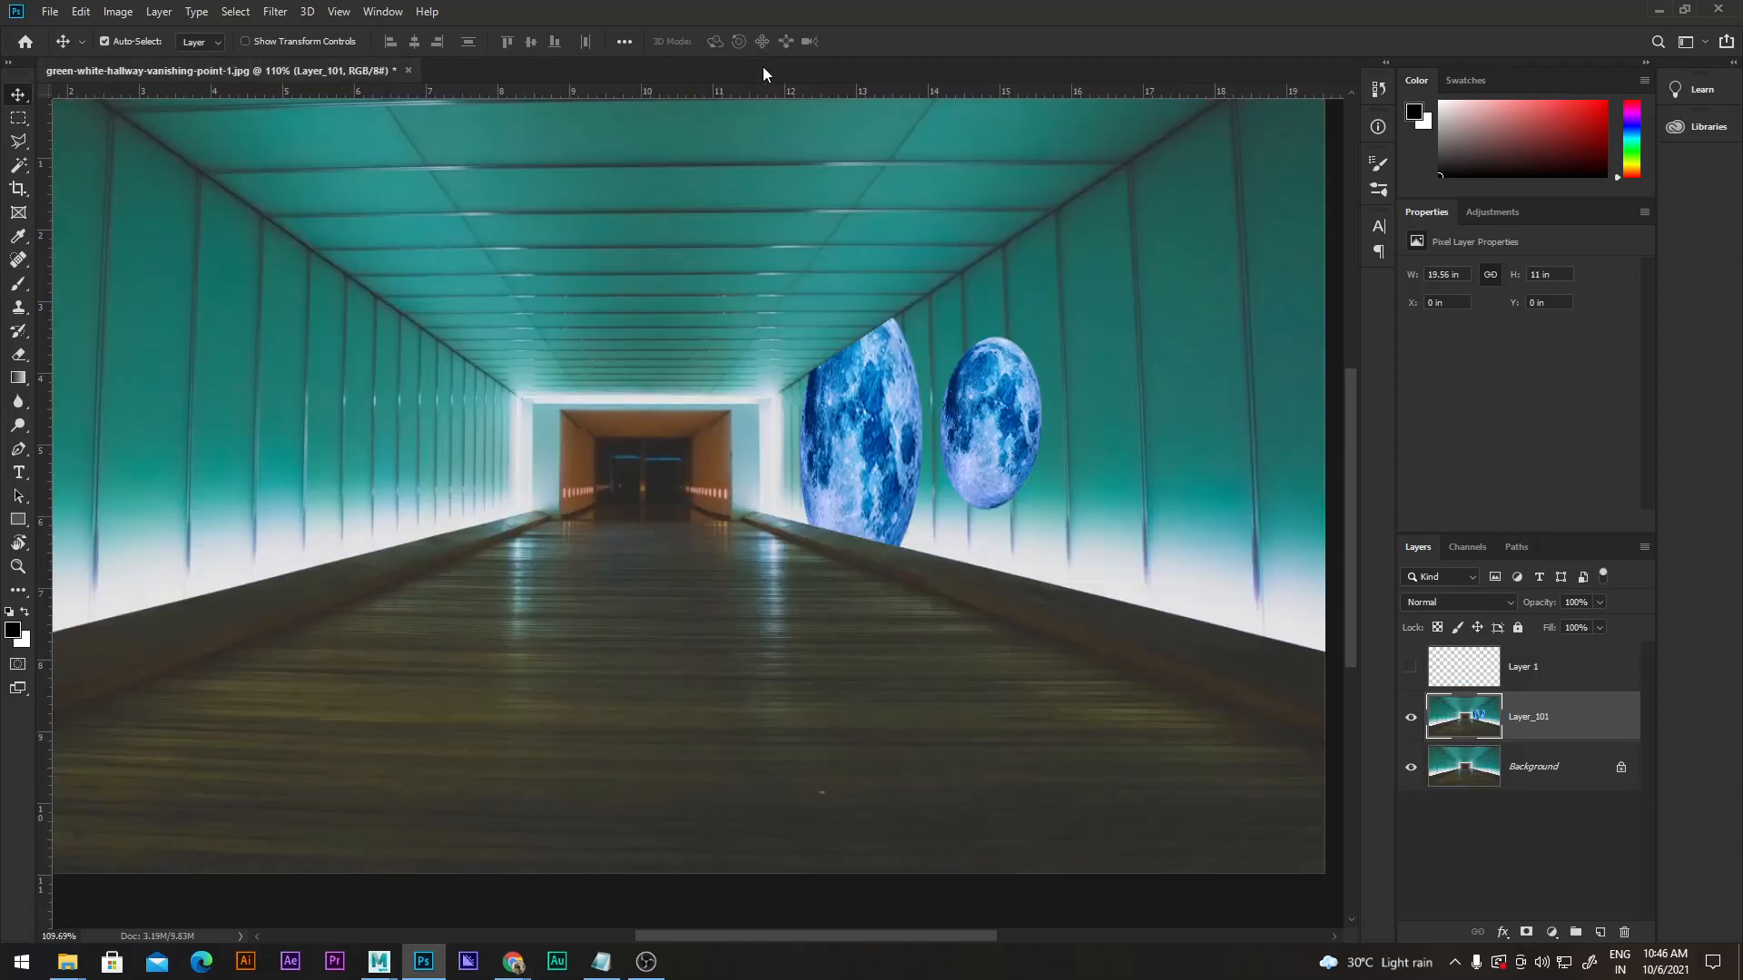
Open the box image unnamed (1).jpg from the Photoshop_01 folder.
key(ctrl+o)
scroll(793, 829, down, 5)
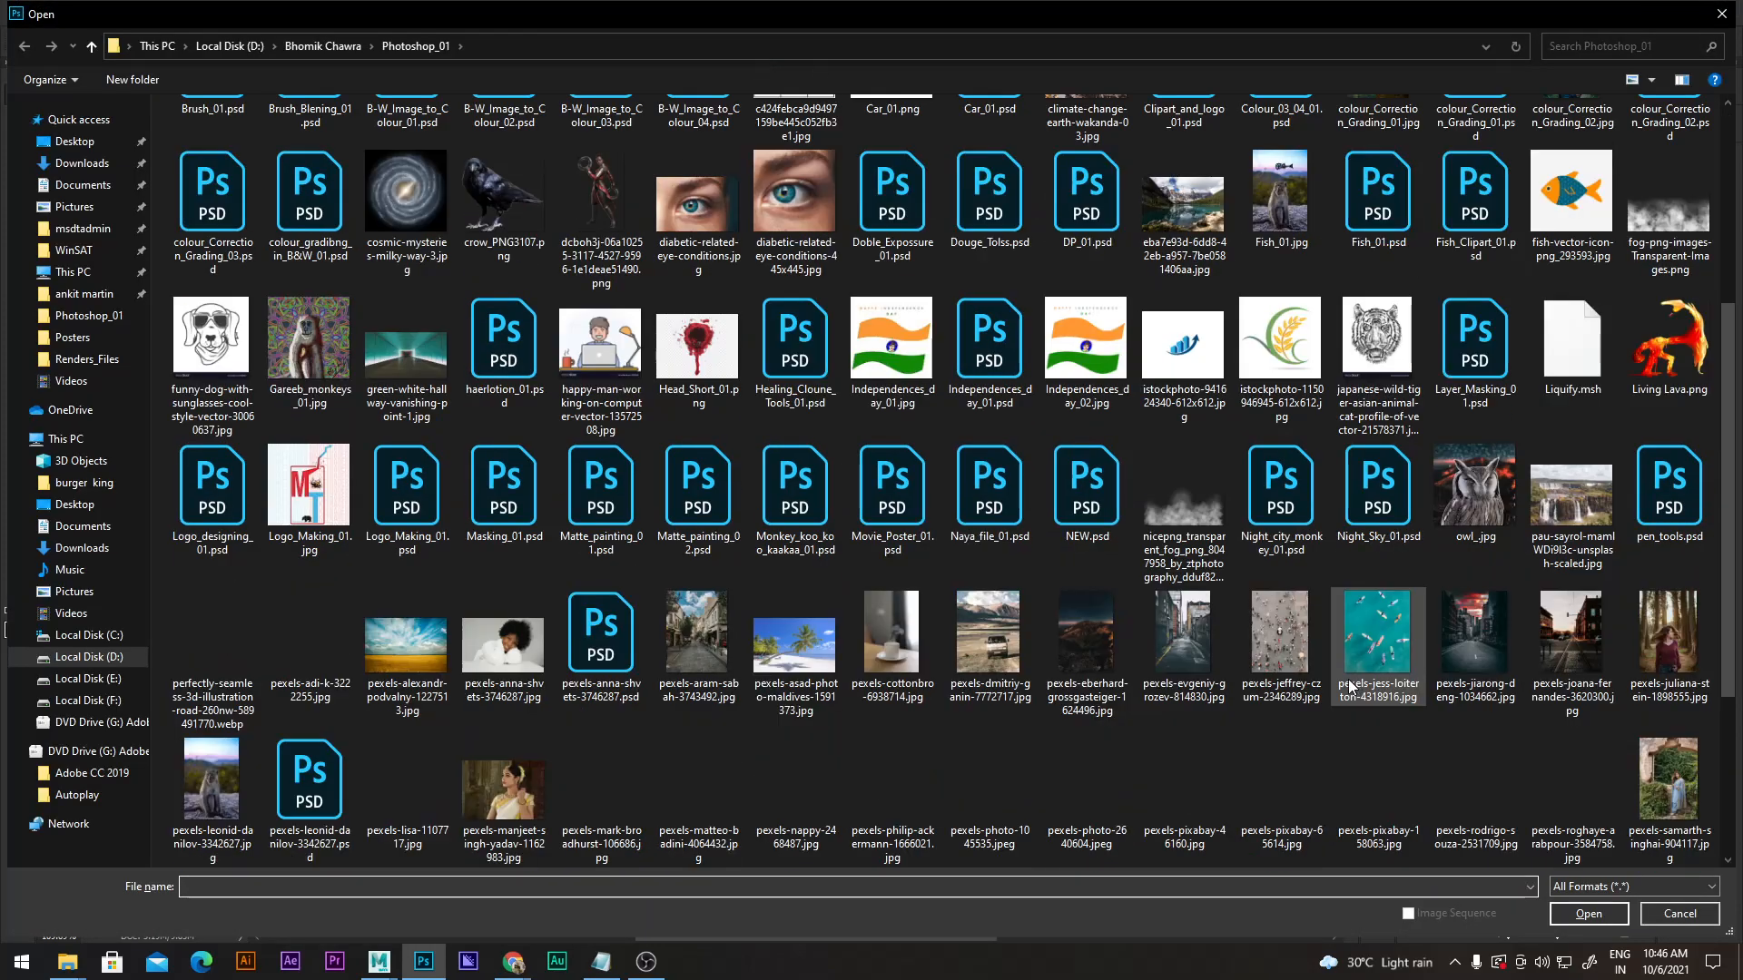
click(795, 837)
click(1588, 914)
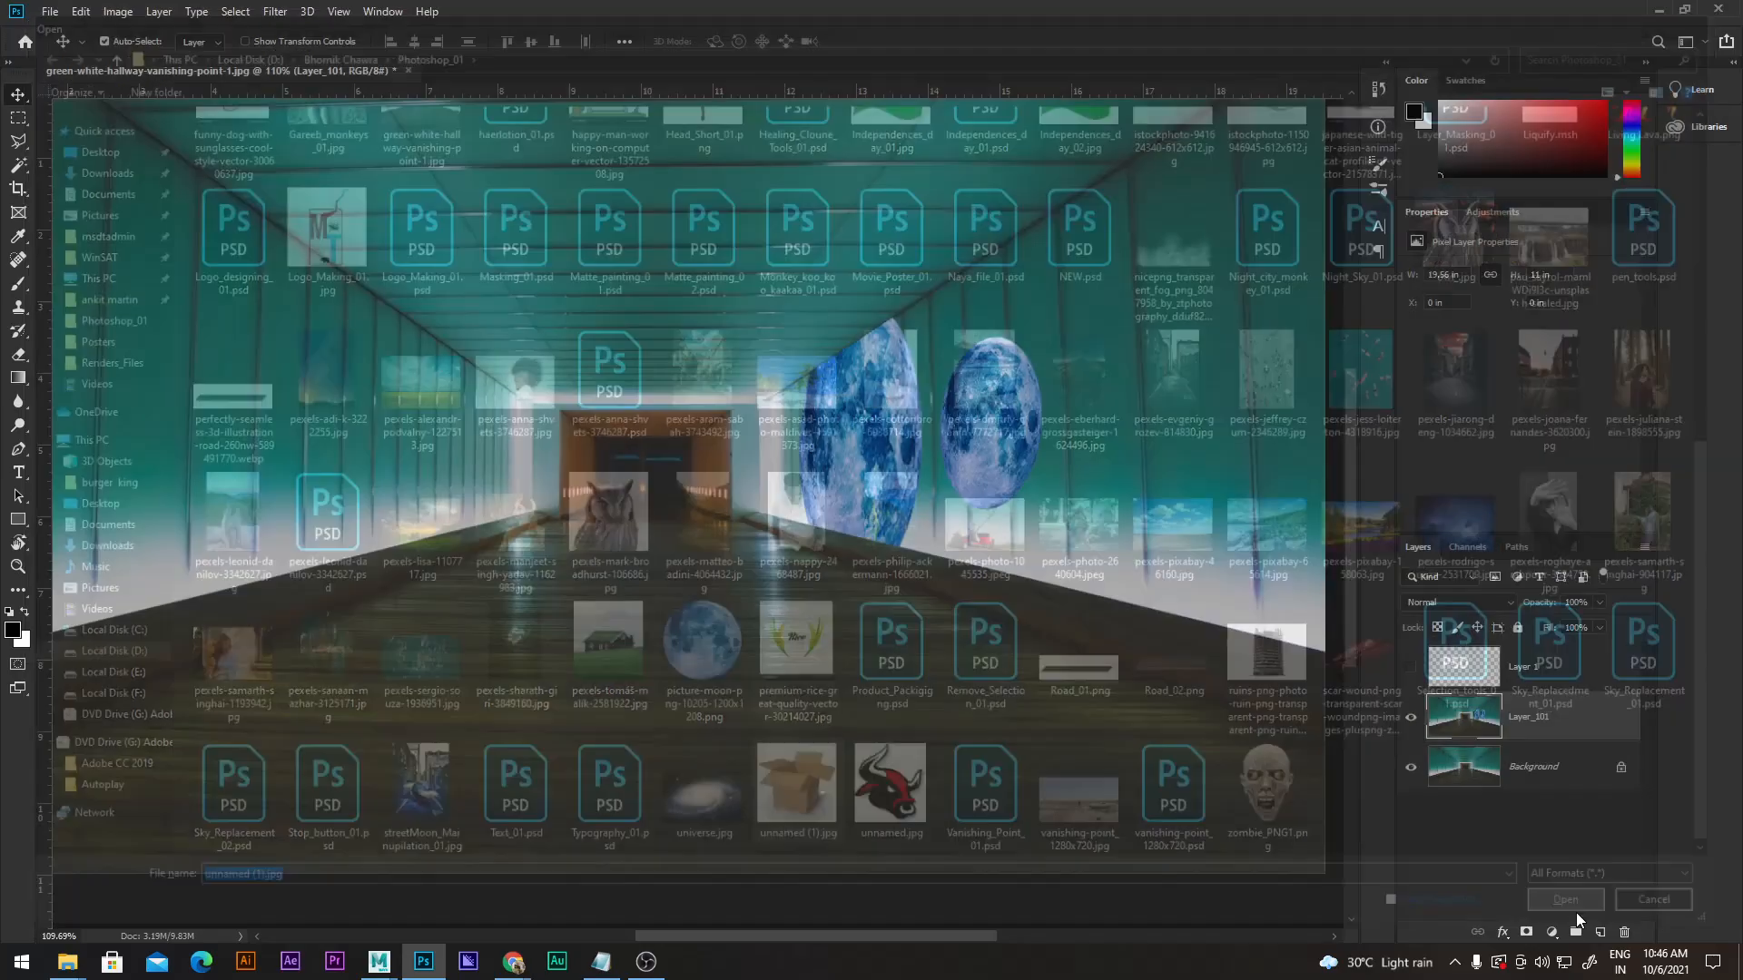
Open universe.jpg from the Photoshop_01 folder alongside the box image.
scroll(692, 543, up, 3)
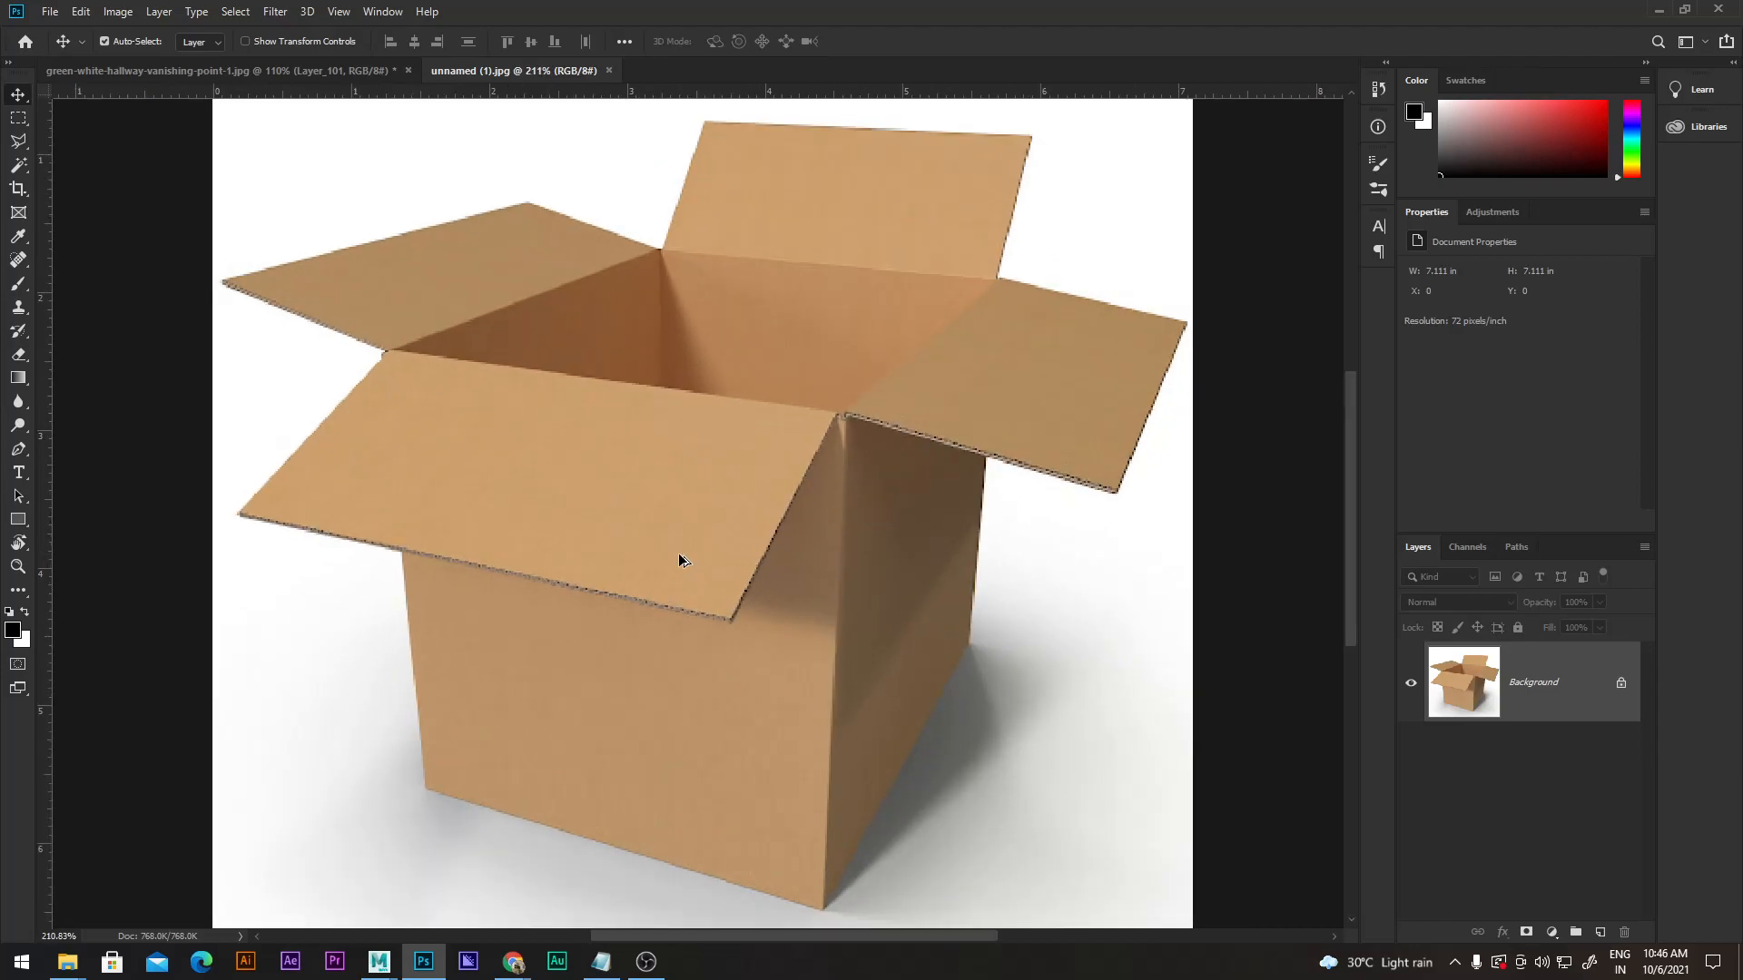
drag(876, 556, 887, 465)
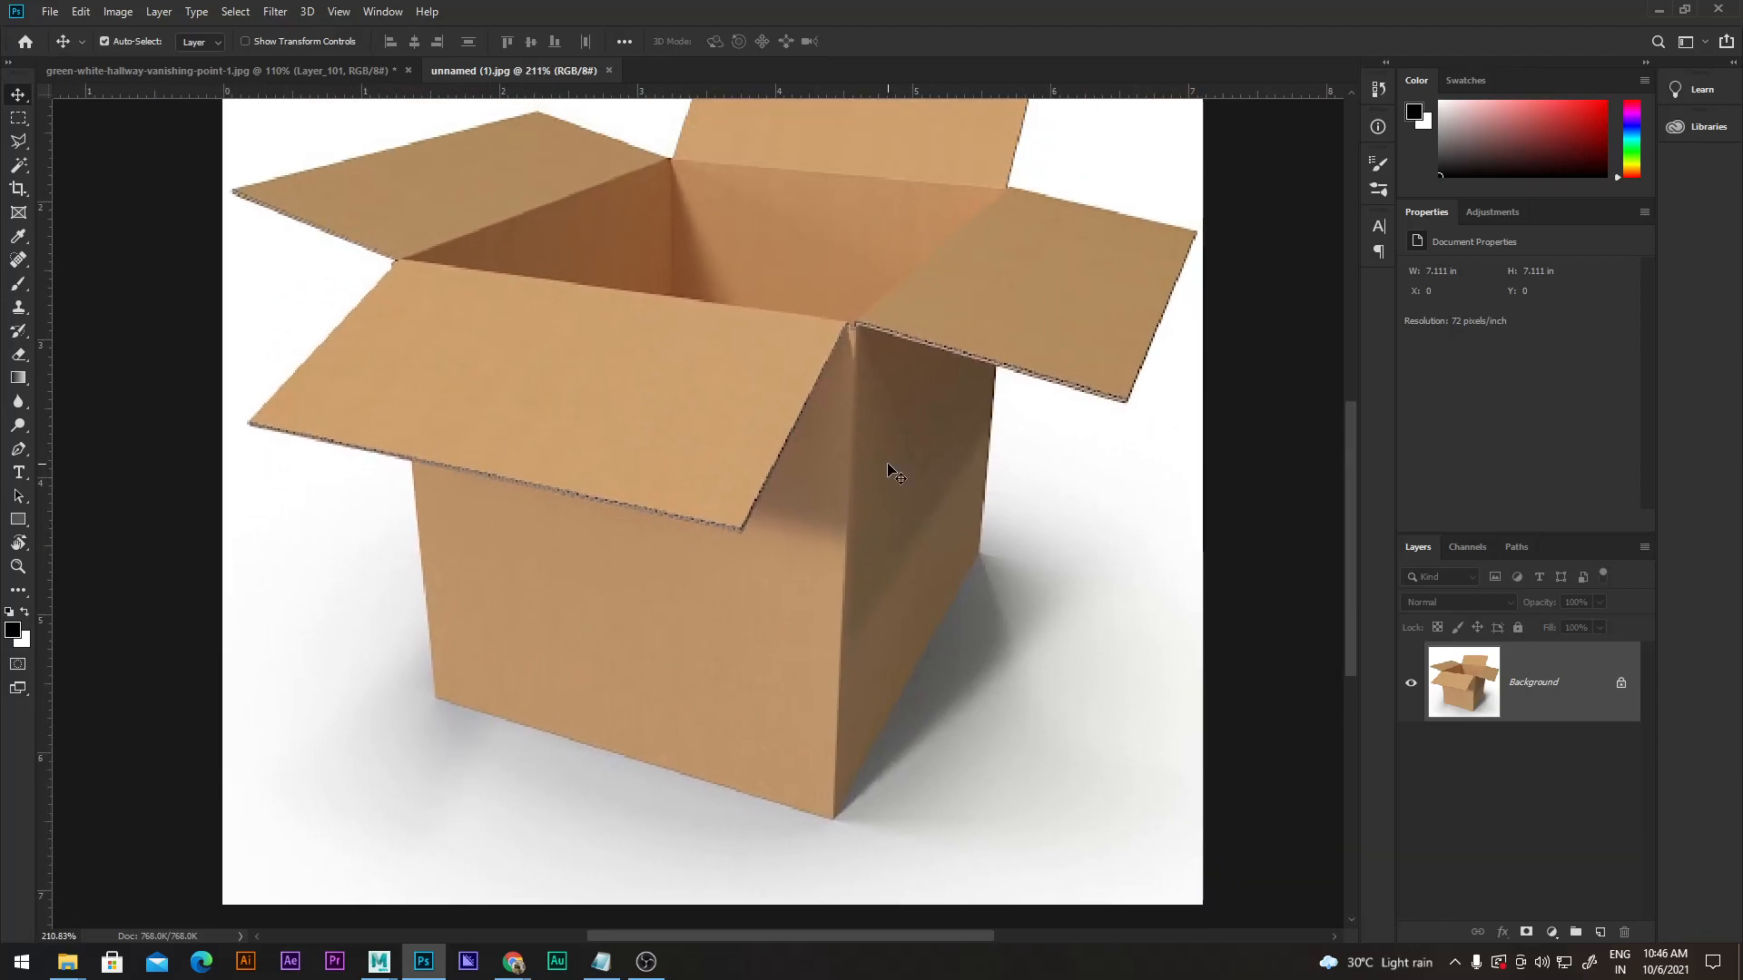
scroll(889, 468, down, 1)
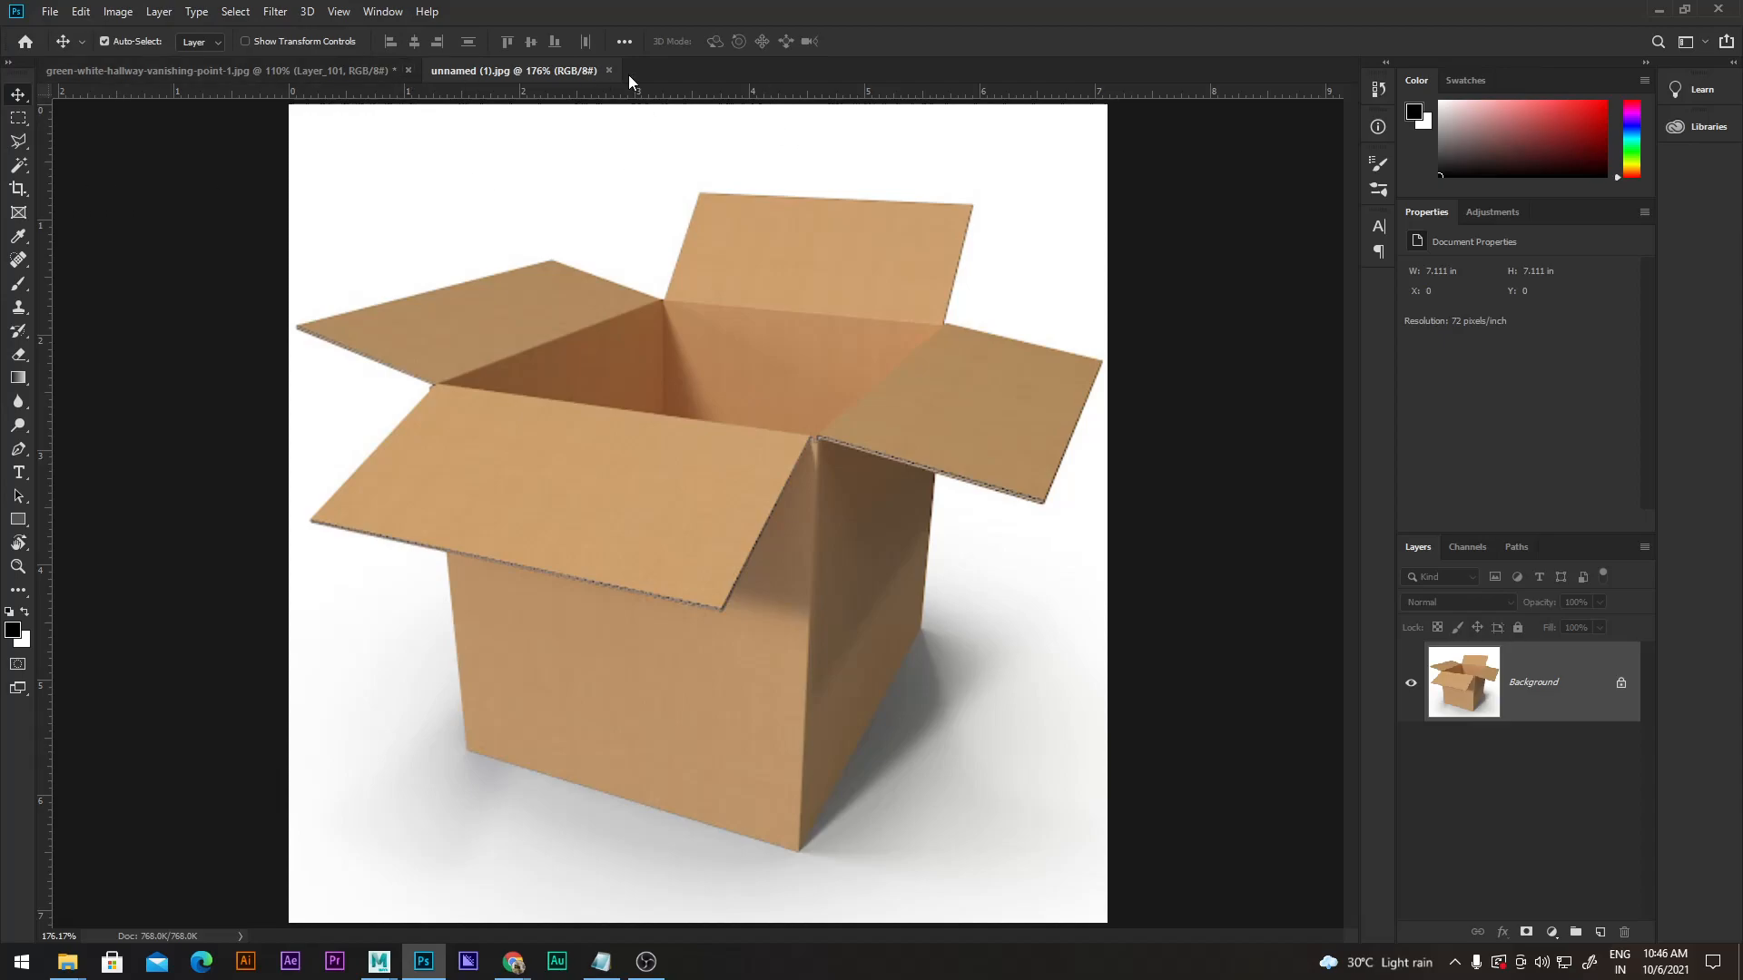
key(ctrl+o)
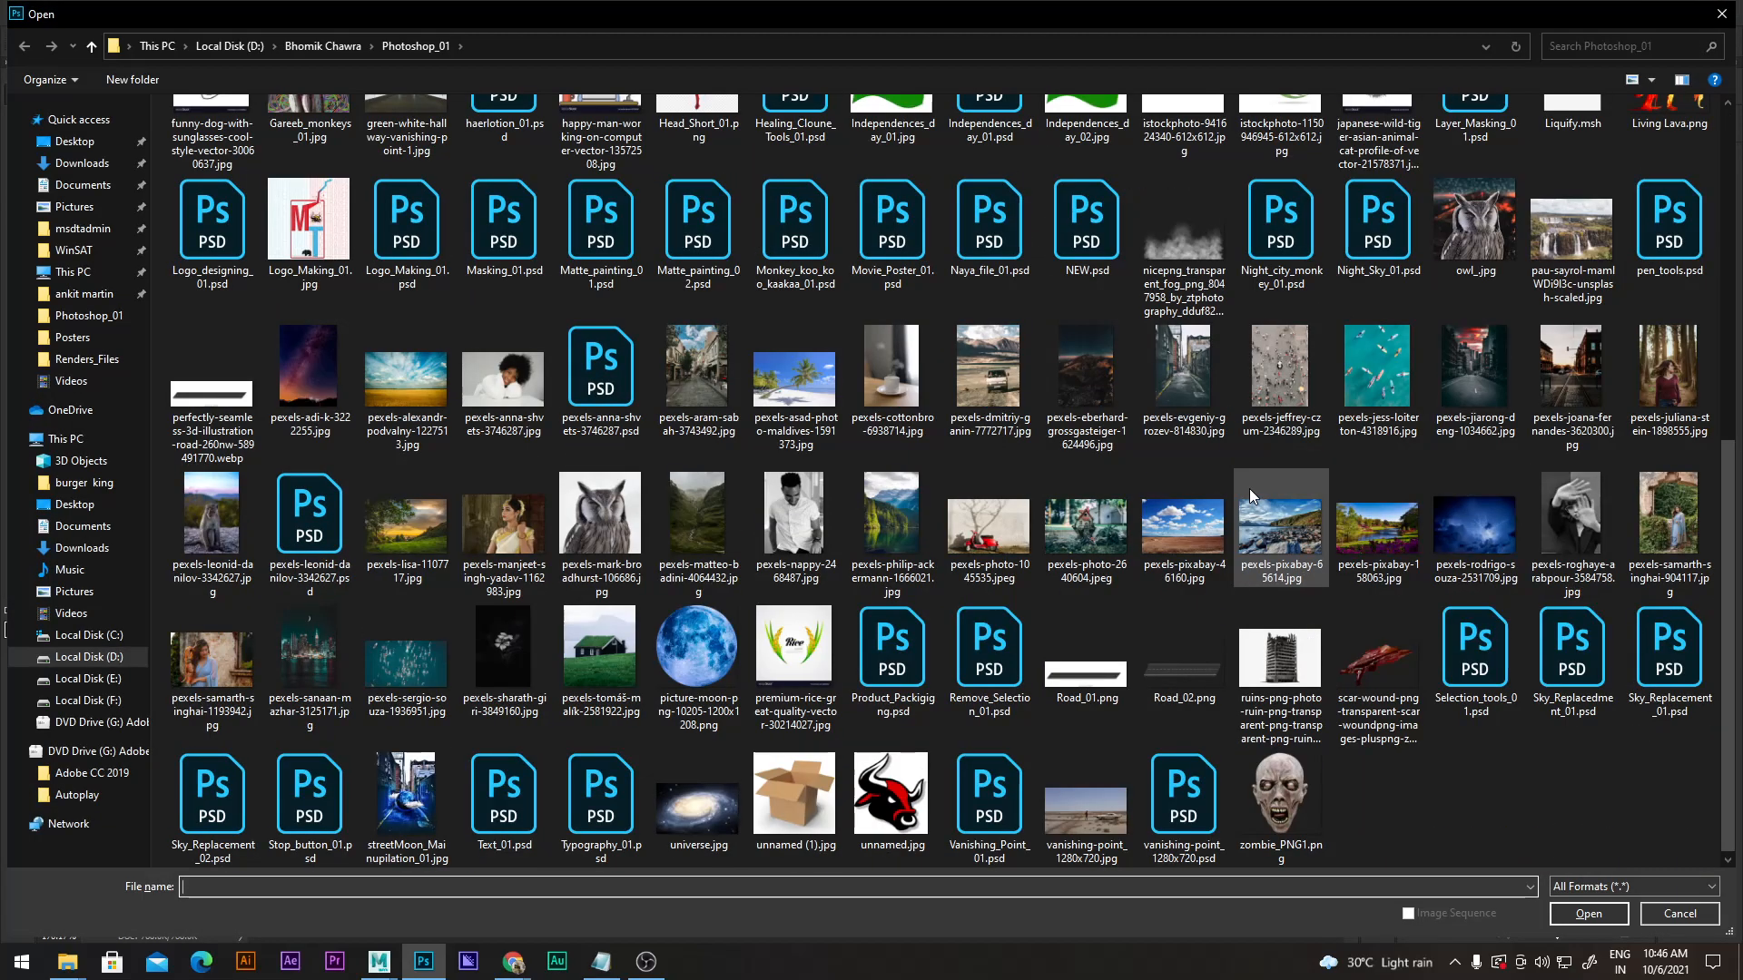
click(694, 654)
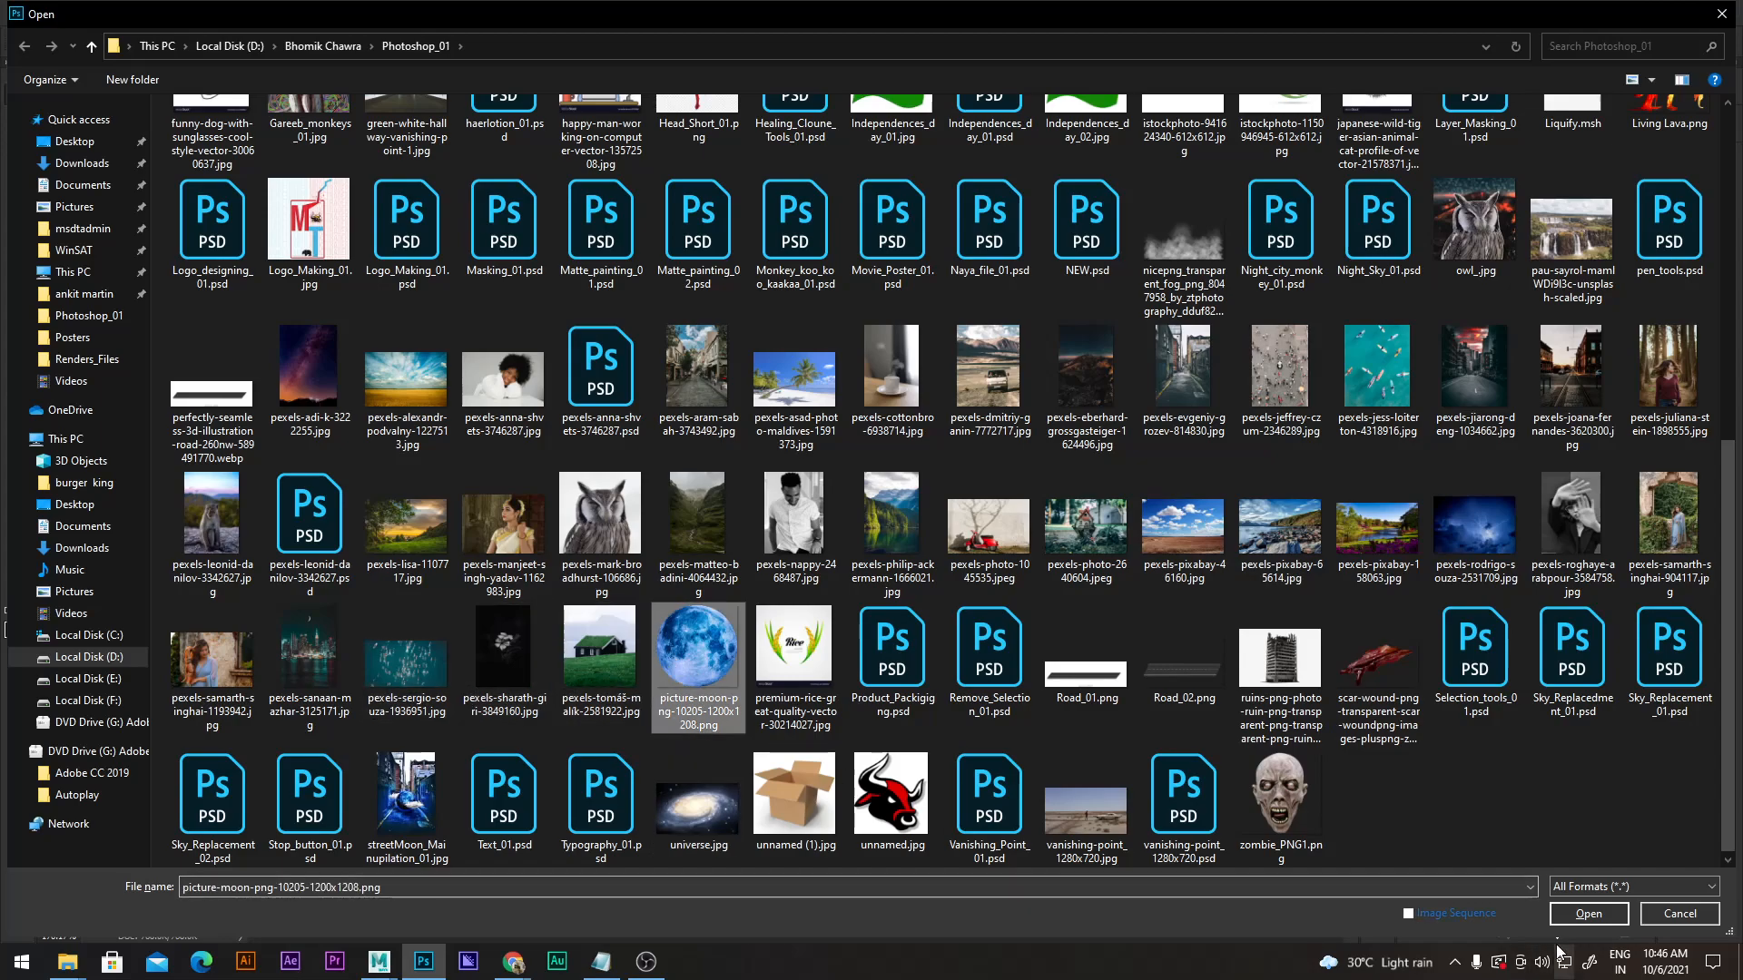
double_click(671, 828)
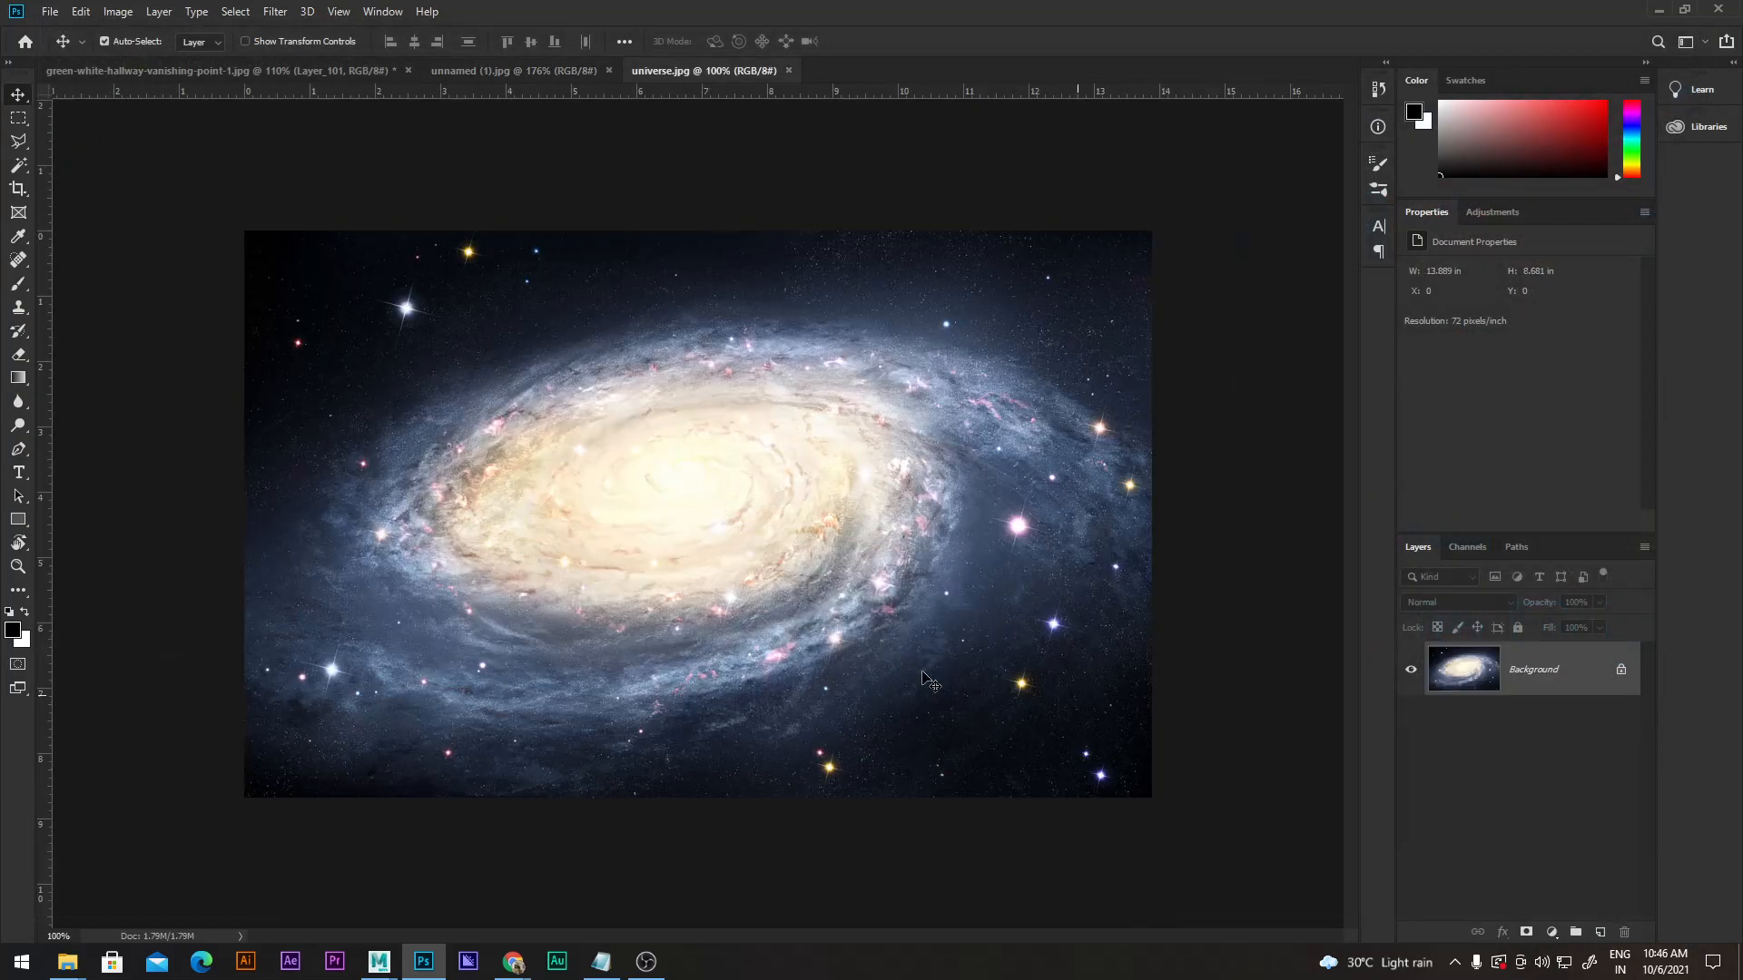
Copy the galaxy image into the box document and scale it down to about 12% on the box's front face.
drag(476, 77, 767, 534)
key(ctrl+t)
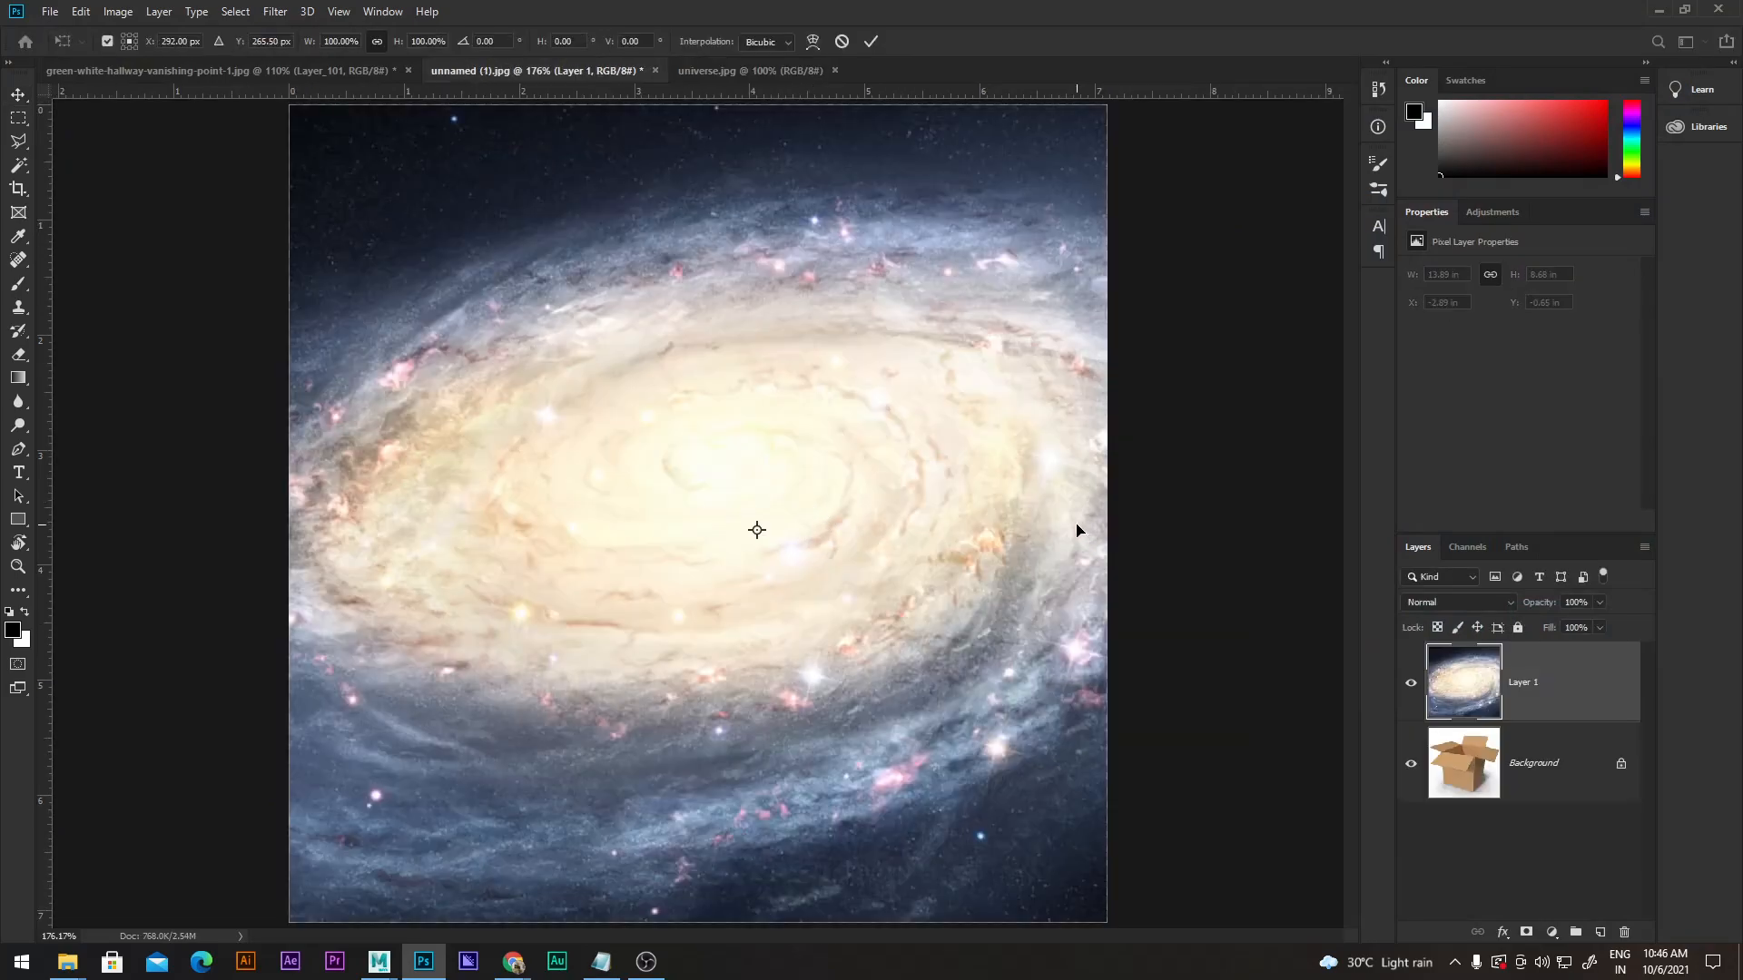
key(ctrl+0)
drag(1101, 287, 698, 597)
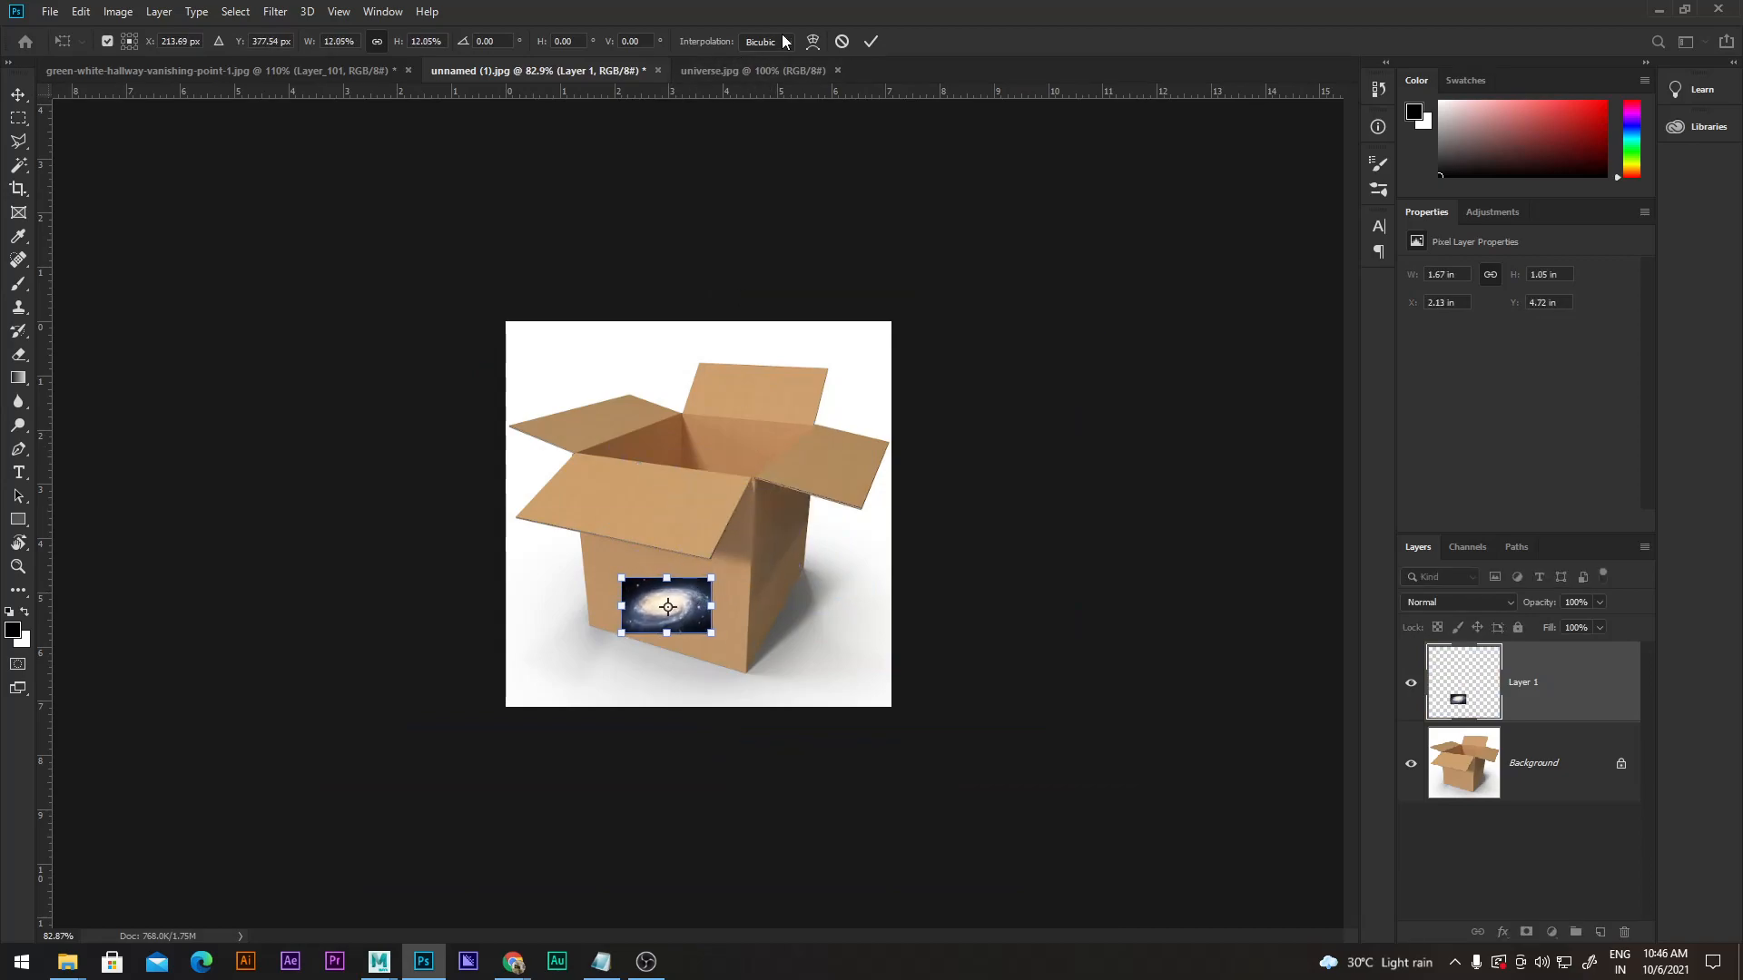
click(873, 43)
key(ctrl+0)
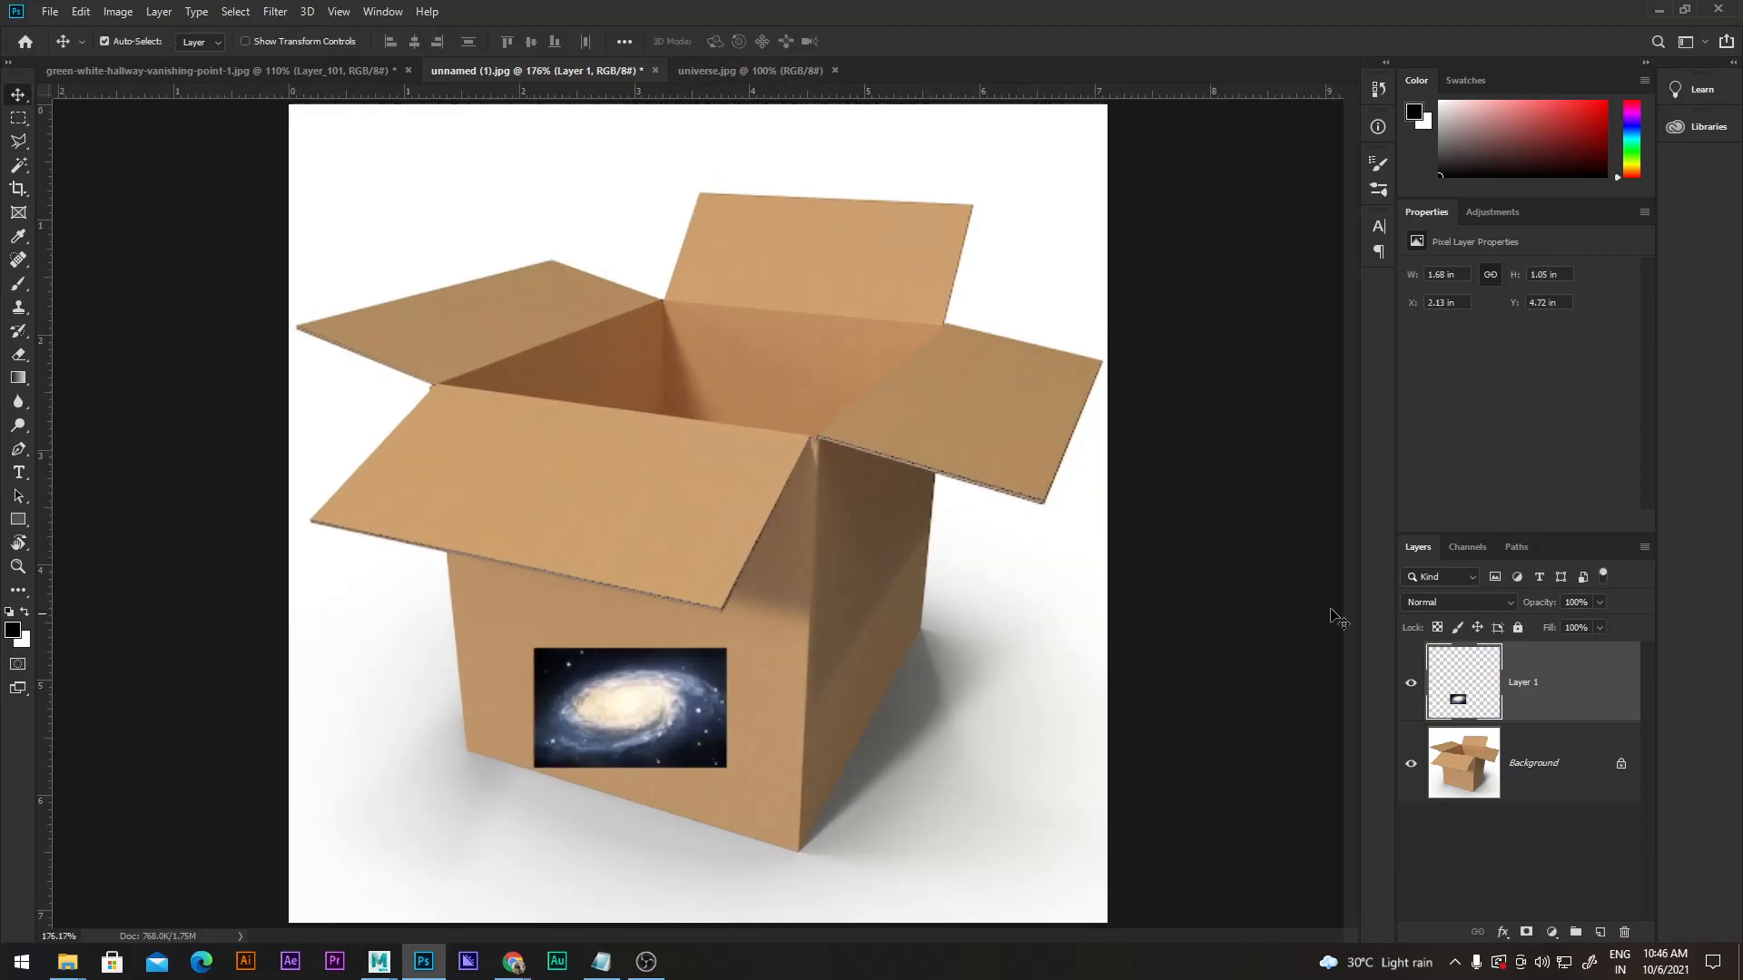
Select the galaxy's pixels on Layer 1, cut them to the clipboard, and duplicate the Background layer.
ctrl+click(1465, 698)
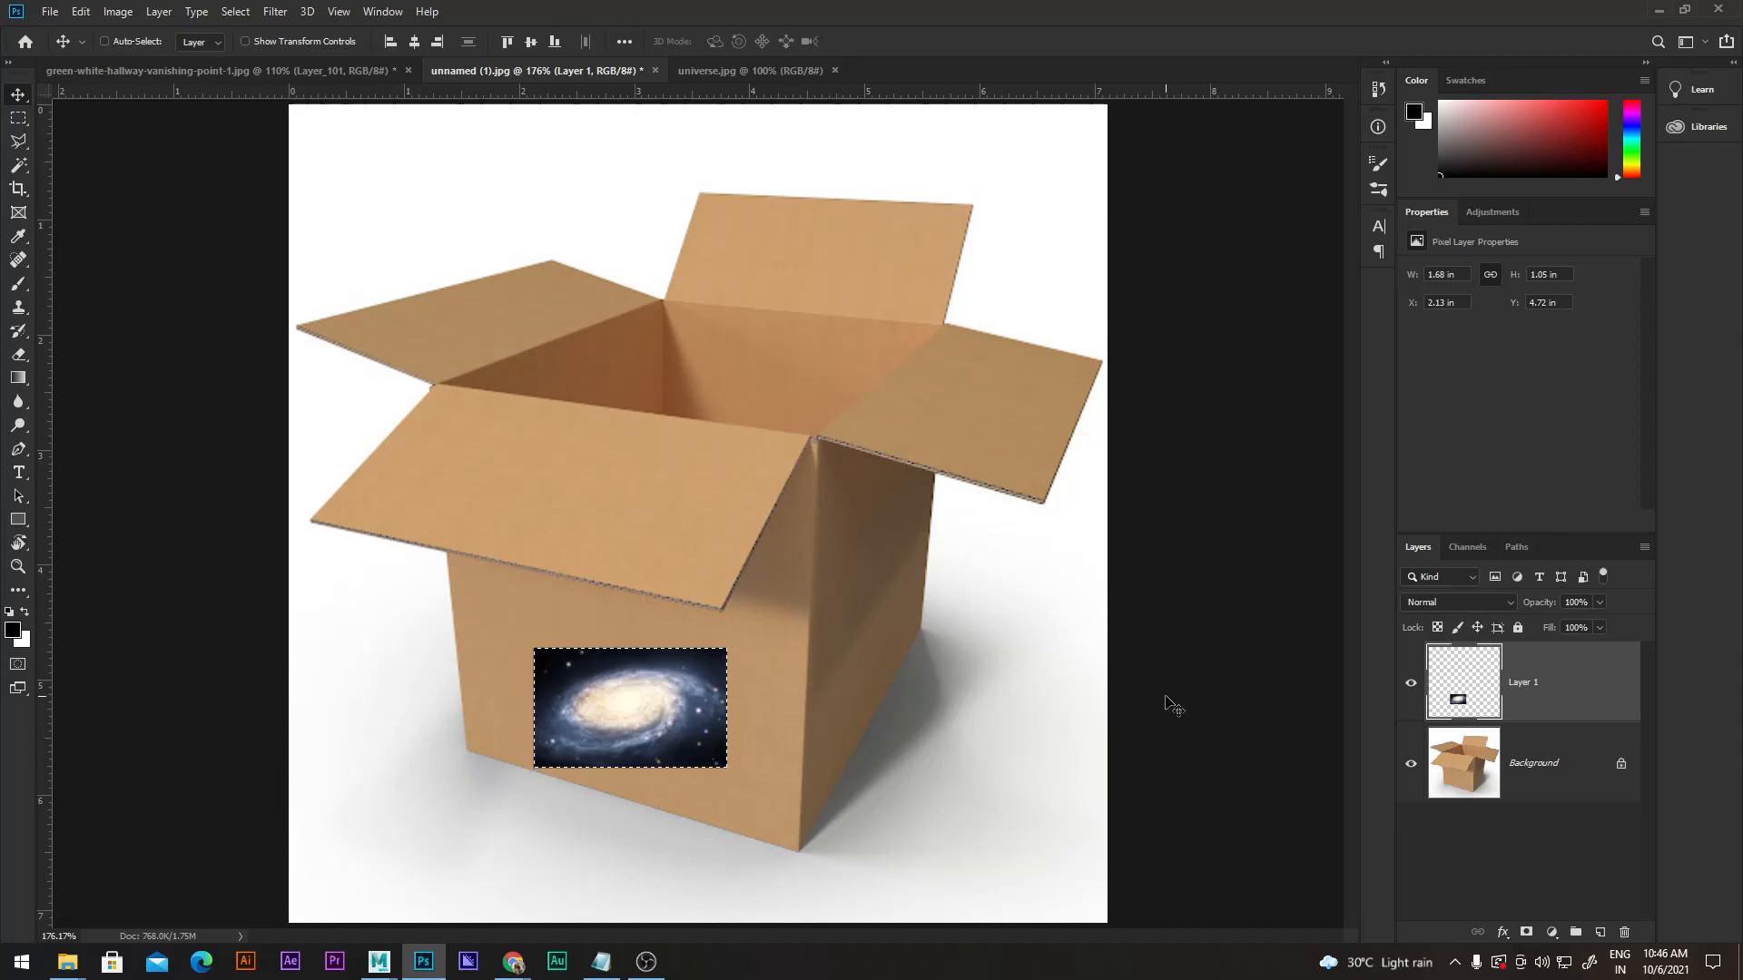
key(Delete)
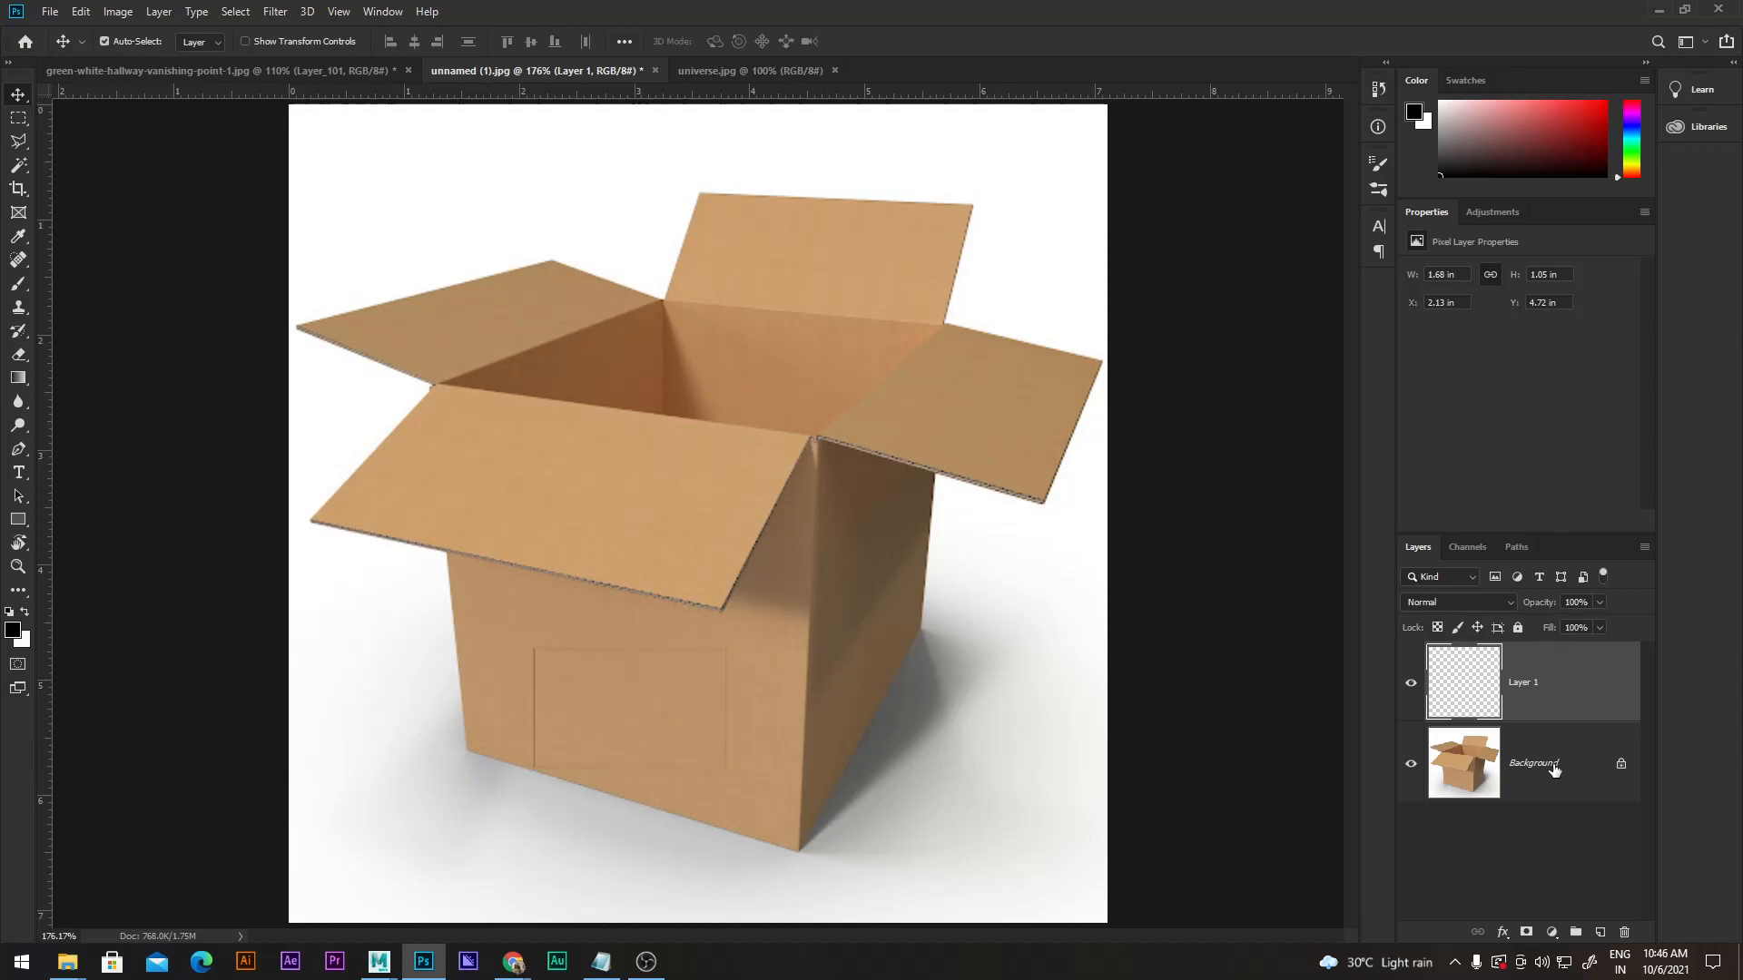
click(1555, 770)
key(ctrl+j)
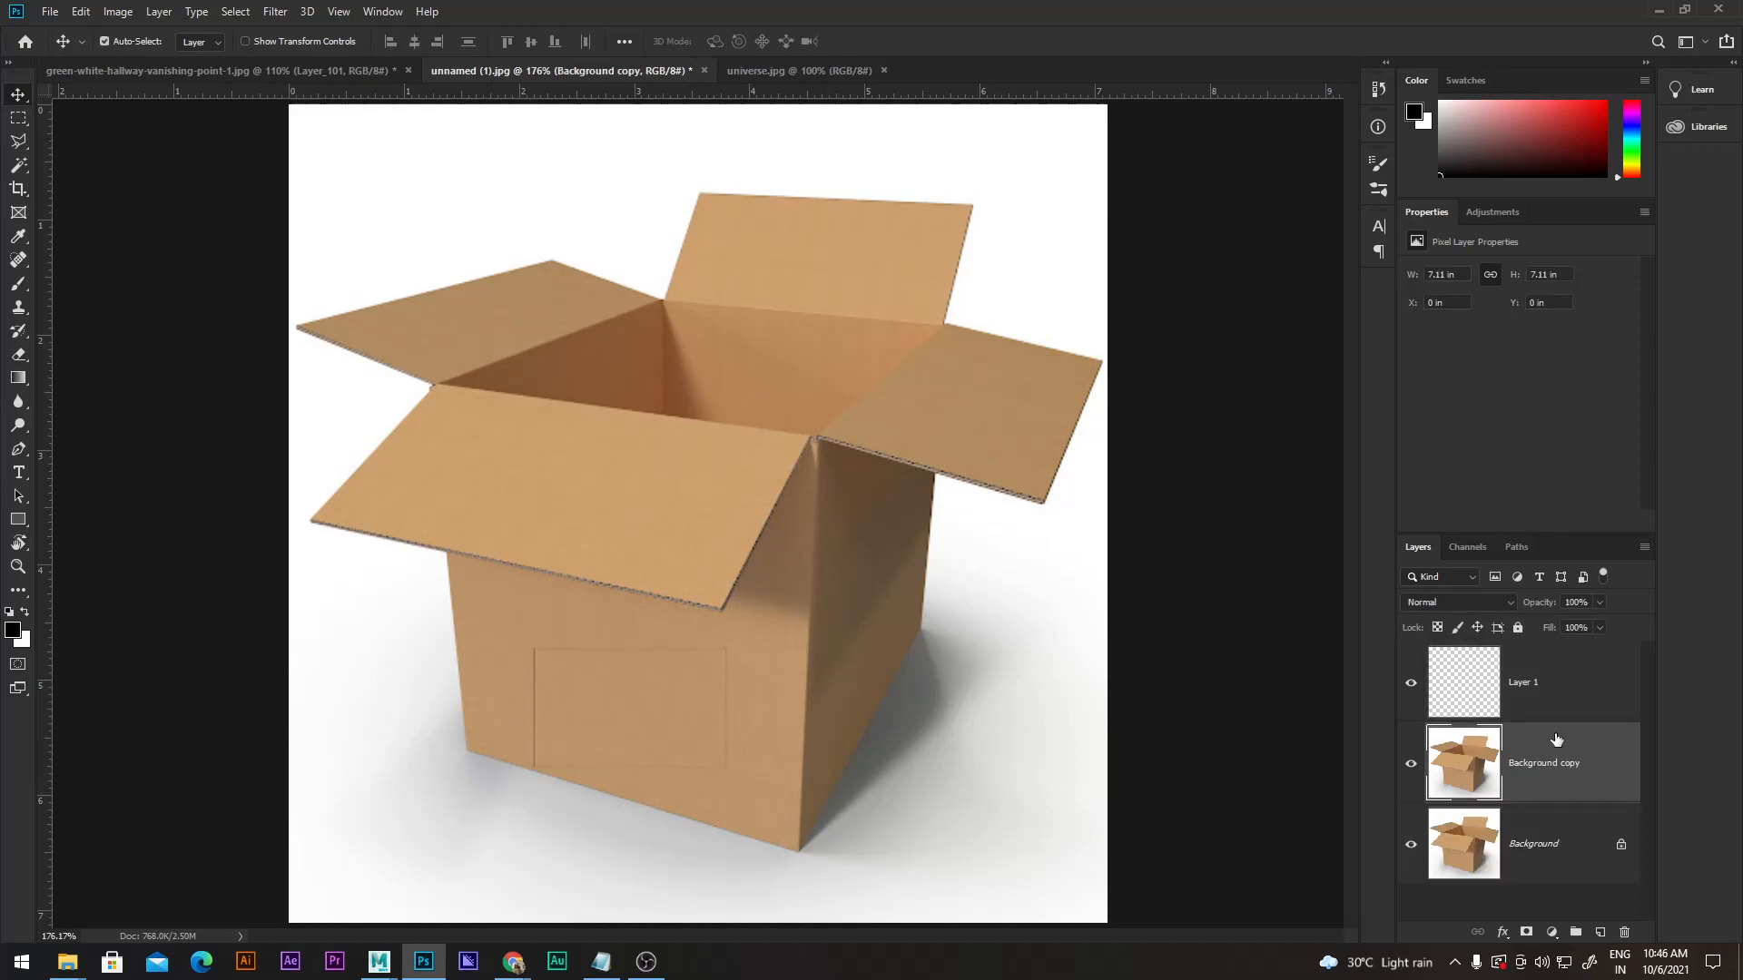
Open the Vanishing Point filter on the Background copy and define a four-corner plane over the box's front face below the flap.
click(275, 10)
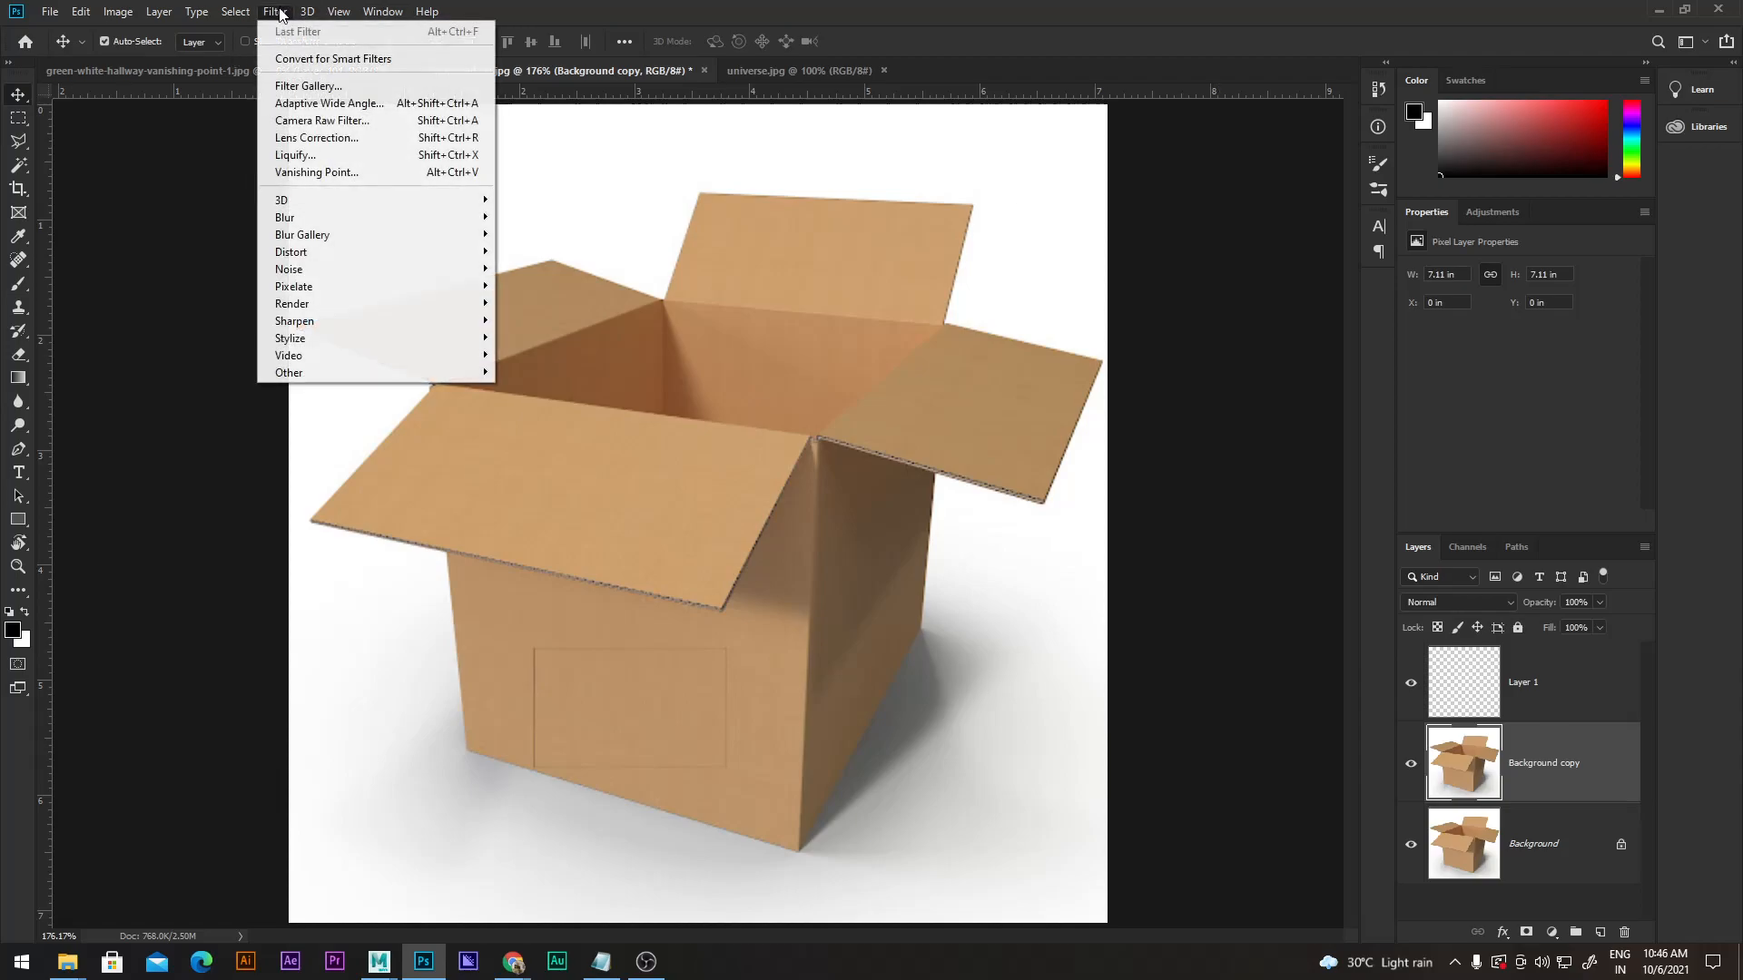
click(329, 173)
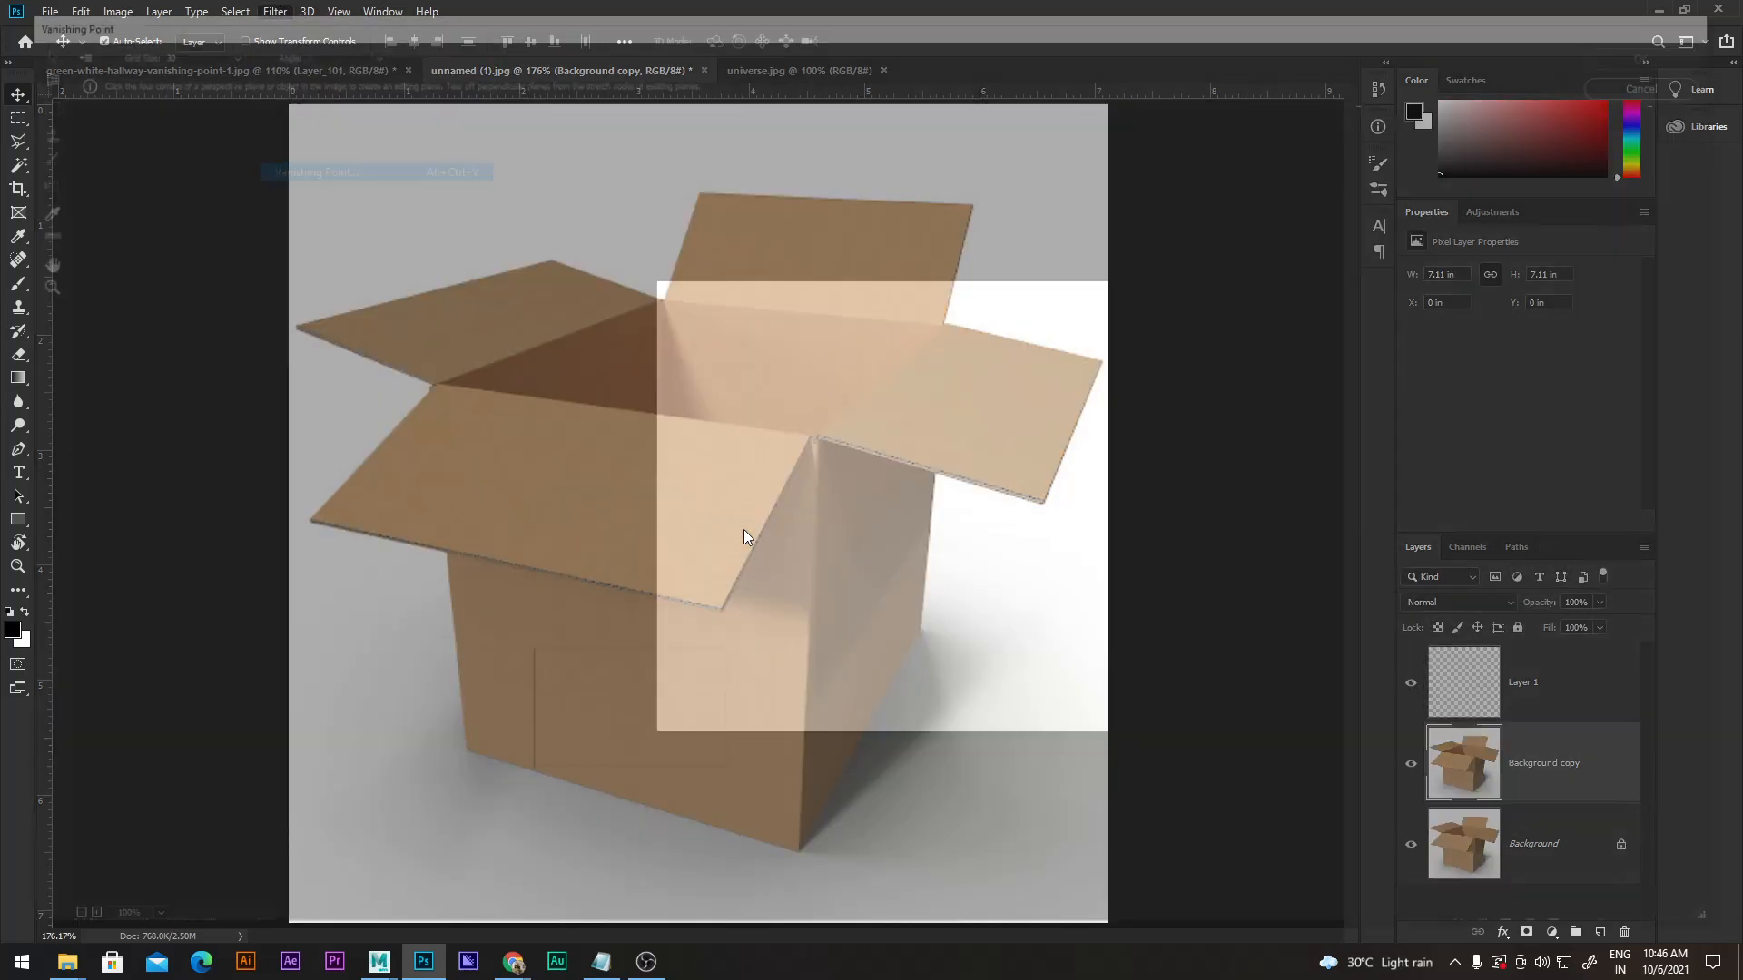
key(z)
drag(791, 585, 1038, 743)
key(space)
drag(921, 586, 1097, 646)
key(c)
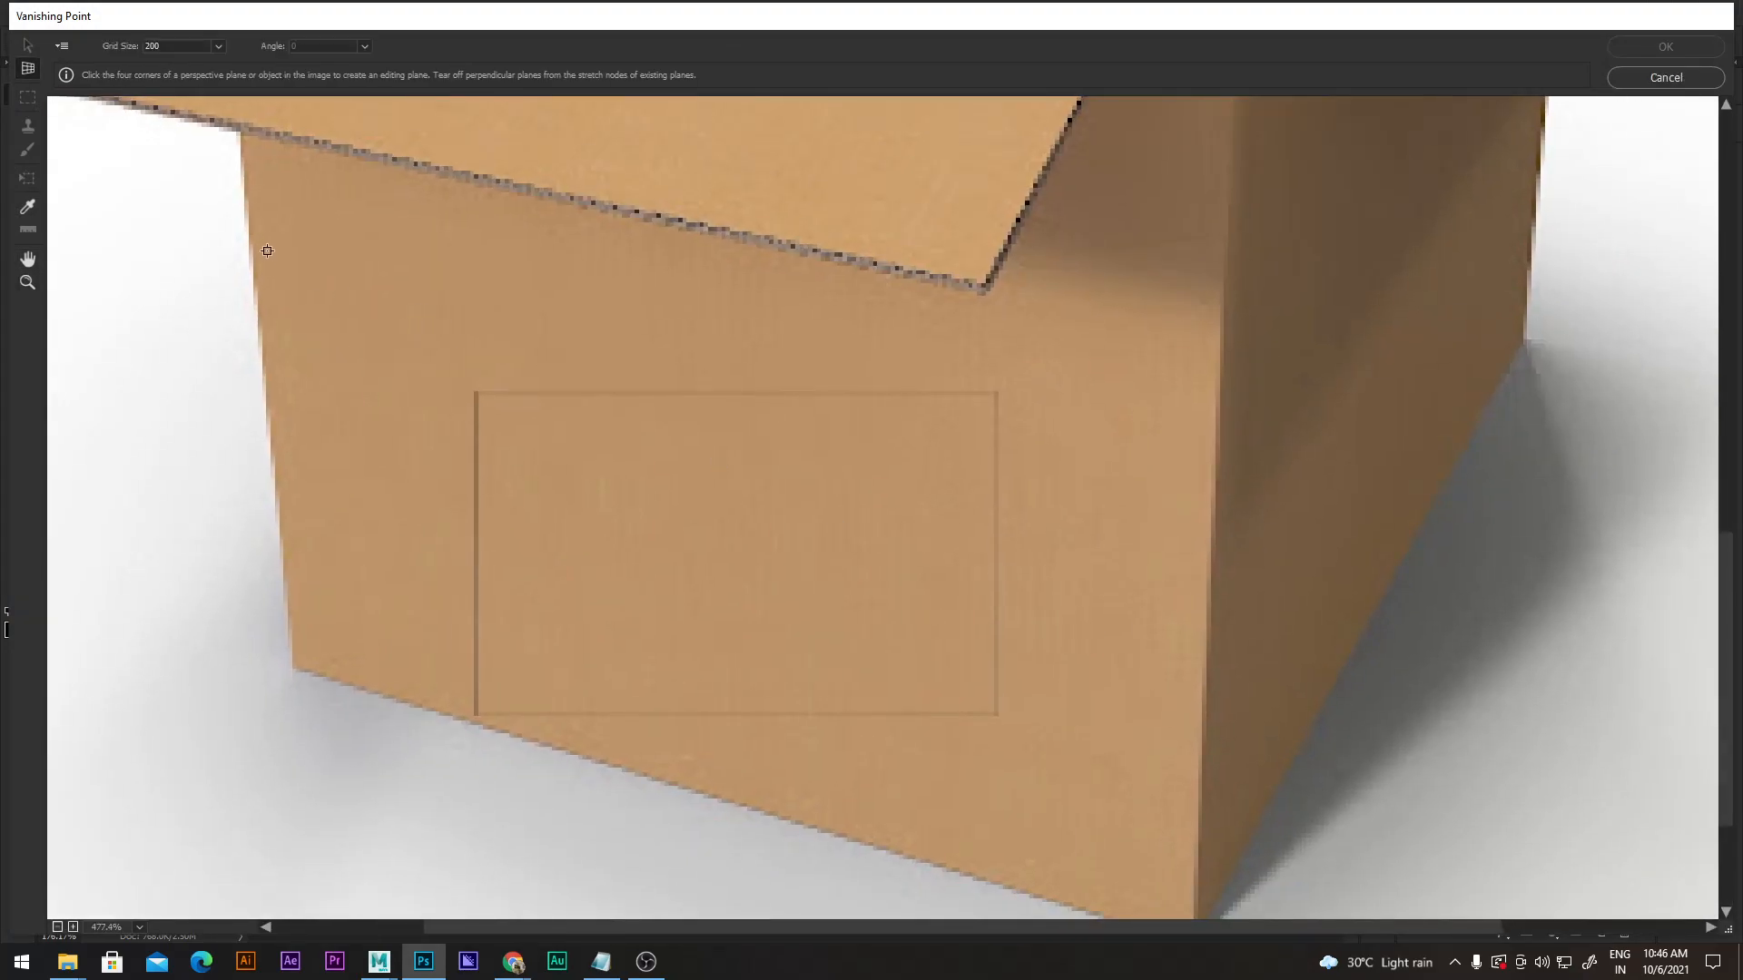
click(243, 188)
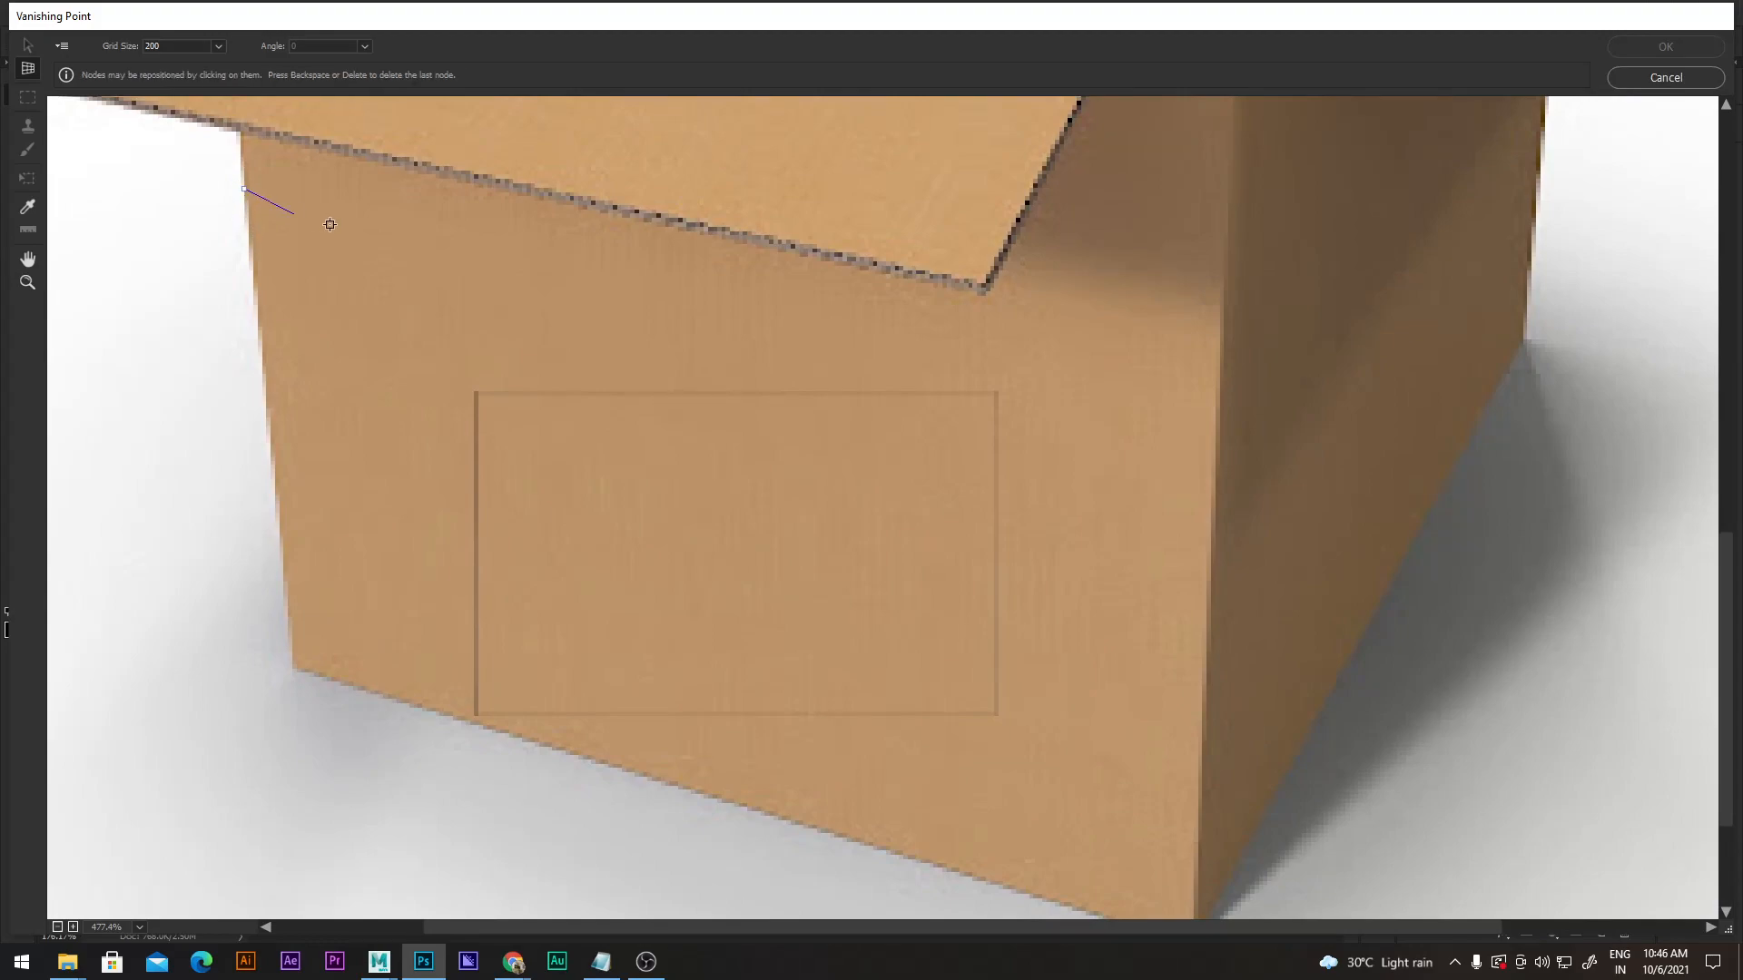
click(1220, 386)
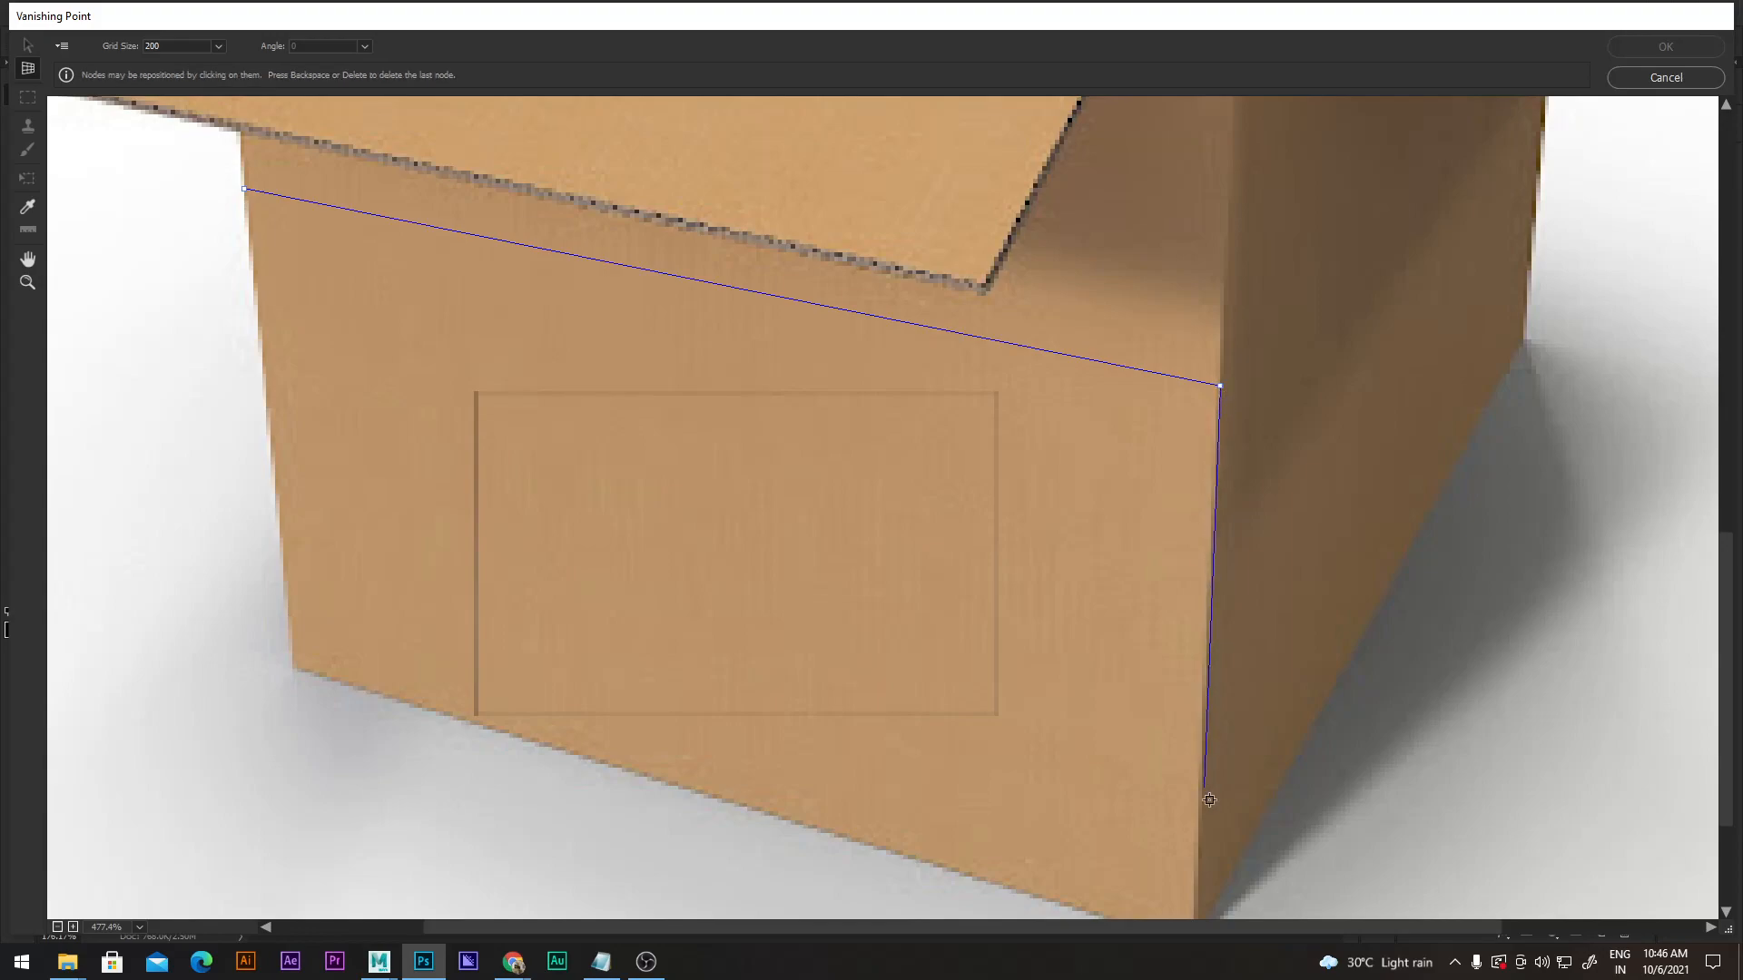
scroll(1199, 895, down, 2)
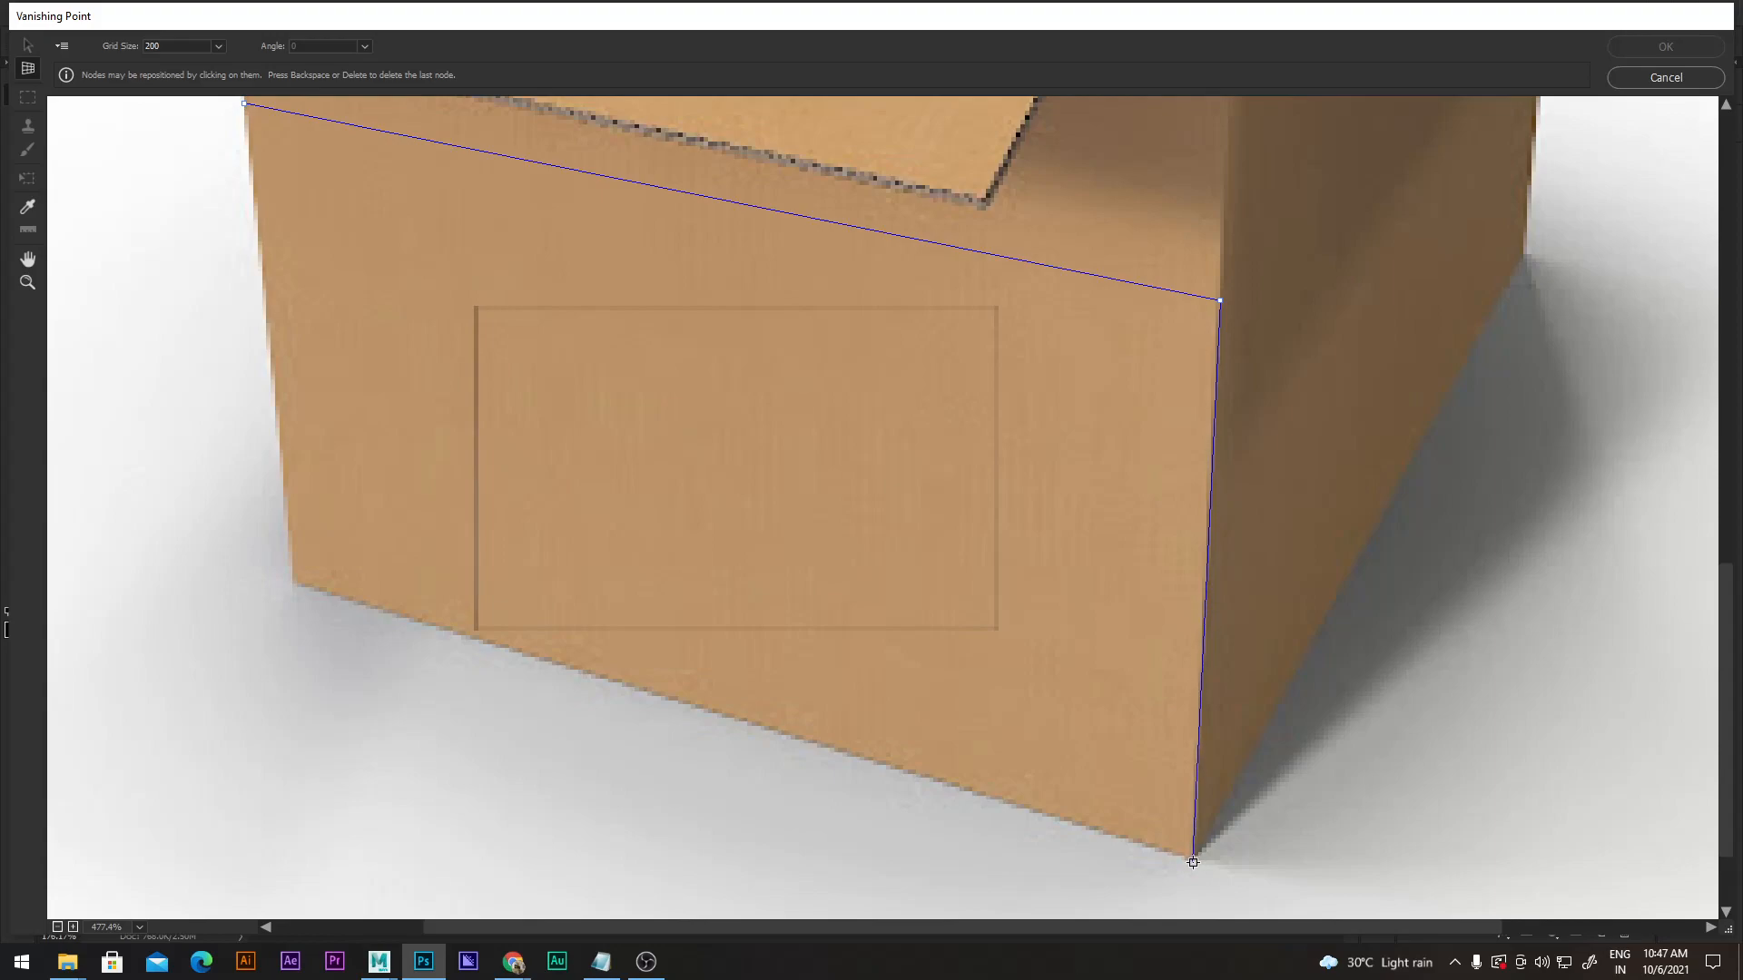
click(1194, 859)
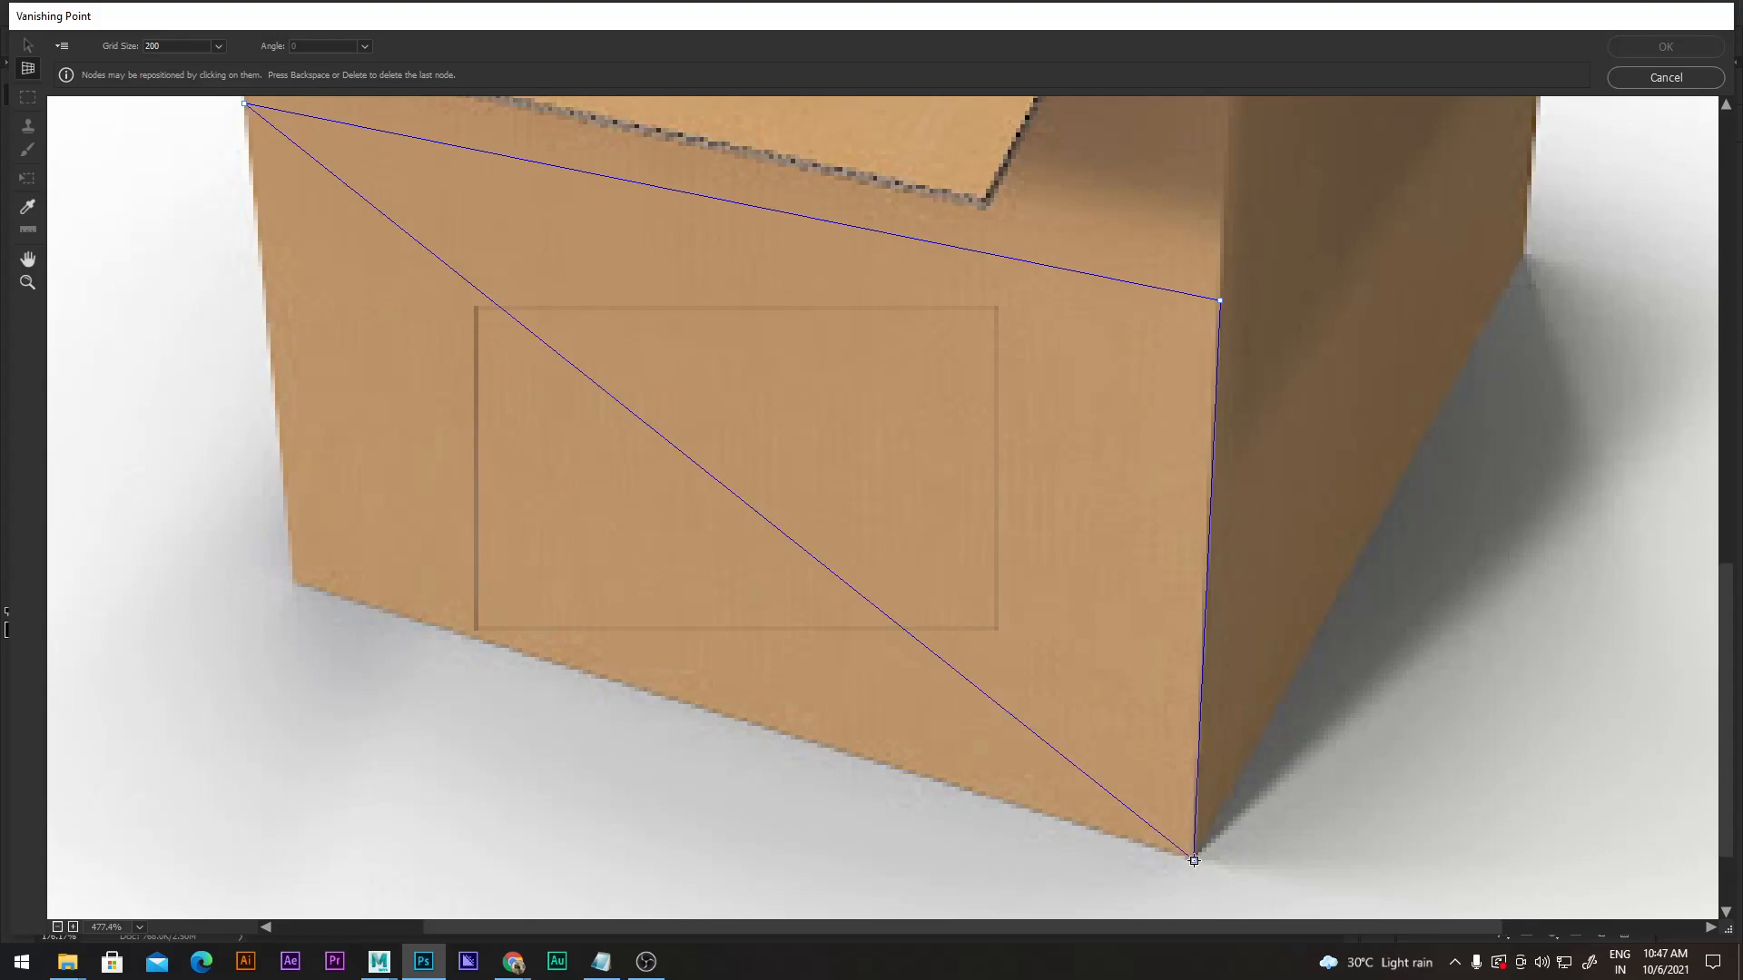
click(293, 586)
Paste the galaxy picture into the Vanishing Point filter and move it onto the front-face plane.
scroll(400, 451, up, 3)
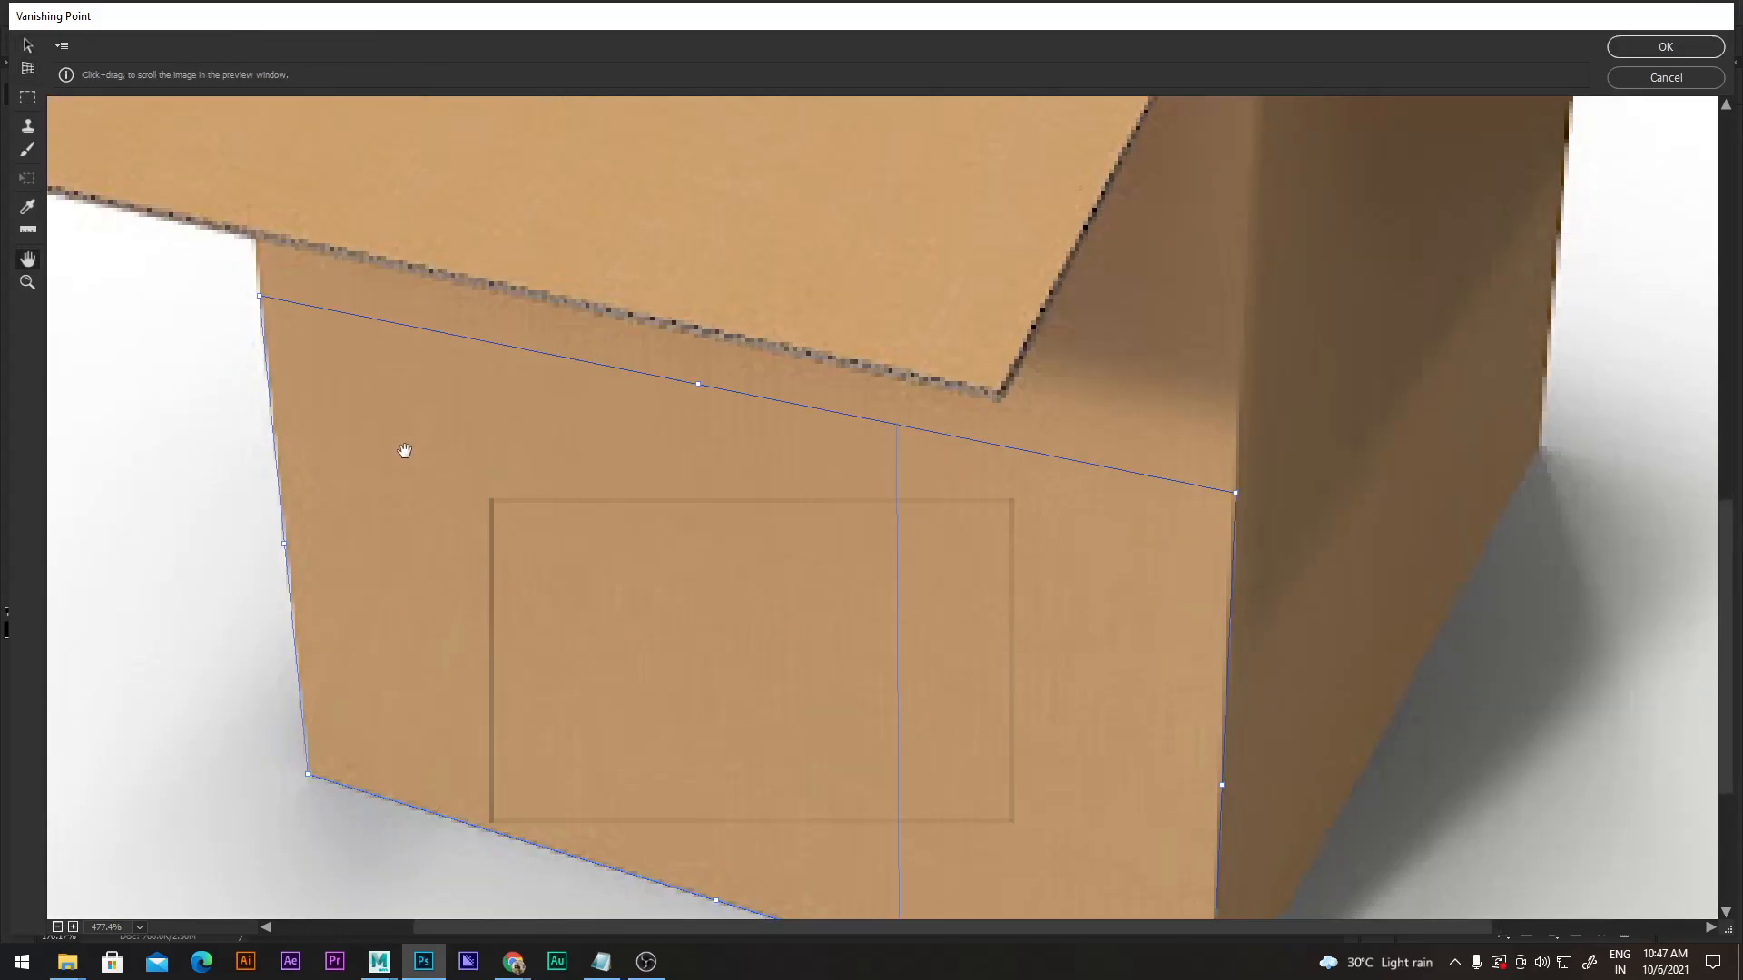
key(z)
drag(895, 454, 683, 492)
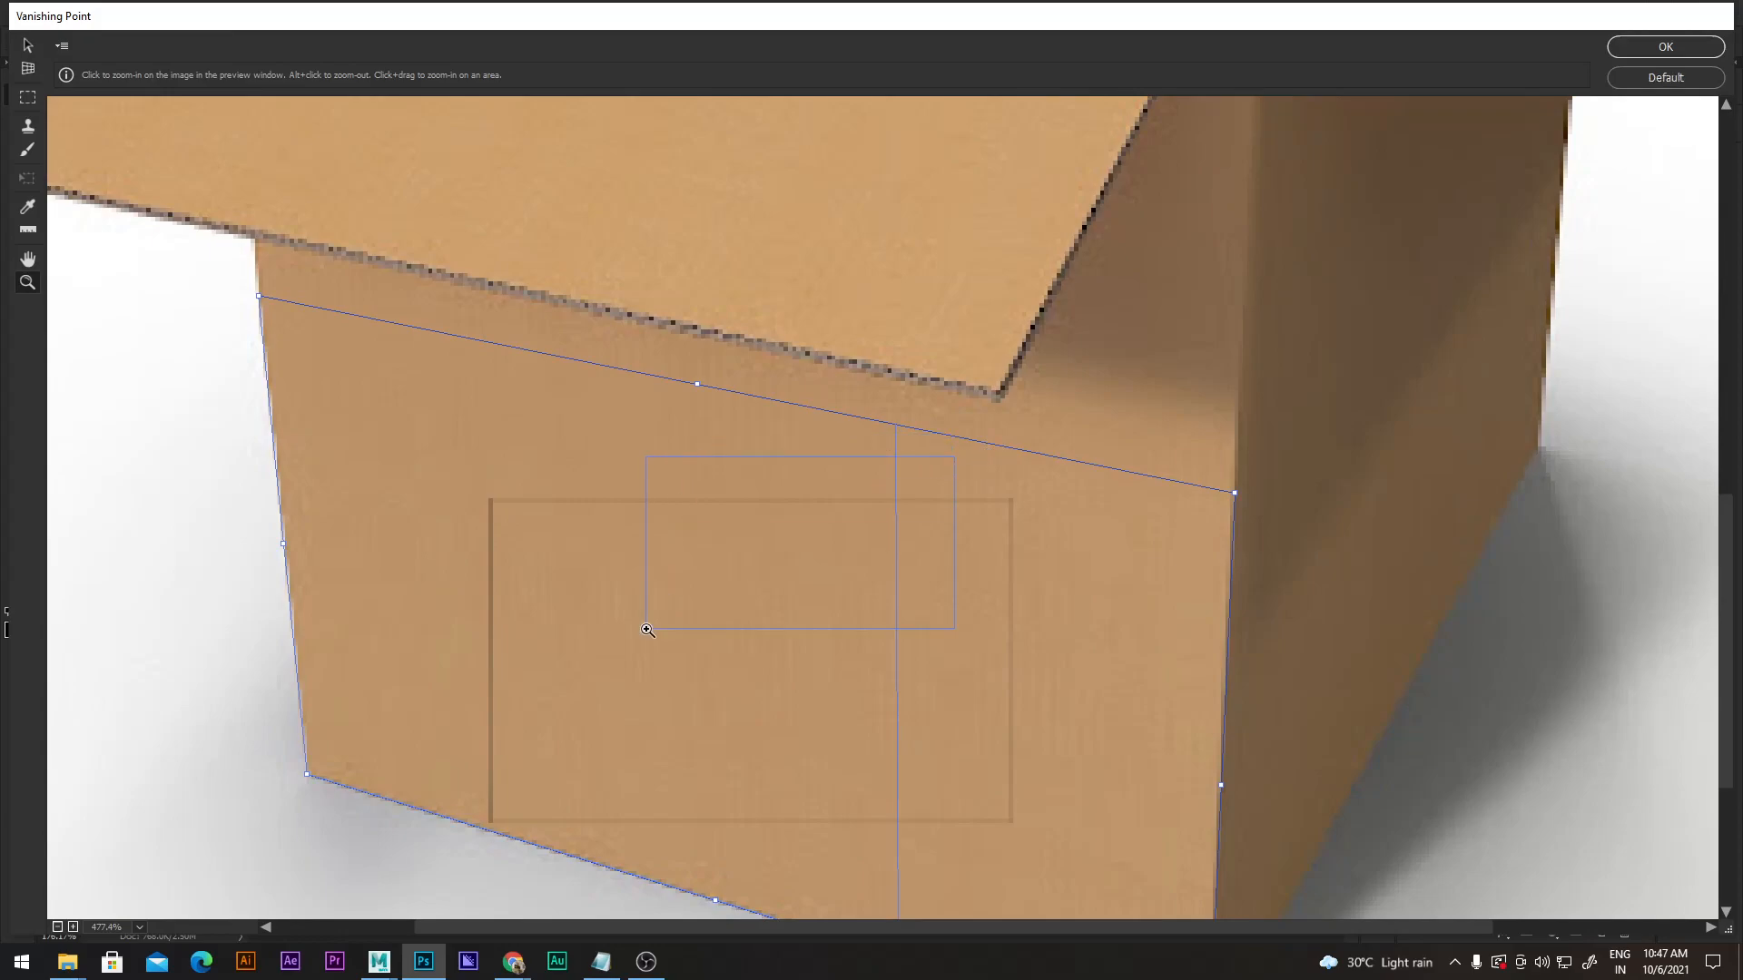
drag(646, 629, 648, 630)
alt+click(679, 564)
alt+click(684, 561)
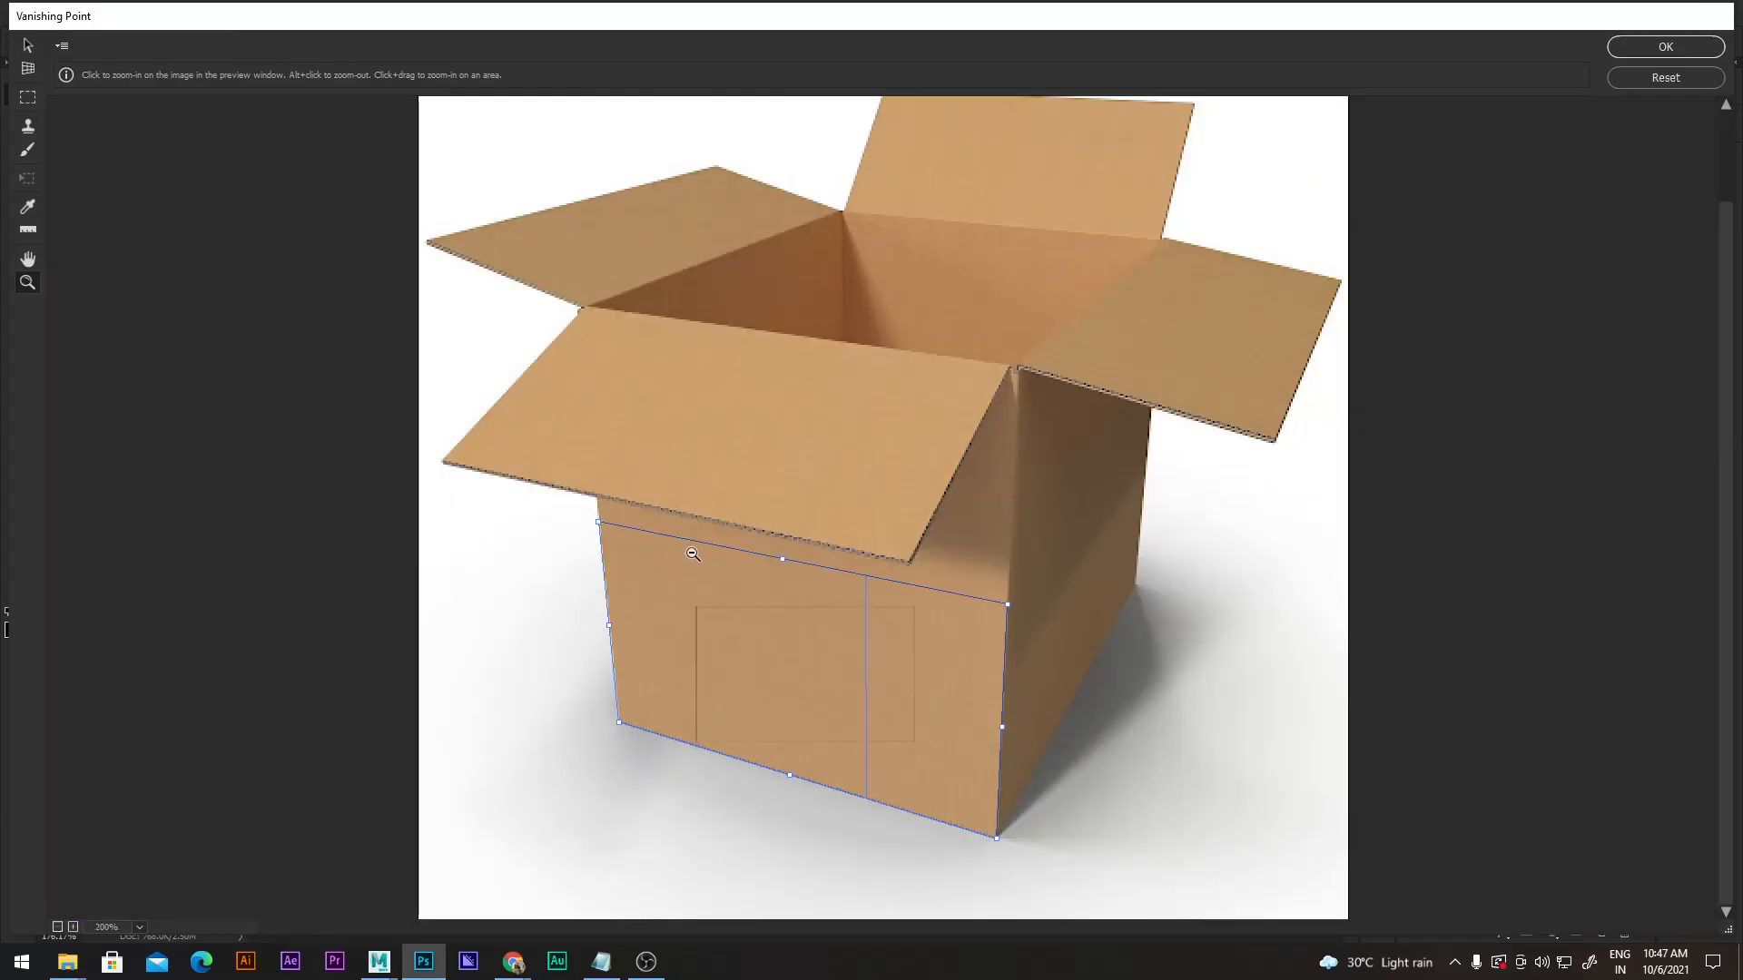
key(v)
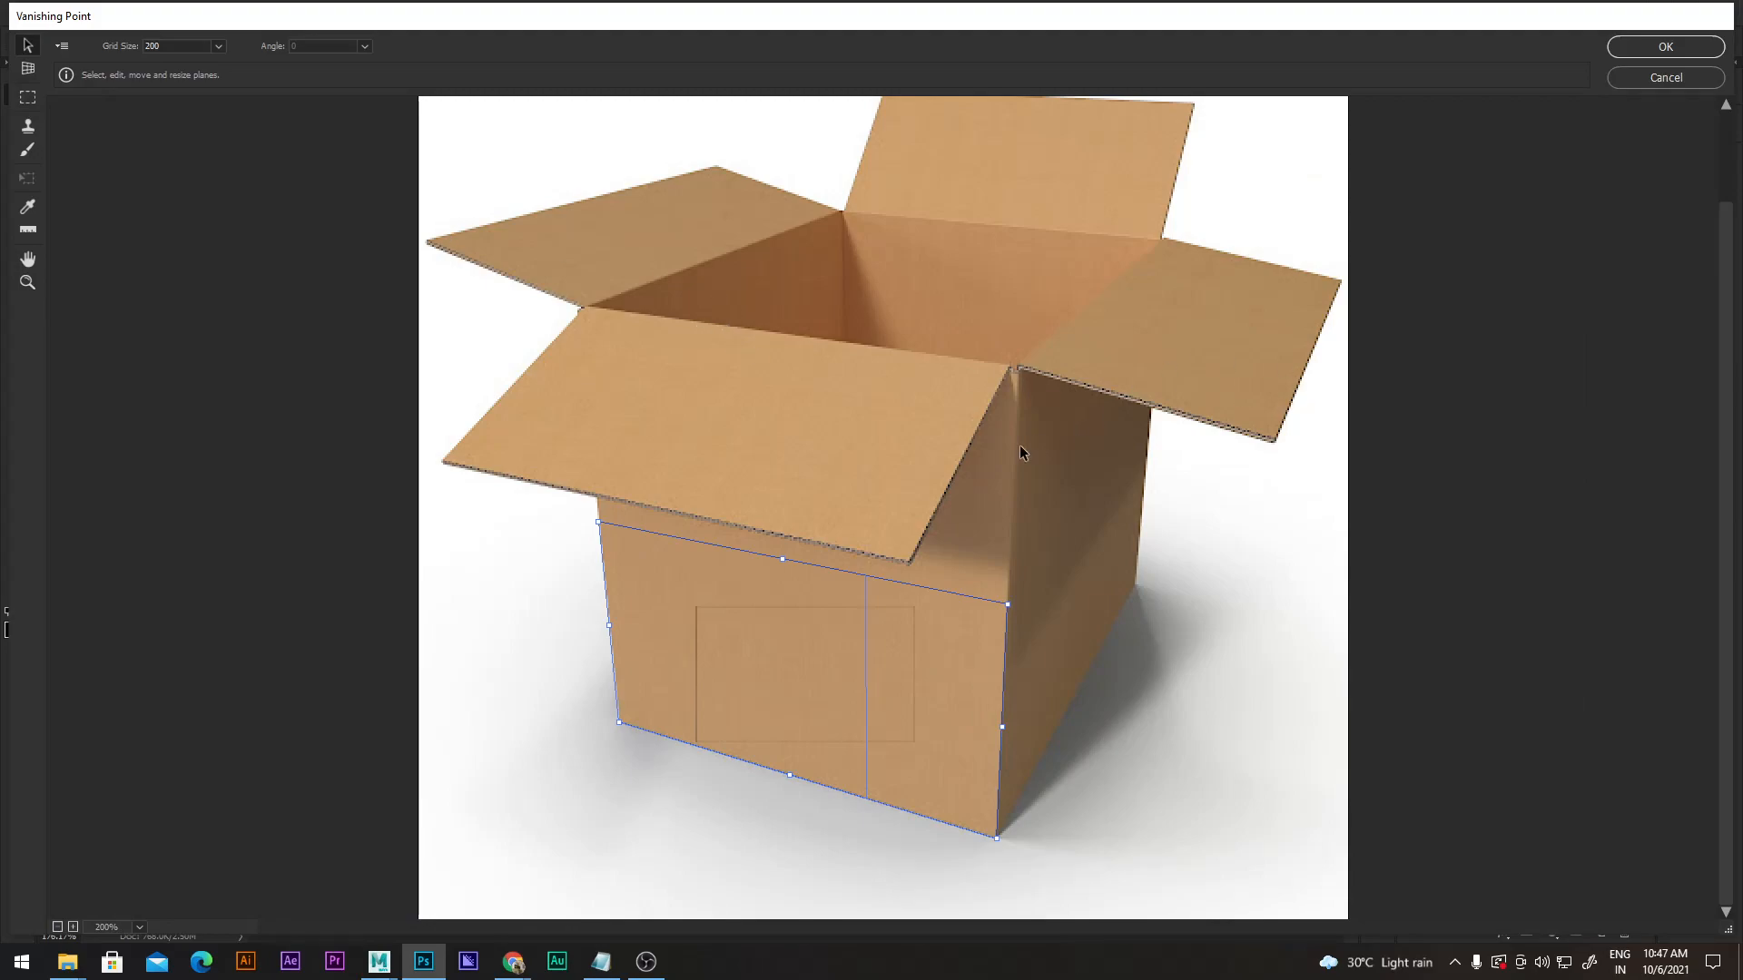
key(ctrl+v)
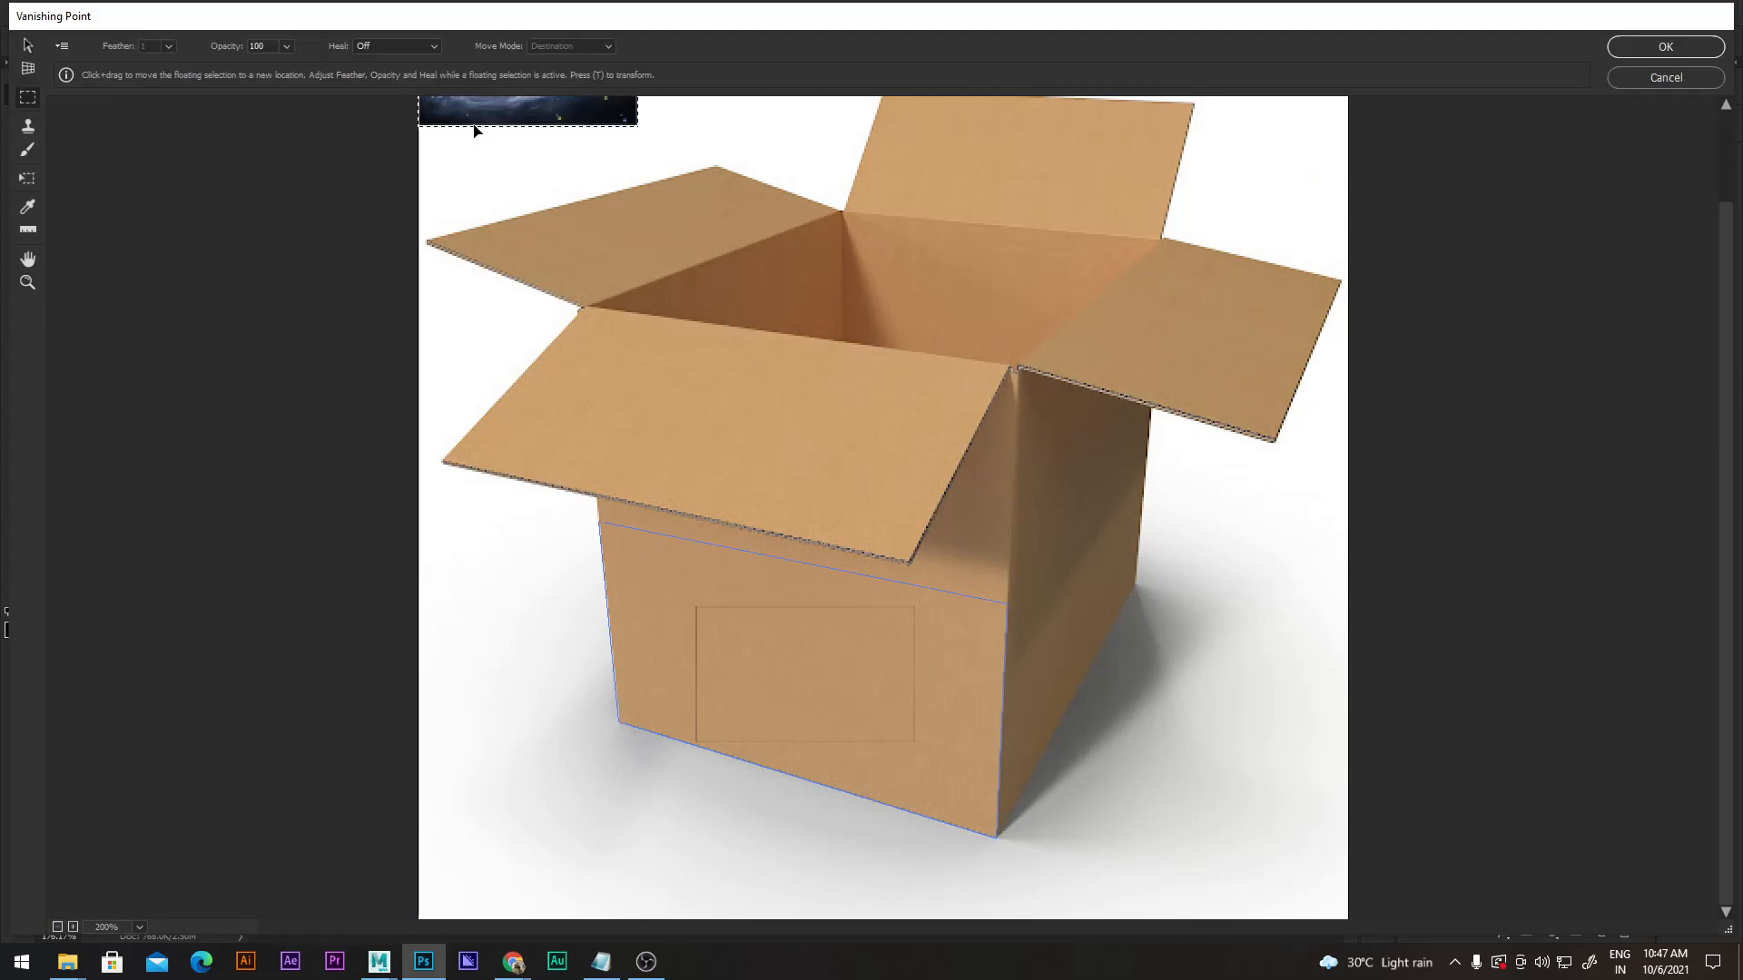
key(t)
drag(473, 122, 570, 328)
drag(689, 350, 824, 720)
Enlarge the galaxy picture to cover the whole front-face plane and apply the Vanishing Point filter.
key(alt)
drag(897, 615, 941, 599)
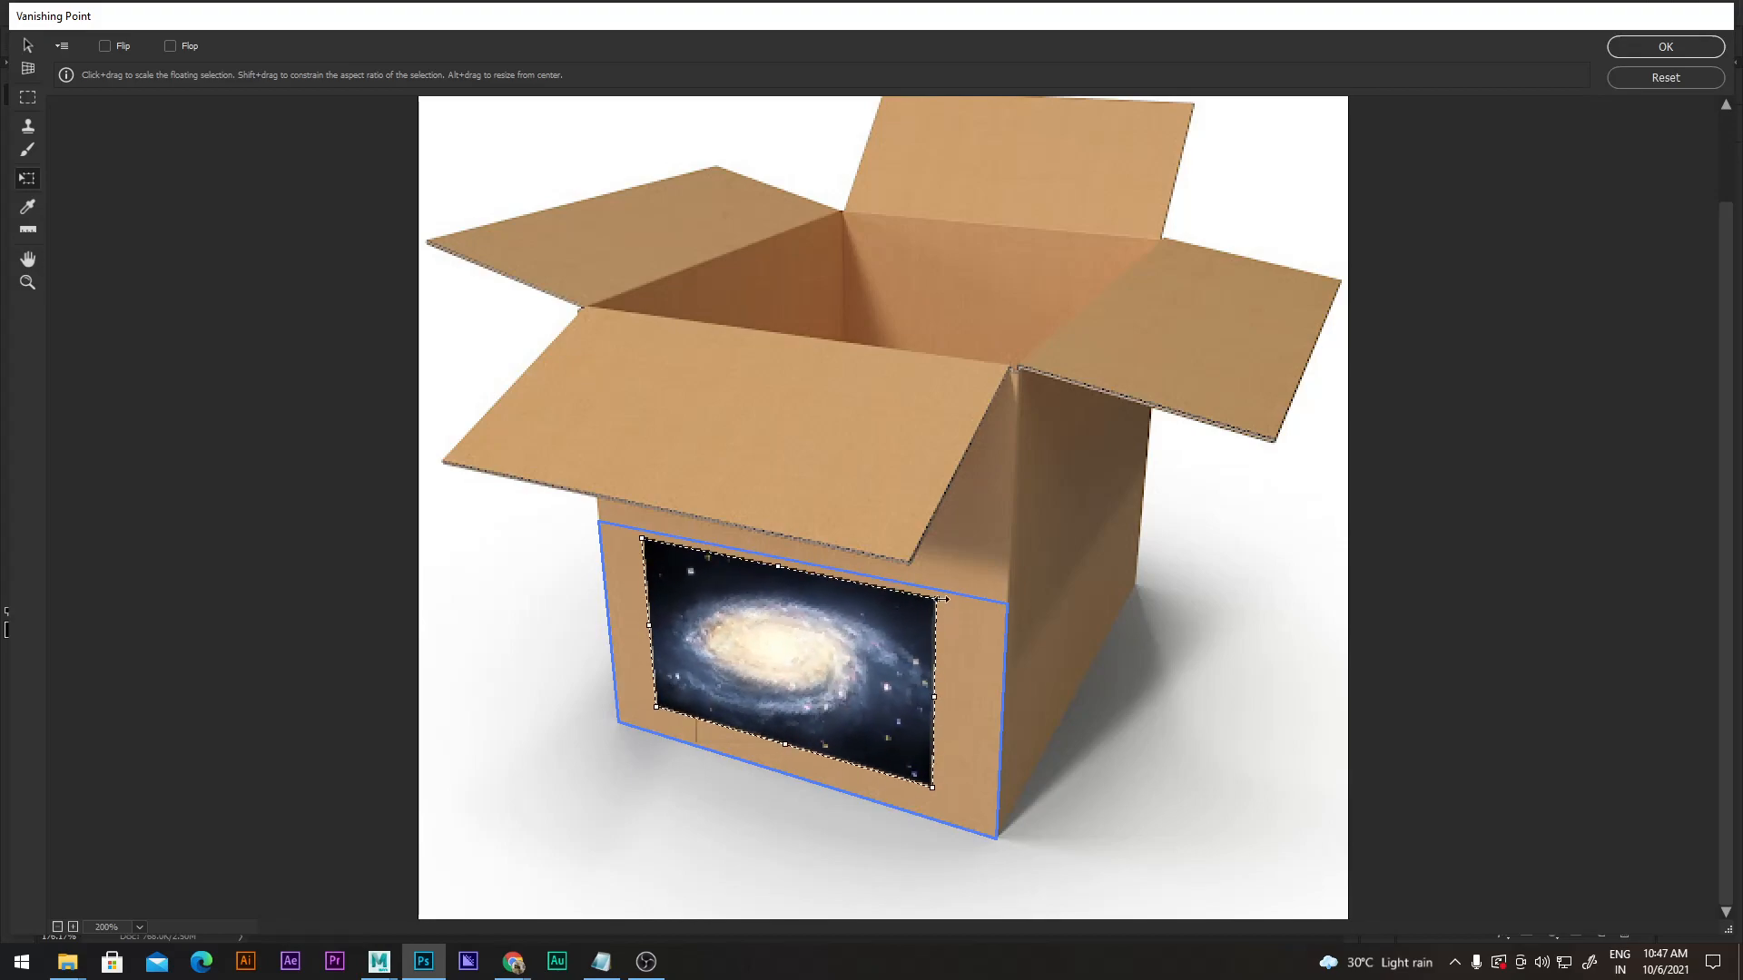
drag(882, 650, 995, 567)
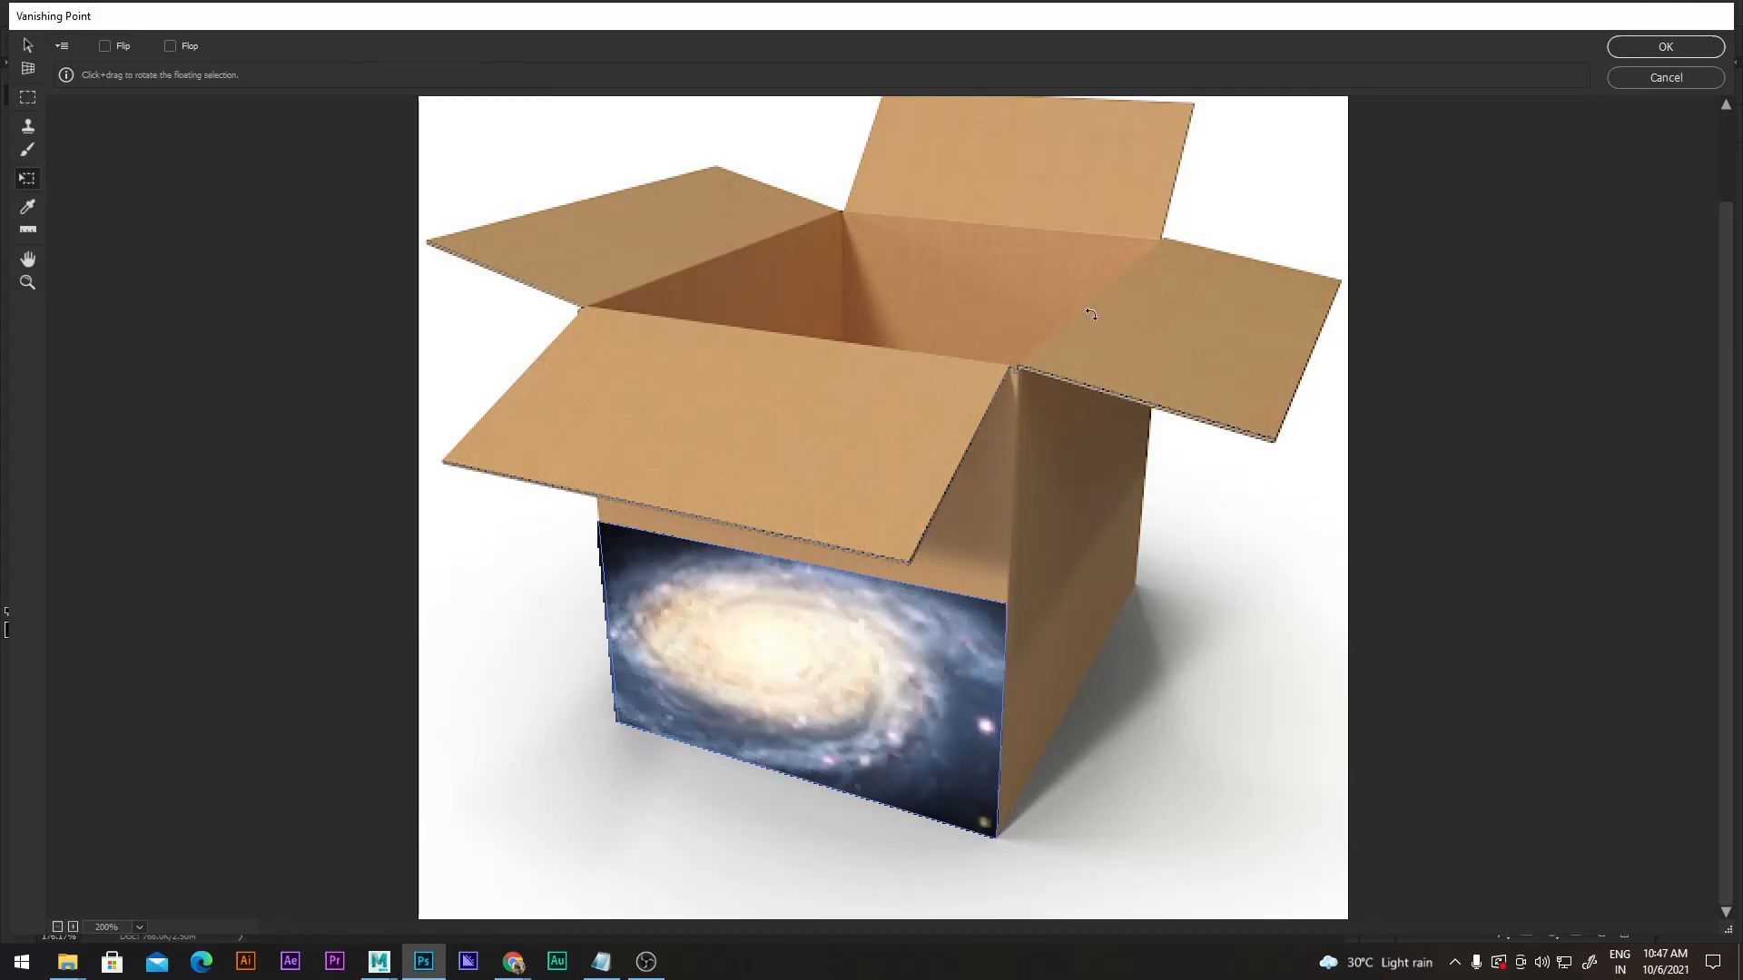
click(1646, 49)
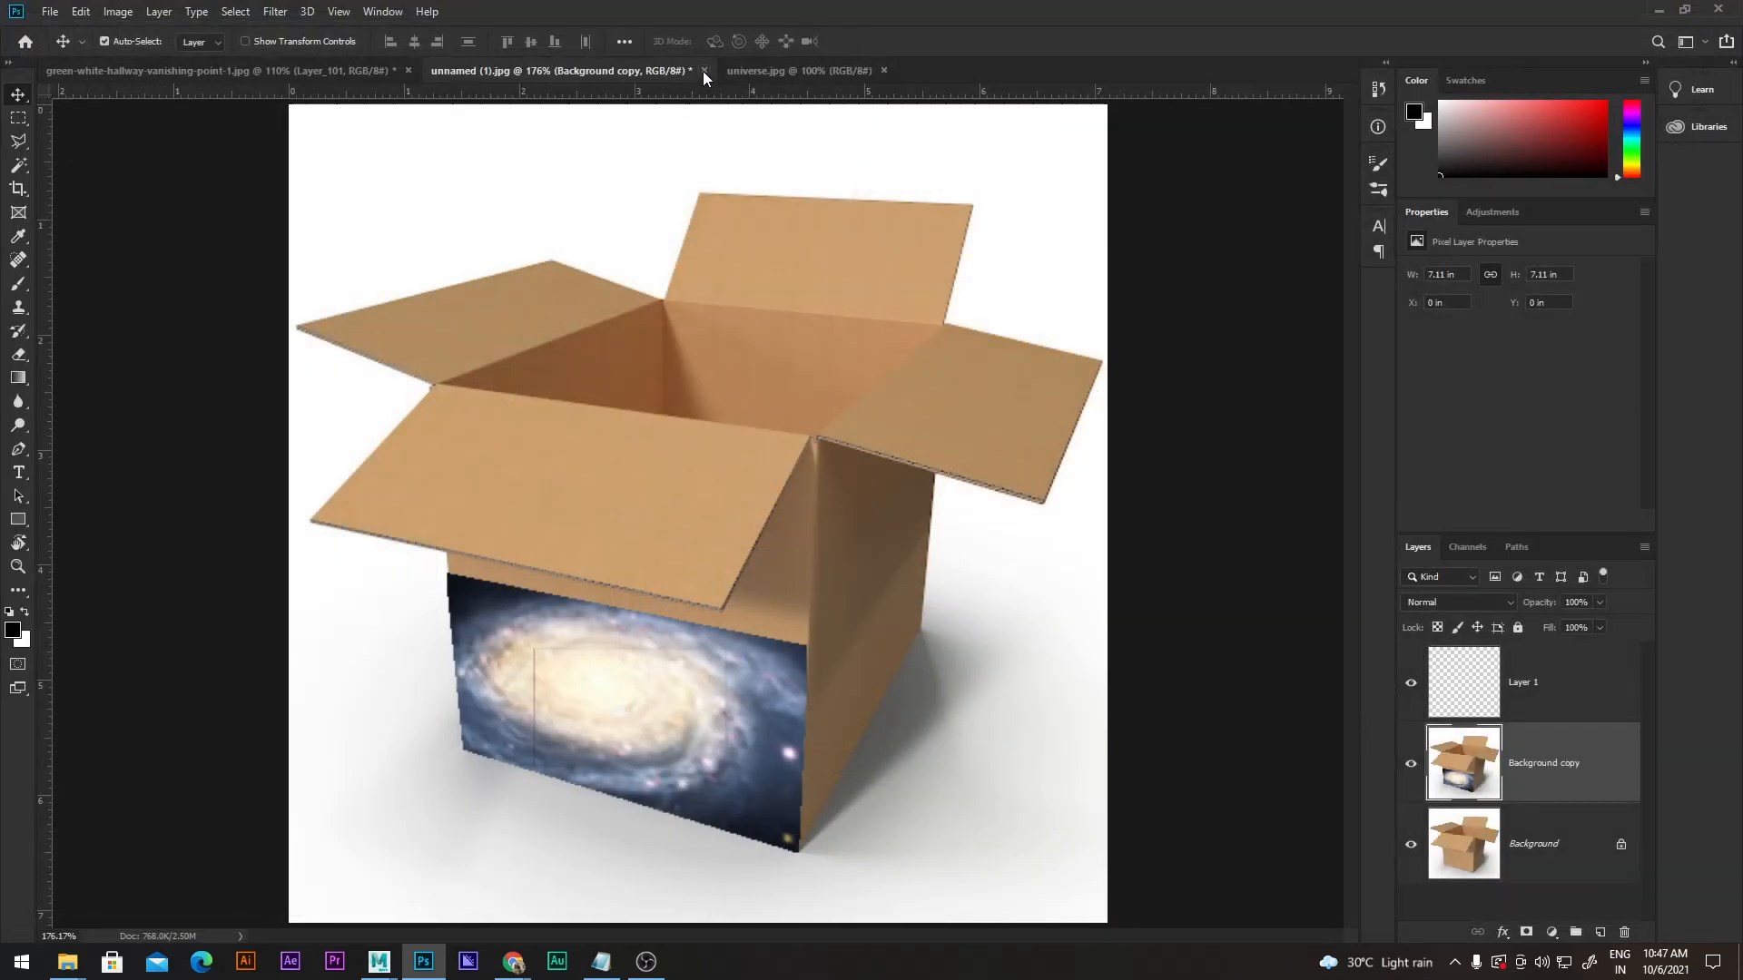
View the universe.jpg document, check the Google Meet call in Chrome, and return to Photoshop.
click(766, 69)
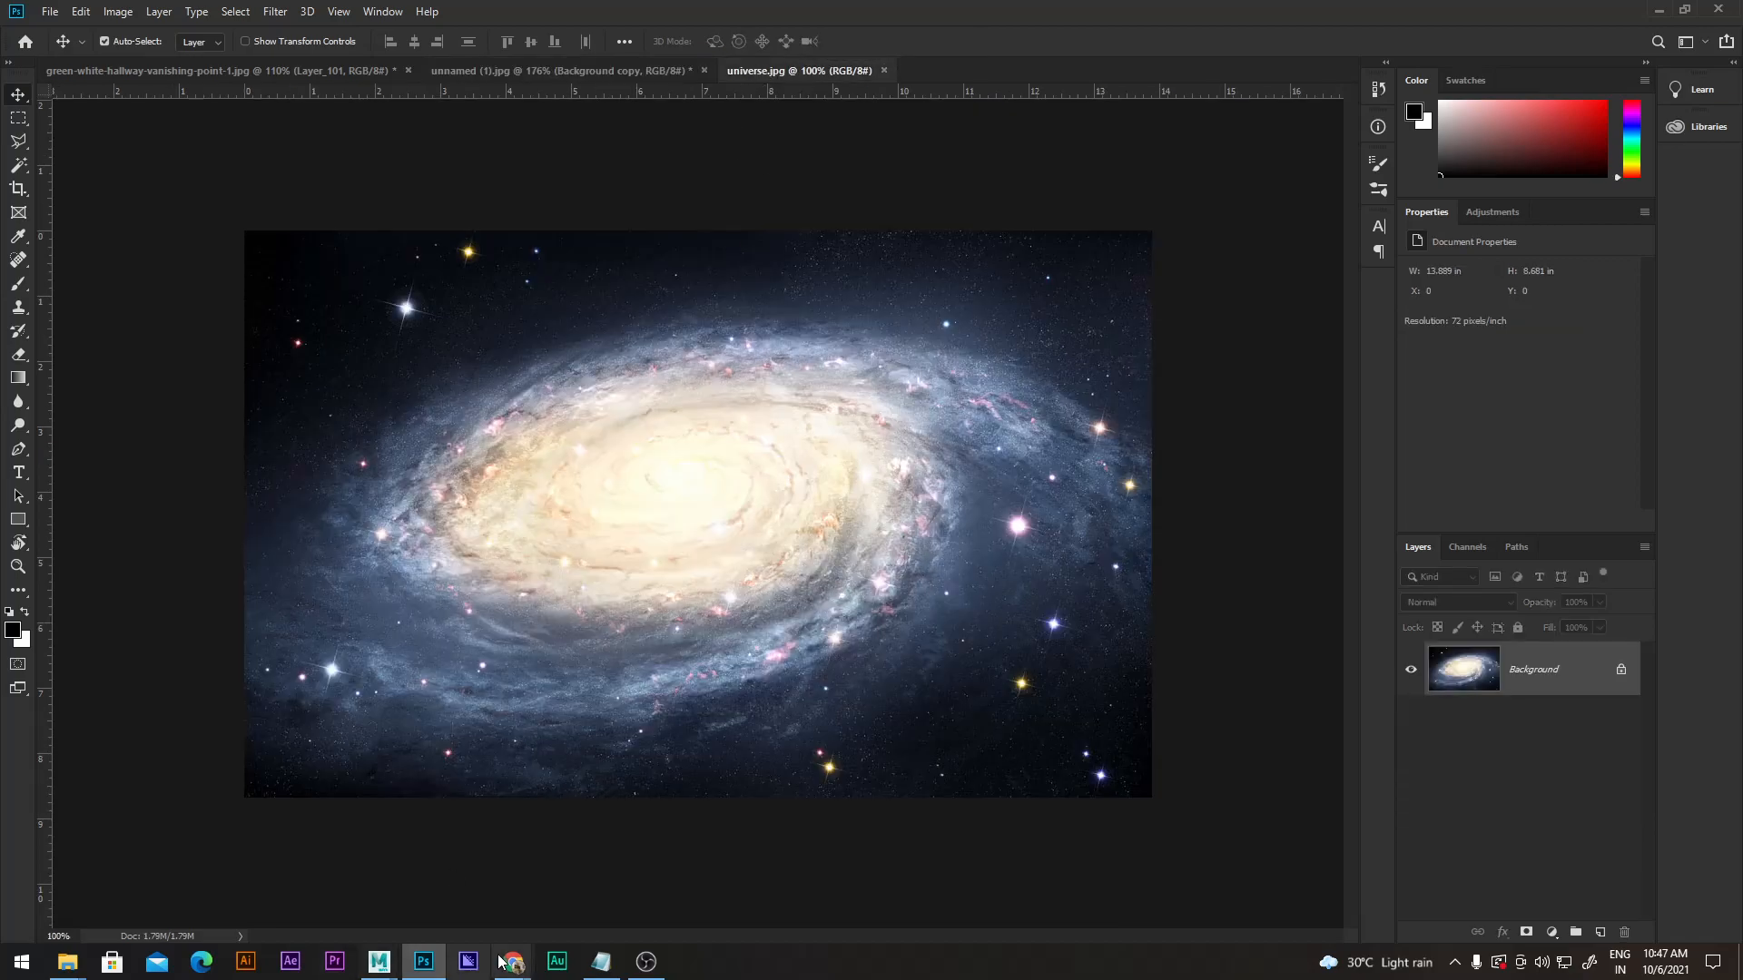
click(484, 894)
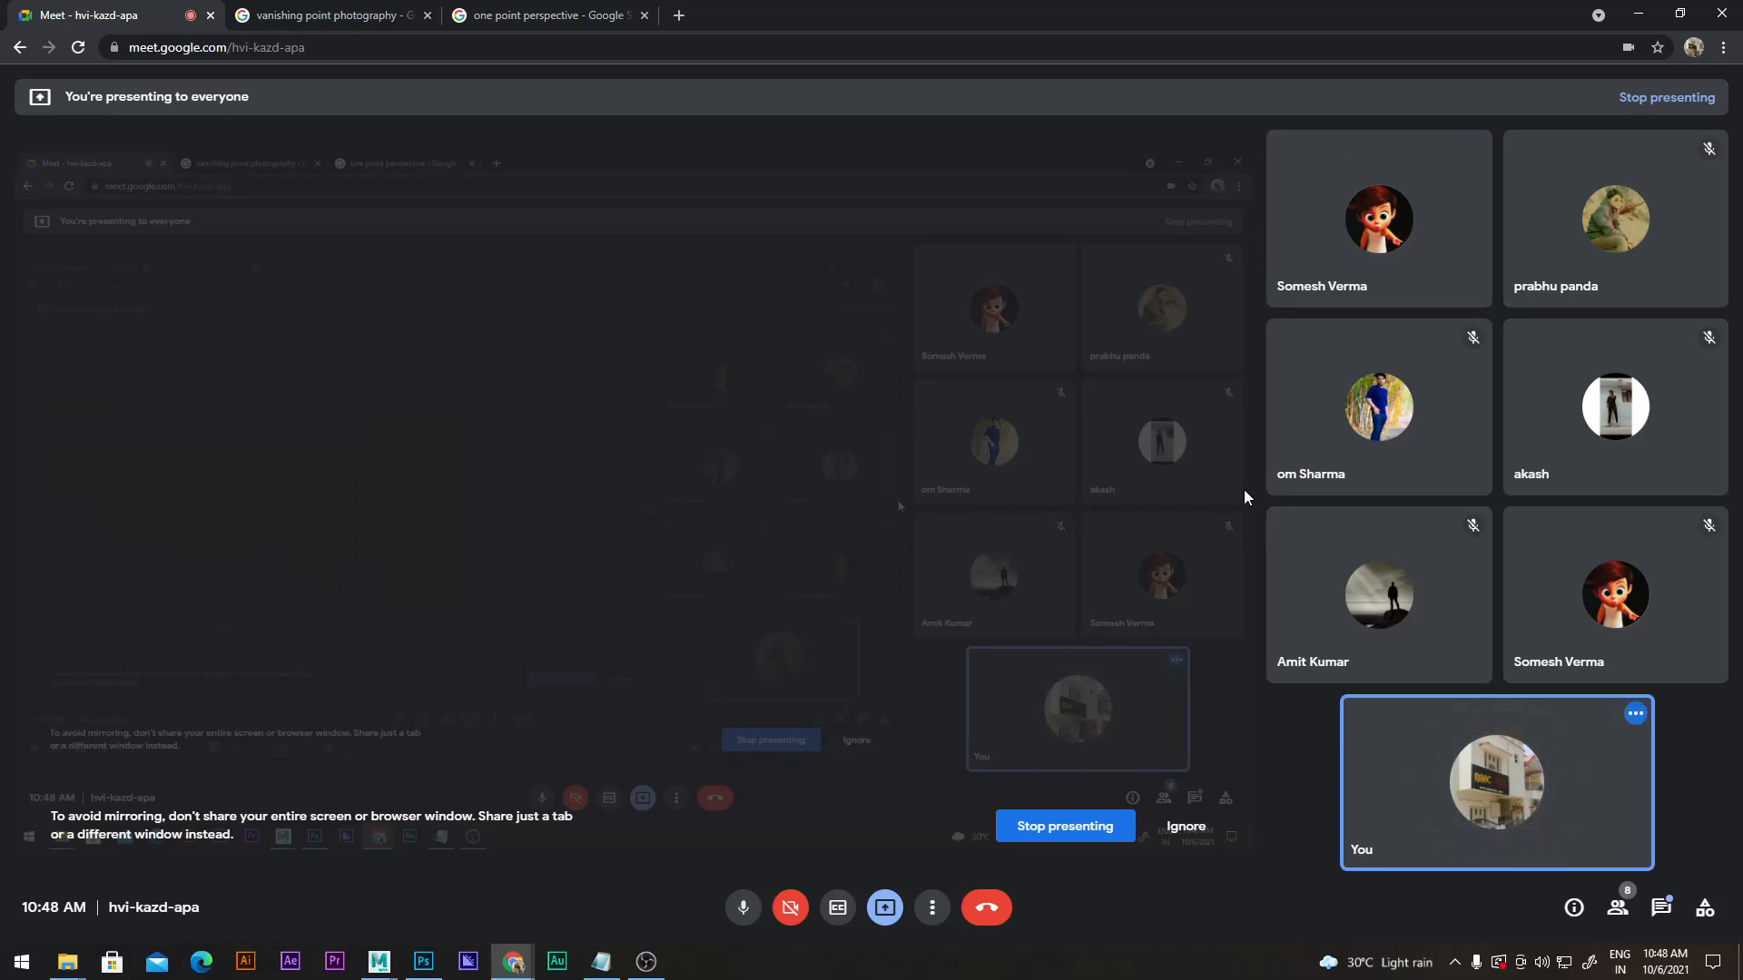
click(423, 961)
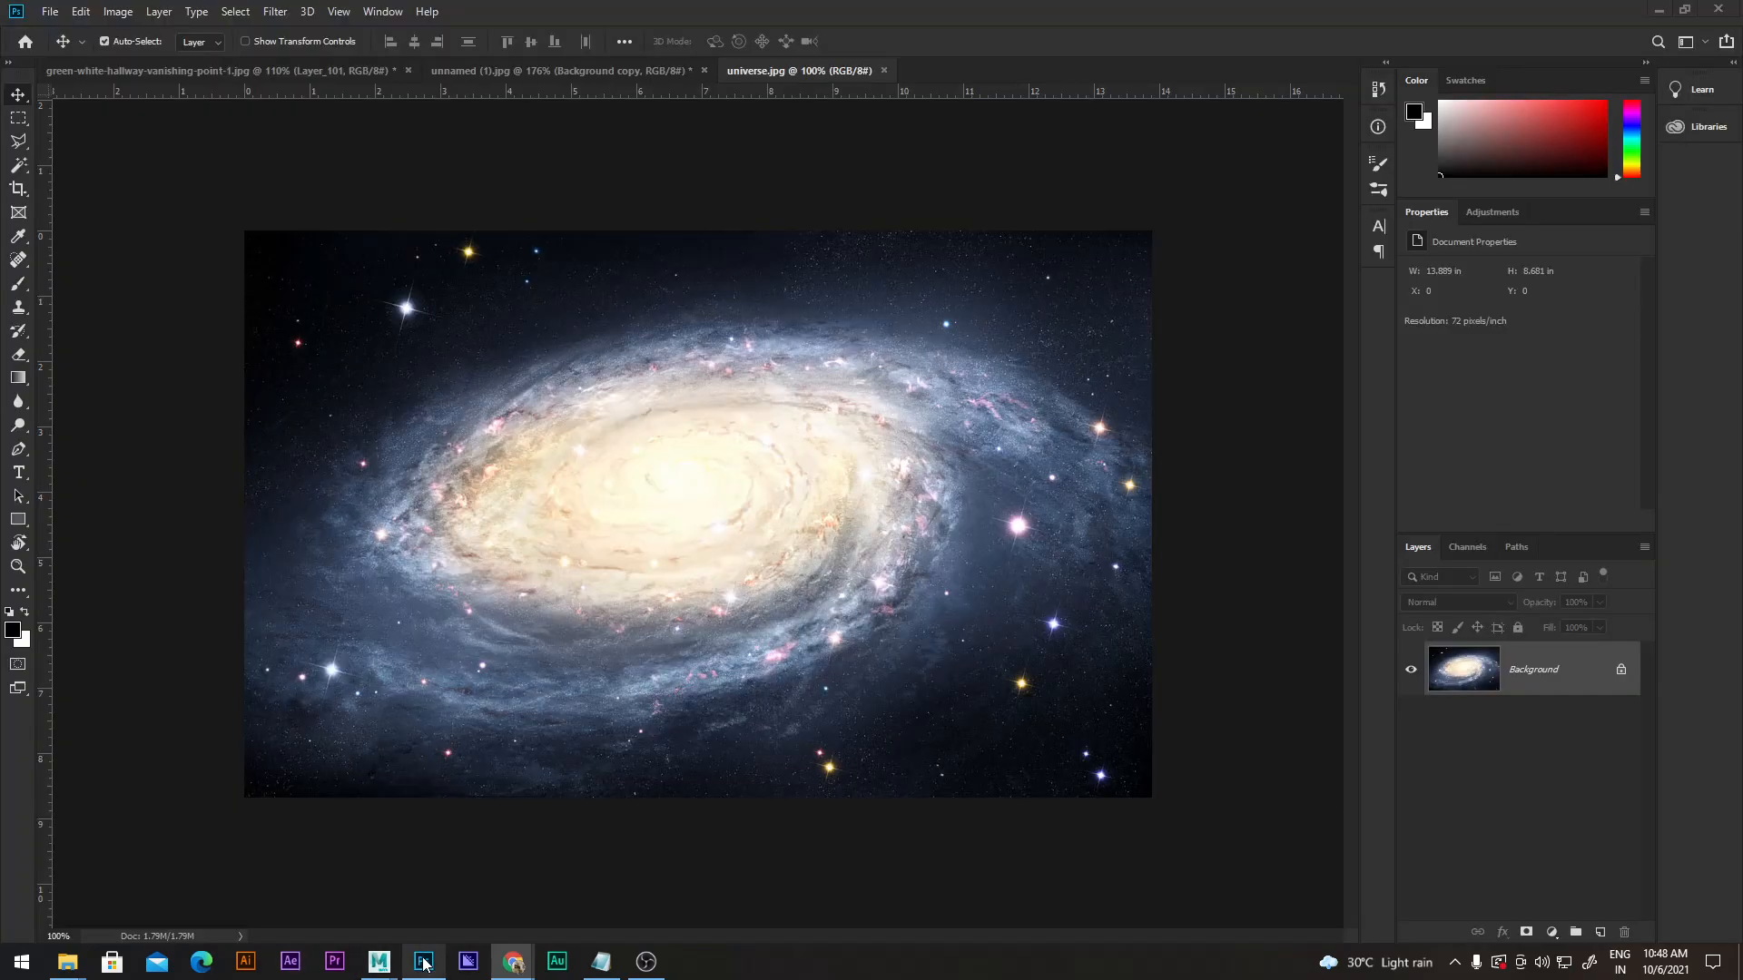
Hide Layer 1 in the unnamed (1).jpg box document.
click(513, 65)
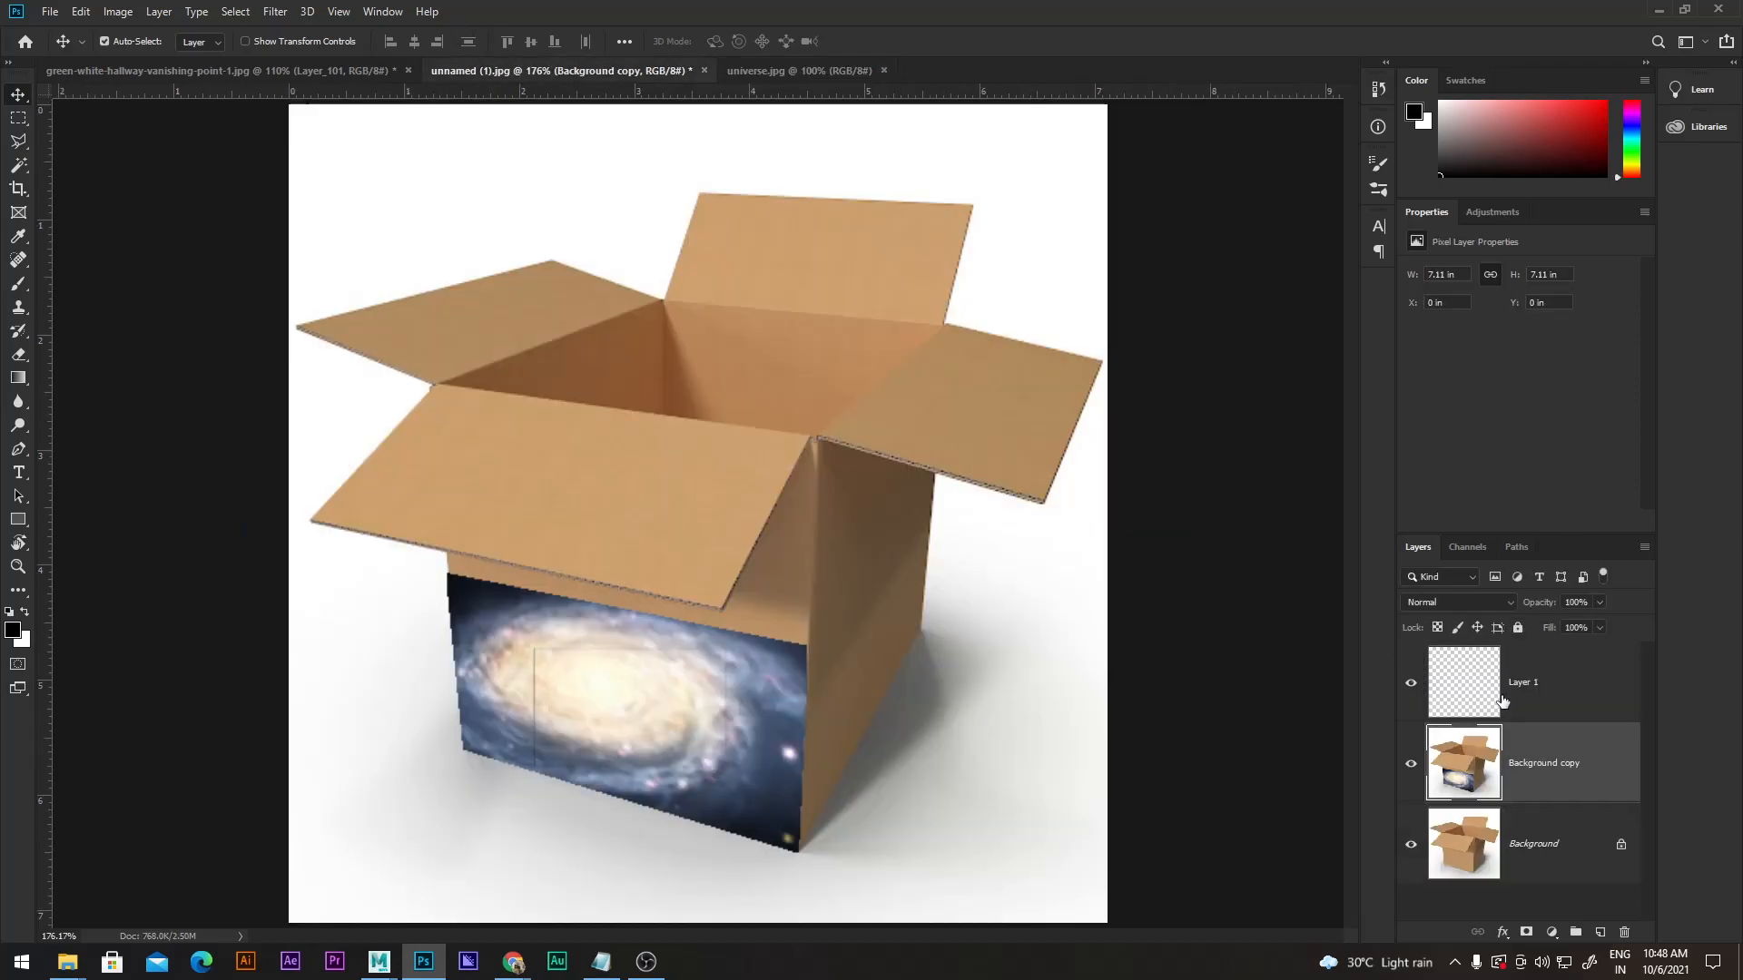
click(1418, 681)
click(1414, 683)
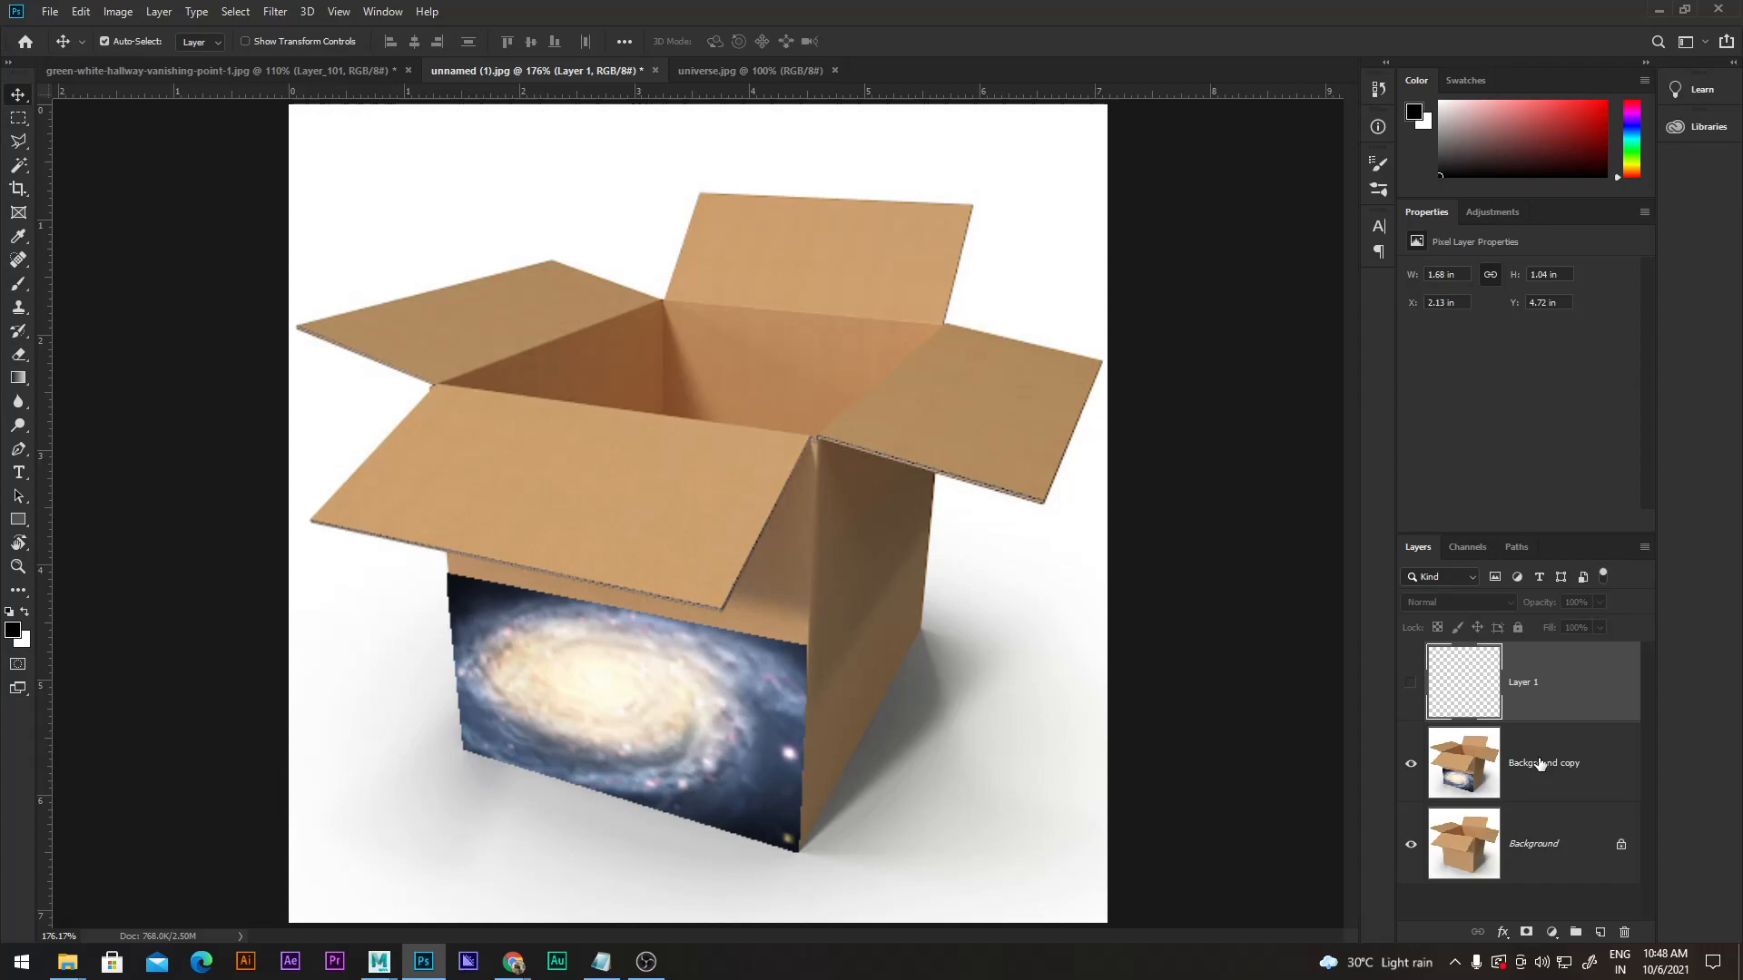
Paste three copies of the galaxy picture above the Background copy and move one to the image's upper-right corner.
click(1557, 757)
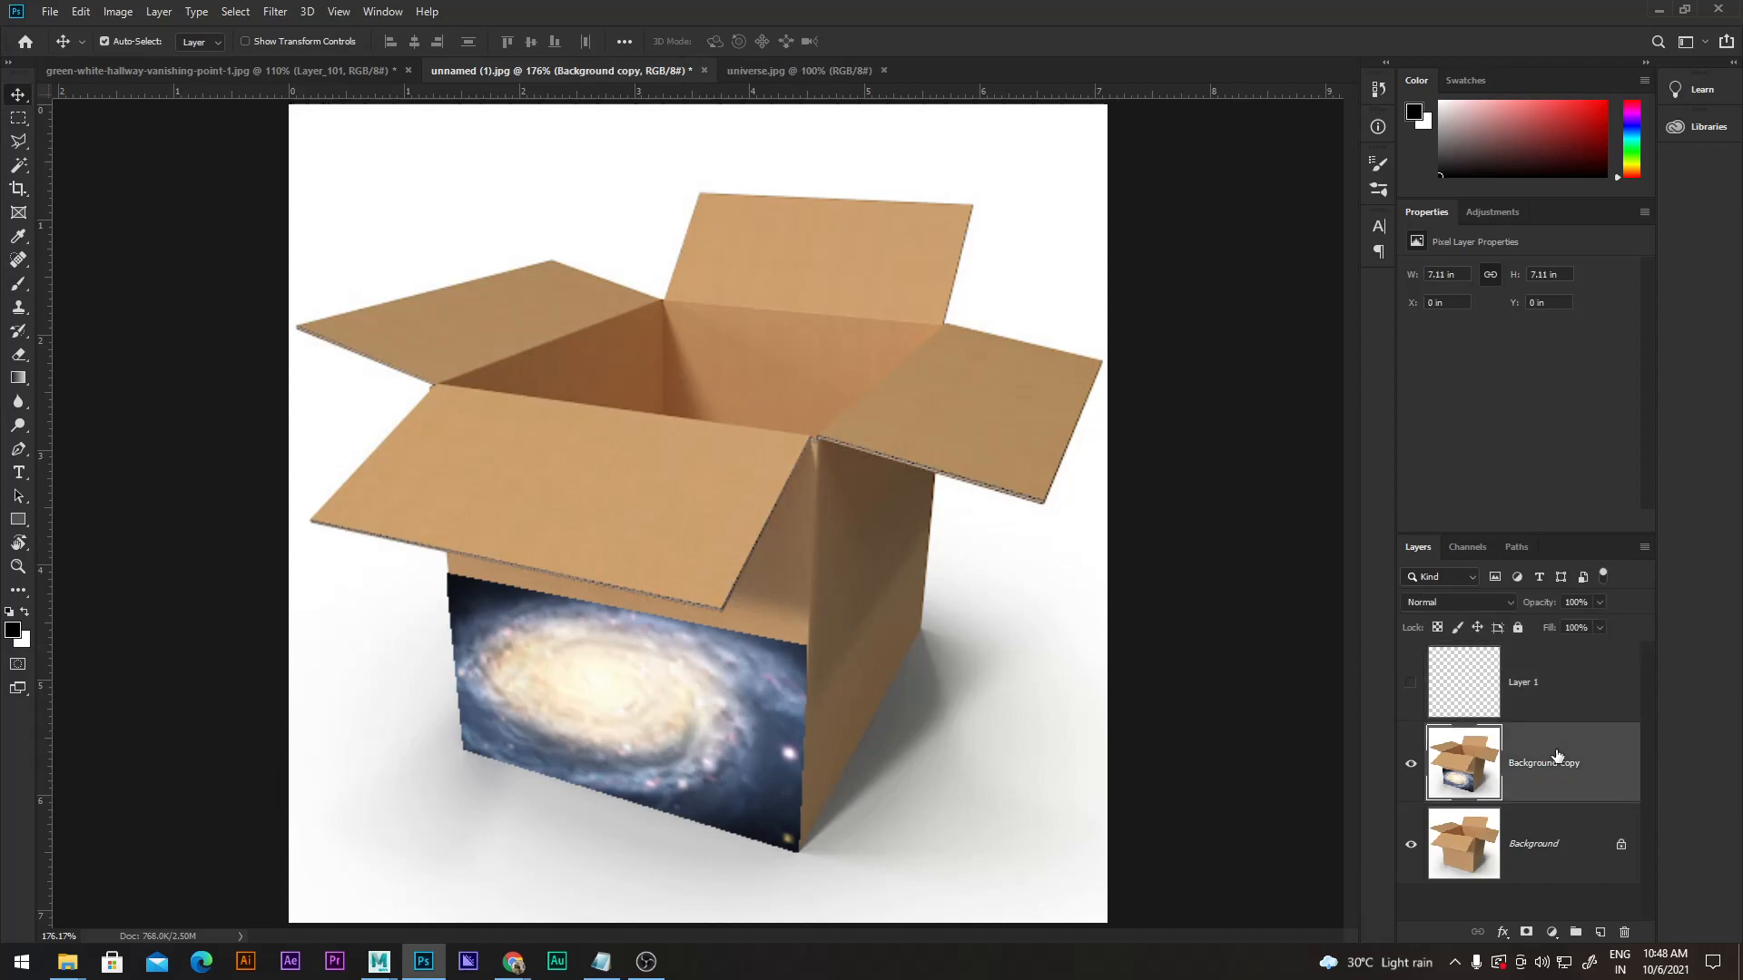
key(ctrl+v)
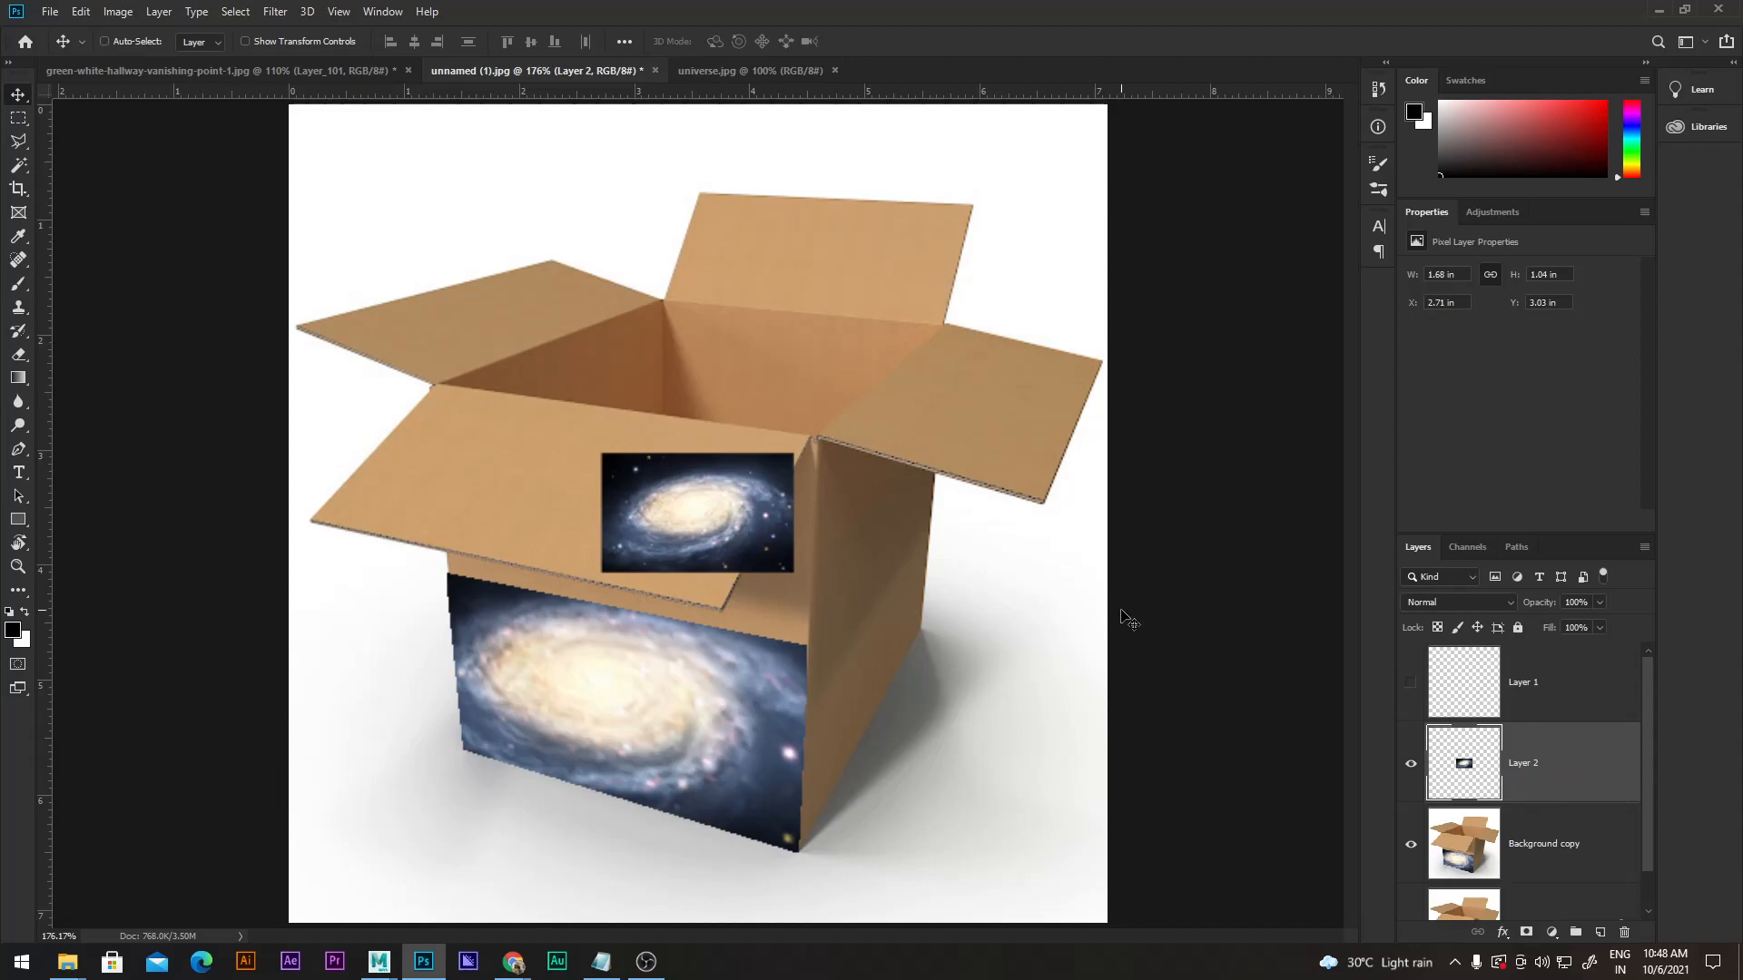
key(ctrl+v)
drag(663, 504, 988, 203)
key(ctrl+v)
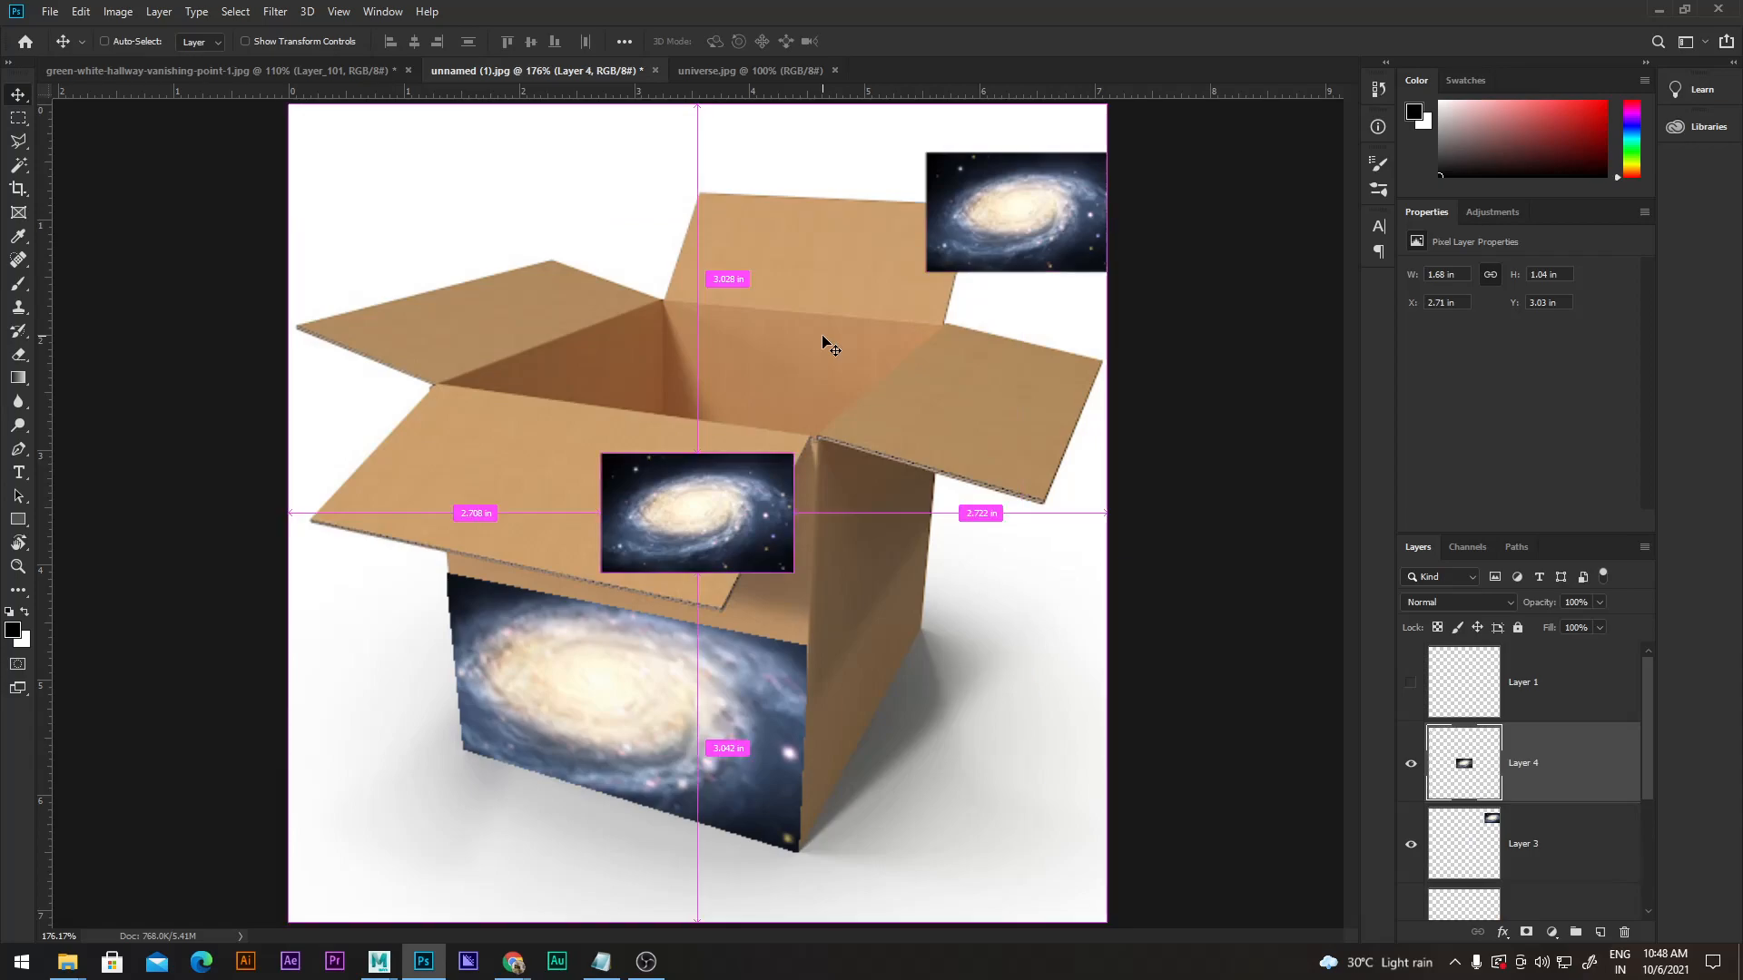
Move the galaxy copy on Layer 4 up to the image's top edge, above the box's side flap.
drag(677, 461, 526, 111)
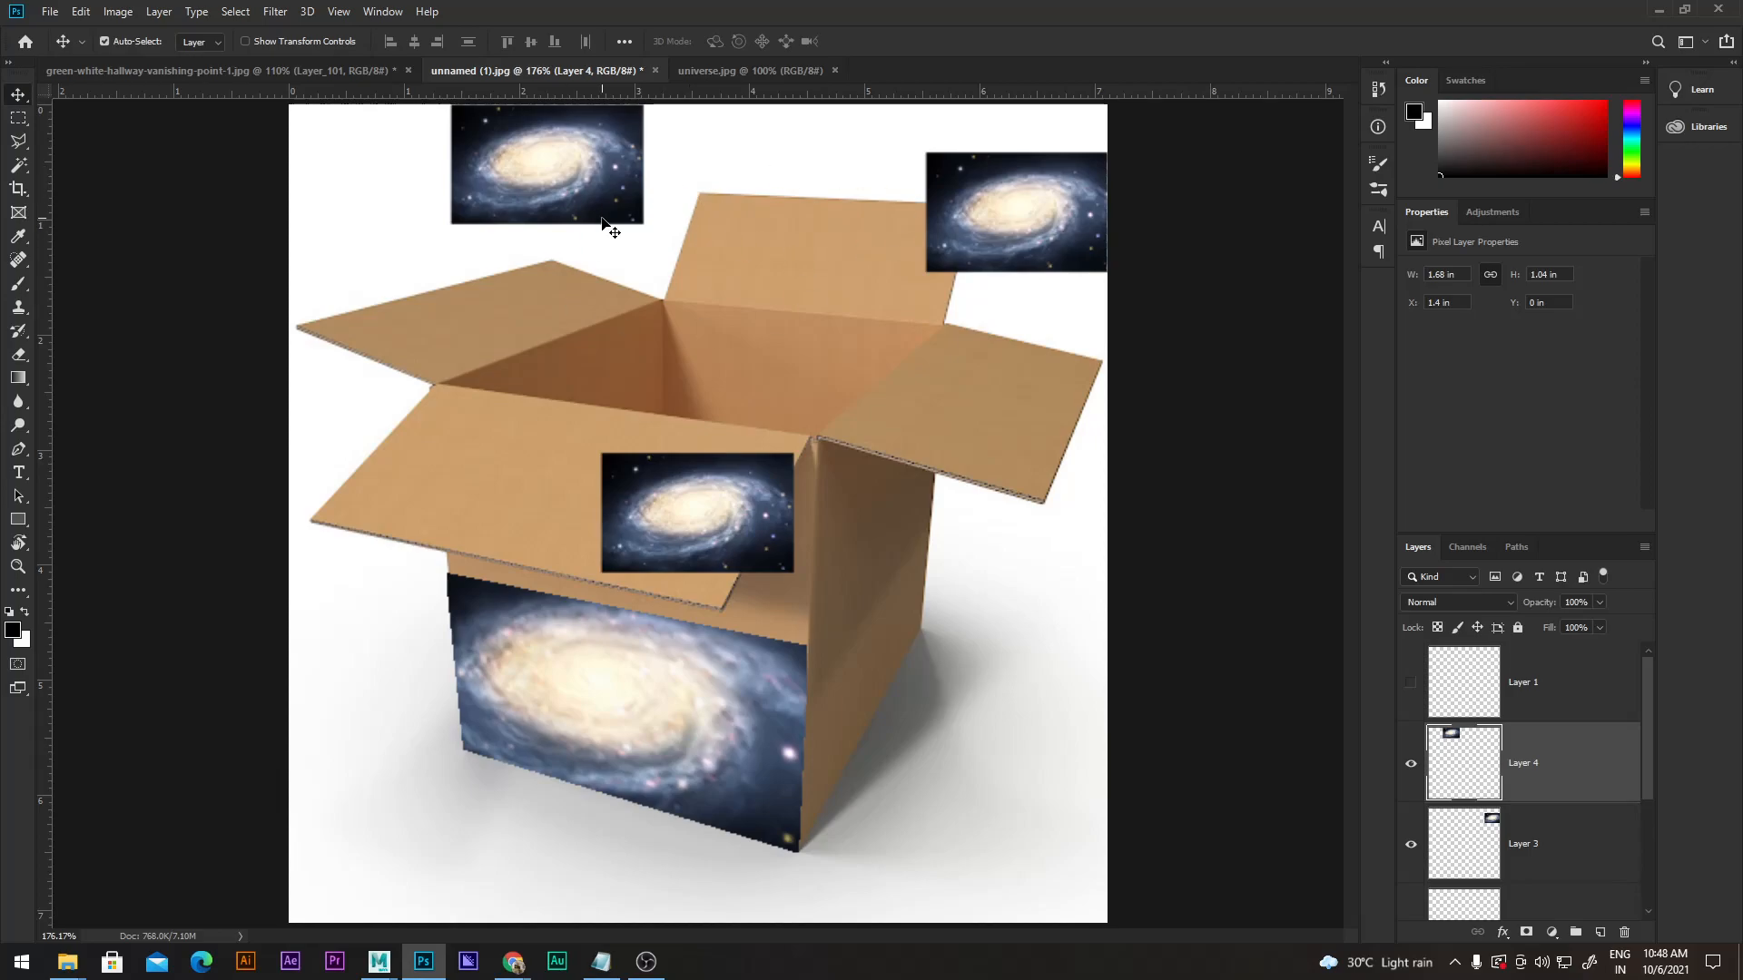
View the hallway document, check the Google Meet call in Chrome, and return to Photoshop.
click(316, 69)
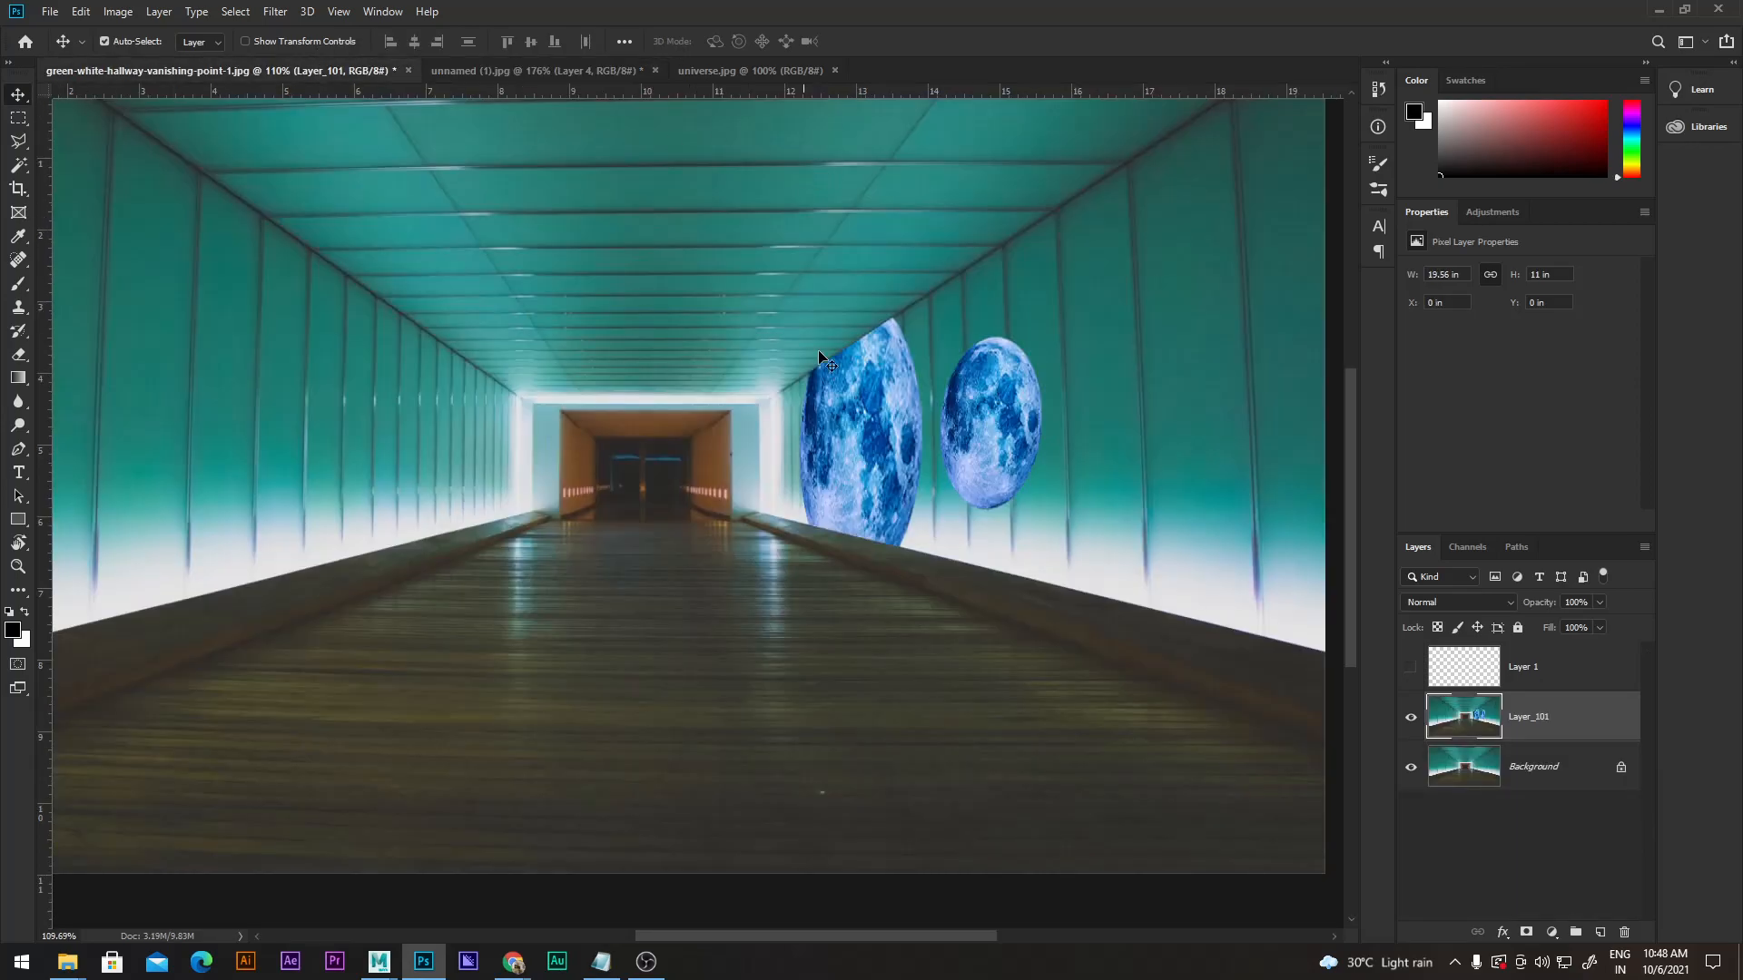
click(393, 969)
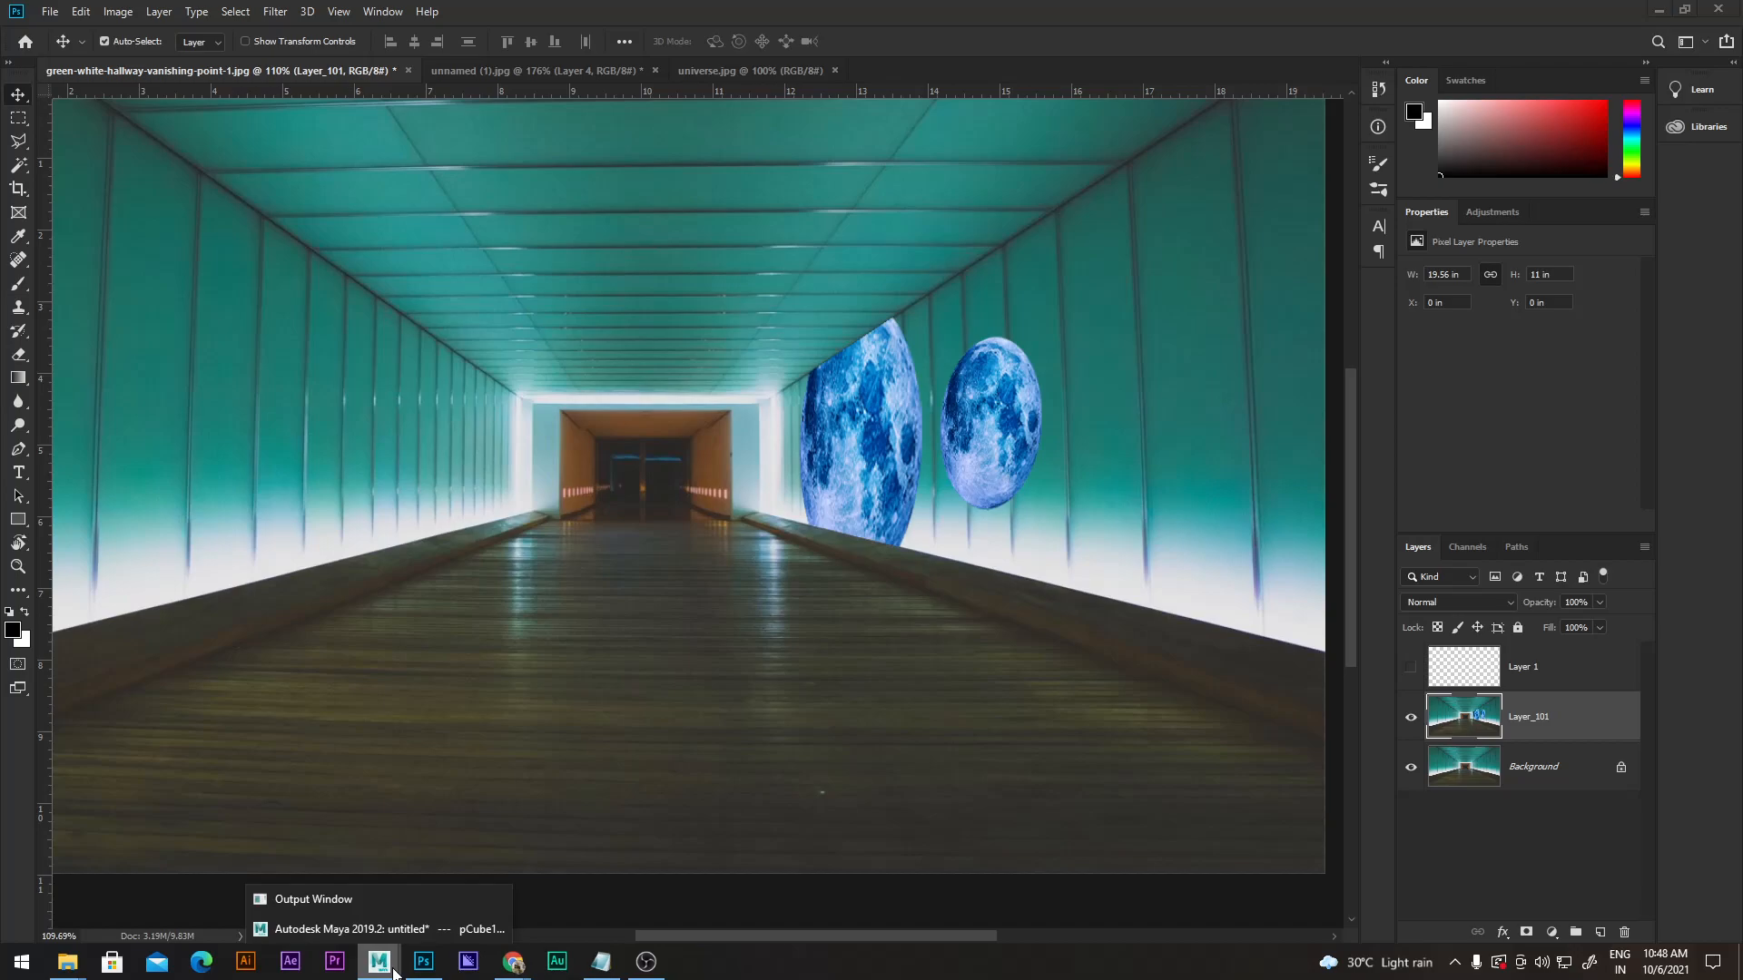
mouse_move(514, 964)
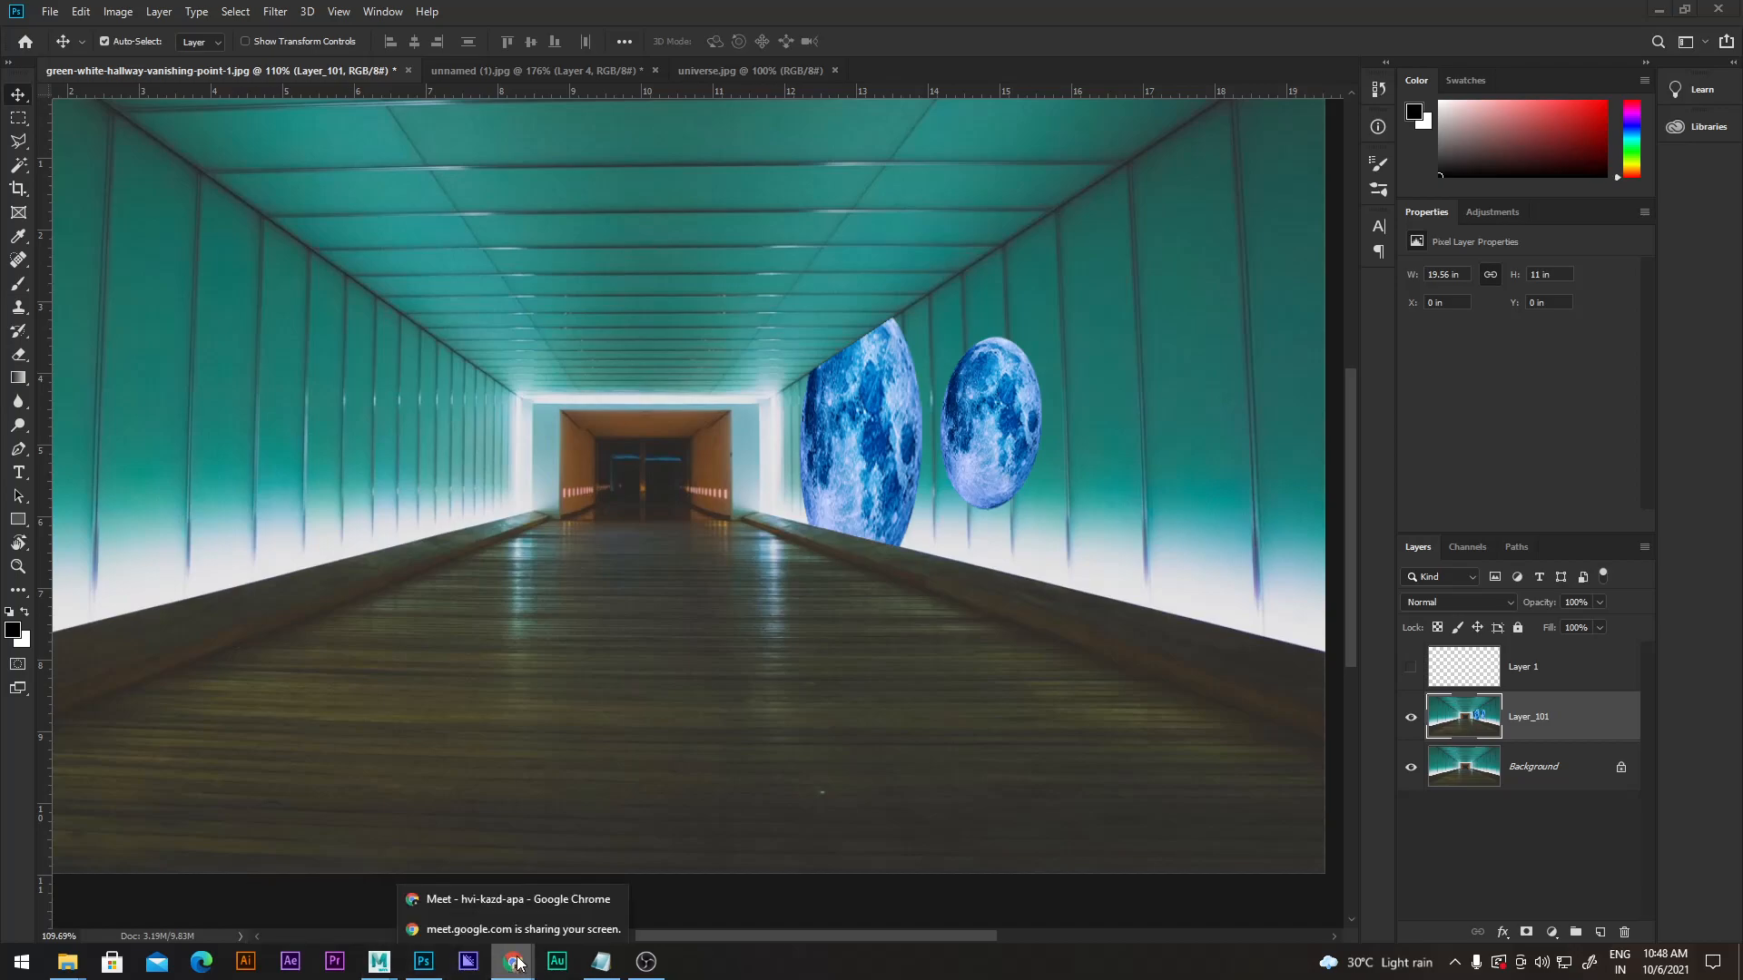
click(510, 901)
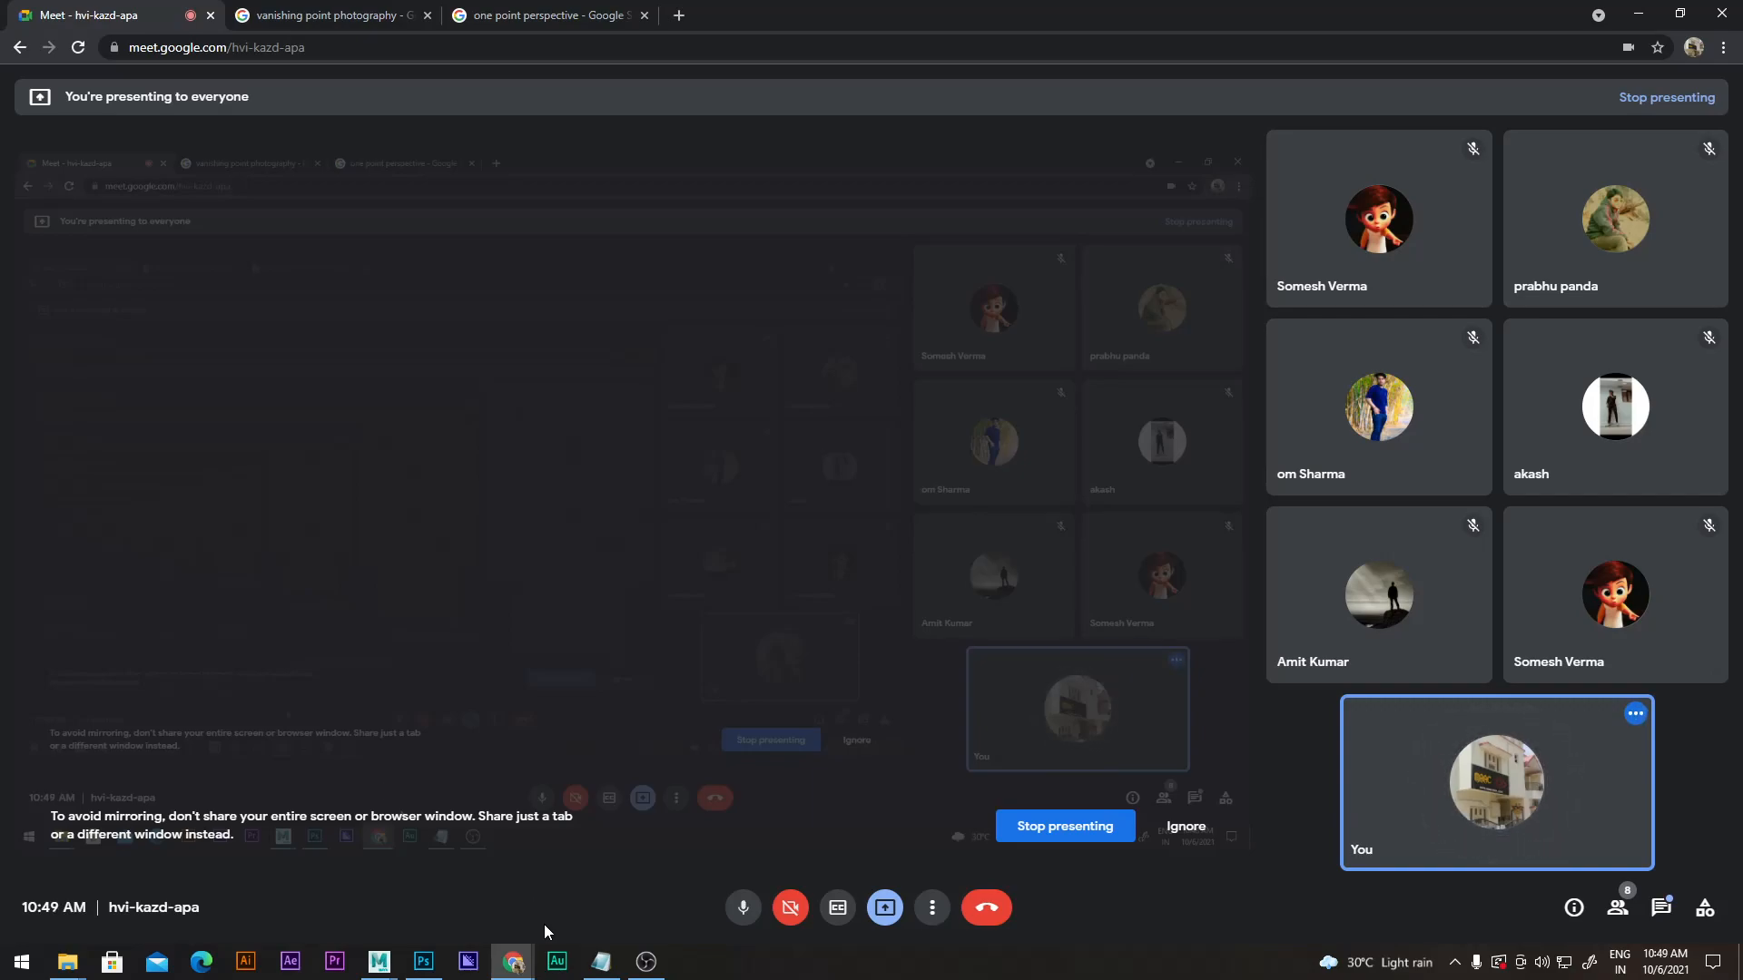
click(422, 970)
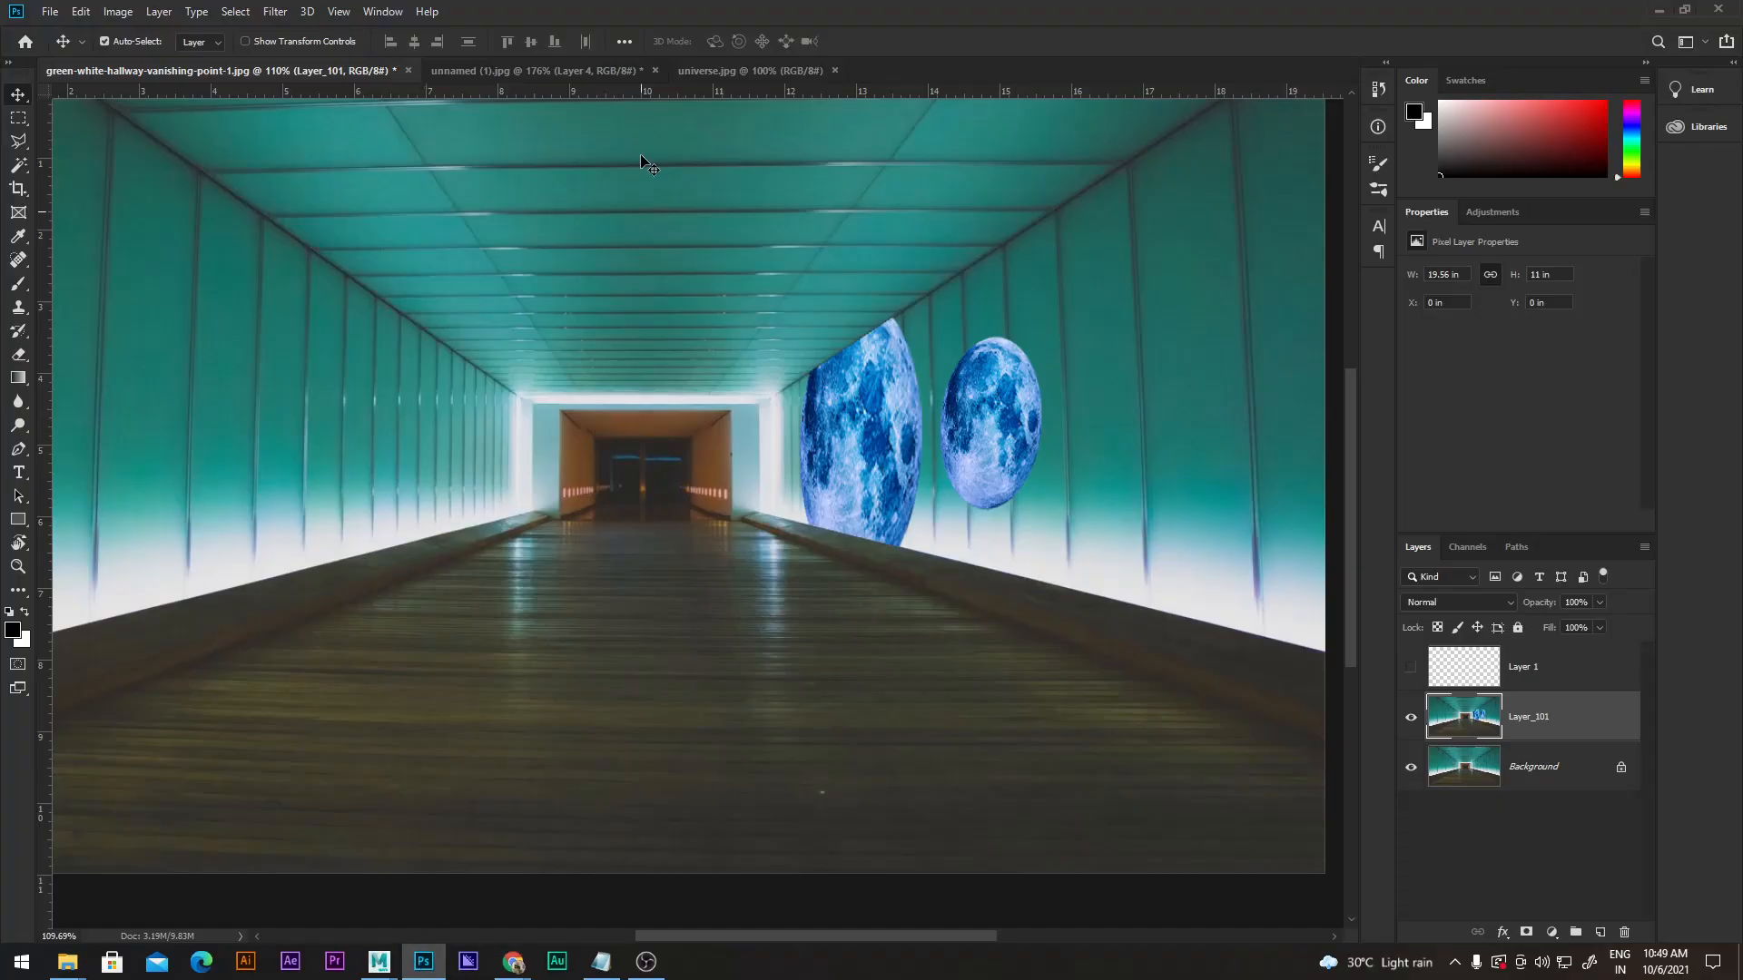
Open the Vanishing Point filter on the Background copy layer of the unnamed (1).jpg box document.
click(547, 79)
scroll(1523, 790, down, 1)
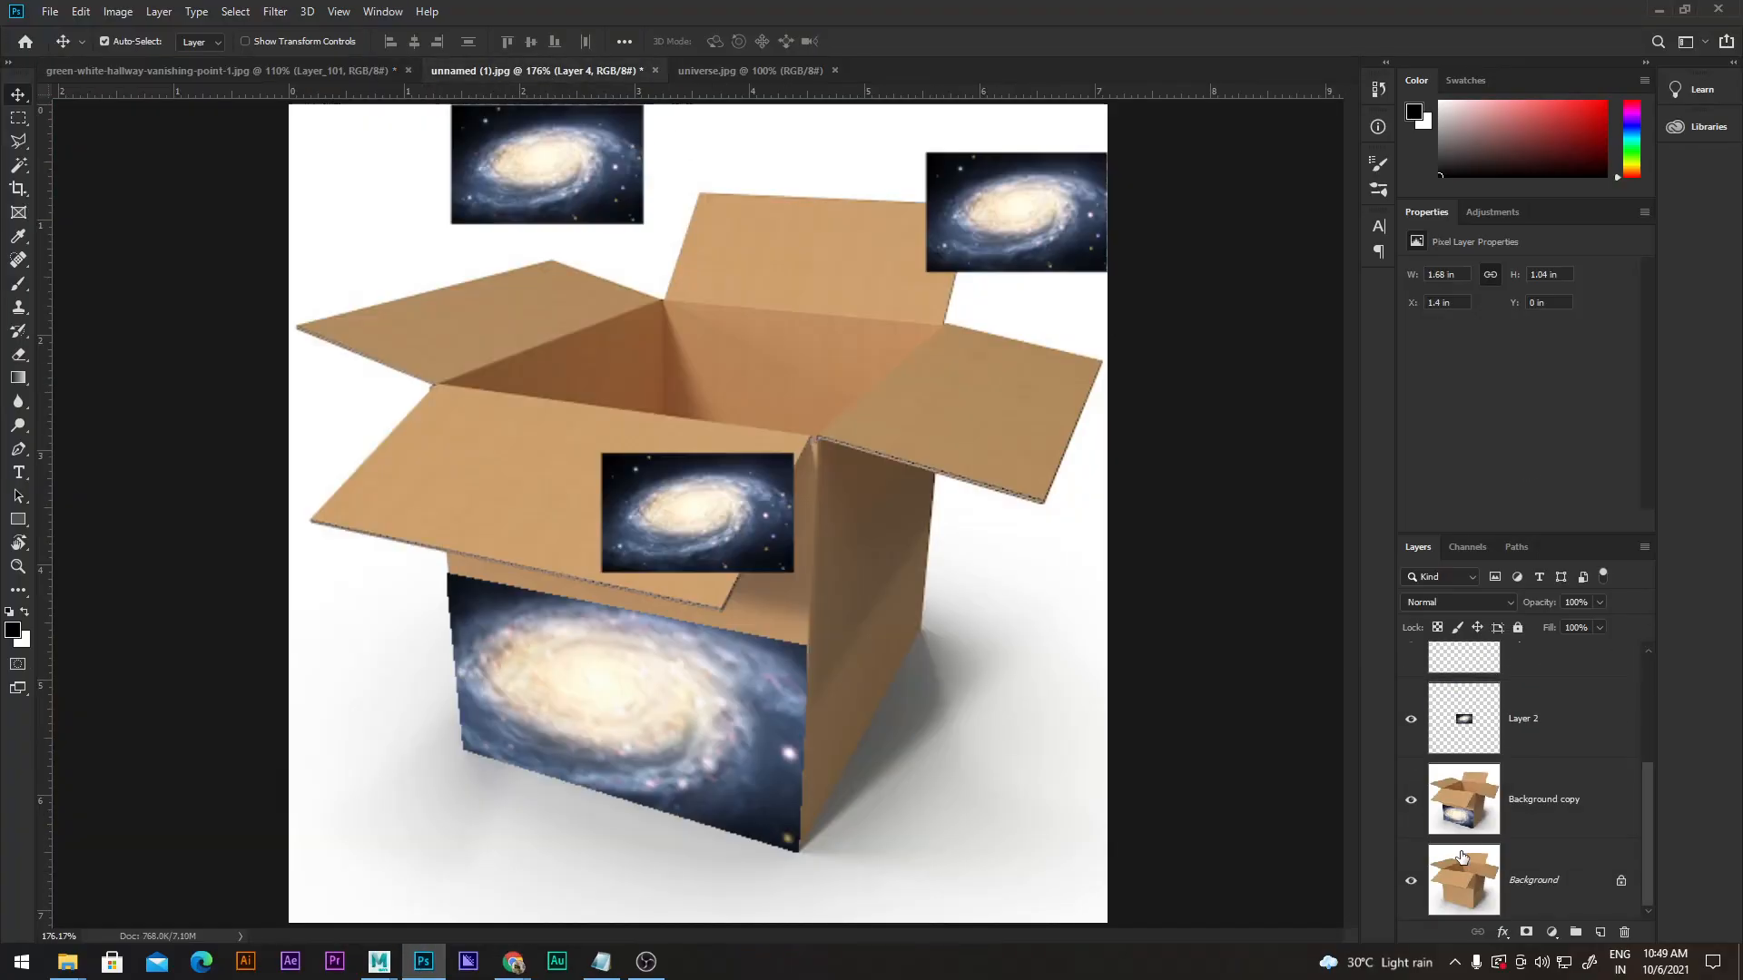
click(1523, 823)
click(284, 12)
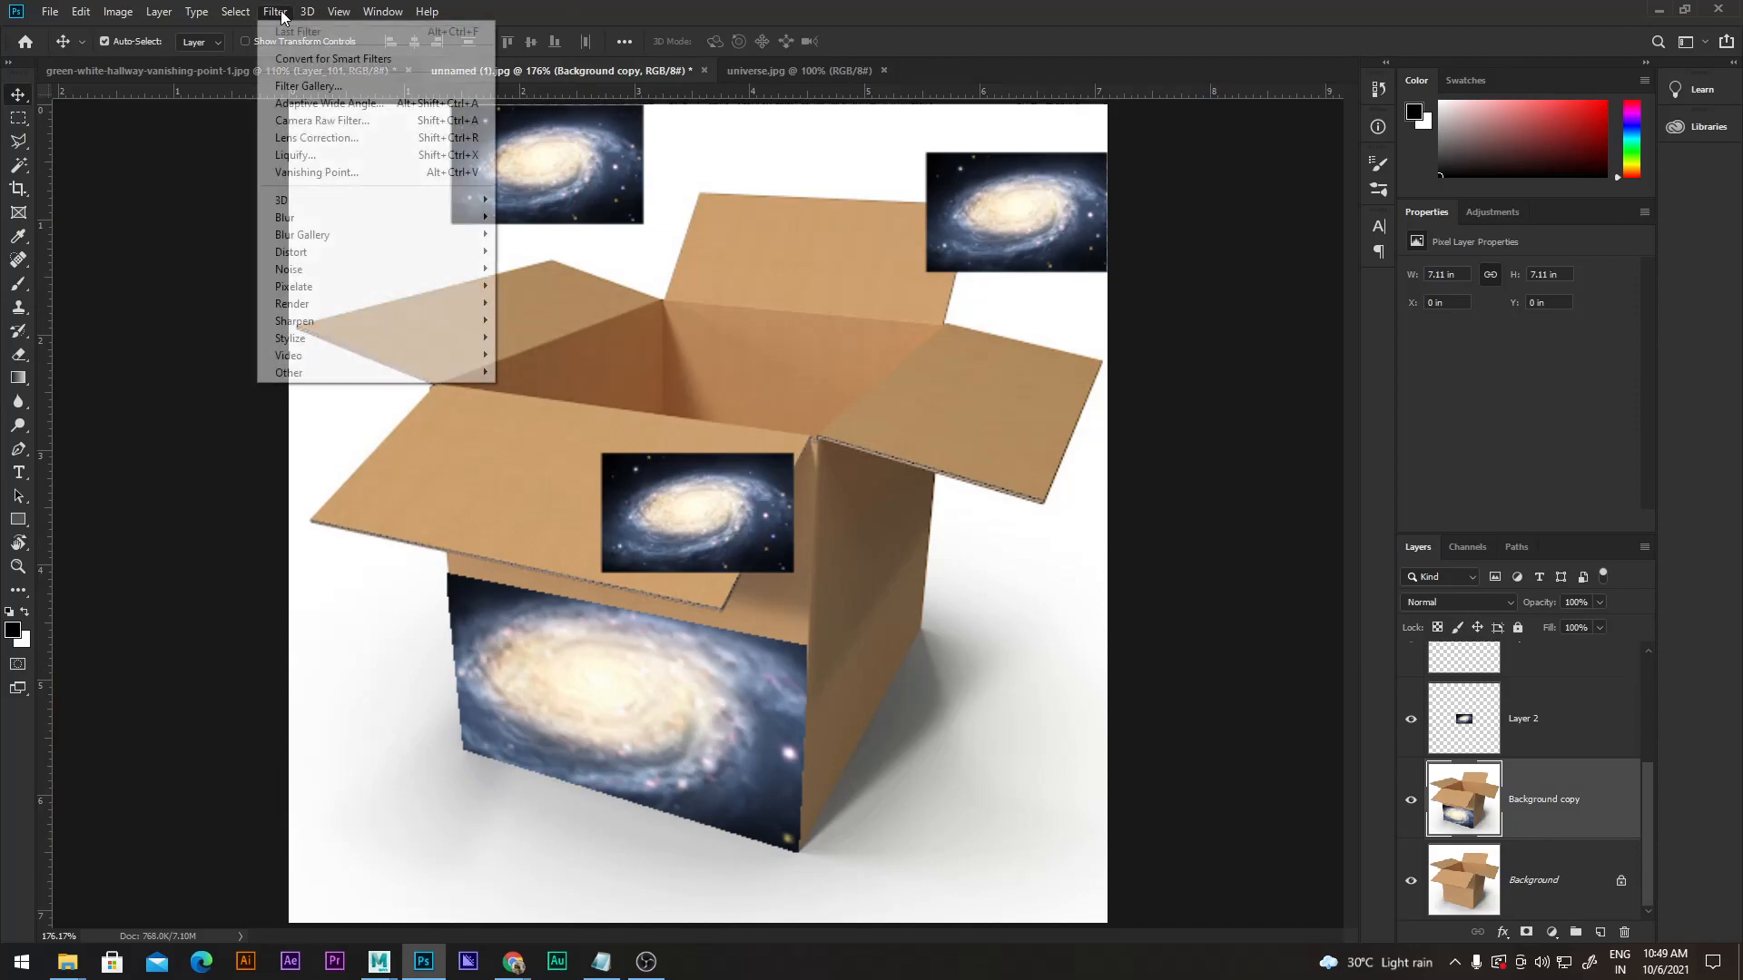
click(317, 172)
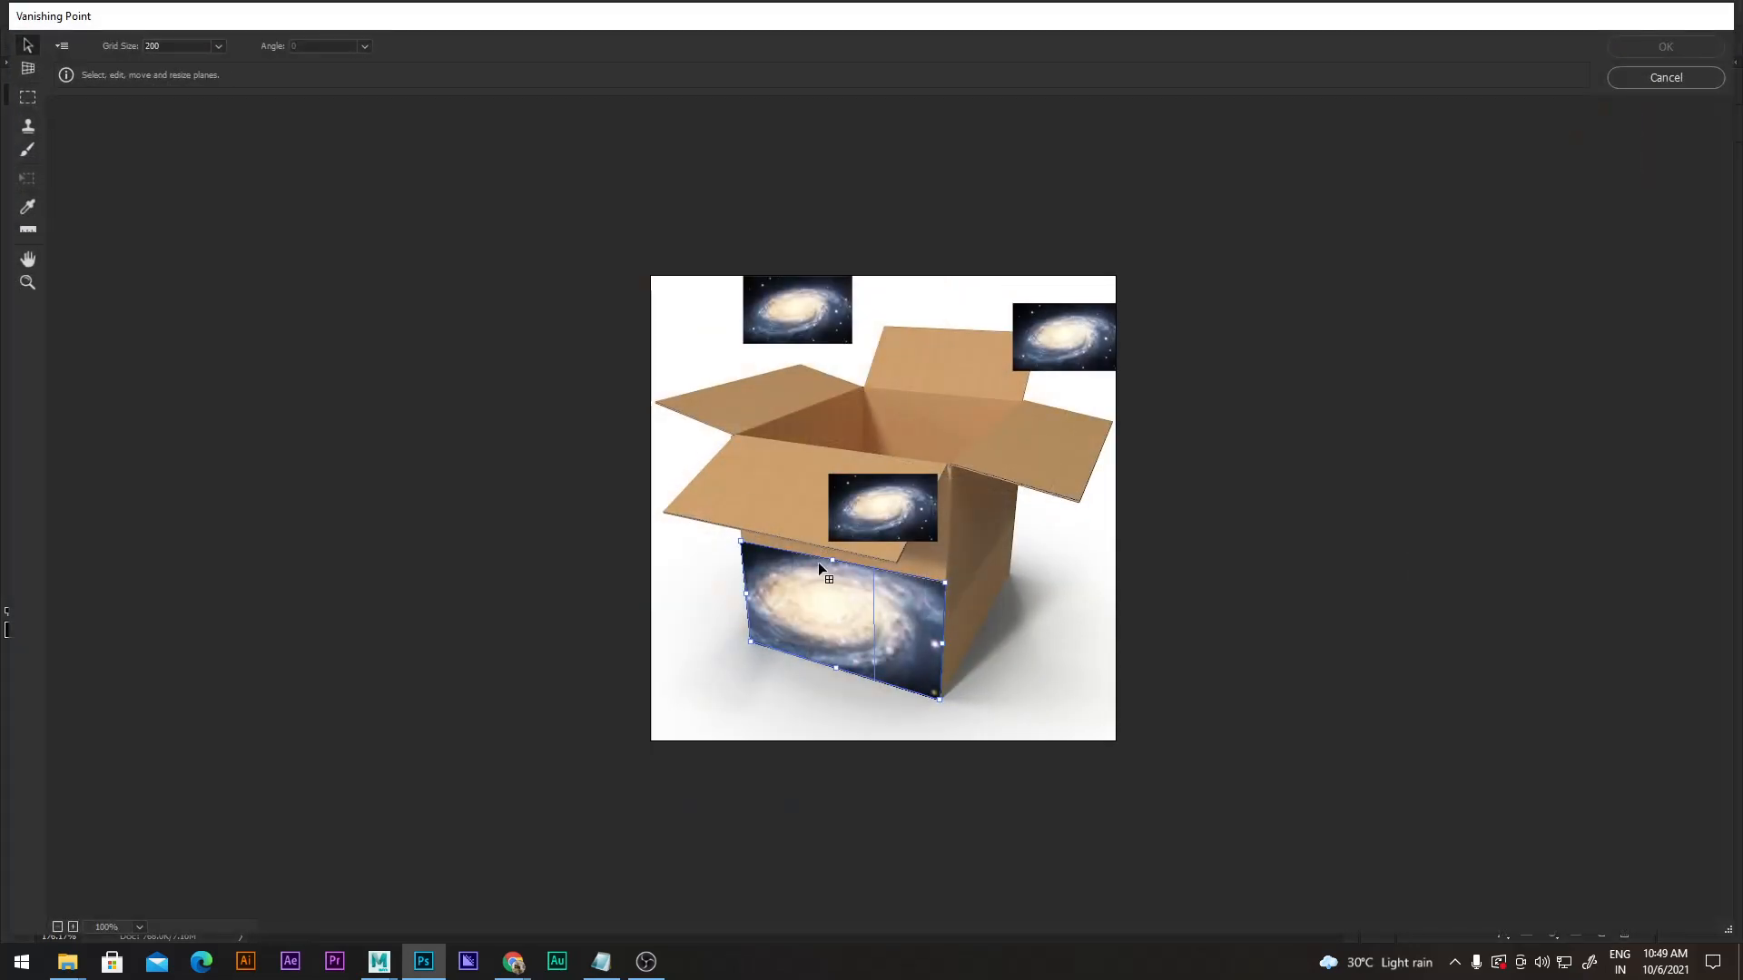
Paint black over the galaxy picture on the front-face plane using the Brush tool with diameter 500 and Luminance healing.
key(b)
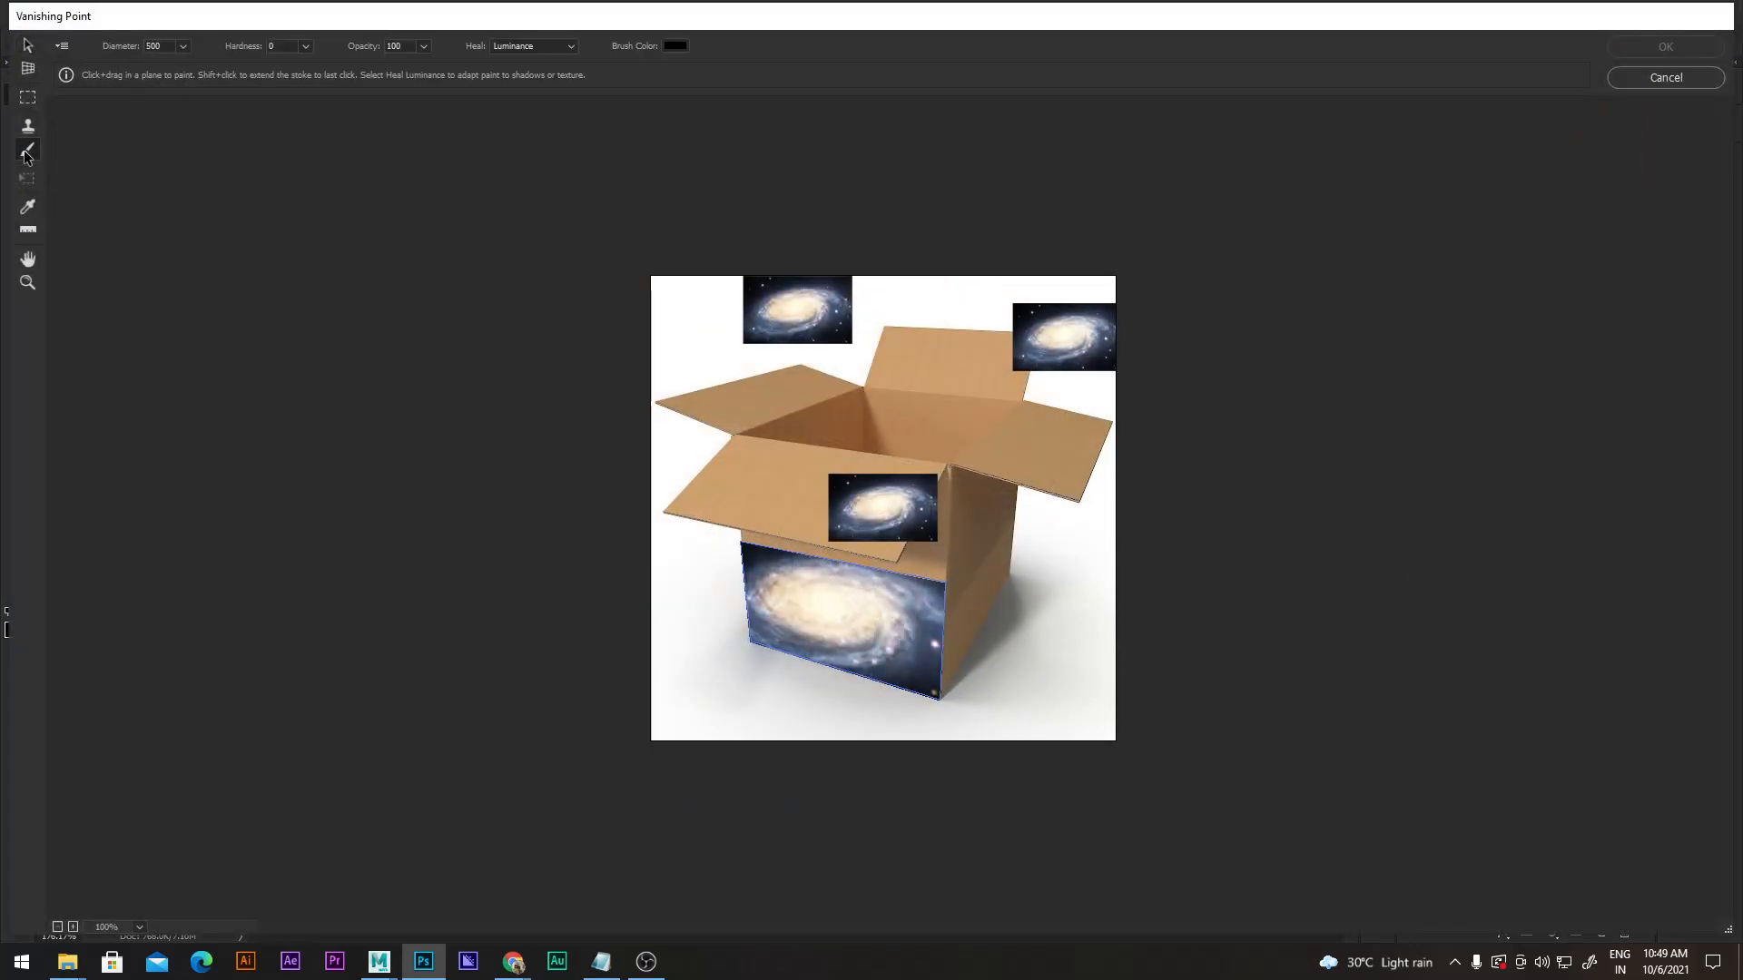
click(810, 594)
key(ctrl+z)
click(912, 617)
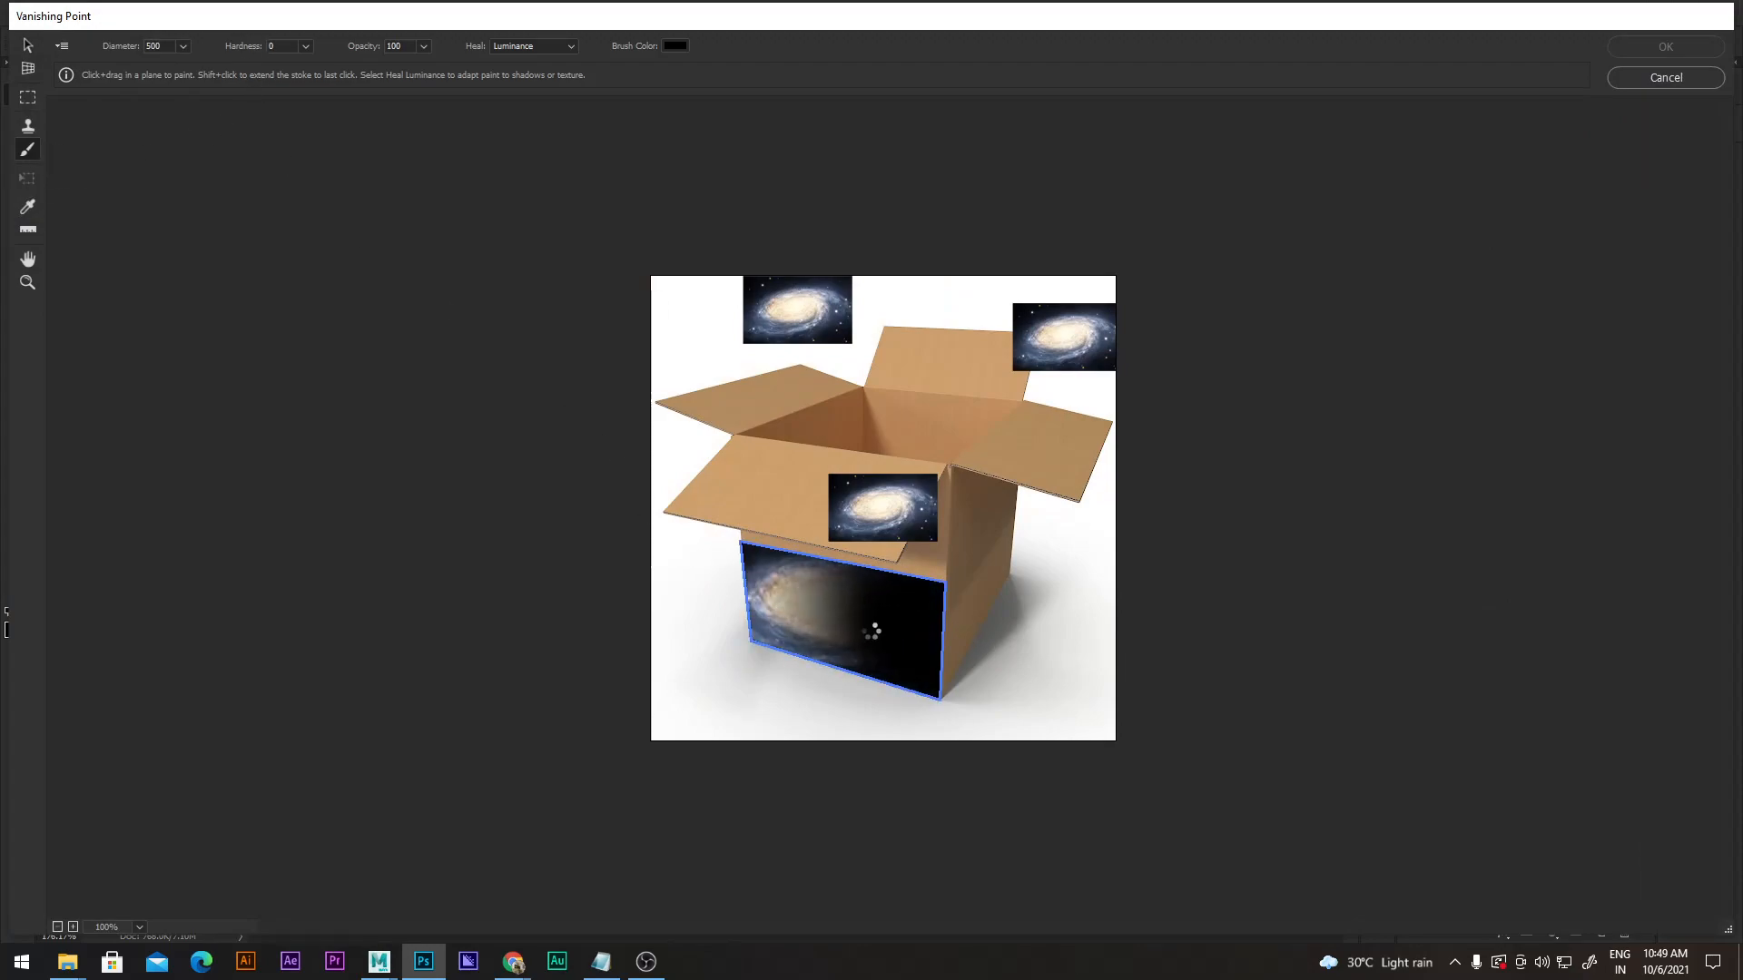
click(815, 629)
click(906, 635)
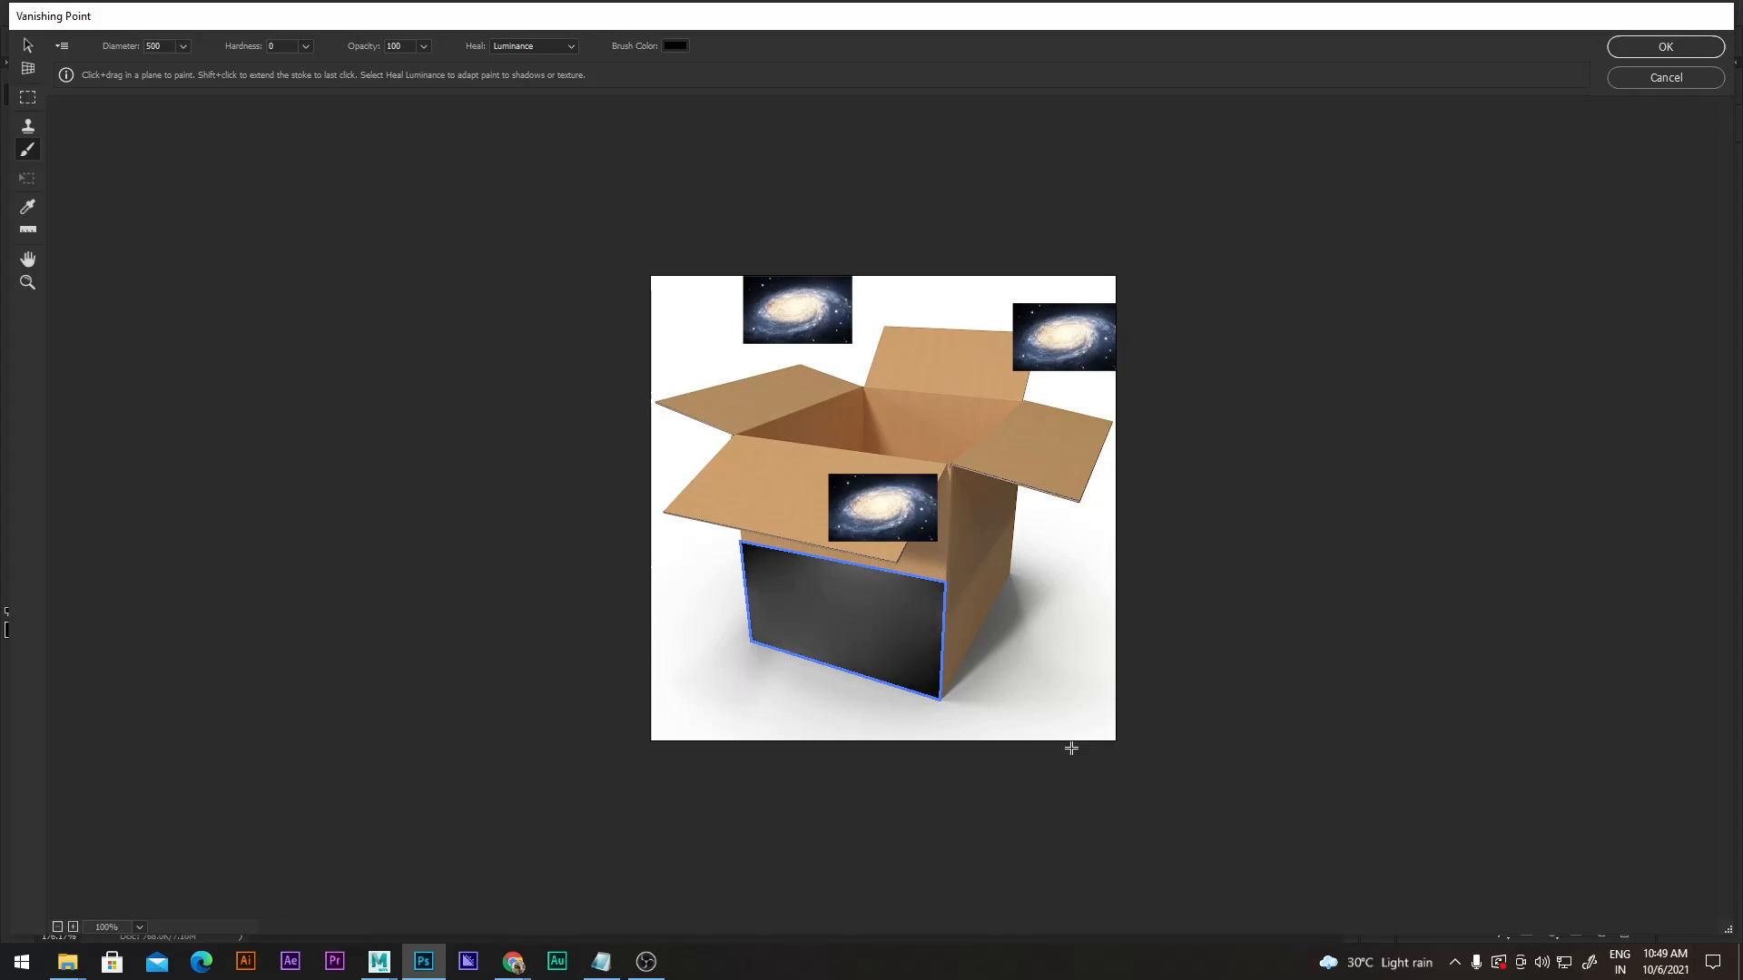
click(881, 655)
Set the brush's Heal option to On and paint more black over the front-face plane.
key(z)
drag(895, 602, 1015, 679)
alt+click(922, 650)
alt+click(923, 650)
key(b)
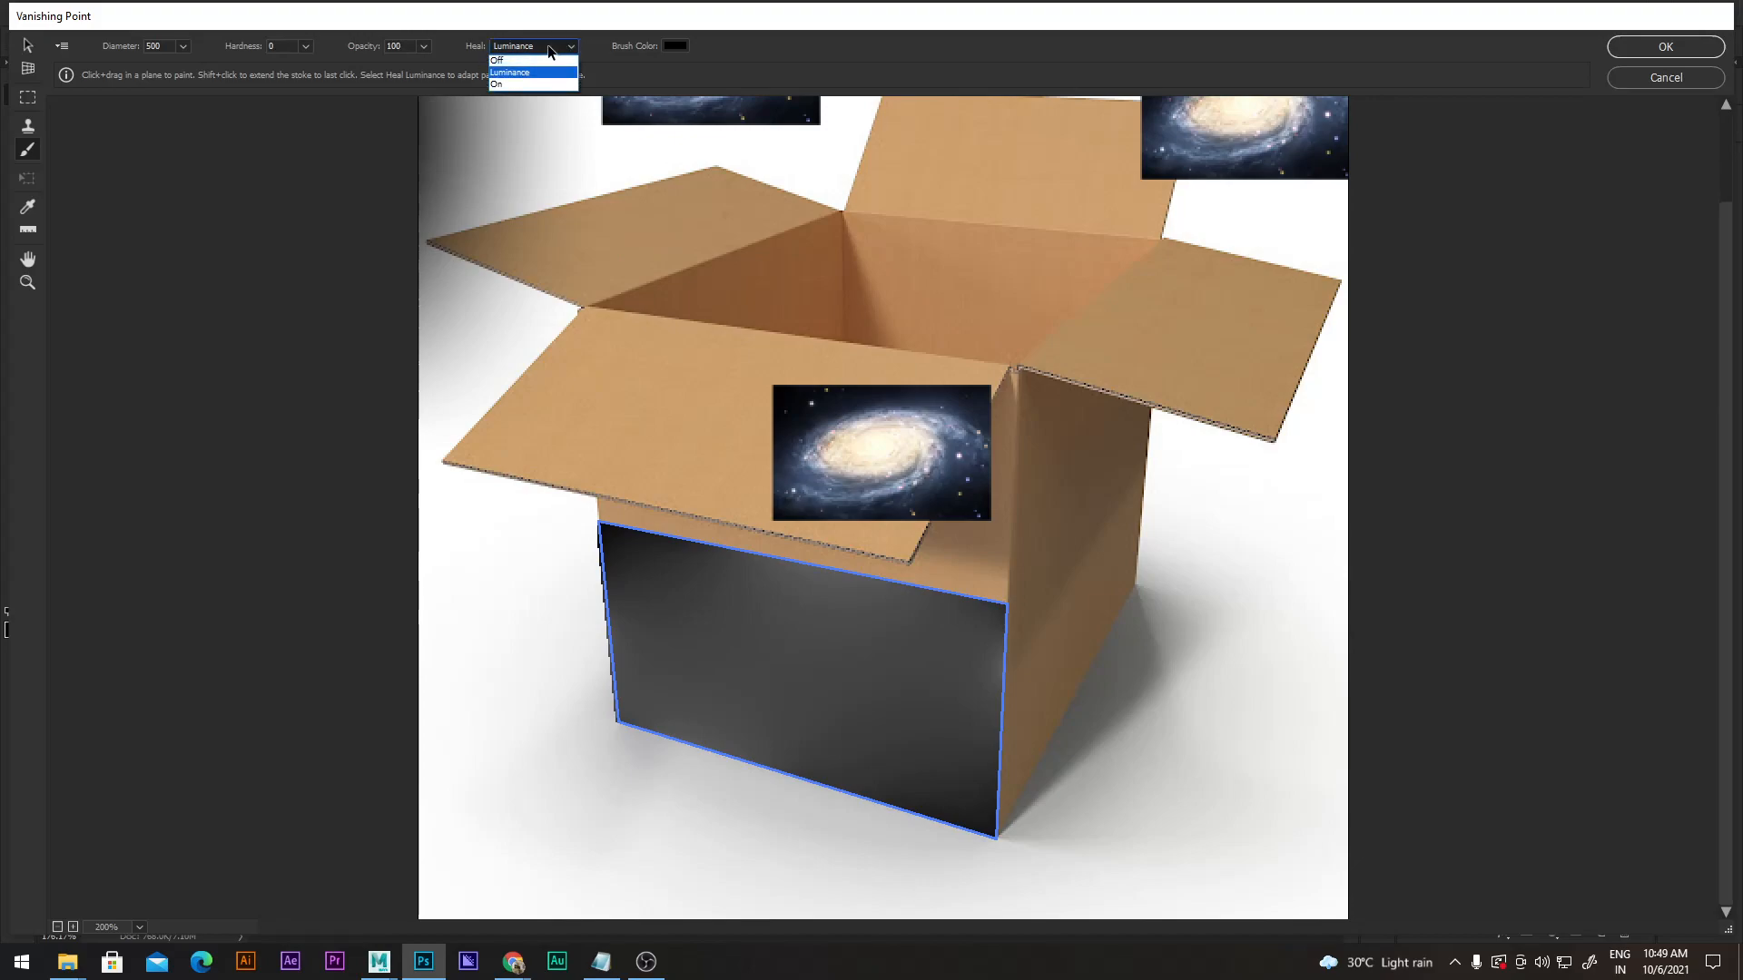
click(531, 83)
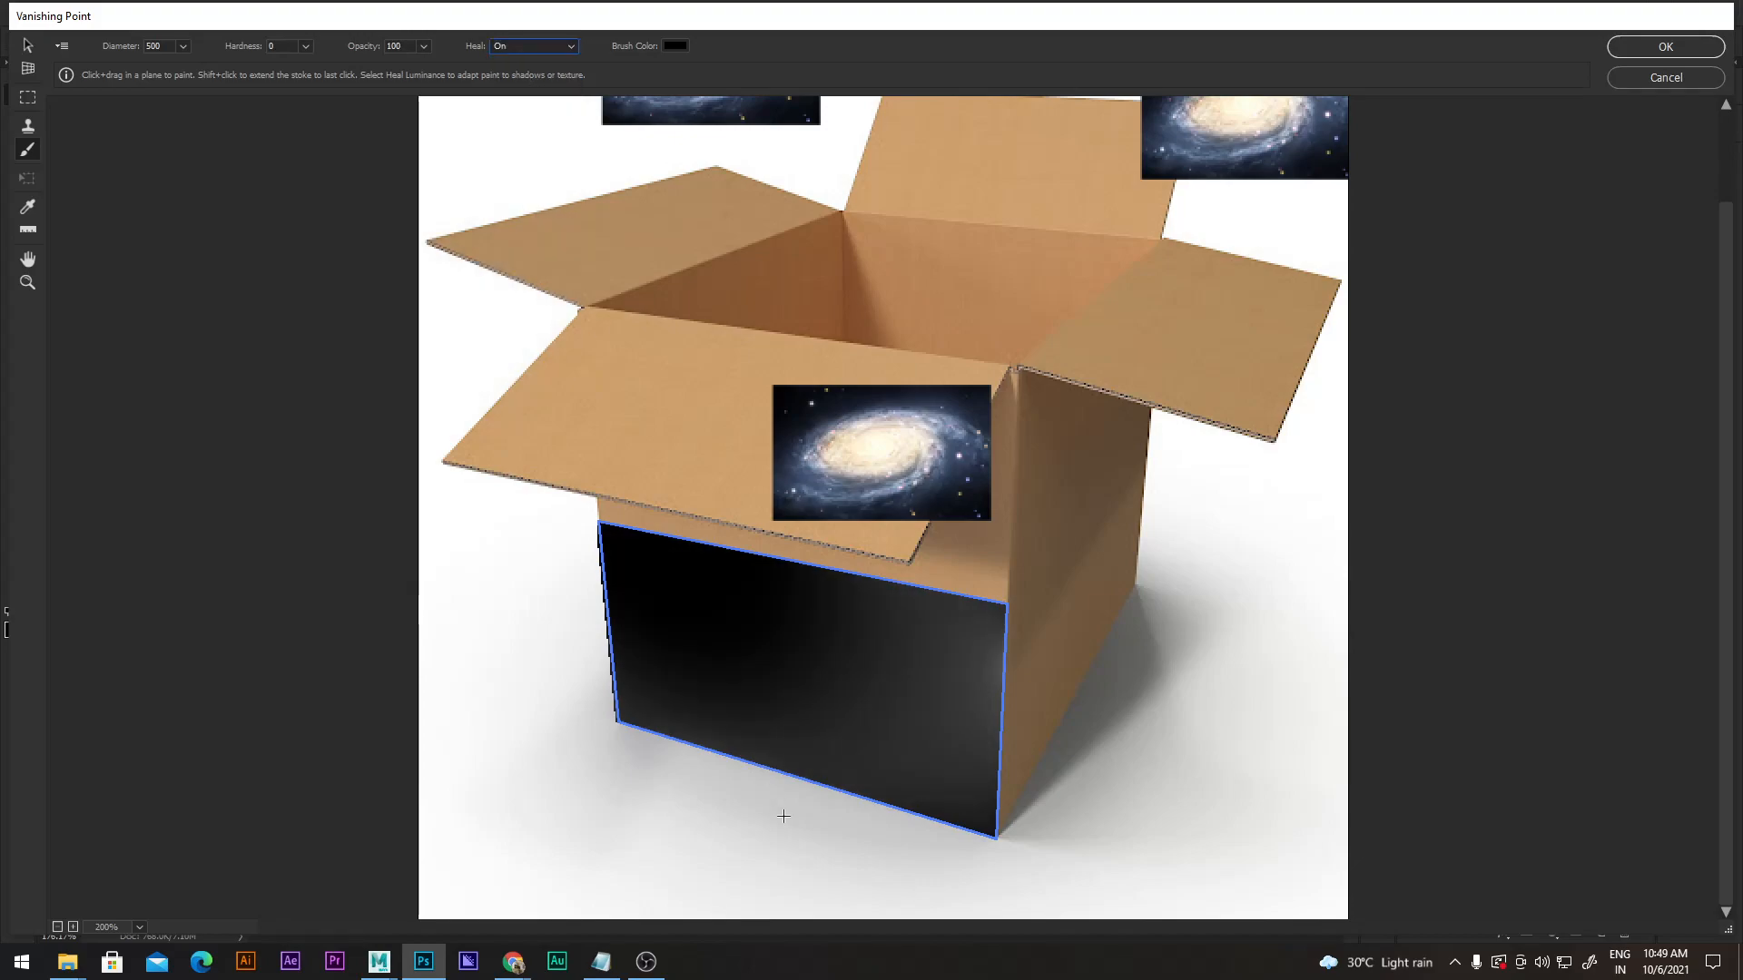
Choose the in-gamut alternative of red ff0000 as the brush color and paint across the front-face plane.
click(675, 46)
text(ff0000)
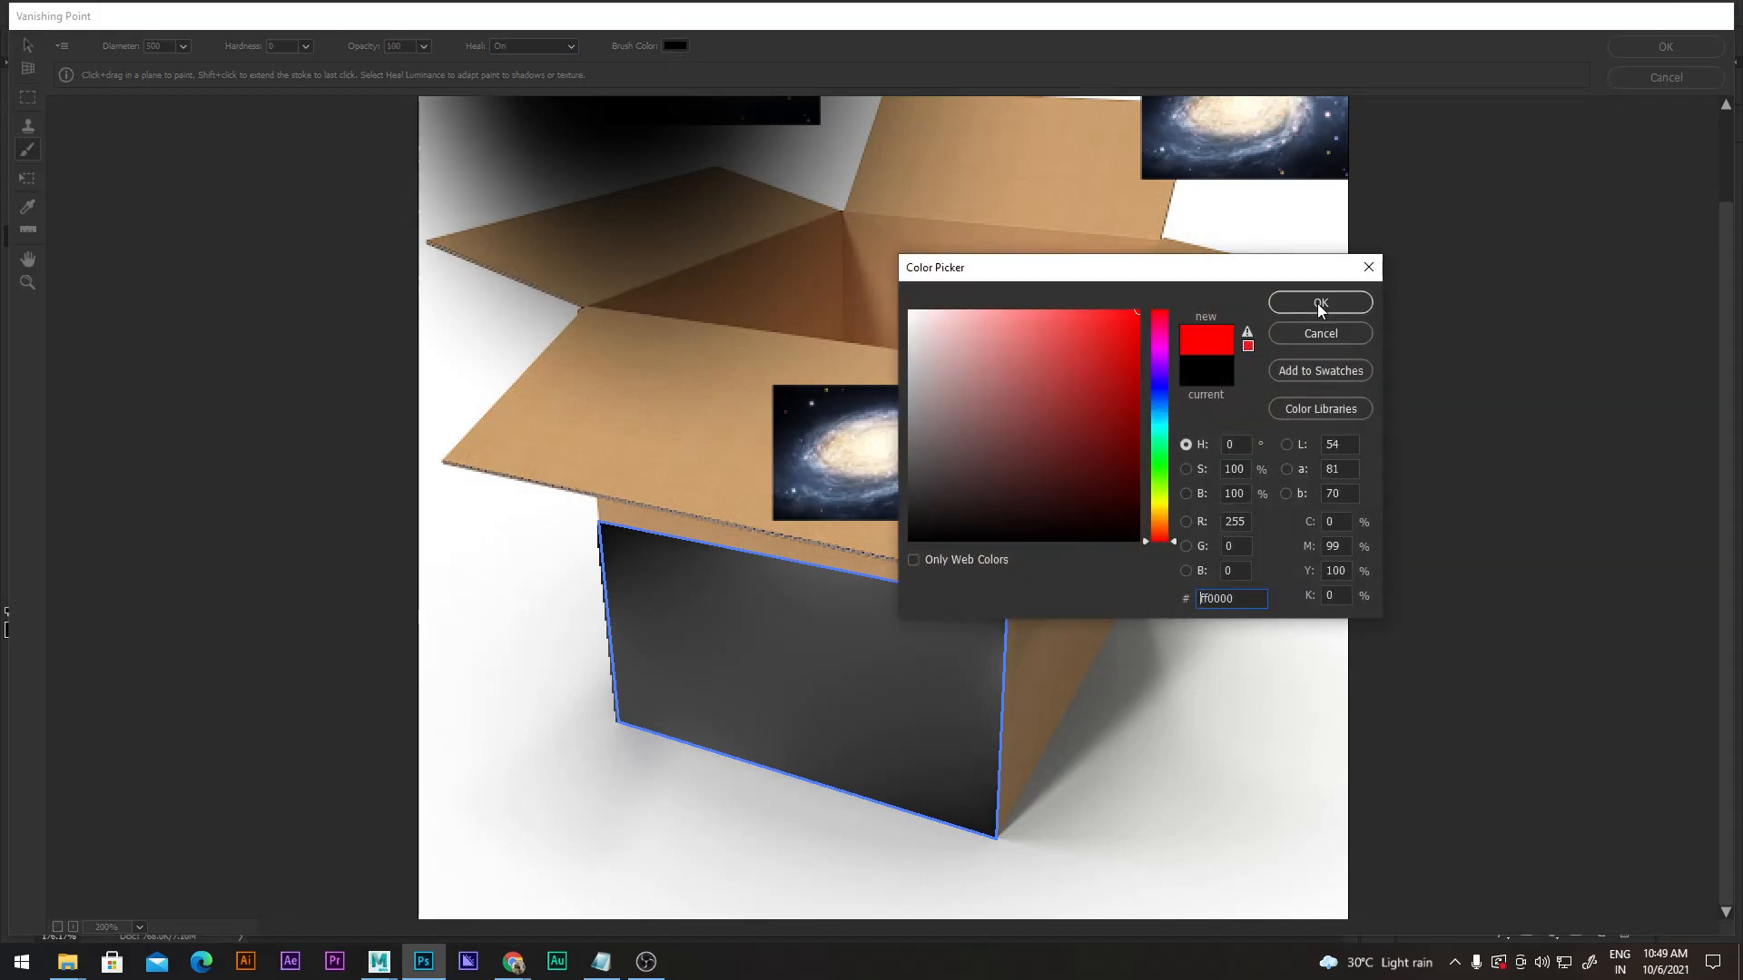
click(1249, 346)
click(1321, 303)
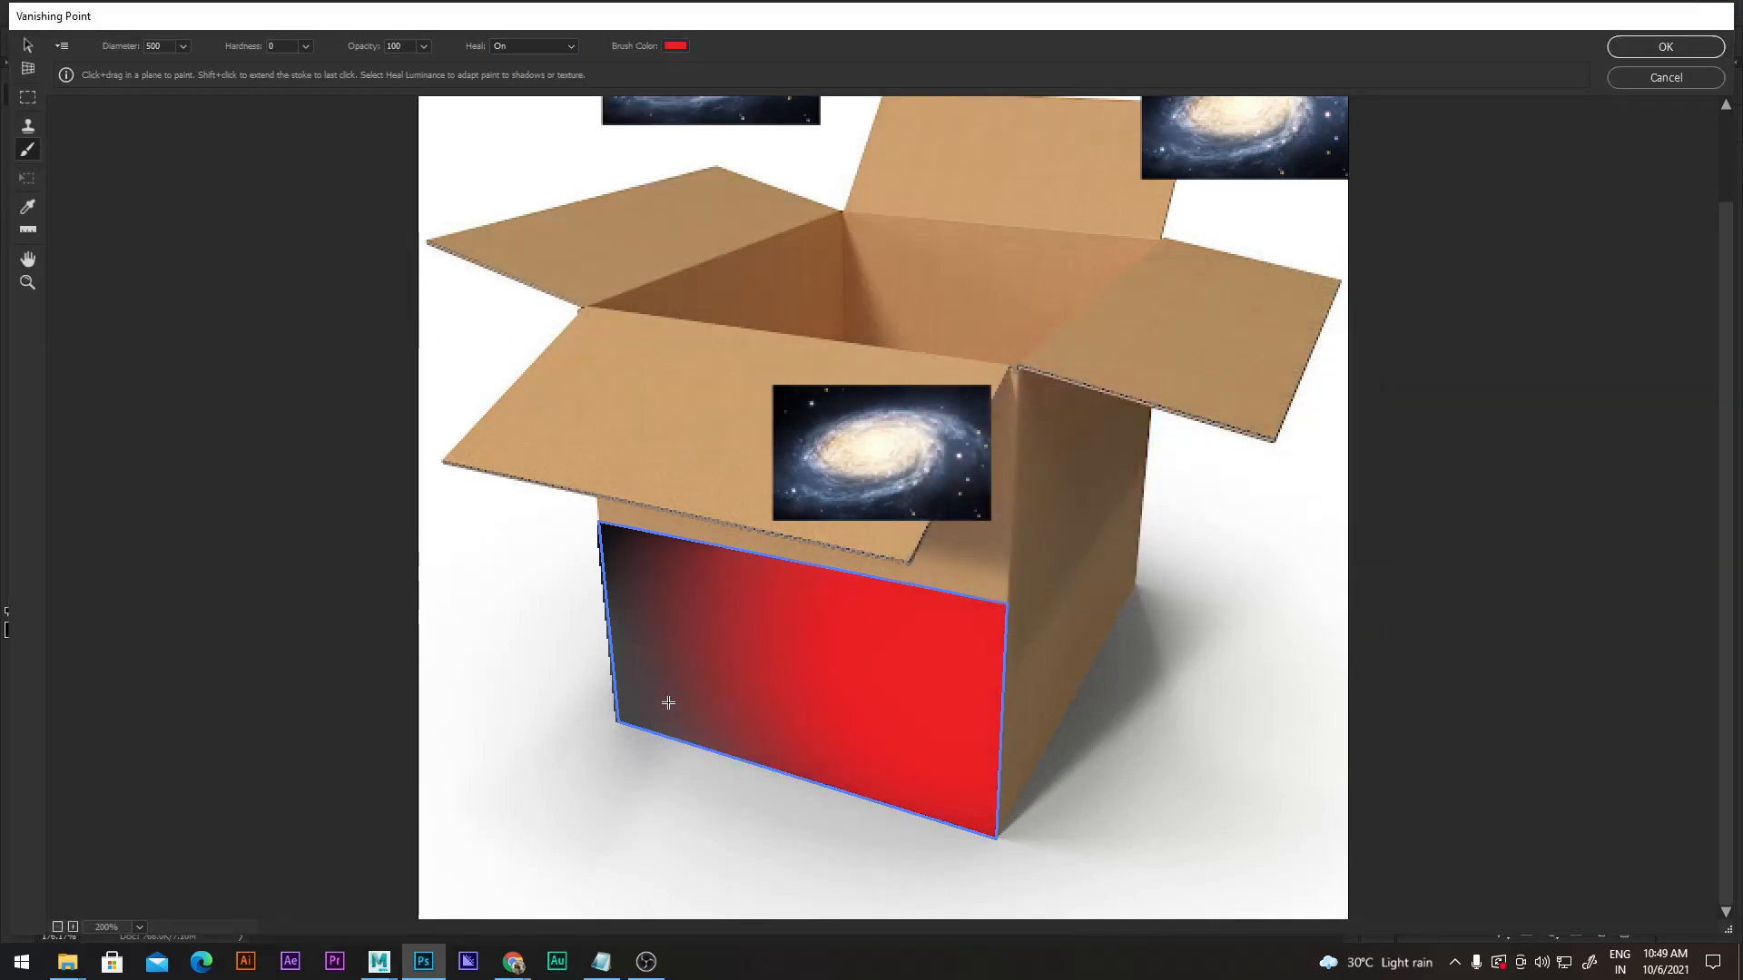
click(999, 661)
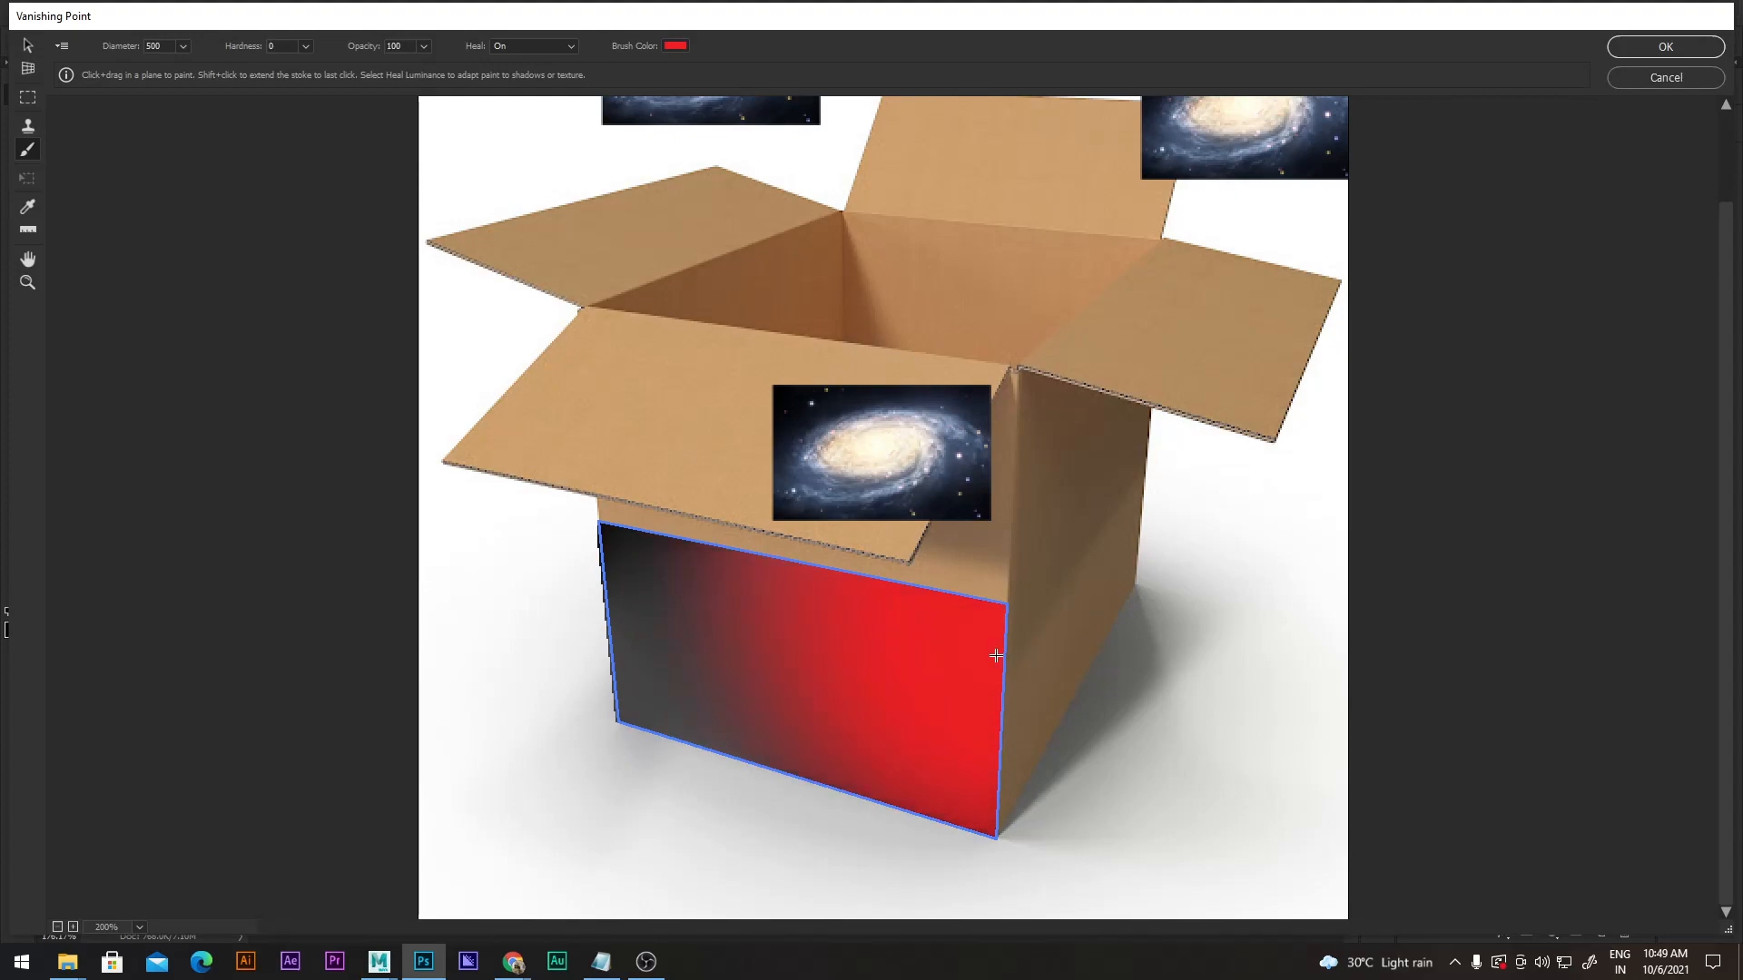
click(903, 707)
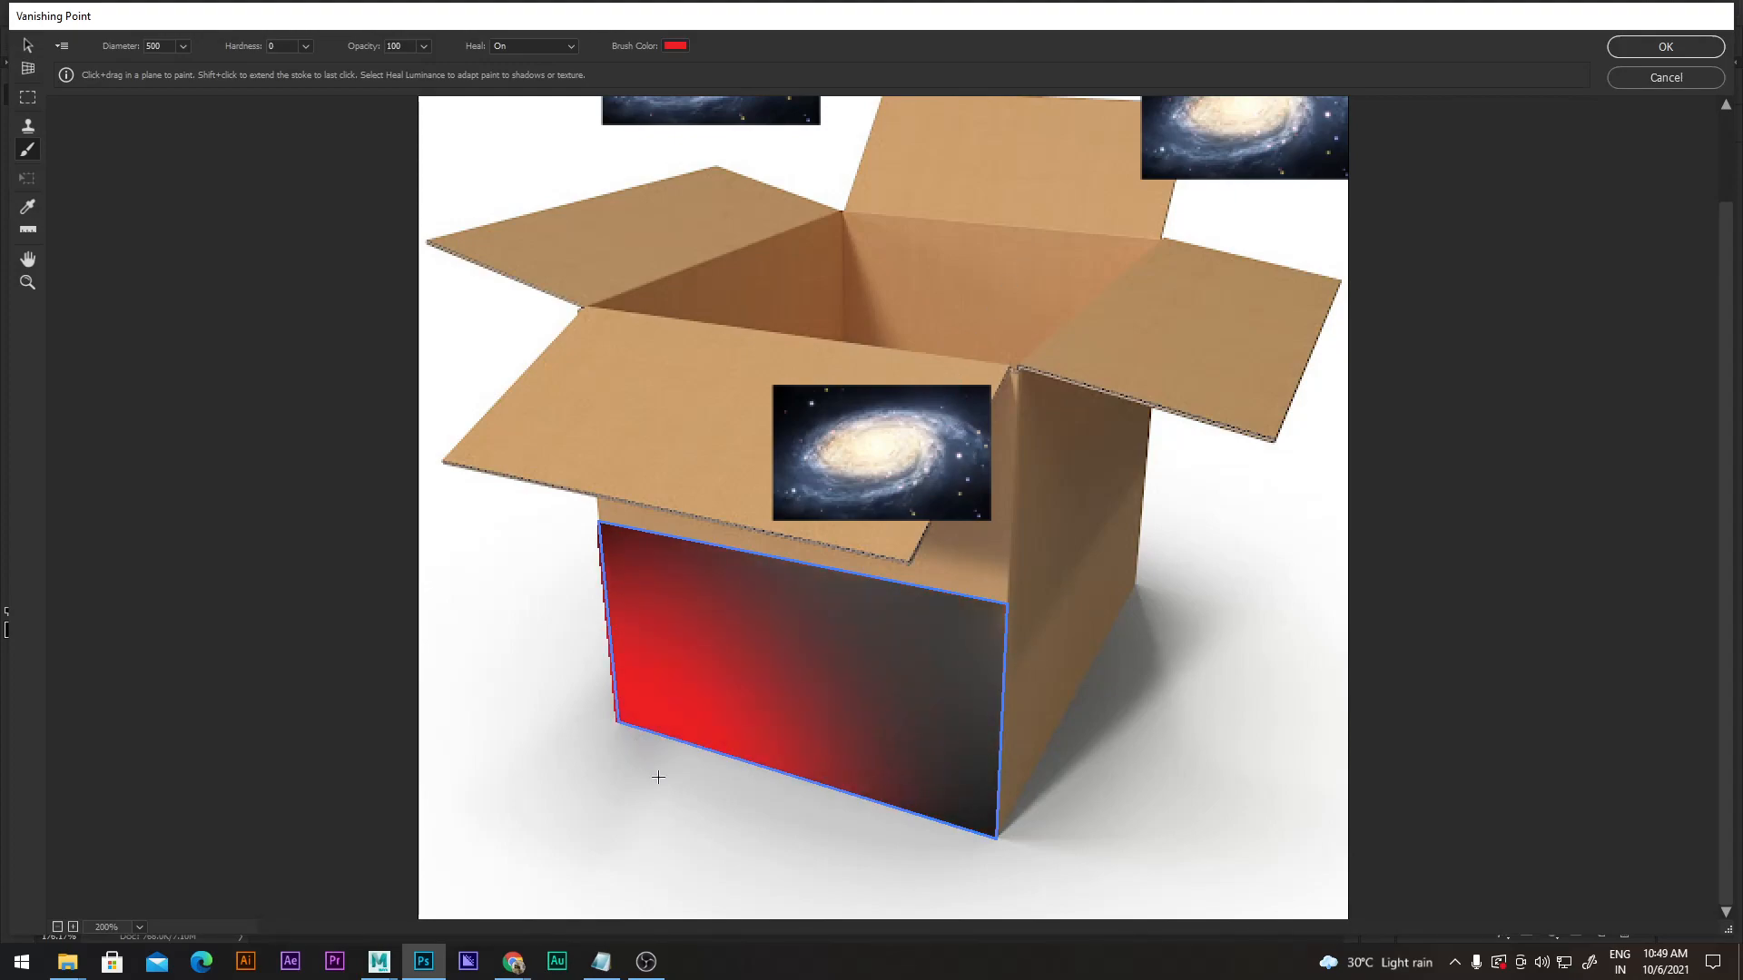
click(863, 722)
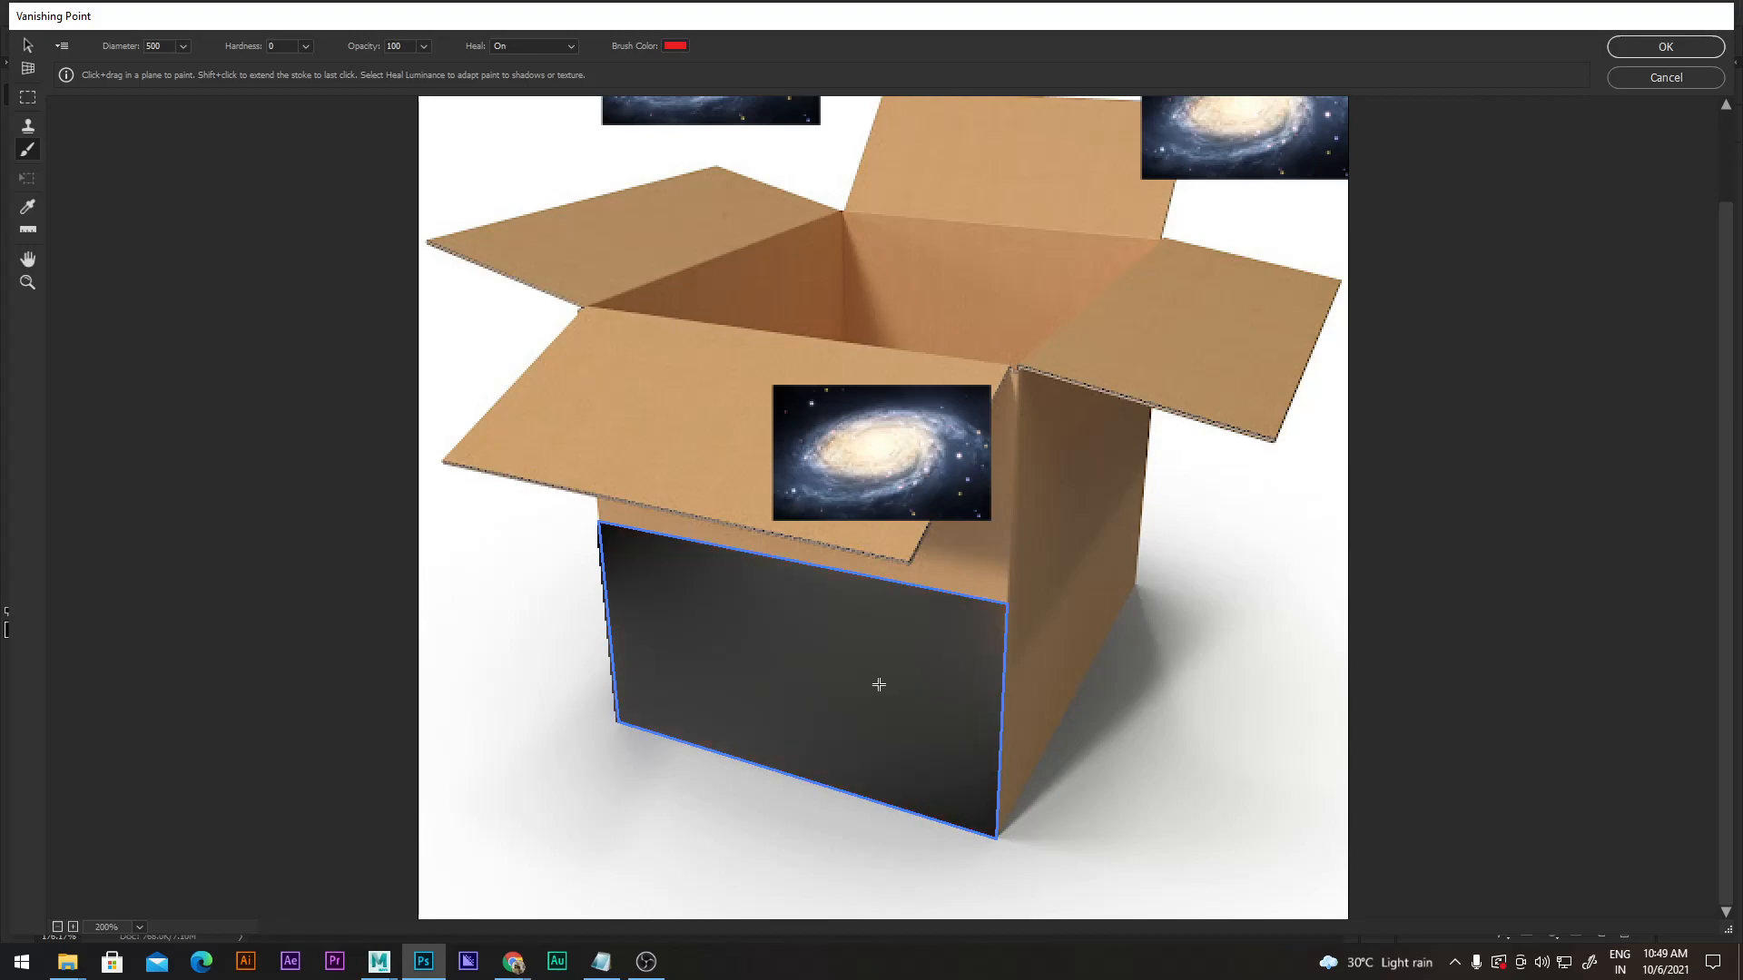
Set the brush color to blue 2080ed and paint over the front-face plane with healing on.
click(675, 45)
click(1158, 405)
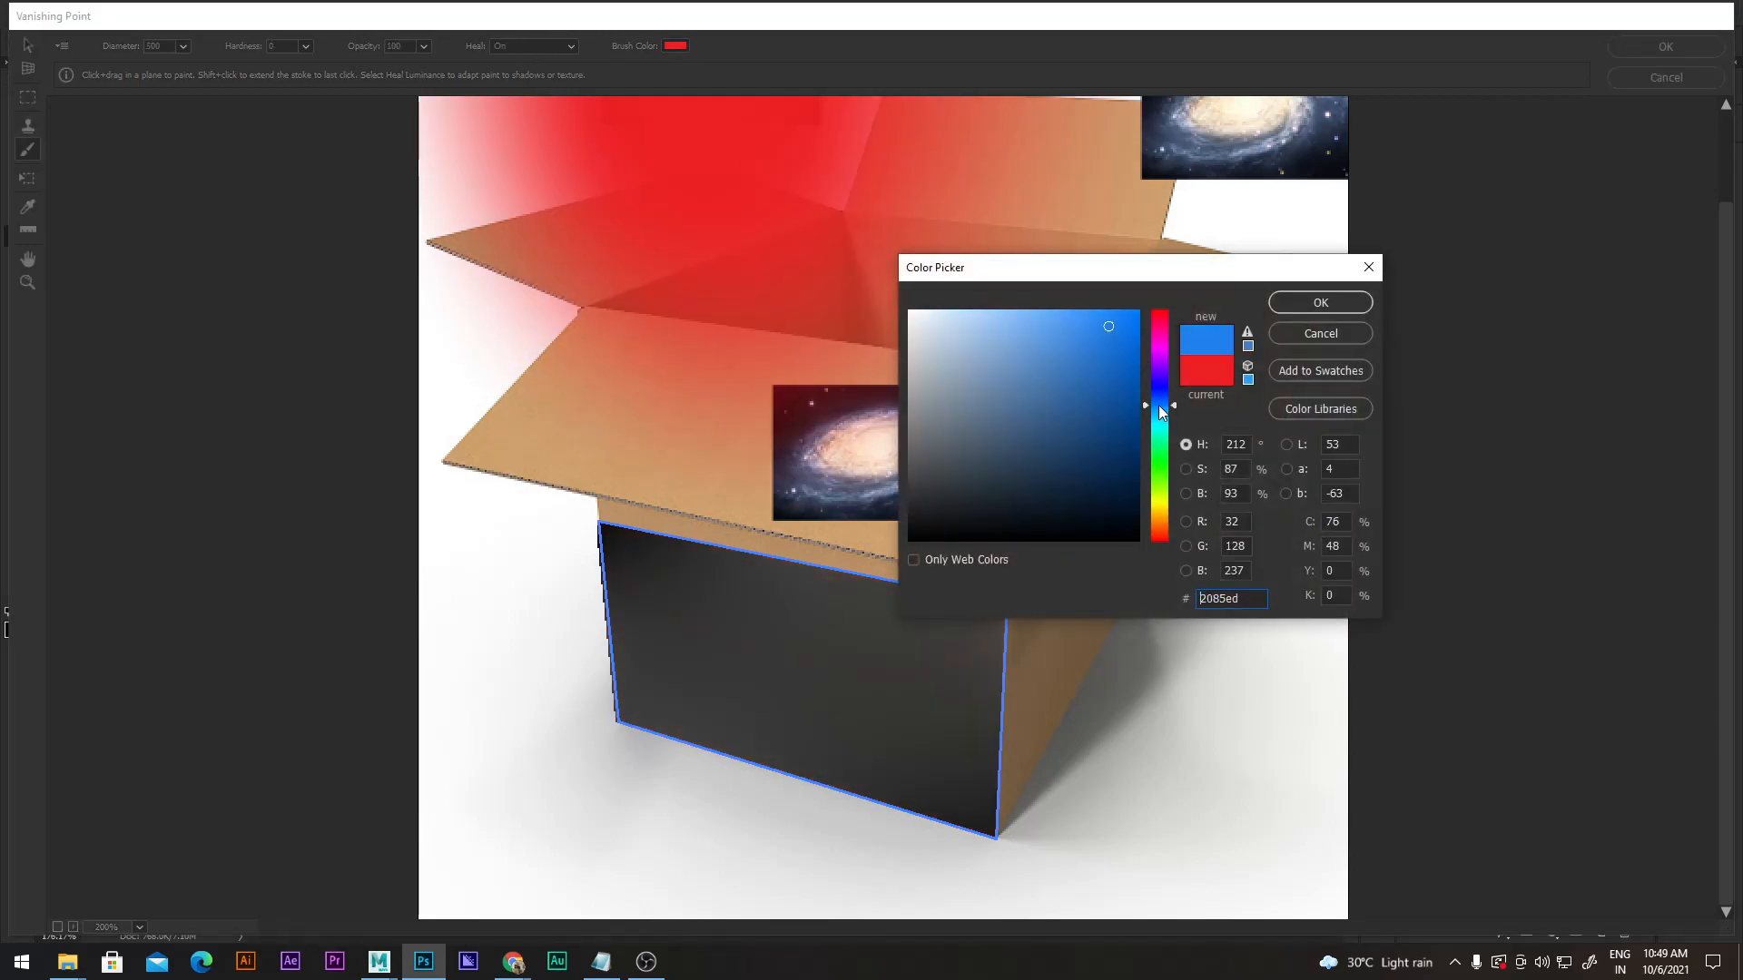
click(1321, 302)
click(623, 704)
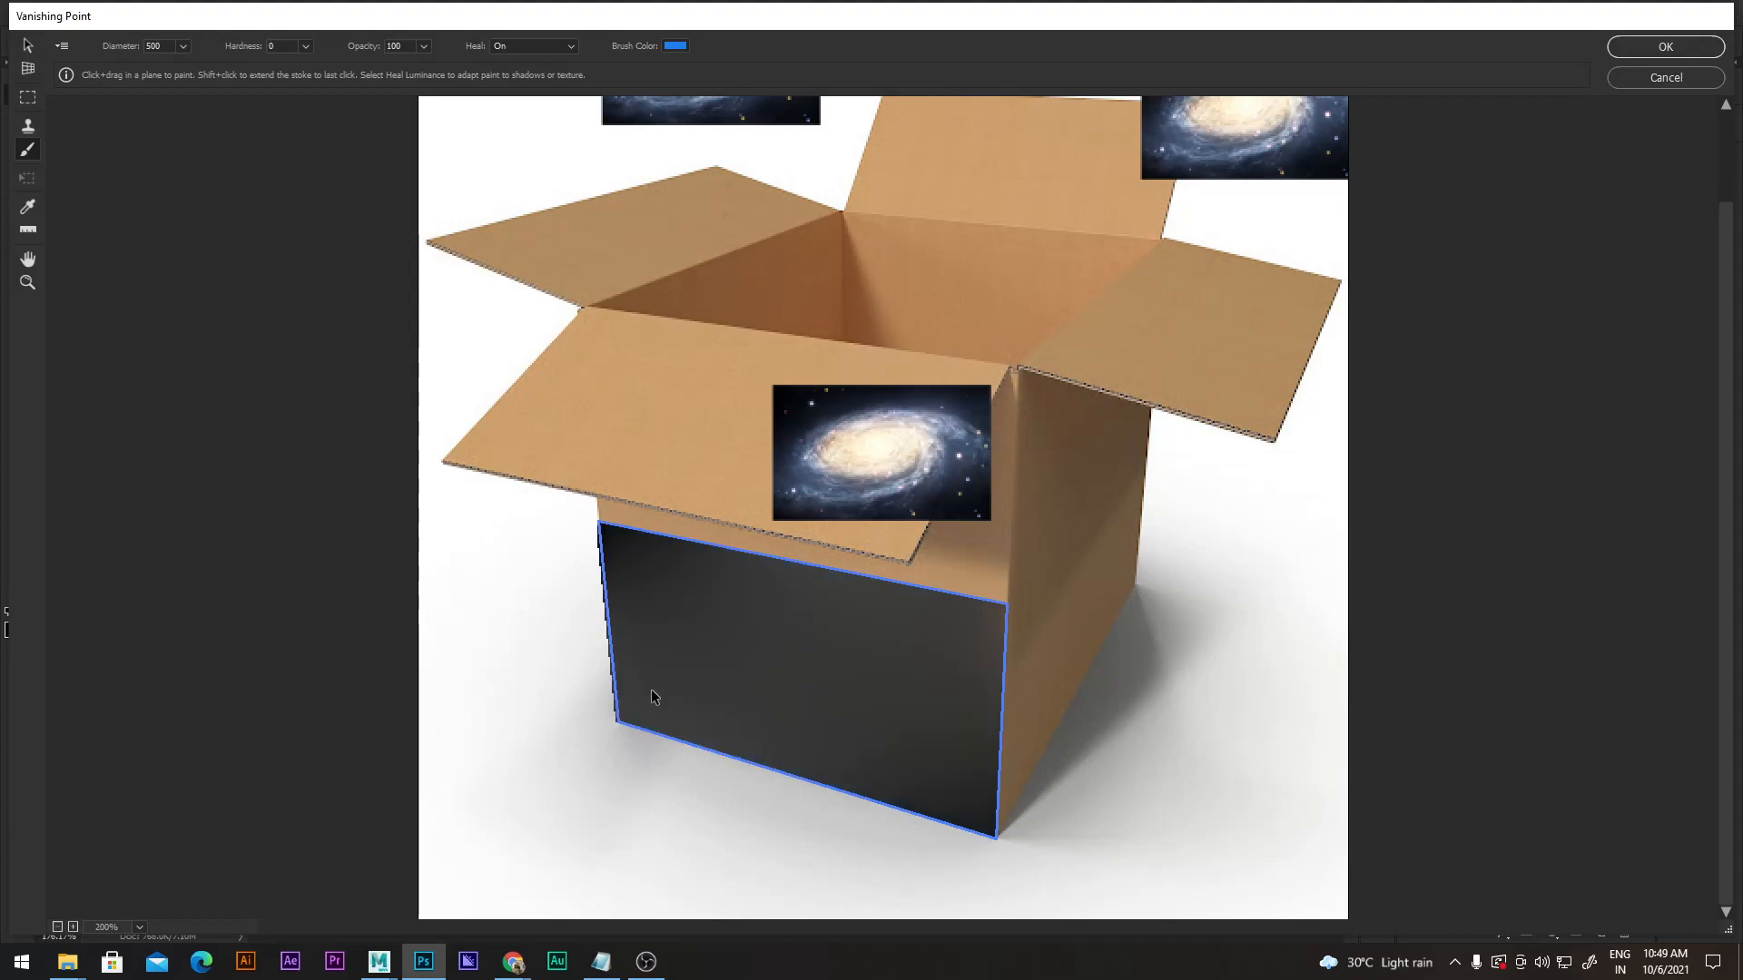
click(652, 697)
Set the brush's Heal option to Luminance and paint the front-face plane blue.
click(526, 46)
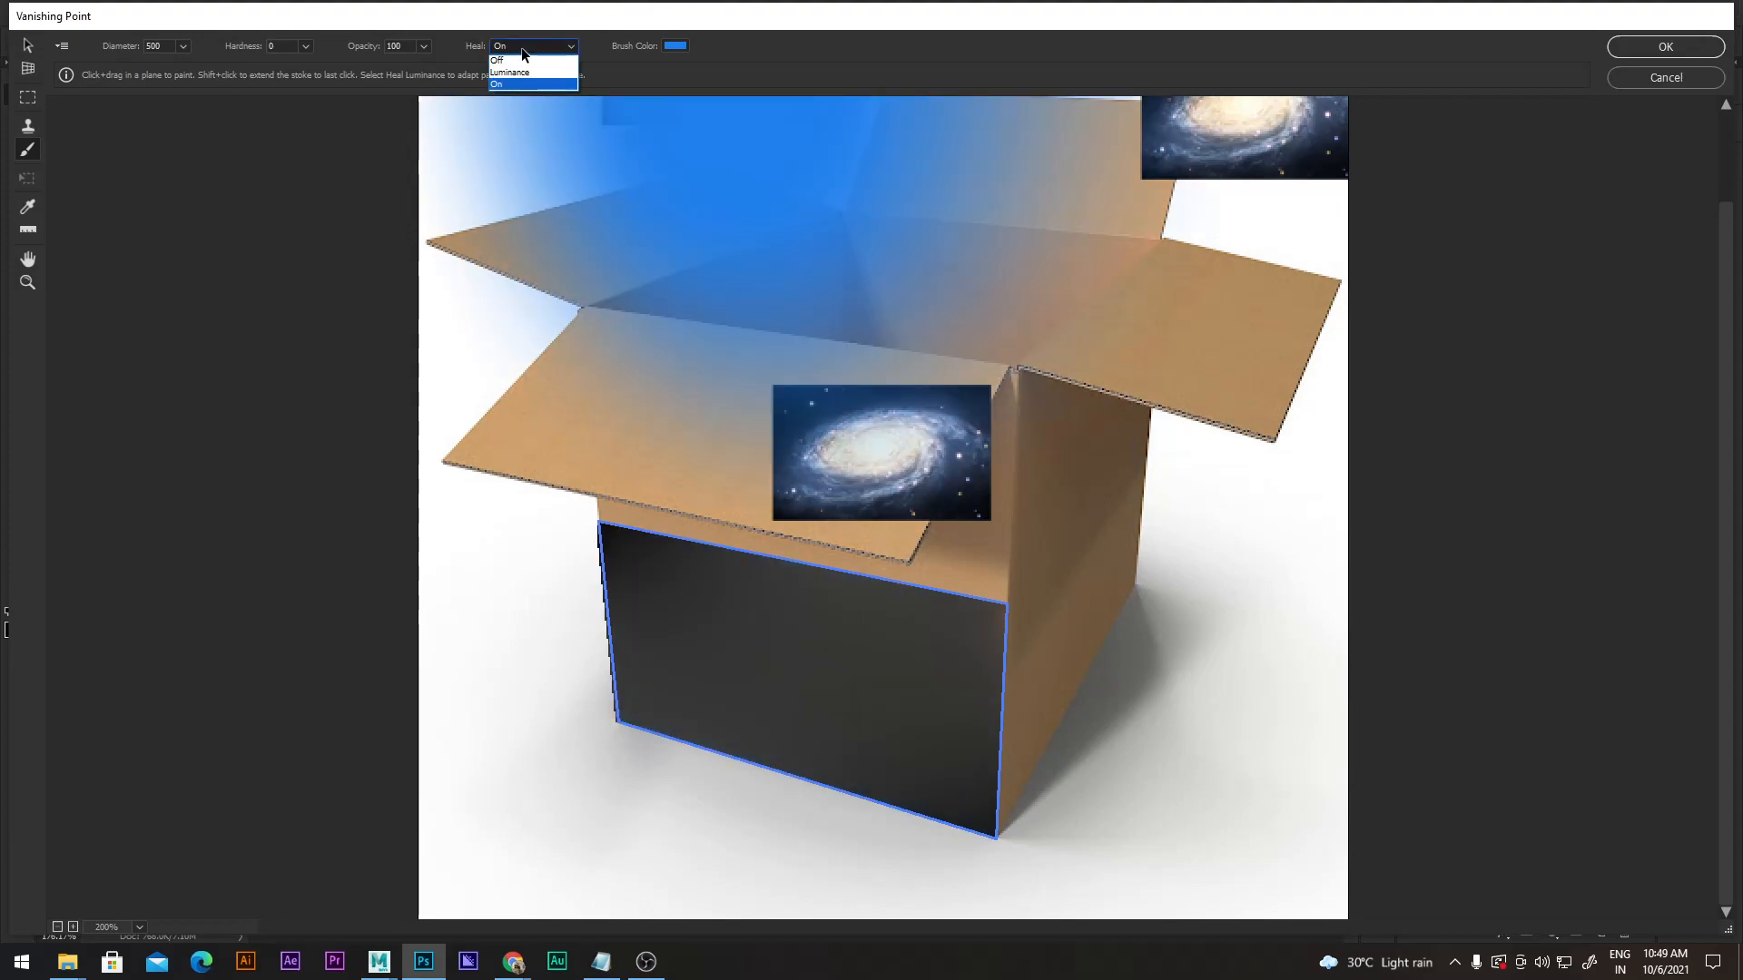
click(514, 73)
click(672, 719)
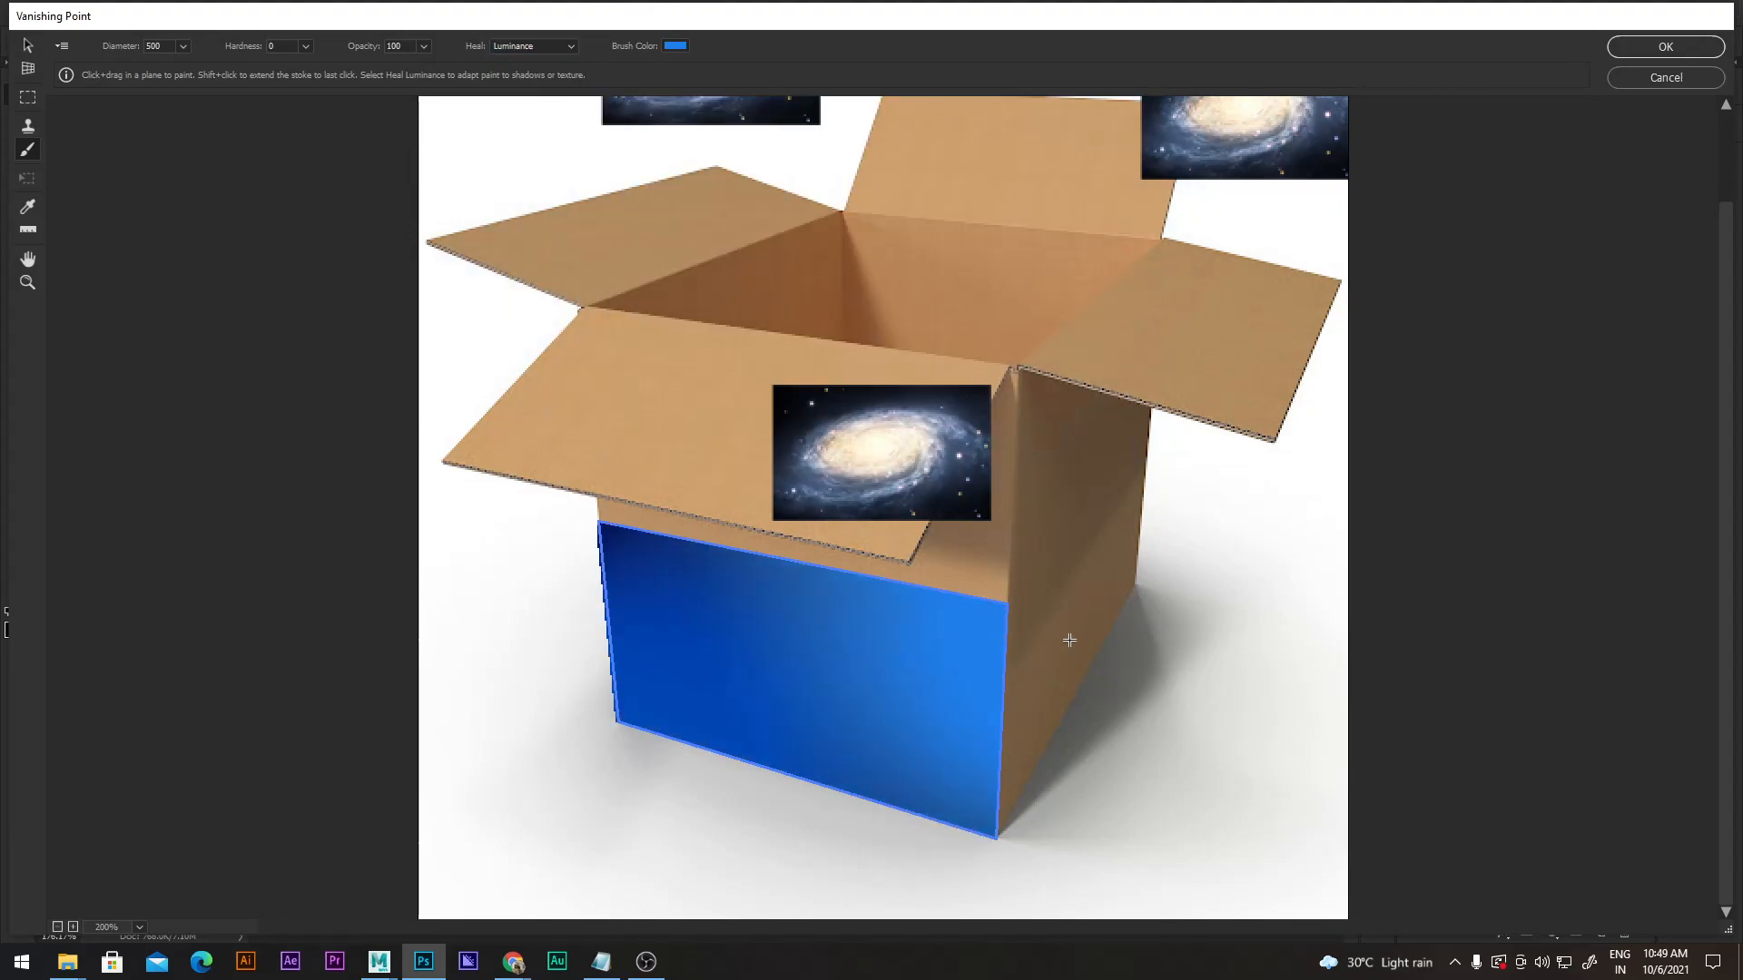
Change the brush color to red and paint the side of the front-face plane nearest the box's corner edge.
click(675, 45)
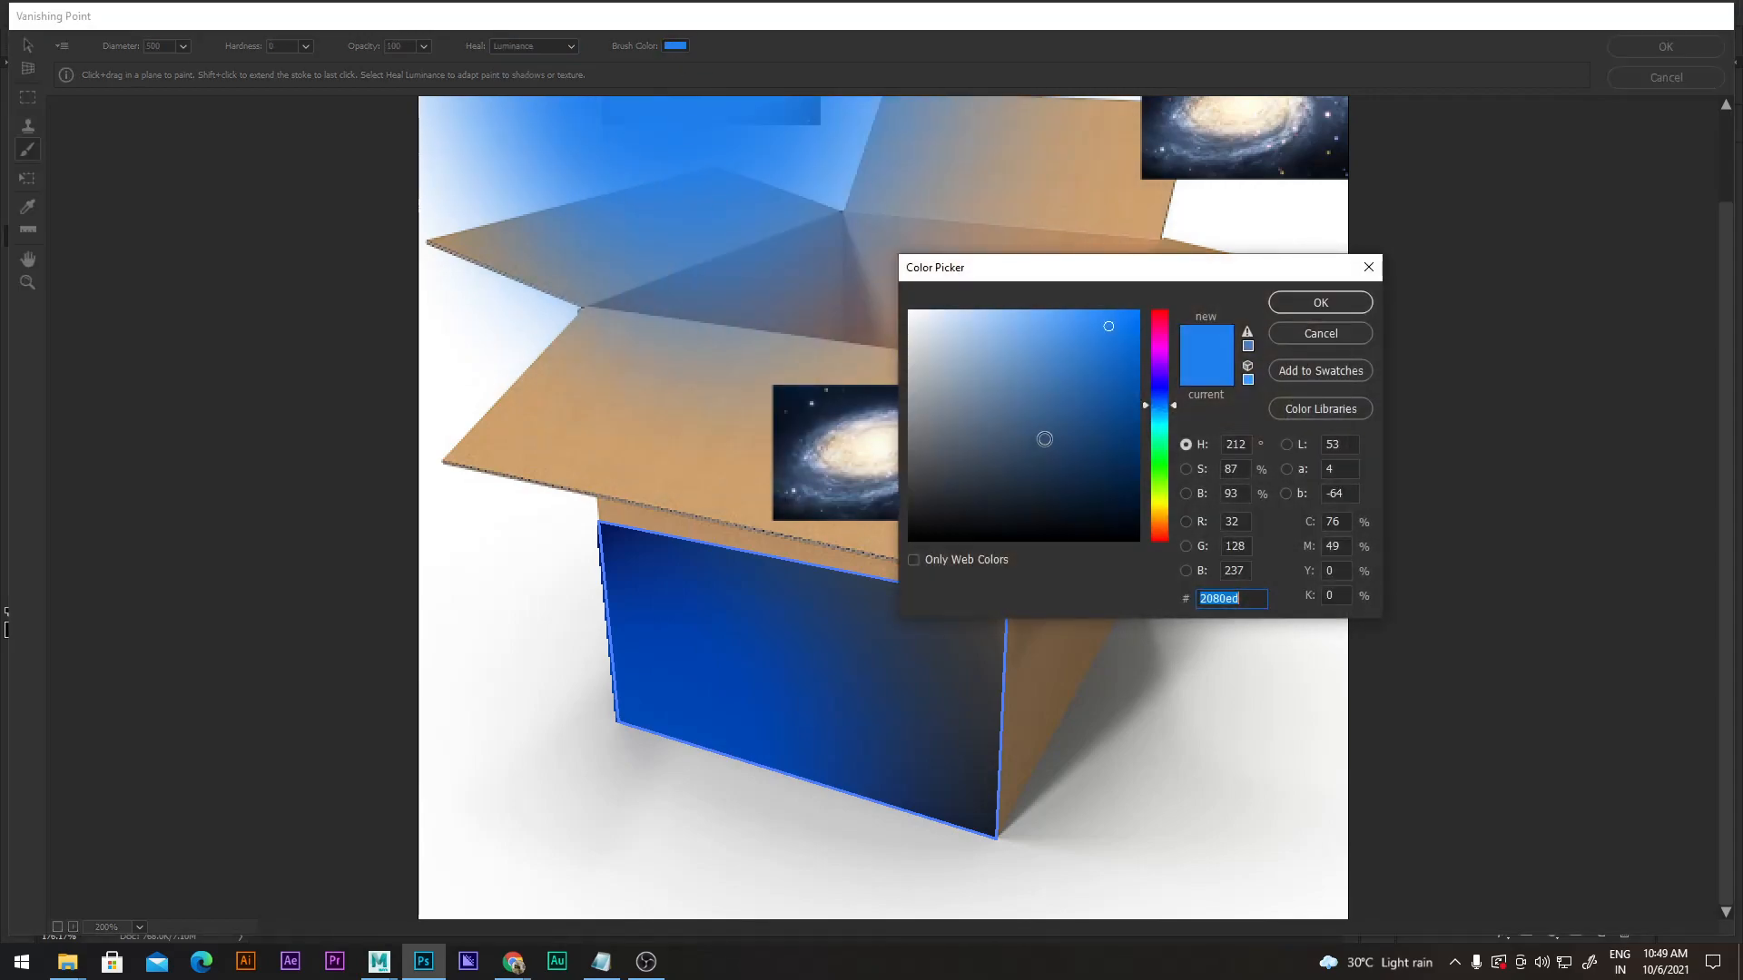
drag(1163, 441, 1172, 570)
click(1320, 302)
click(967, 670)
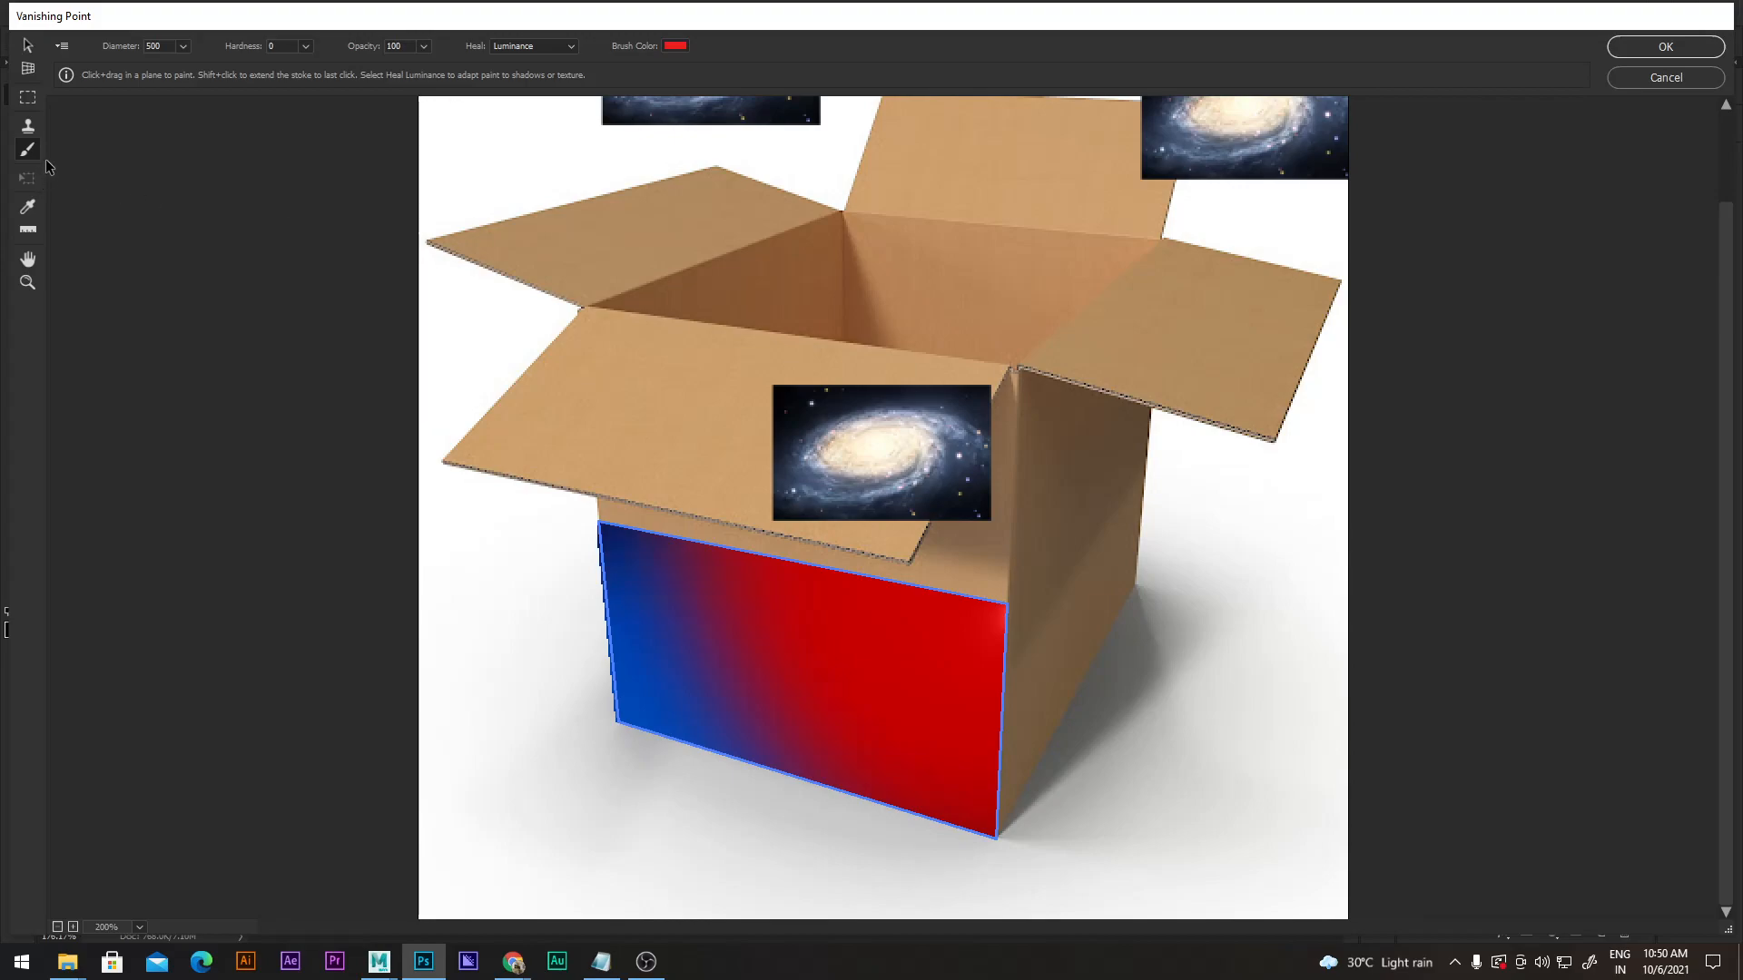
Set the Stamp tool's Heal option to Luminance with Aligned kept on.
click(30, 132)
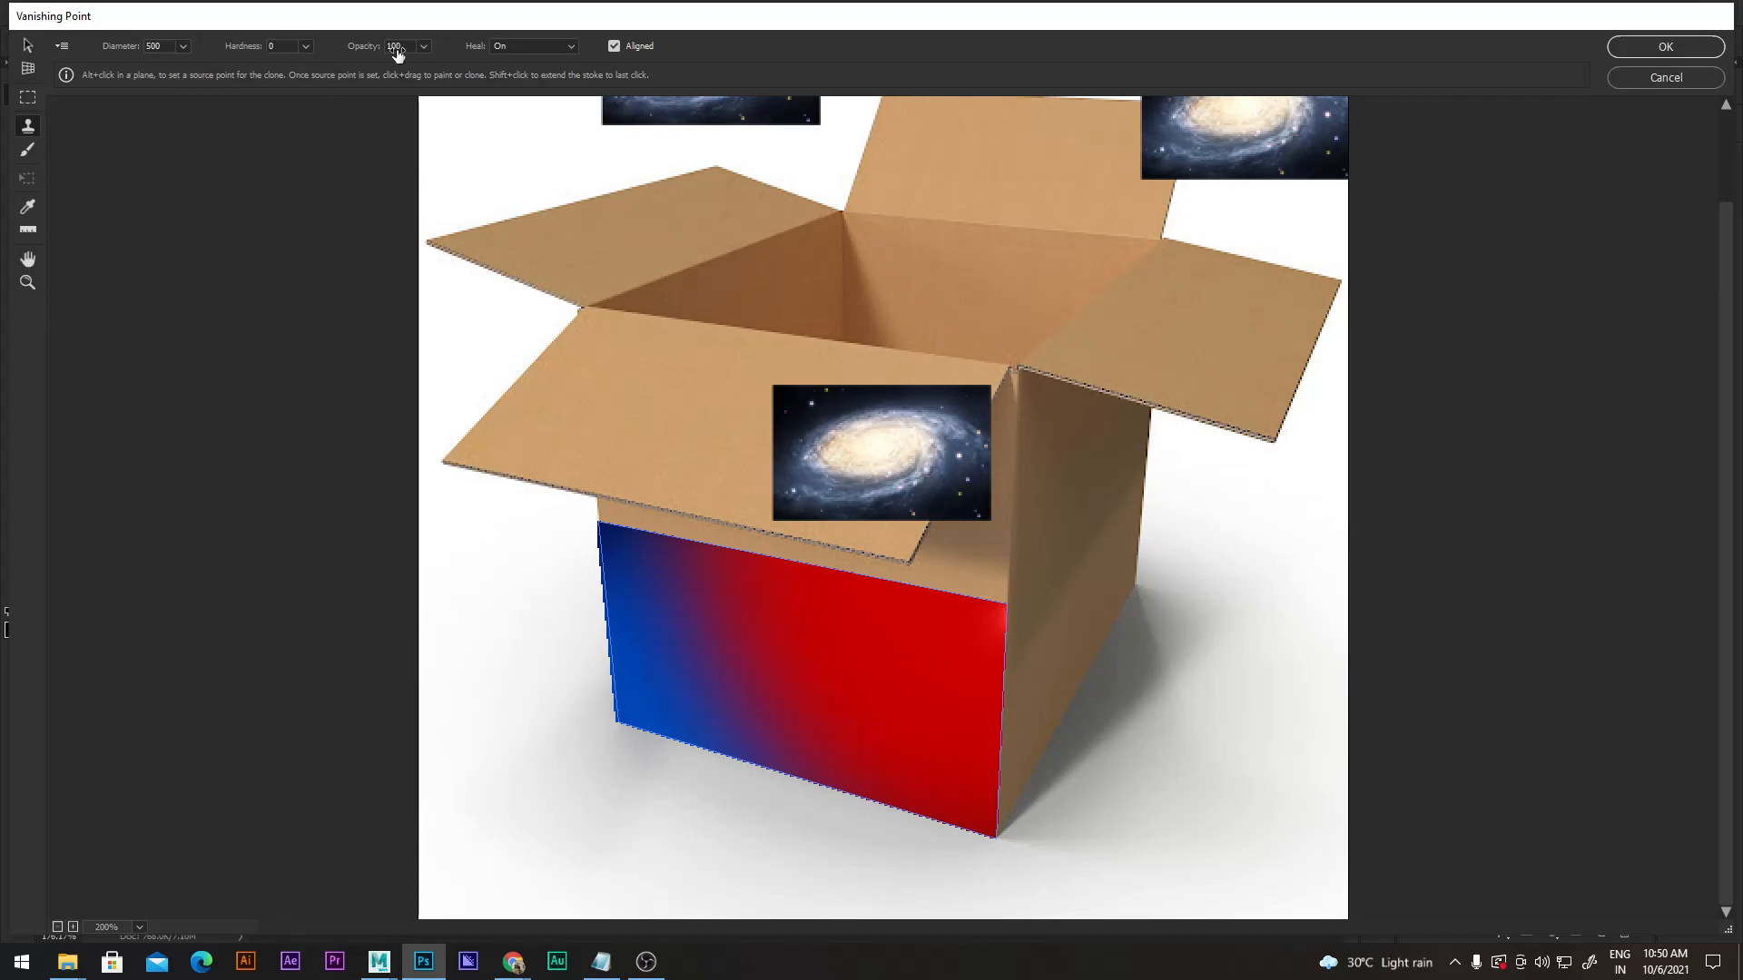
click(510, 48)
click(524, 60)
click(521, 50)
click(519, 68)
key(alt)
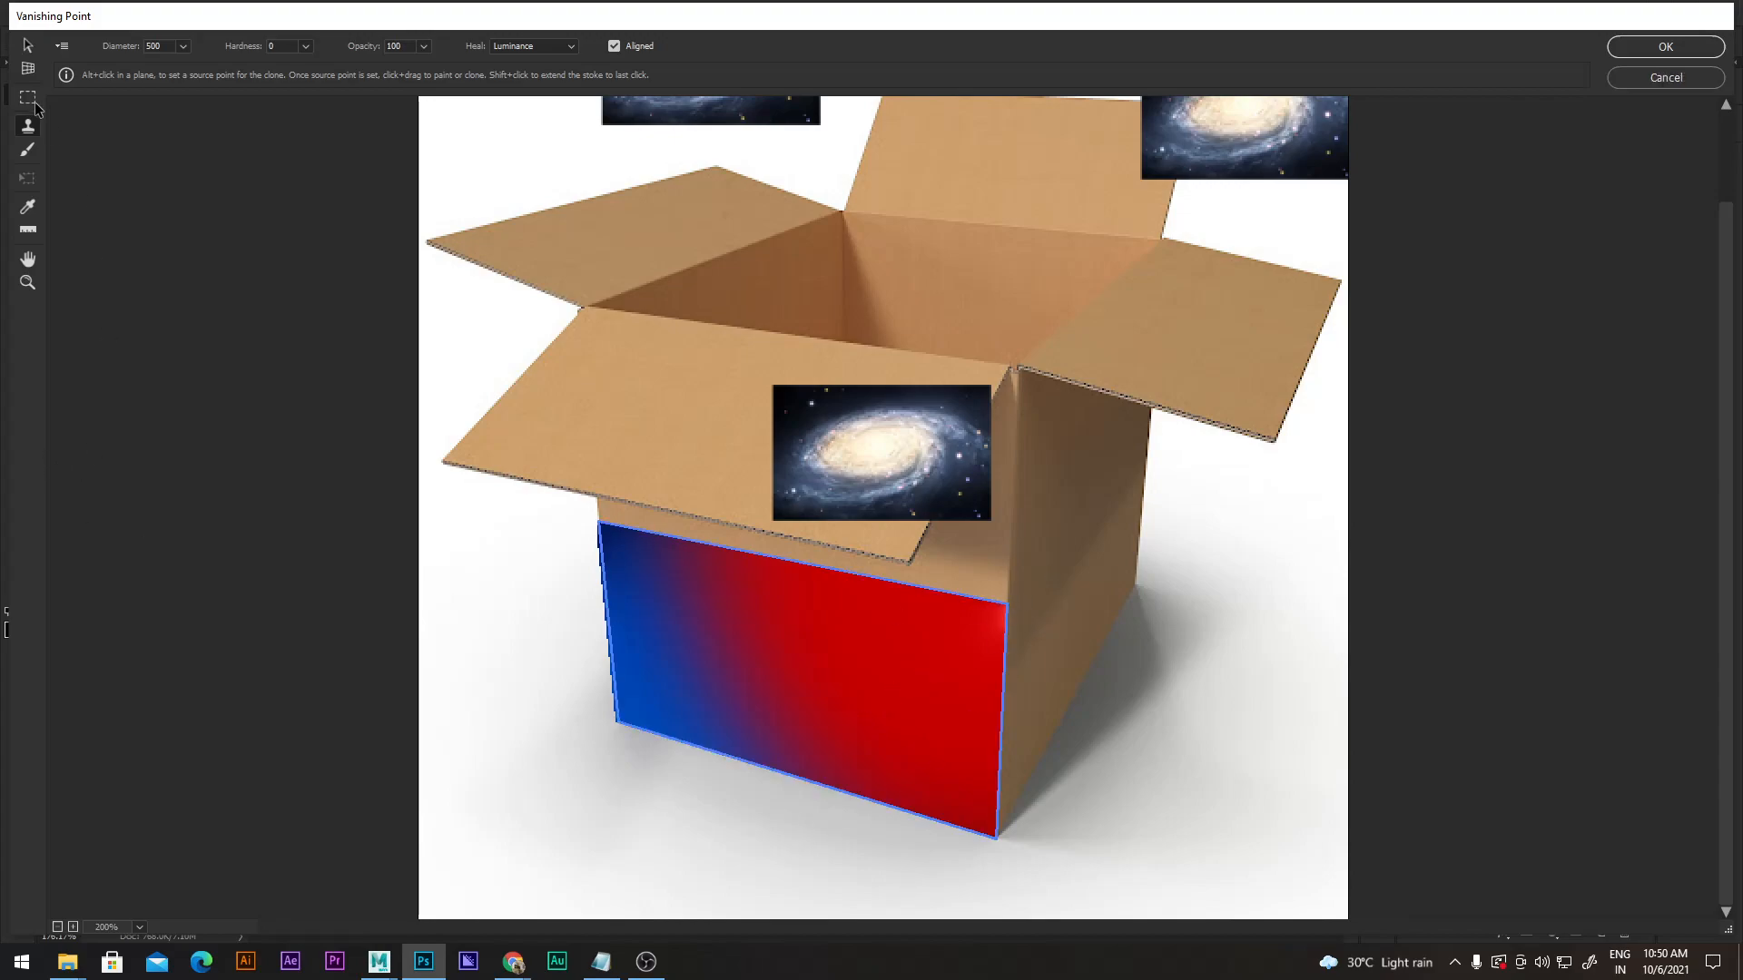
click(29, 259)
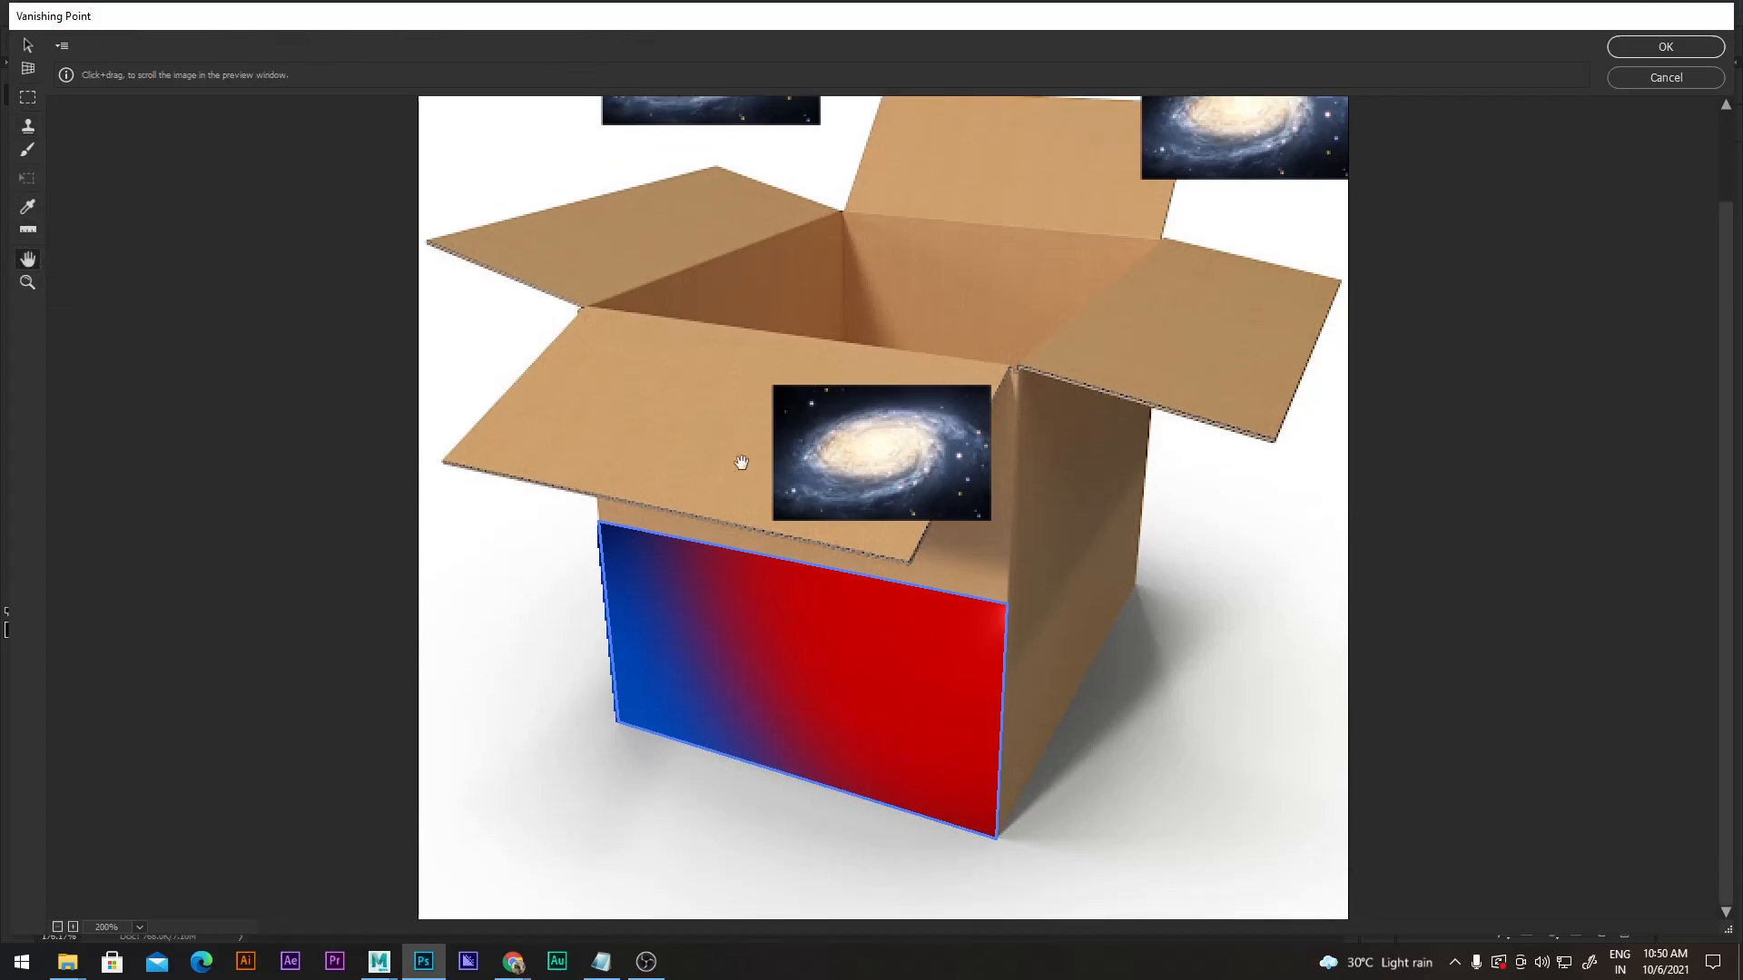
Select a rectangular area inside the borders of the front-face plane with the Marquee tool.
click(28, 97)
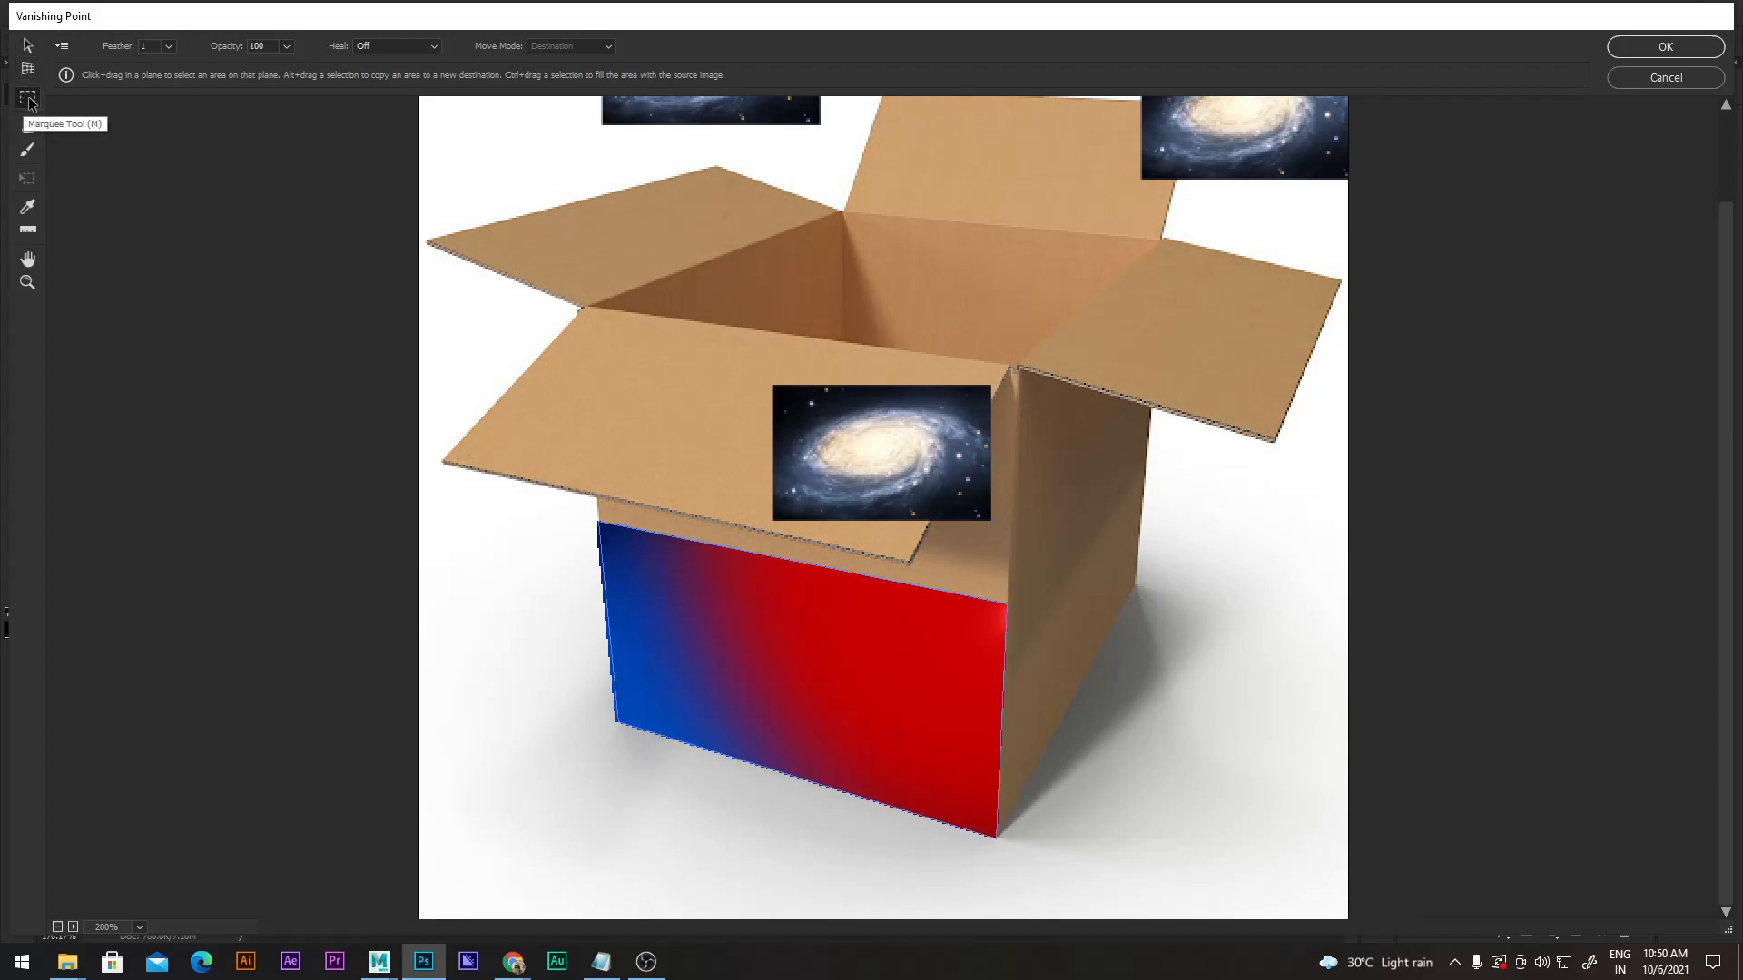
click(656, 578)
double_click(607, 587)
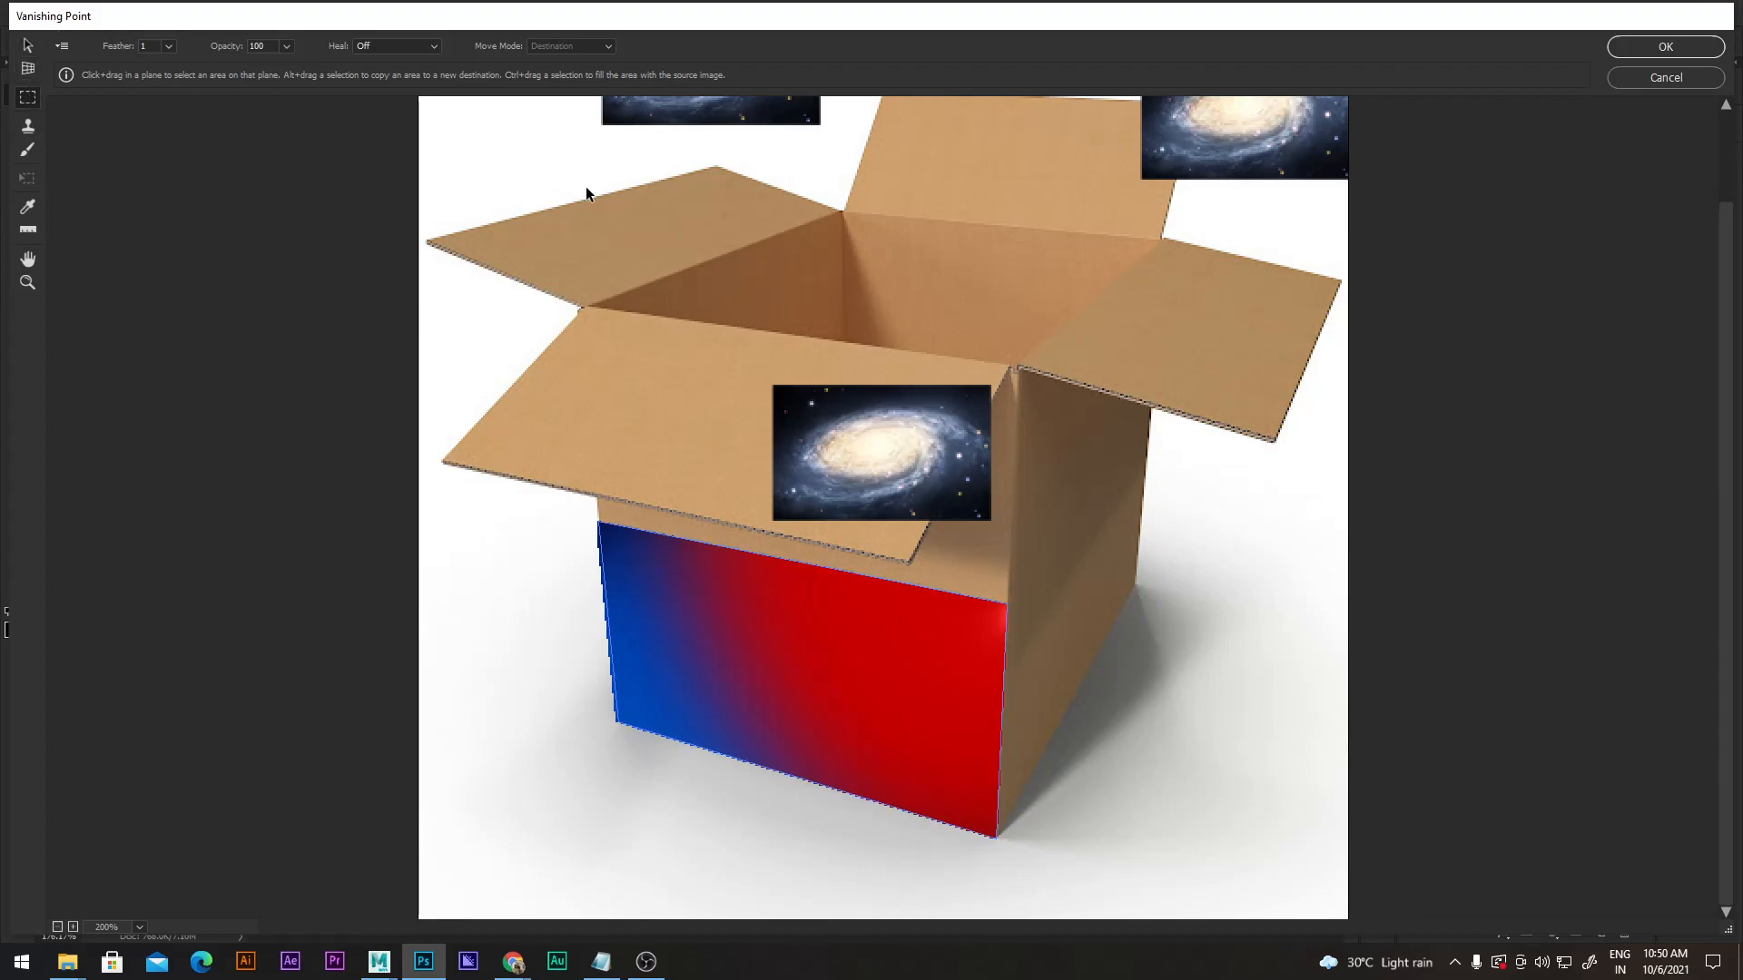
double_click(392, 8)
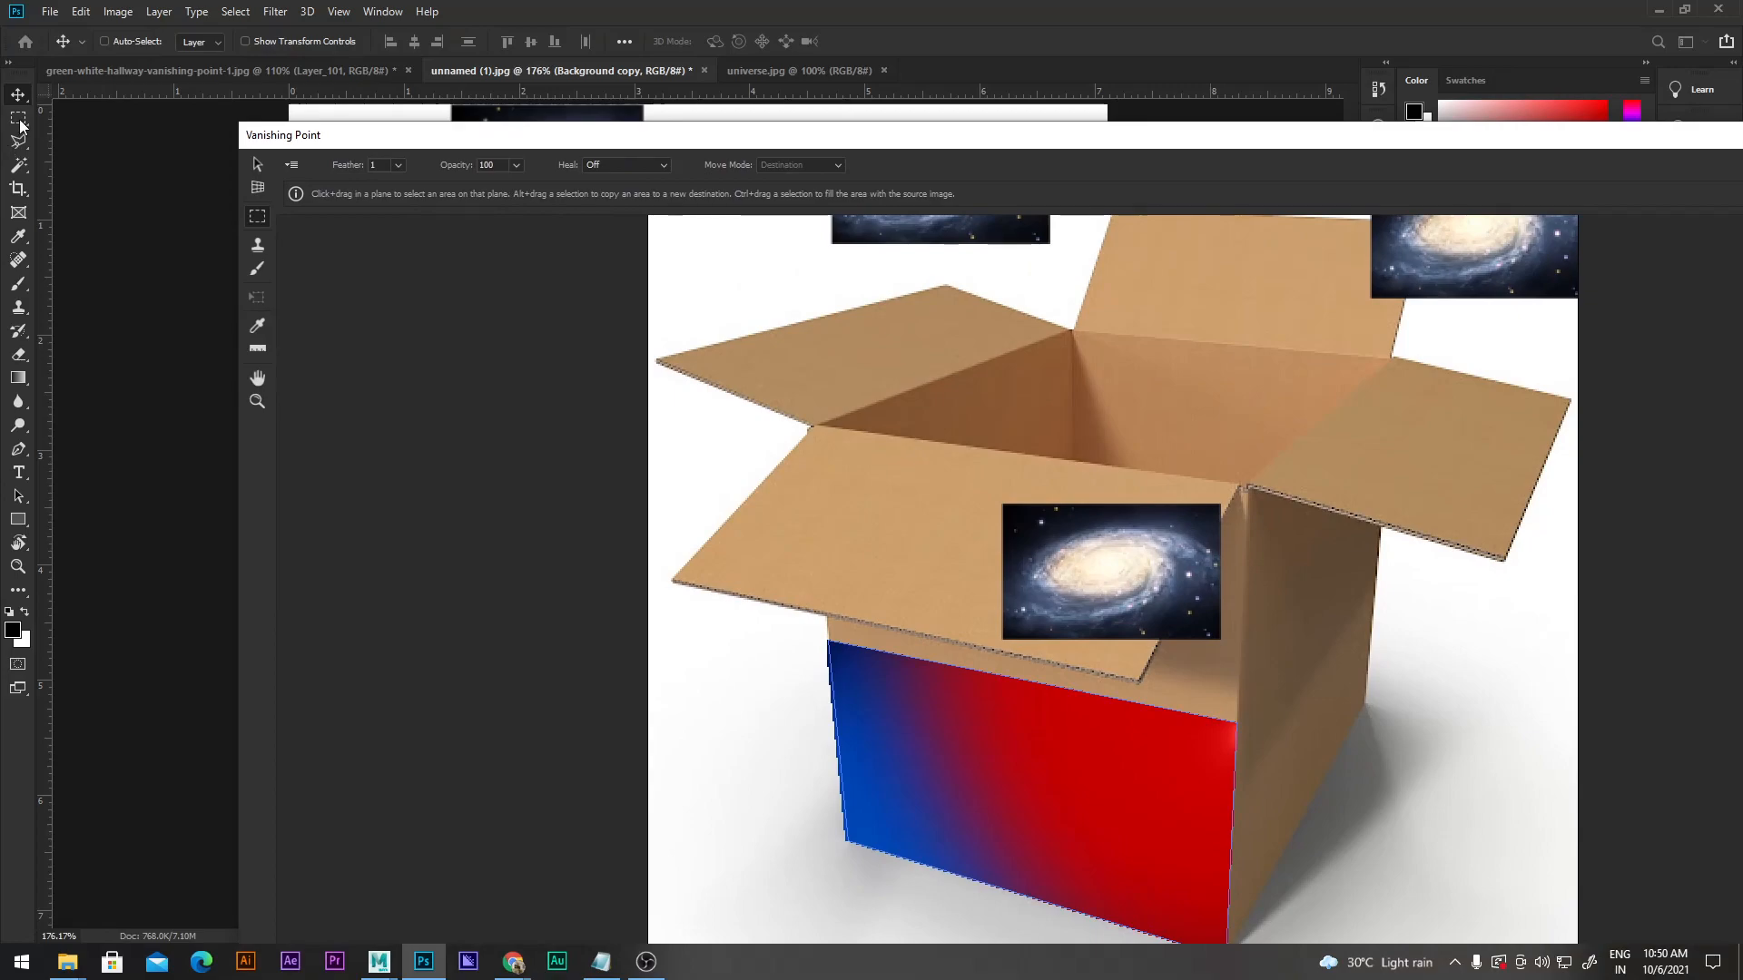
double_click(343, 136)
drag(594, 575, 922, 803)
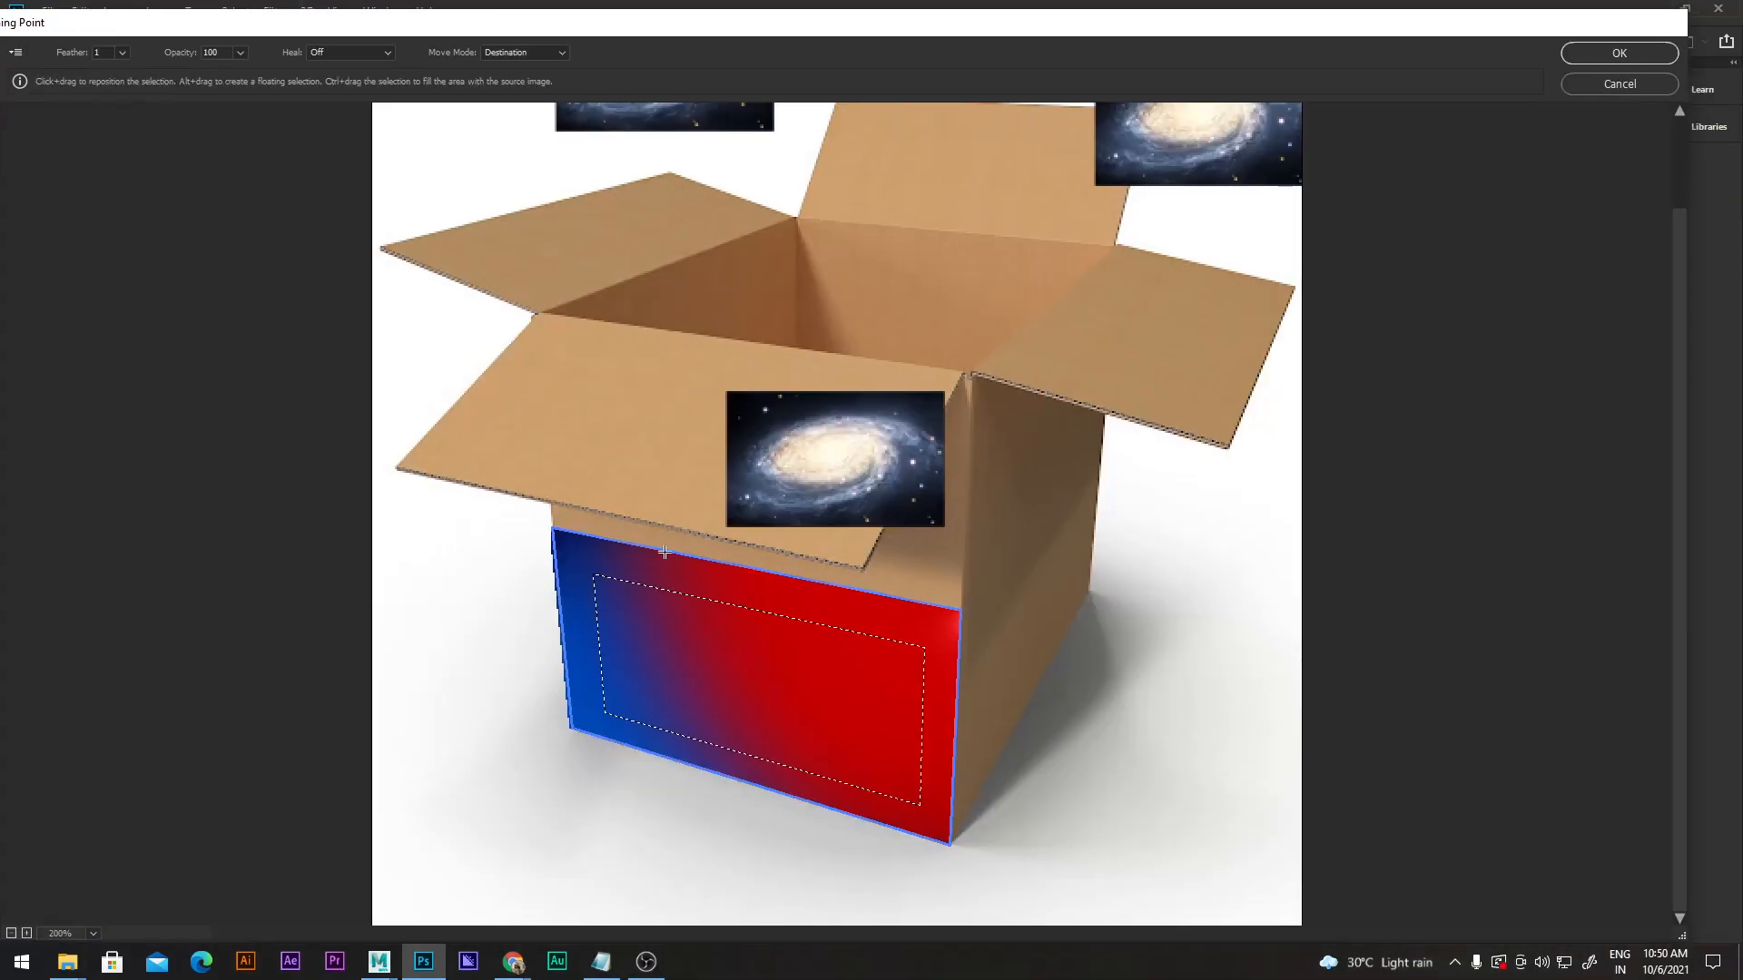
Set the brush's Heal option to Off and paint the whole marquee selection red.
double_click(192, 21)
click(127, 153)
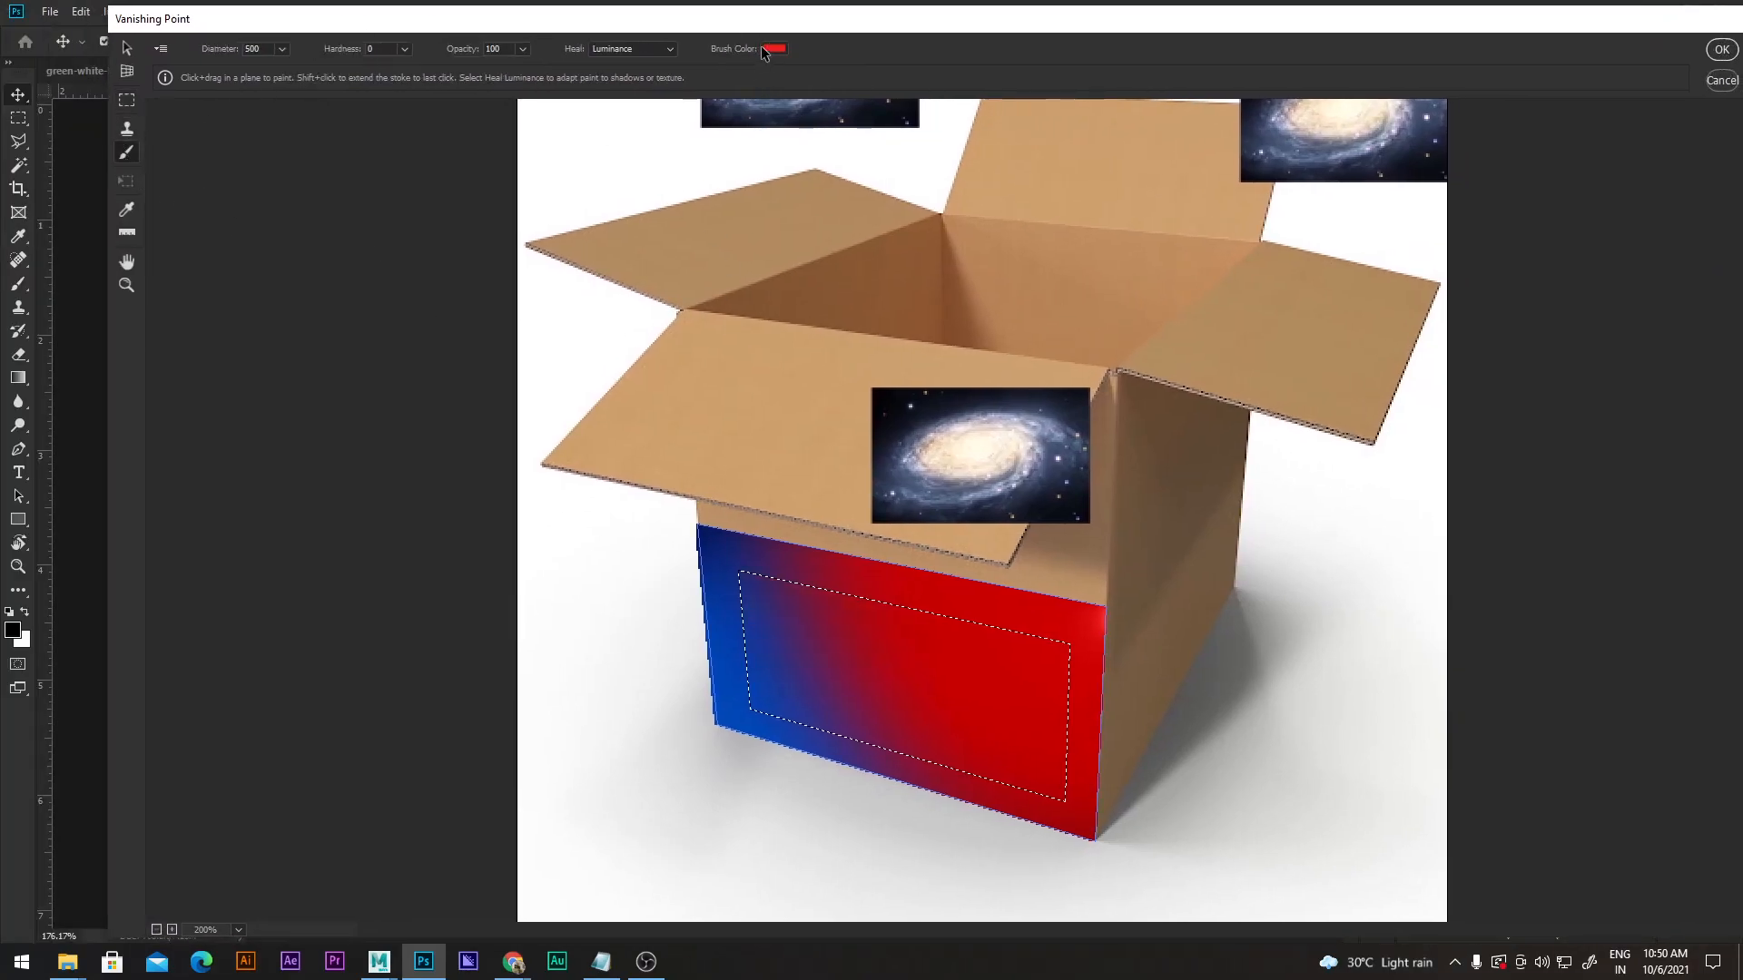
click(630, 49)
click(599, 64)
click(868, 682)
drag(769, 650, 995, 666)
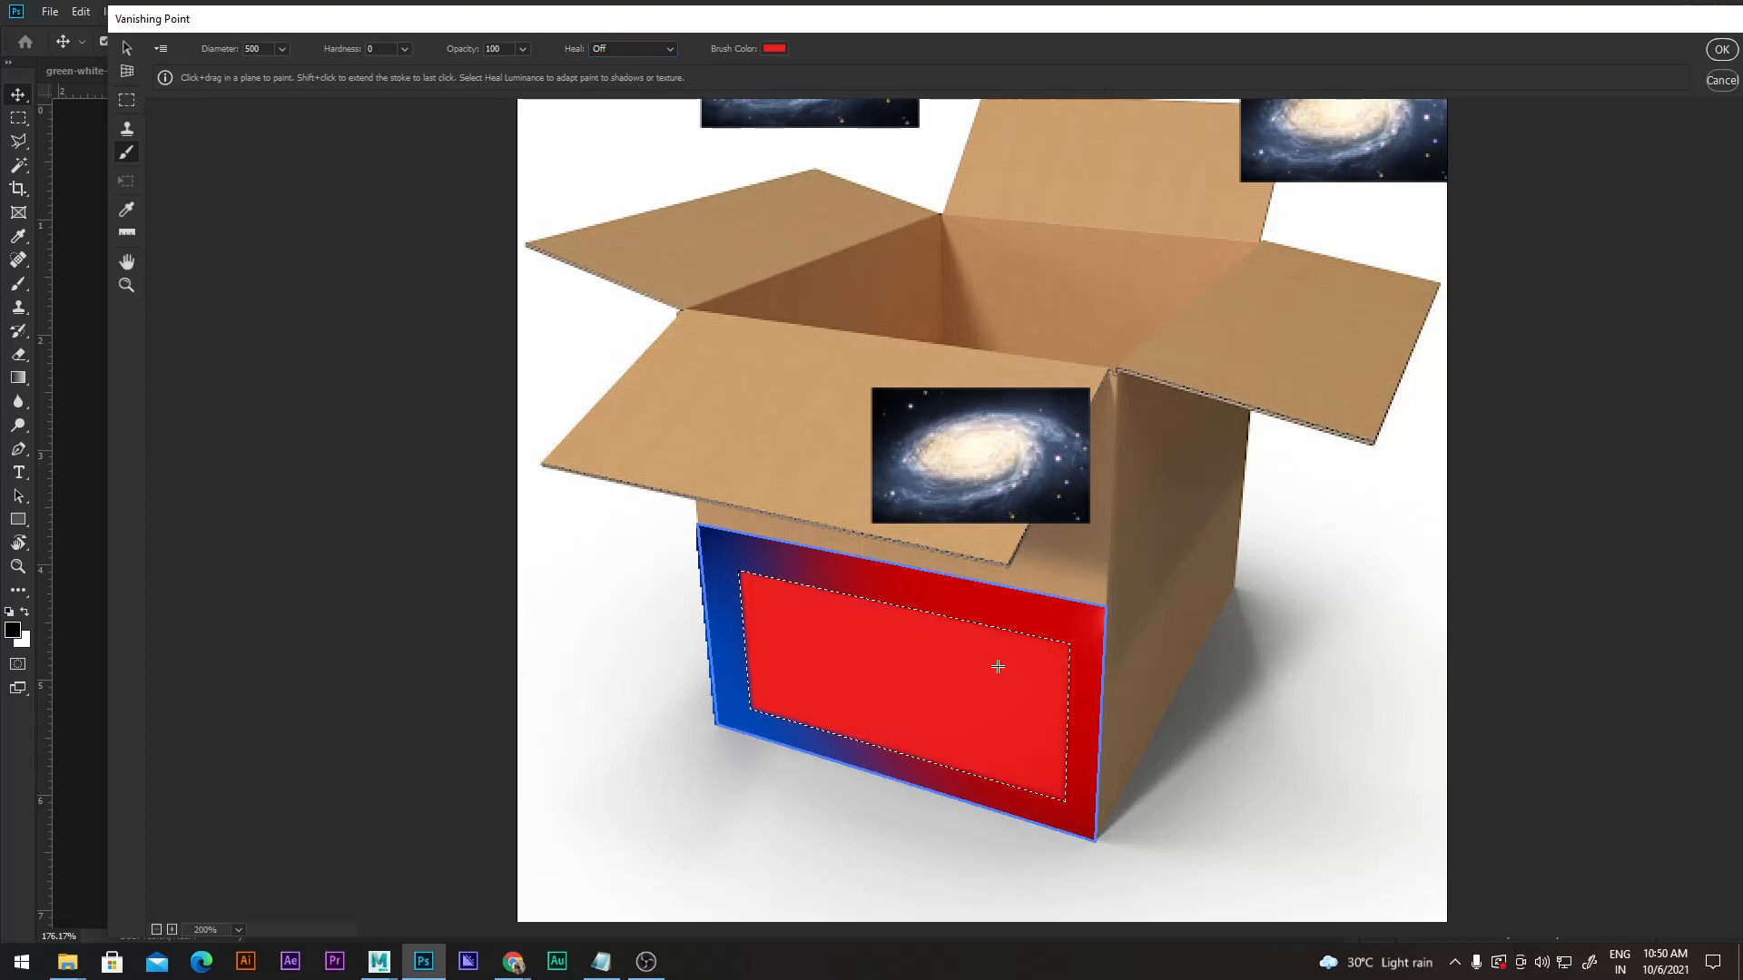
Set the brush's Heal option to Luminance and paint over the whole marquee selection in red.
click(628, 49)
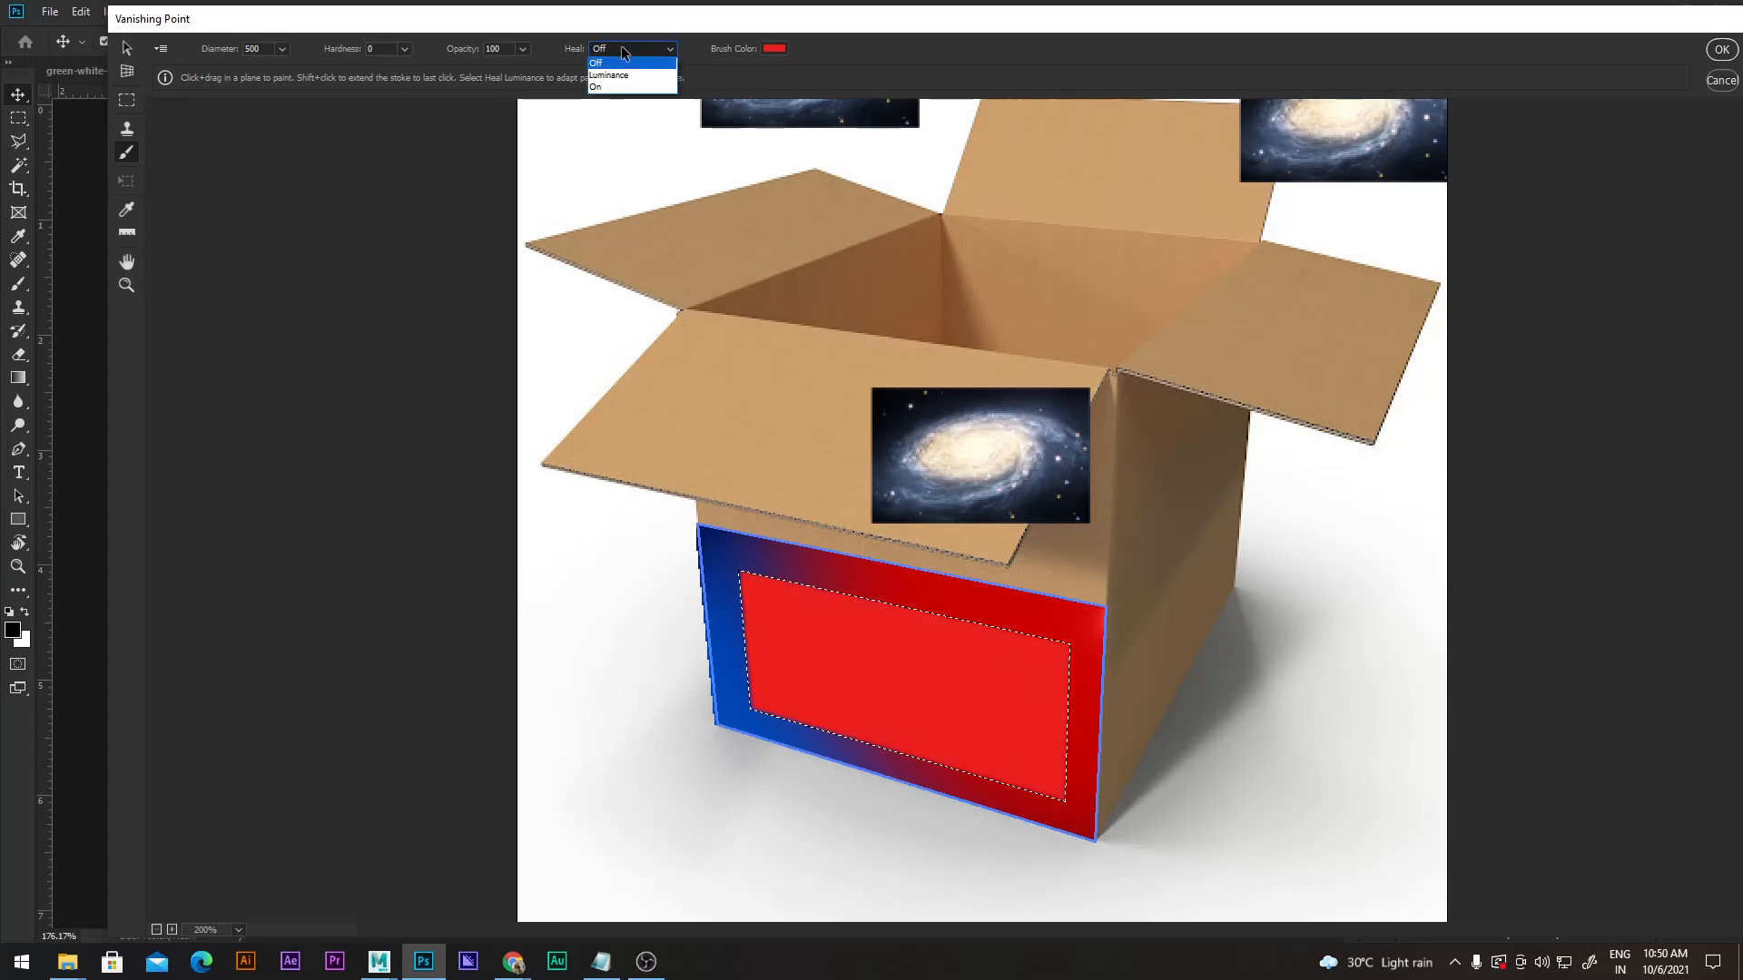
click(610, 77)
mouse_move(757, 674)
mouse_down()
mouse_move(796, 689)
mouse_move(929, 678)
mouse_move(847, 685)
mouse_move(980, 687)
mouse_up()
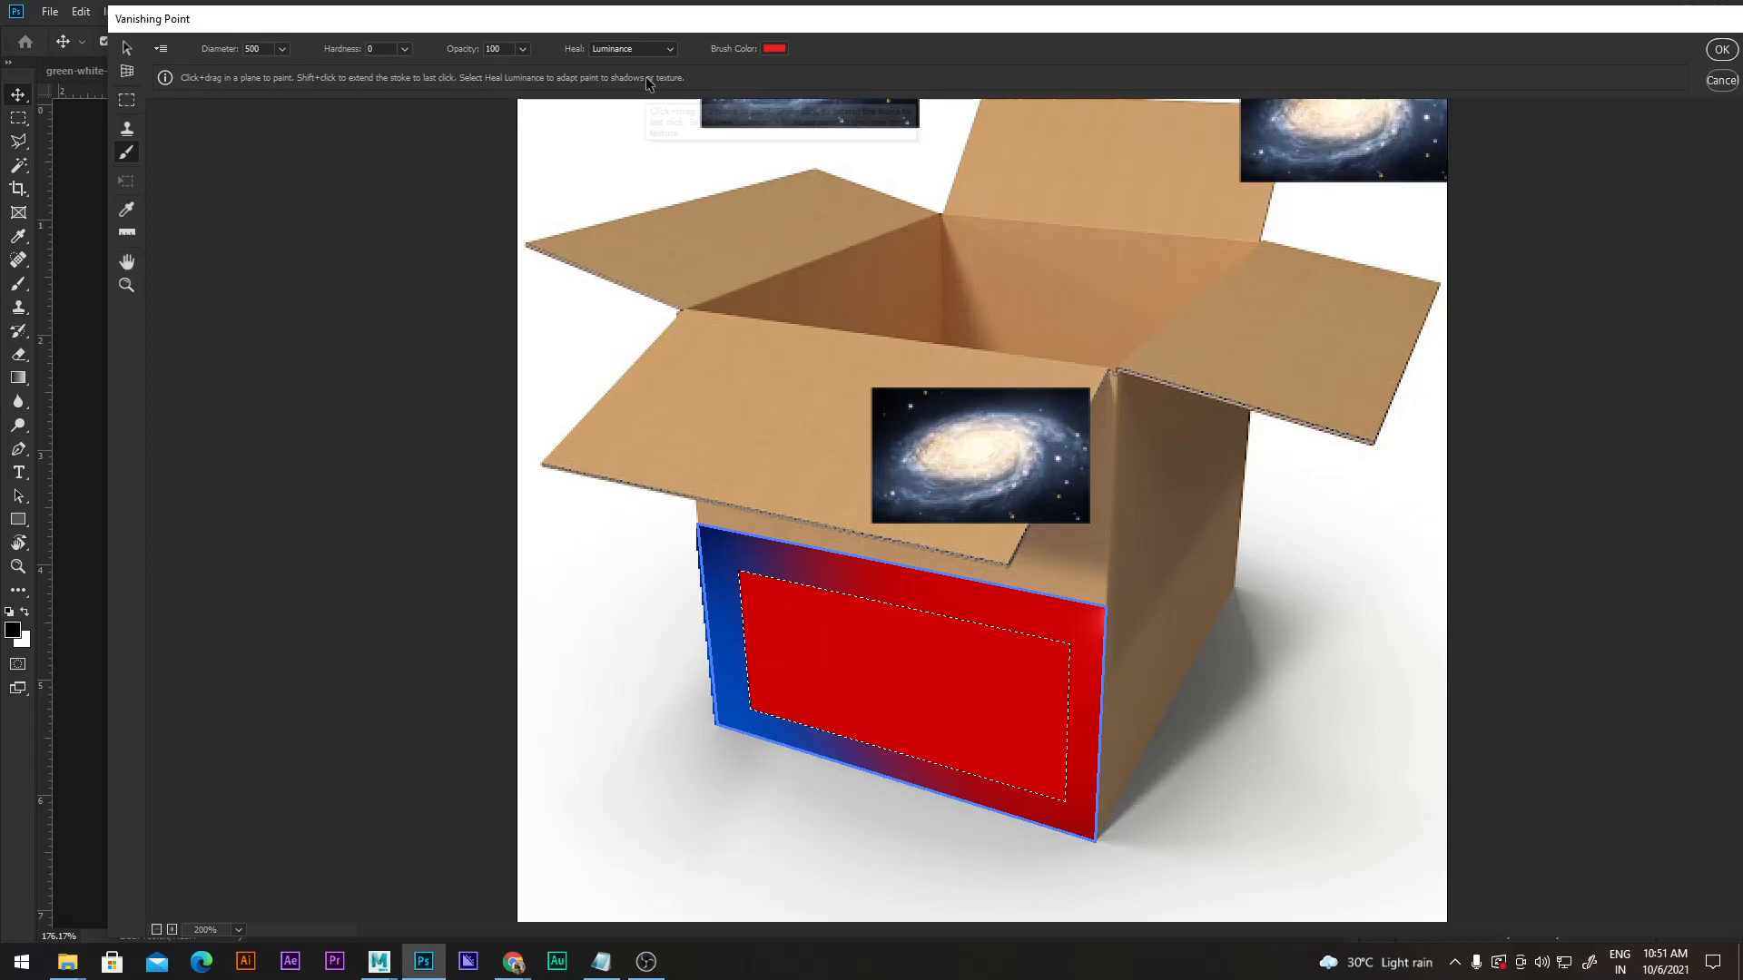
Set the brush's Heal option to On and change the brush color to dark blue 01215c.
click(632, 51)
click(610, 68)
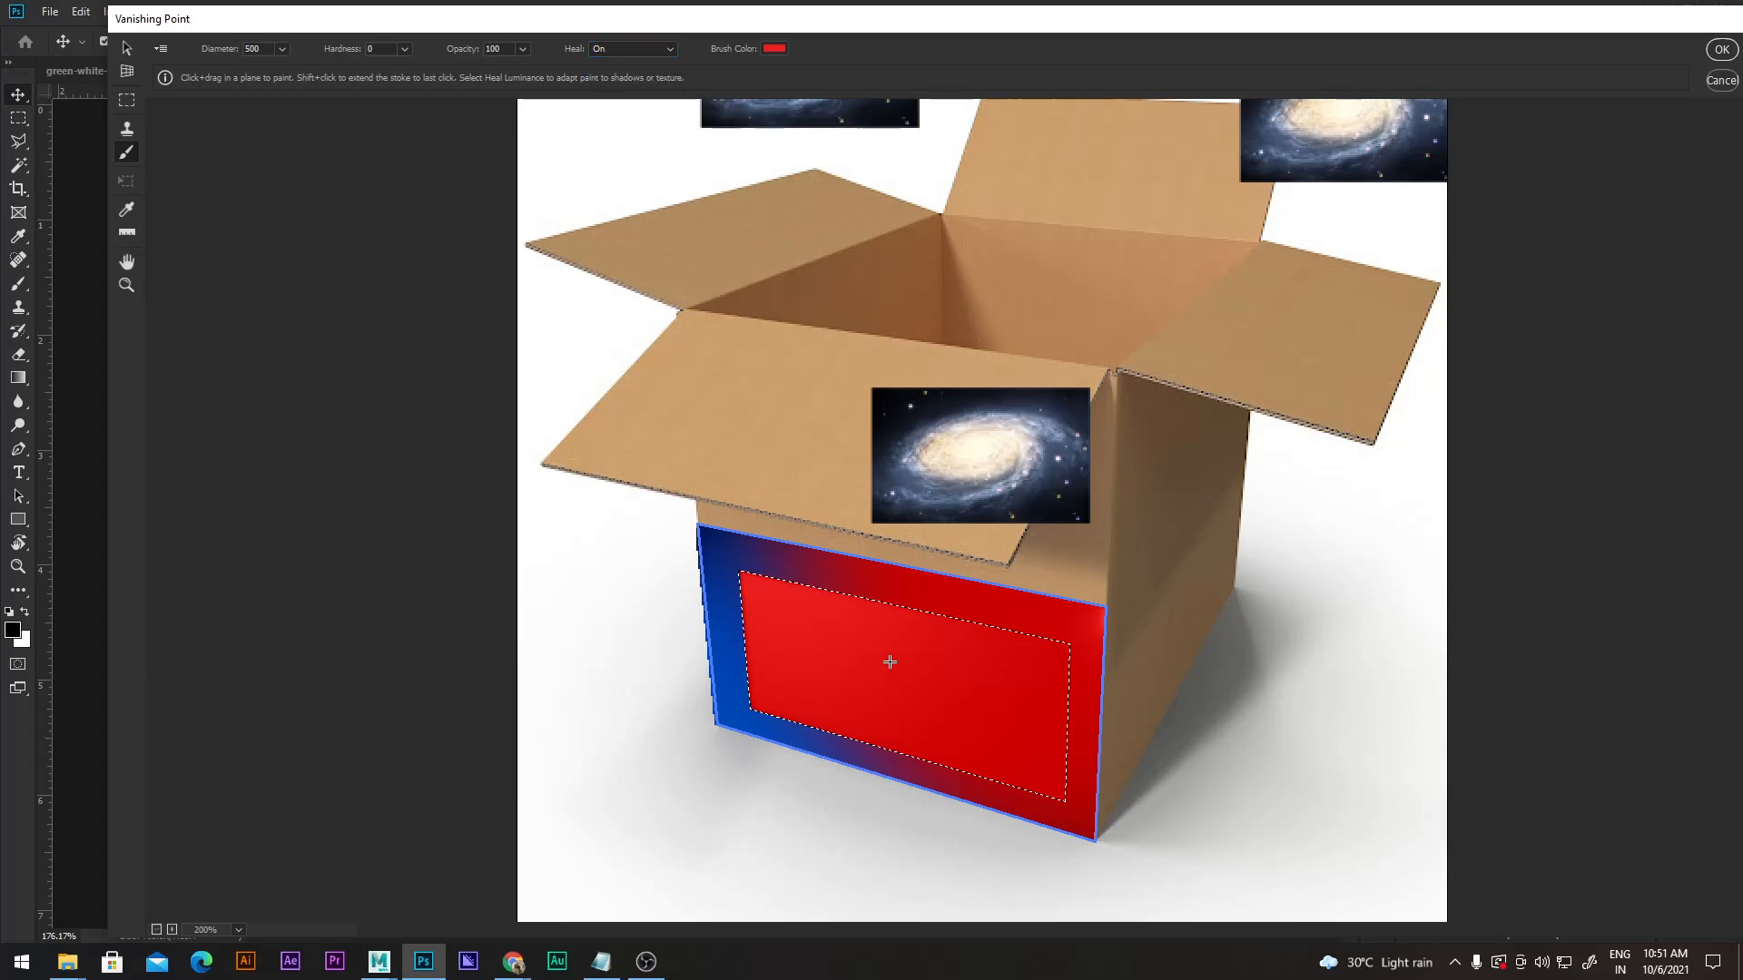
click(775, 49)
click(1137, 458)
click(1160, 401)
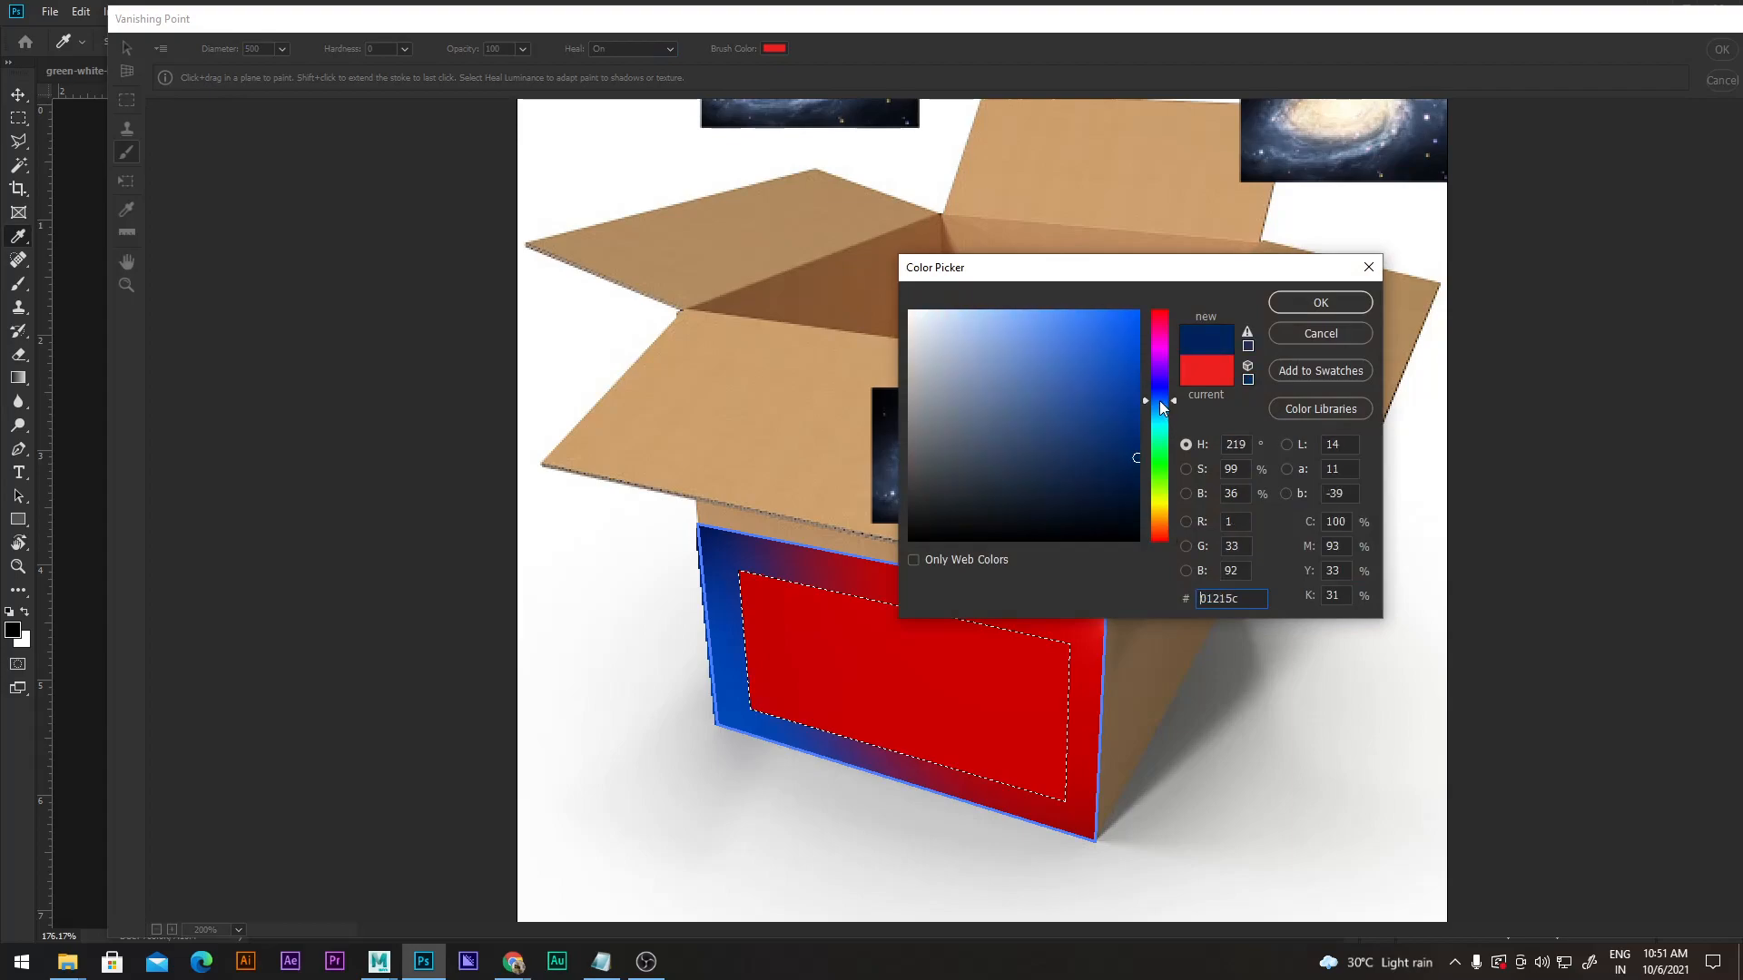
click(1281, 302)
Try dark blue dabs inside the marquee selection near the box's corner edge, undoing and redoing the paint to compare.
click(1040, 679)
key(ctrl+z)
key(ctrl+shift+z)
key(ctrl+z)
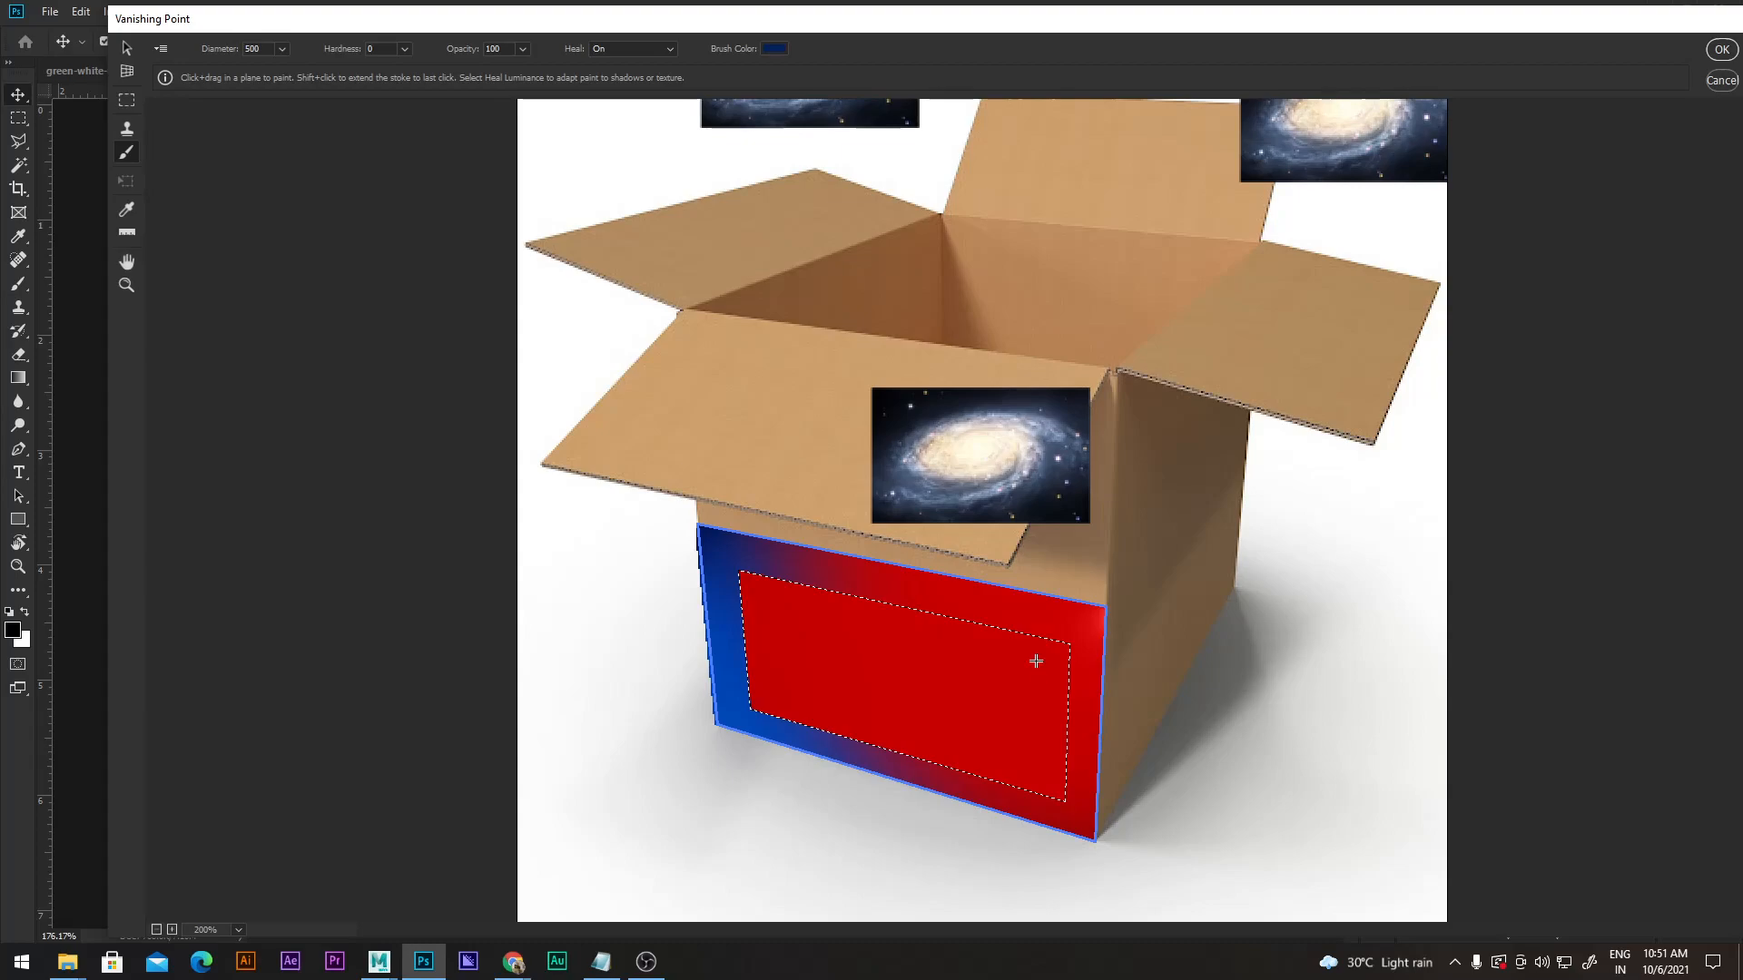
click(1037, 681)
Set the brush's Heal option to Luminance and paint the marquee selection's side nearest the box's corner edge dark blue.
click(633, 48)
click(617, 75)
drag(1028, 679, 1068, 690)
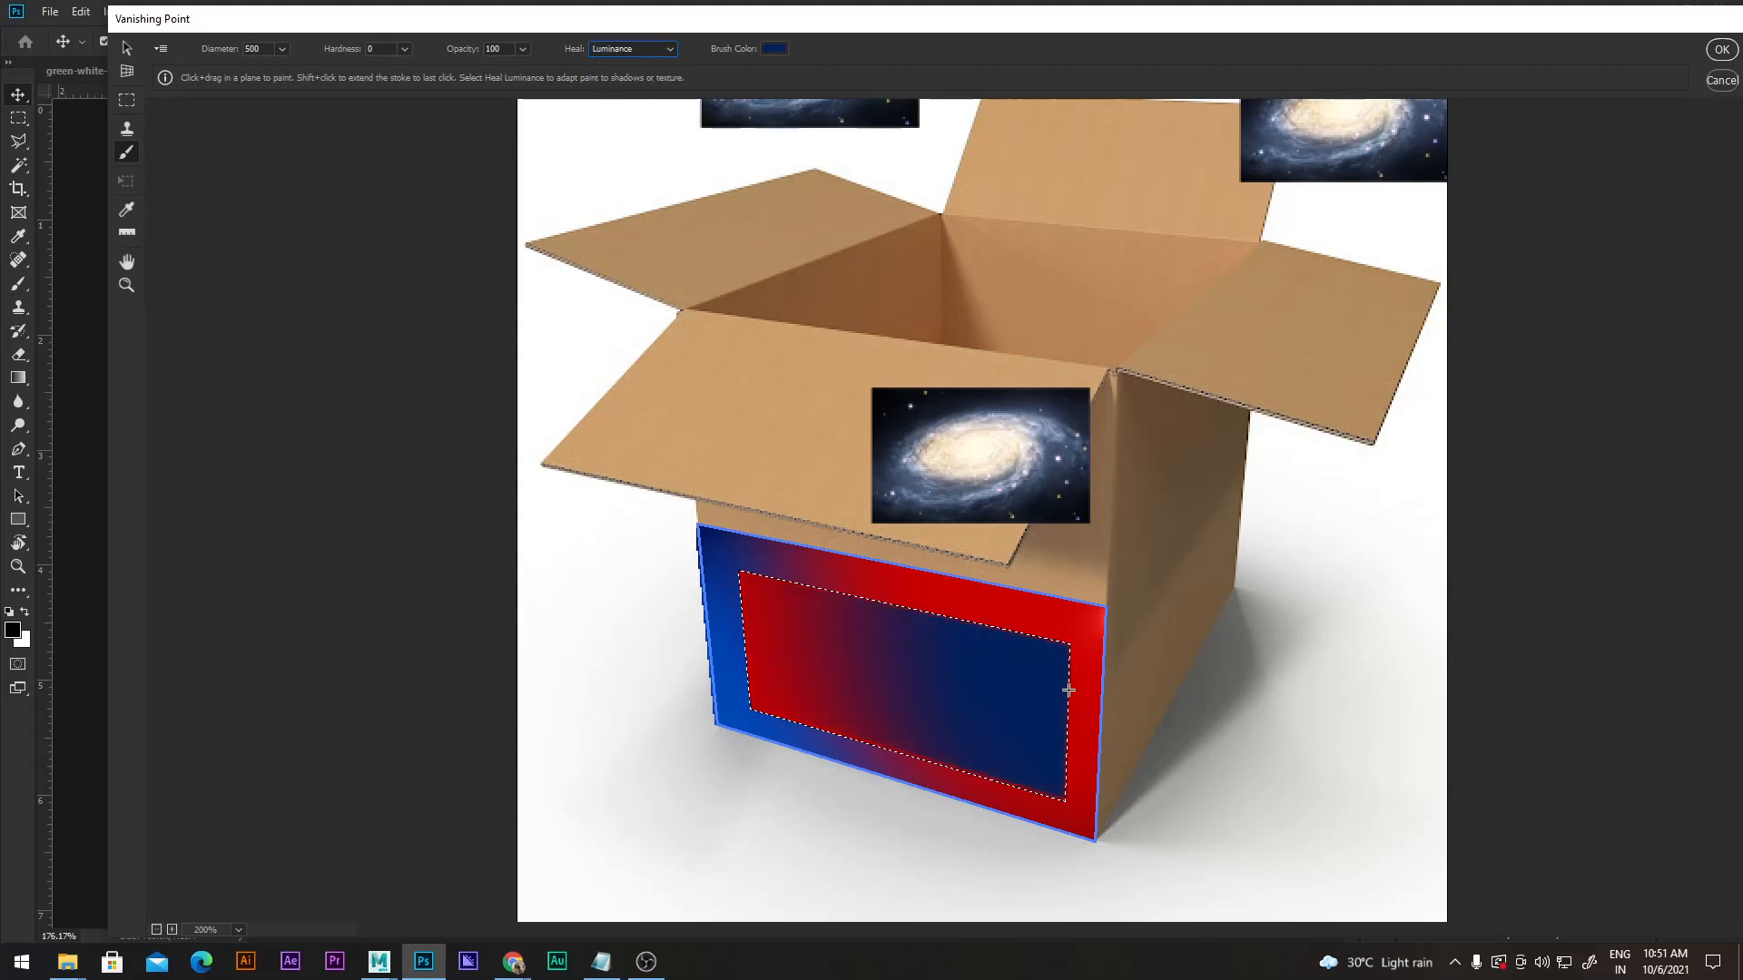
click(1008, 704)
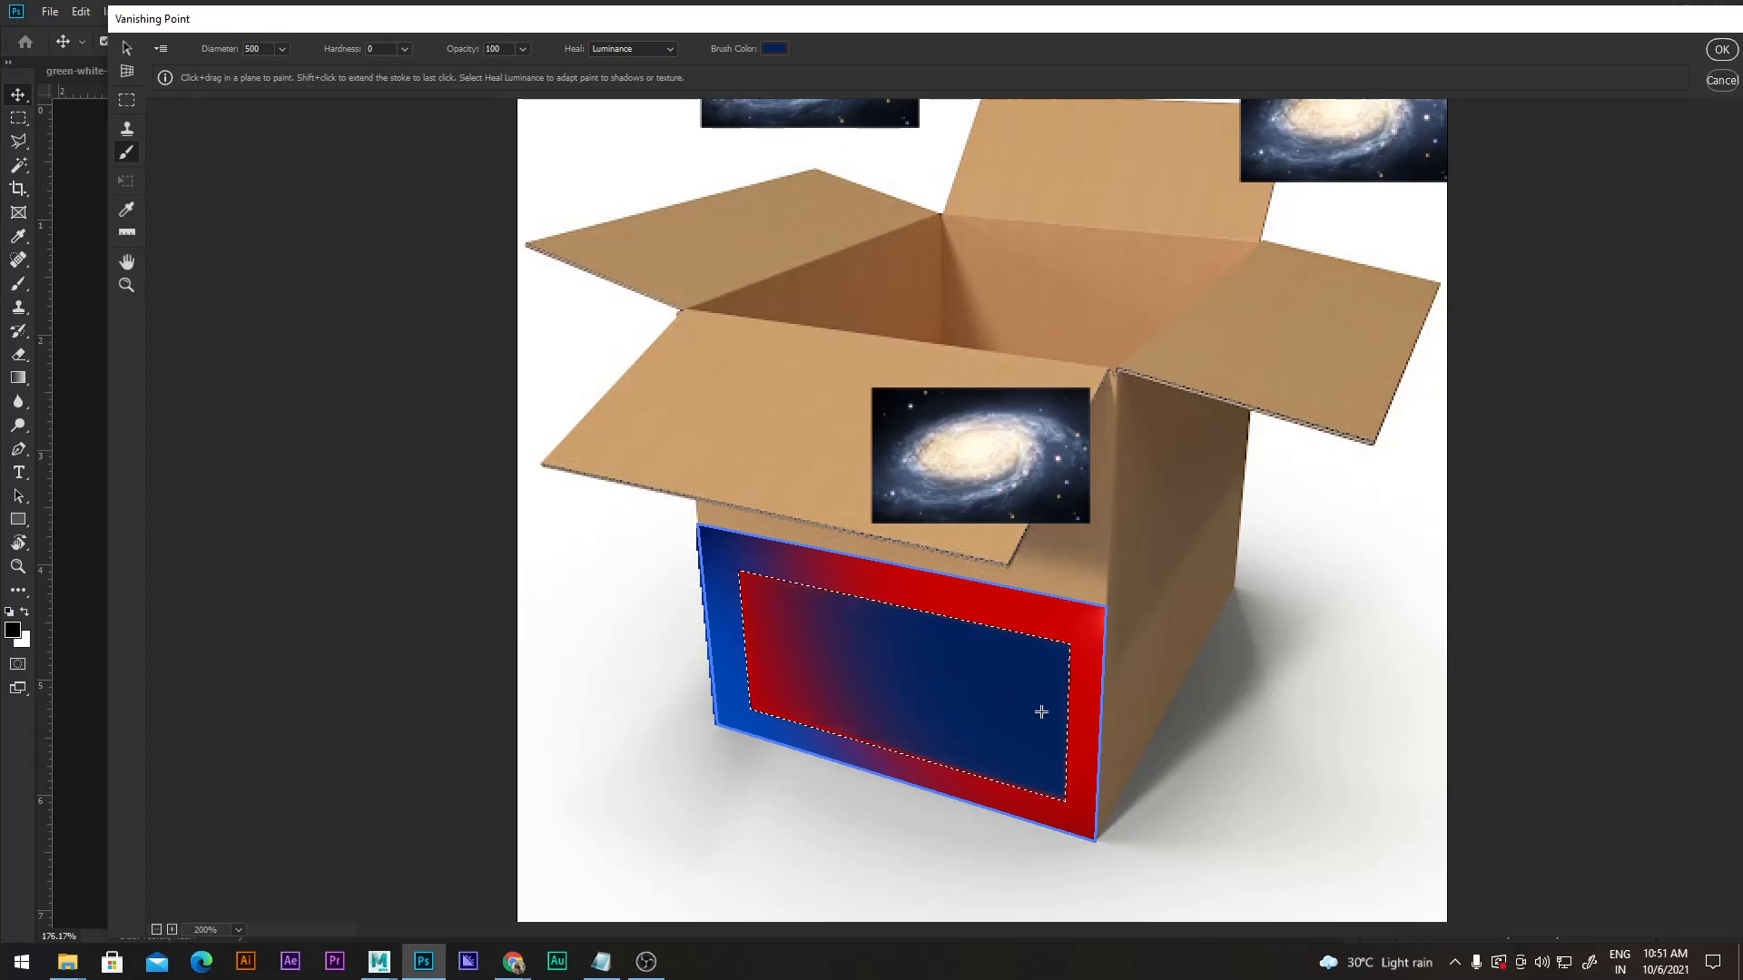
click(127, 47)
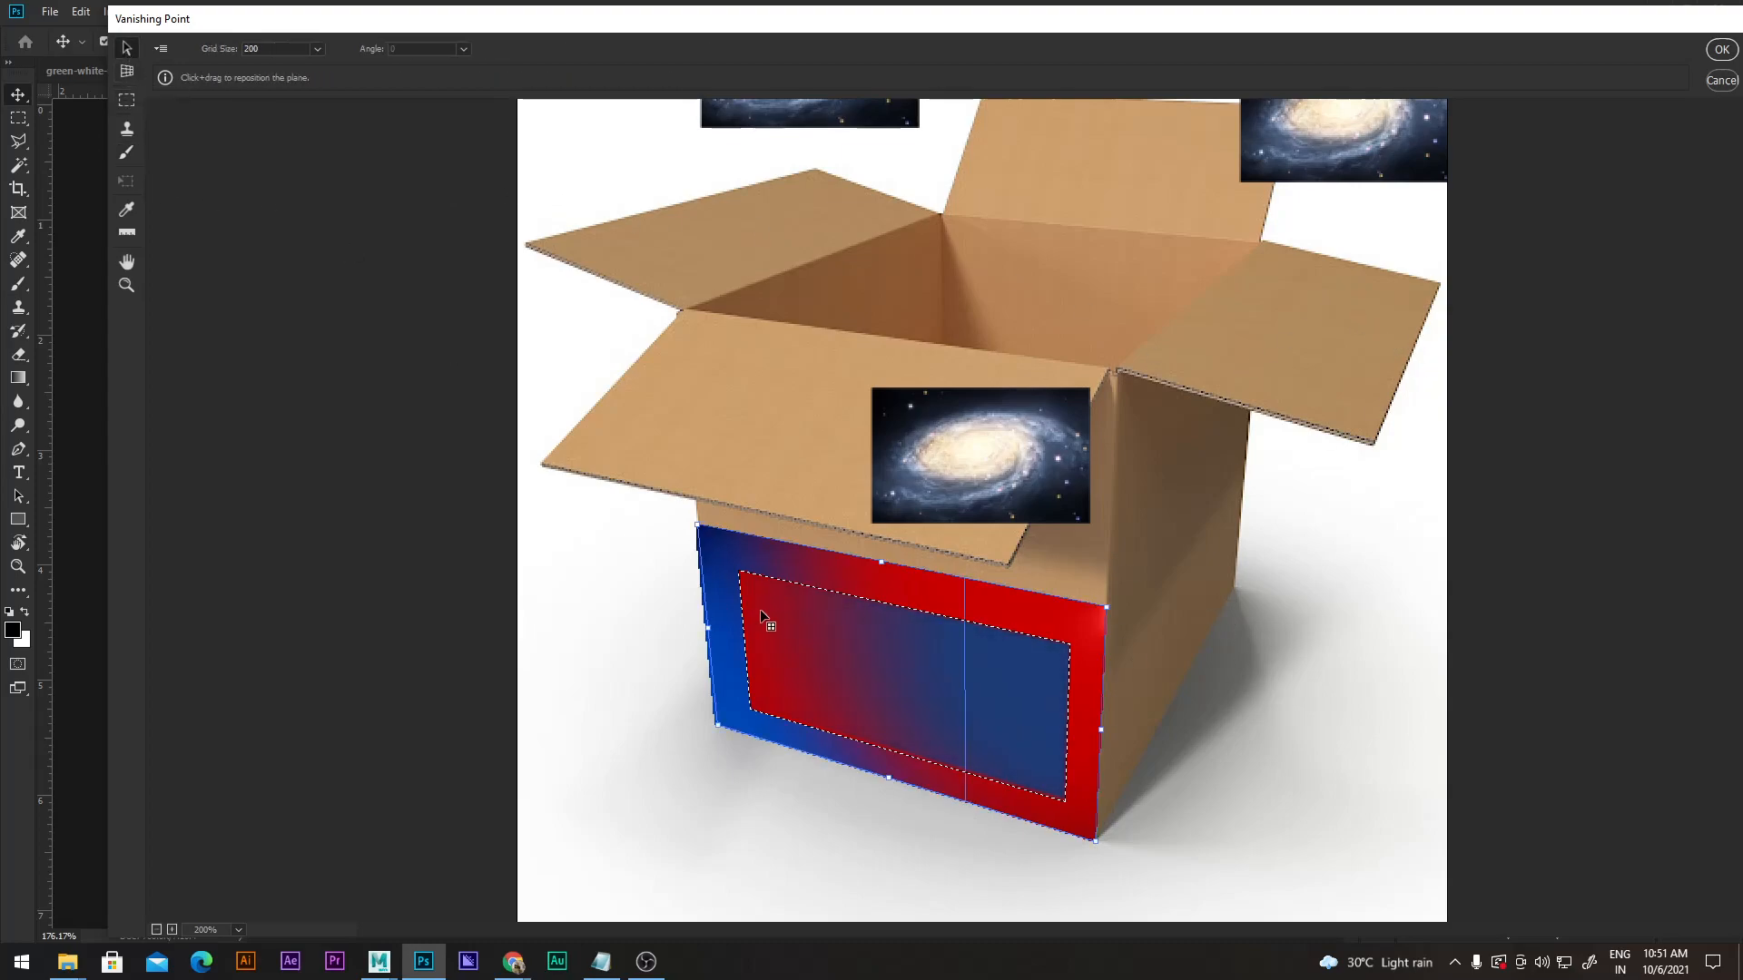
click(811, 599)
drag(961, 646, 897, 679)
key(ctrl+alt+z)
key(ctrl+alt+z)
Apply the Vanishing Point edits to the box image and switch to the green-white-hallway-vanishing-point-1.jpg document.
click(1722, 51)
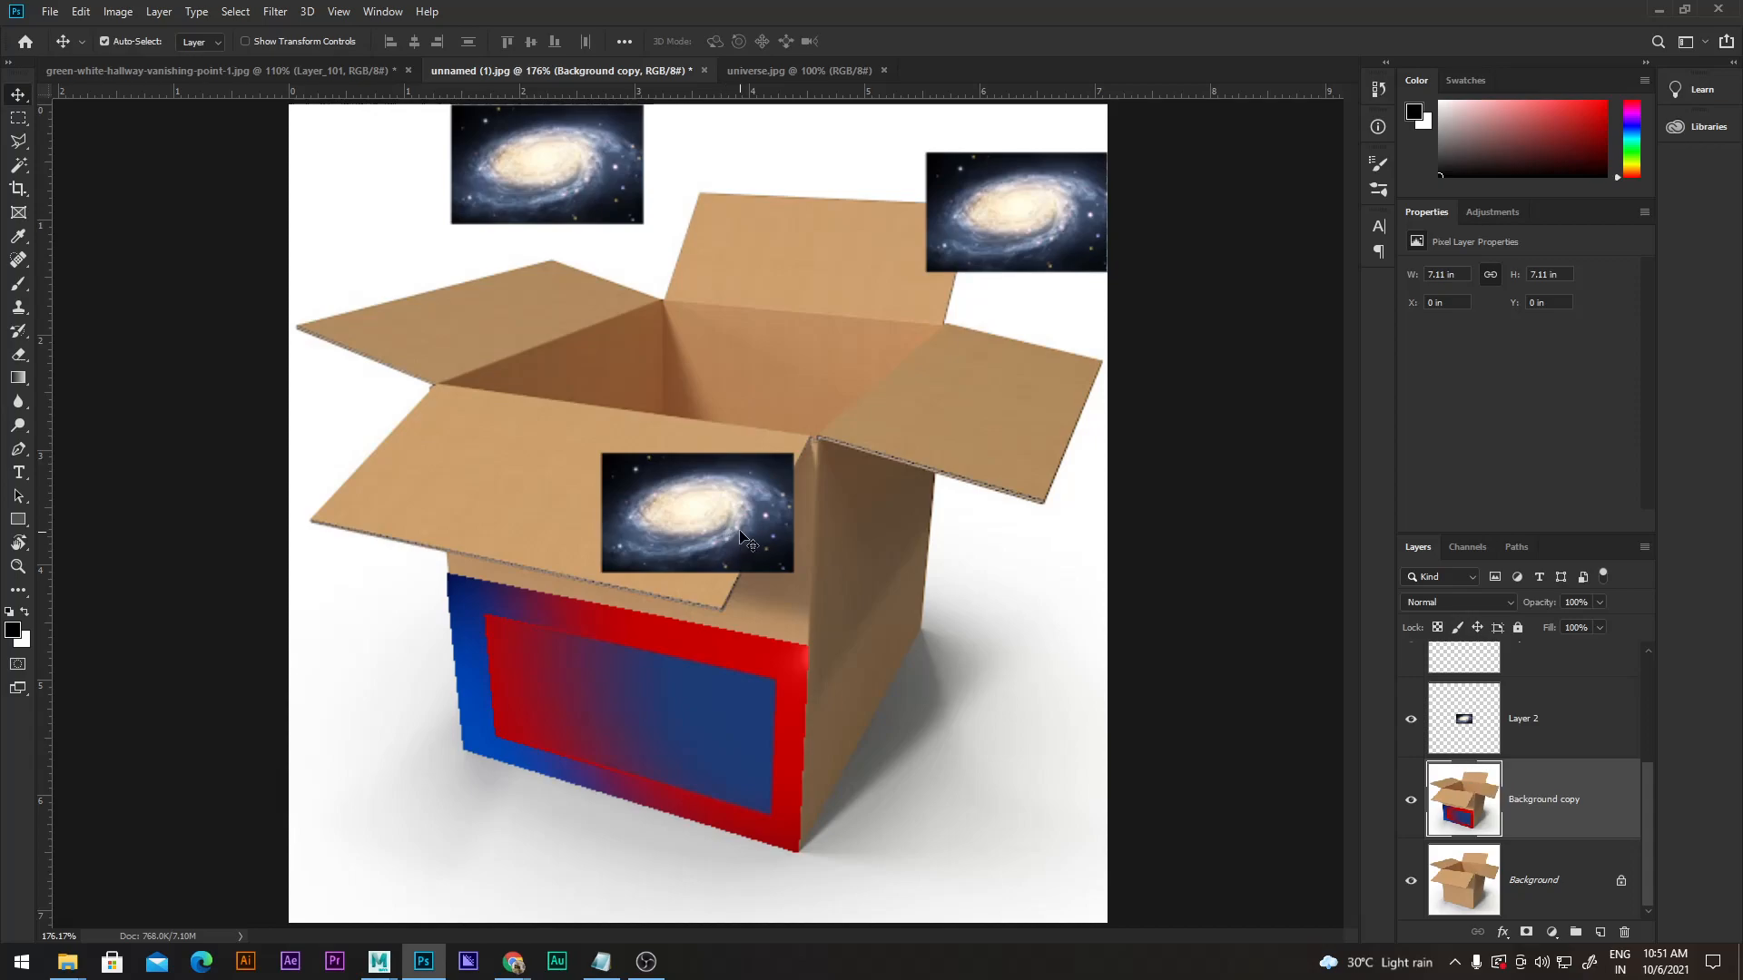
click(187, 70)
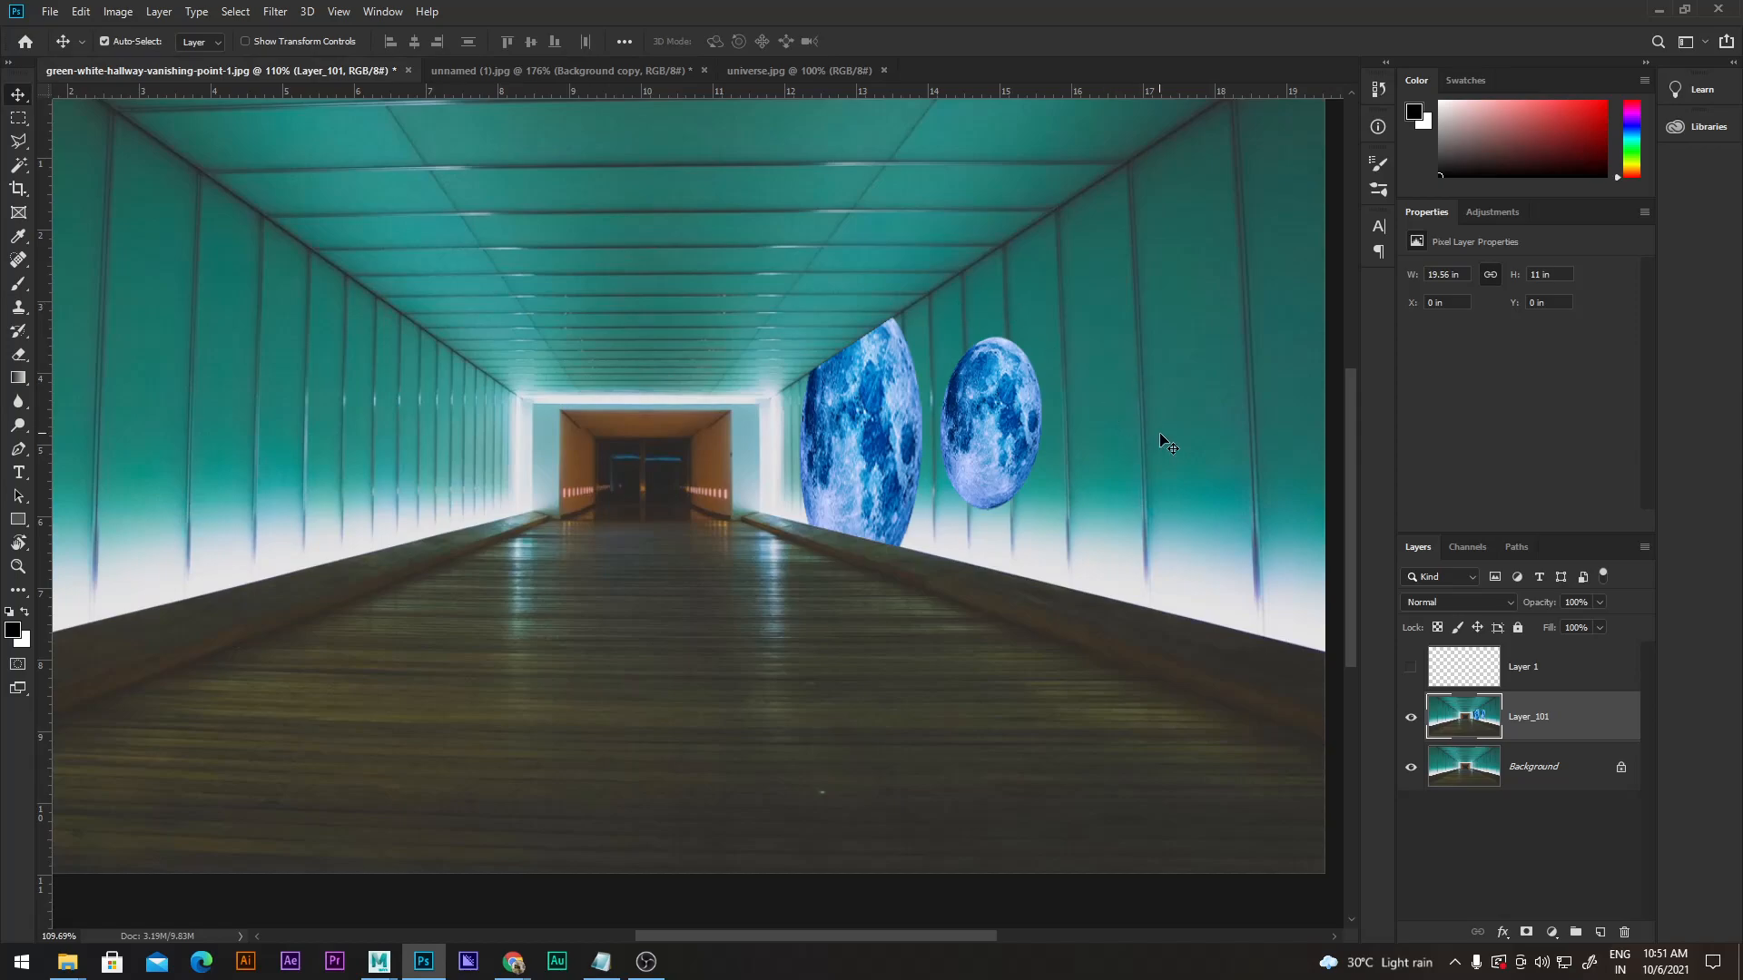
Trace the smaller moon on Layer_101 with the Pen tool from its upper-left edge over the top and down the right side to the bottom.
drag(1091, 389, 1163, 398)
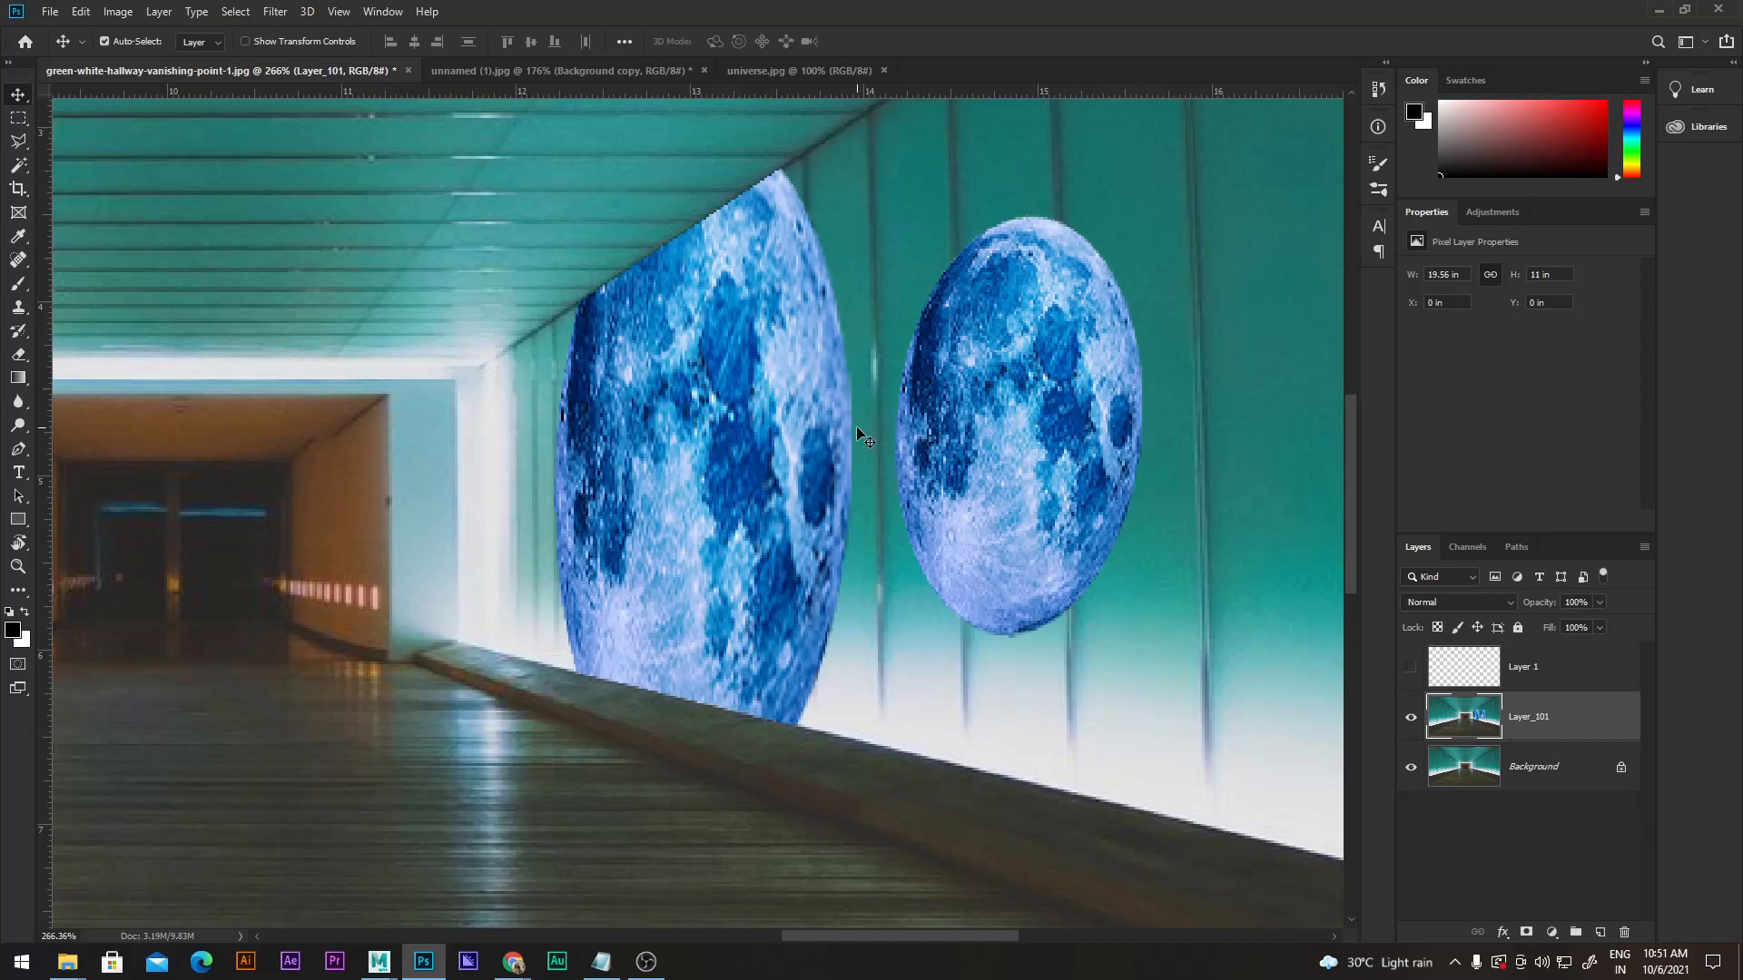
click(19, 449)
scroll(1106, 214, up, 2)
scroll(936, 239, up, 2)
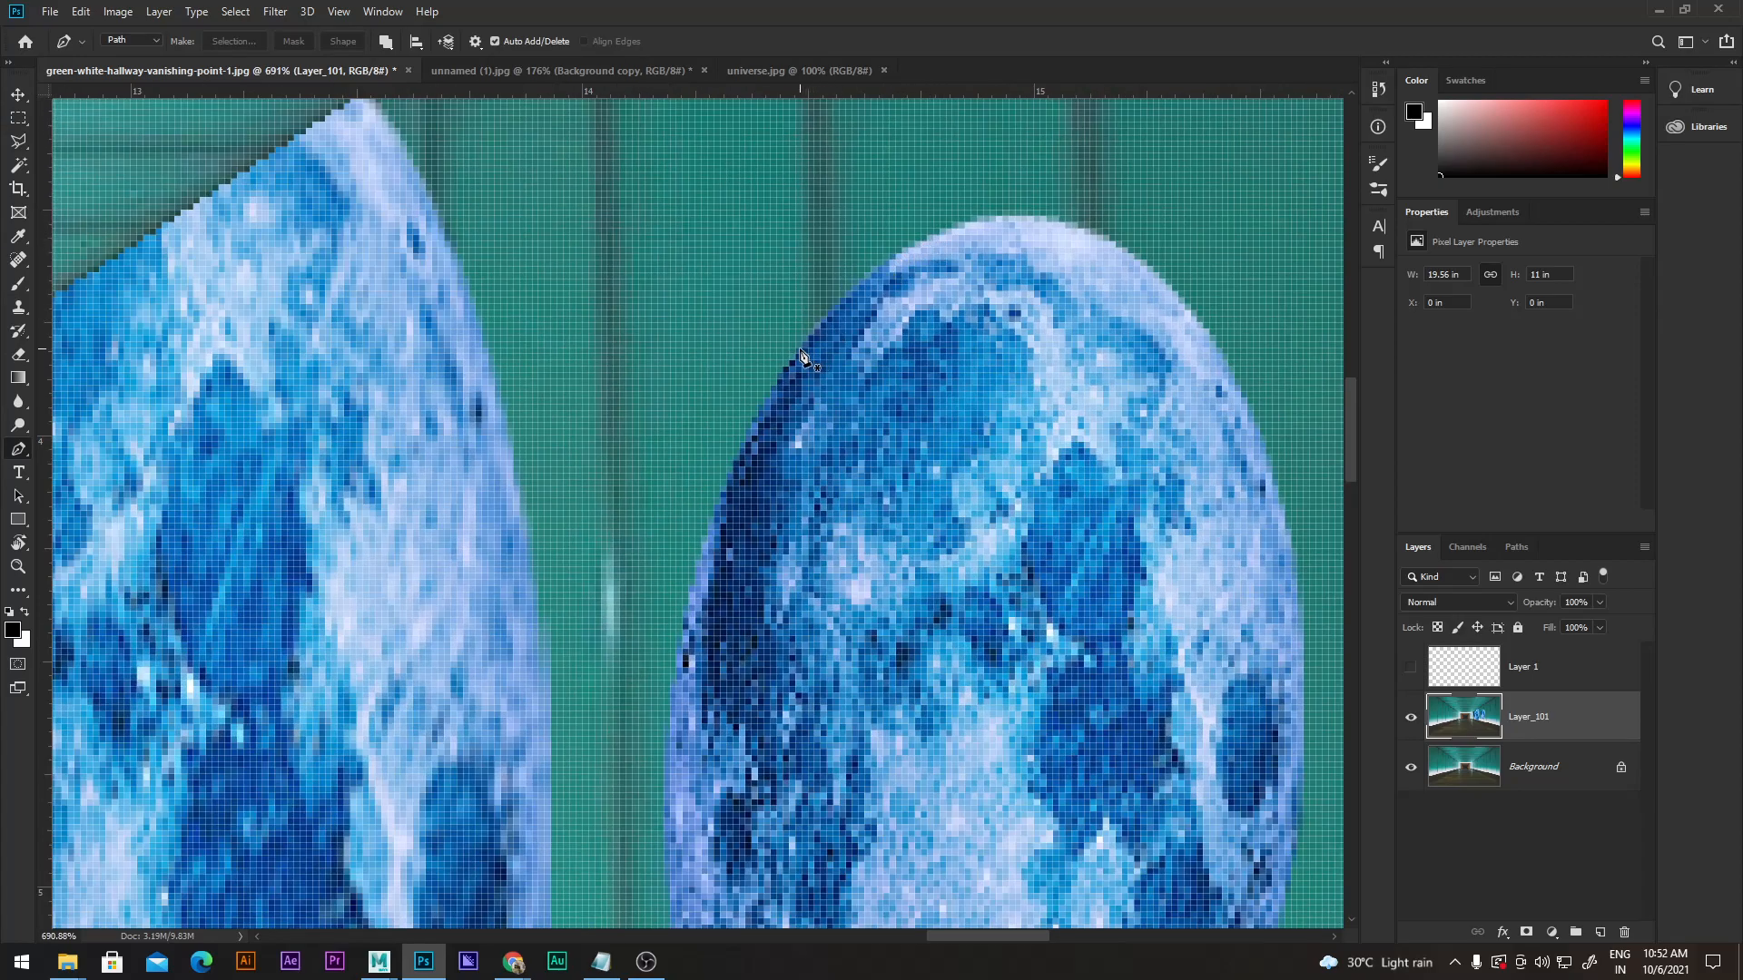
click(938, 254)
drag(1104, 236, 1280, 321)
drag(1266, 330, 1062, 218)
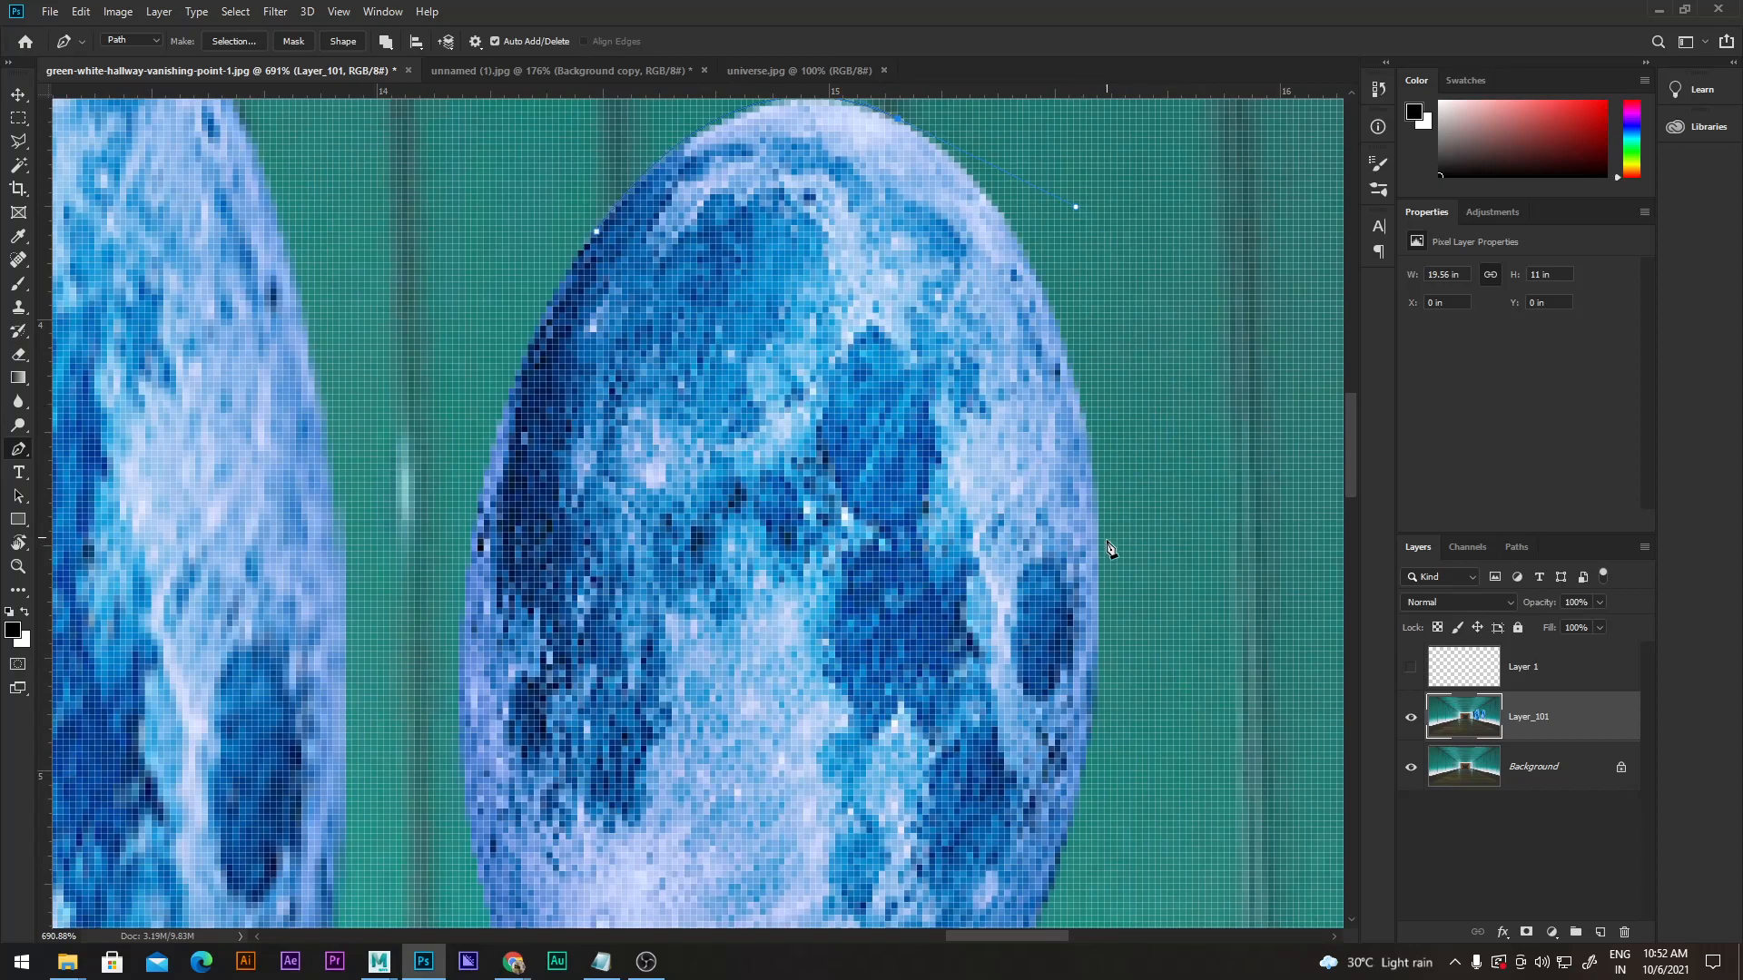
click(1077, 809)
drag(1139, 646, 1191, 335)
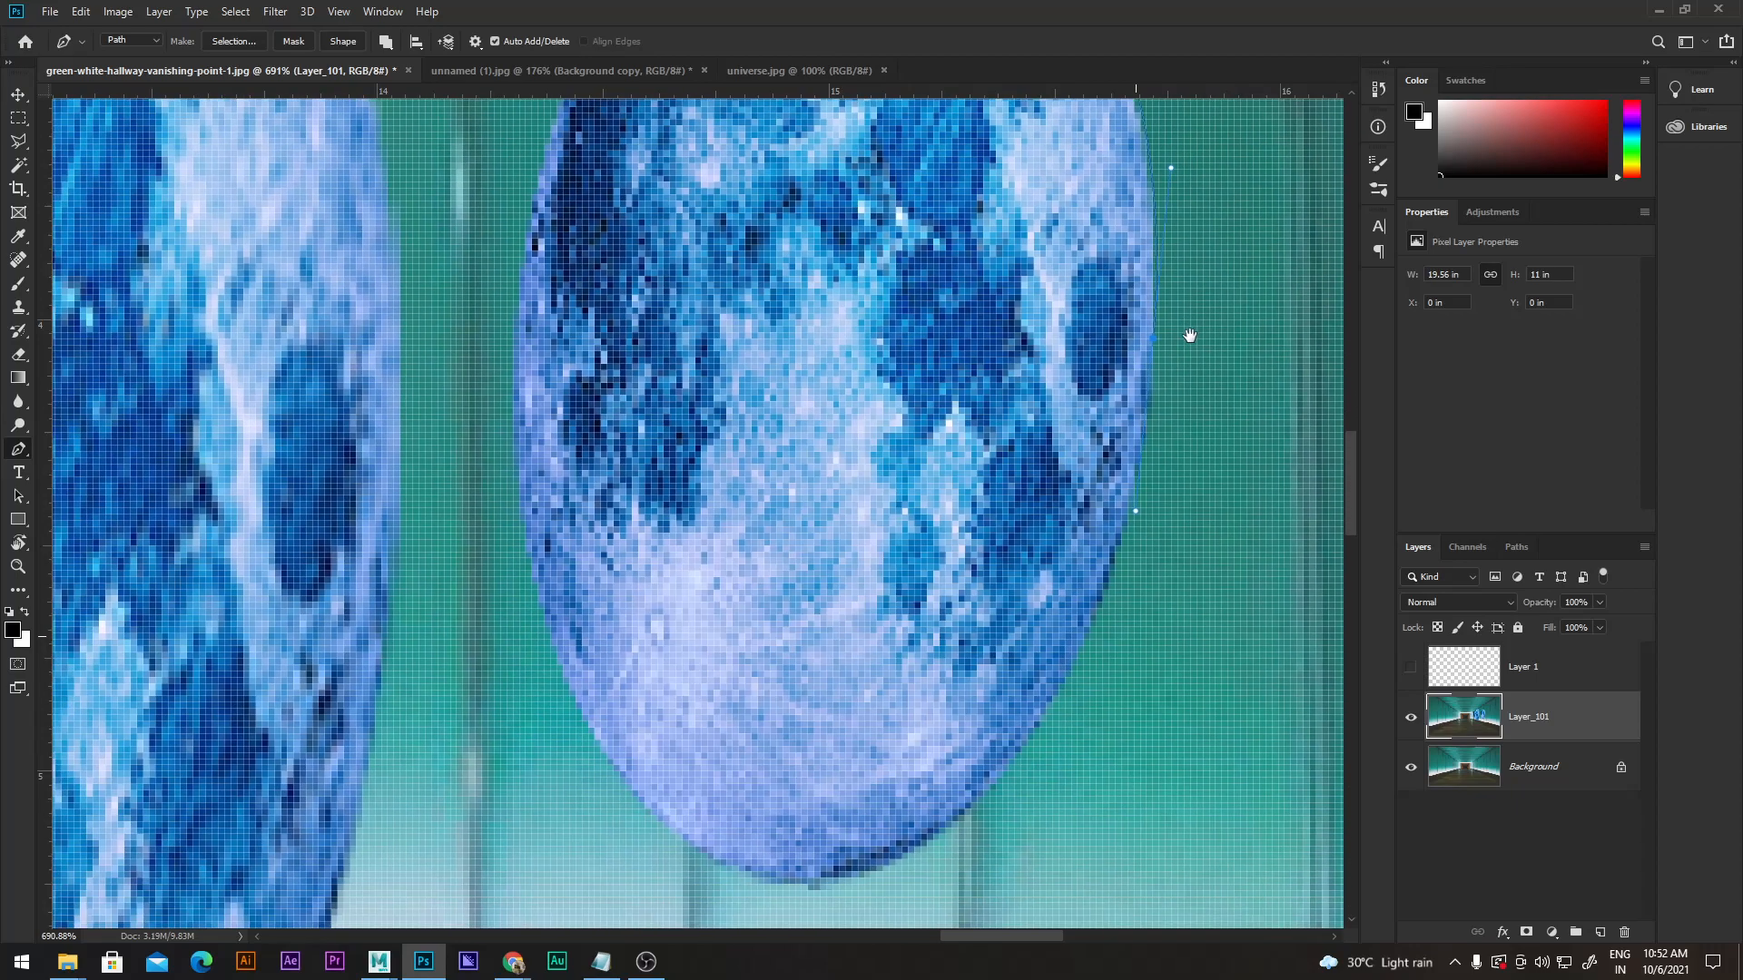
drag(1104, 624, 1145, 462)
drag(814, 731, 522, 743)
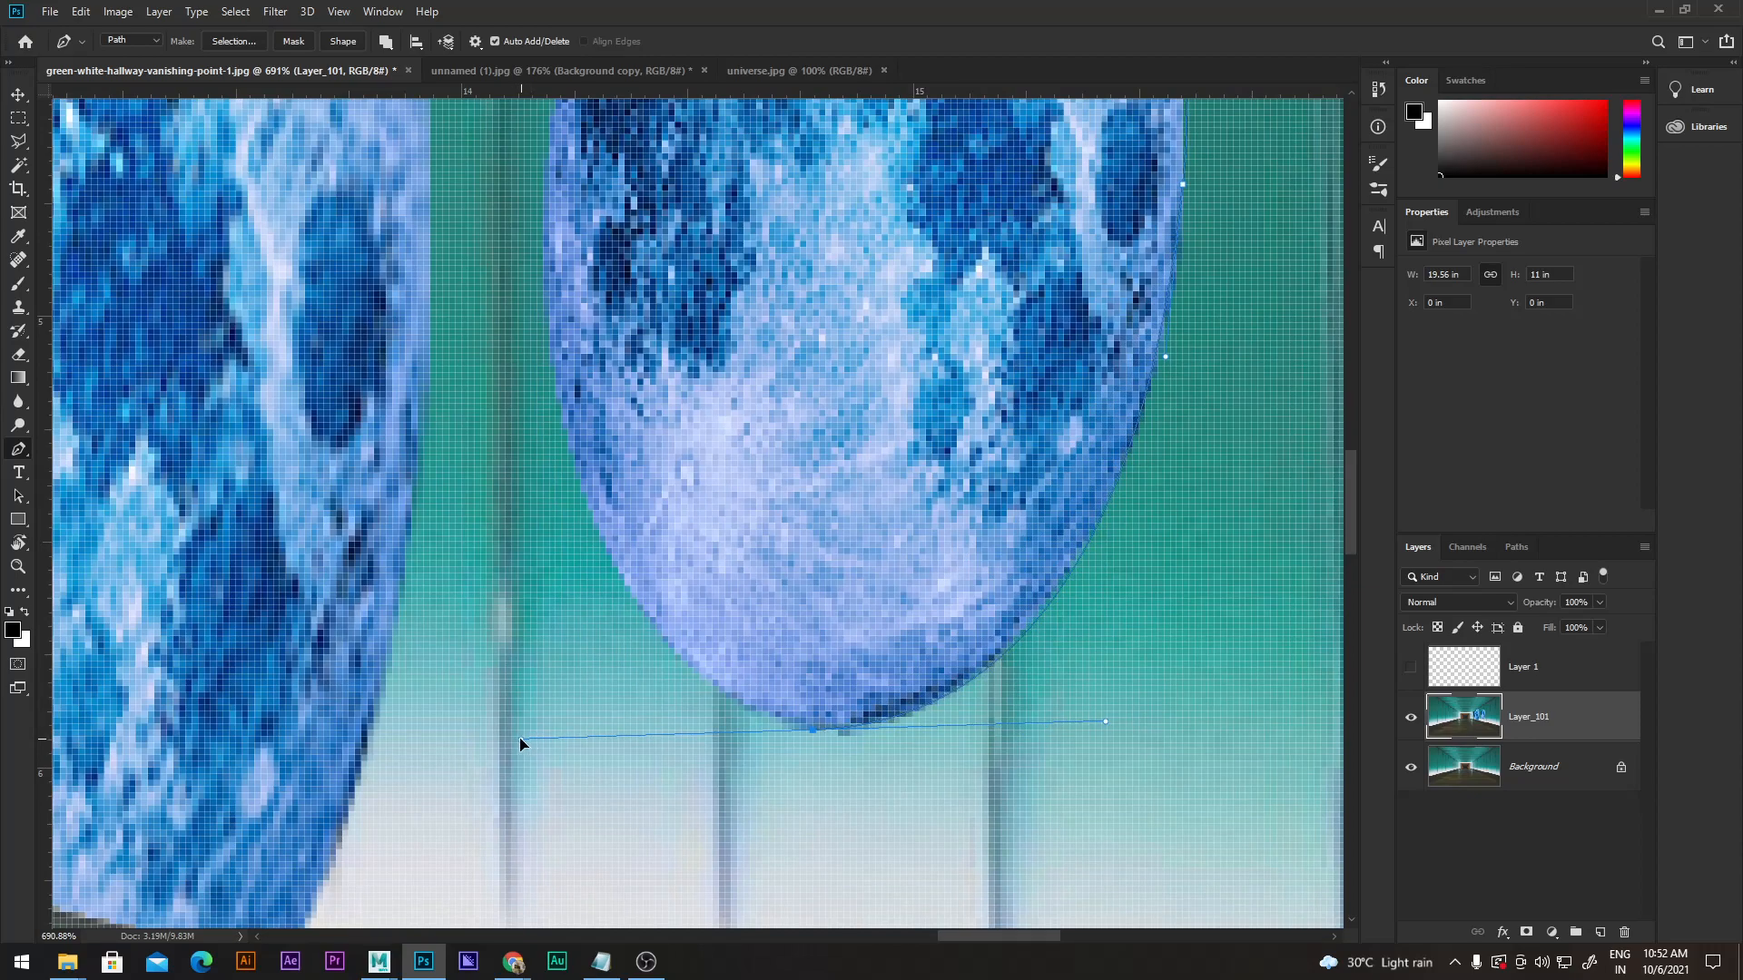
Continue the pen path up the smaller moon's left edge and close it at the starting anchor point.
drag(684, 475, 812, 480)
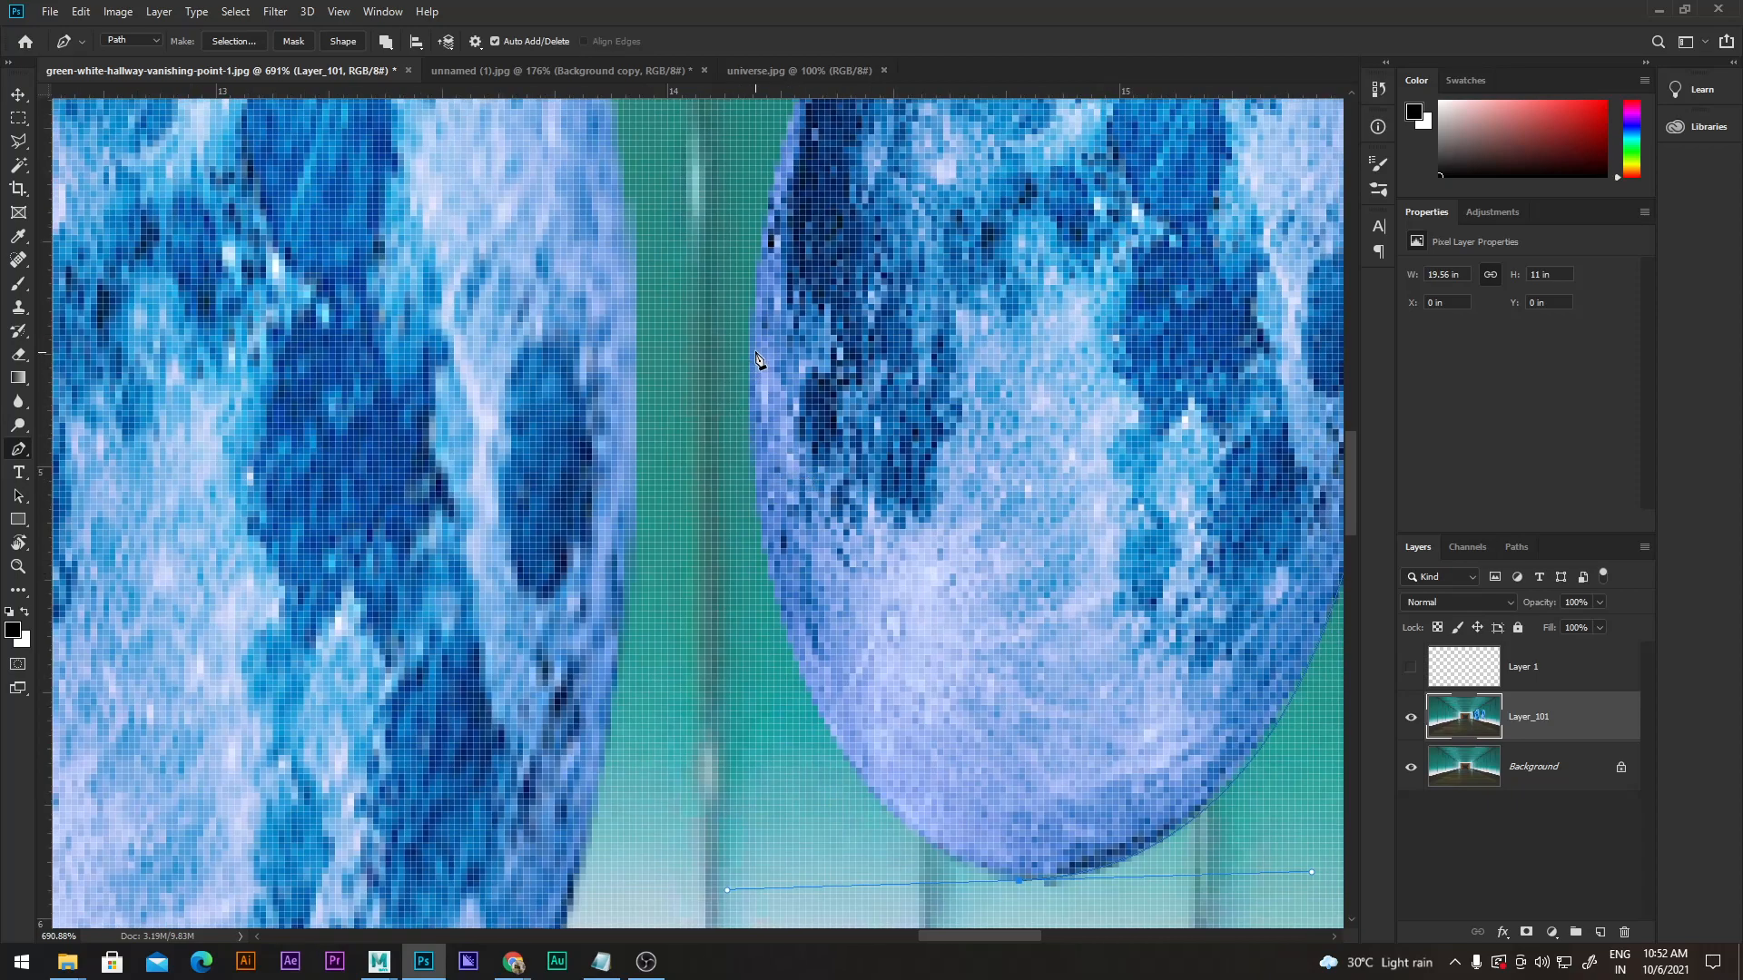
drag(753, 345, 771, 264)
drag(755, 341, 754, 253)
drag(727, 891, 729, 835)
scroll(944, 676, up, 3)
drag(736, 662, 737, 648)
drag(876, 770, 927, 590)
drag(919, 363, 853, 673)
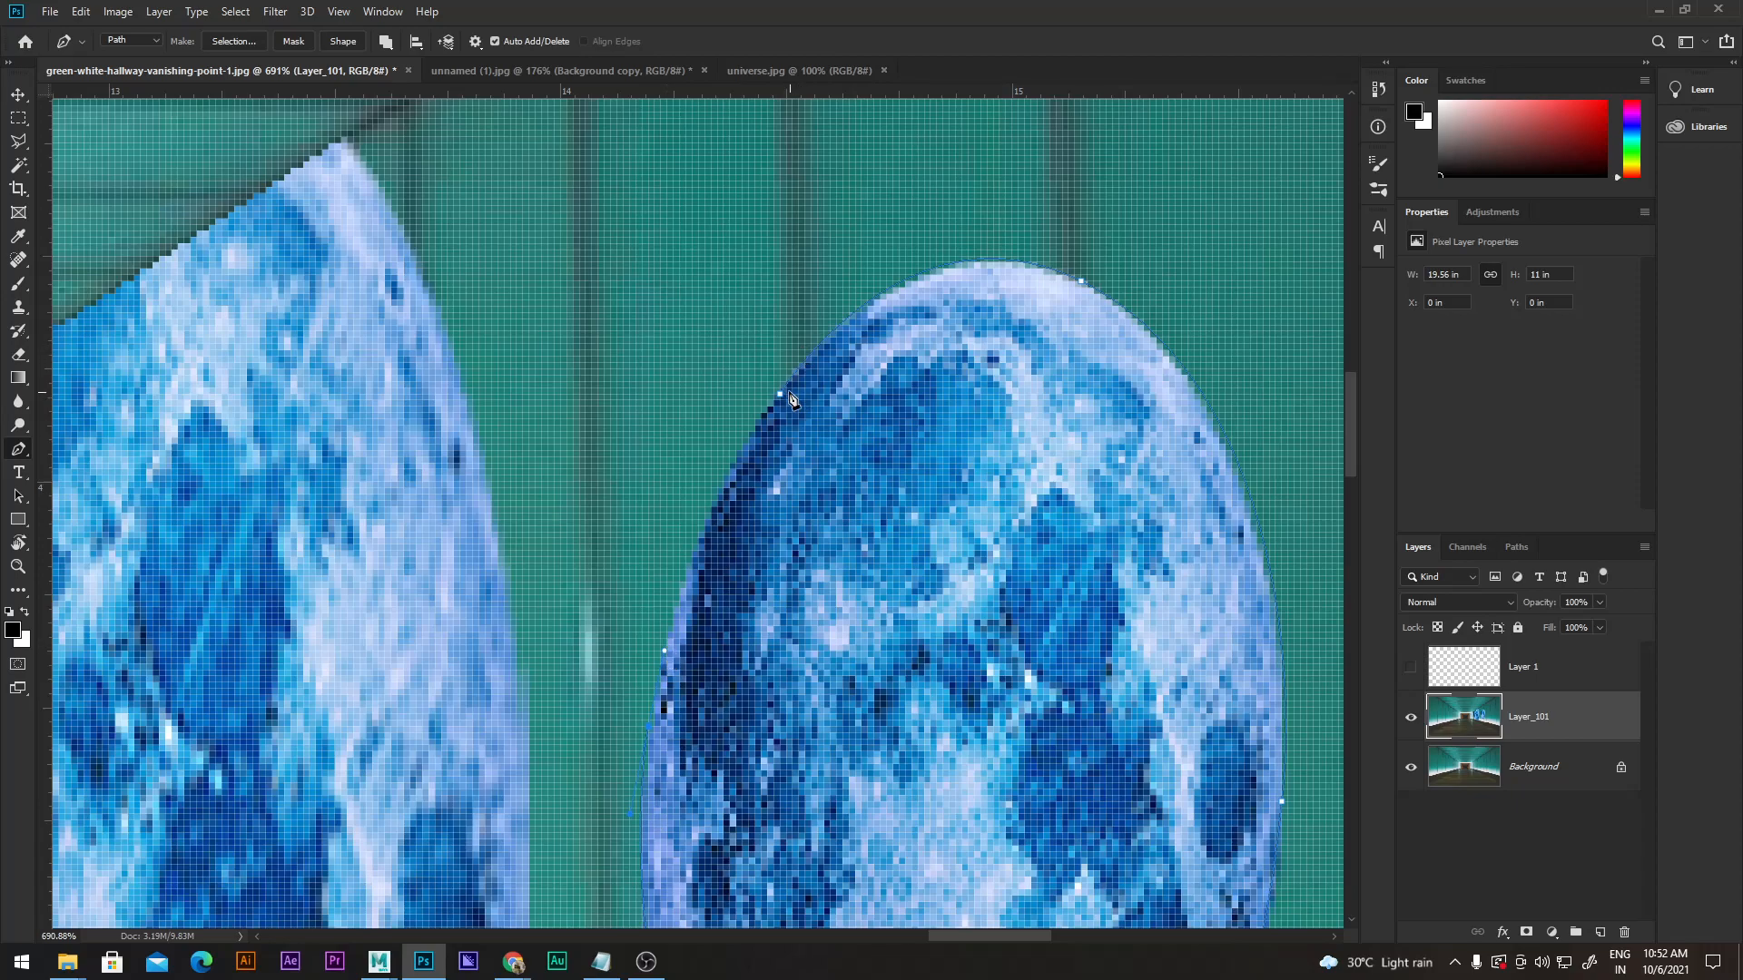
drag(786, 402, 848, 320)
Convert the closed path into a selection and copy the selected moon from Layer_101 to a new layer.
scroll(751, 409, down, 5)
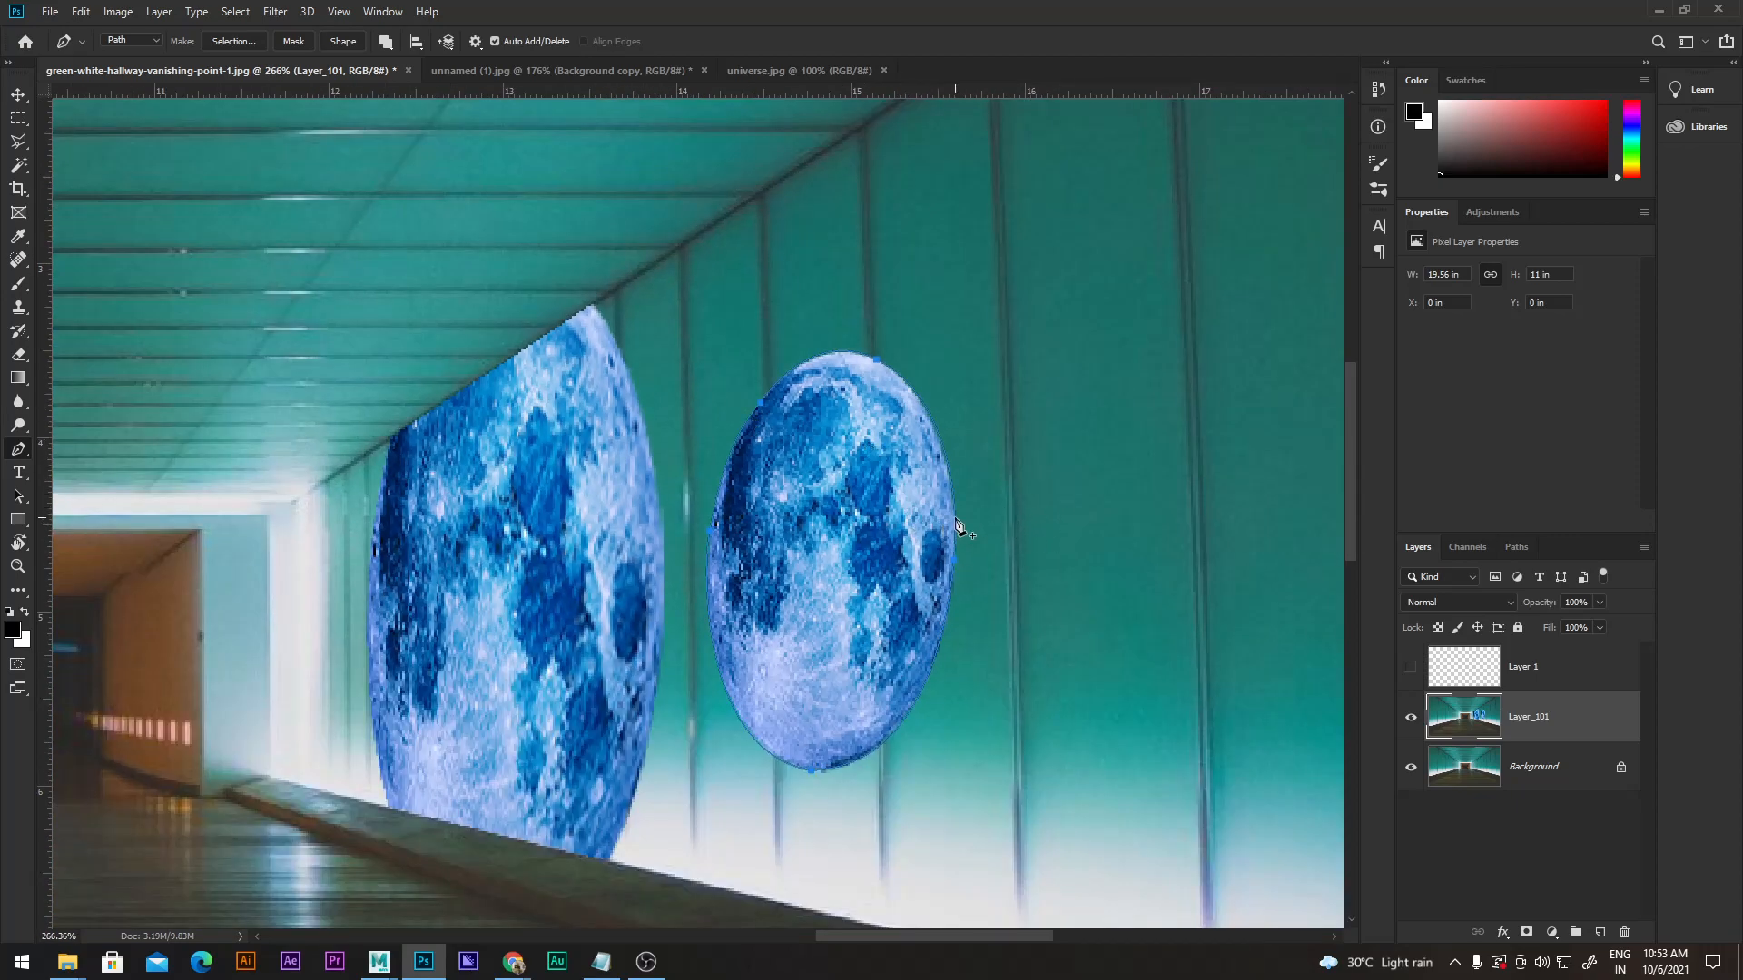
key(ctrl+Return)
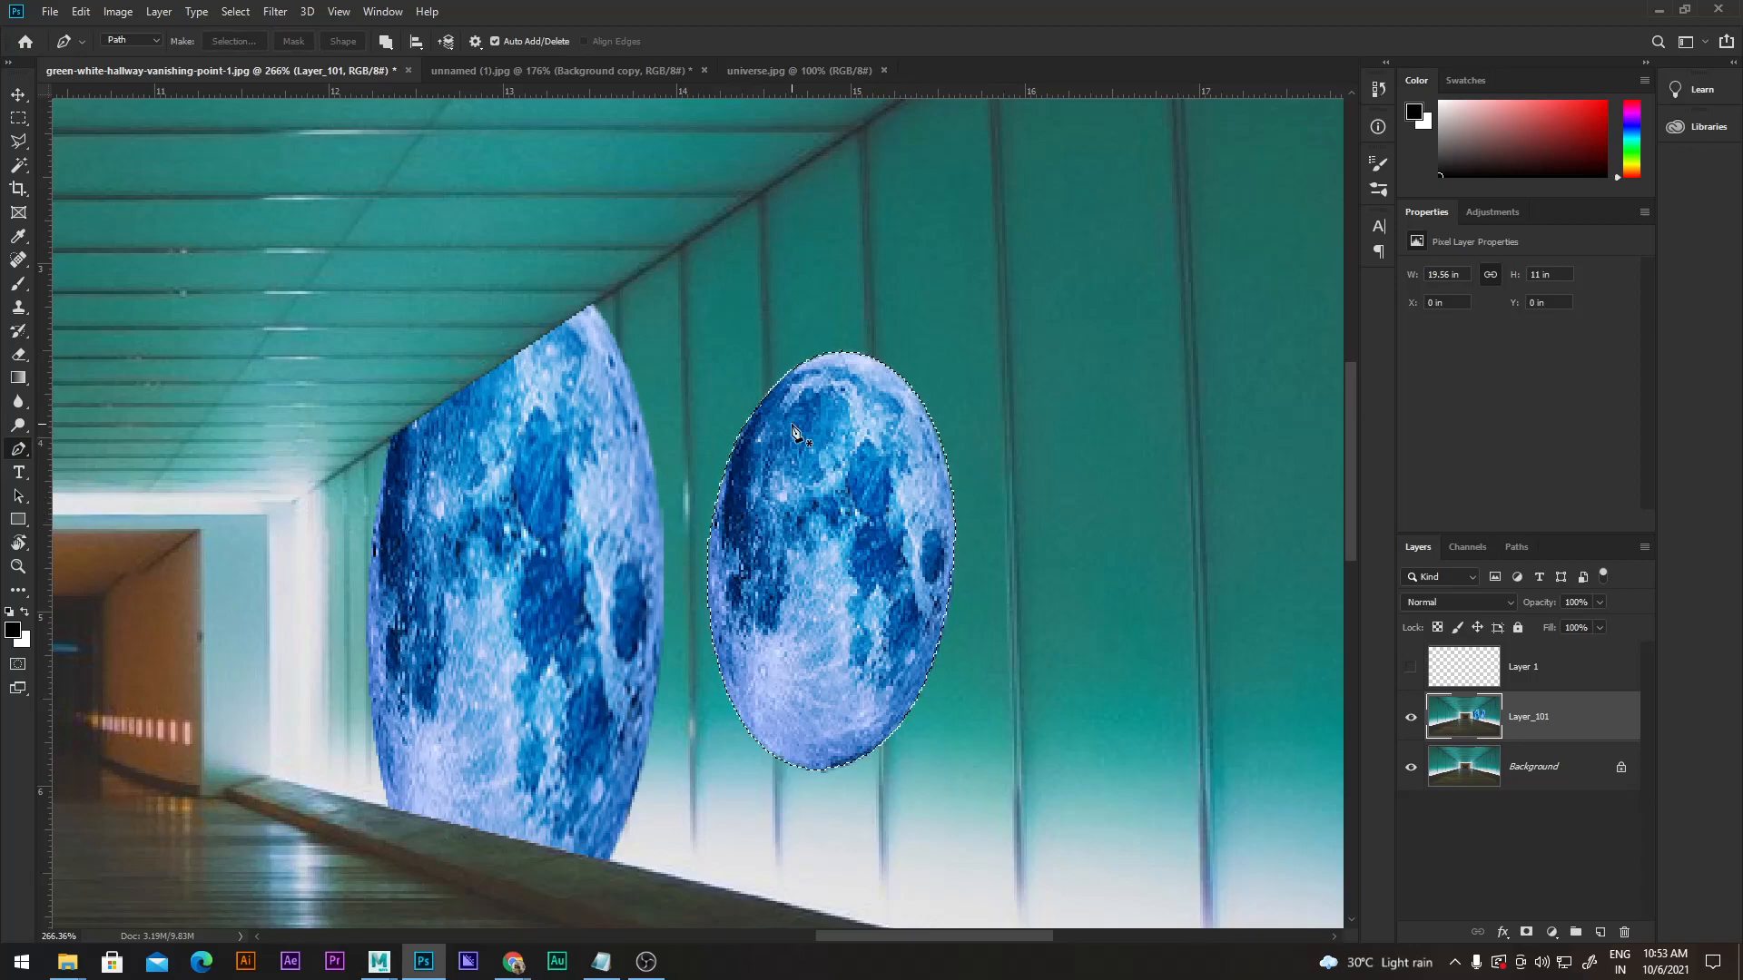
click(18, 94)
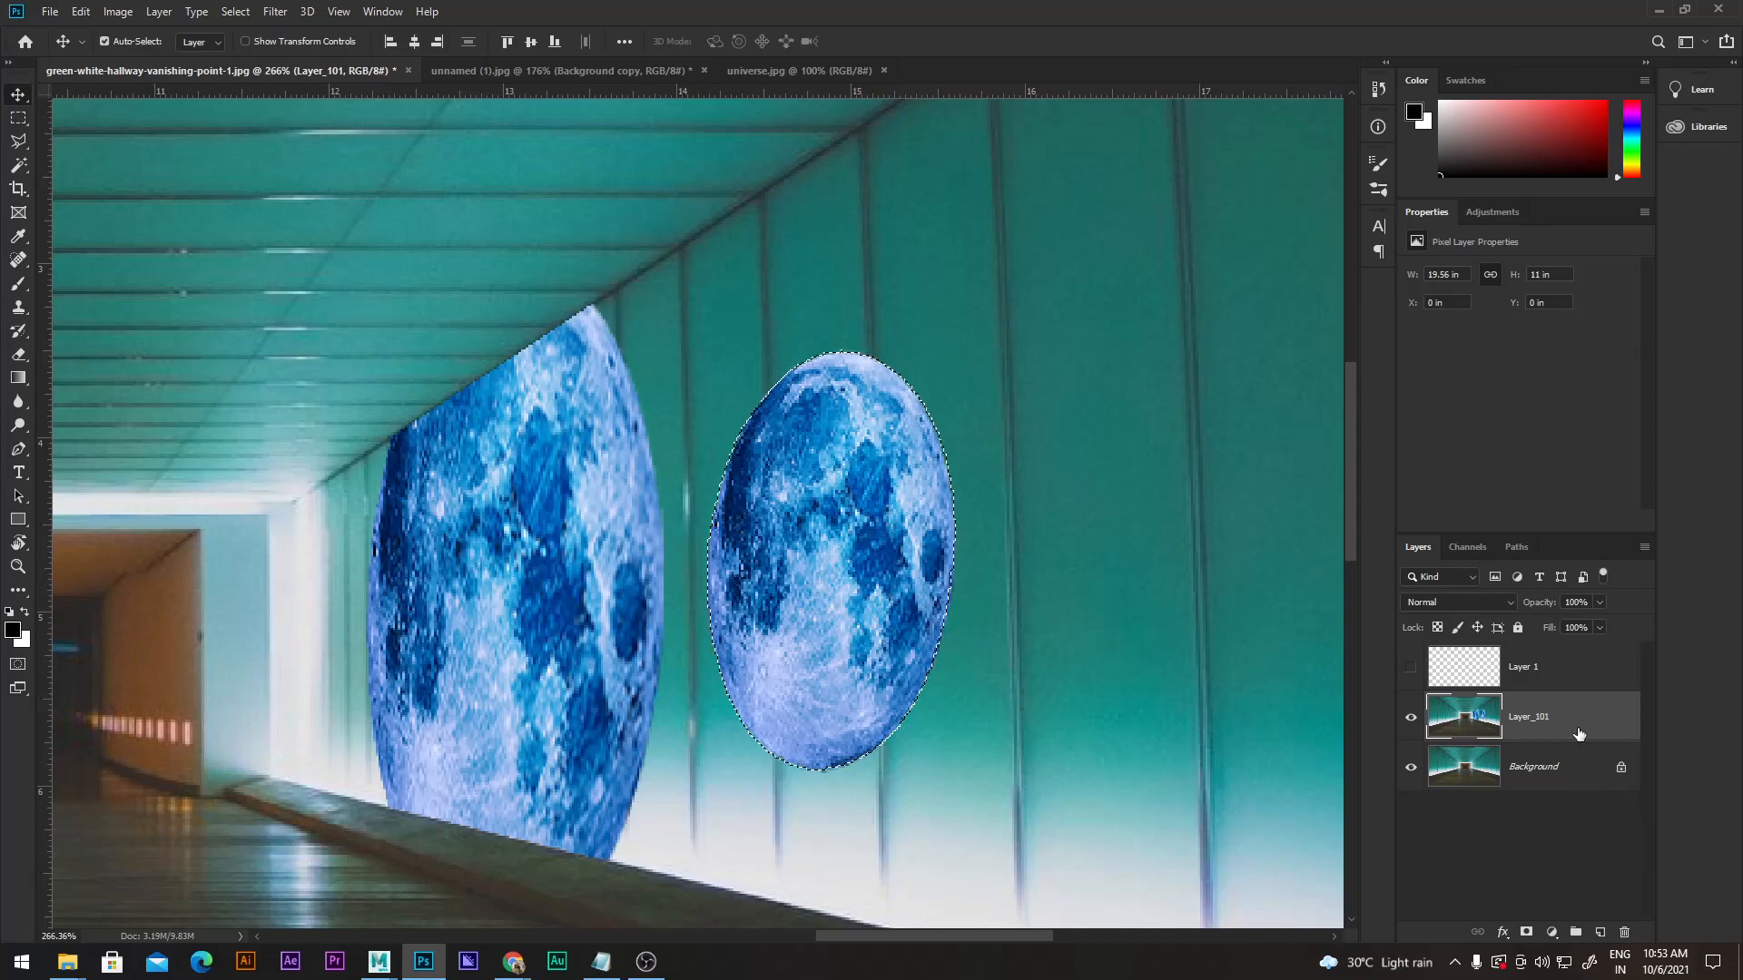
key(ctrl)
key(ctrl+j)
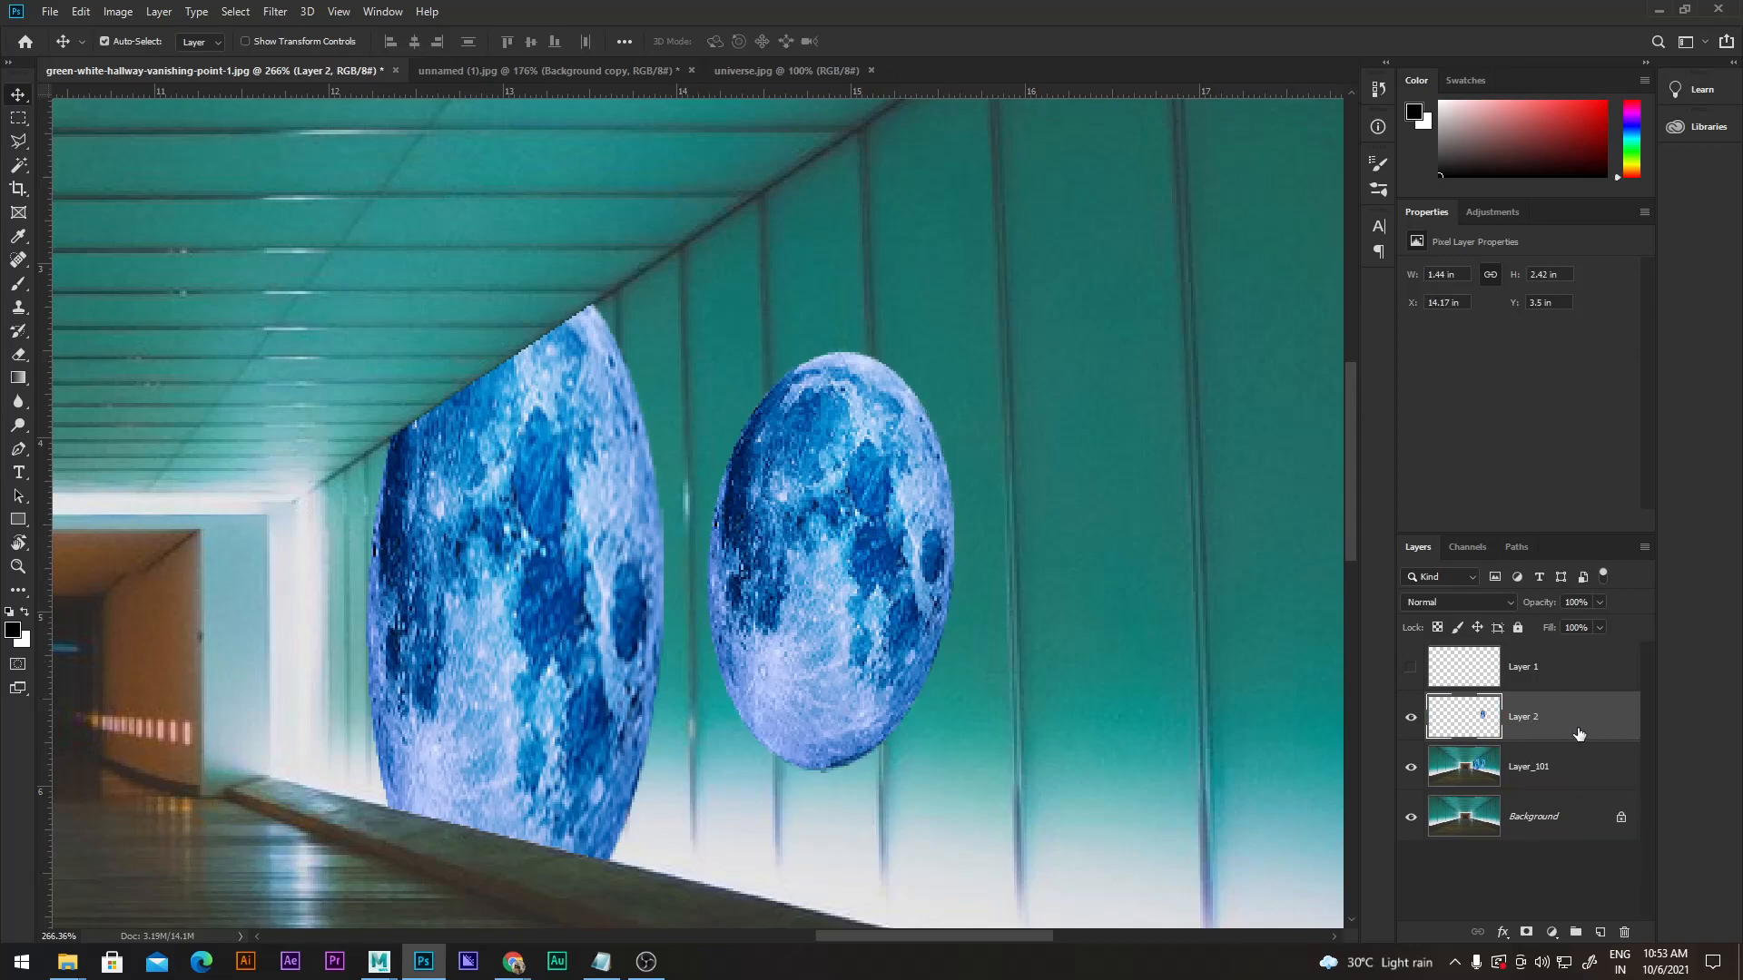
Temporarily hide Layer_101 and the Background to inspect the isolated moon cutout, restoring both layers' visibility.
click(1412, 768)
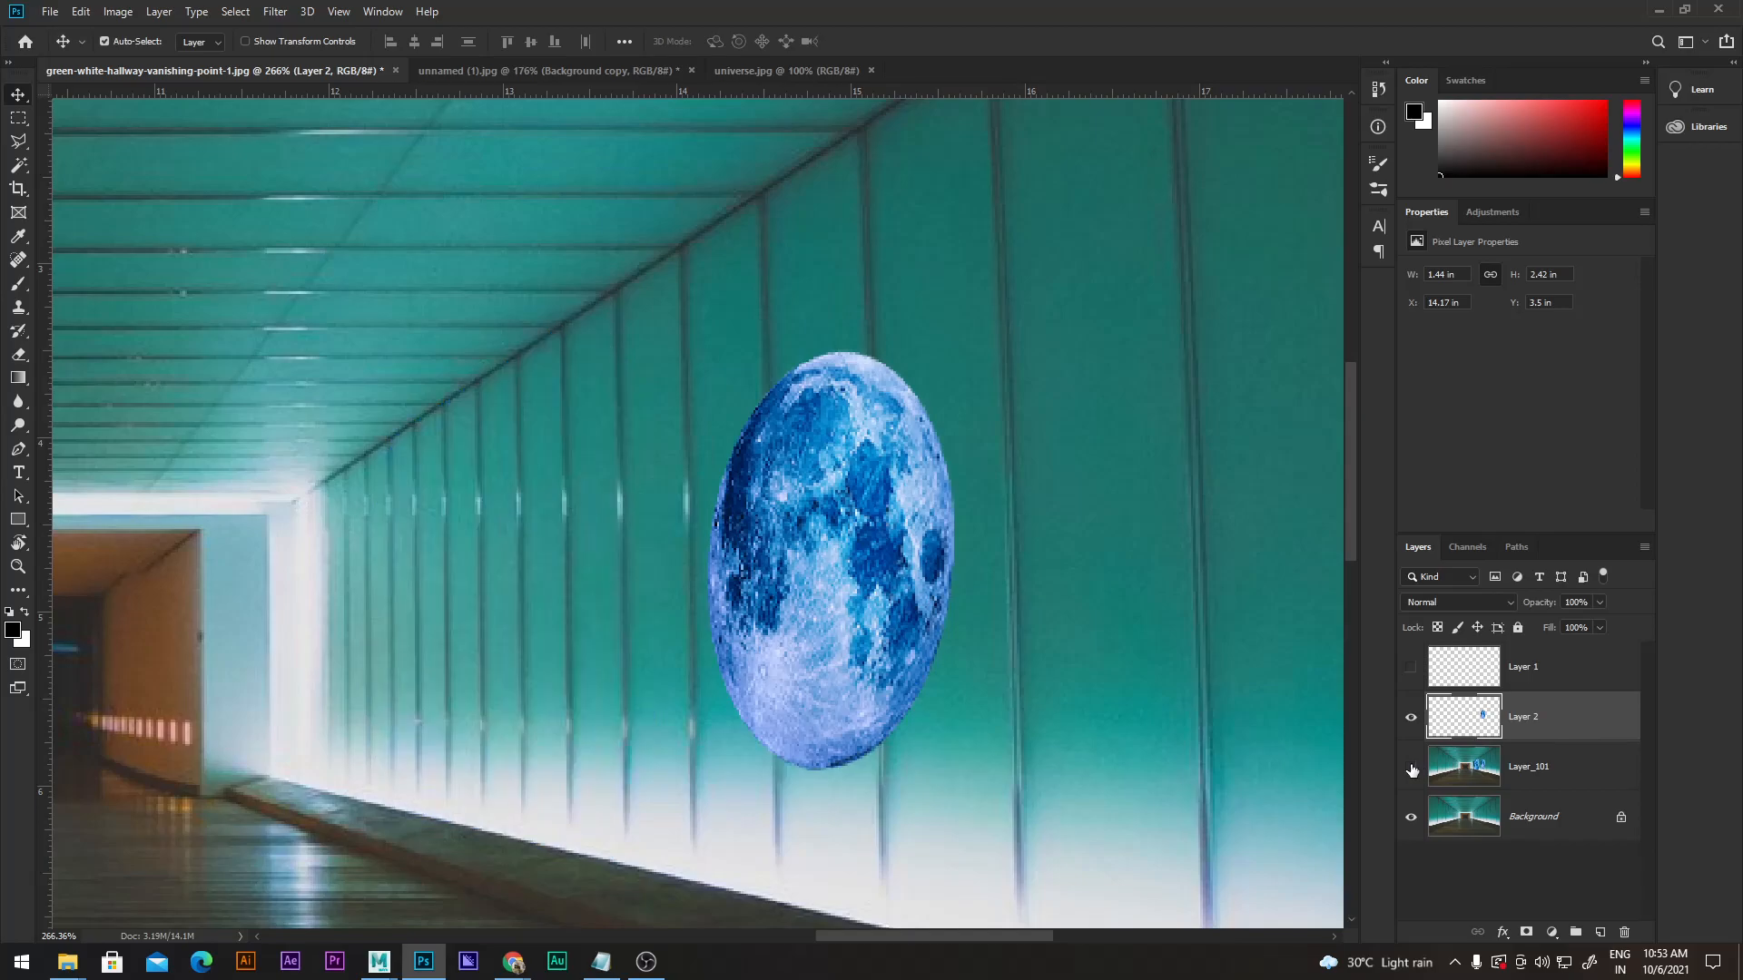
click(1411, 817)
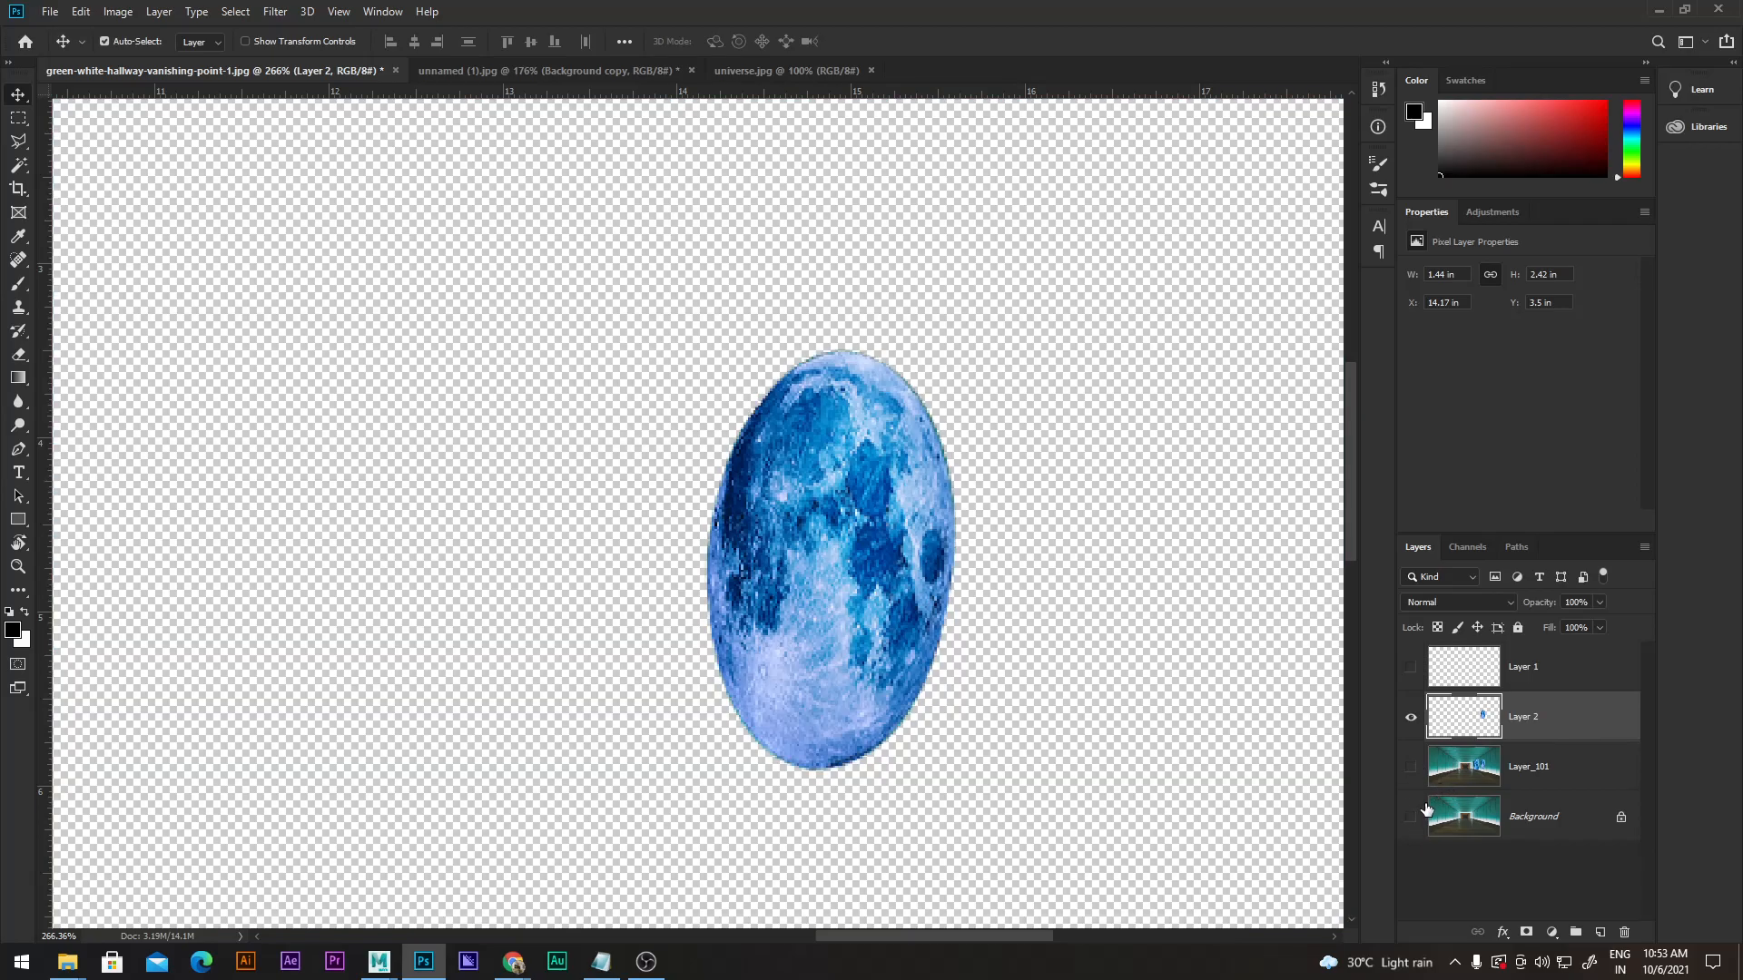
click(1411, 817)
click(1411, 767)
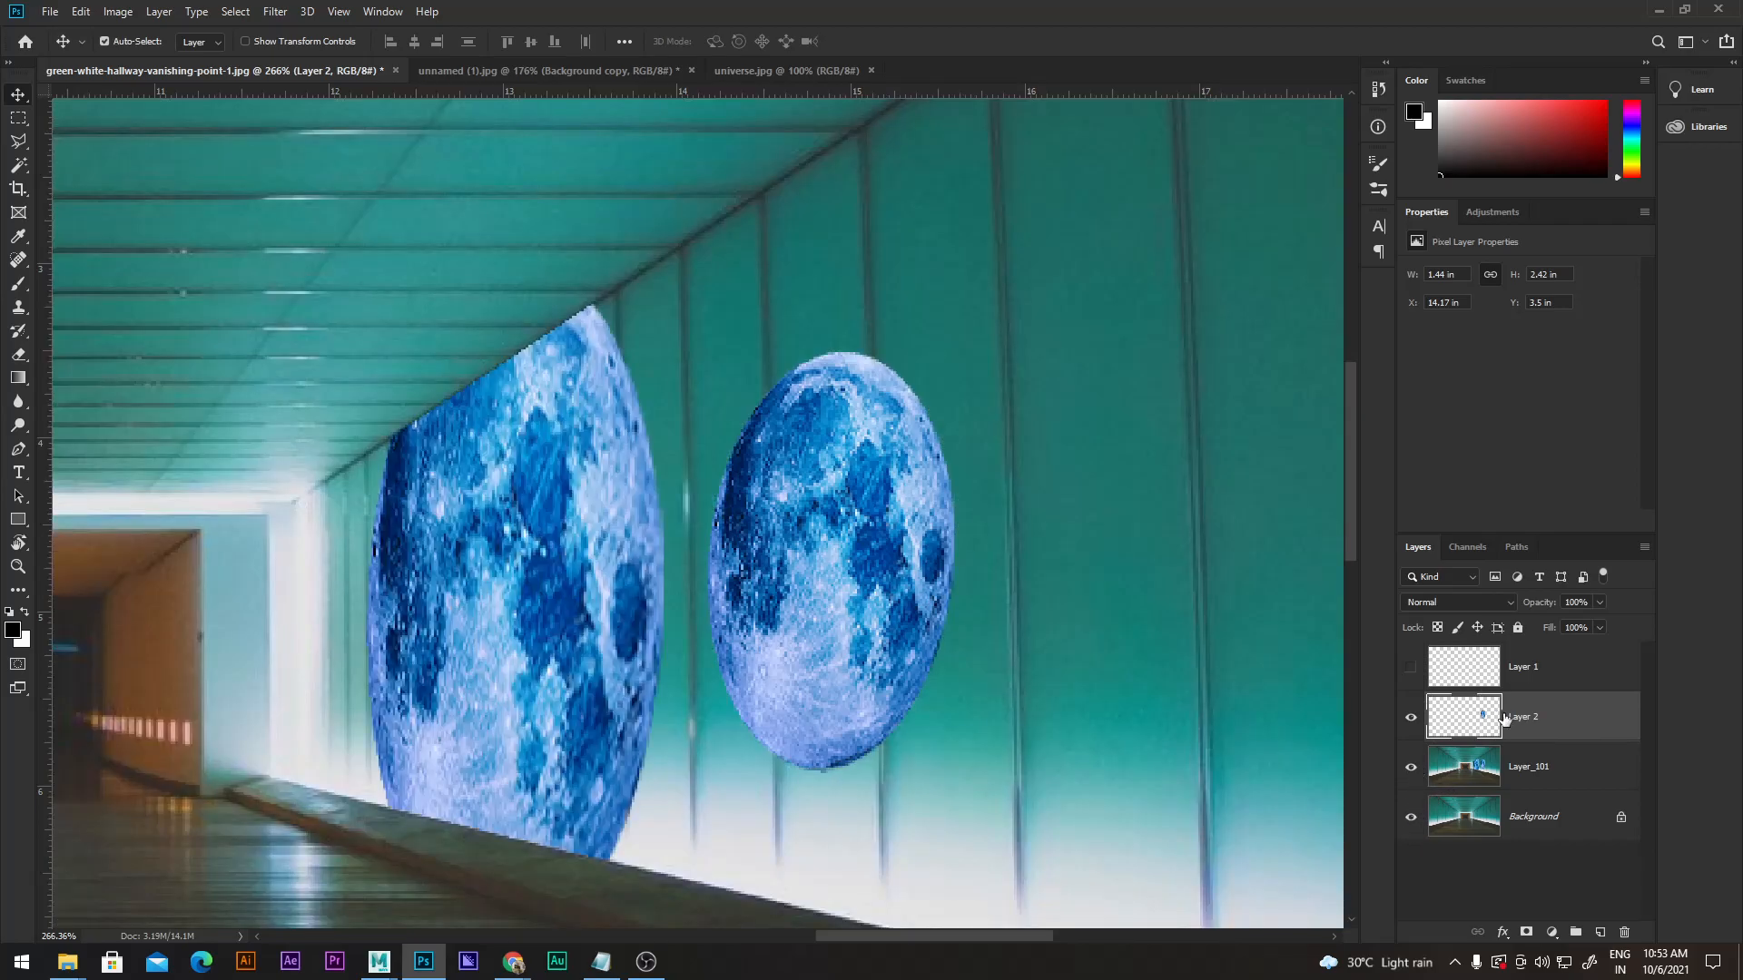
Hide Layer_101 and set the cutout moon layer's blend mode to Saturation after trying Exclusion.
click(1503, 602)
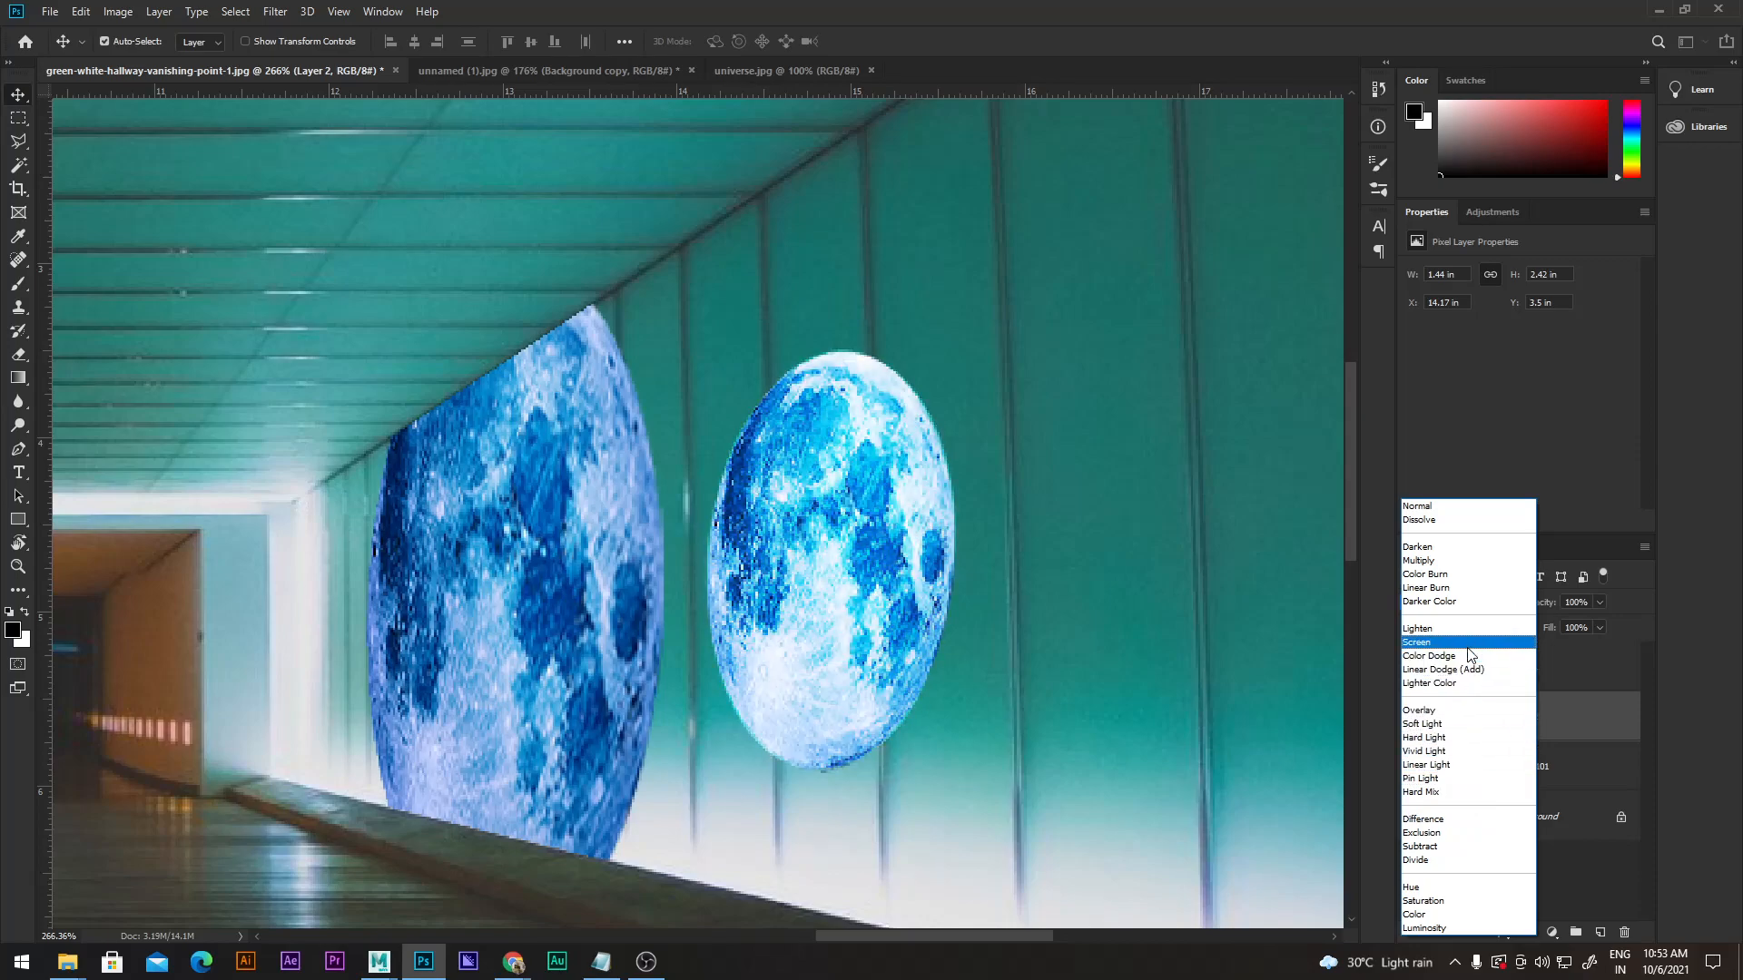
click(1456, 836)
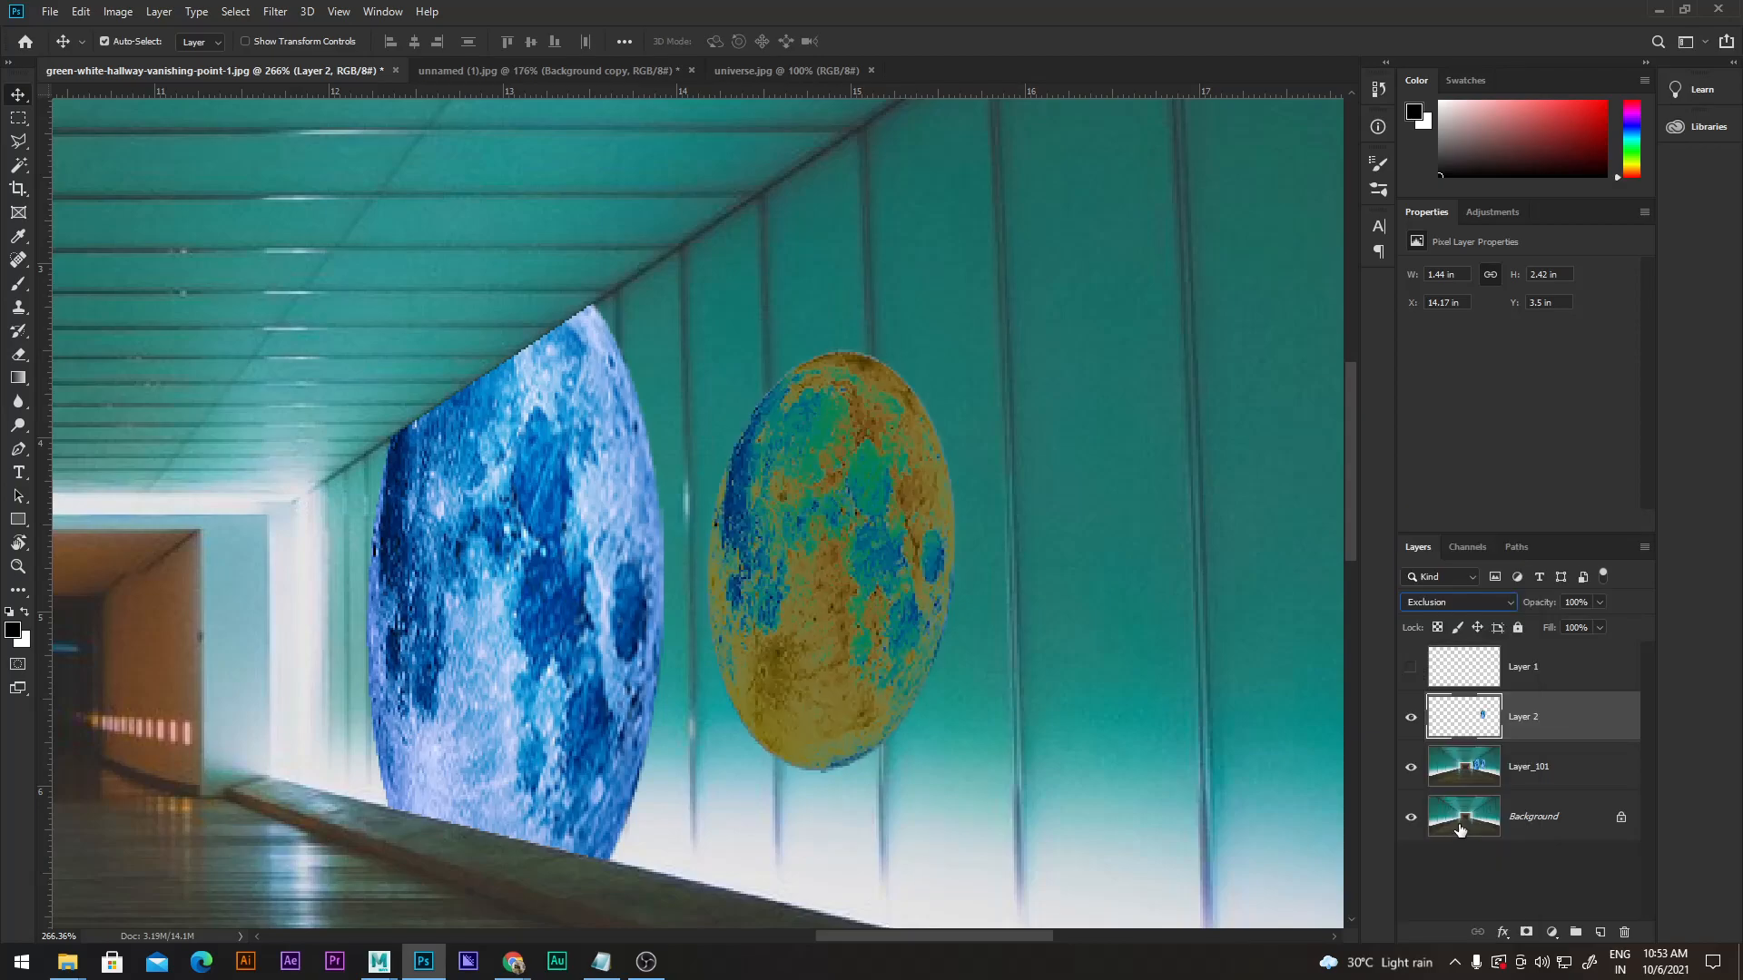
click(1412, 768)
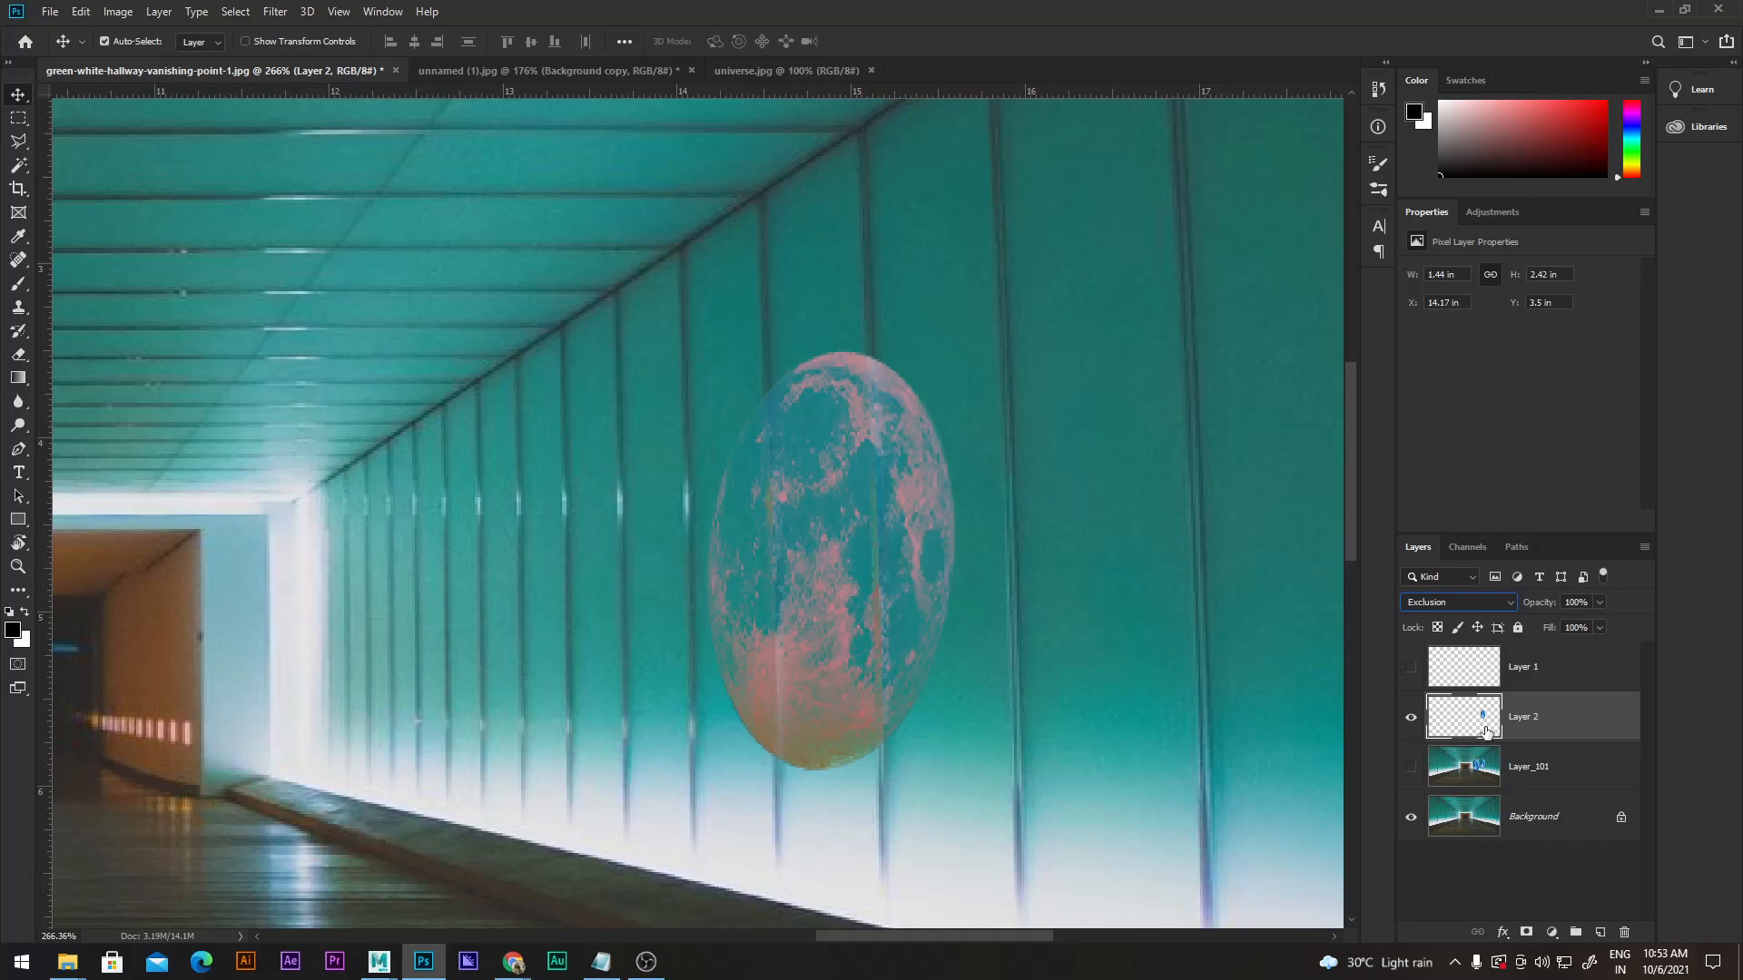
click(1472, 595)
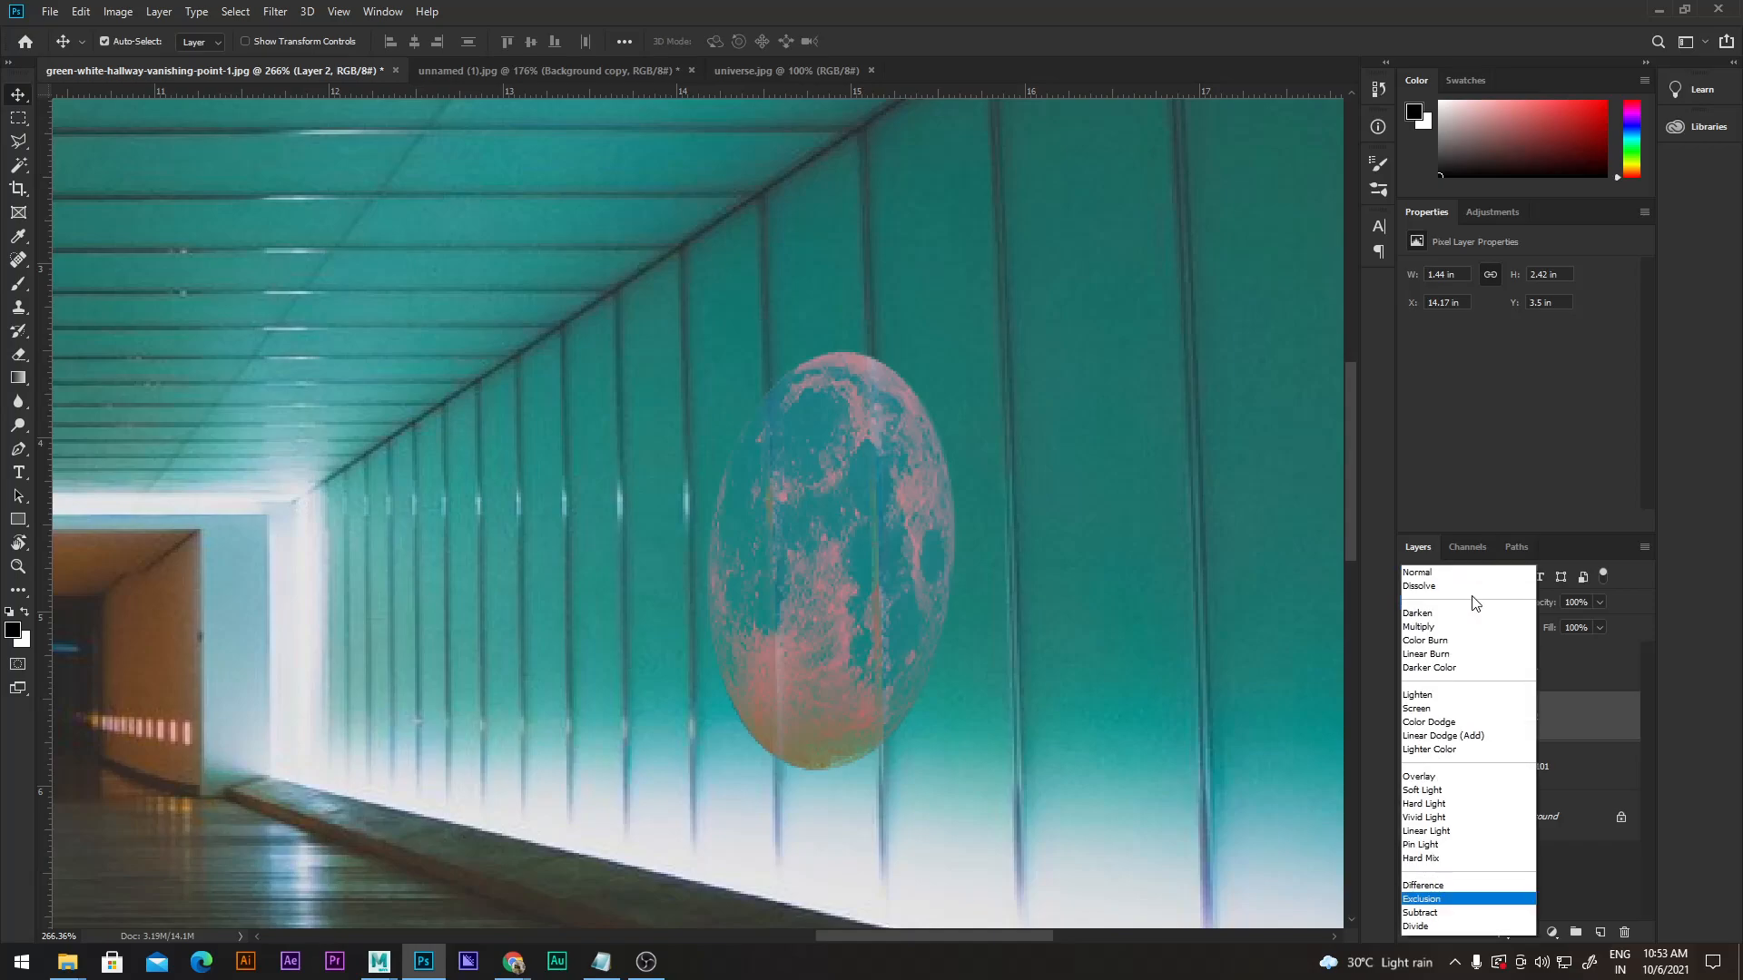
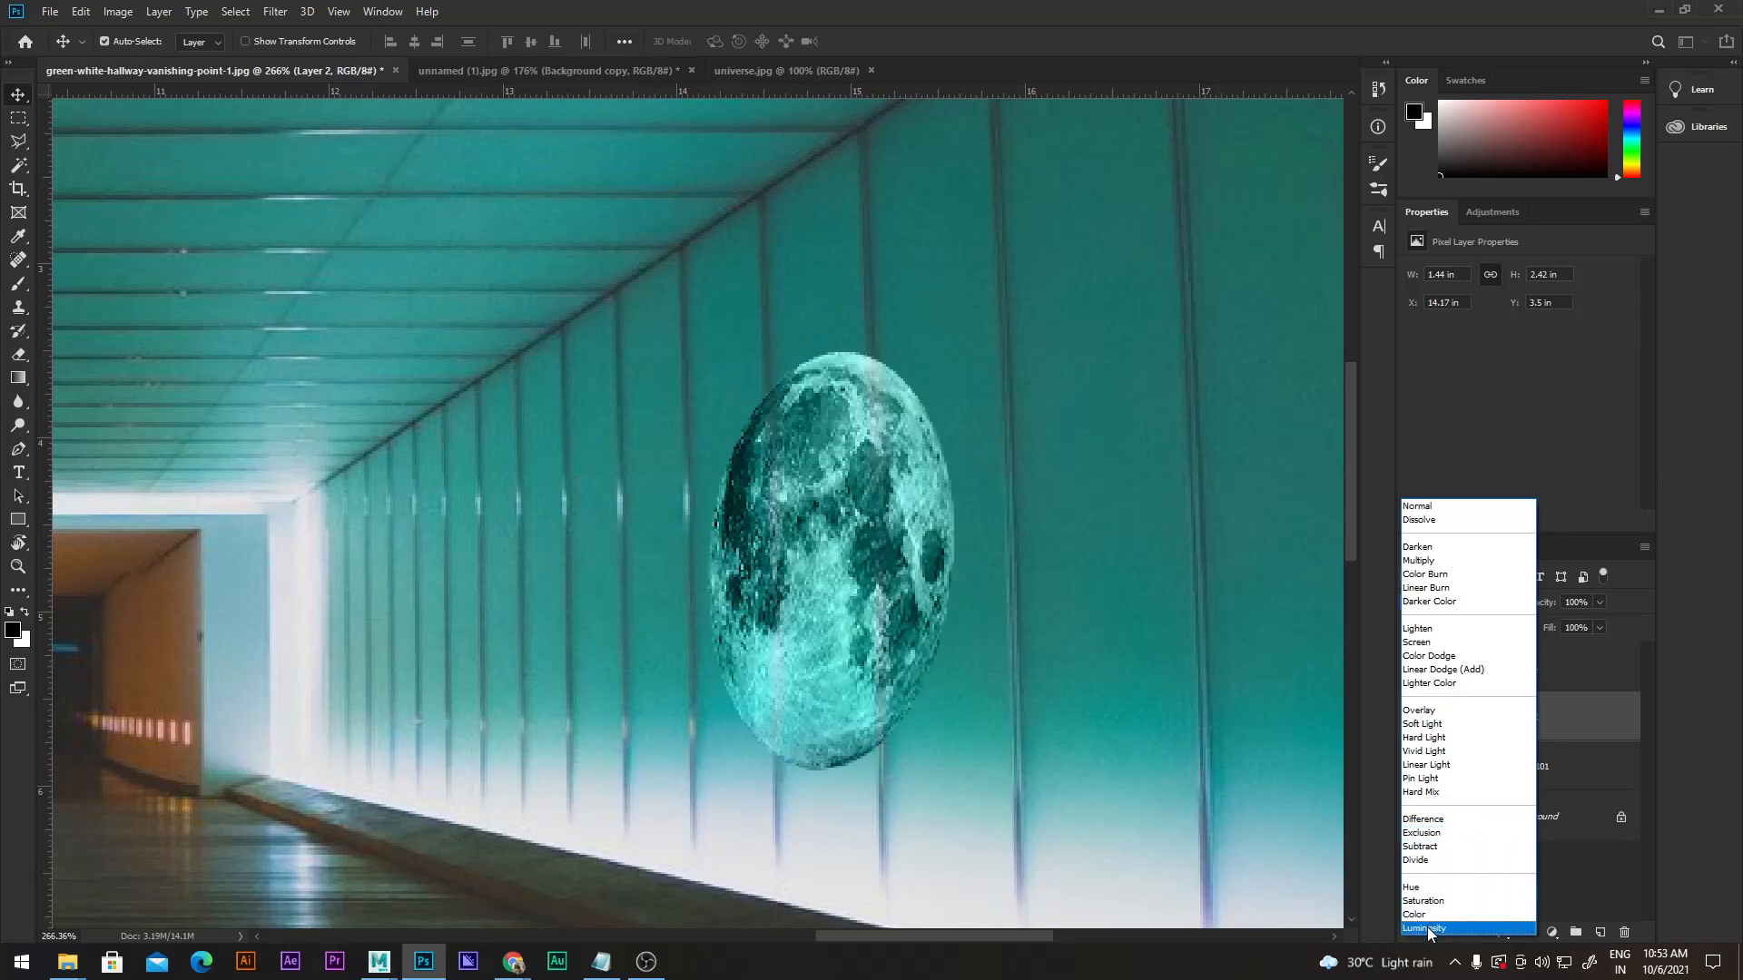
click(1431, 901)
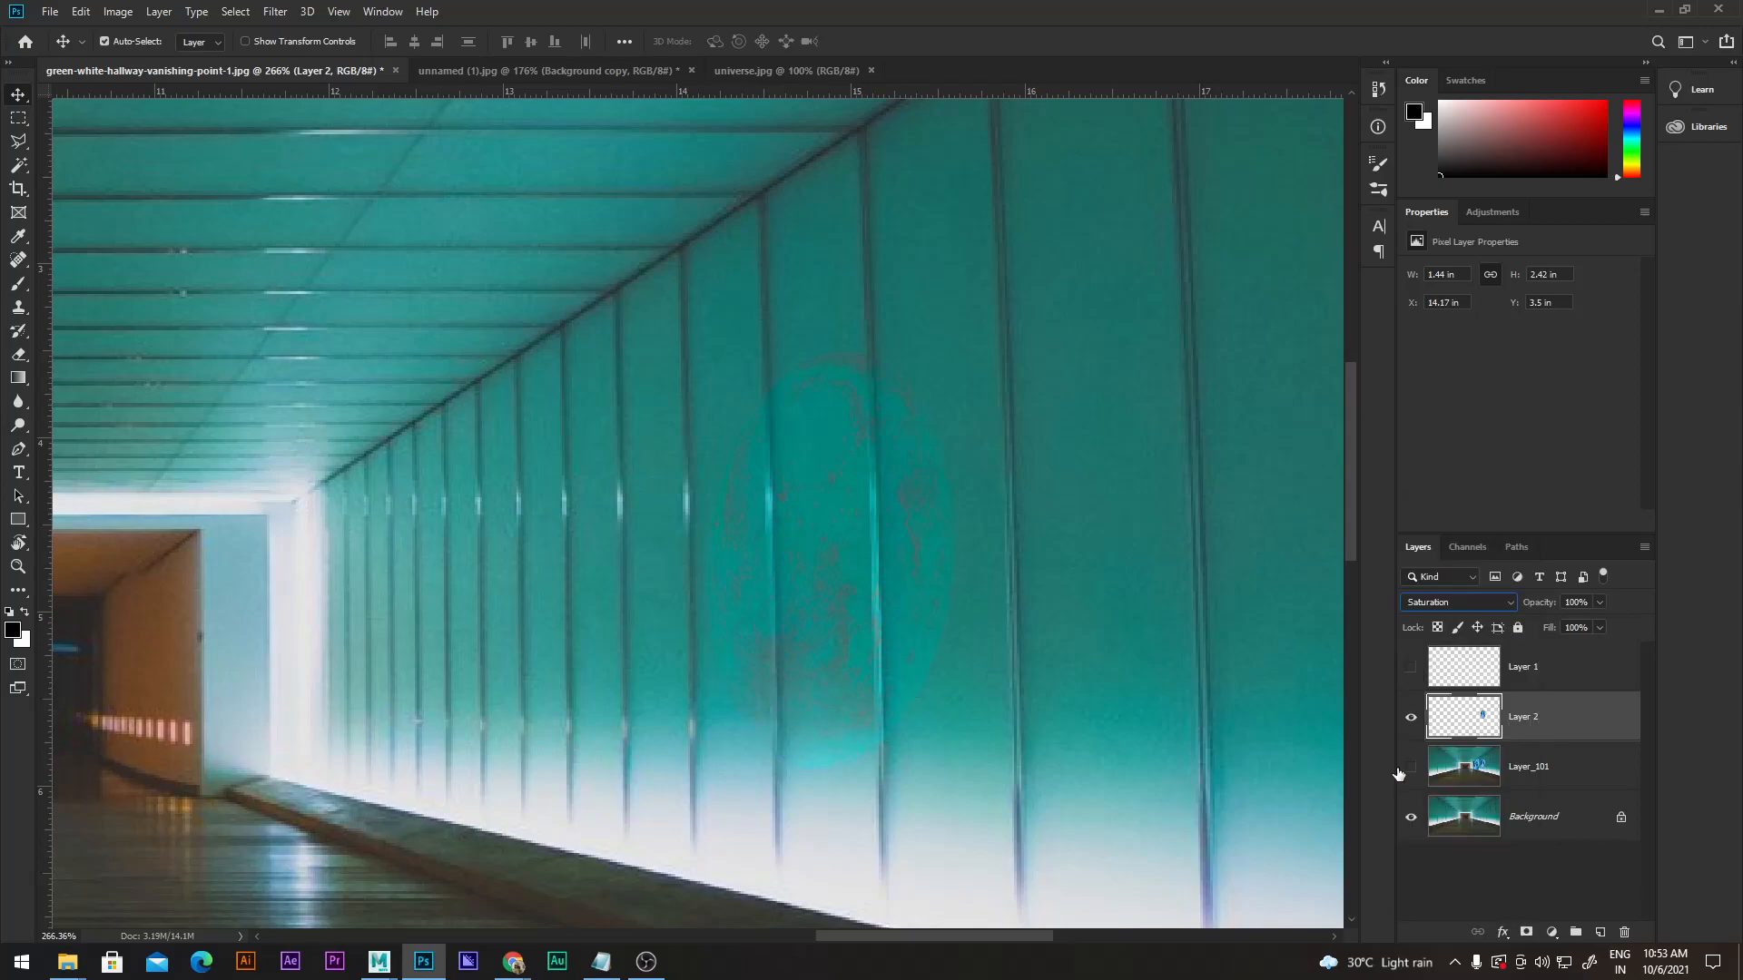
Duplicate Layer 2 and give the copy the Lighter Color blend mode at 71% opacity.
scroll(970, 466, down, 3)
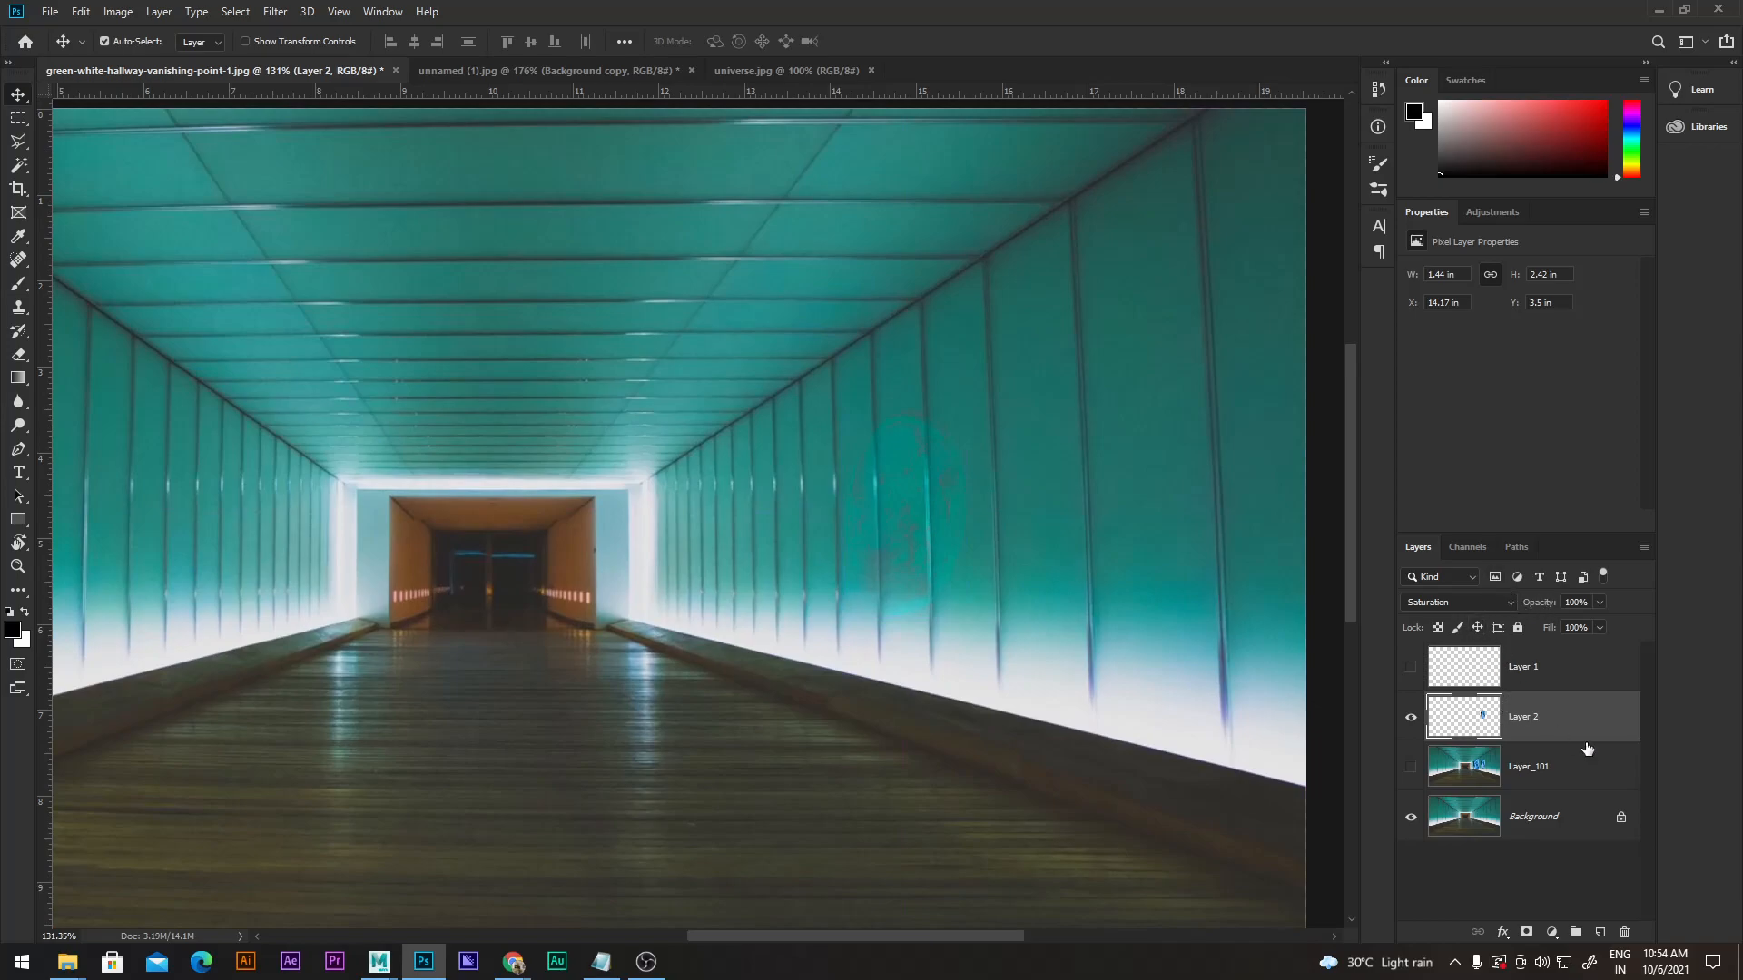
key(ctrl+j)
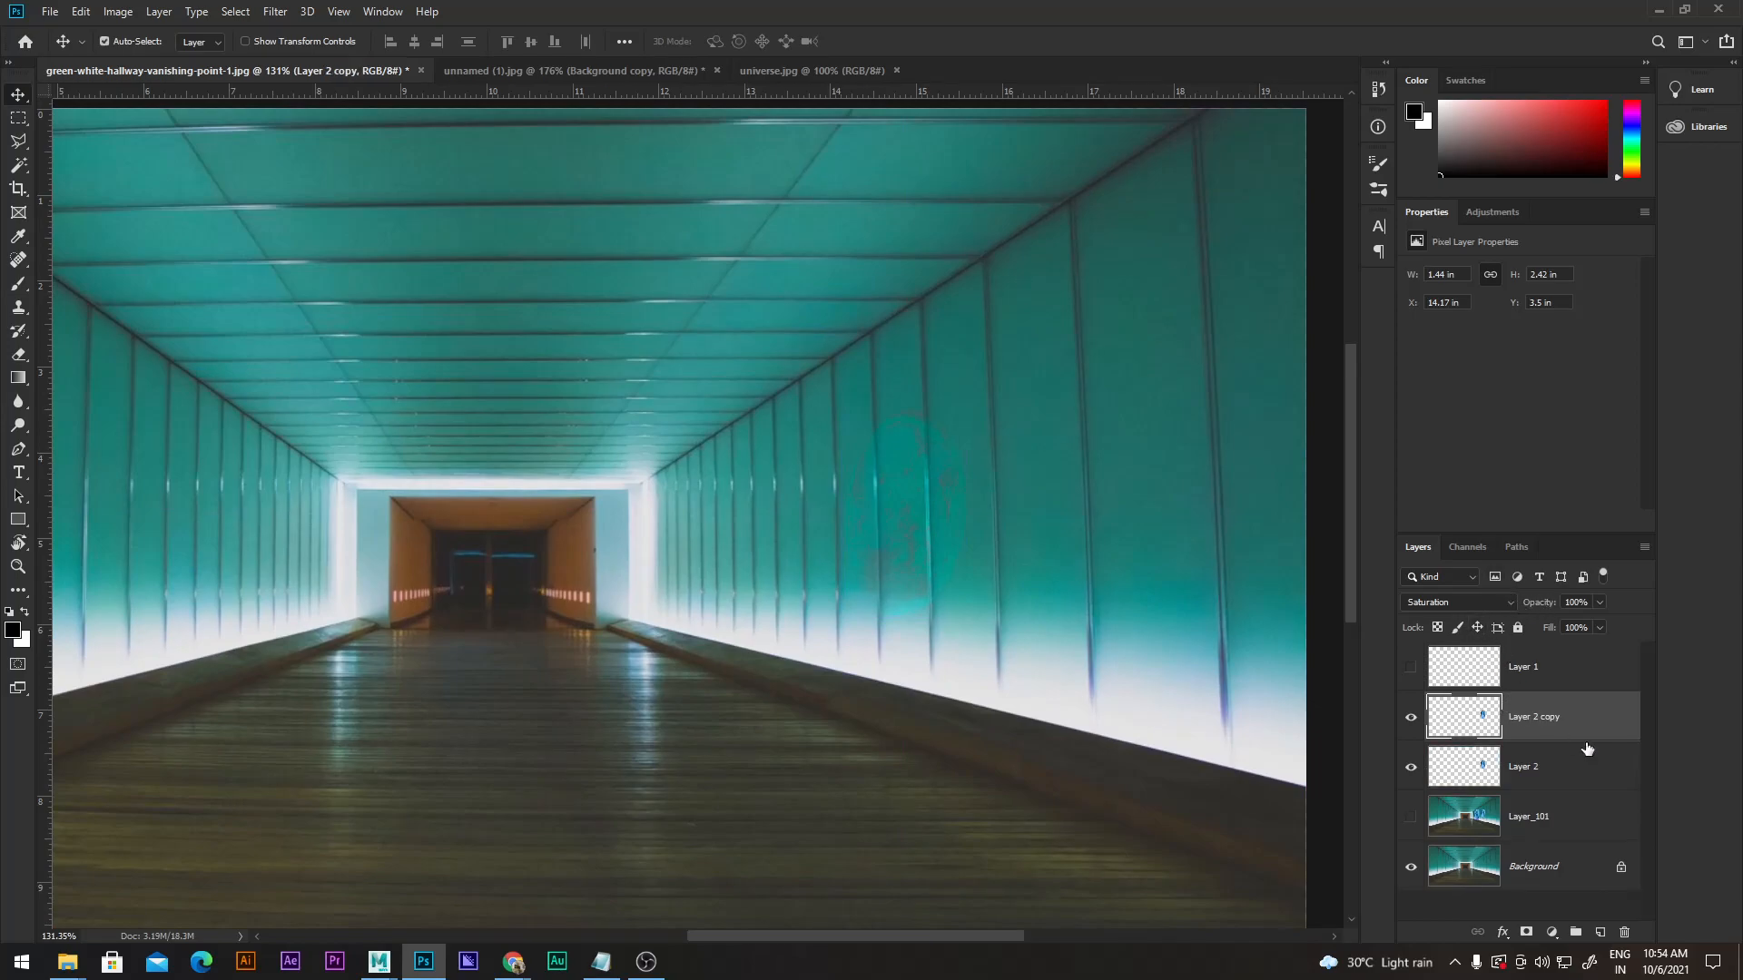
click(1477, 606)
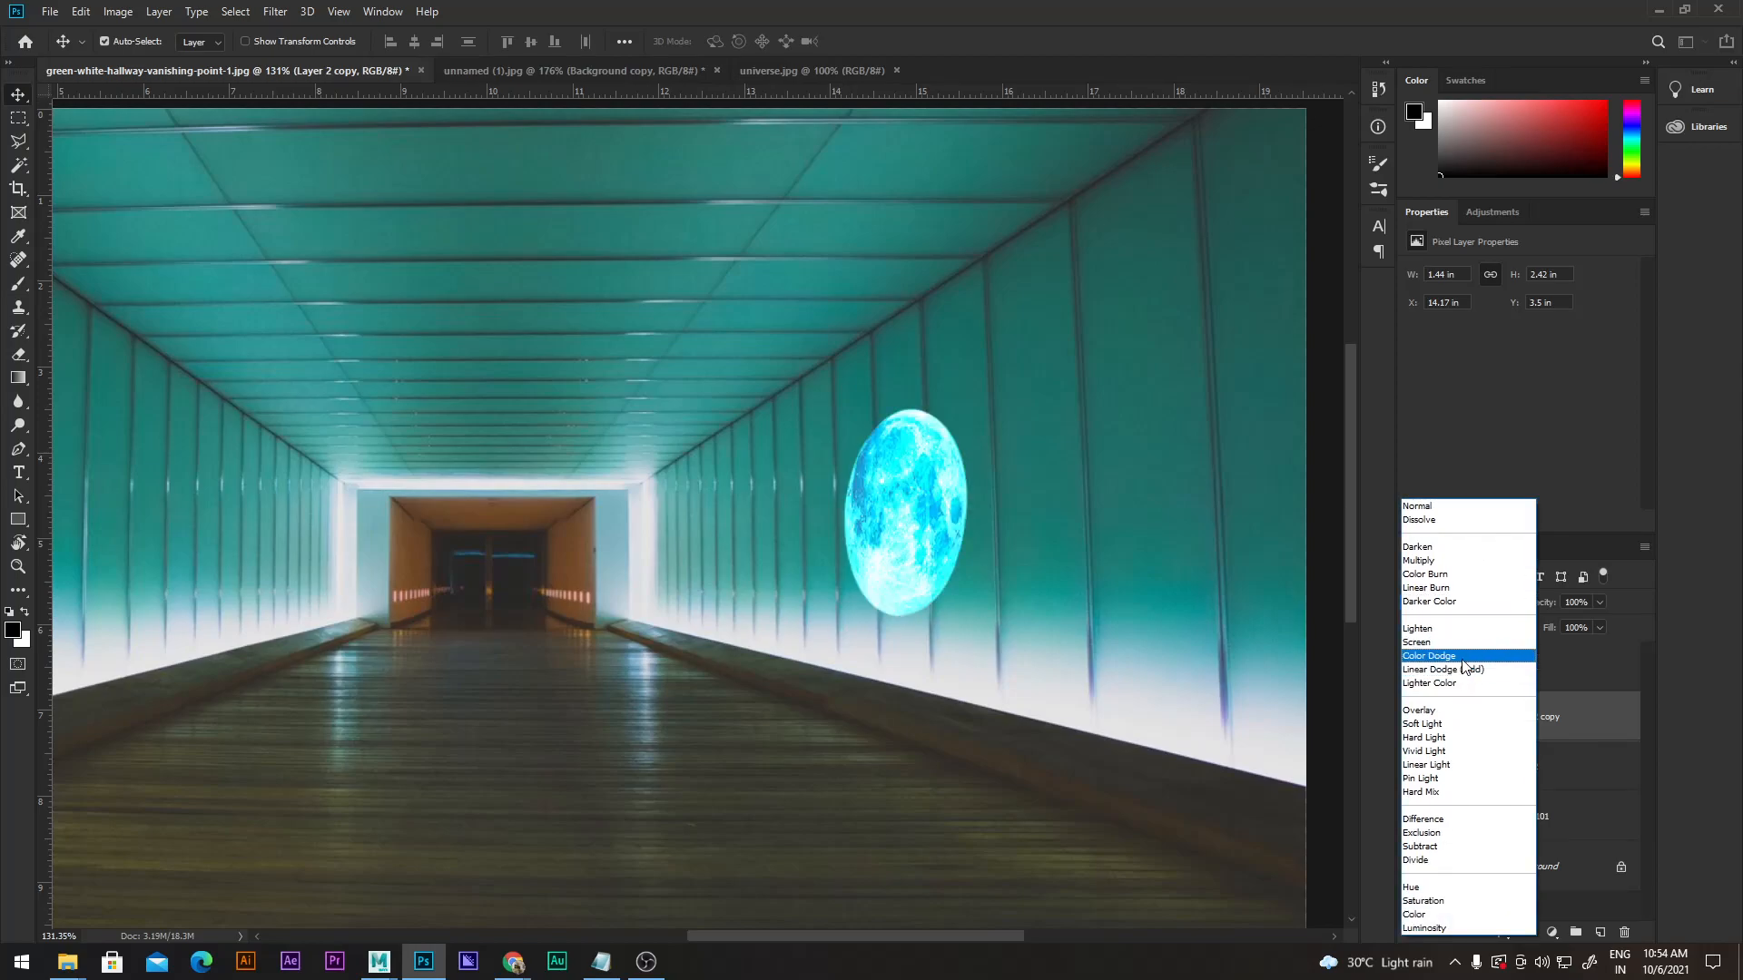
click(1463, 682)
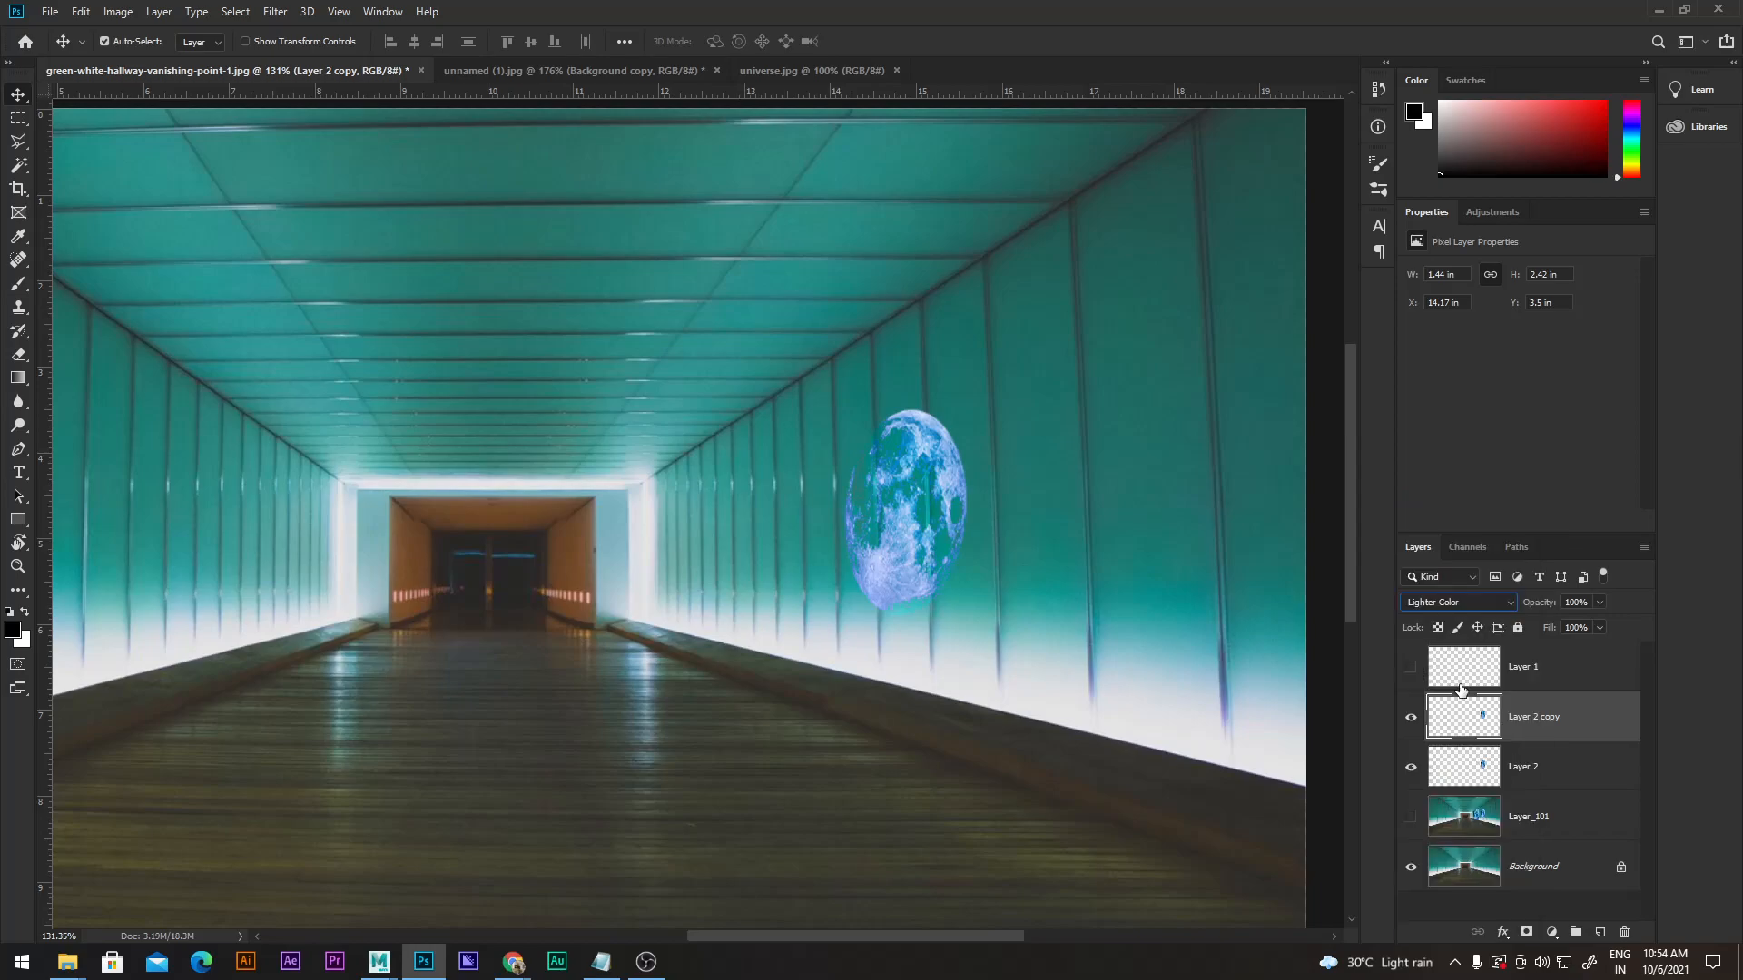
drag(1540, 608, 1514, 610)
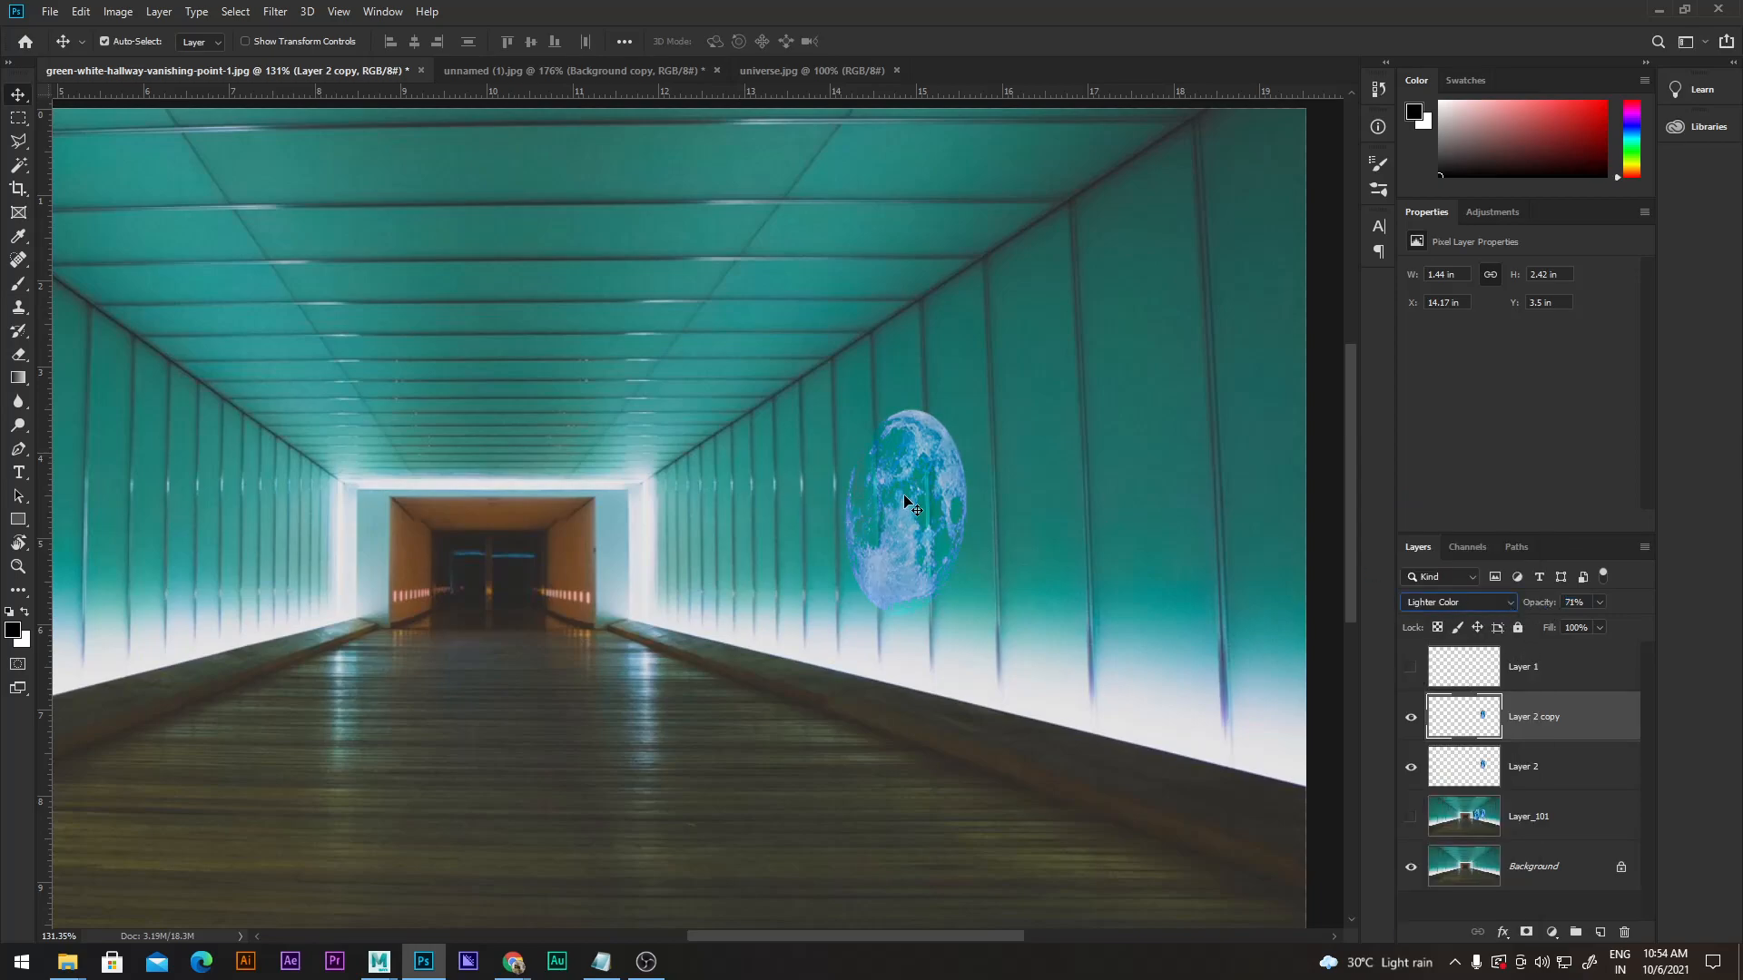
Select Layer 2 and Layer 2 copy and scale both moons up proportionally to about 155% on the hallway wall.
shift+click(1522, 782)
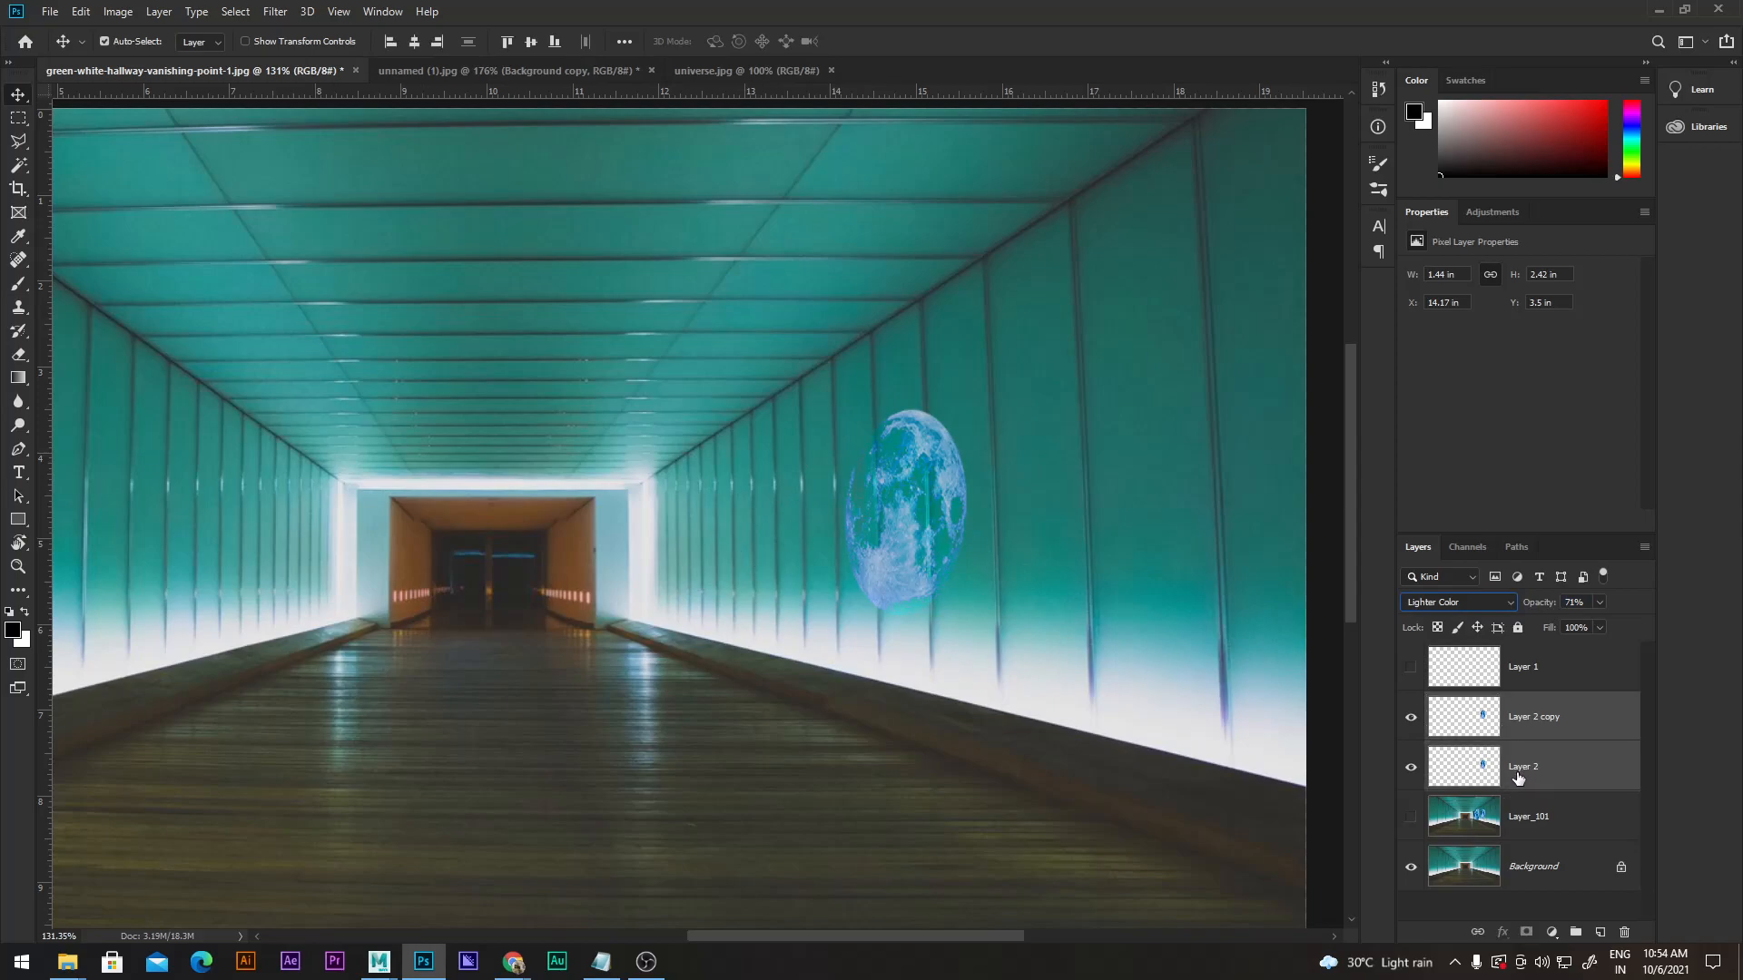
key(ctrl)
click(1544, 718)
shift+click(1539, 781)
key(ctrl+t)
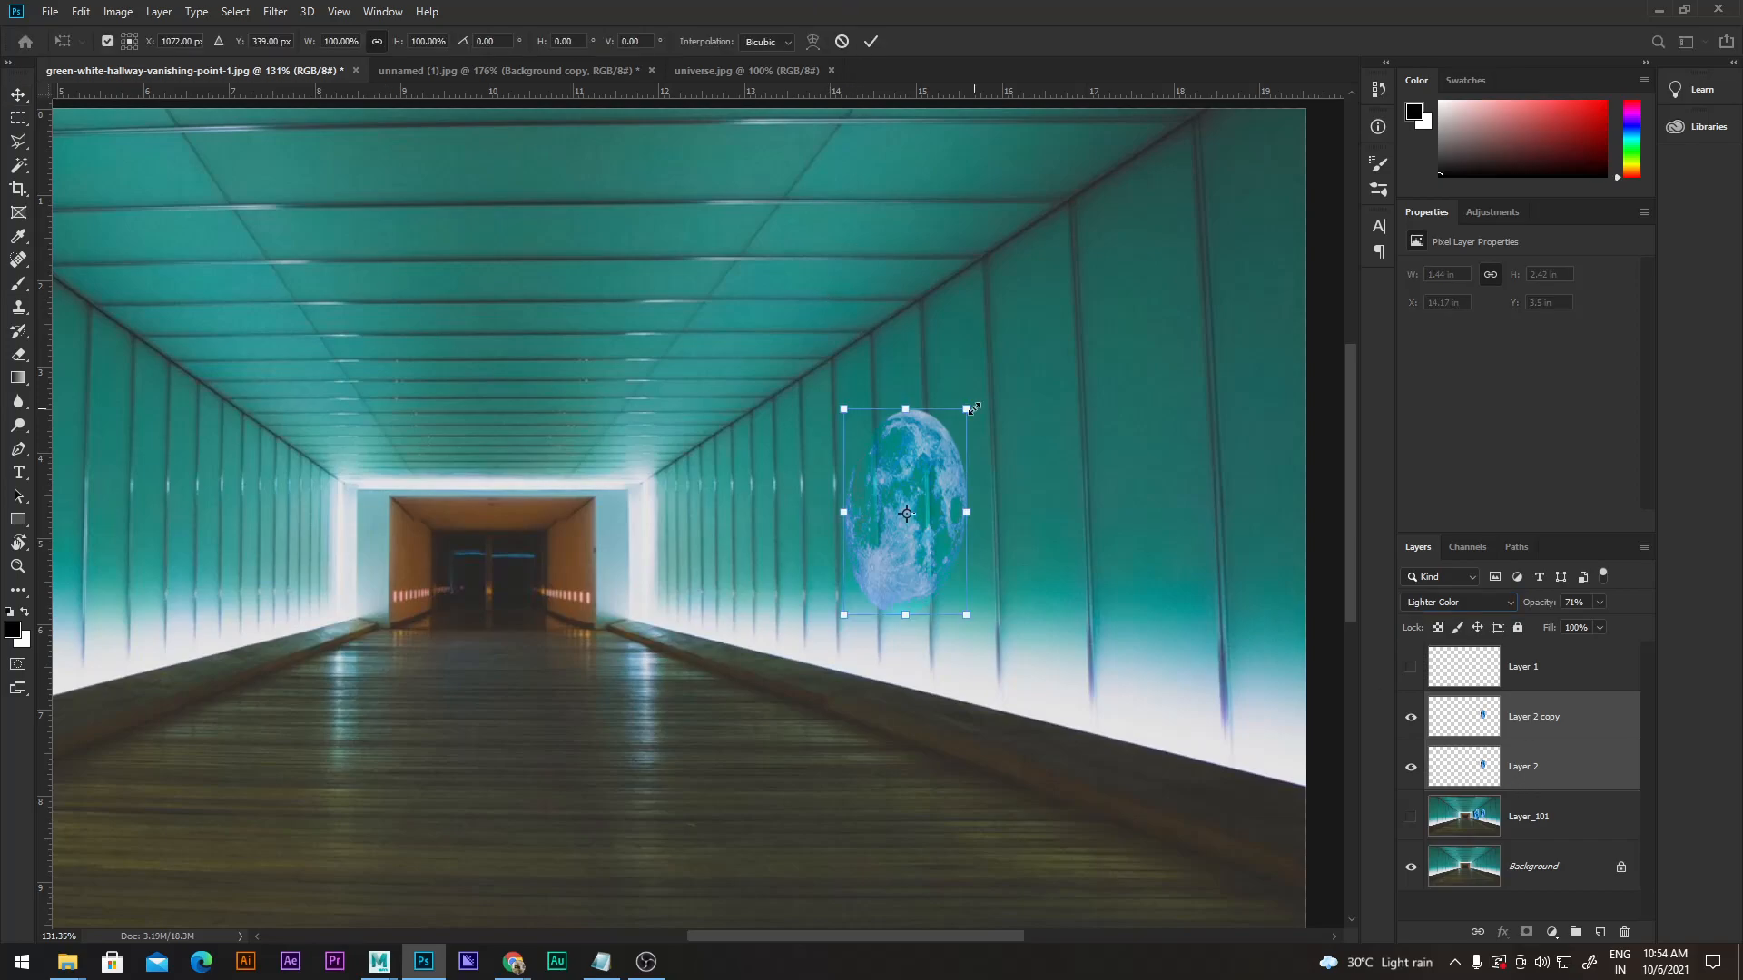
key(ctrl+minus)
key(ctrl+0)
drag(1093, 374, 1119, 332)
key(ctrl+z)
key(ctrl+z)
drag(1121, 333, 1116, 333)
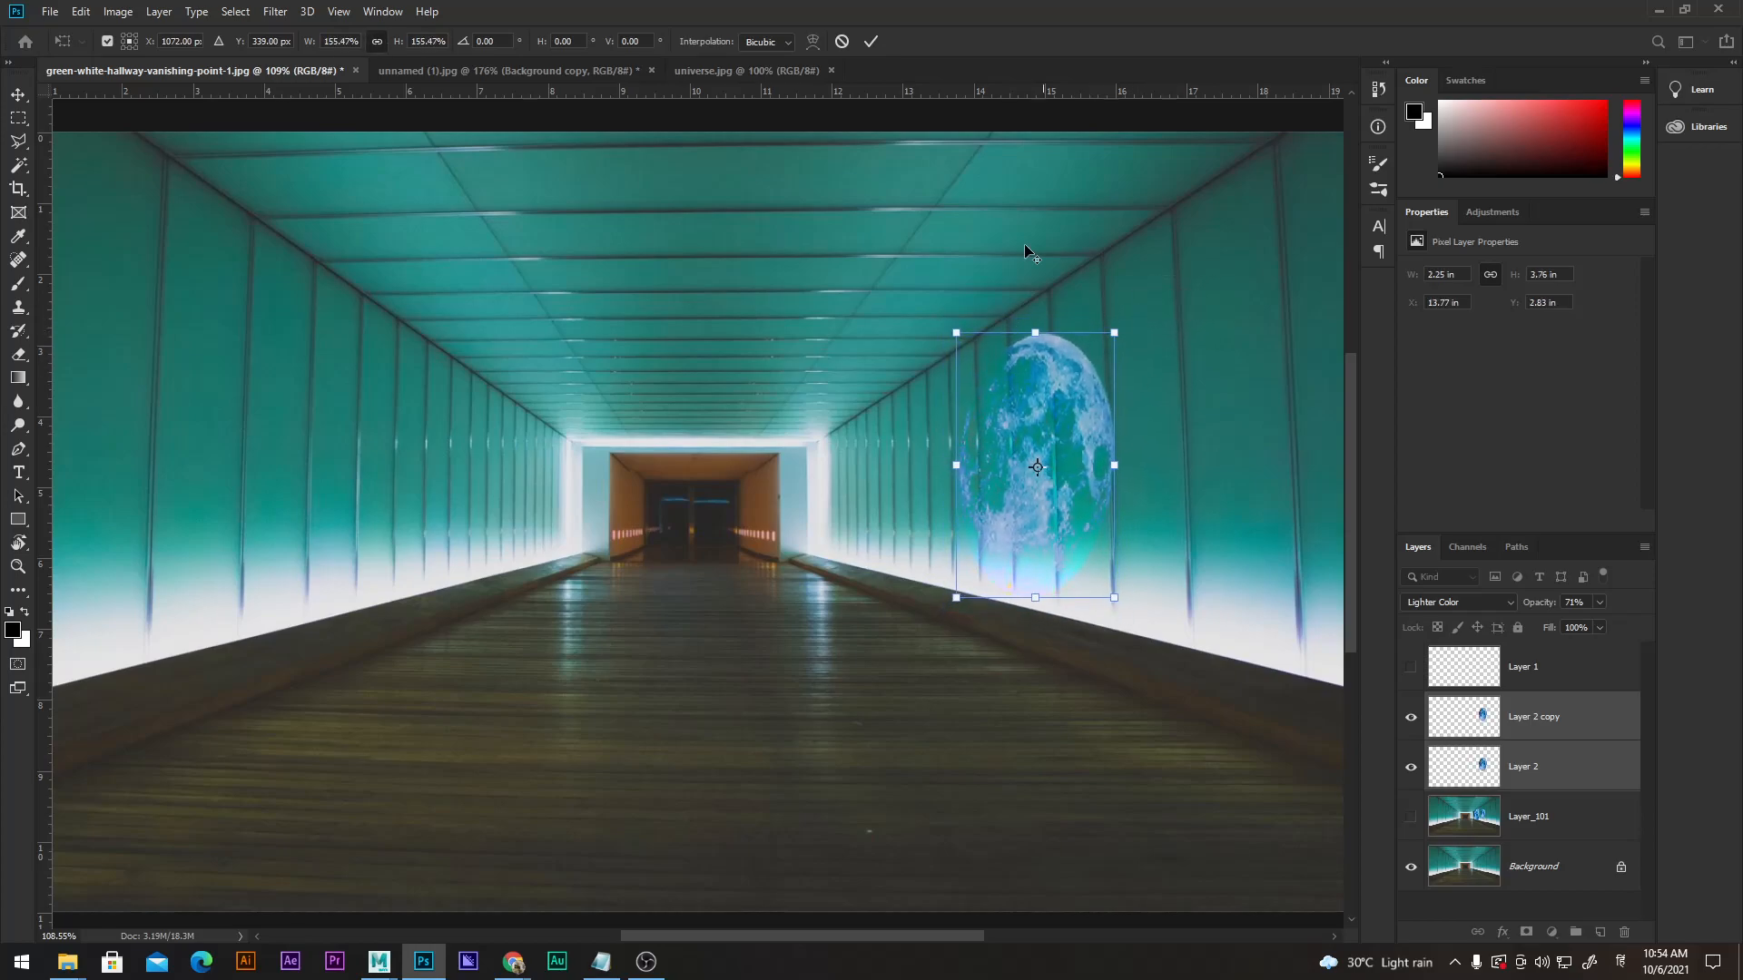
click(871, 42)
Set the opacity of Layer 2 copy to 100%.
scroll(1168, 483, up, 3)
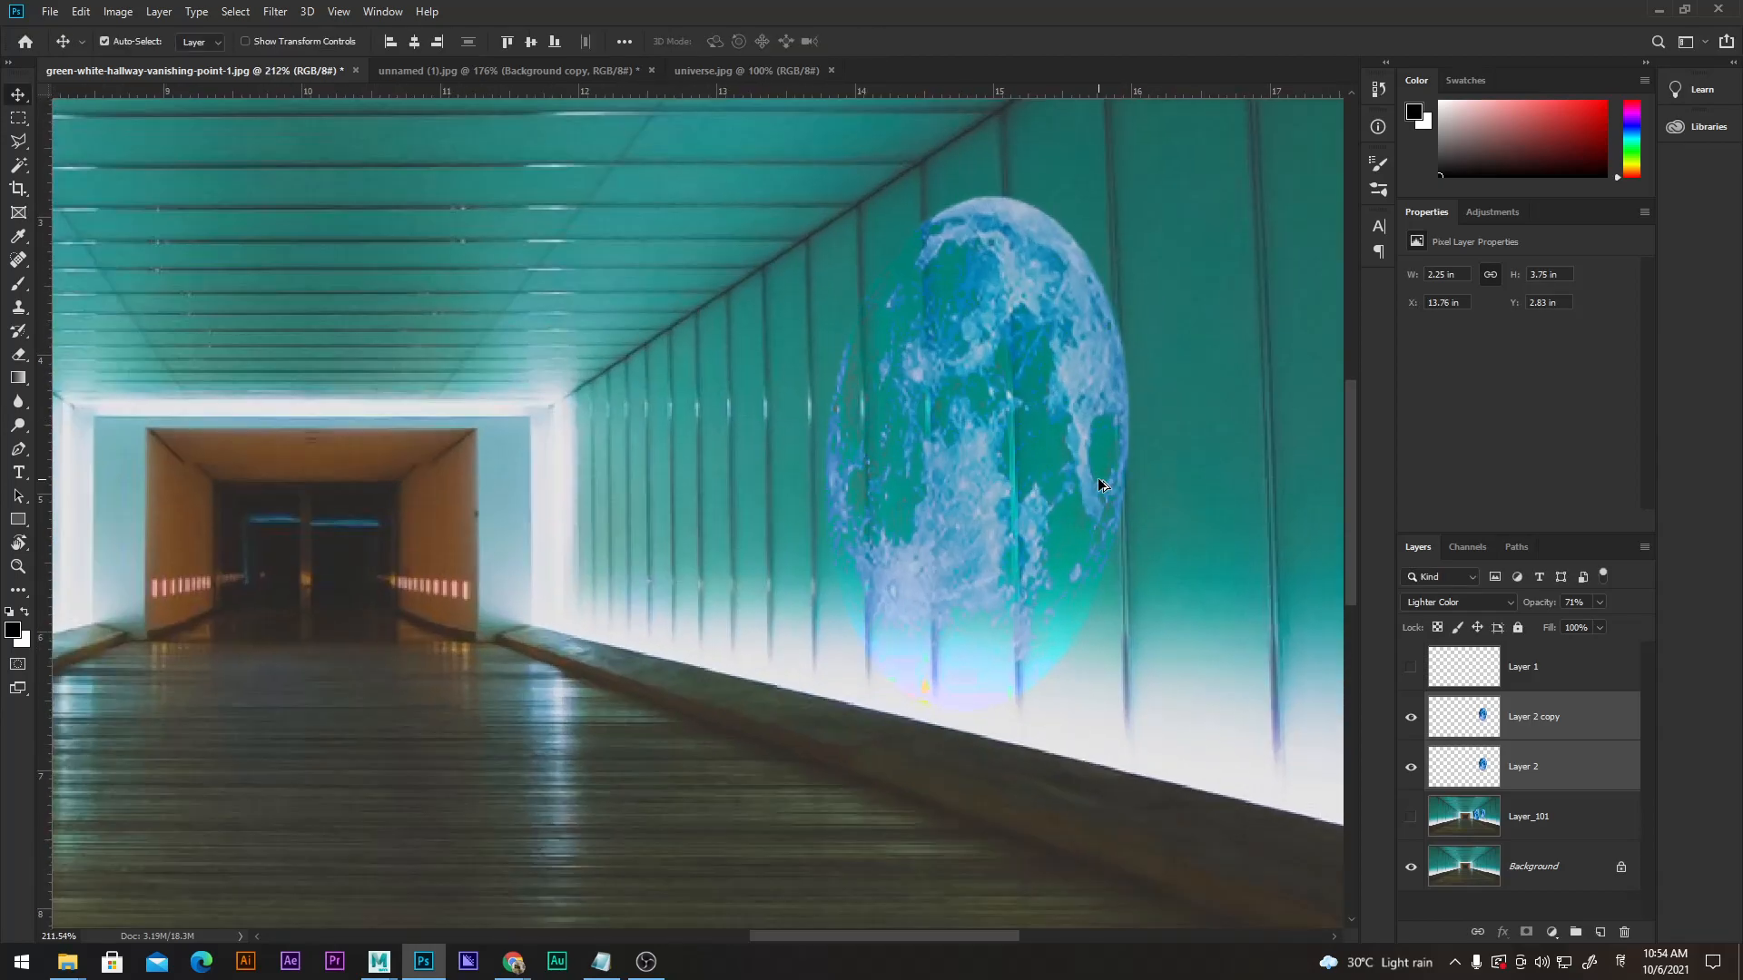
click(1514, 726)
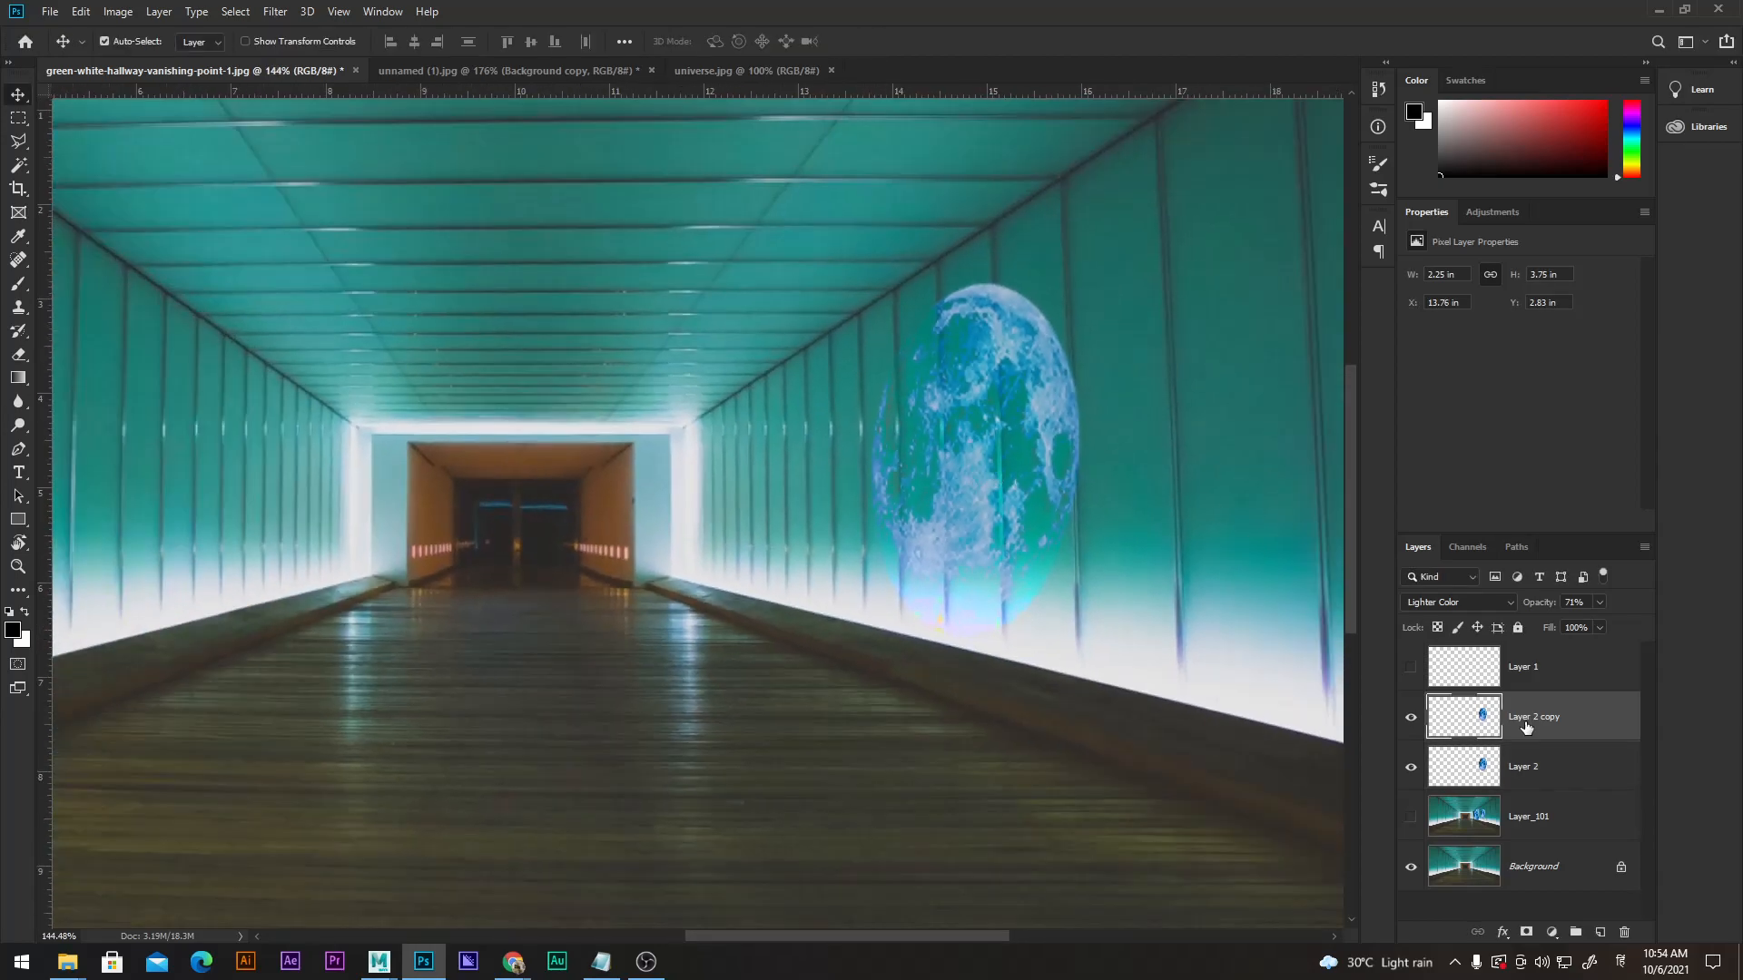
drag(1539, 605, 1738, 604)
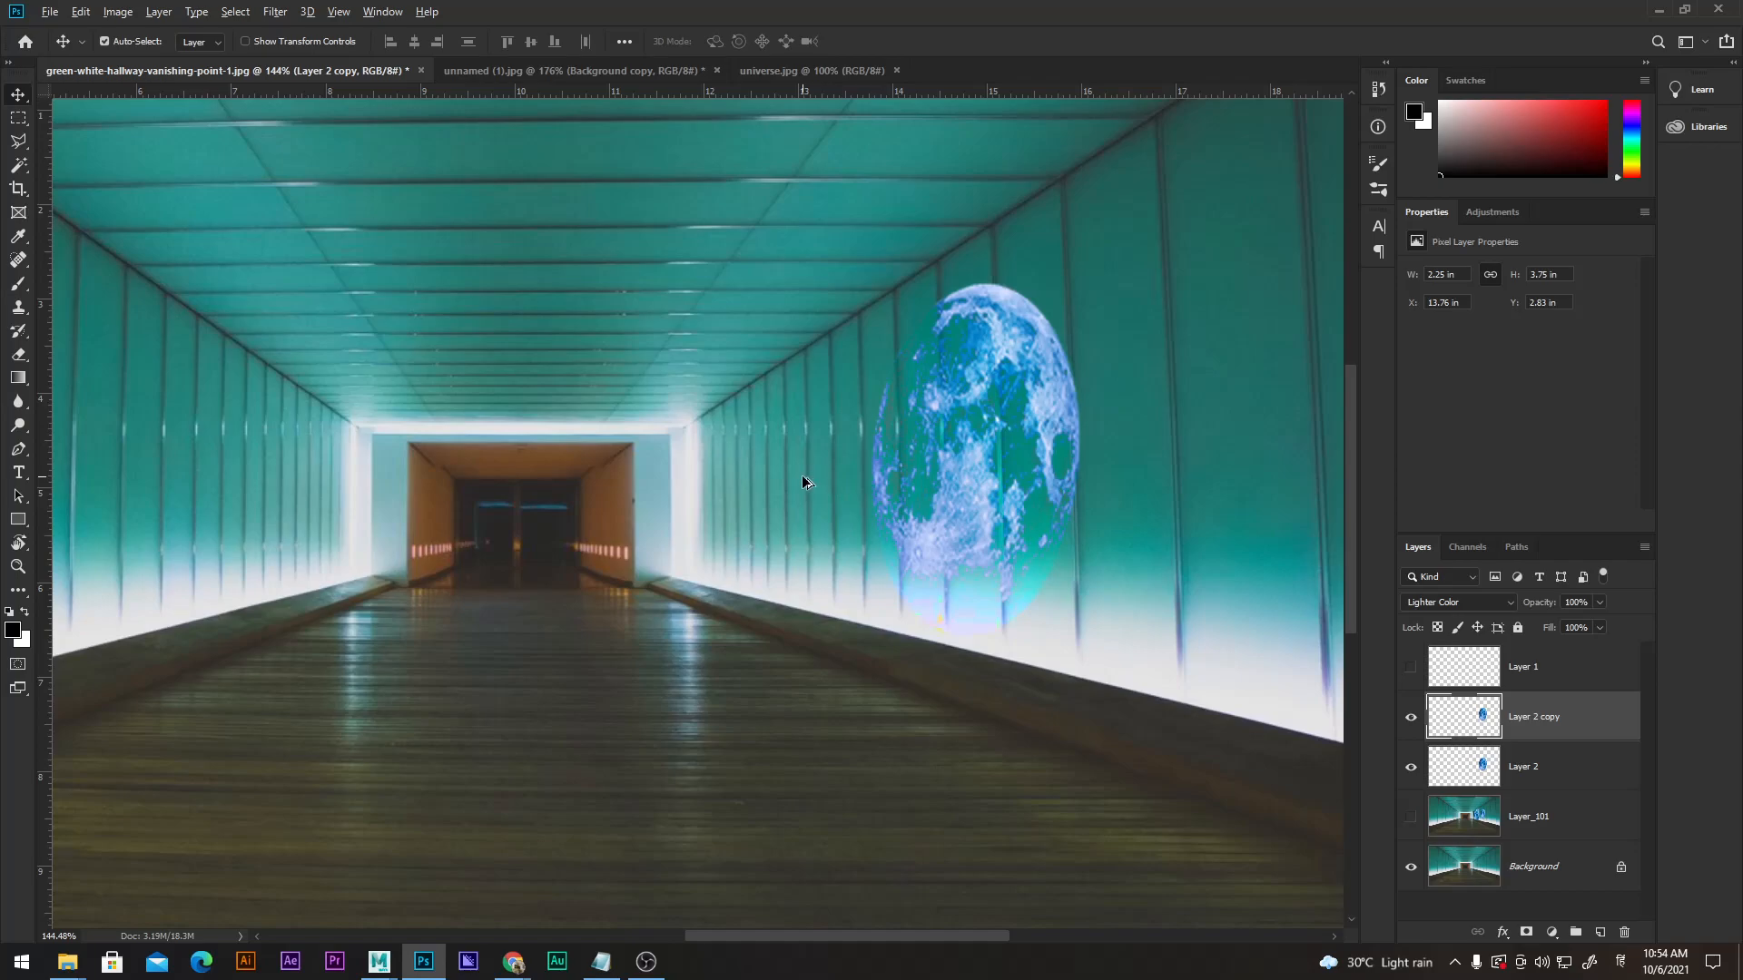
scroll(844, 479, down, 3)
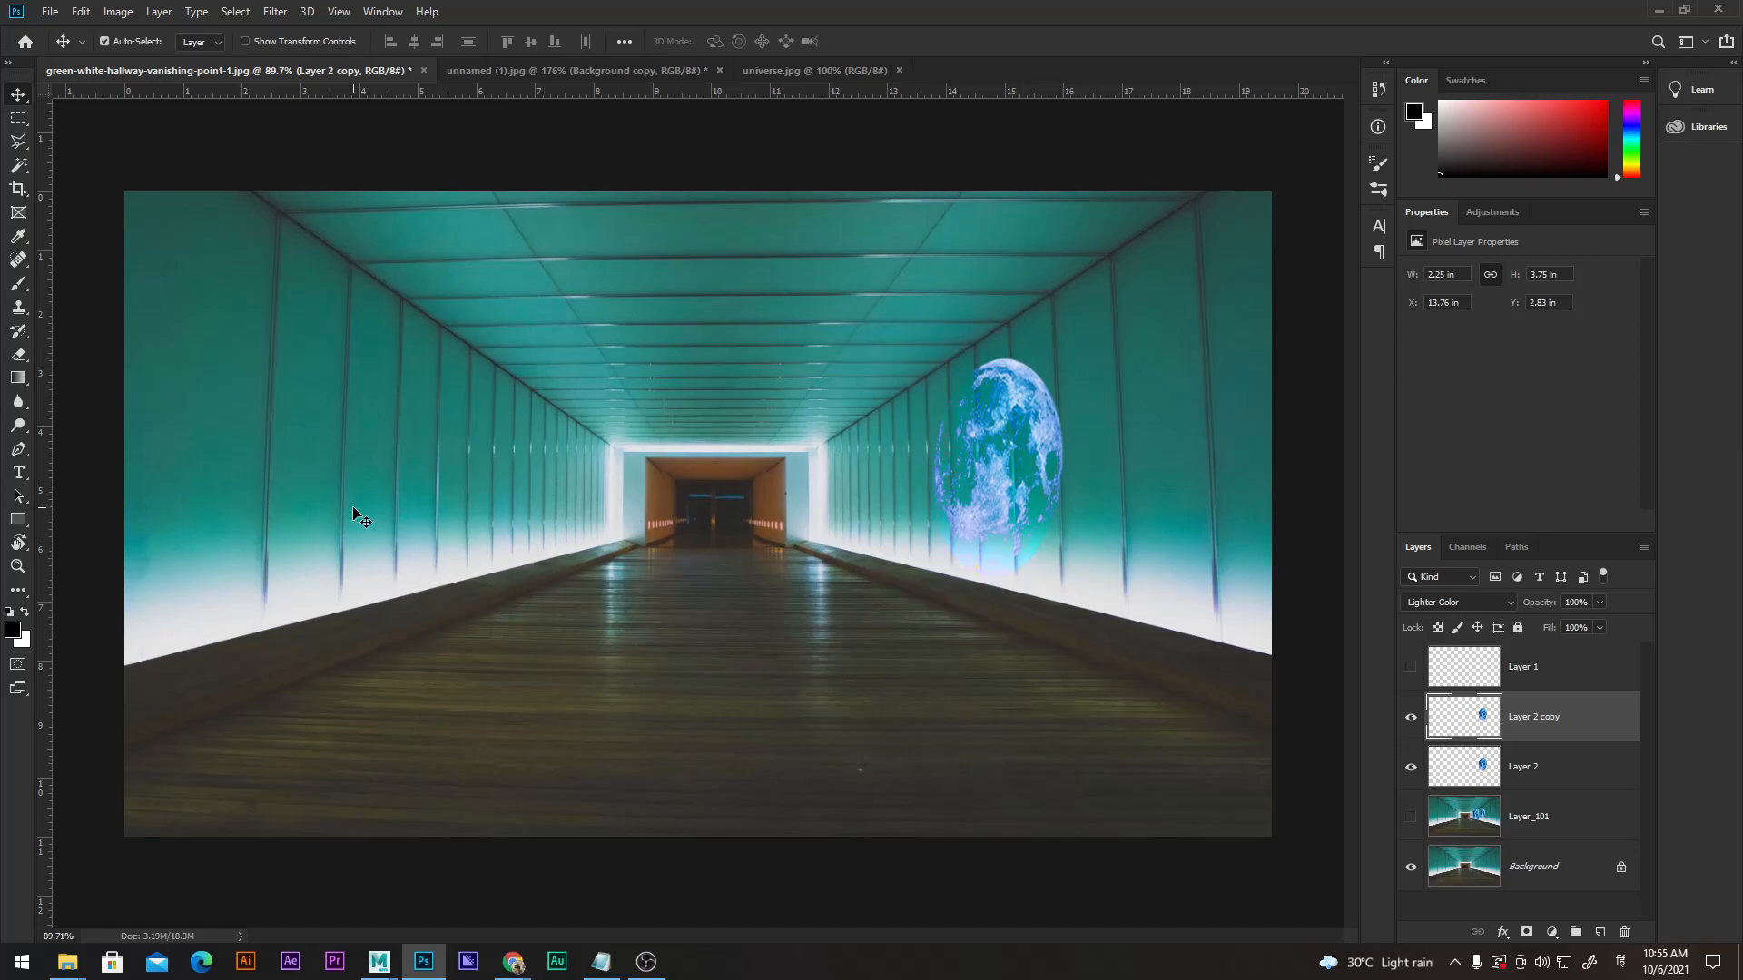
Add a new empty layer directly above Layer 2 copy.
click(17, 120)
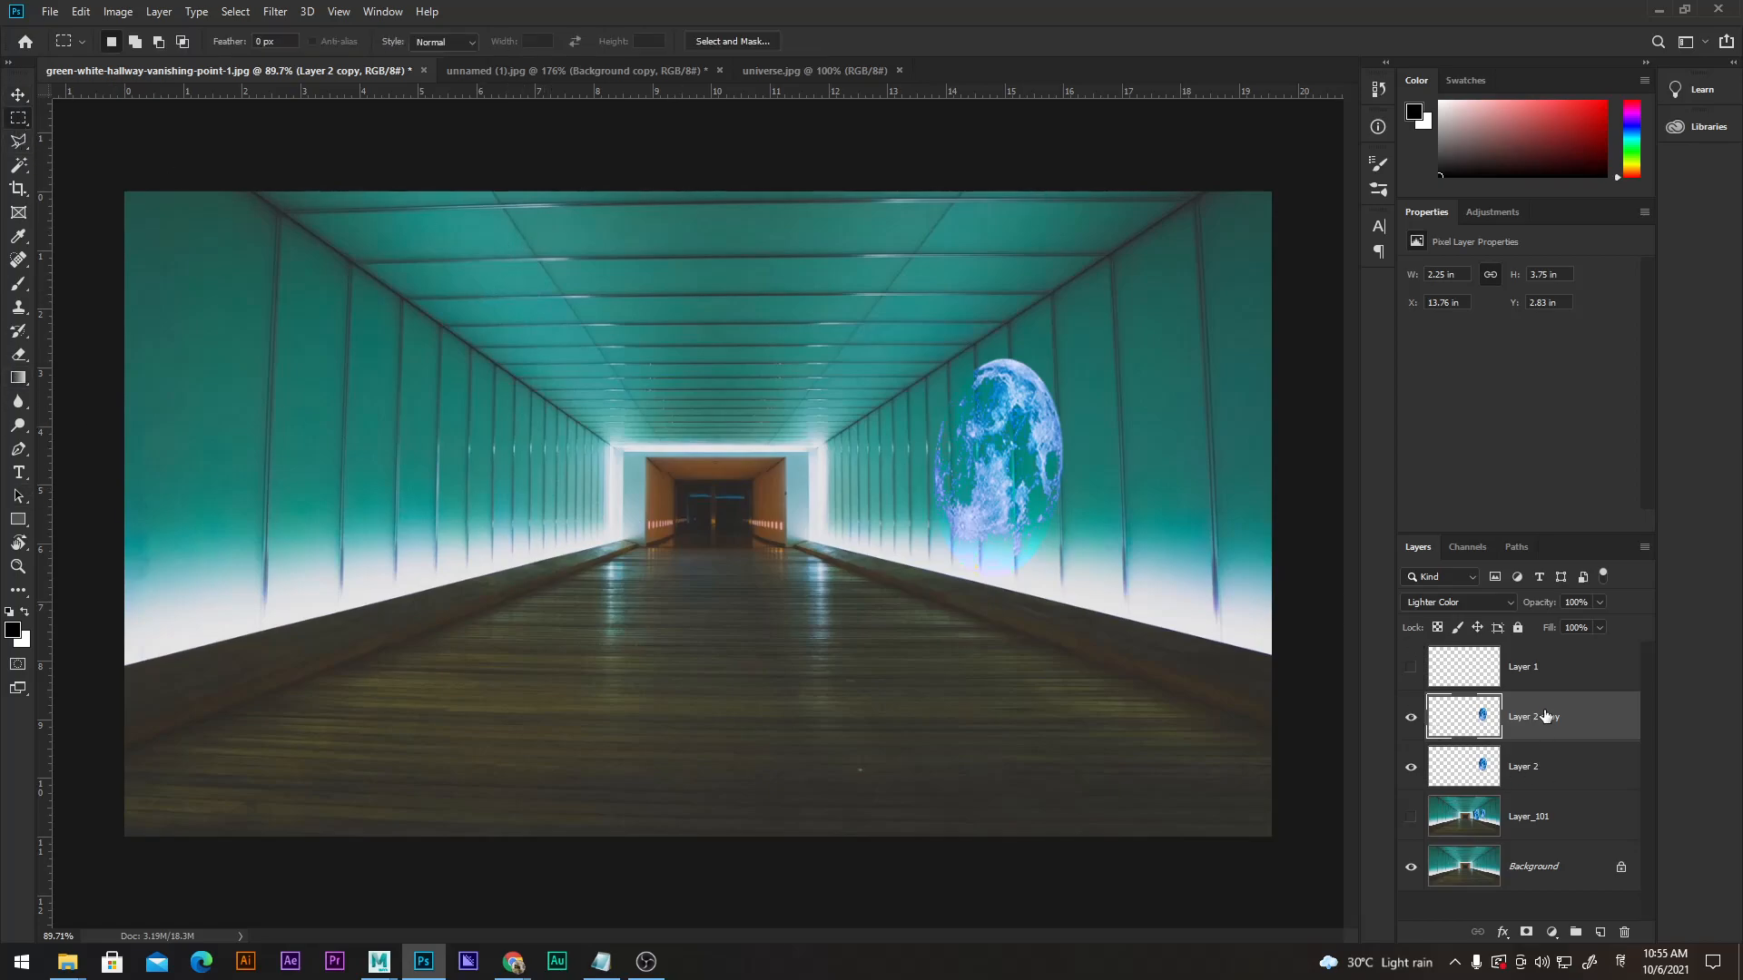
key(ctrl+shift+n)
key(Return)
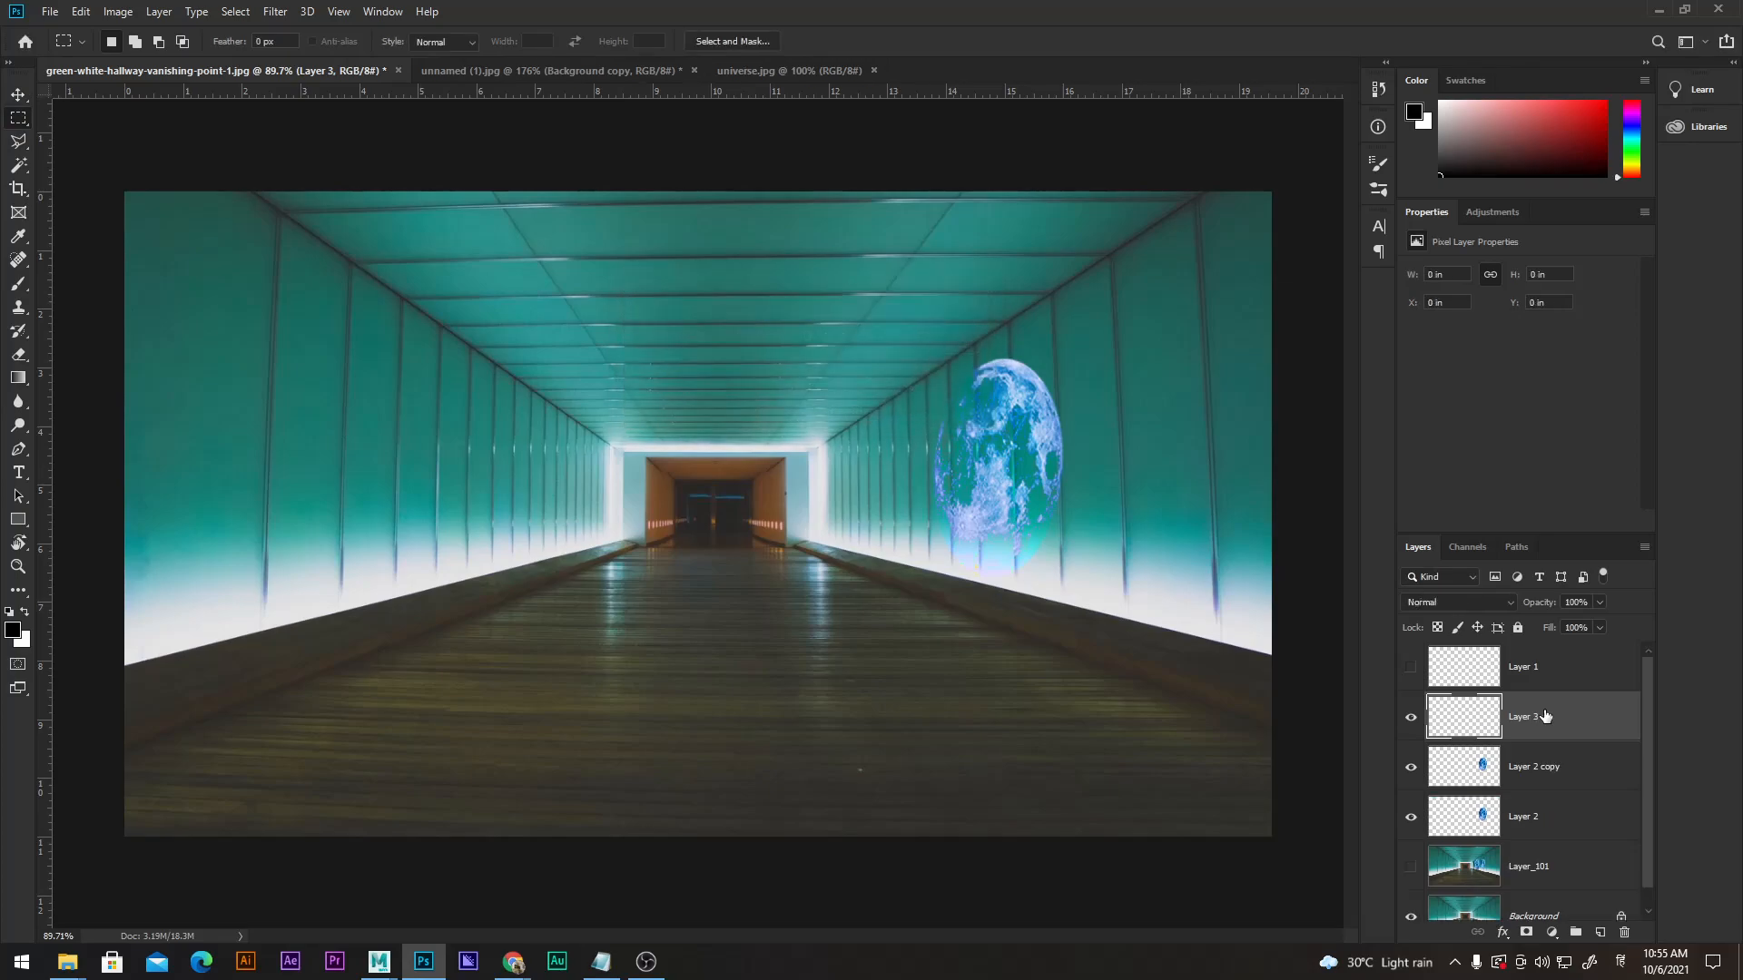
Activate the Brush tool and choose the 284 px splatter brush tip.
key(b)
drag(955, 444, 1022, 444)
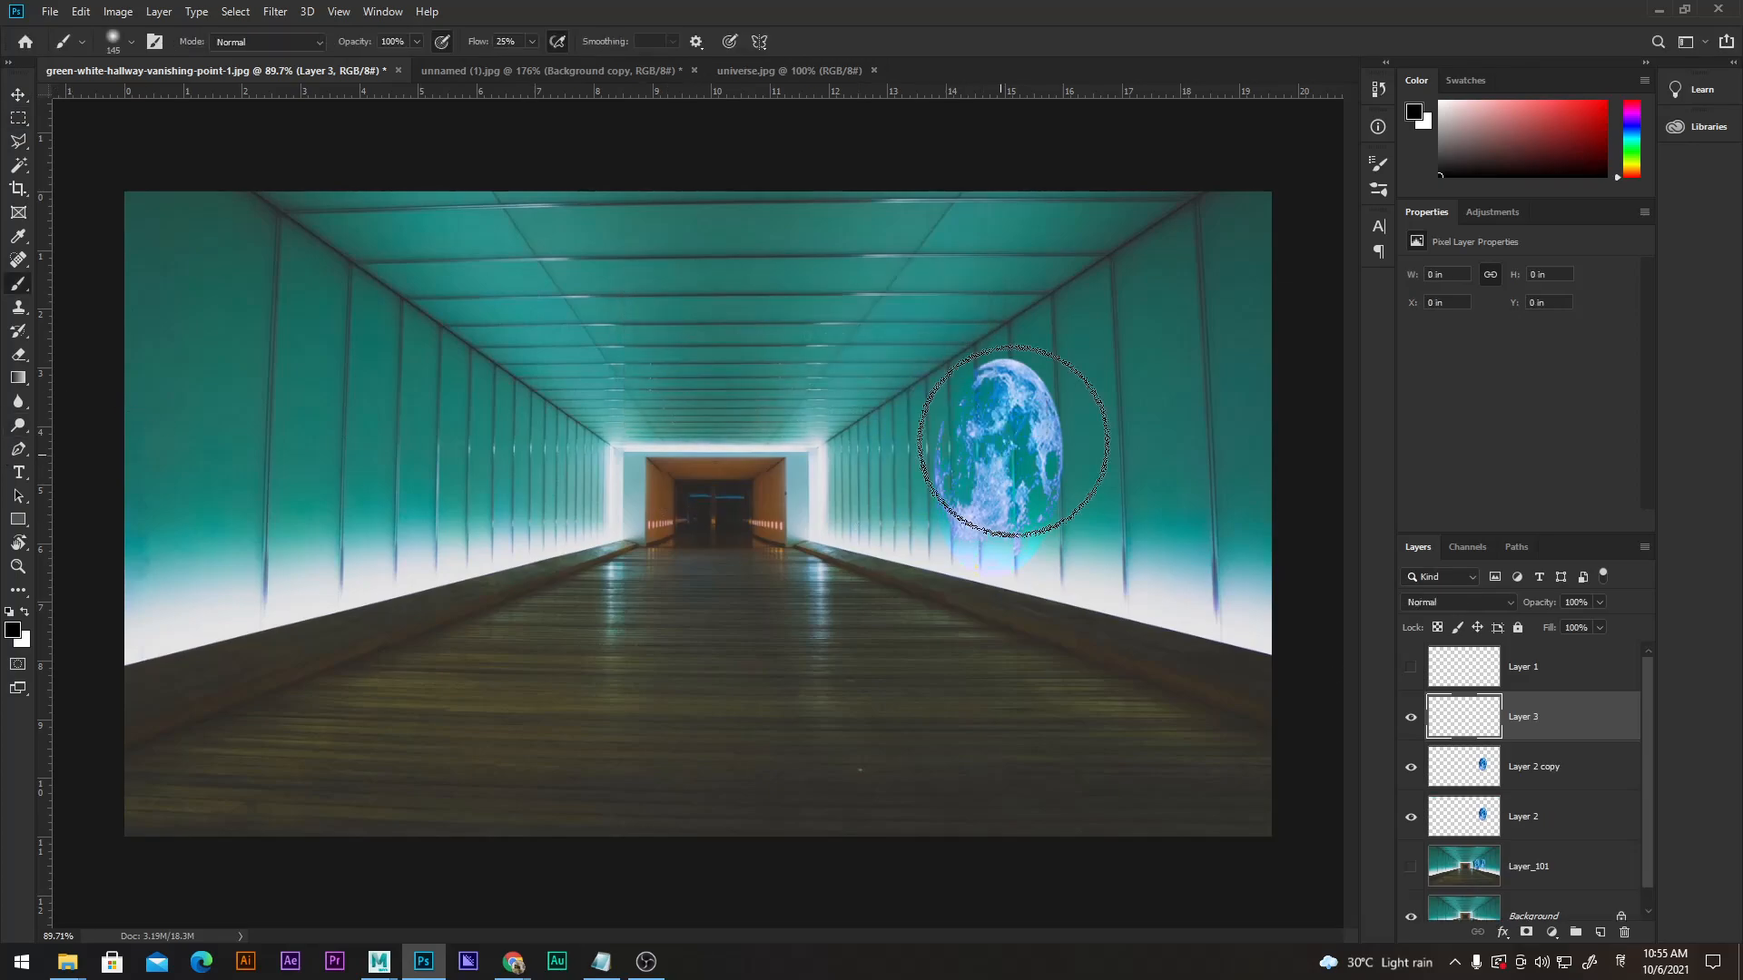
click(1378, 163)
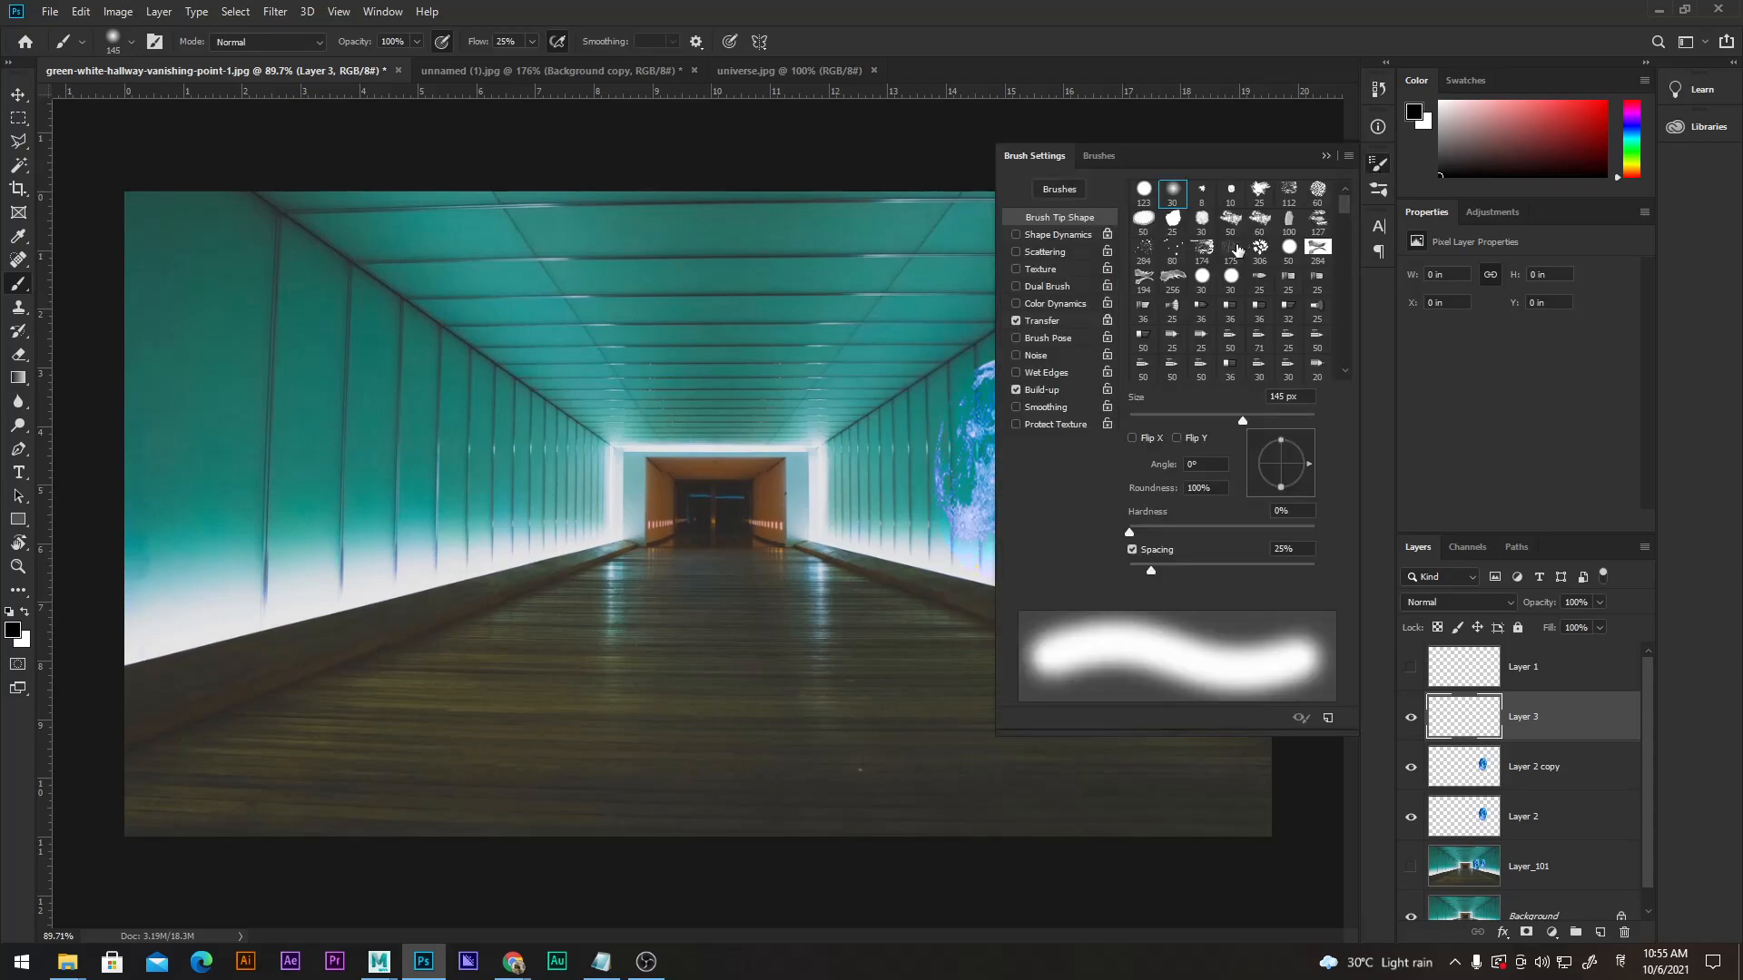
click(1156, 262)
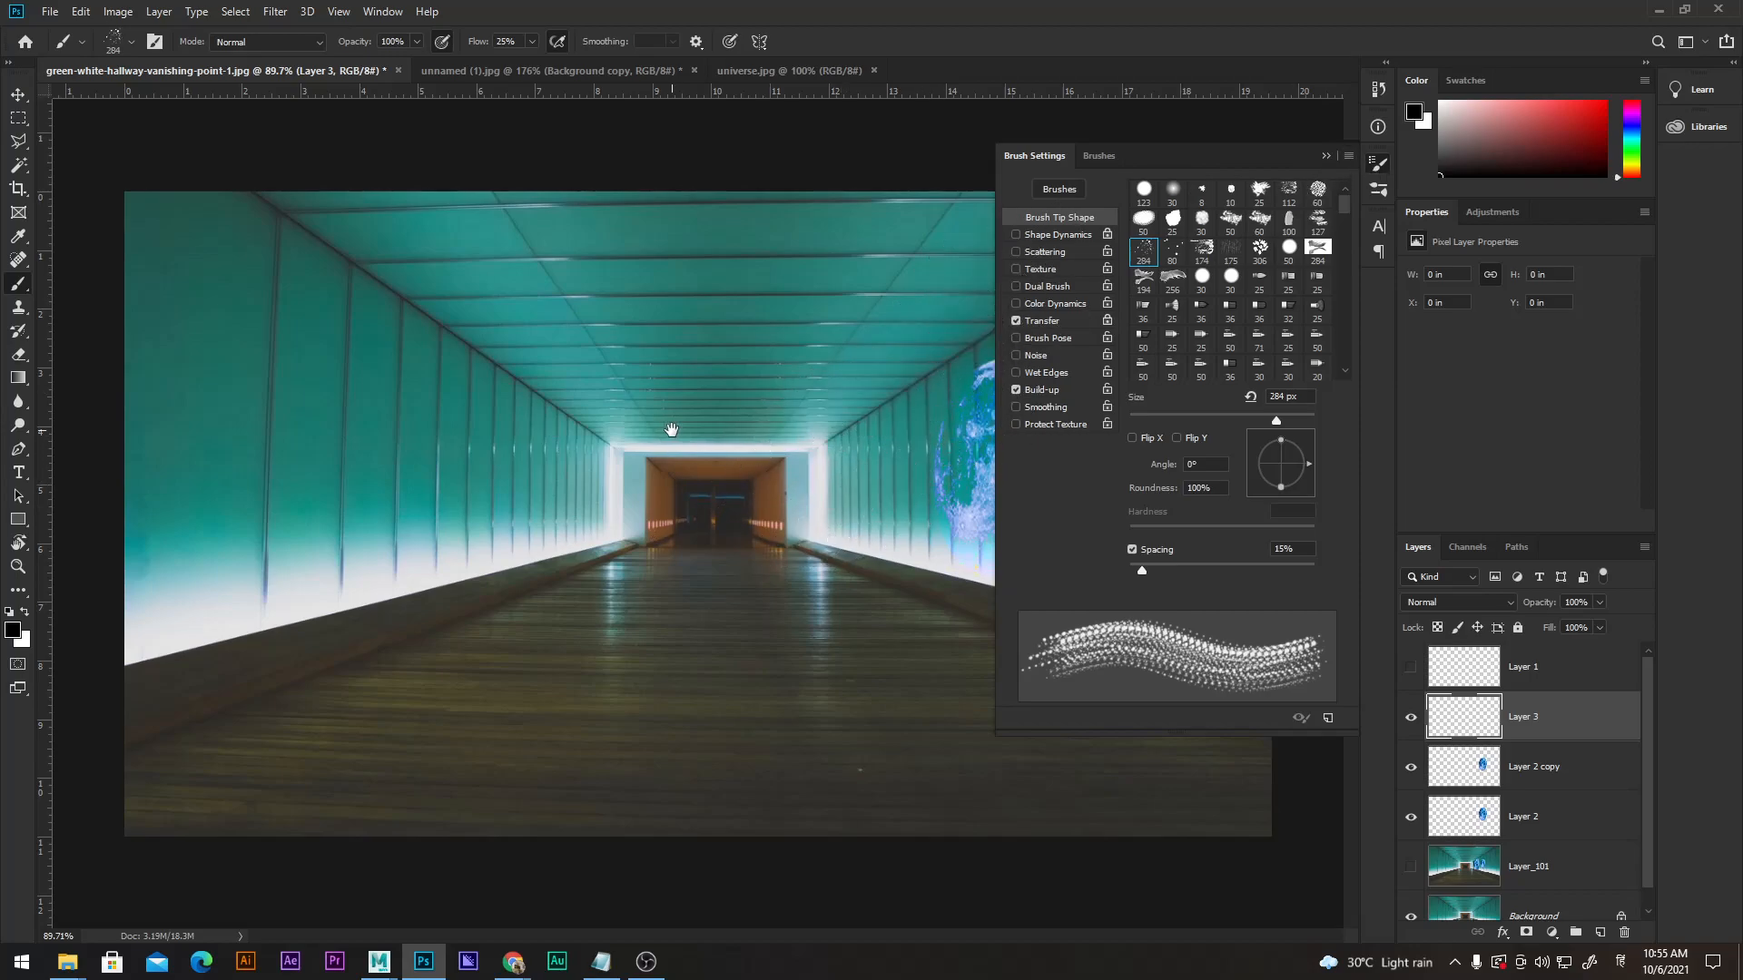
Try painting black splatters across the hallway wall around the moon.
scroll(672, 430, up, 3)
scroll(672, 429, right, 5)
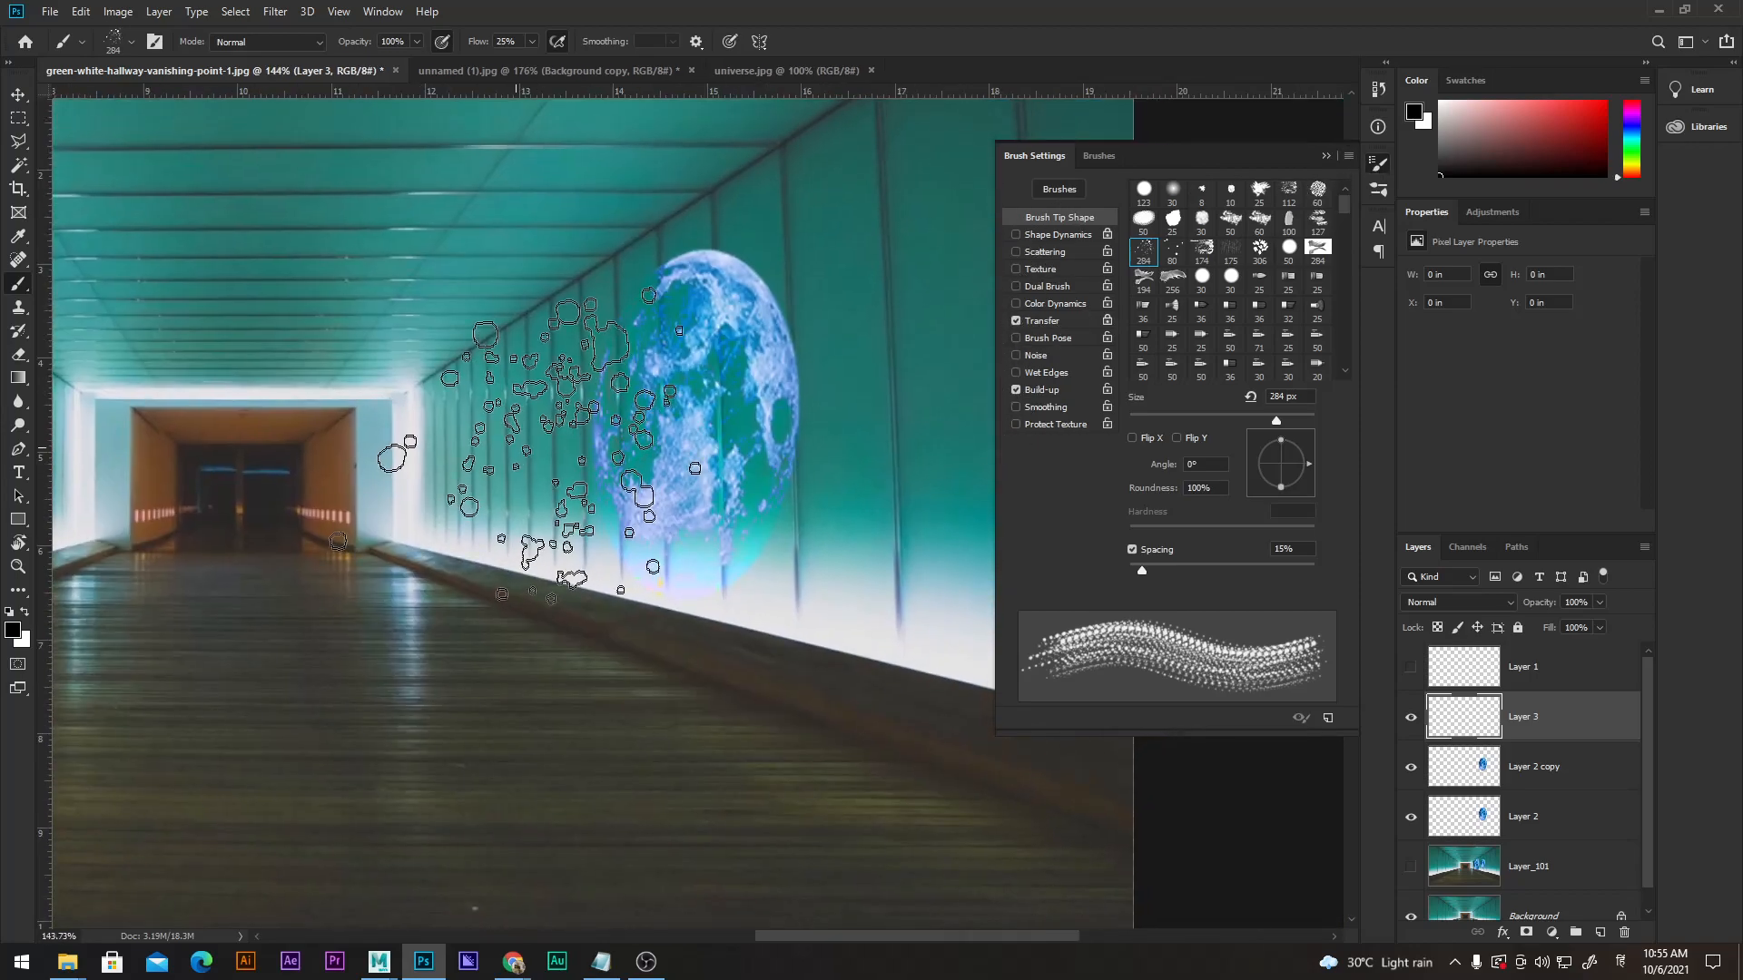
mouse_move(509, 444)
mouse_down()
mouse_move(526, 427)
mouse_move(509, 372)
mouse_move(717, 400)
mouse_move(856, 311)
mouse_move(933, 428)
mouse_move(914, 428)
mouse_up()
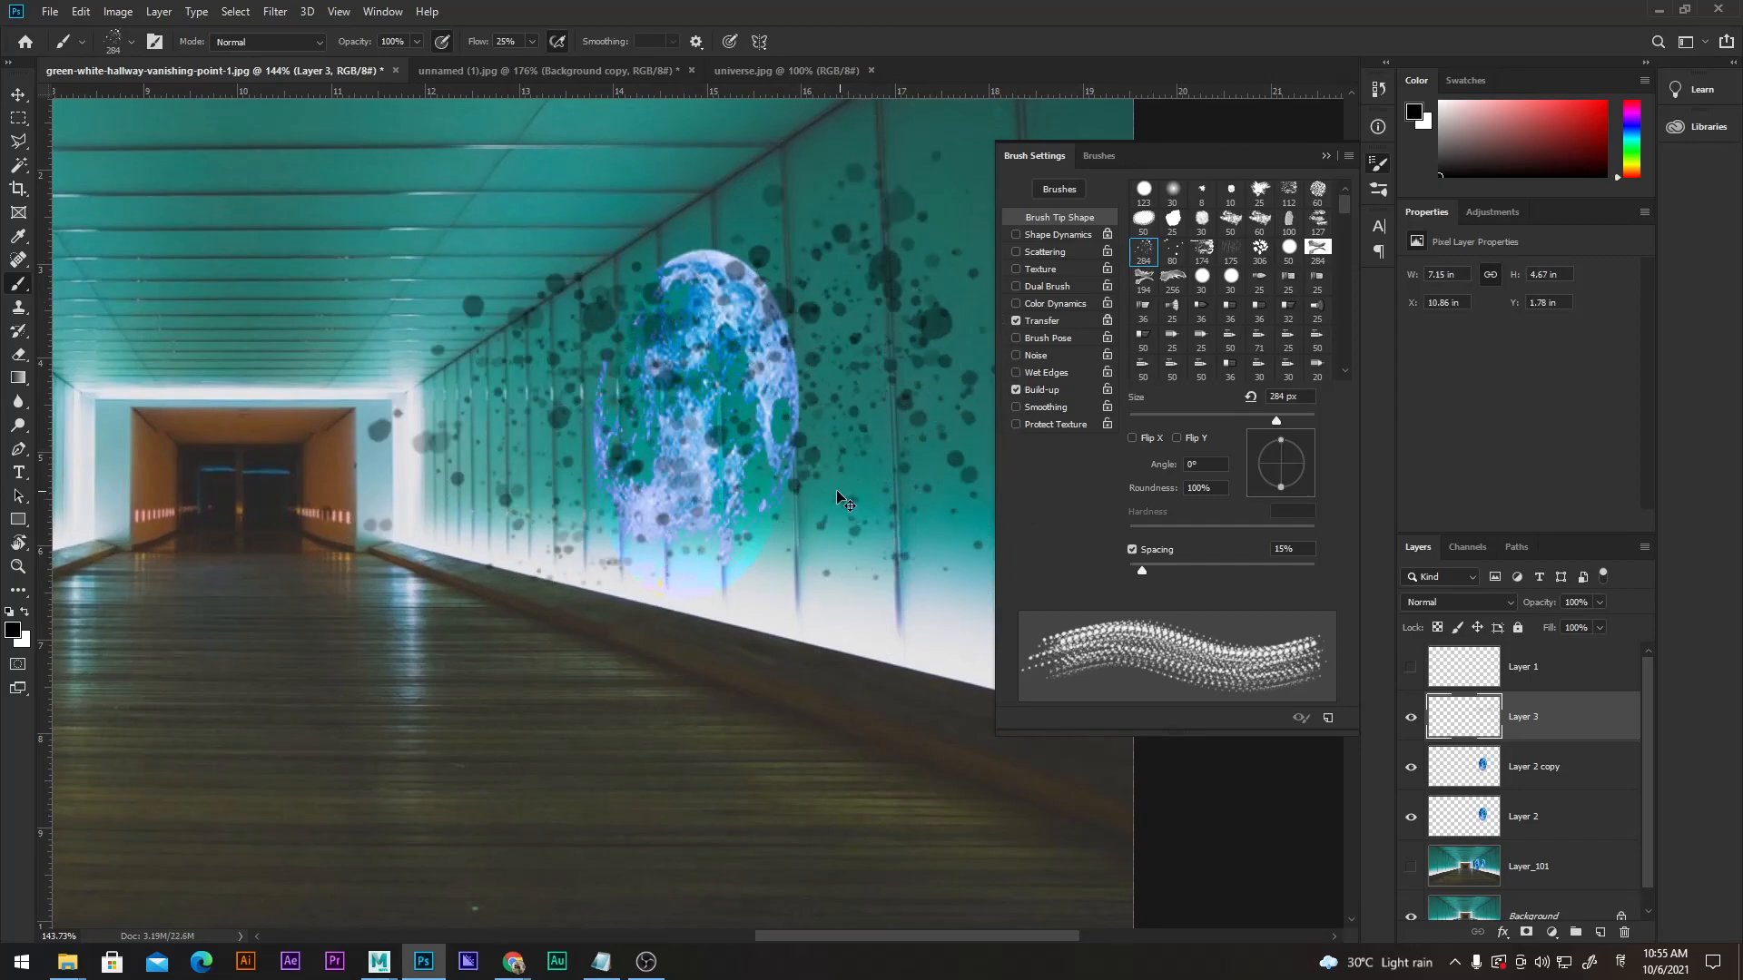
key(ctrl+z)
key(ctrl+z)
key(ctrl+z)
key(ctrl+z)
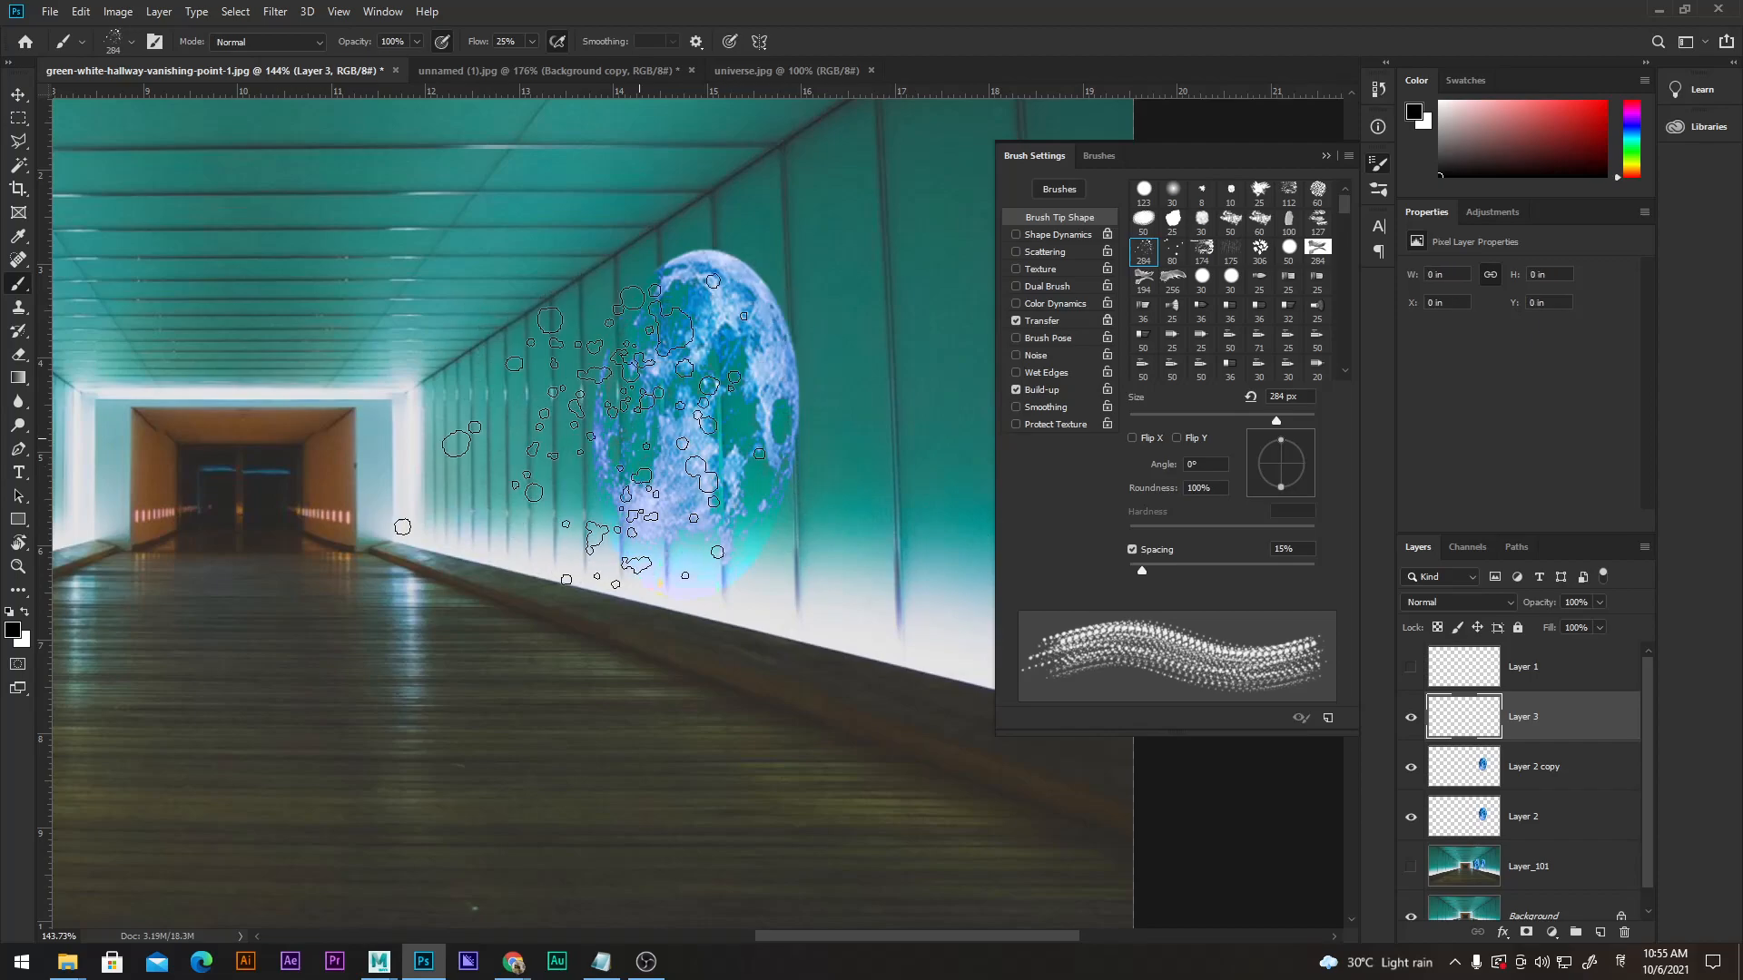
Reduce the splatter brush to 128 px and paint red splatters over and around the moon on the hallway's right wall.
drag(554, 426, 541, 436)
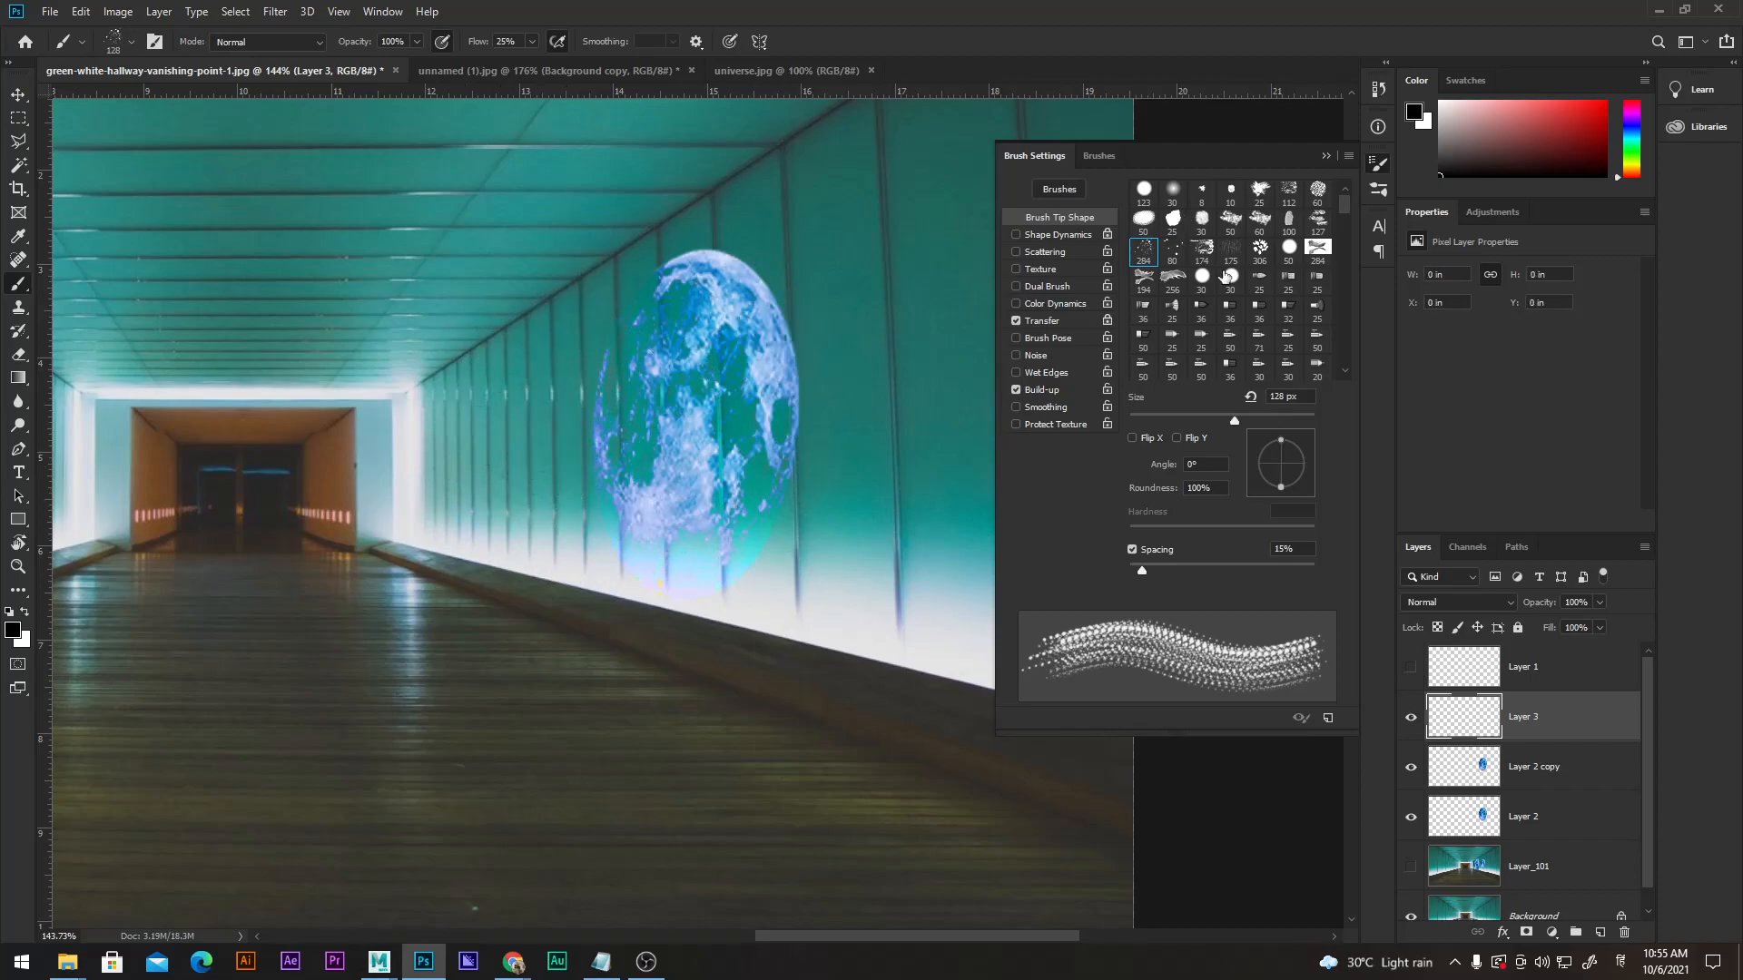
click(1609, 107)
drag(1610, 108, 1606, 101)
mouse_move(661, 363)
mouse_down()
mouse_move(722, 336)
mouse_move(767, 445)
mouse_move(867, 519)
mouse_move(904, 307)
mouse_move(871, 563)
mouse_move(717, 579)
mouse_move(577, 566)
mouse_move(462, 466)
mouse_move(731, 488)
mouse_move(762, 383)
mouse_move(856, 299)
mouse_move(874, 383)
mouse_move(862, 447)
mouse_move(625, 356)
mouse_move(769, 489)
mouse_move(828, 615)
mouse_move(812, 630)
mouse_move(861, 632)
mouse_move(877, 660)
mouse_move(847, 654)
mouse_move(892, 690)
mouse_move(879, 645)
mouse_move(853, 649)
mouse_move(879, 640)
mouse_move(865, 624)
mouse_move(572, 499)
mouse_move(531, 449)
mouse_move(454, 427)
mouse_move(735, 322)
mouse_move(876, 309)
mouse_move(812, 427)
mouse_move(781, 490)
mouse_up()
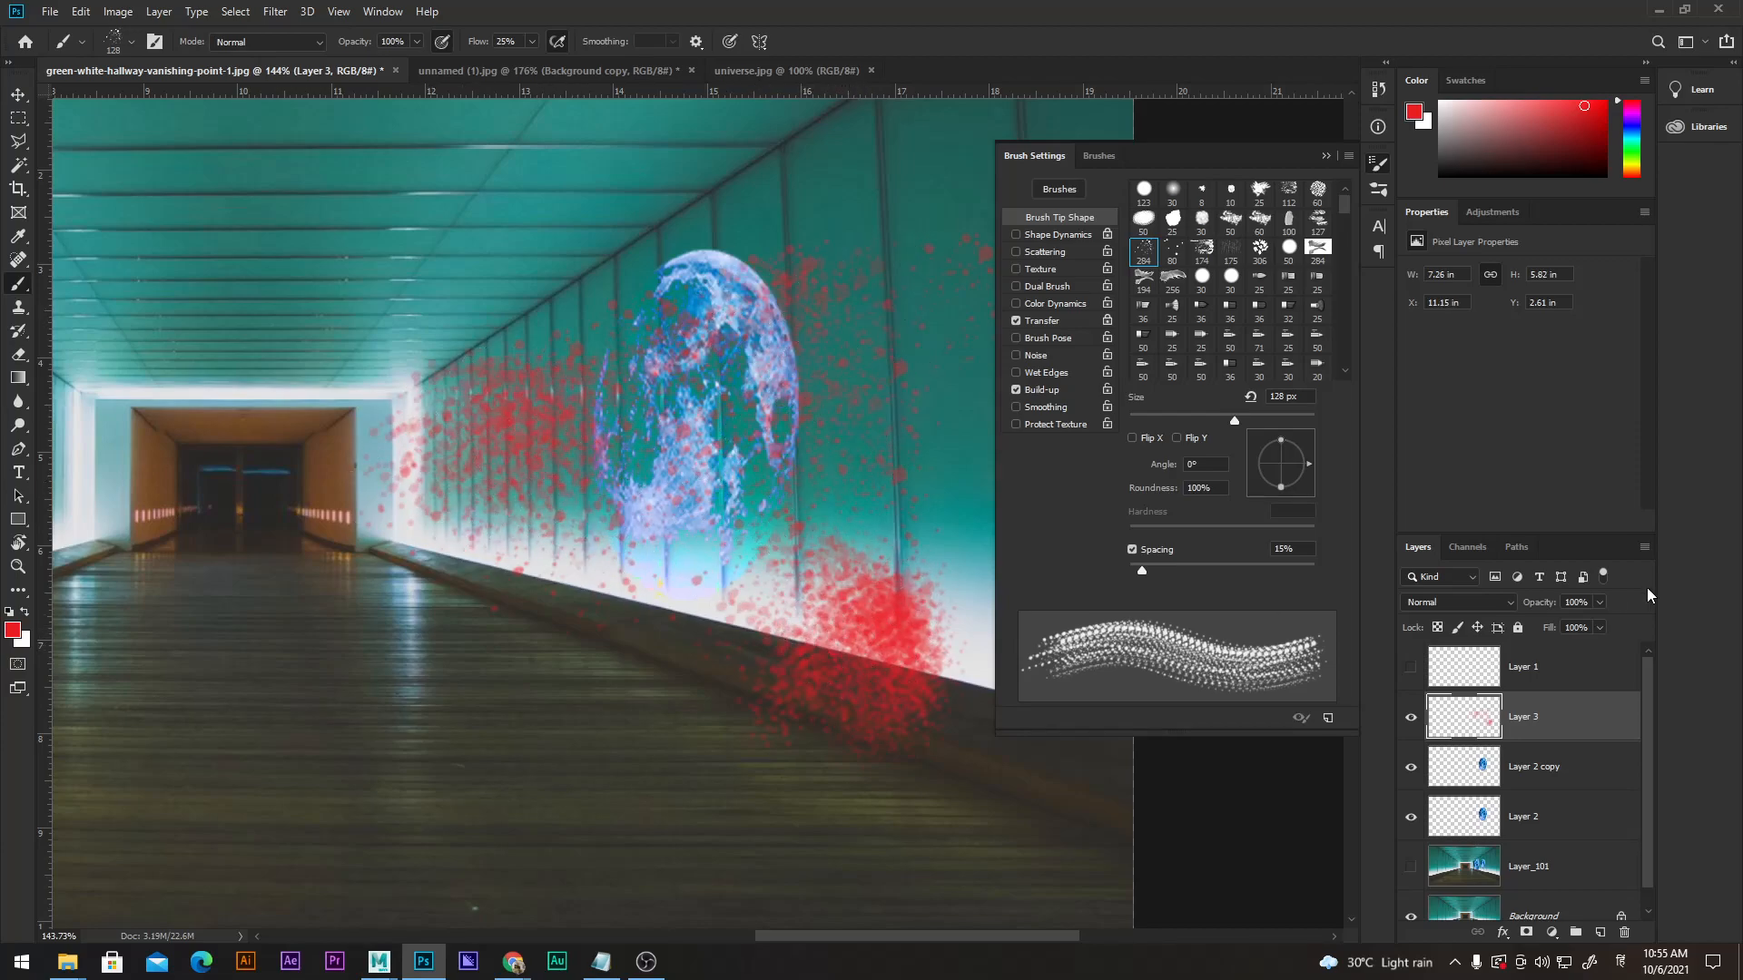
Compare the image with Layer 3 shown and hidden, and set the layer's blend mode to Overlay.
click(1326, 155)
click(1410, 721)
click(1410, 720)
click(1409, 721)
click(1410, 721)
click(1410, 721)
click(1410, 721)
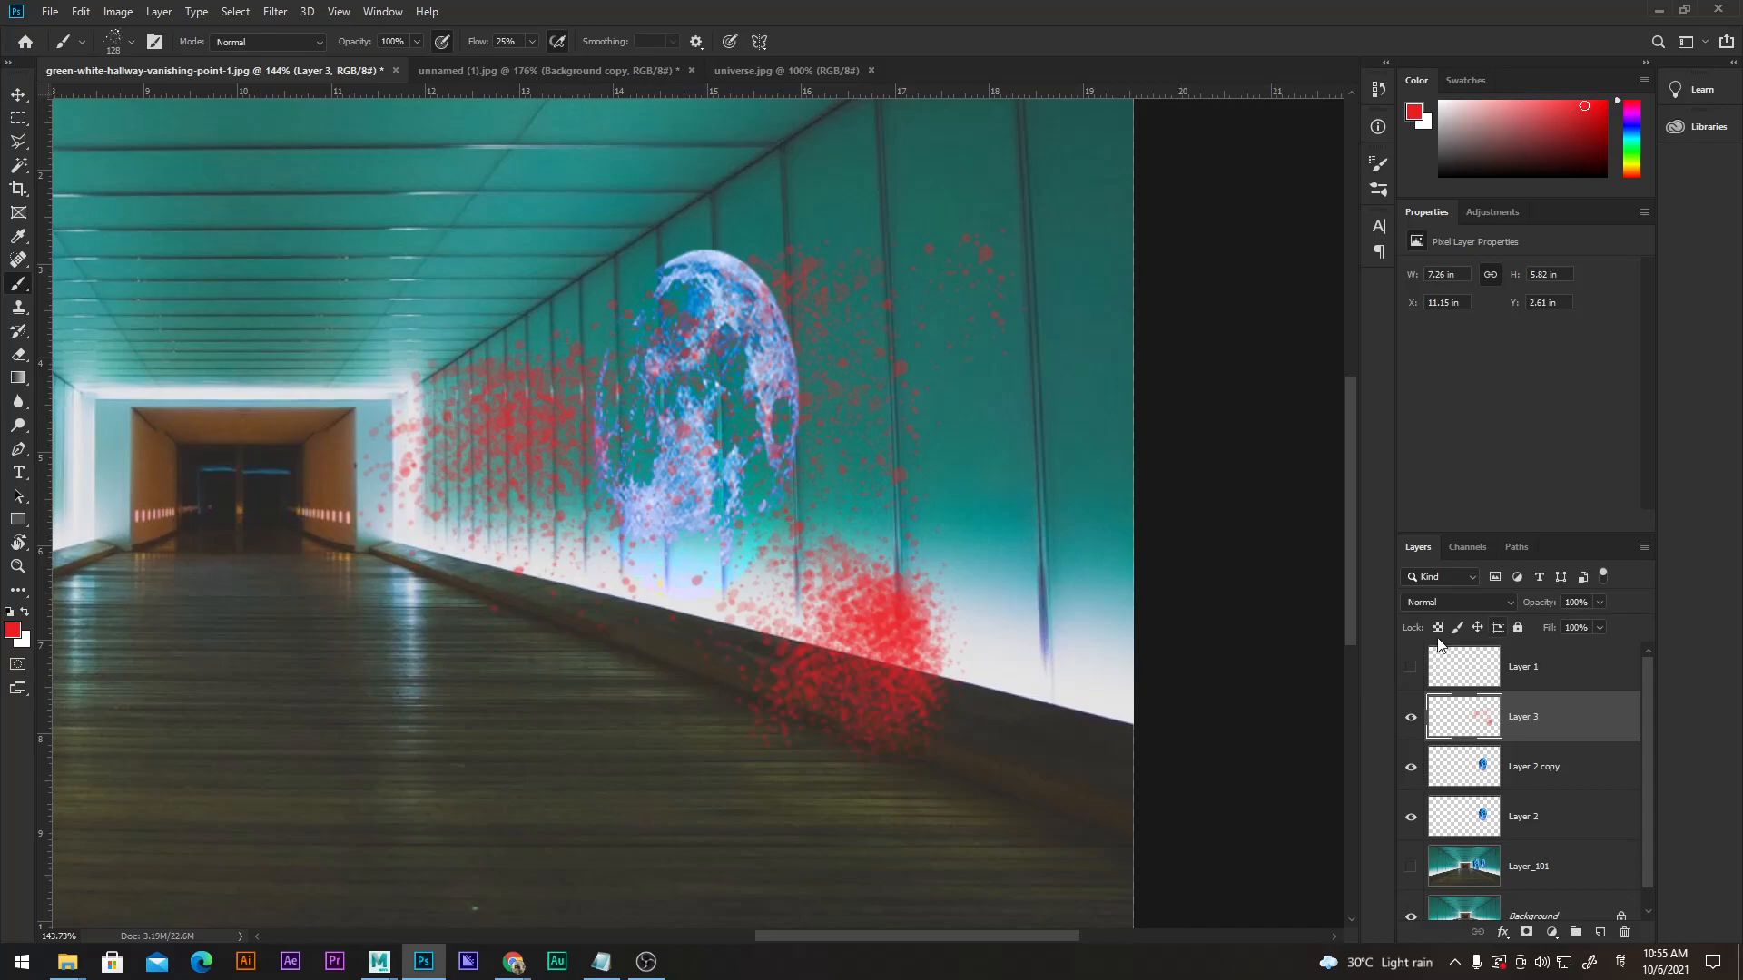
click(1485, 601)
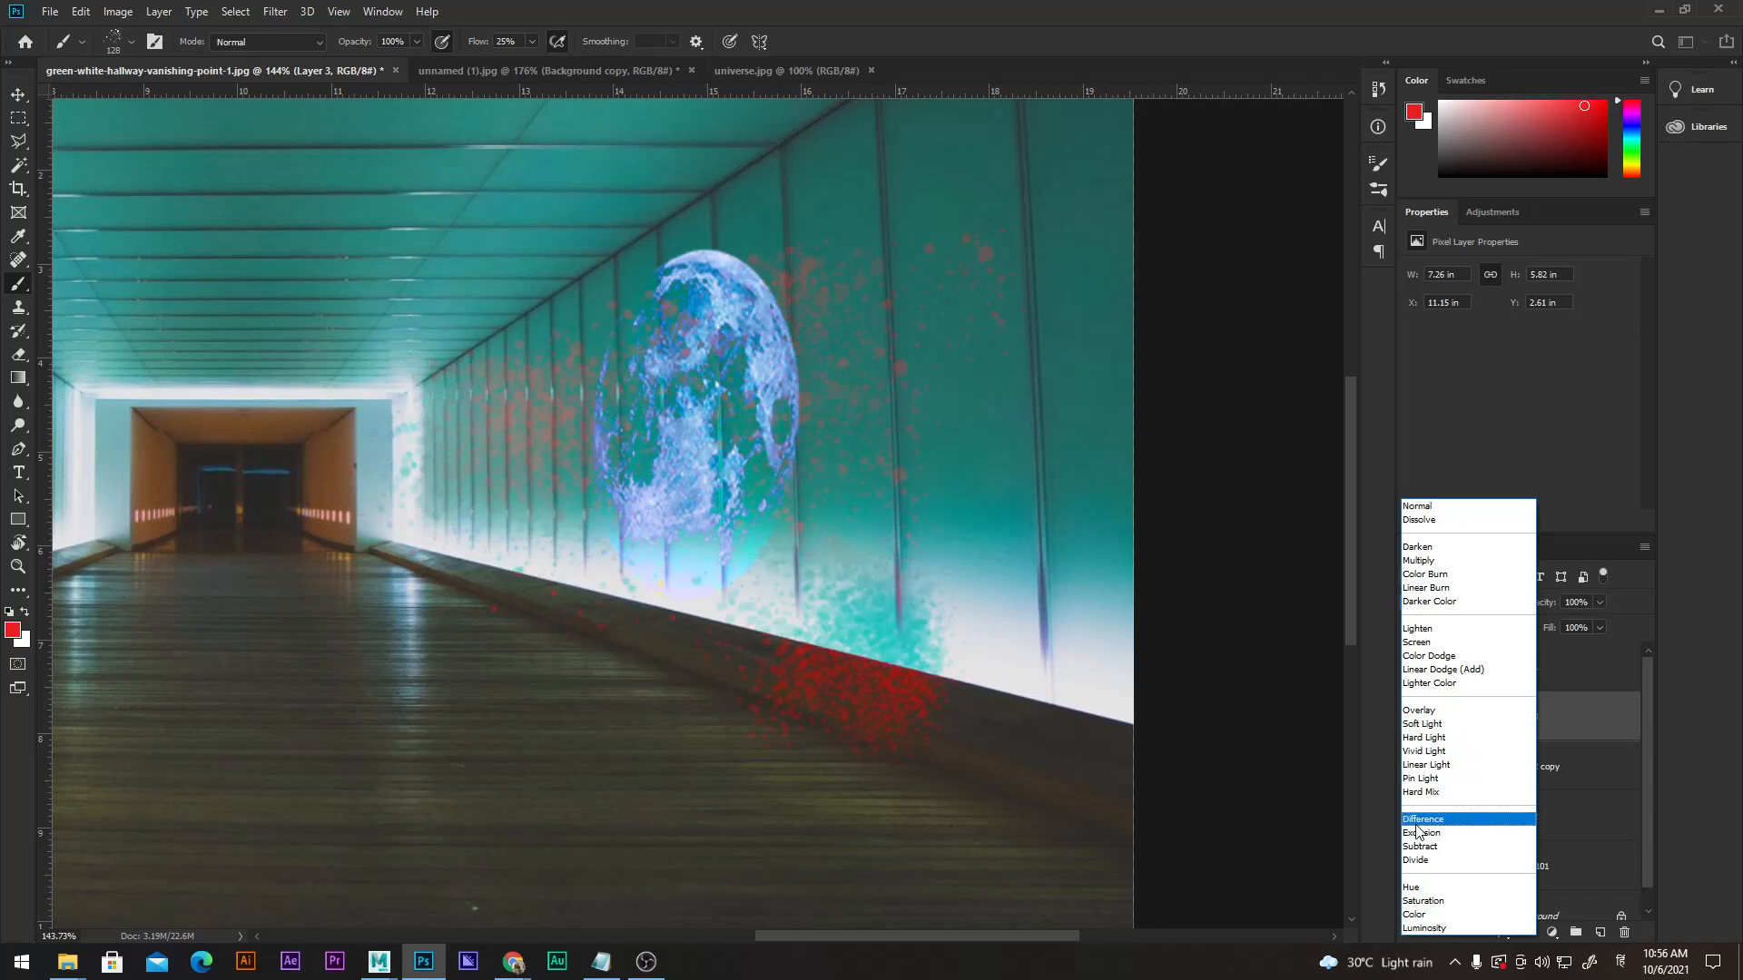
click(1431, 711)
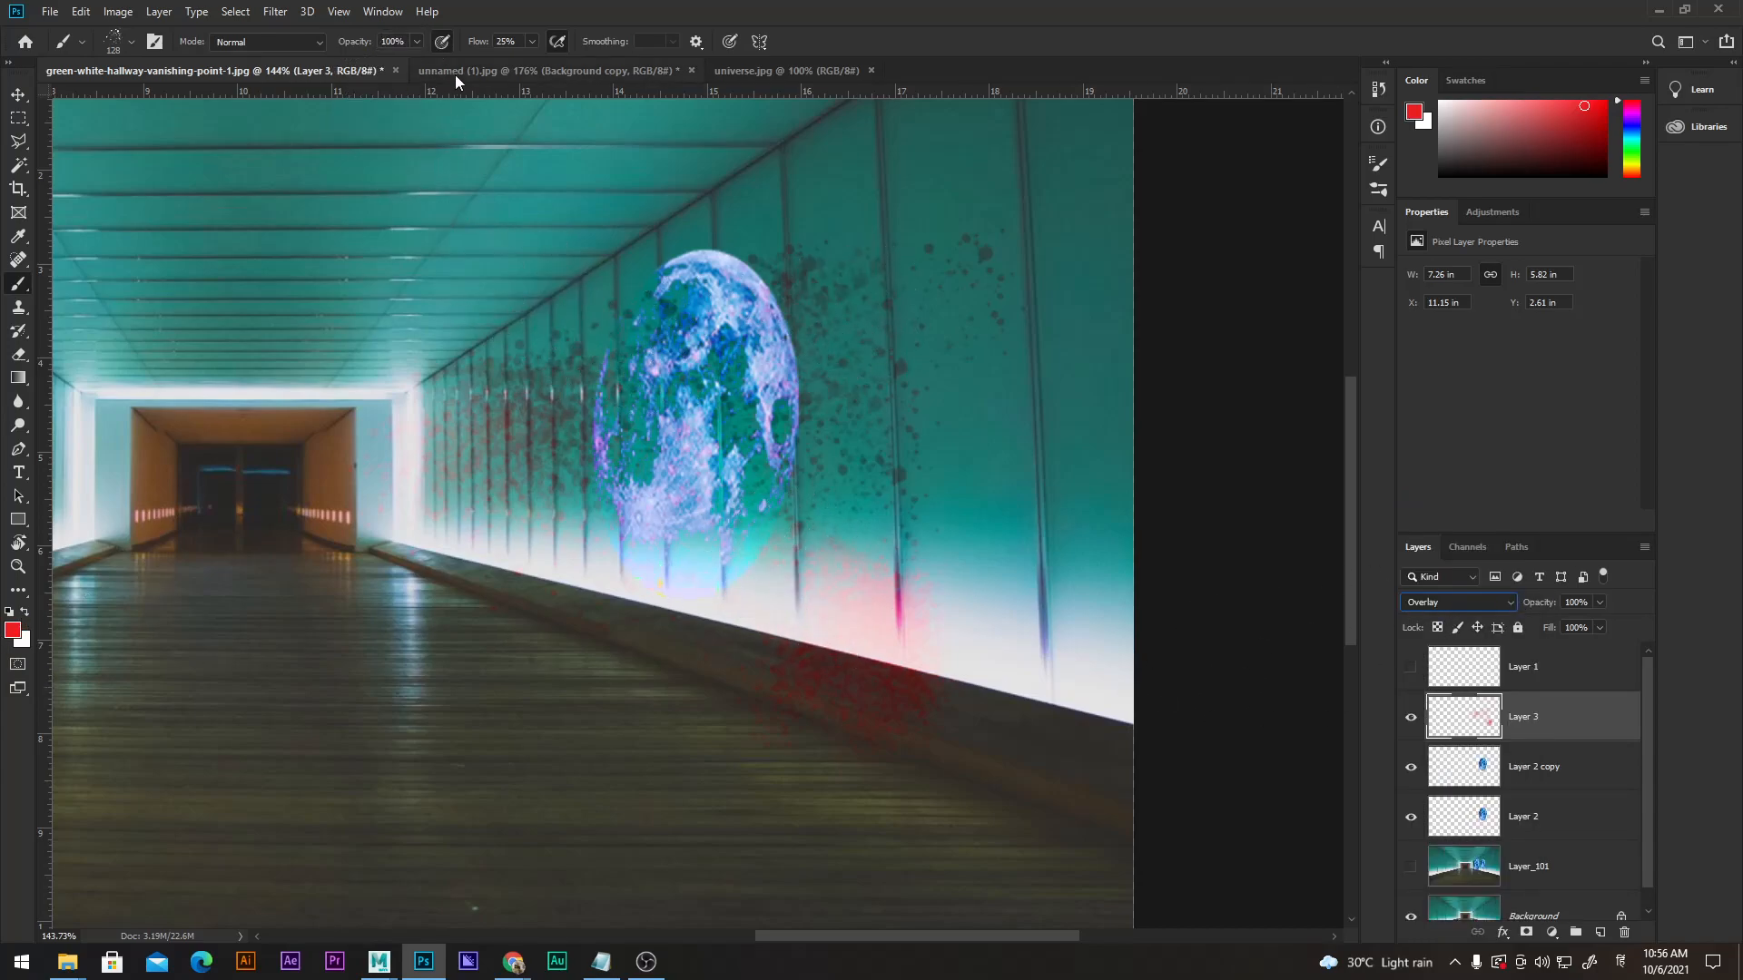
Raise the brush flow to 100% and paint stronger red splatters on the wall on both sides of the moon.
drag(473, 47, 642, 46)
mouse_move(839, 495)
mouse_down()
mouse_move(872, 567)
mouse_move(972, 606)
mouse_up()
mouse_move(902, 350)
mouse_down()
mouse_move(903, 311)
mouse_move(863, 389)
mouse_up()
mouse_move(490, 390)
mouse_down()
mouse_move(545, 526)
mouse_move(517, 553)
mouse_move(763, 544)
mouse_up()
Start a Perspective transform on Layer 3, making the splatters taller at the near side and shorter toward the hallway's far end.
scroll(928, 563, down, 3)
scroll(1125, 454, up, 2)
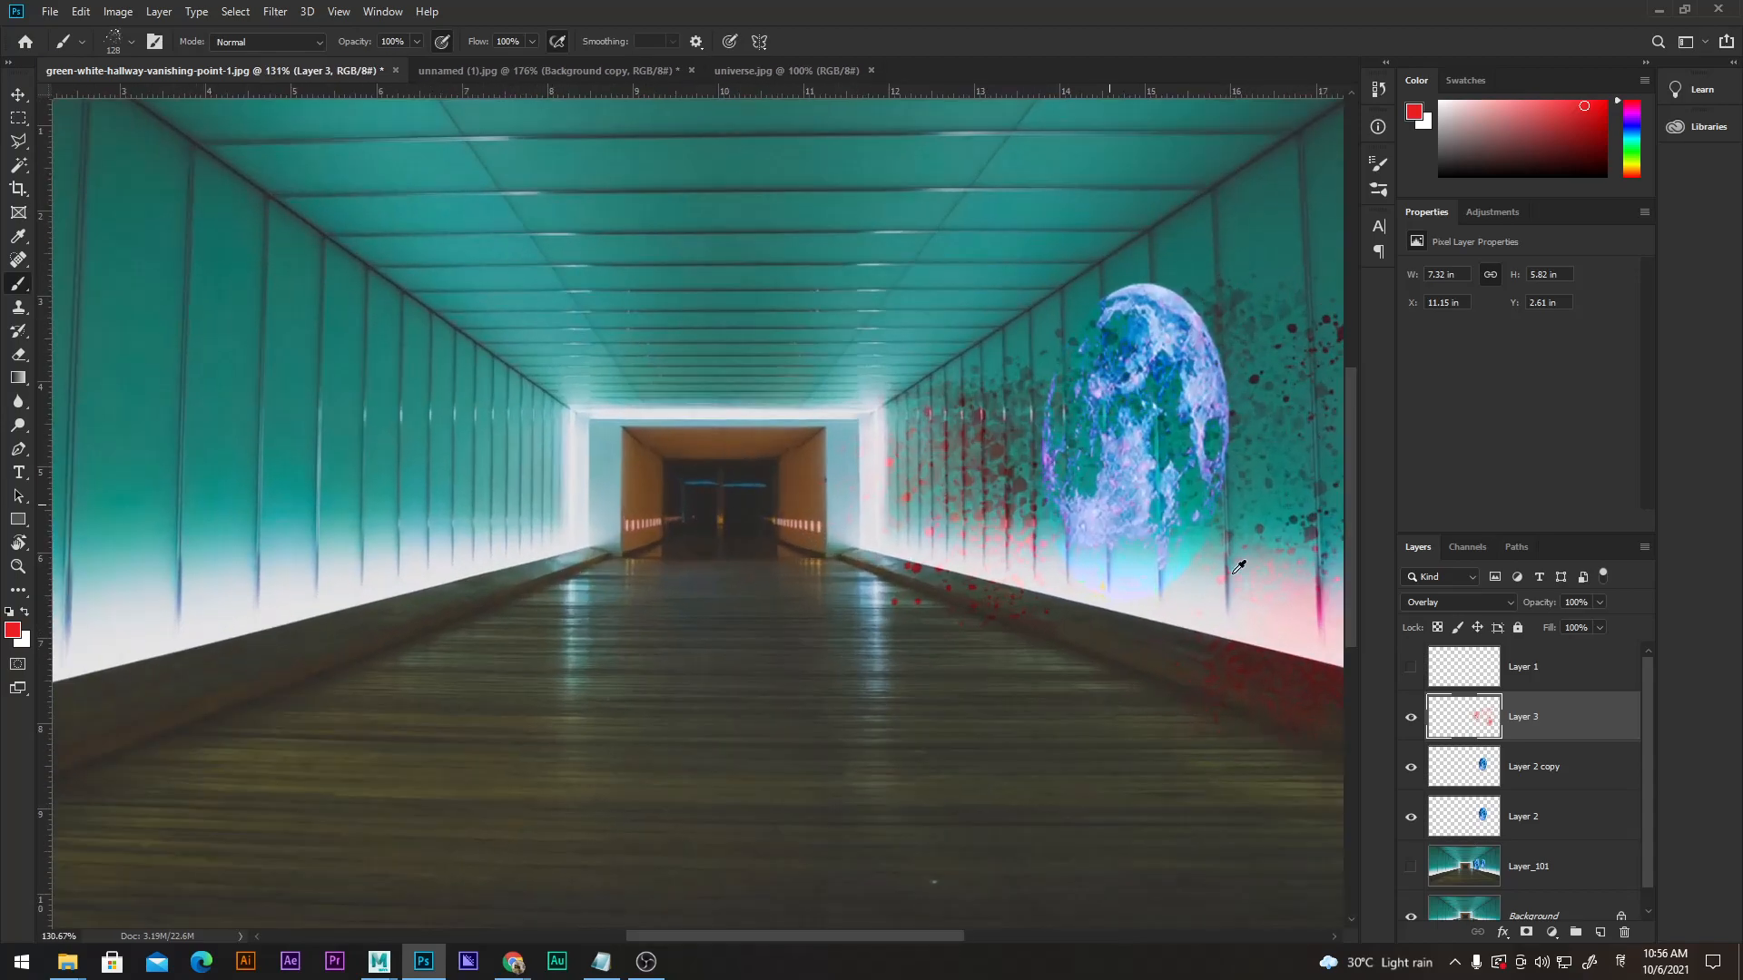
scroll(1124, 454, down, 1)
drag(1125, 454, 792, 453)
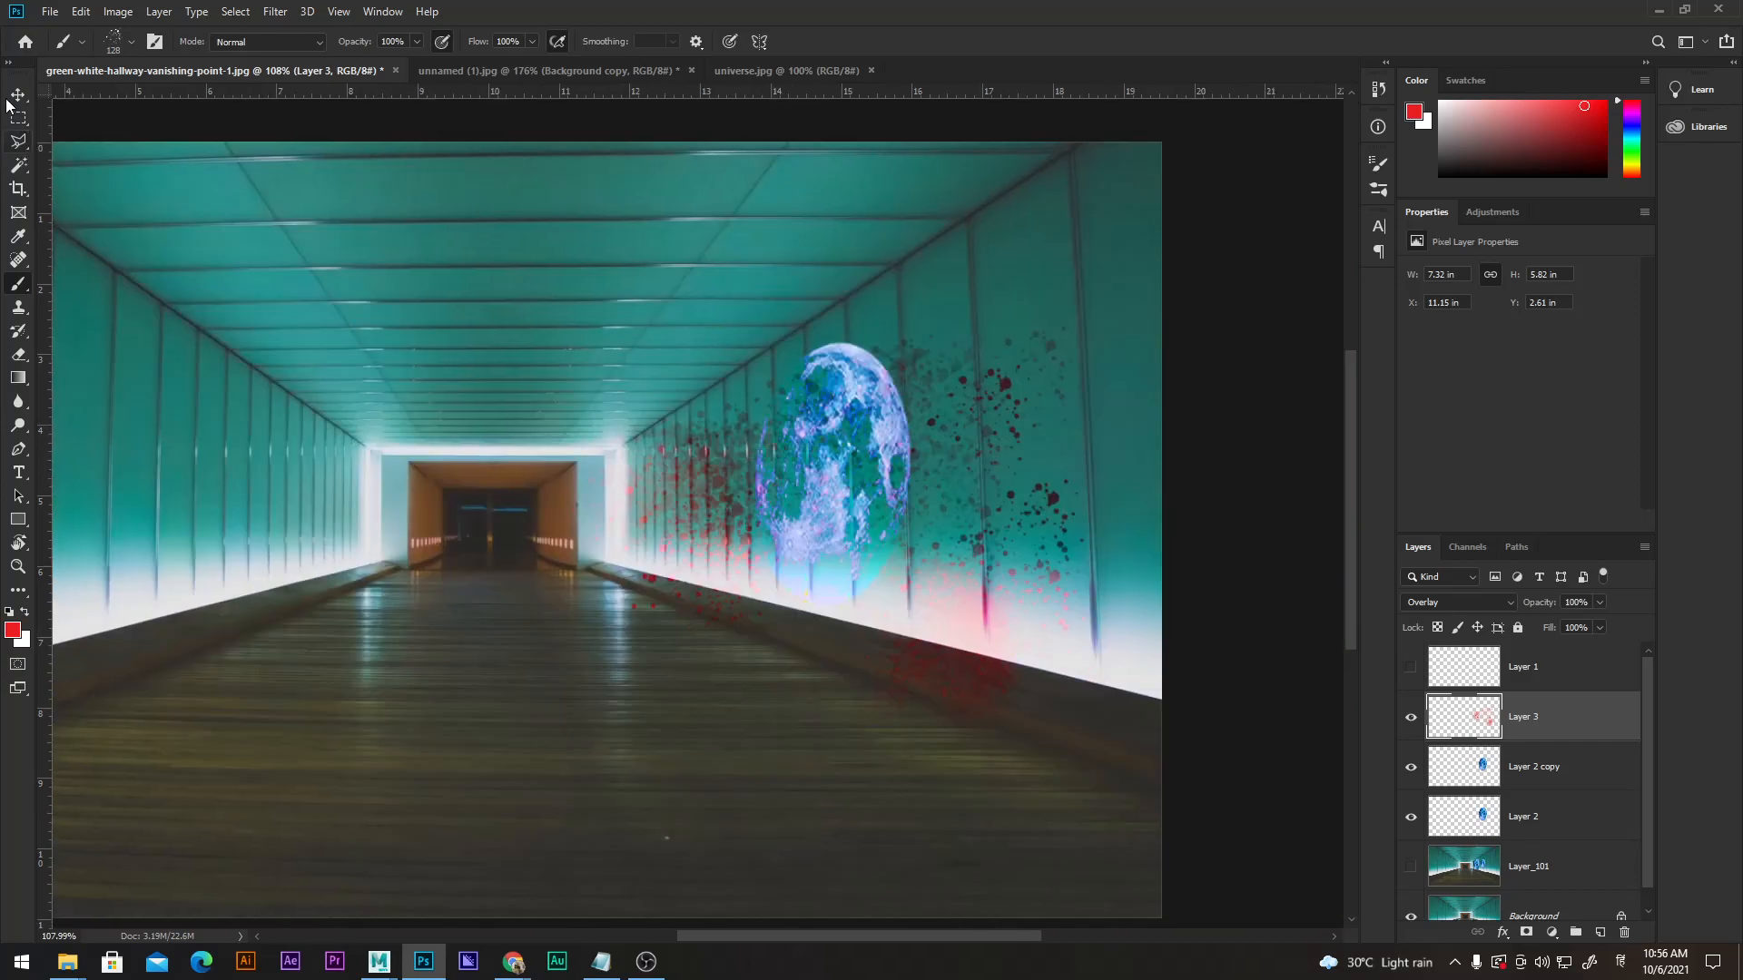
key(v)
key(ctrl+t)
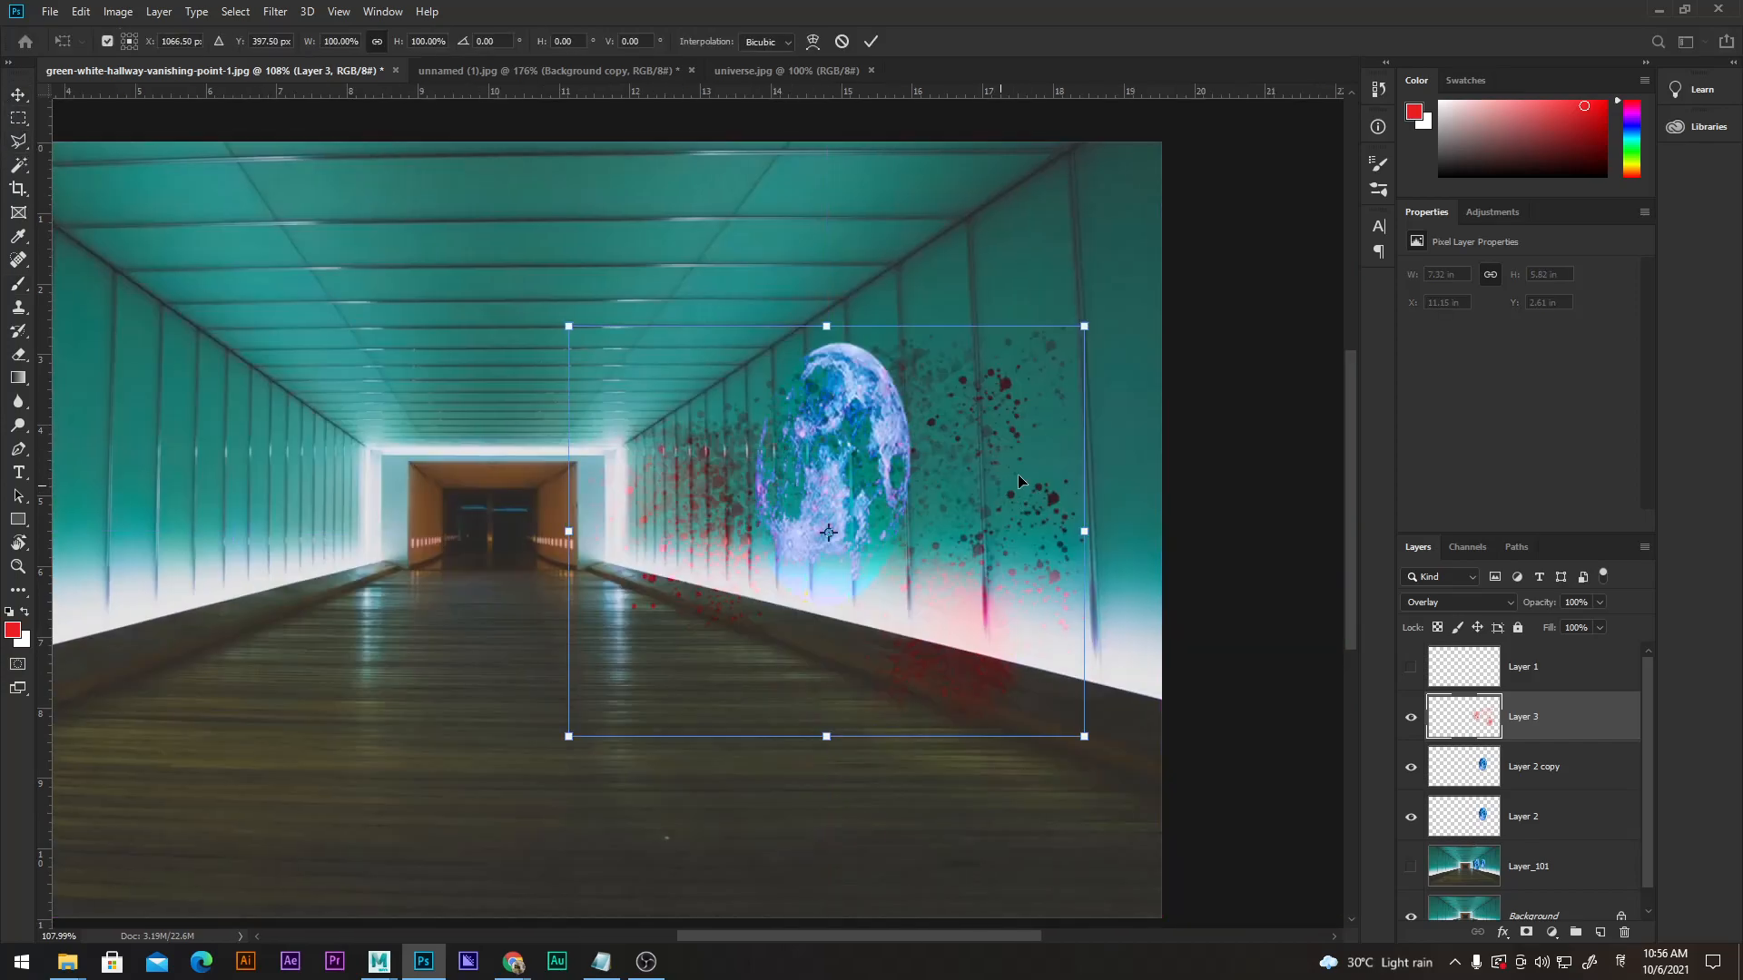
right_click(950, 500)
click(996, 599)
drag(1087, 329, 1059, 156)
scroll(1010, 634, down, 2)
drag(1046, 814, 1046, 651)
drag(530, 253, 559, 377)
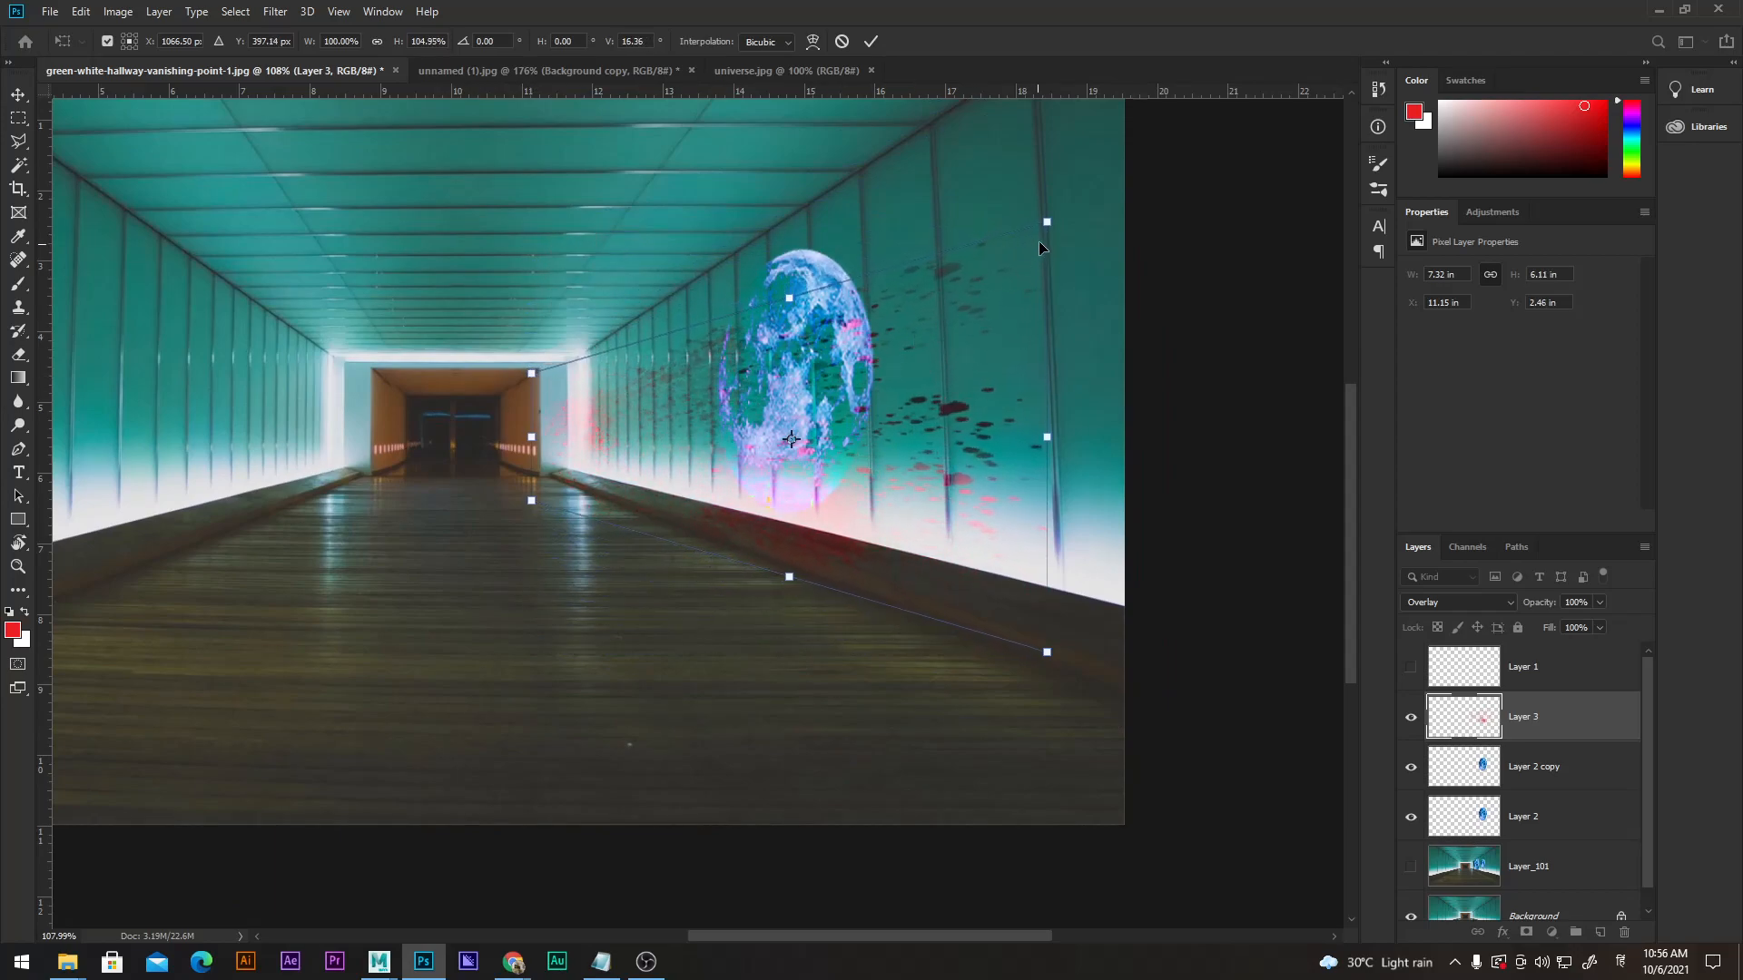
Skew the splatters upward and shift their far edge to follow the slope of the right wall.
drag(1061, 438, 1089, 371)
key(ctrl+z)
drag(707, 442, 730, 399)
drag(565, 343, 569, 361)
drag(564, 445, 592, 436)
mouse_move(815, 276)
mouse_down()
mouse_move(798, 259)
mouse_move(677, 349)
mouse_move(833, 269)
mouse_move(707, 337)
mouse_move(810, 259)
mouse_up()
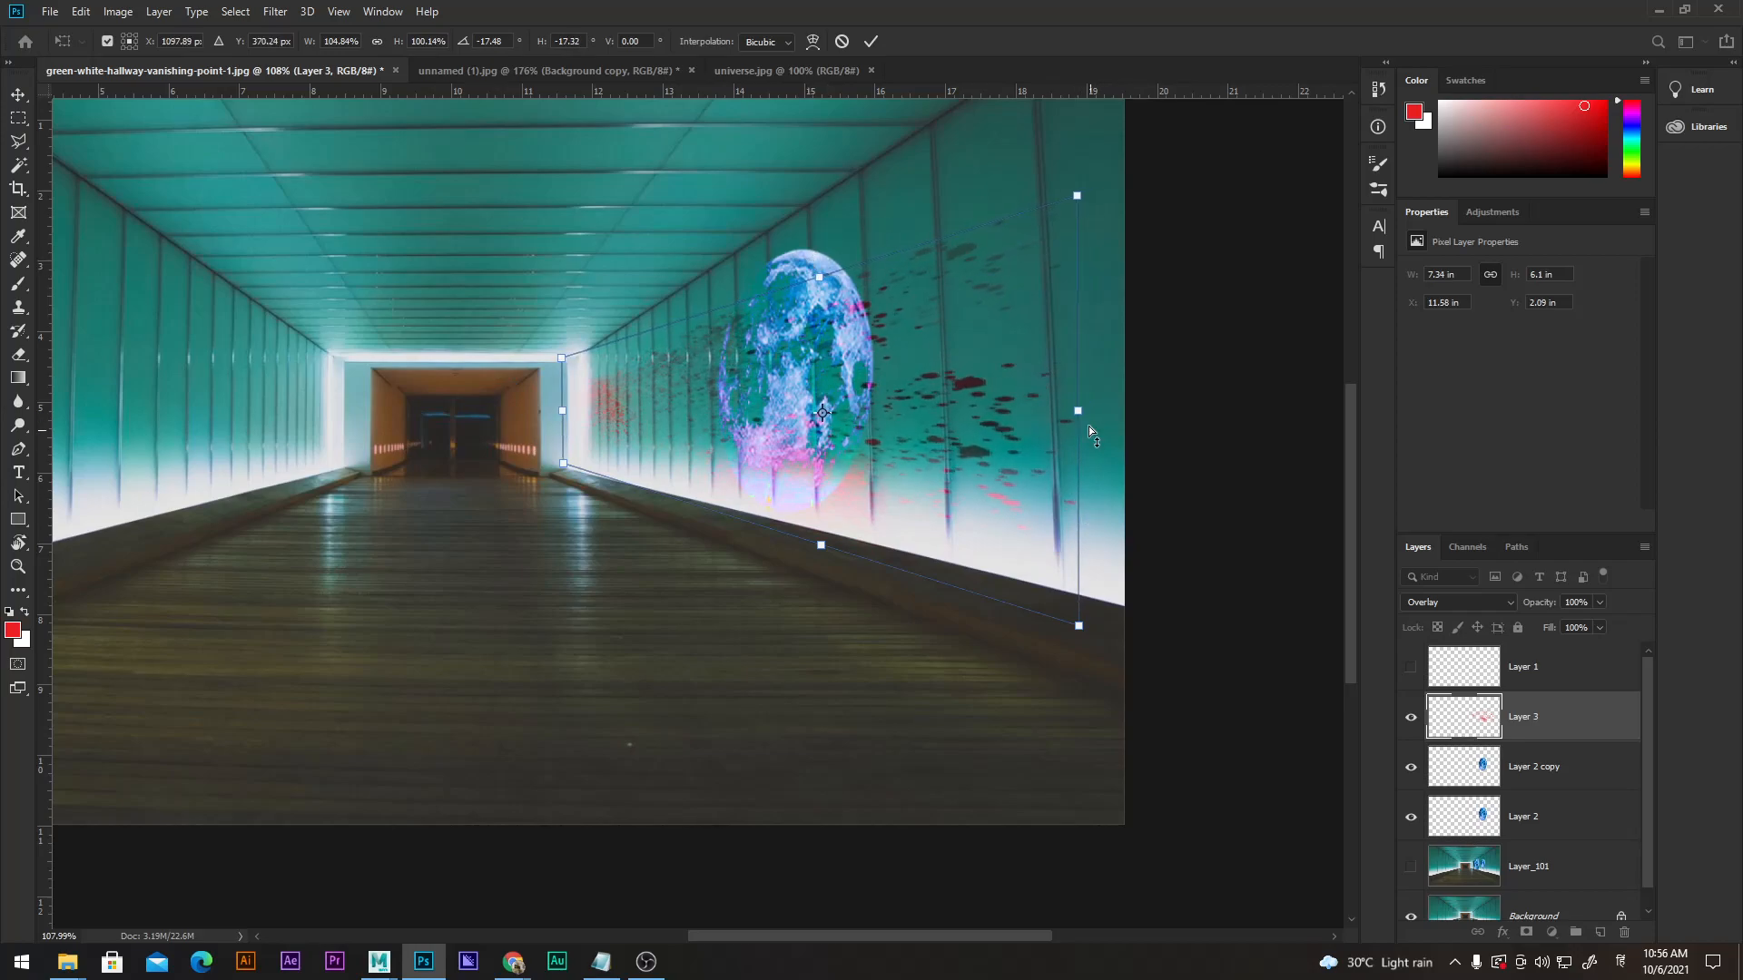
Raise the near side of the splatters further, fit both ends to the wall's perspective, and apply the transform.
drag(1081, 412, 1108, 336)
drag(563, 360, 595, 423)
drag(822, 238, 826, 225)
drag(1078, 116, 1081, 99)
drag(1029, 410, 1035, 413)
click(872, 43)
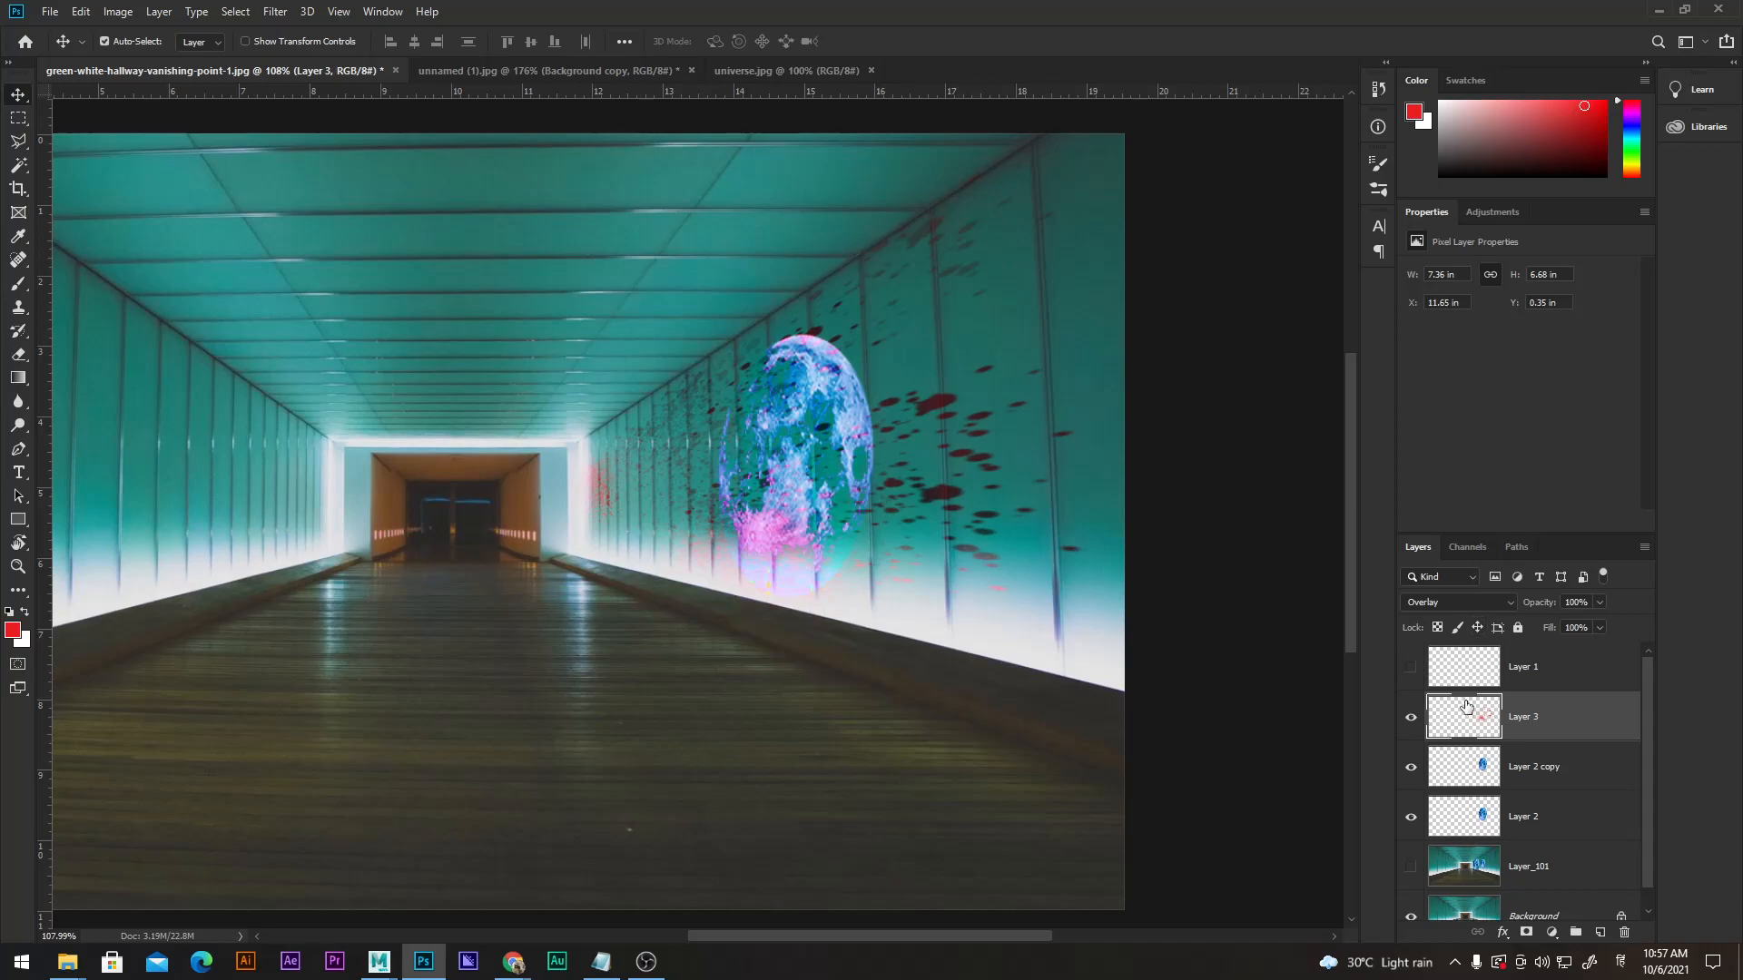
drag(1543, 608, 1738, 606)
mouse_move(1713, 613)
mouse_down()
mouse_move(1697, 613)
mouse_move(1737, 602)
mouse_up()
Duplicate Layer 3, flip the copy horizontally and move it onto the hallway's left wall.
scroll(854, 464, down, 5)
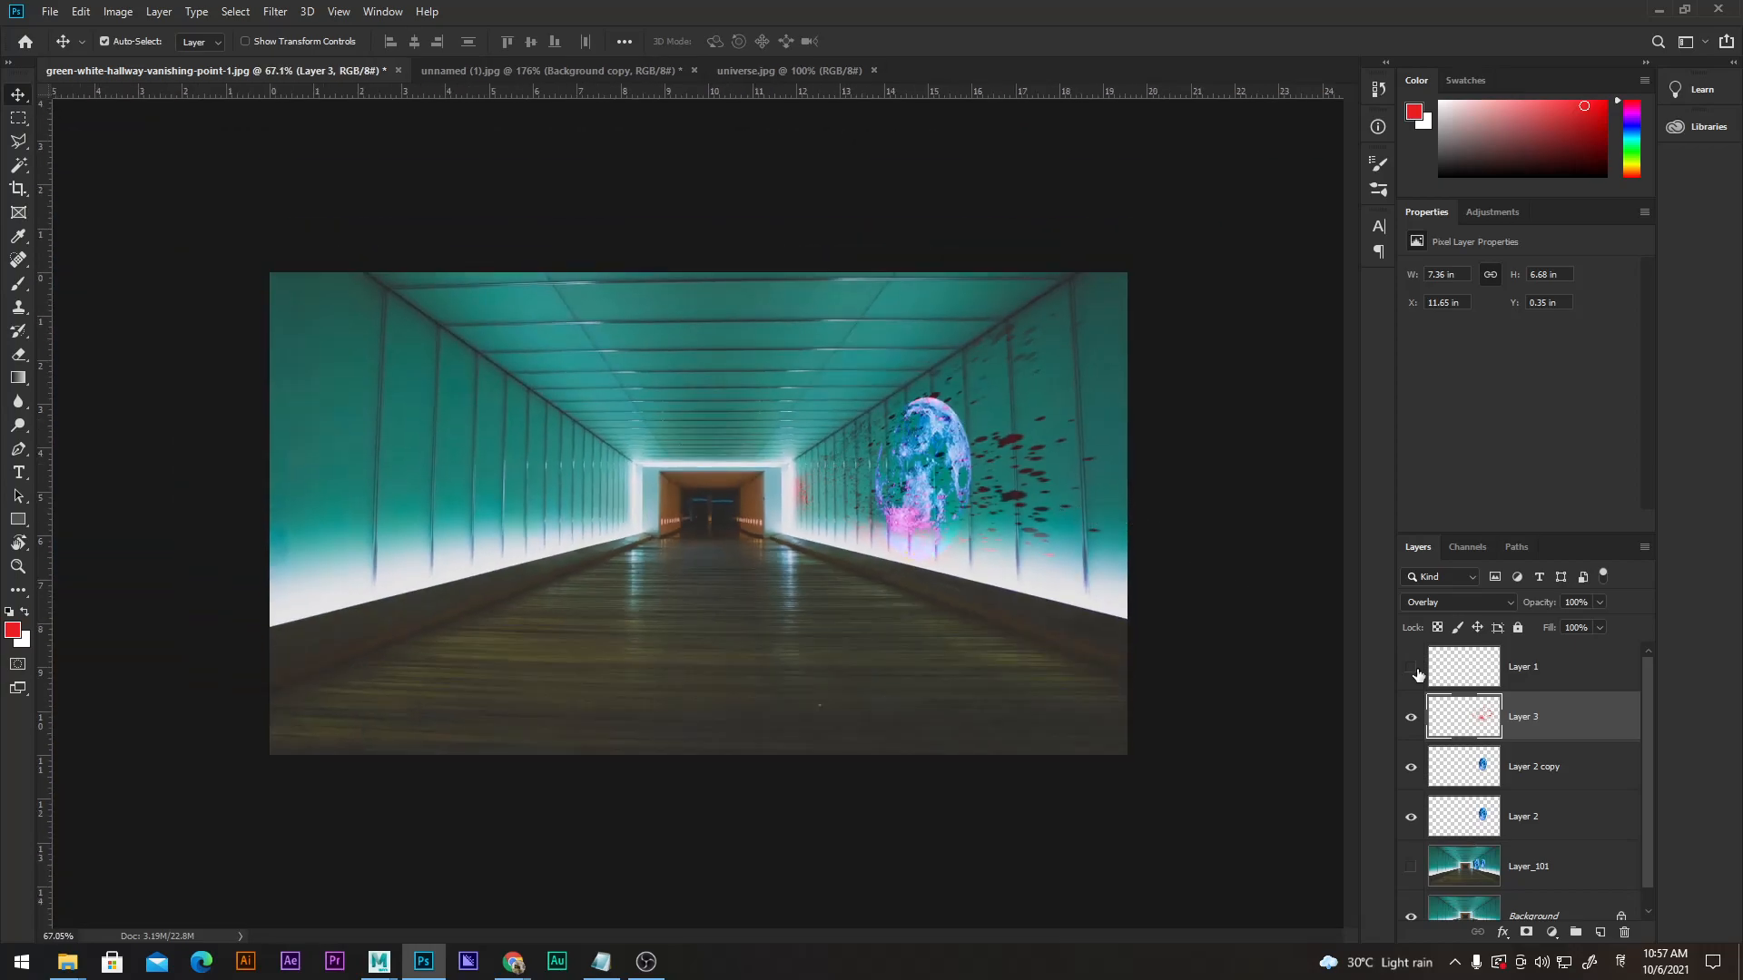
key(ctrl+j)
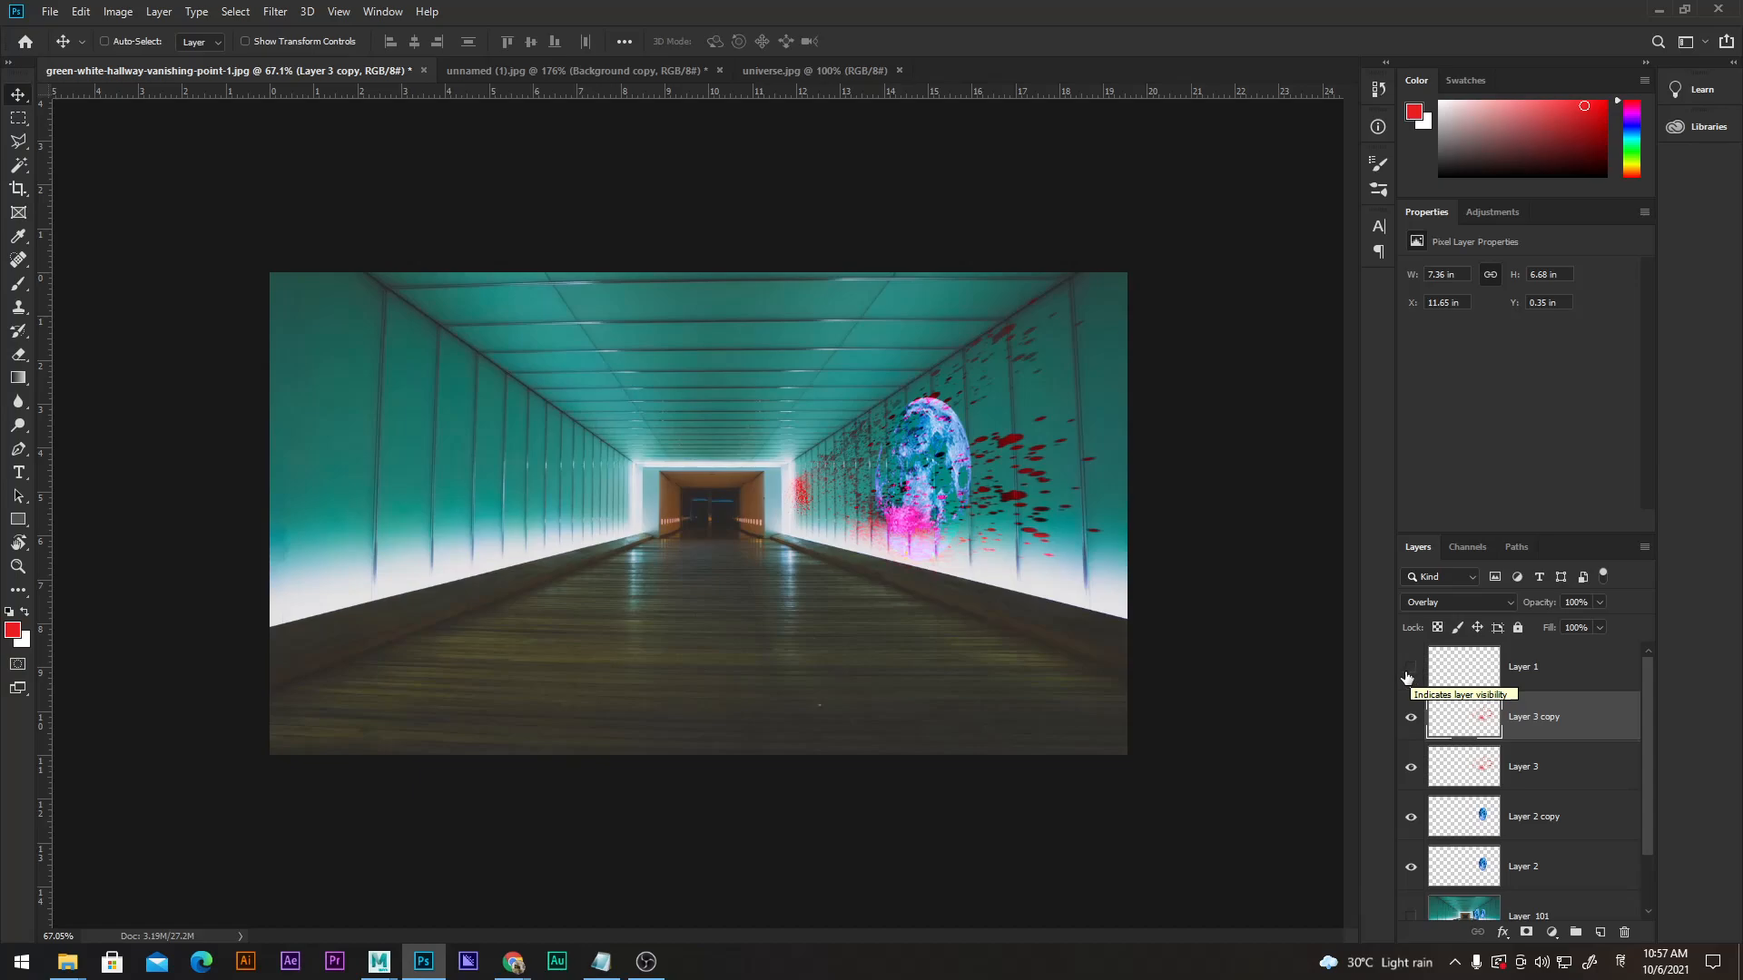
key(ctrl+t)
right_click(985, 481)
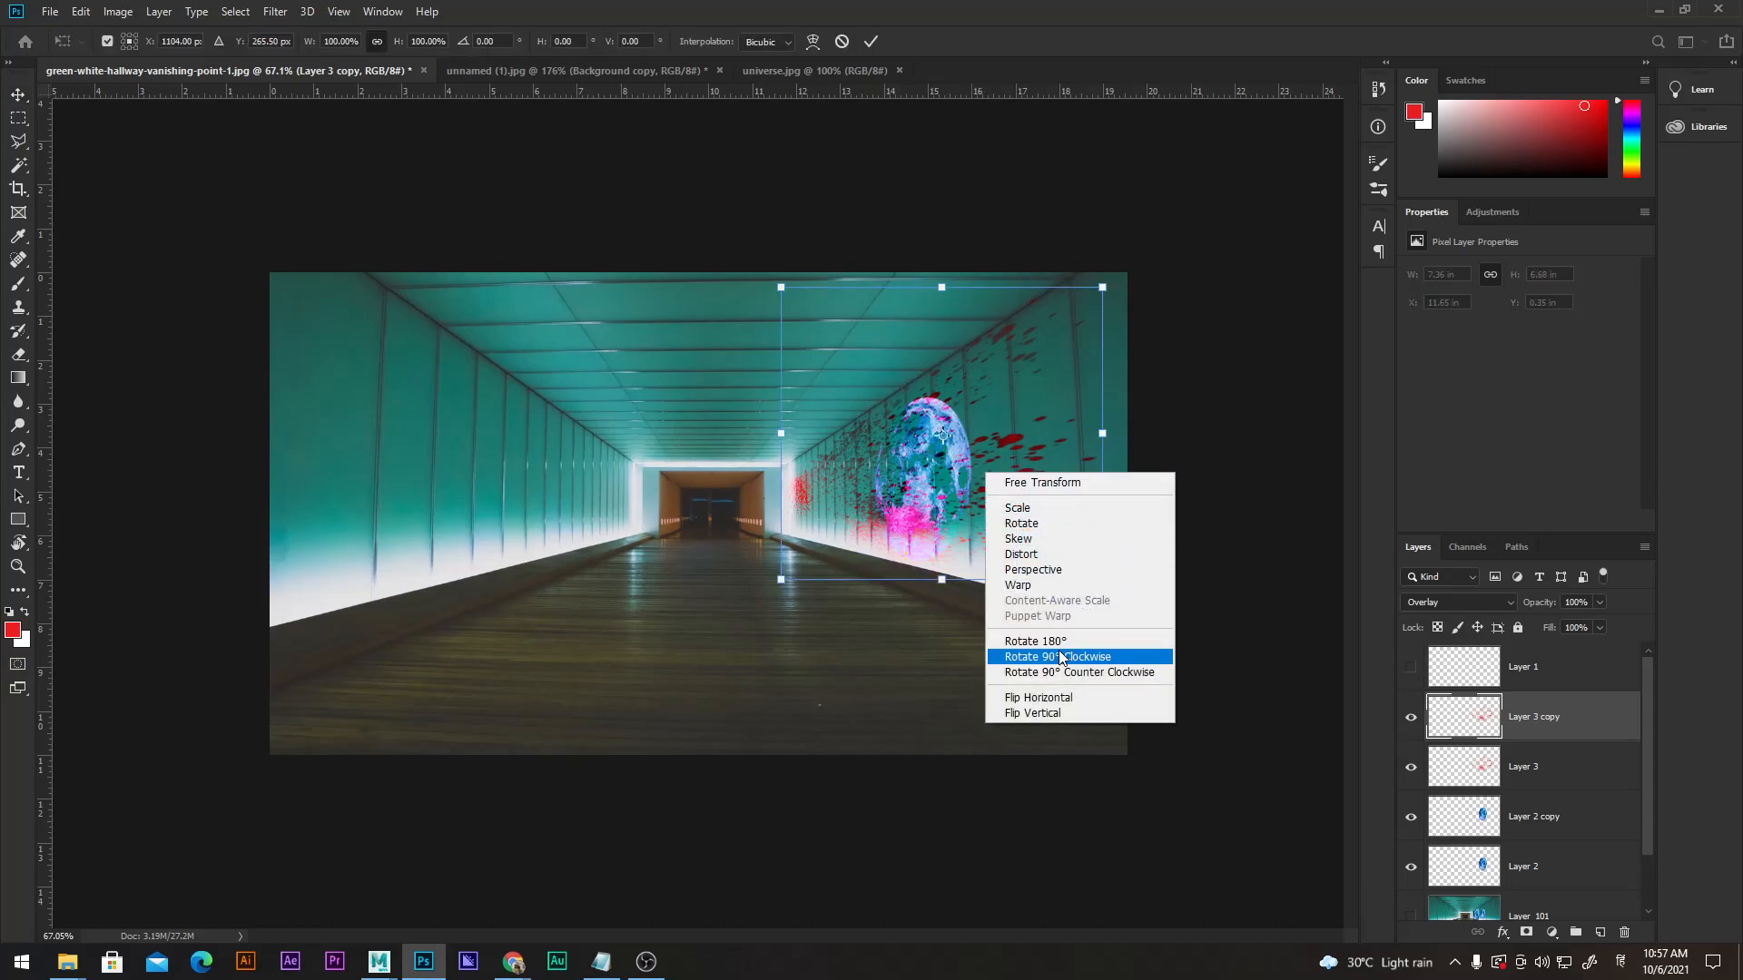
click(1053, 699)
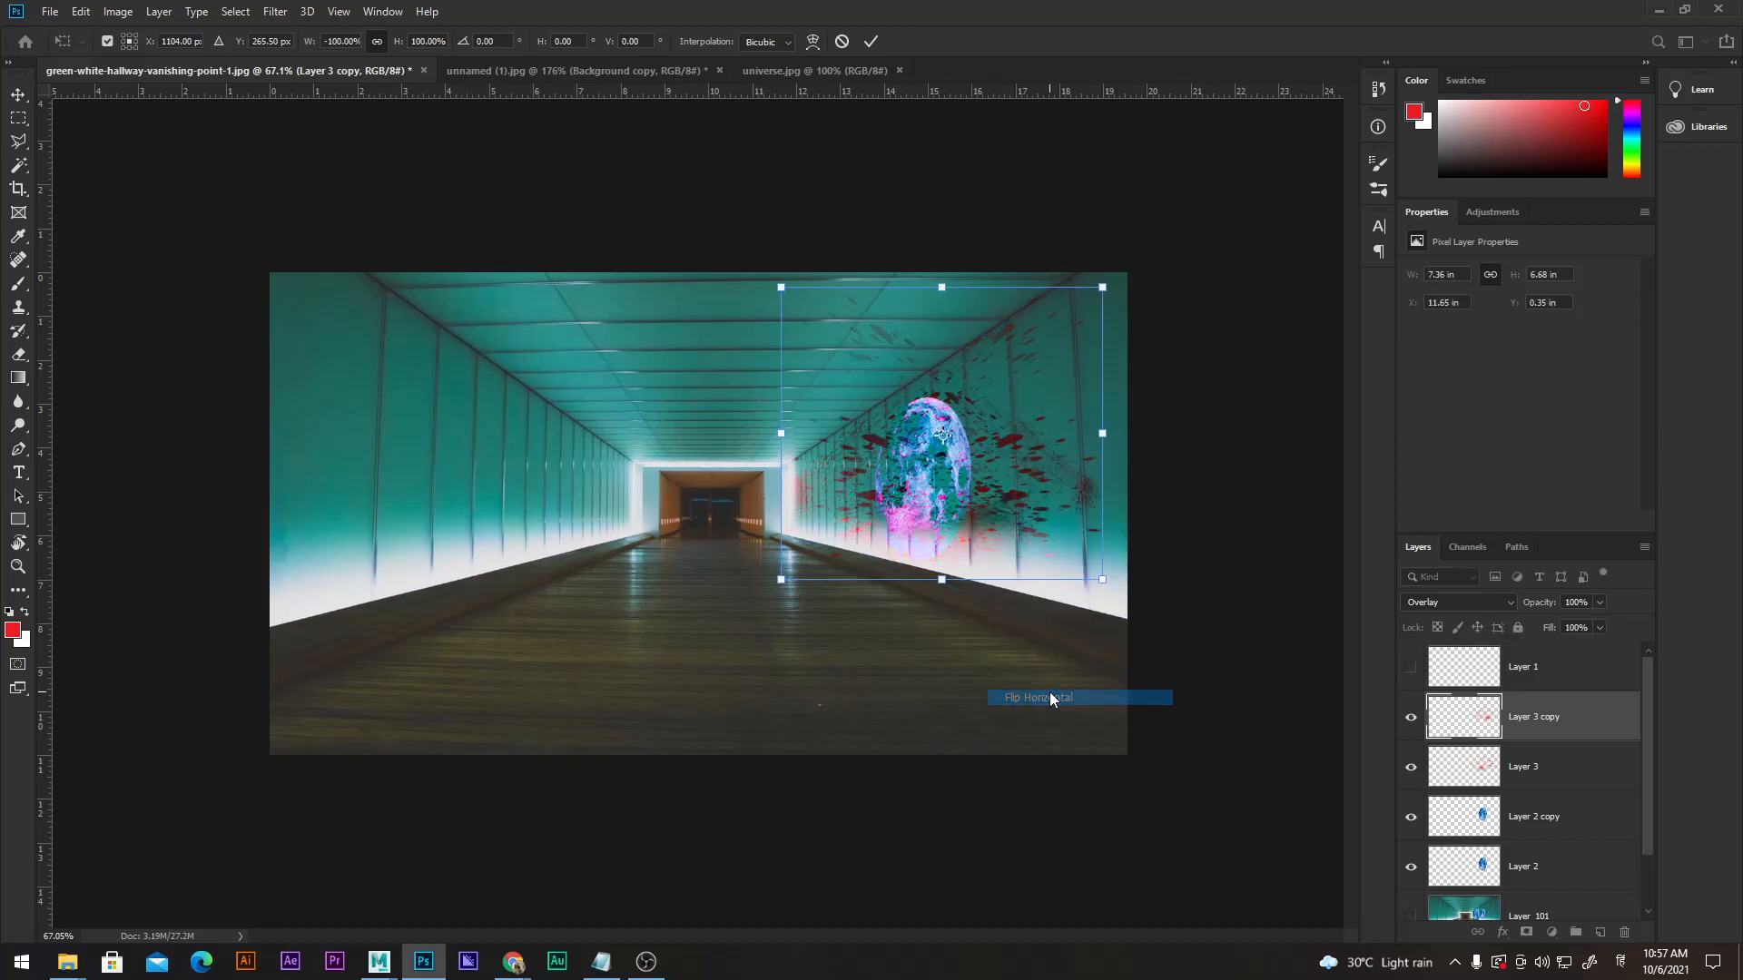
drag(1016, 485, 544, 481)
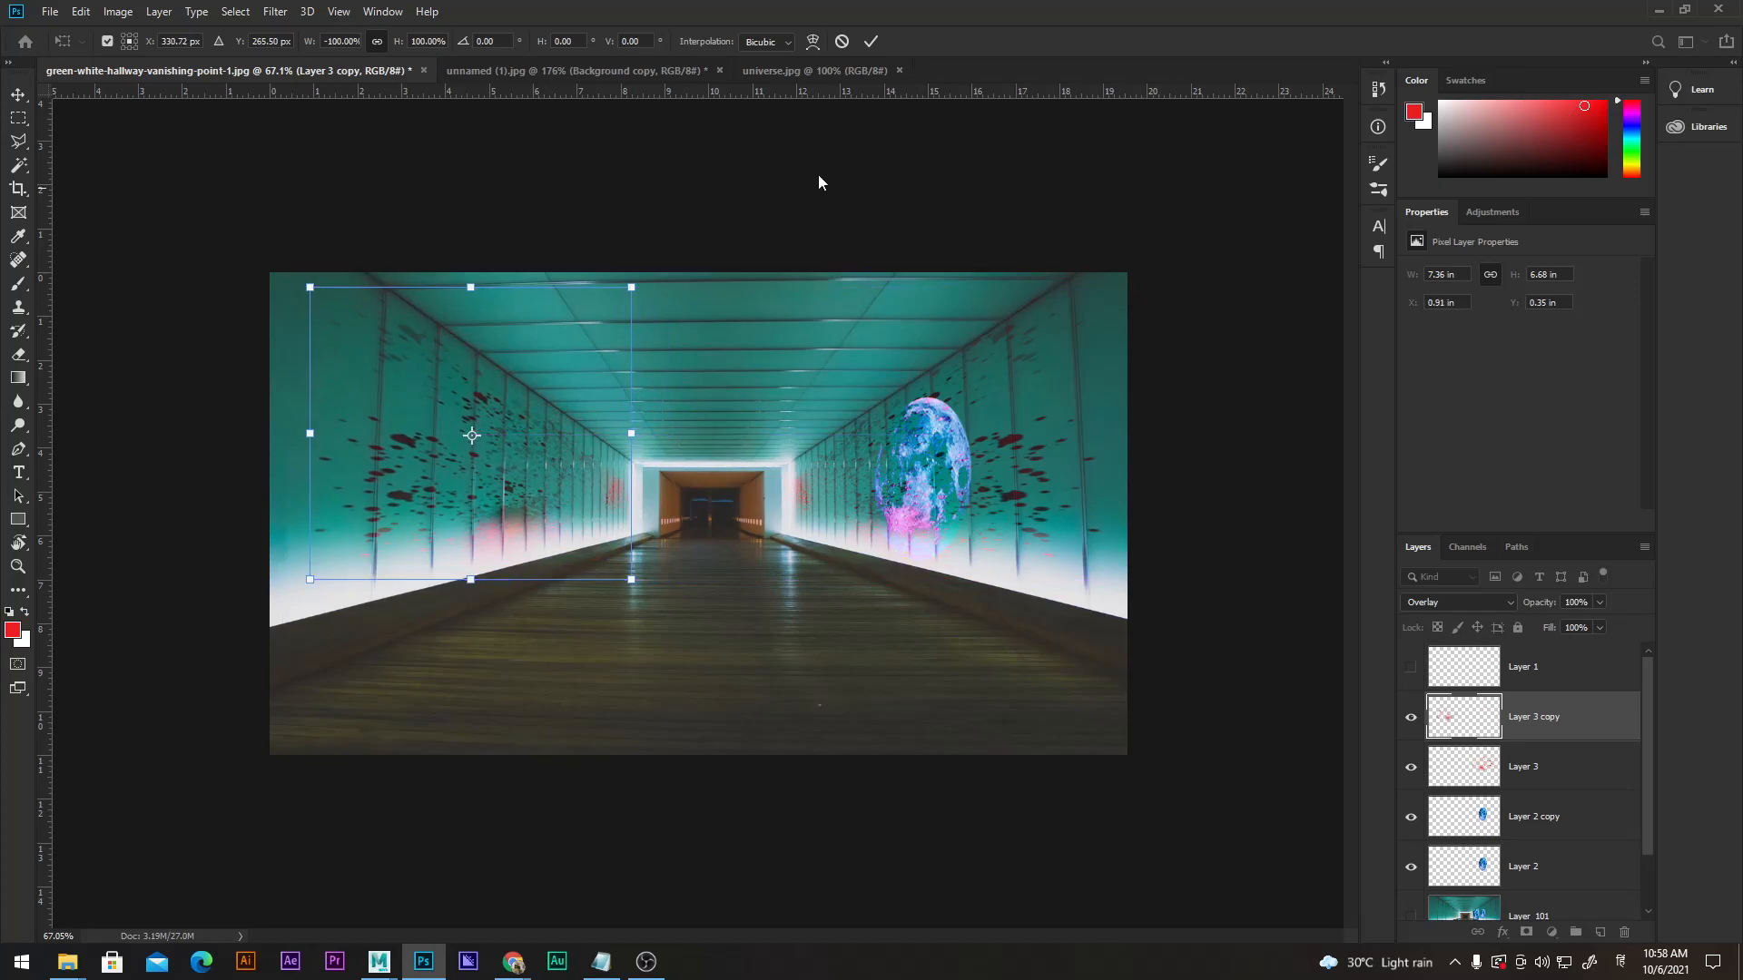
click(871, 41)
Add a new empty layer directly above Layer_101 and activate the Brush tool with its brush settings displayed.
scroll(652, 472, up, 2)
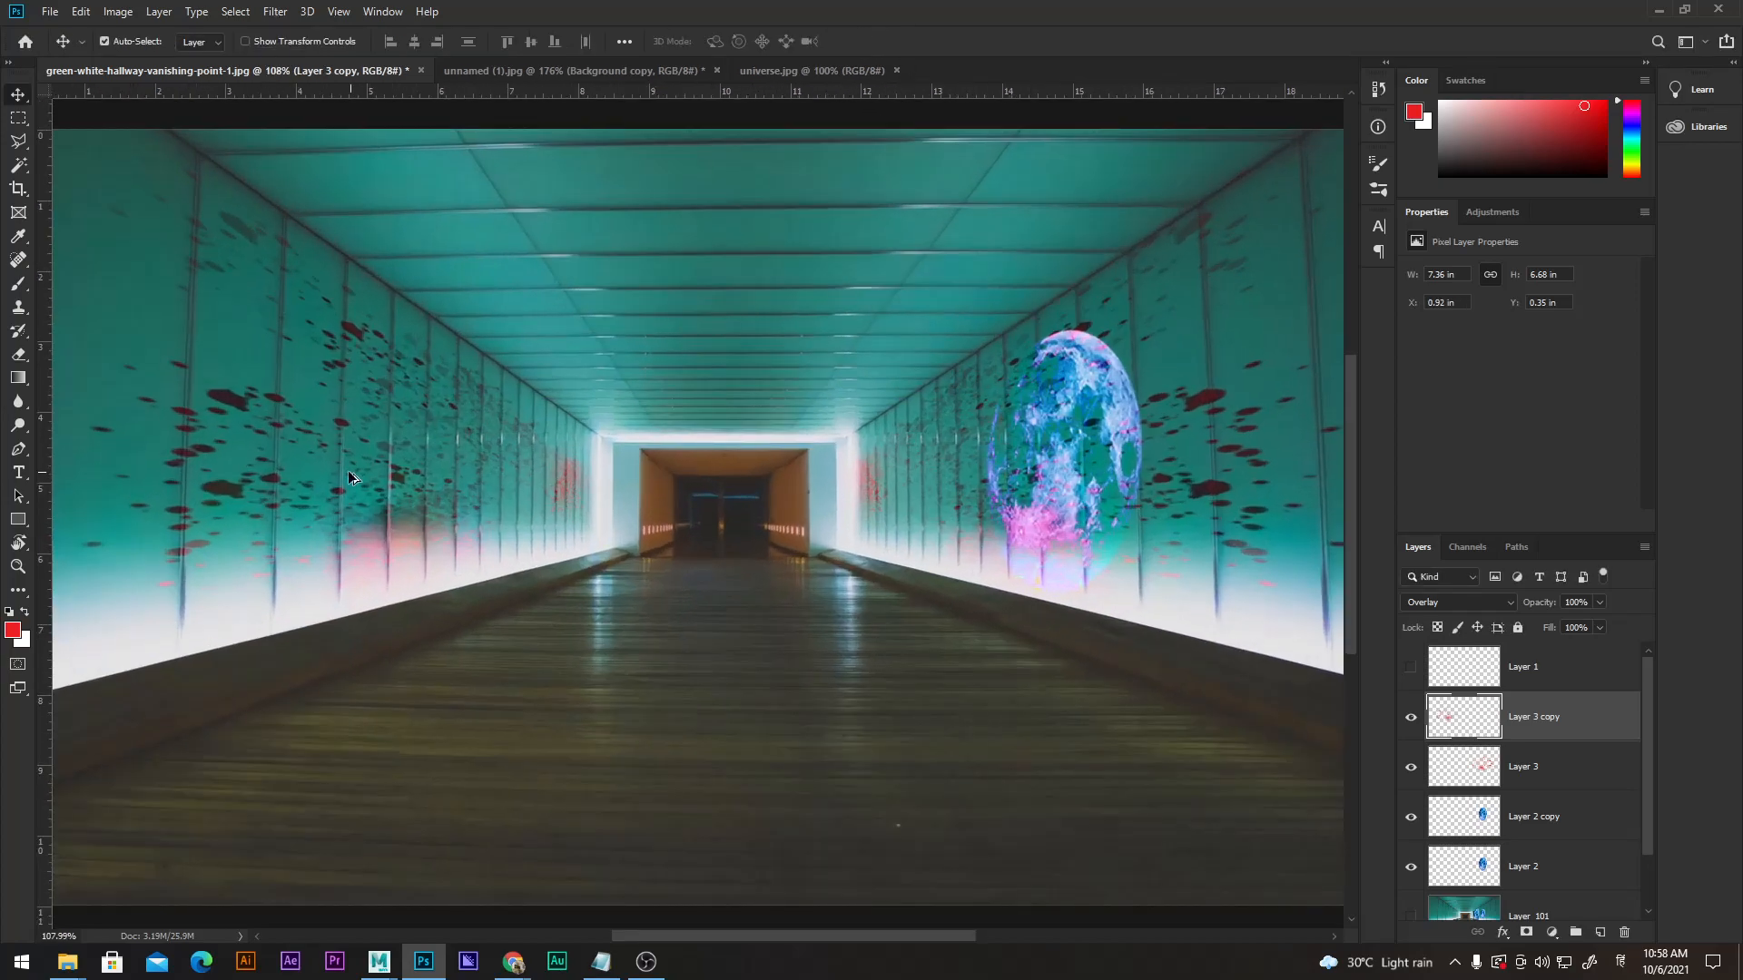
scroll(748, 625, down, 1)
scroll(787, 628, up, 1)
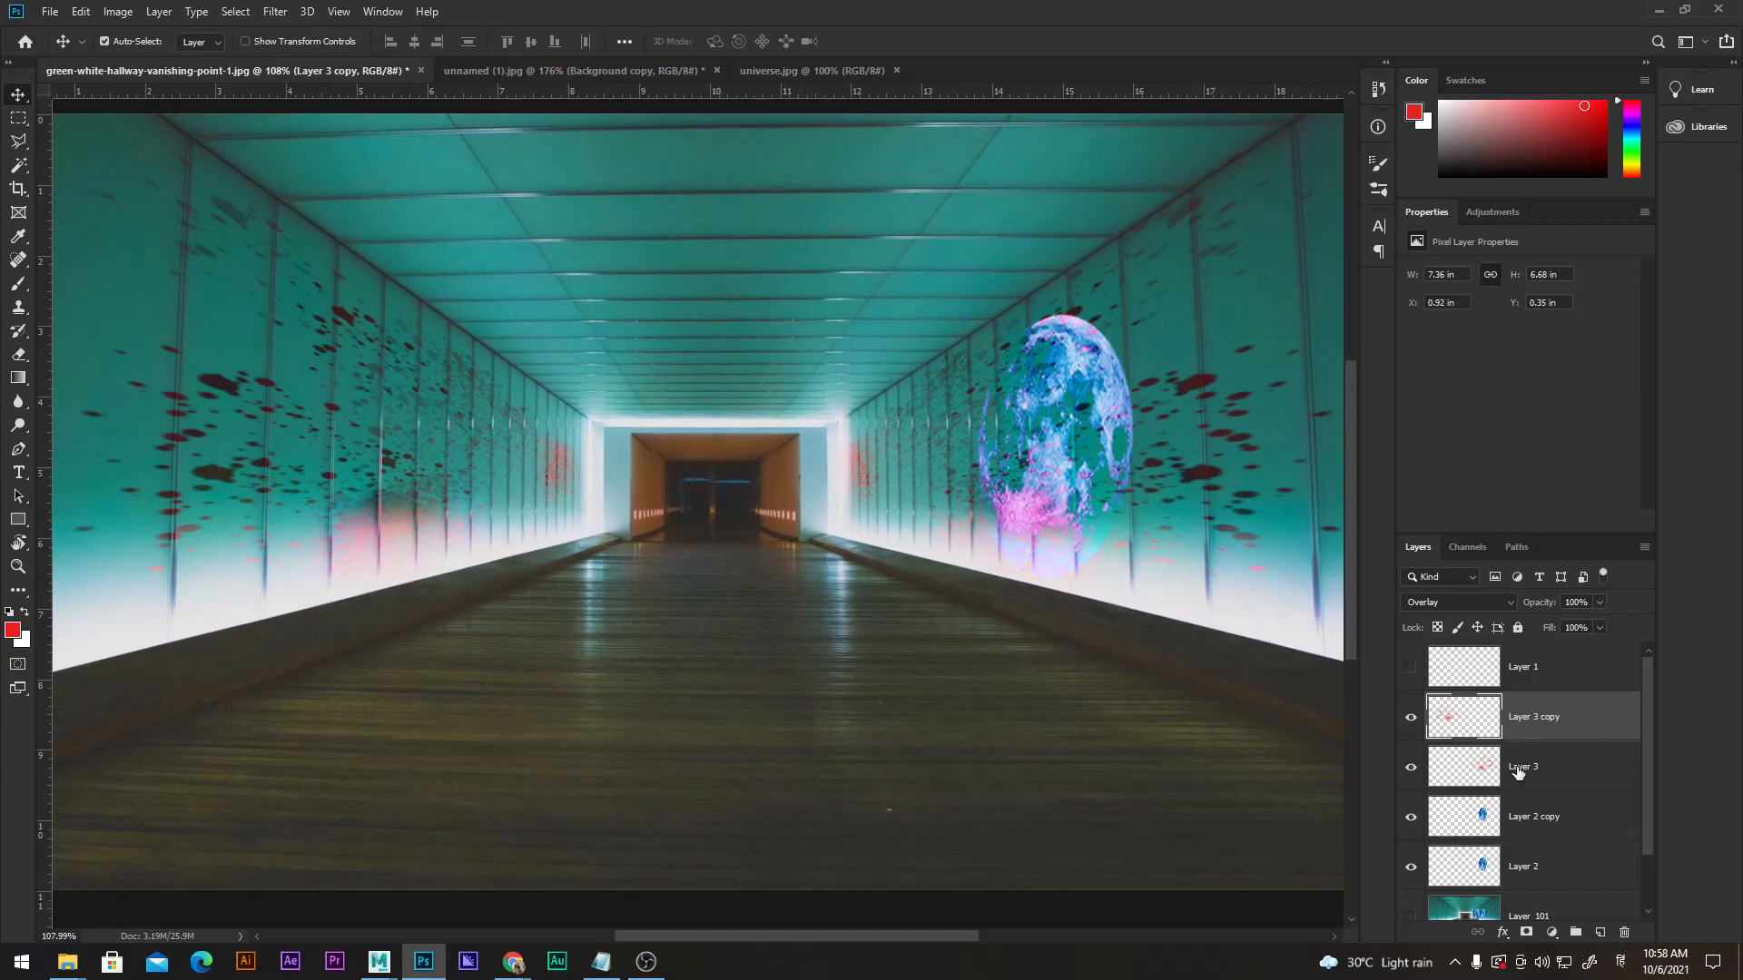
scroll(1532, 859, down, 1)
scroll(1534, 857, up, 1)
click(1552, 847)
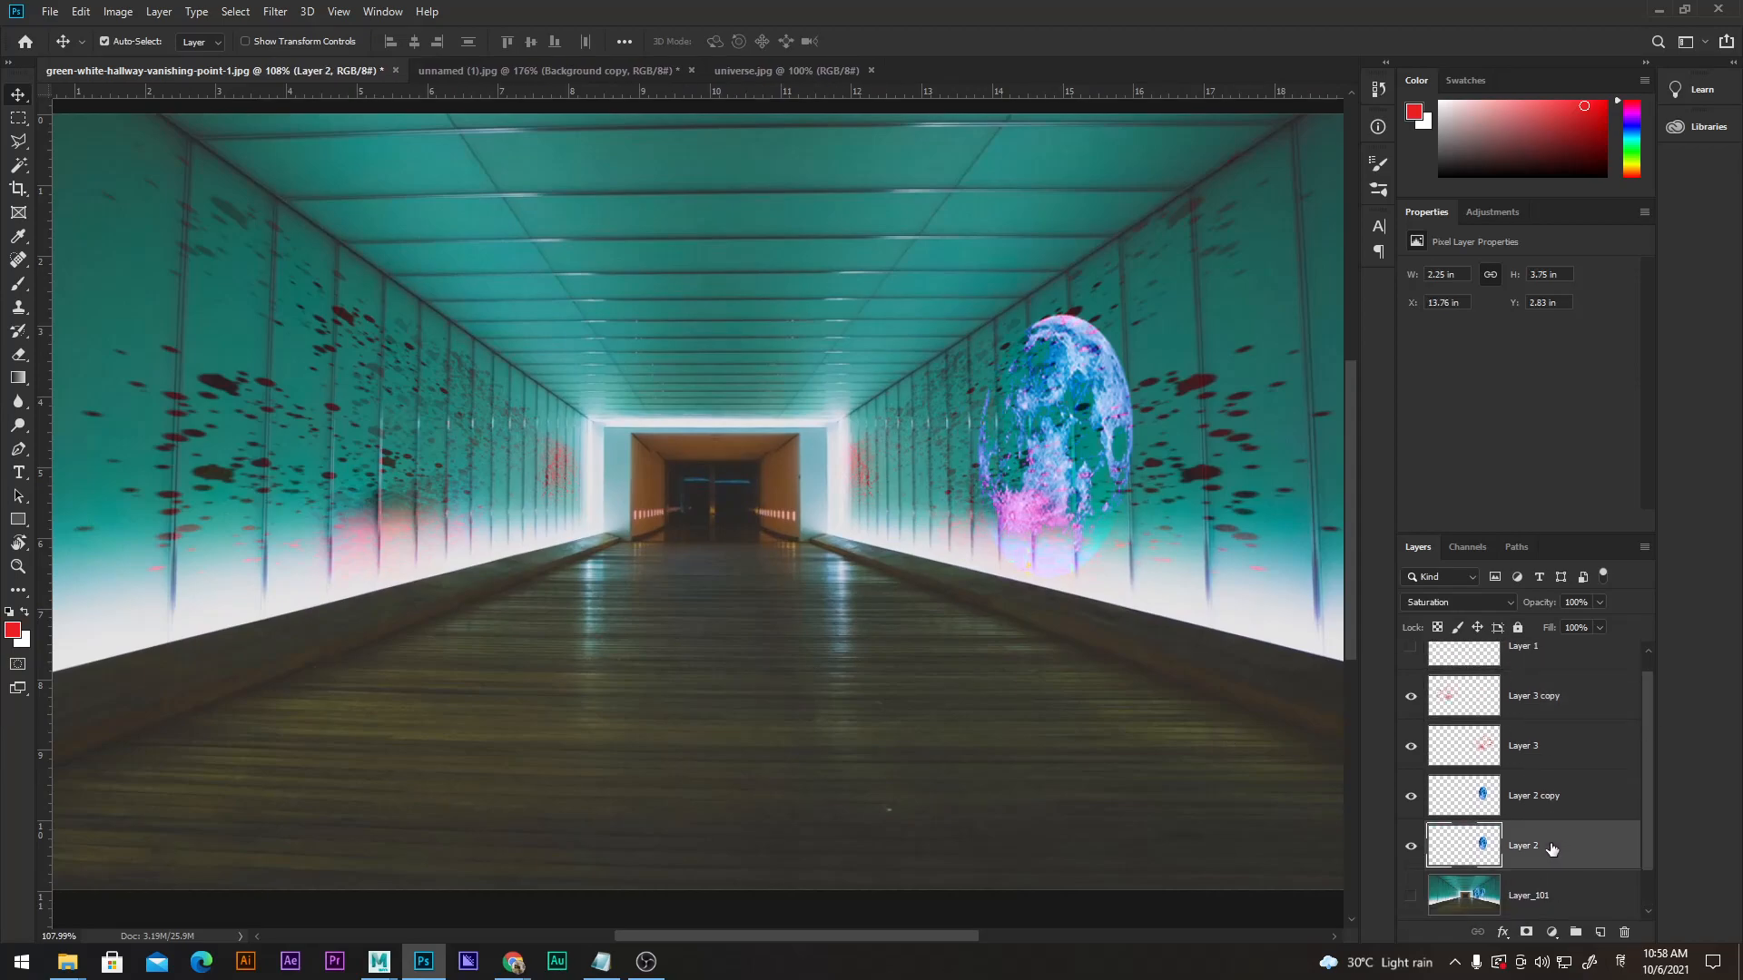
click(1543, 890)
key(ctrl+shift+n)
key(Return)
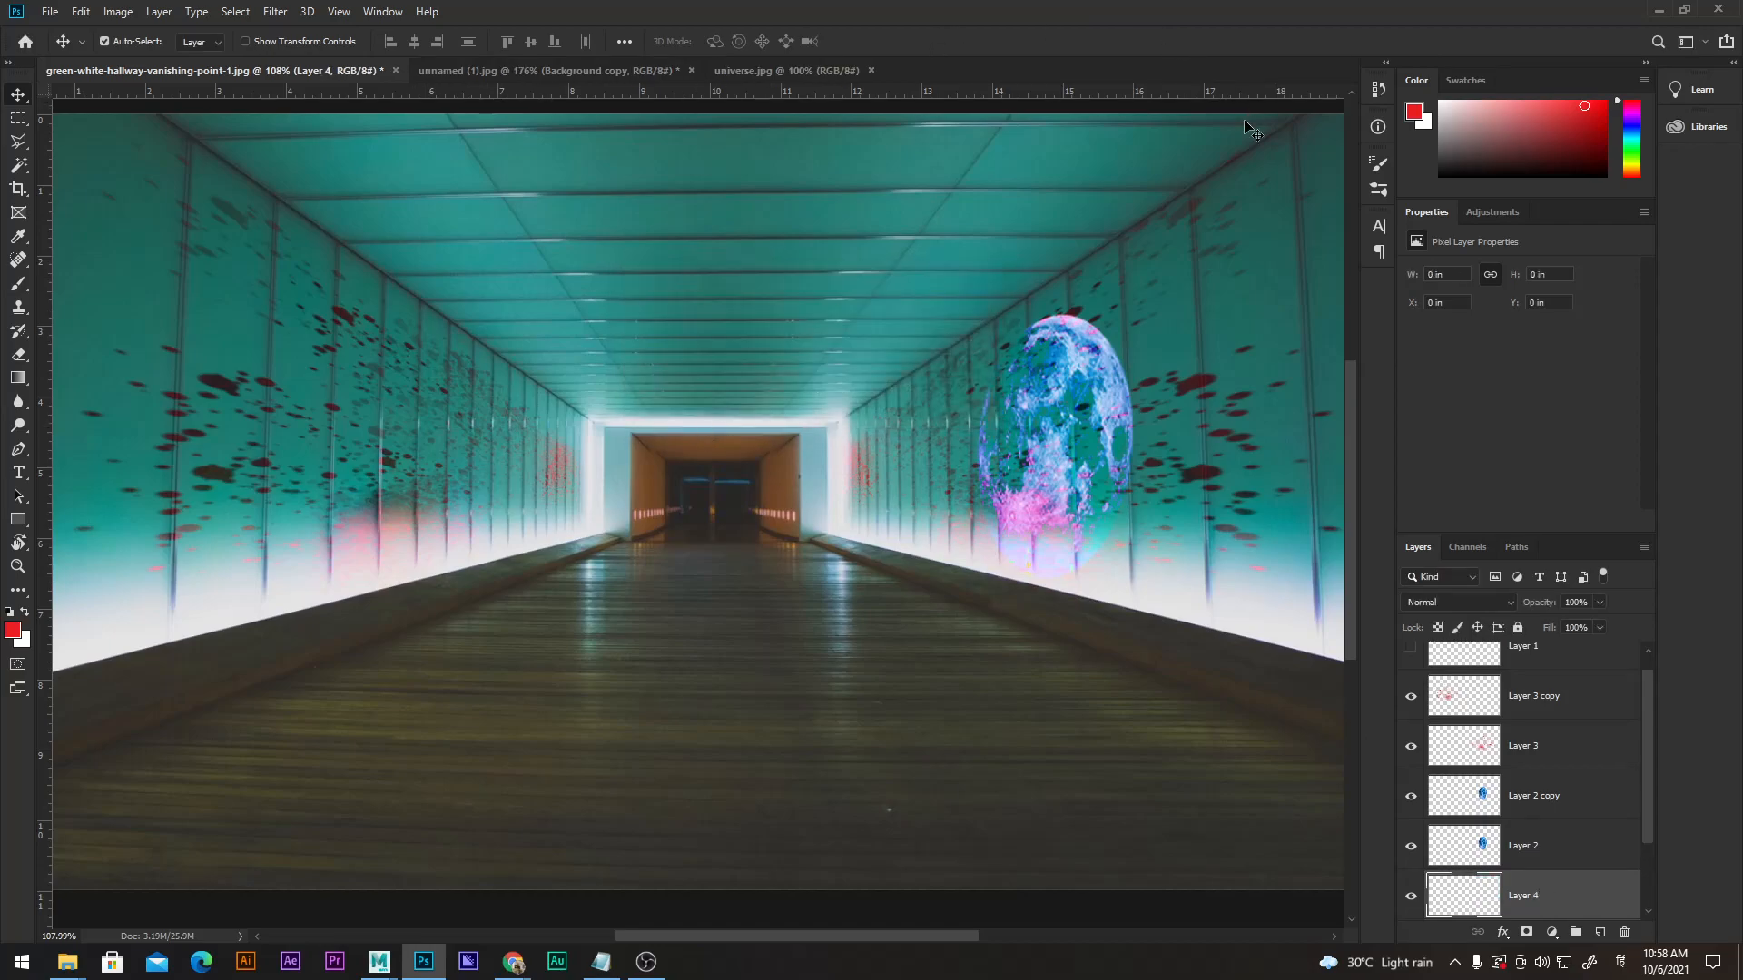
click(1378, 164)
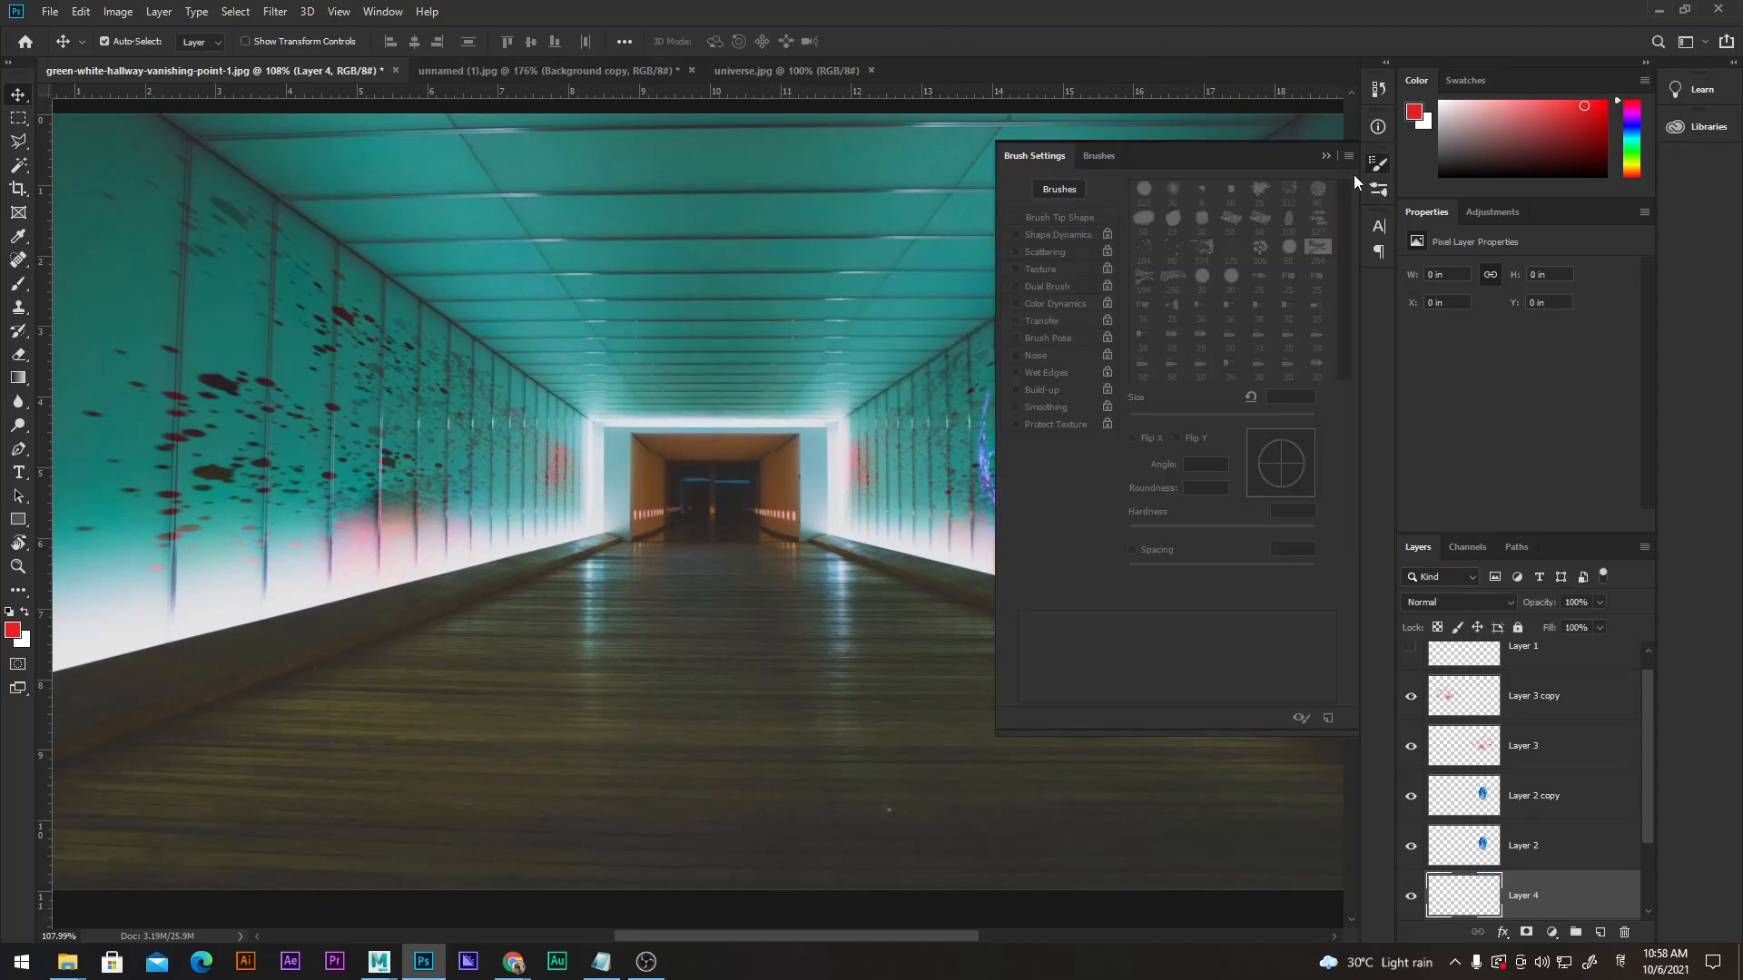
click(19, 286)
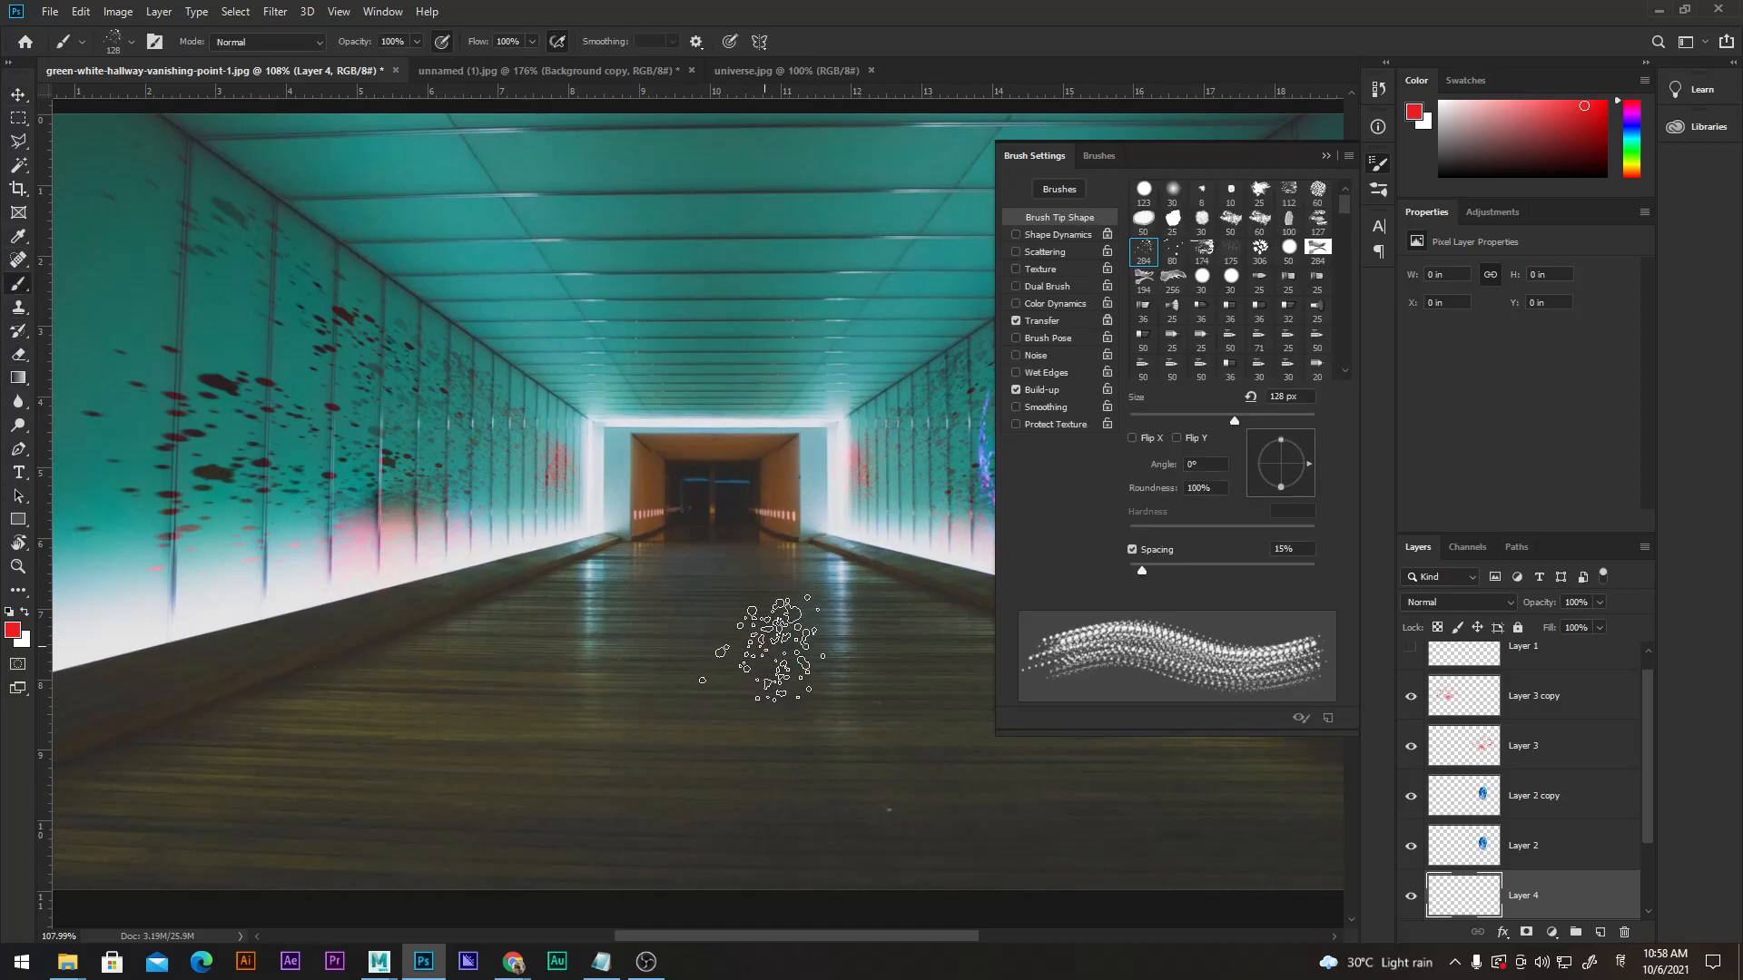
Try stamping red streaks on the wooden floor with the 175 px brush tip.
click(1231, 249)
click(645, 680)
click(844, 658)
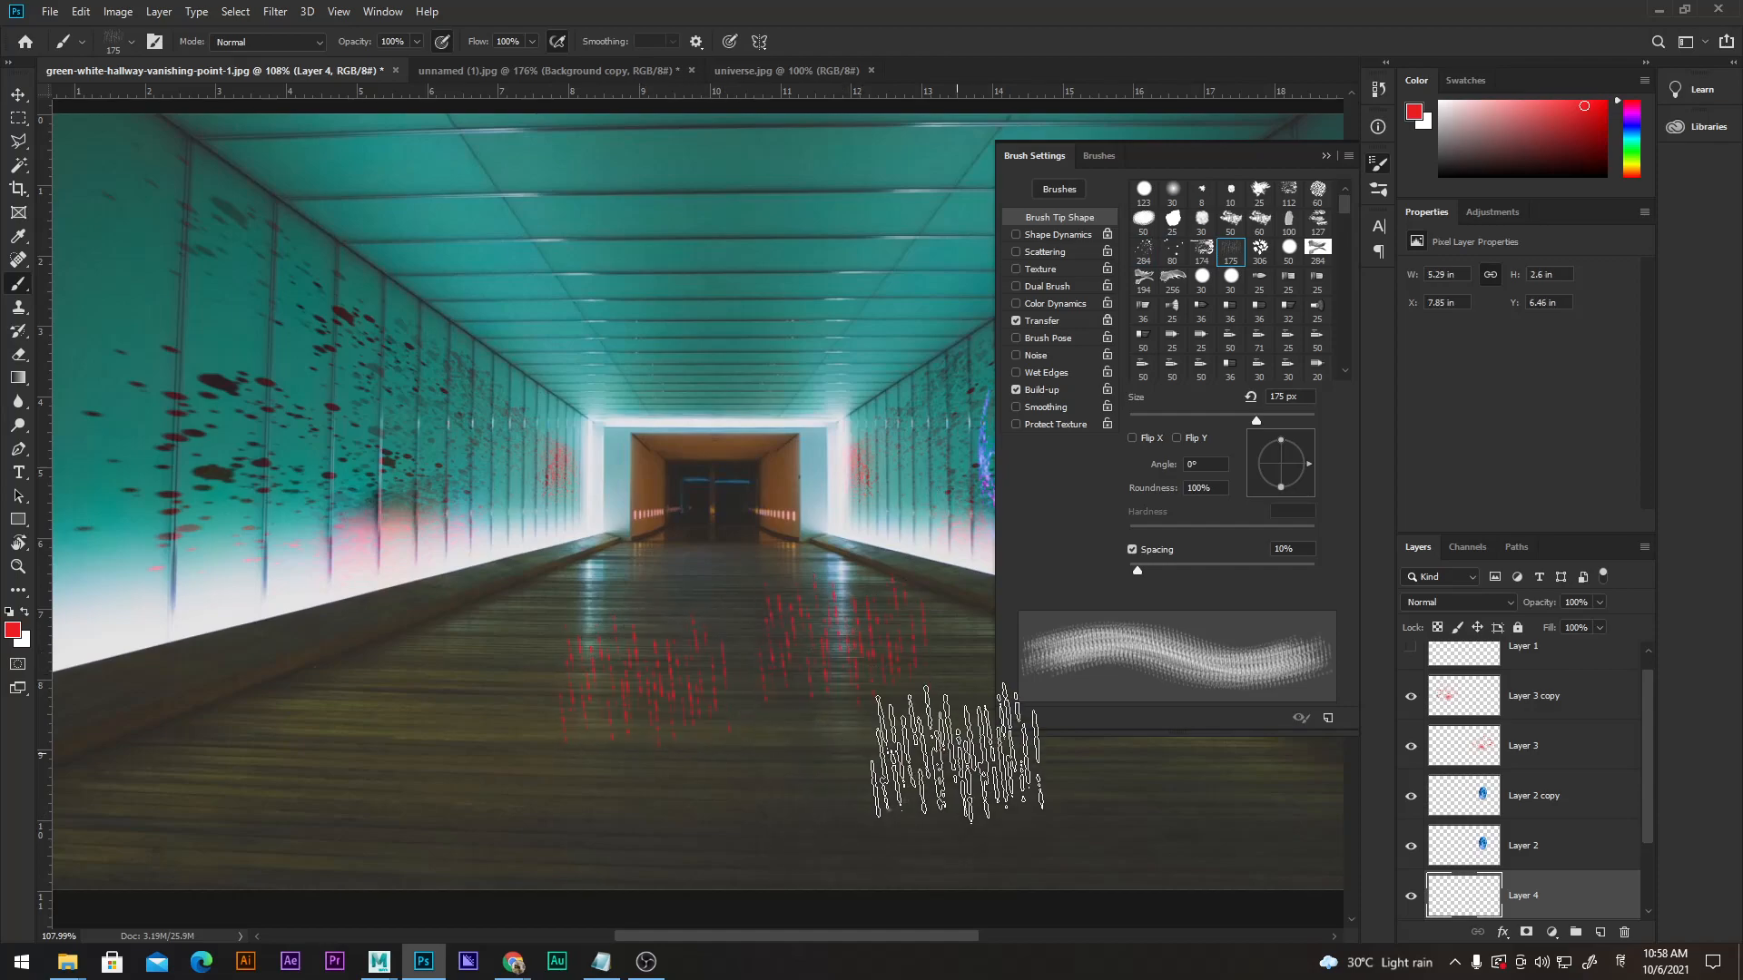
key(ctrl+z)
key(ctrl+z)
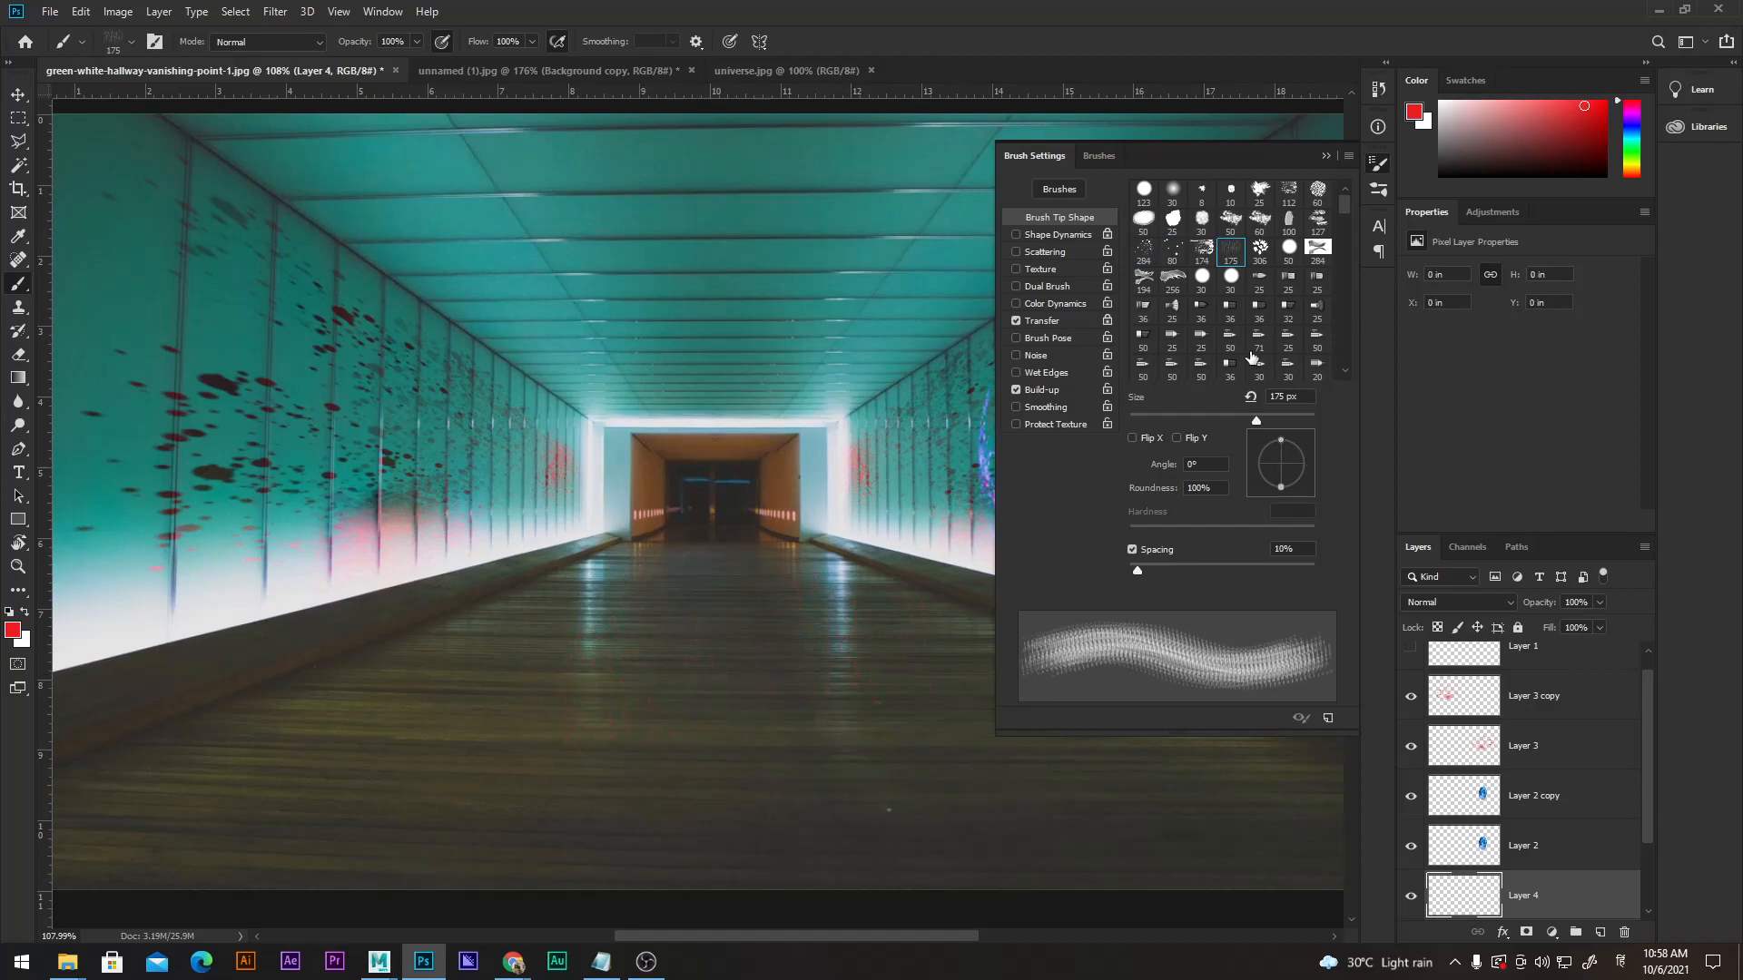
Choose the 80 px dotted brush tip and try stamping red dots on the wooden floor.
click(1173, 250)
click(685, 661)
click(844, 770)
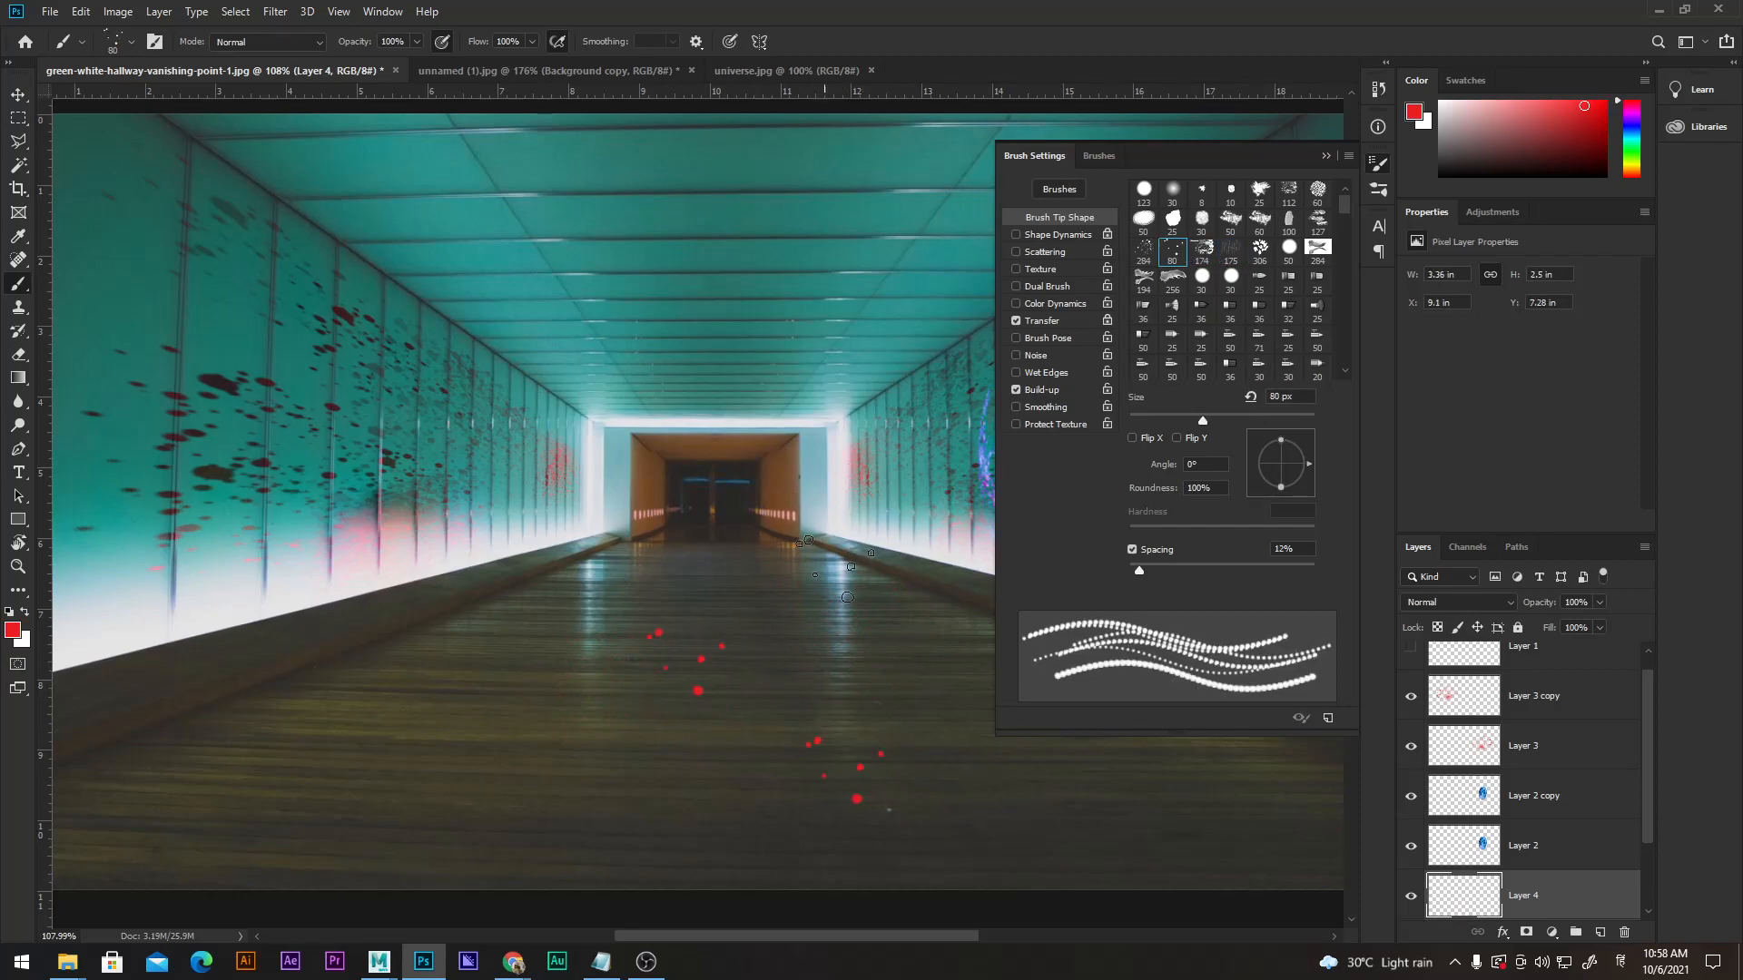
click(746, 580)
click(570, 724)
click(383, 802)
key(ctrl+z)
key(ctrl+z)
key(ctrl+z)
Stamp red dots at several spots on the floor, adding smaller ones with the brush reduced to 34 px.
drag(706, 635, 685, 567)
click(887, 733)
click(753, 867)
click(763, 591)
right_click(697, 606)
alt+right_click(738, 612)
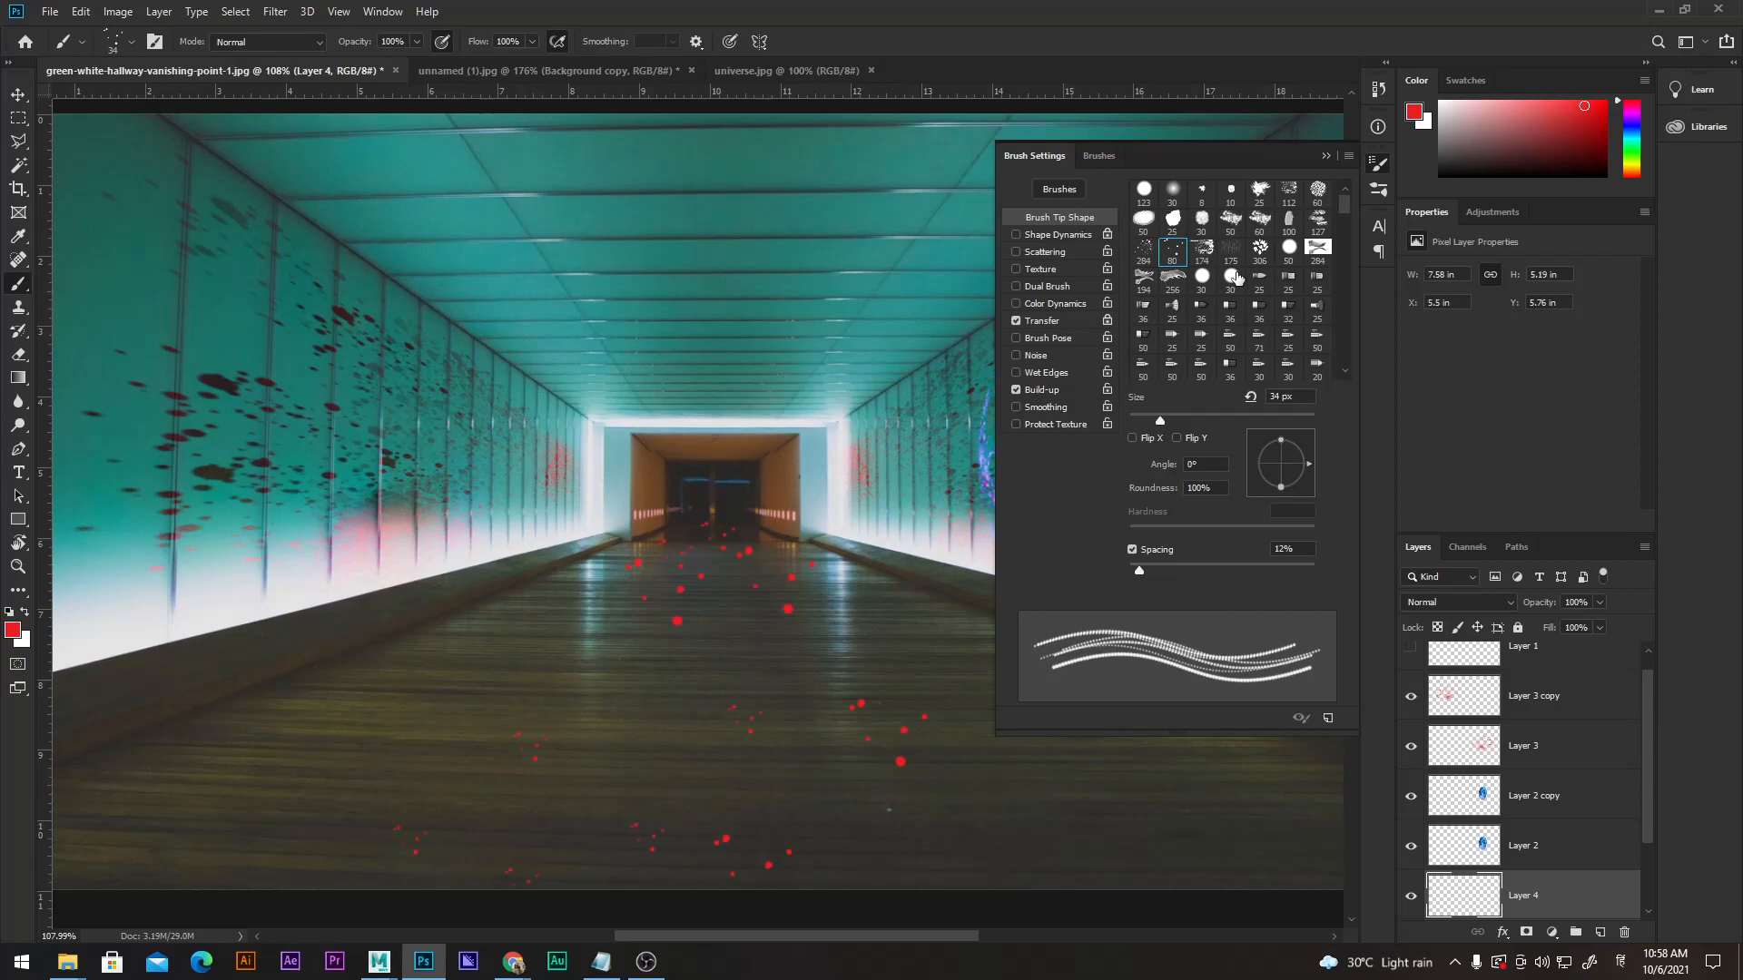
Choose the 24 px splatter brush tip, enlarge it to 139 px, and stamp three red splatters across the wooden floor.
scroll(1171, 290, down, 3)
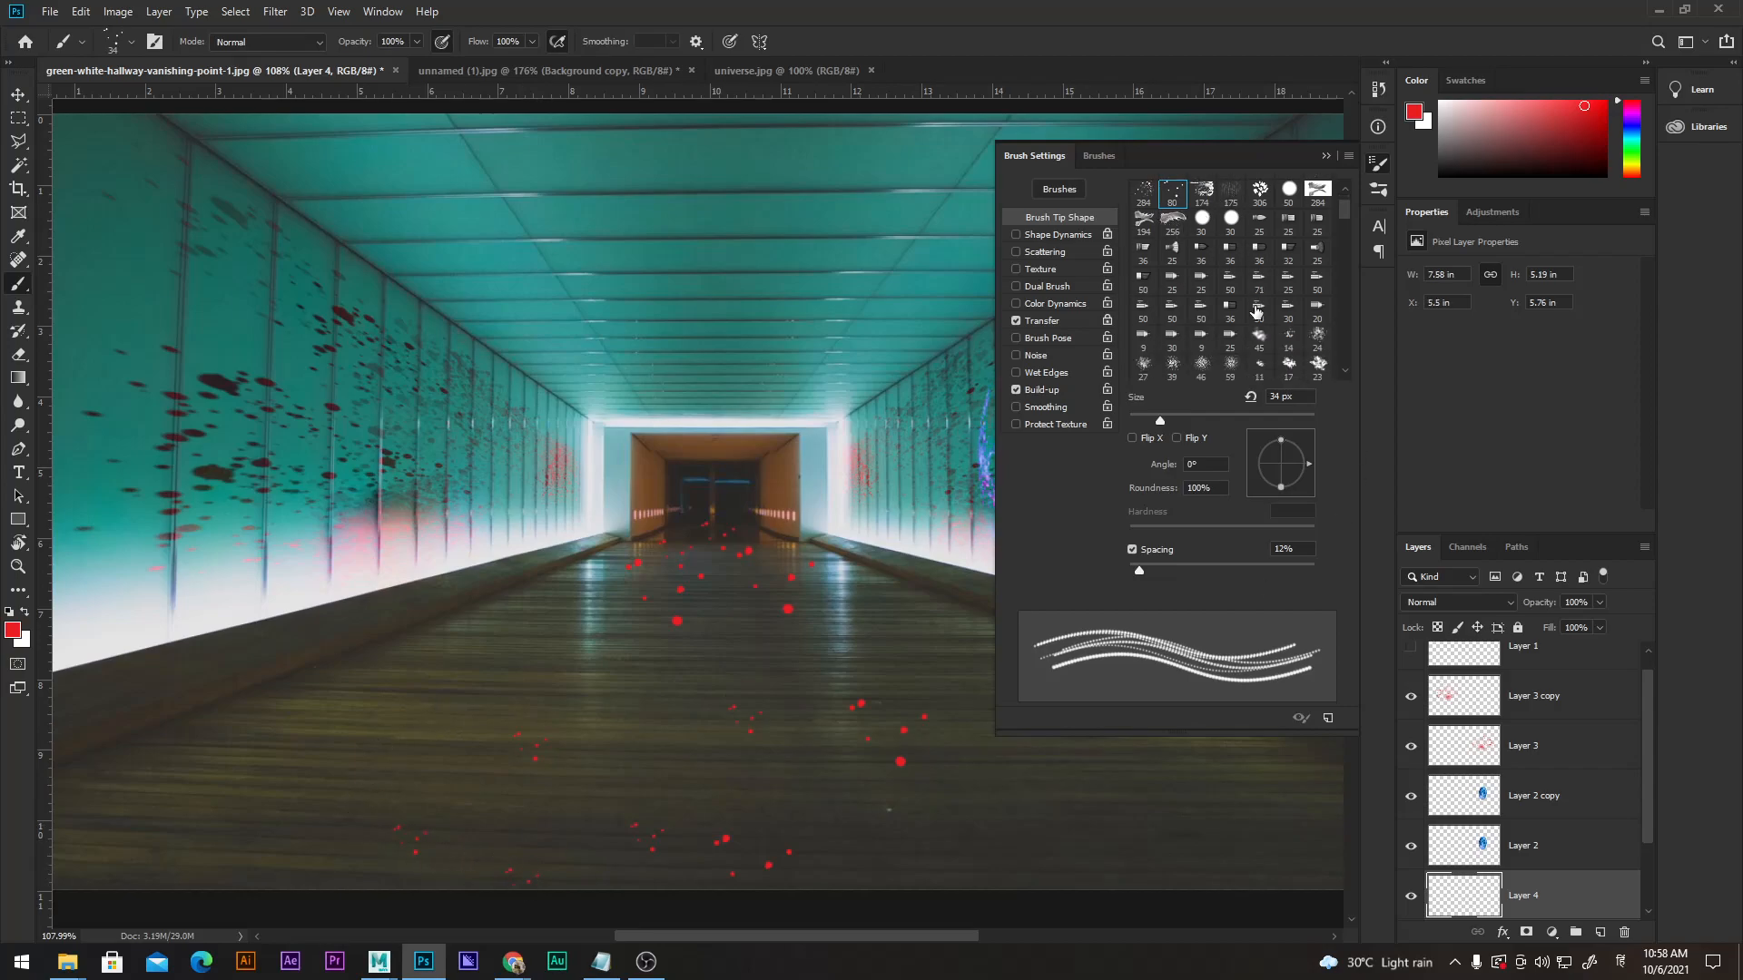
click(1319, 309)
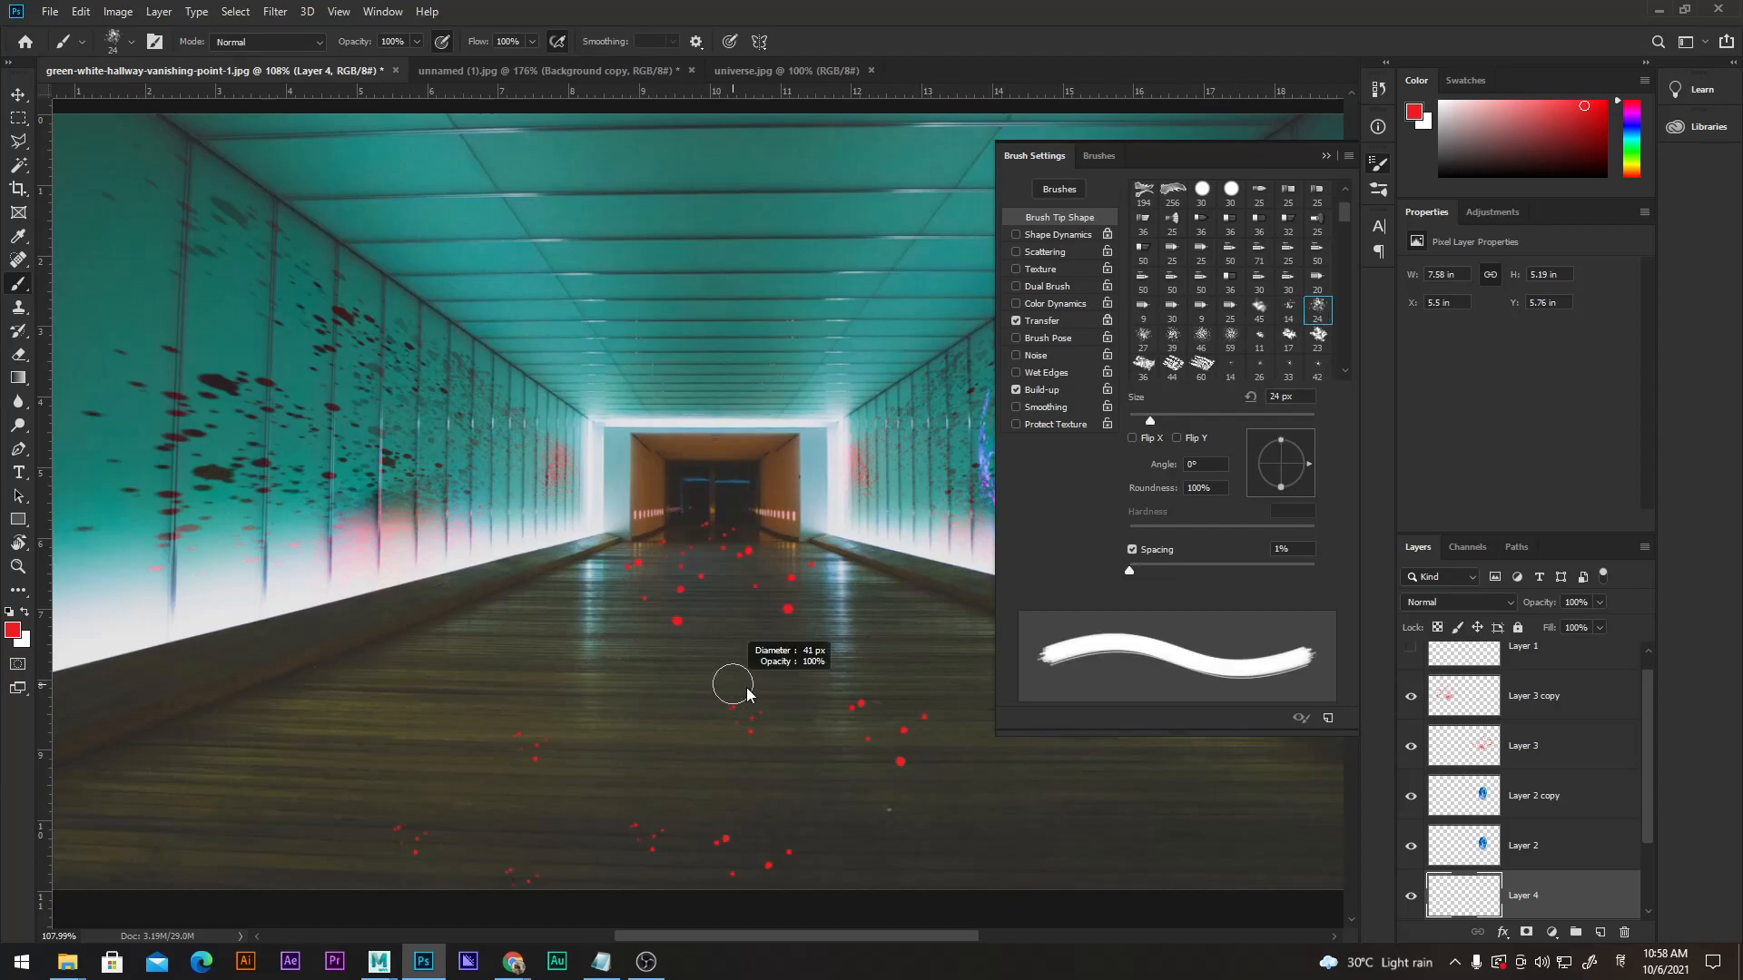
click(565, 717)
key(ctrl+z)
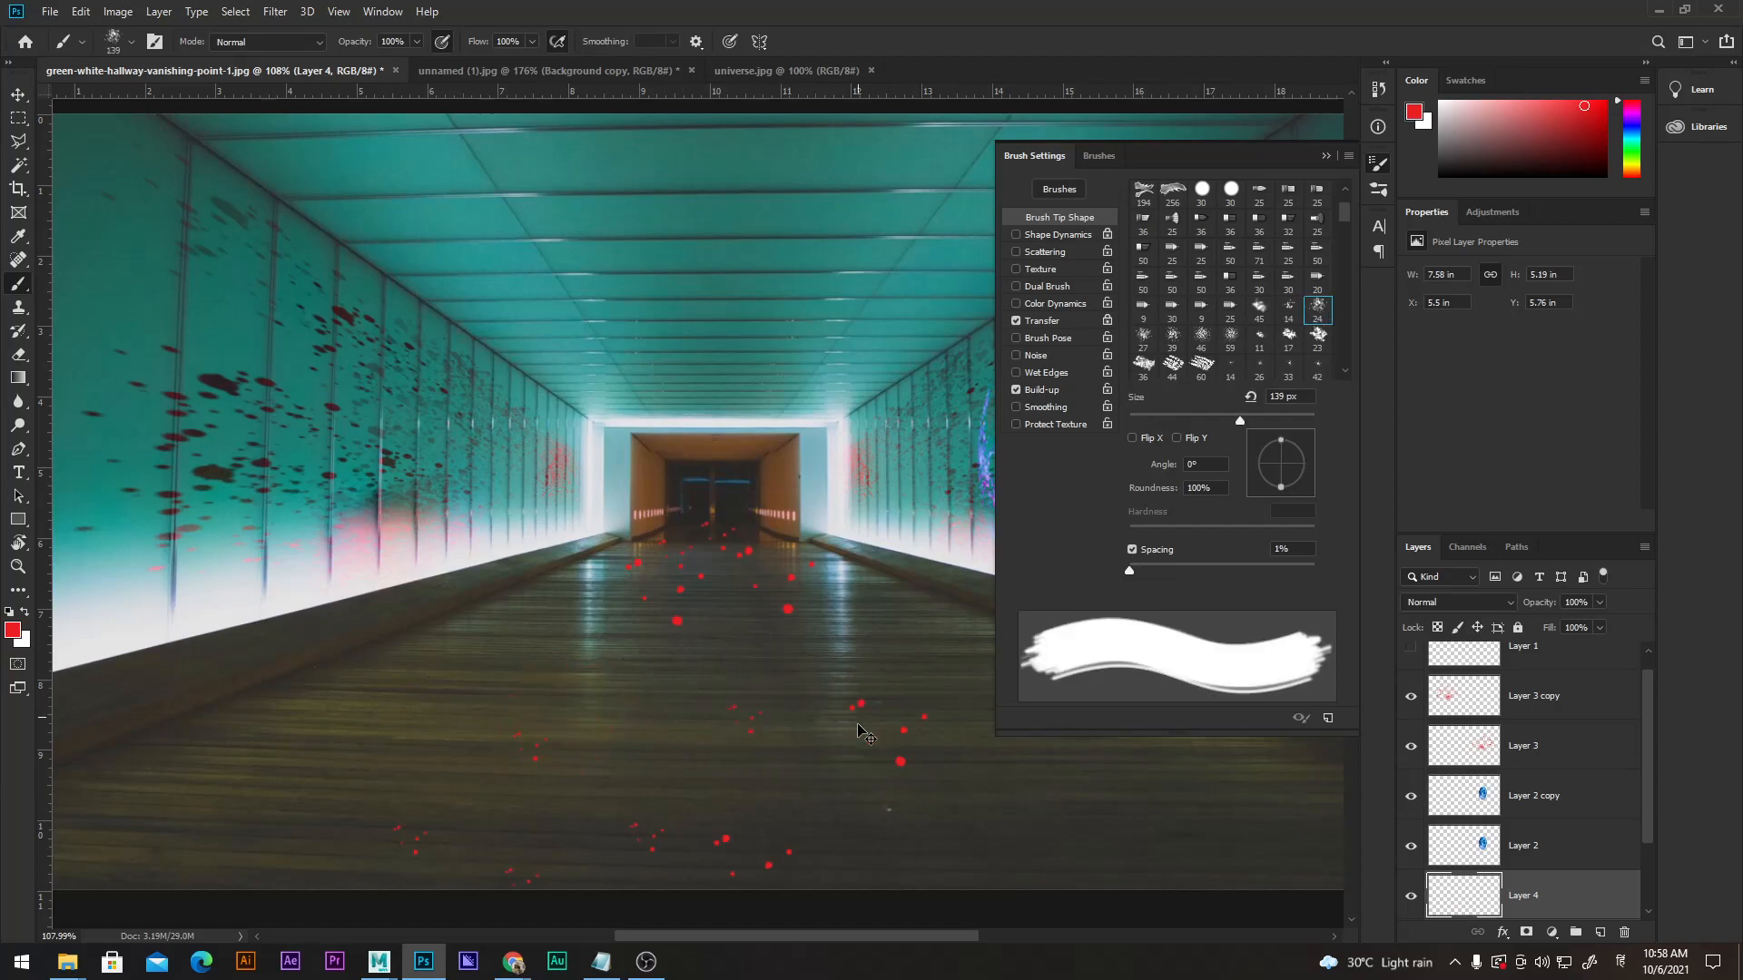
click(1235, 828)
click(853, 622)
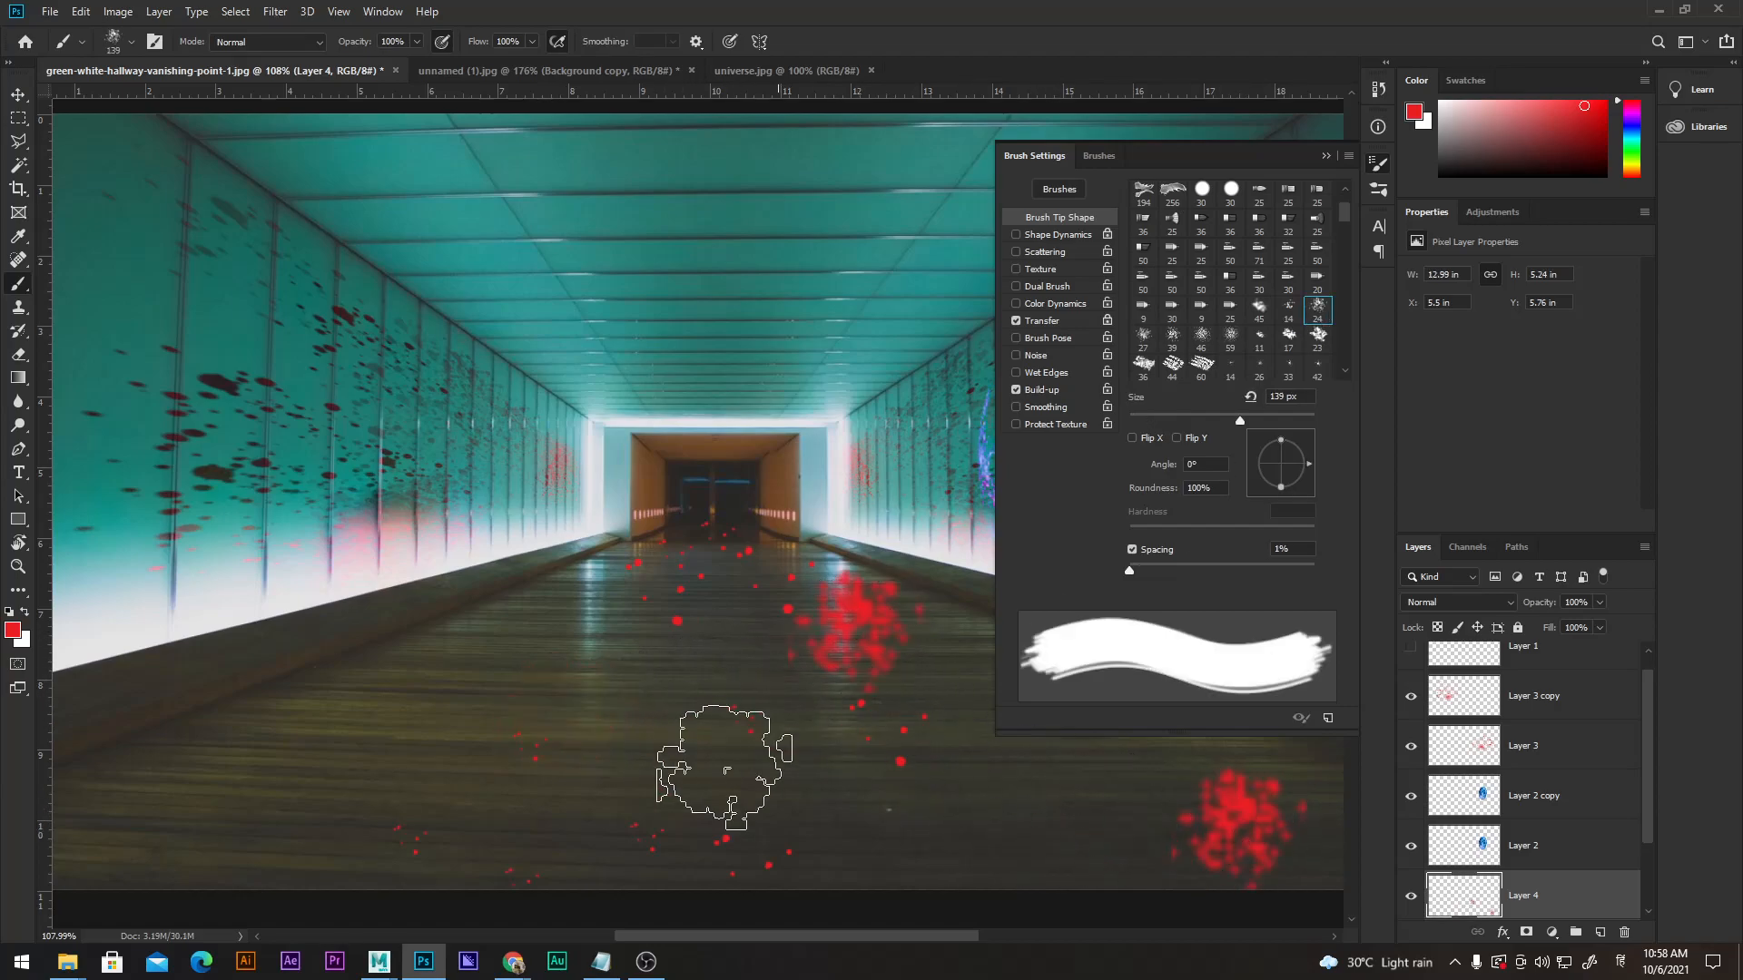
click(466, 729)
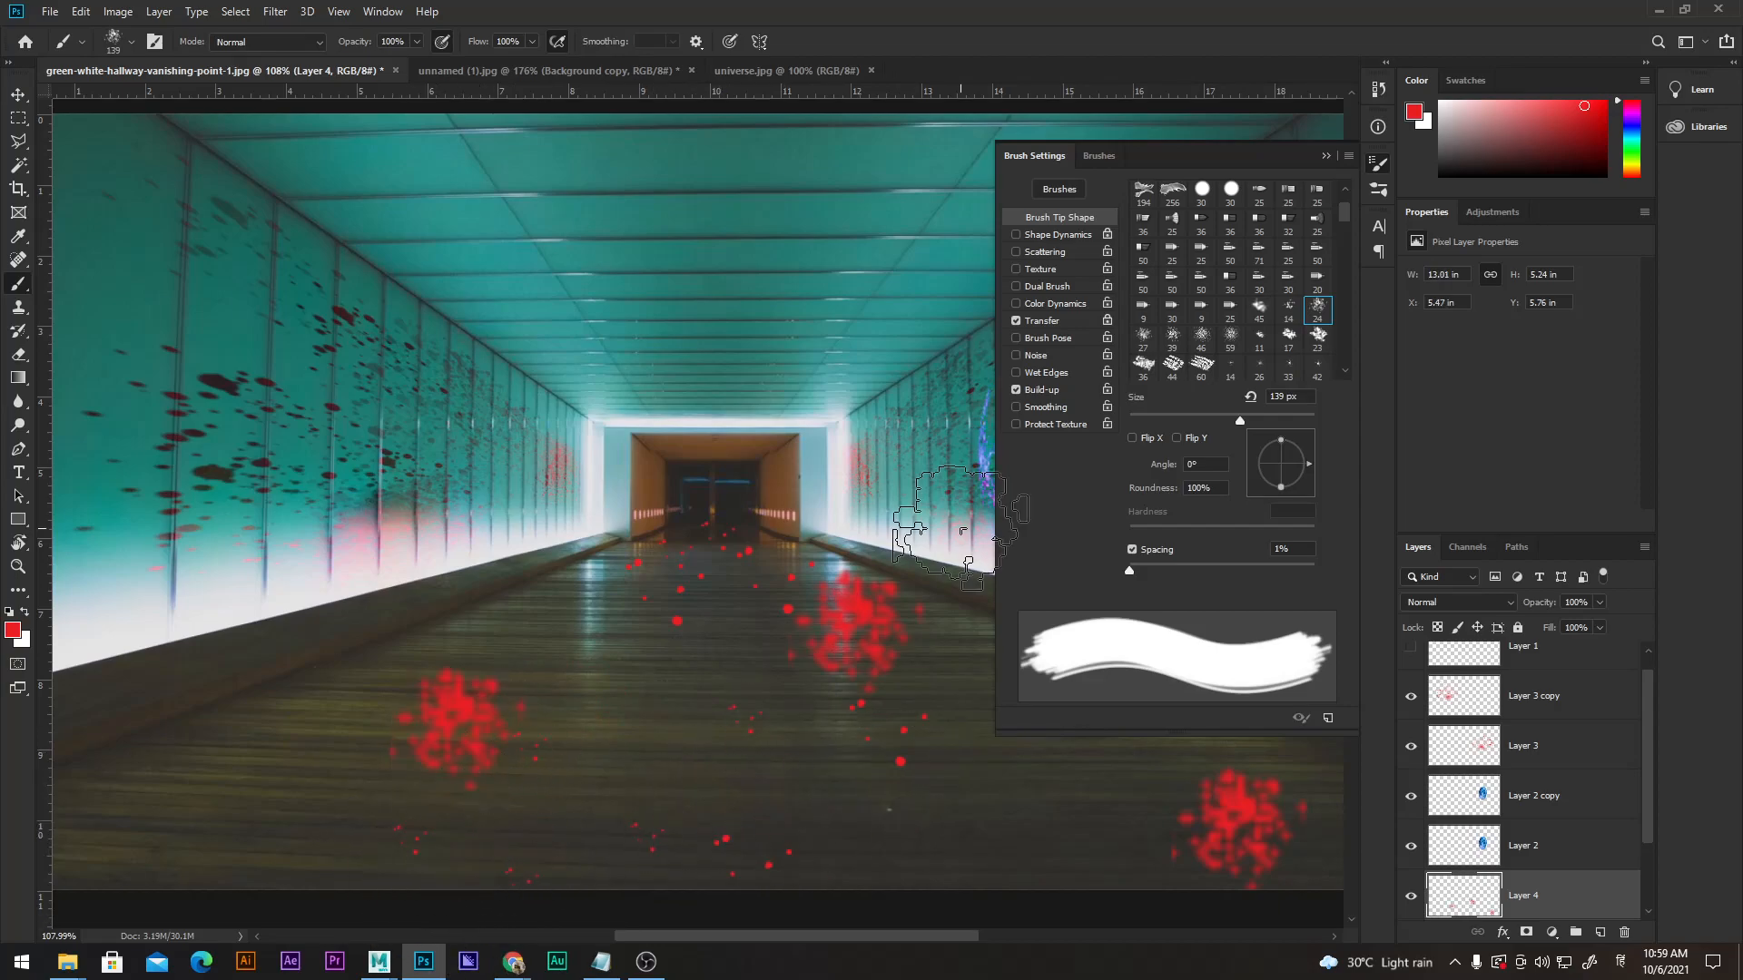
click(1326, 157)
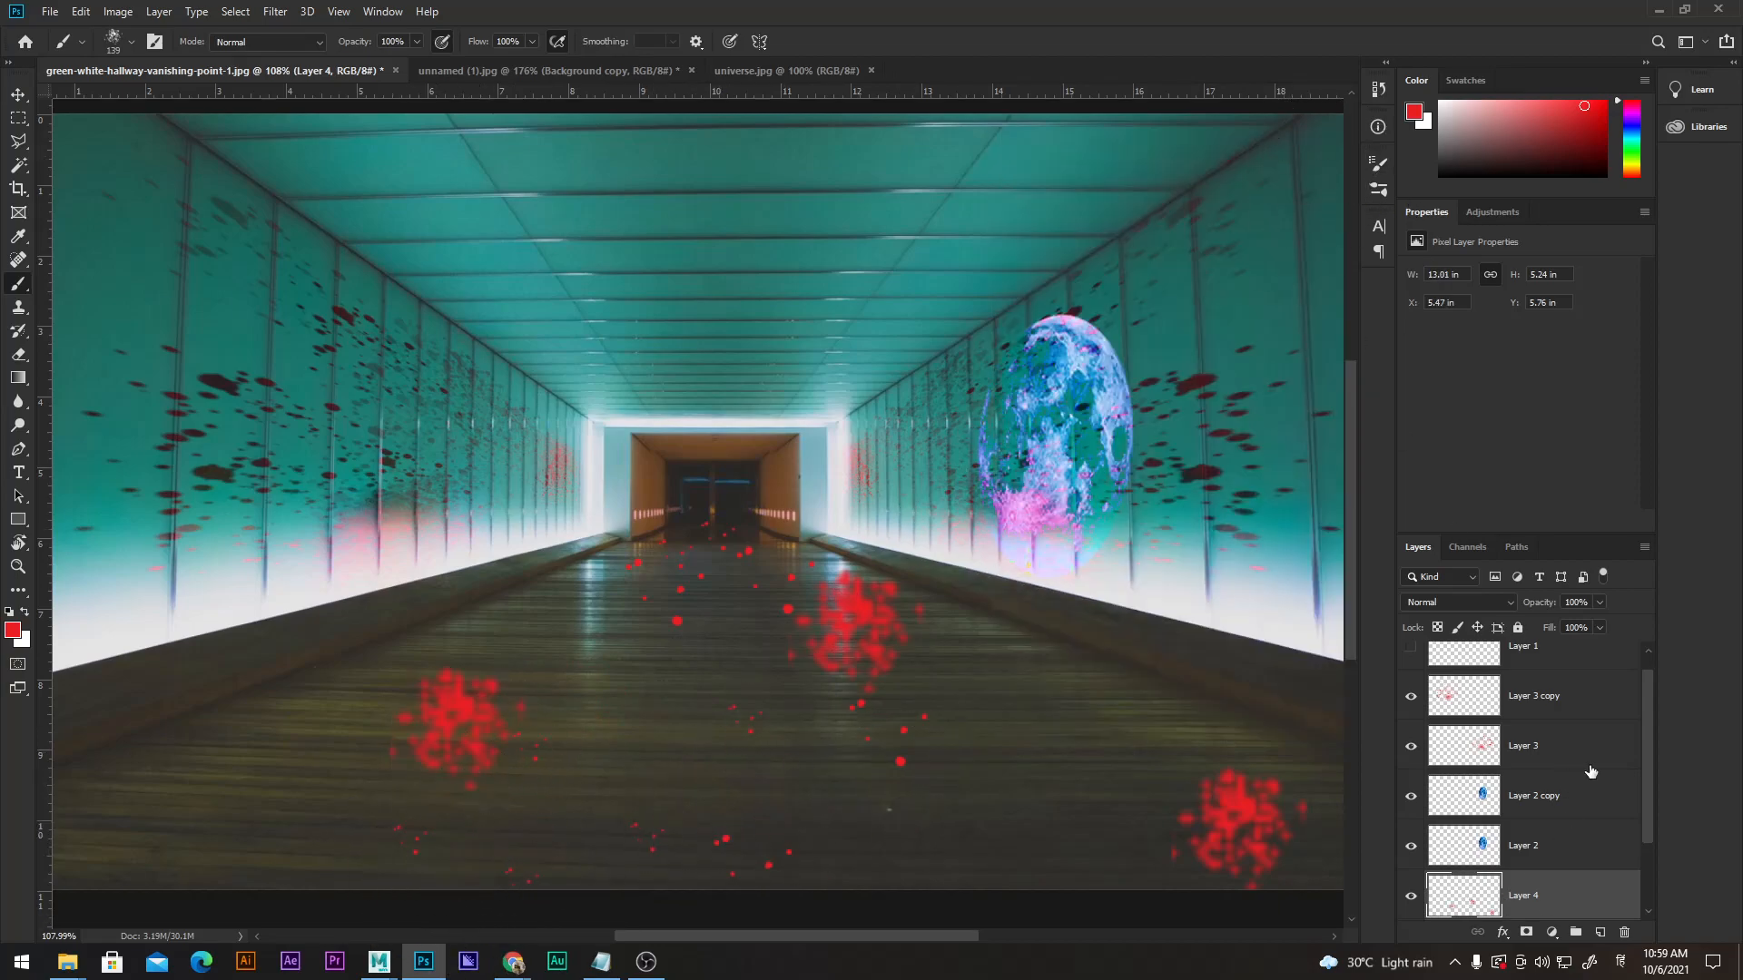
Set Layer 4's blend mode to Soft Light and its opacity to 75%.
click(1450, 596)
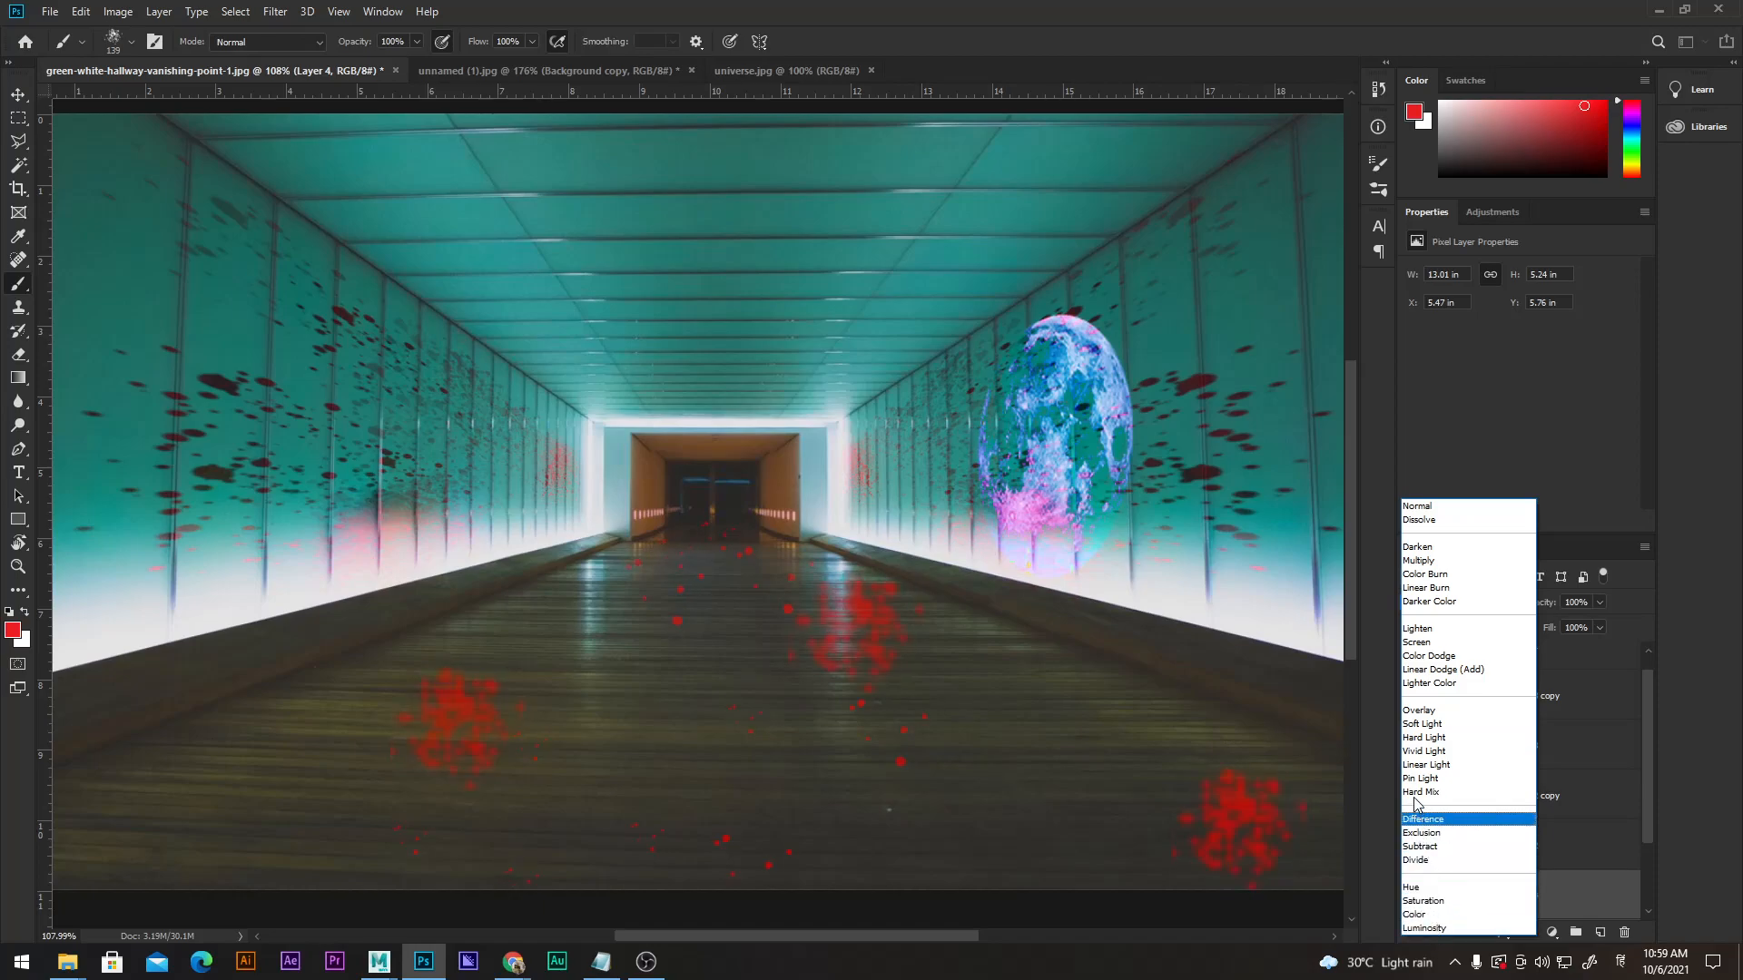
click(1415, 733)
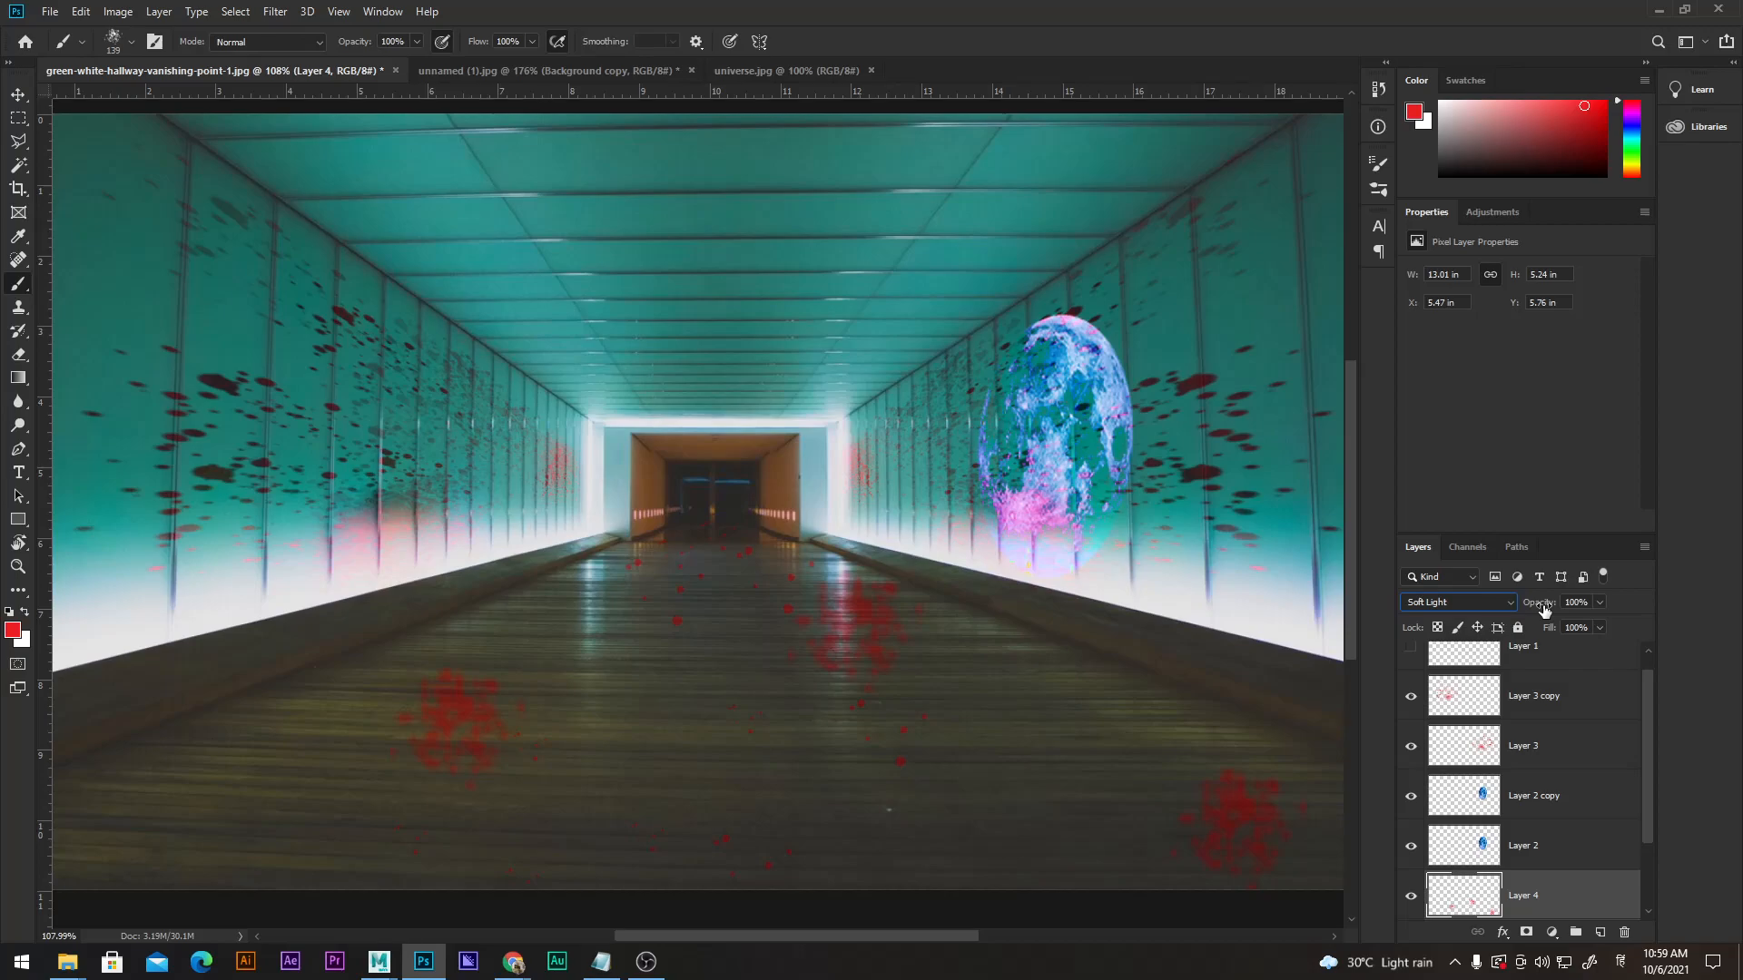
drag(1544, 610, 1528, 612)
click(1543, 604)
text(75)
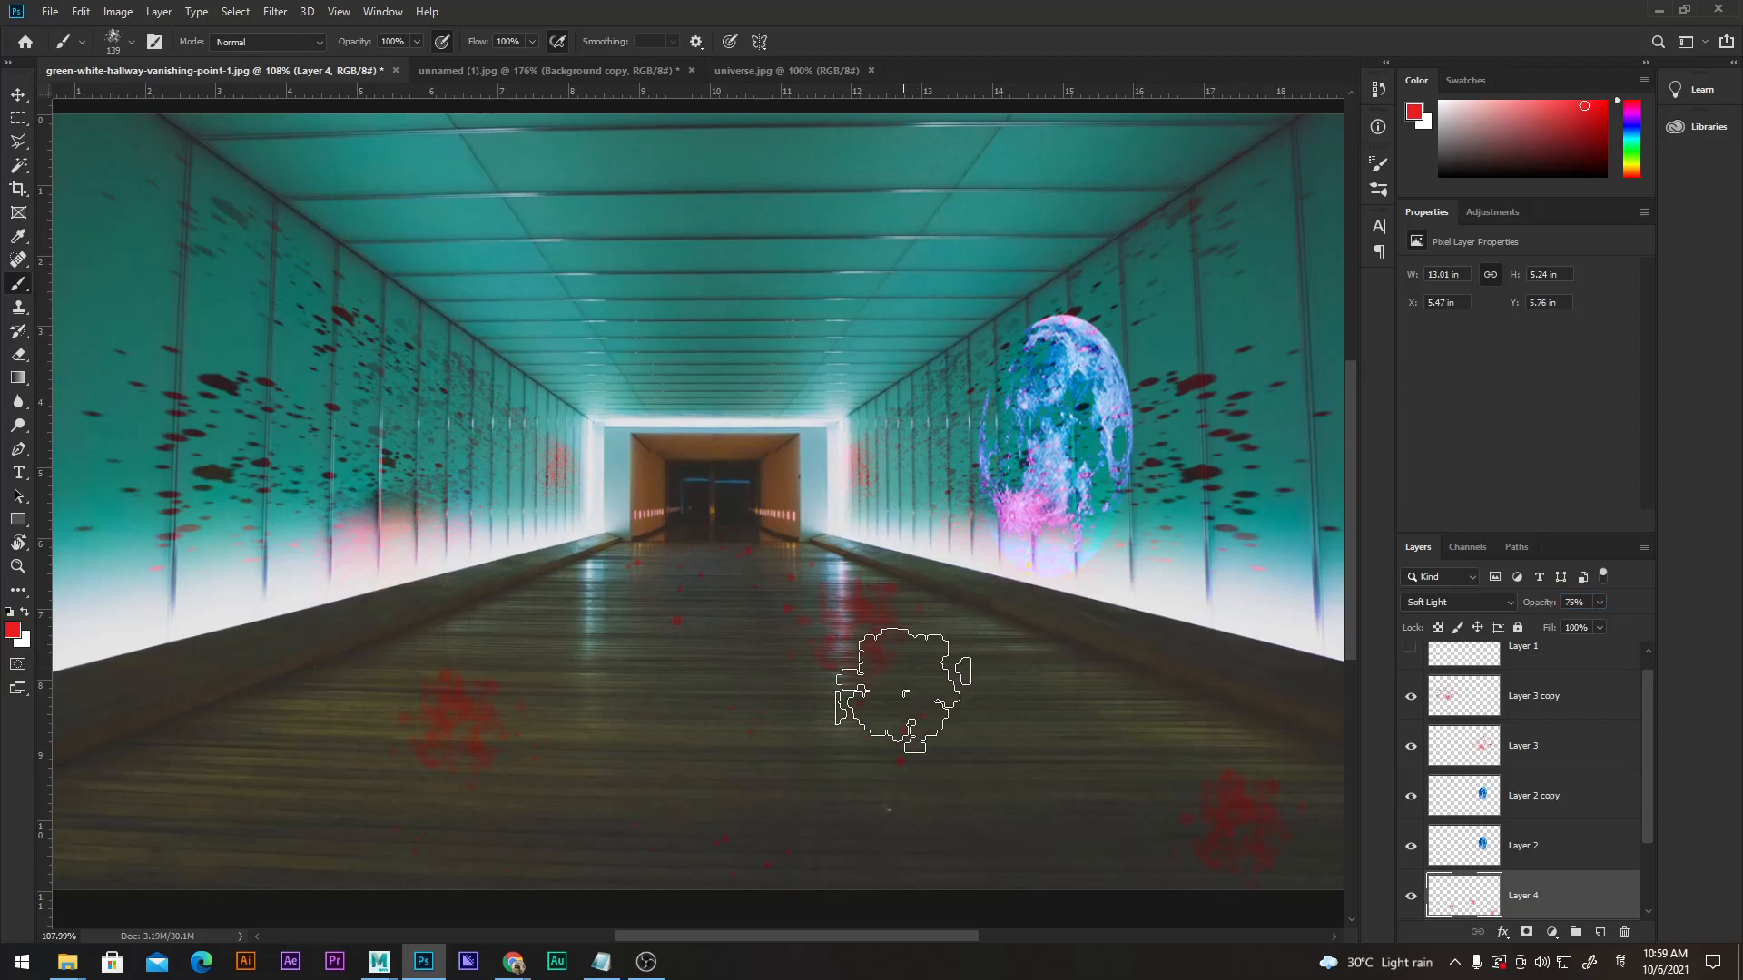
click(1379, 163)
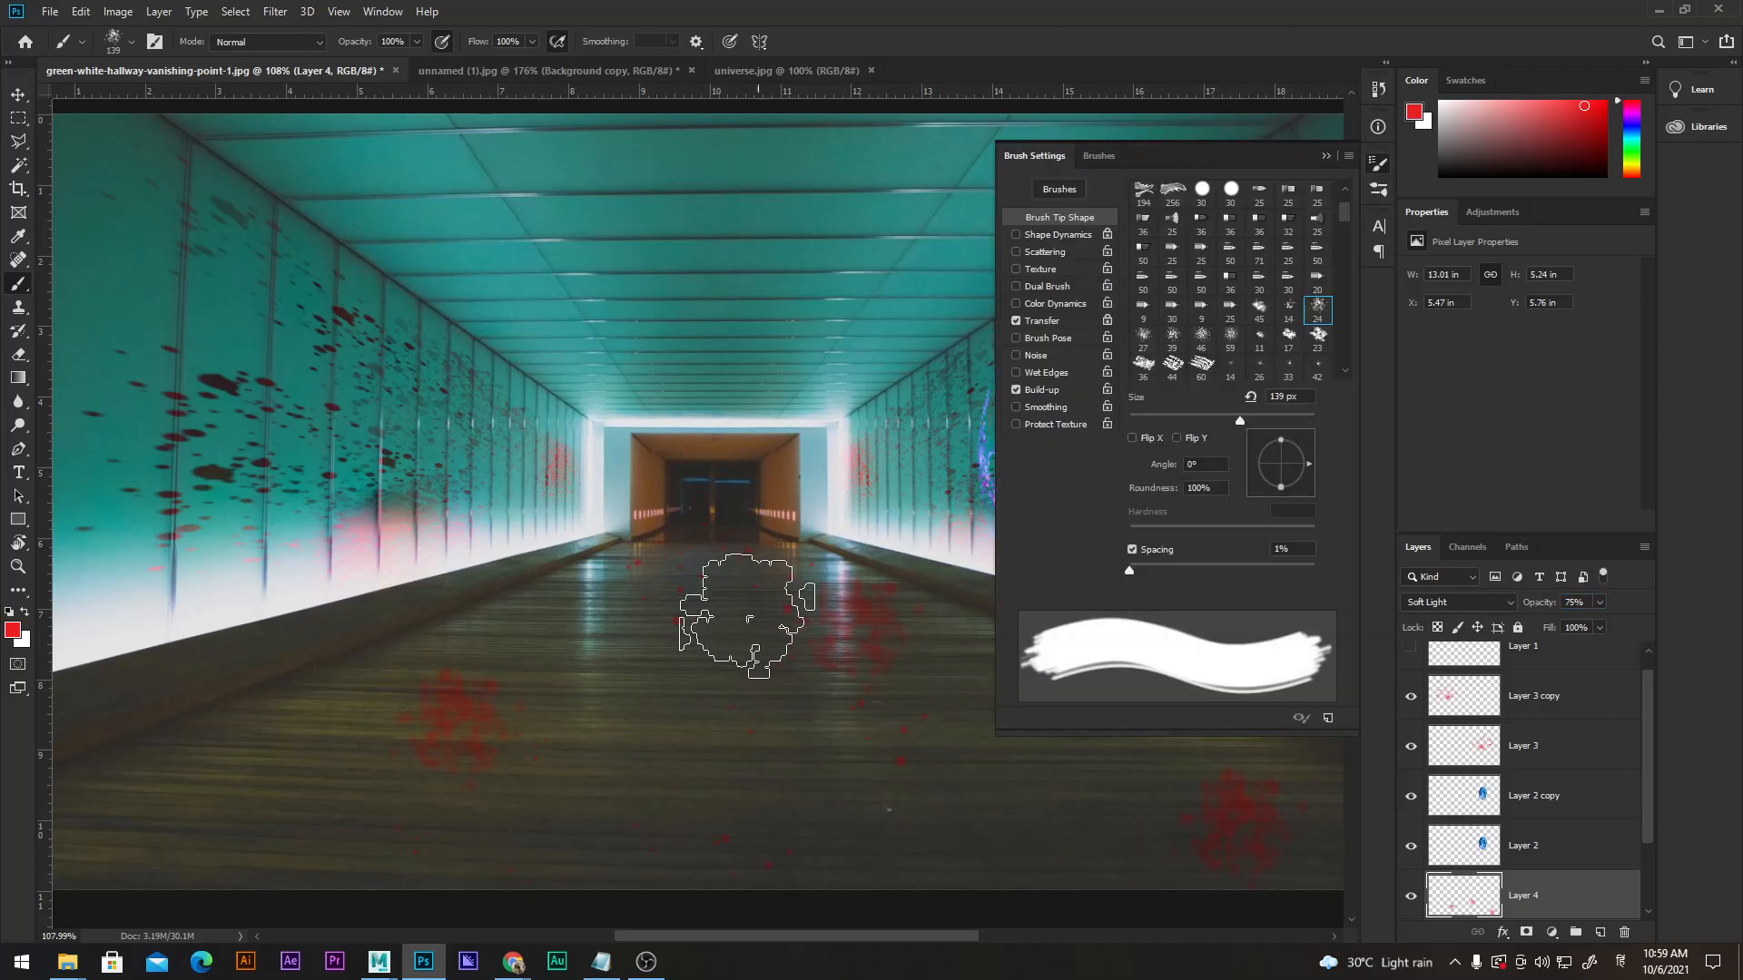
click(1324, 156)
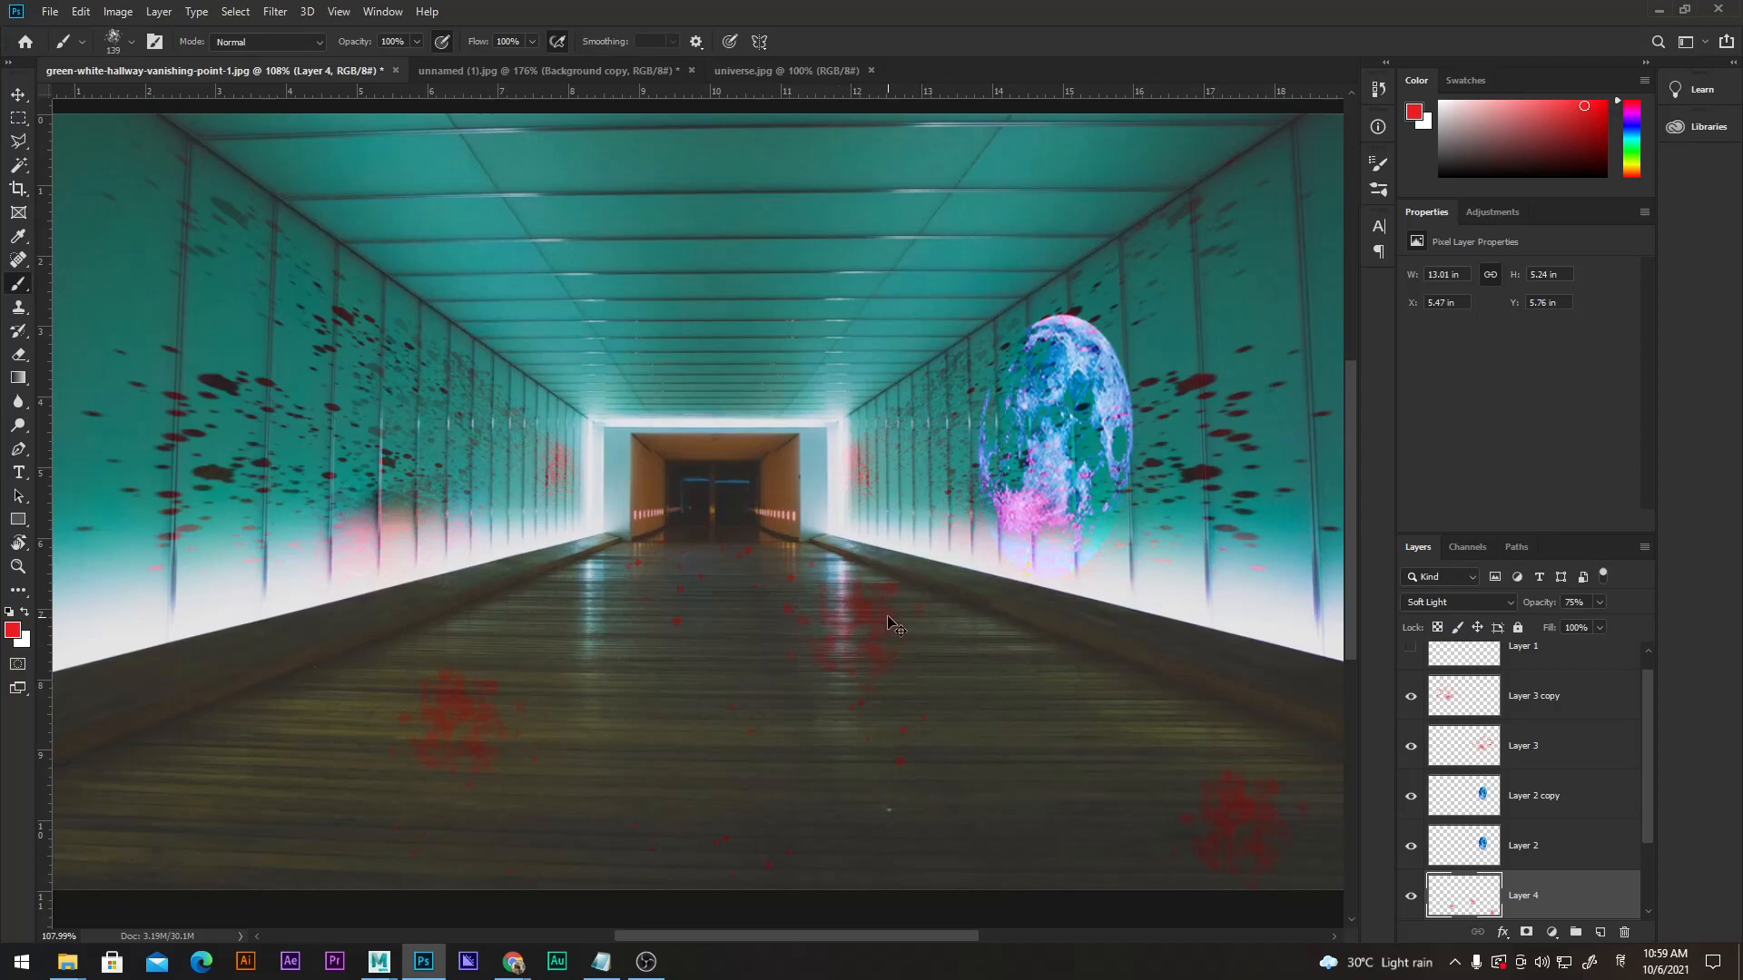
Transform Layer 4 with Perspective, narrowing the splatters at the far end and widening them at the near end of the floor.
key(ctrl+t)
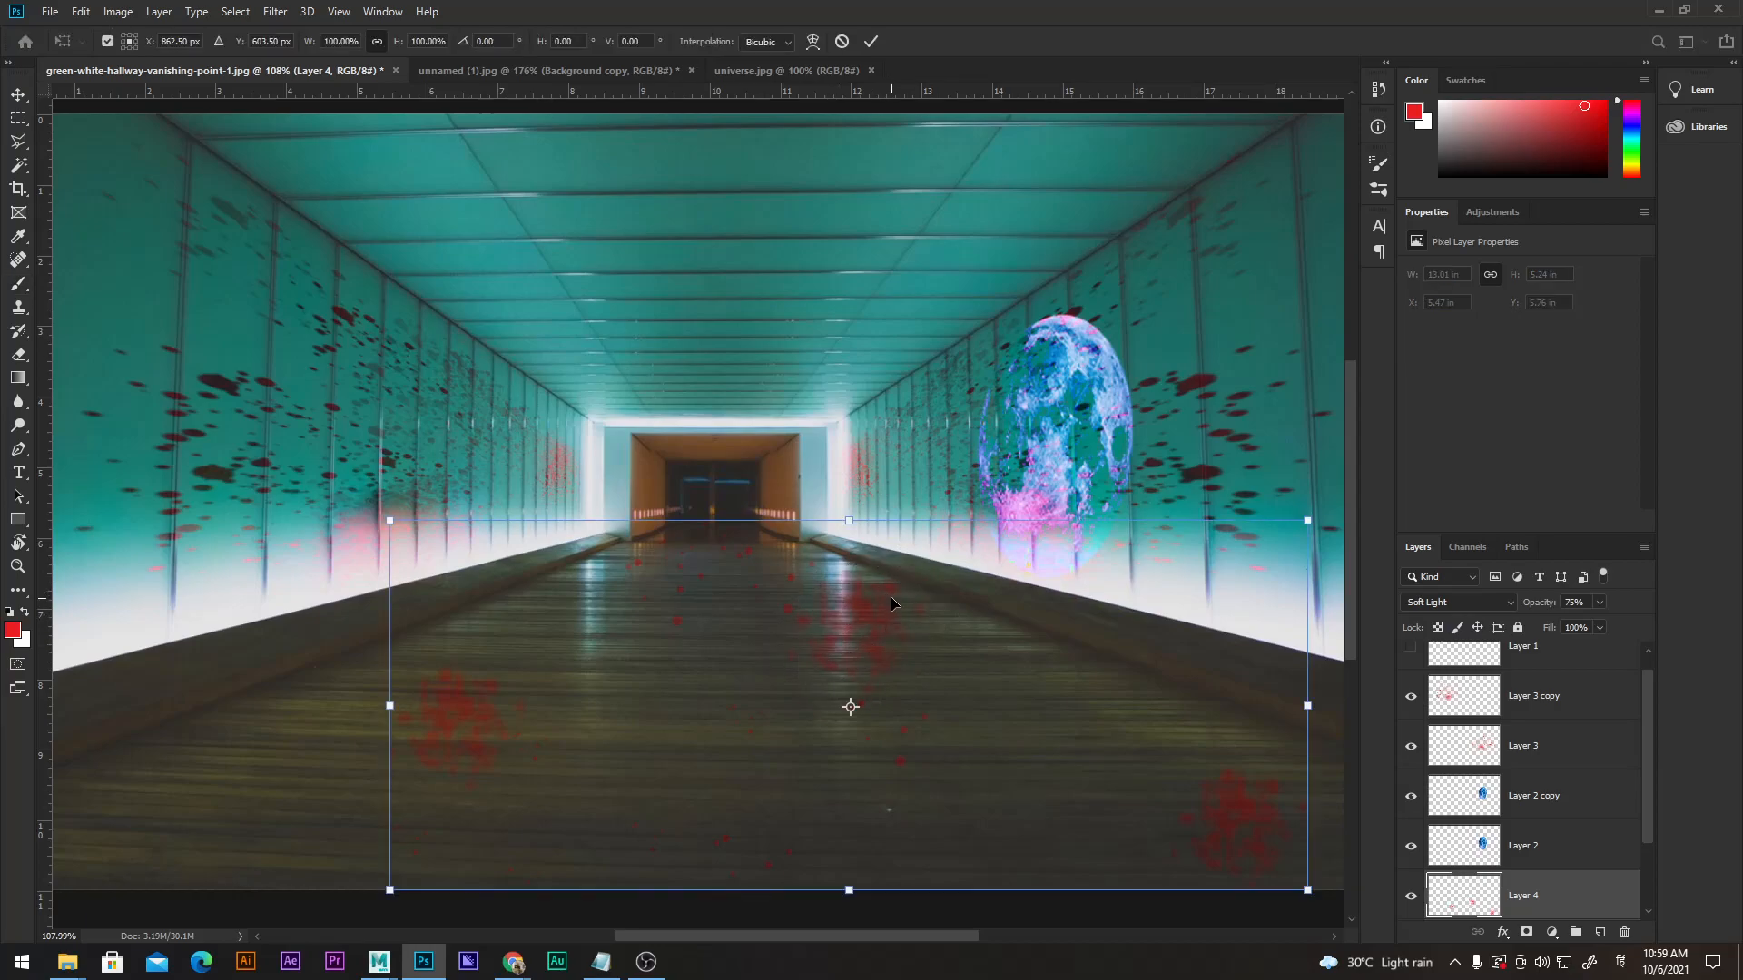
right_click(883, 552)
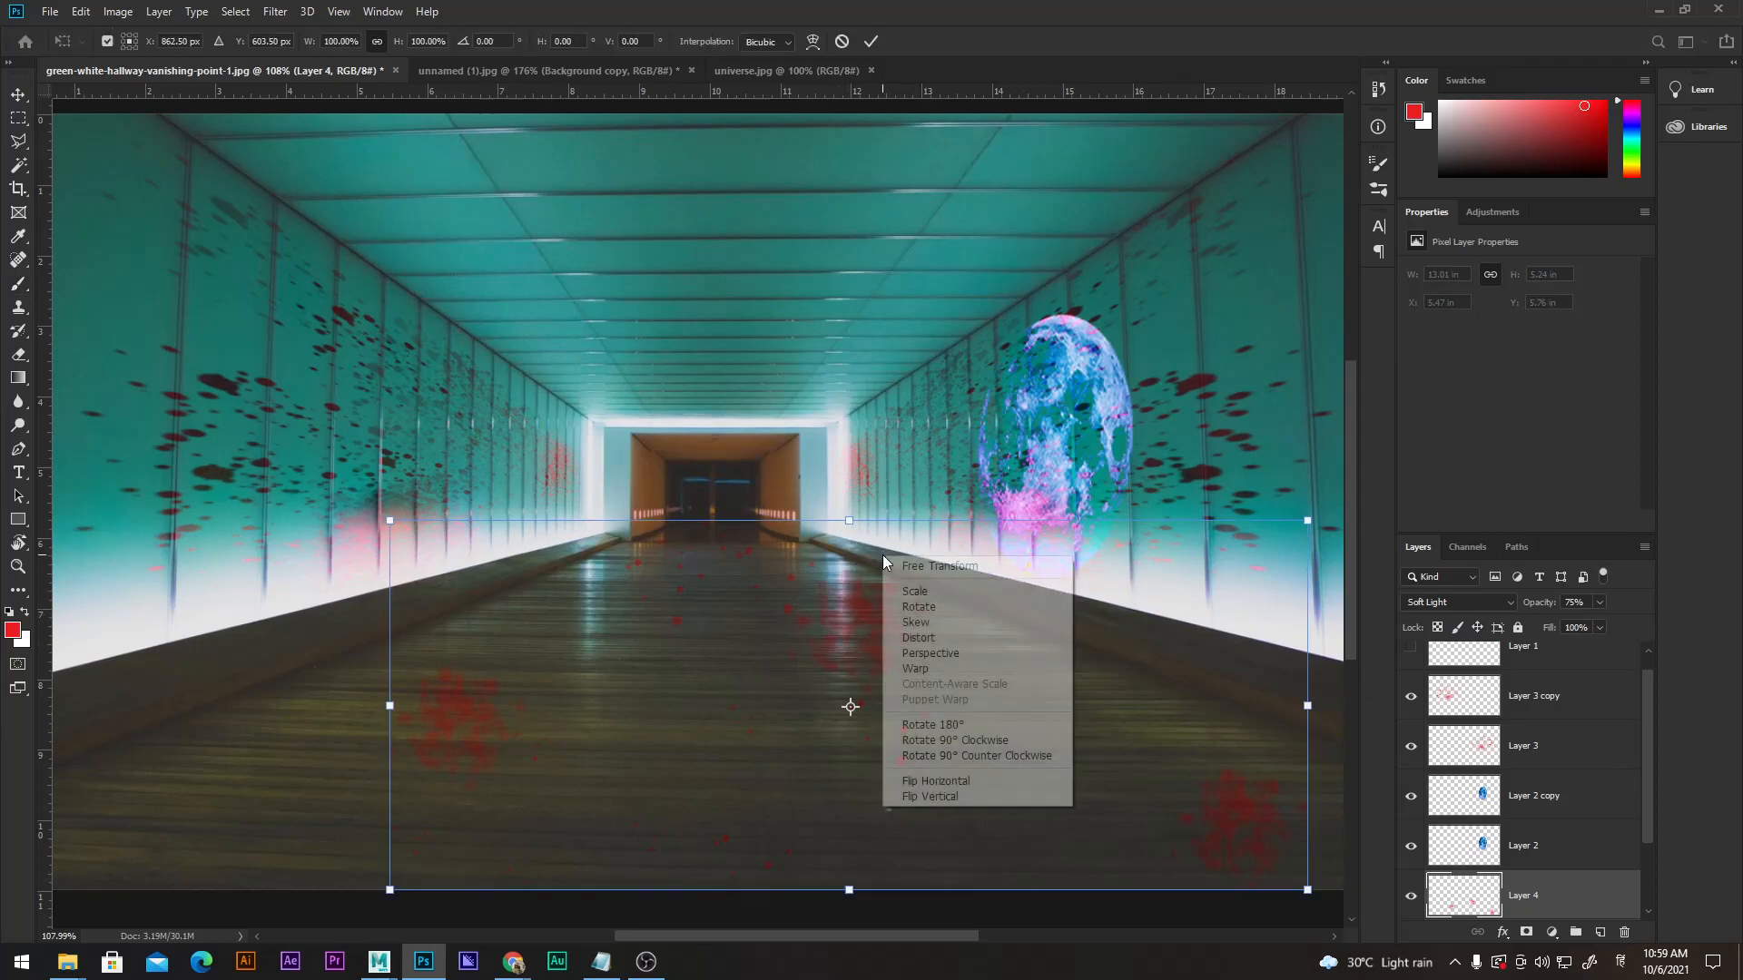
click(948, 655)
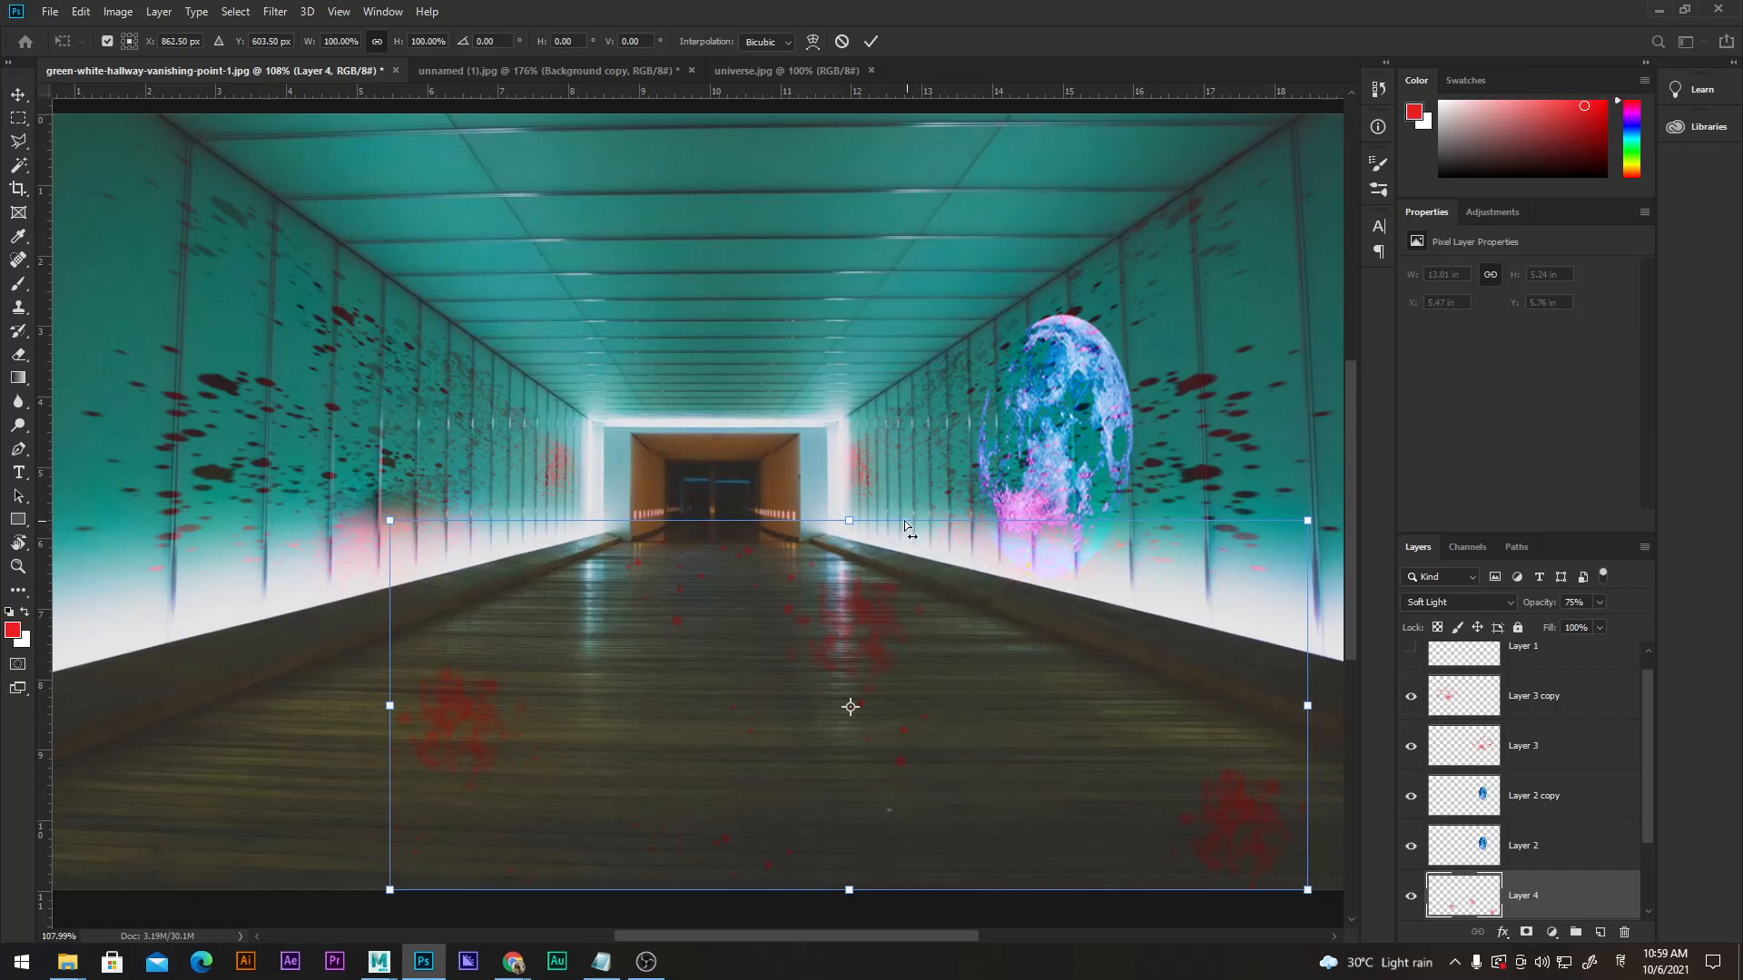
drag(389, 522, 480, 521)
drag(736, 653, 673, 654)
drag(1255, 899, 1308, 883)
drag(287, 794, 580, 747)
drag(371, 844, 257, 841)
drag(805, 704, 746, 716)
drag(888, 646, 715, 641)
drag(733, 487, 731, 487)
drag(1101, 488, 897, 487)
Narrow the transform's far edge to the hallway's end and extend its near corners beyond the canvas along the floor lines.
scroll(703, 740, down, 2)
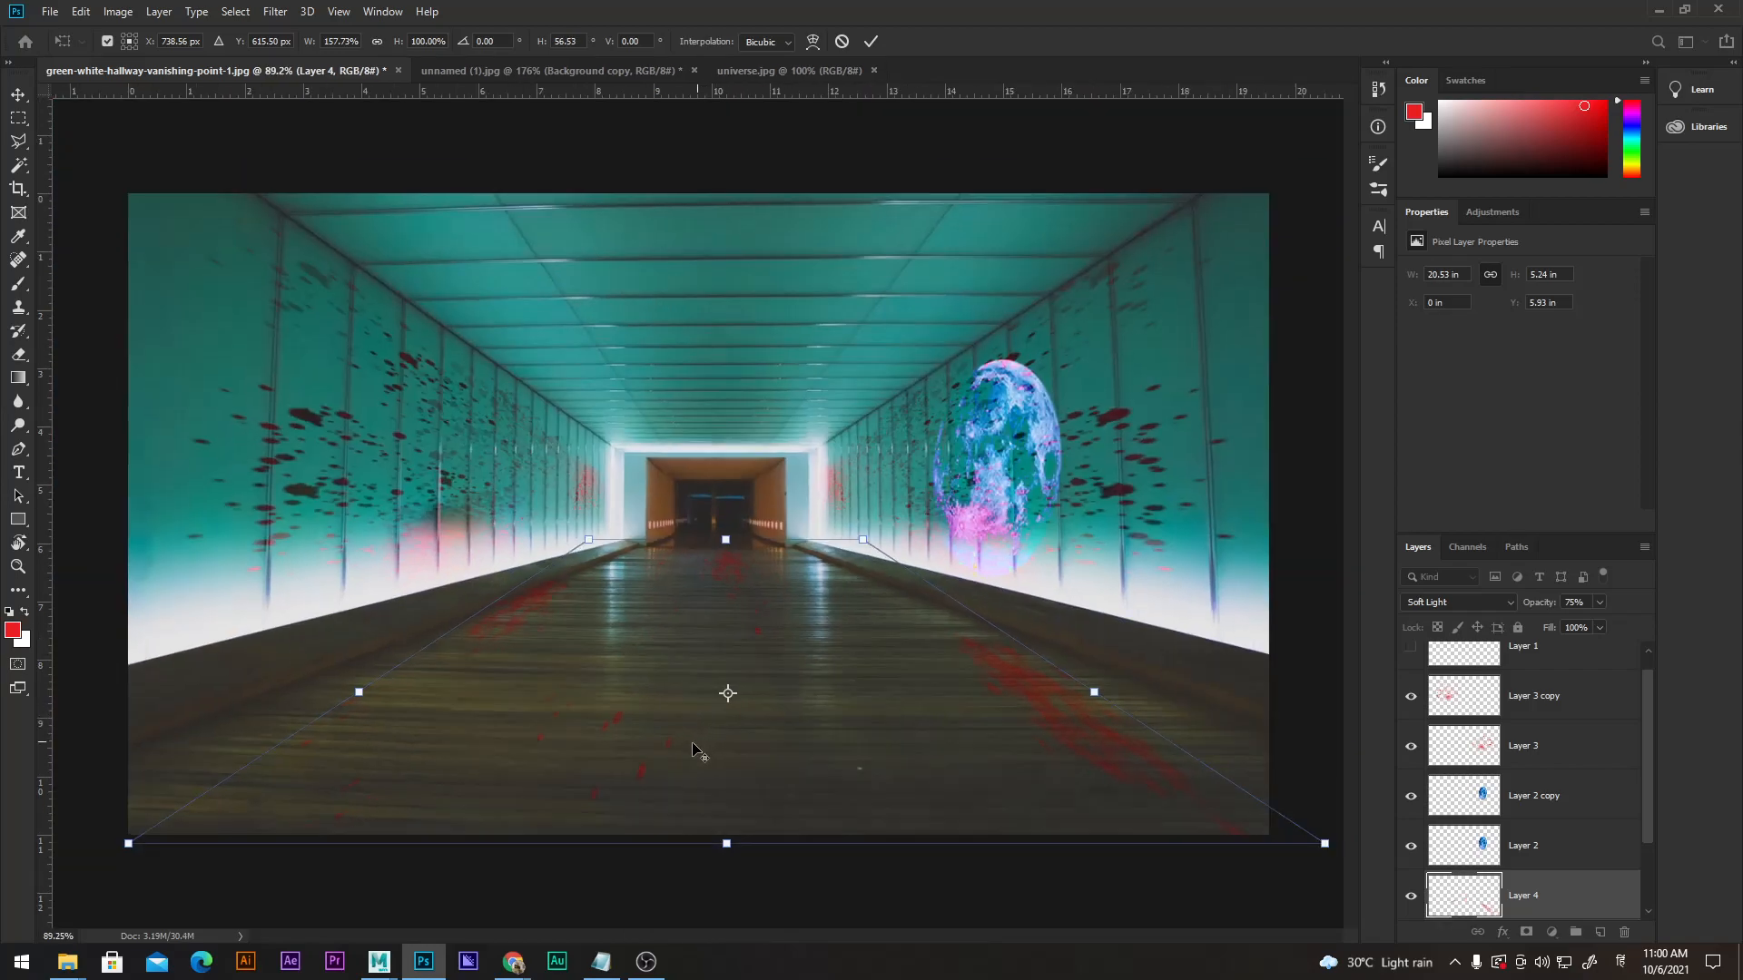
drag(122, 852, 58, 843)
drag(595, 541, 649, 542)
drag(1099, 689, 1081, 685)
key(ctrl+z)
drag(762, 693, 759, 691)
drag(724, 540, 722, 548)
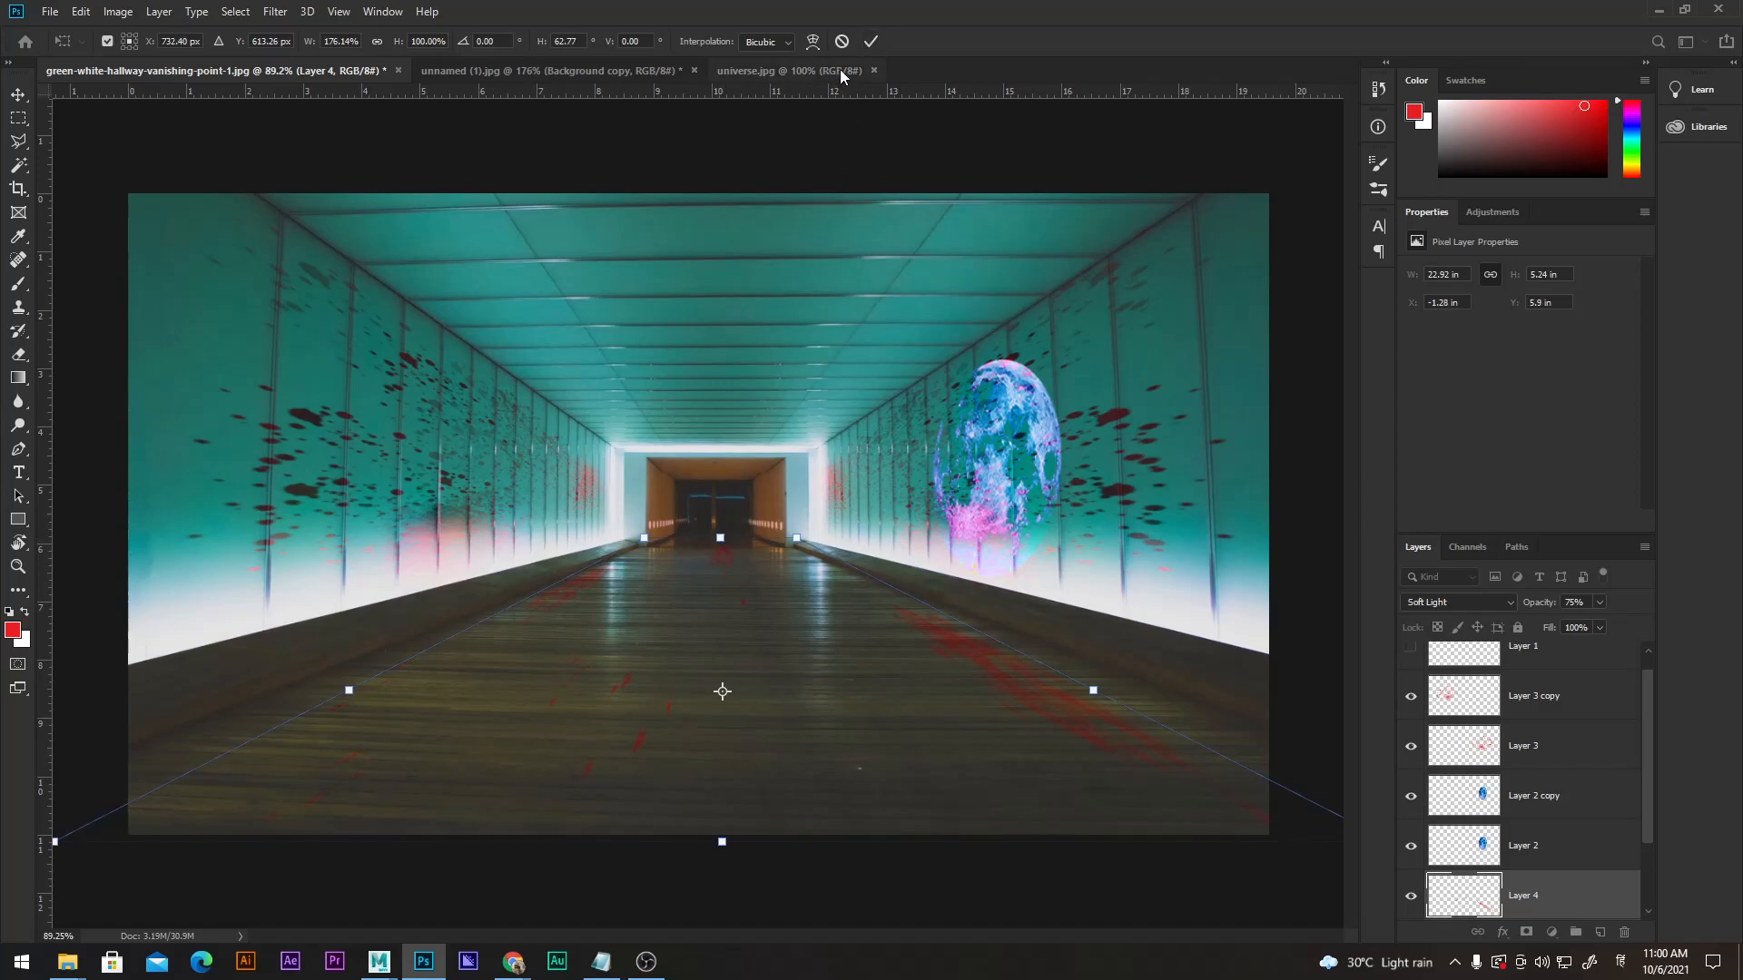
Warp the floor splatters by bulging both long sides of the transform outward toward the walls.
right_click(760, 585)
click(822, 704)
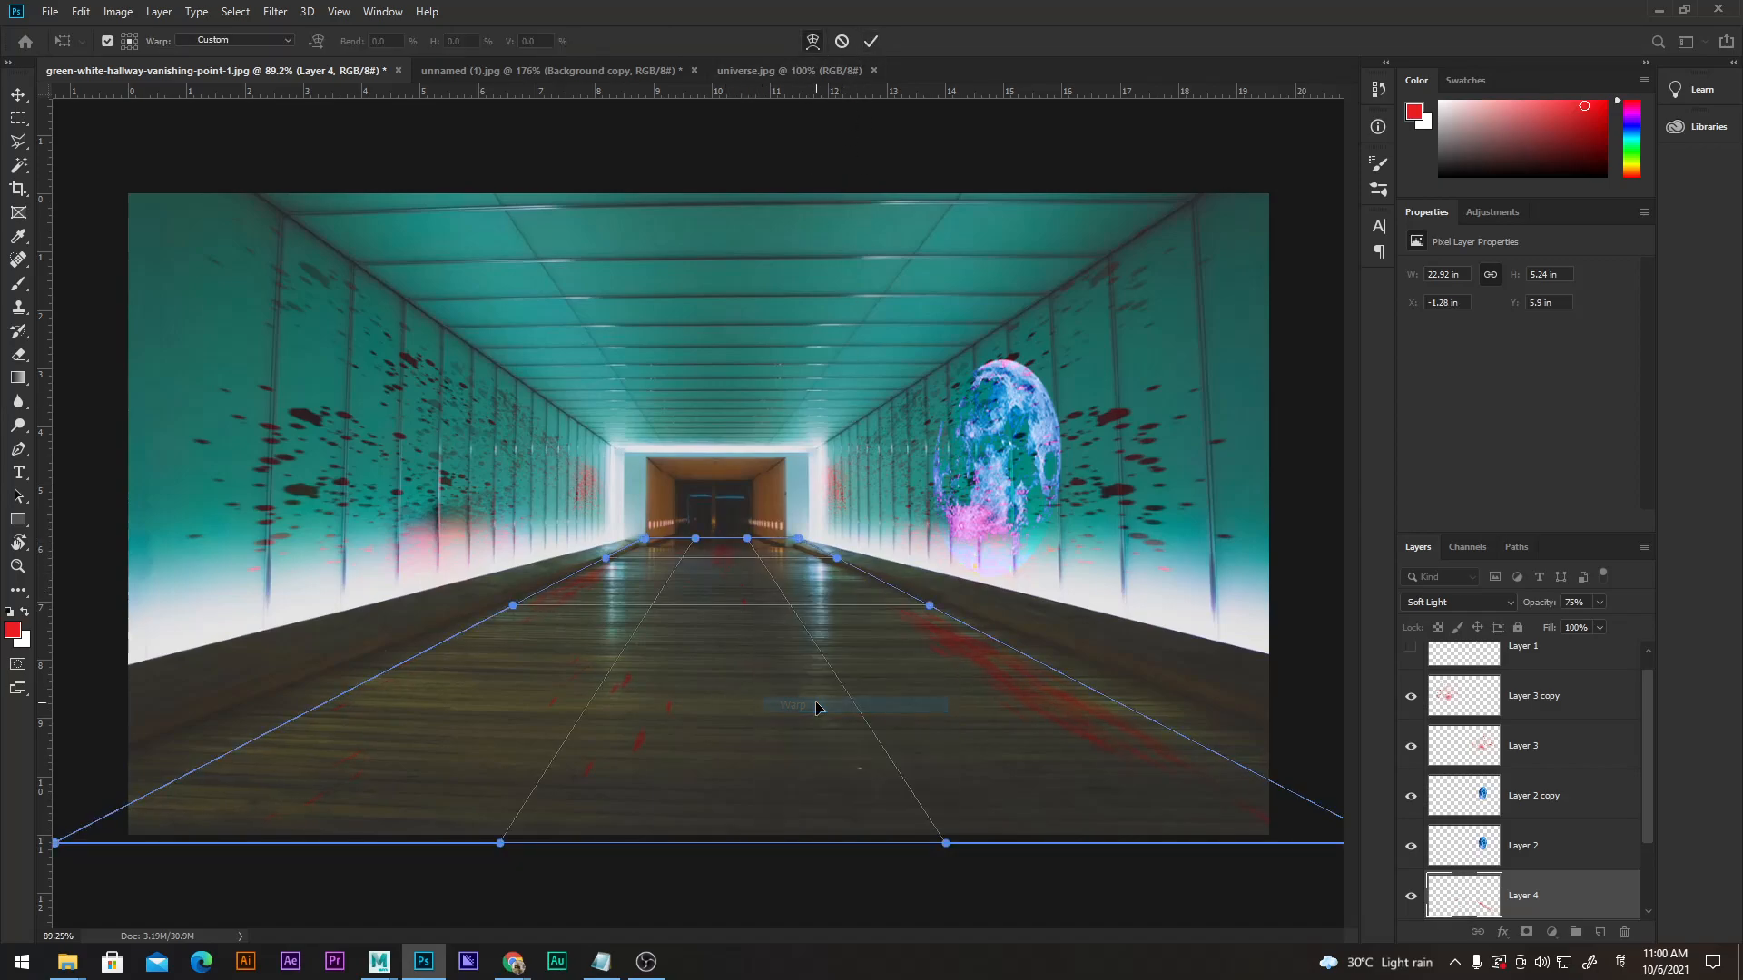
drag(940, 613, 902, 560)
drag(513, 606, 451, 563)
Adjust the far edge of the floor splatters slightly with Distort and apply the transform.
right_click(743, 603)
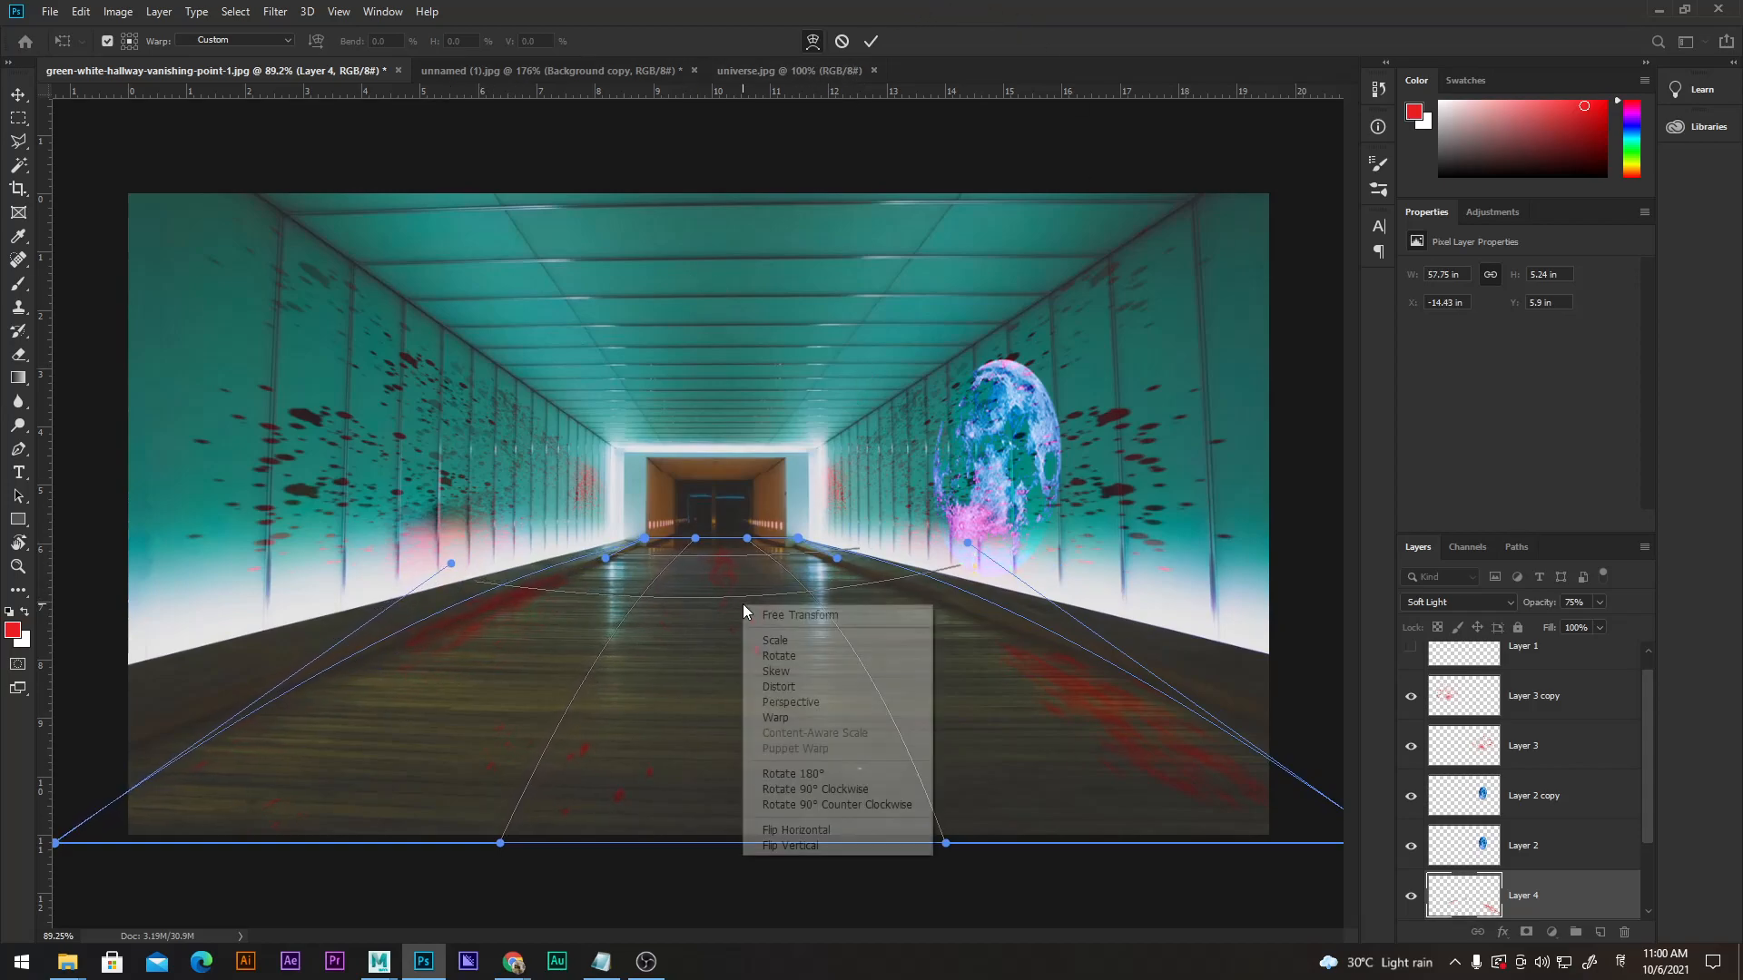
click(801, 691)
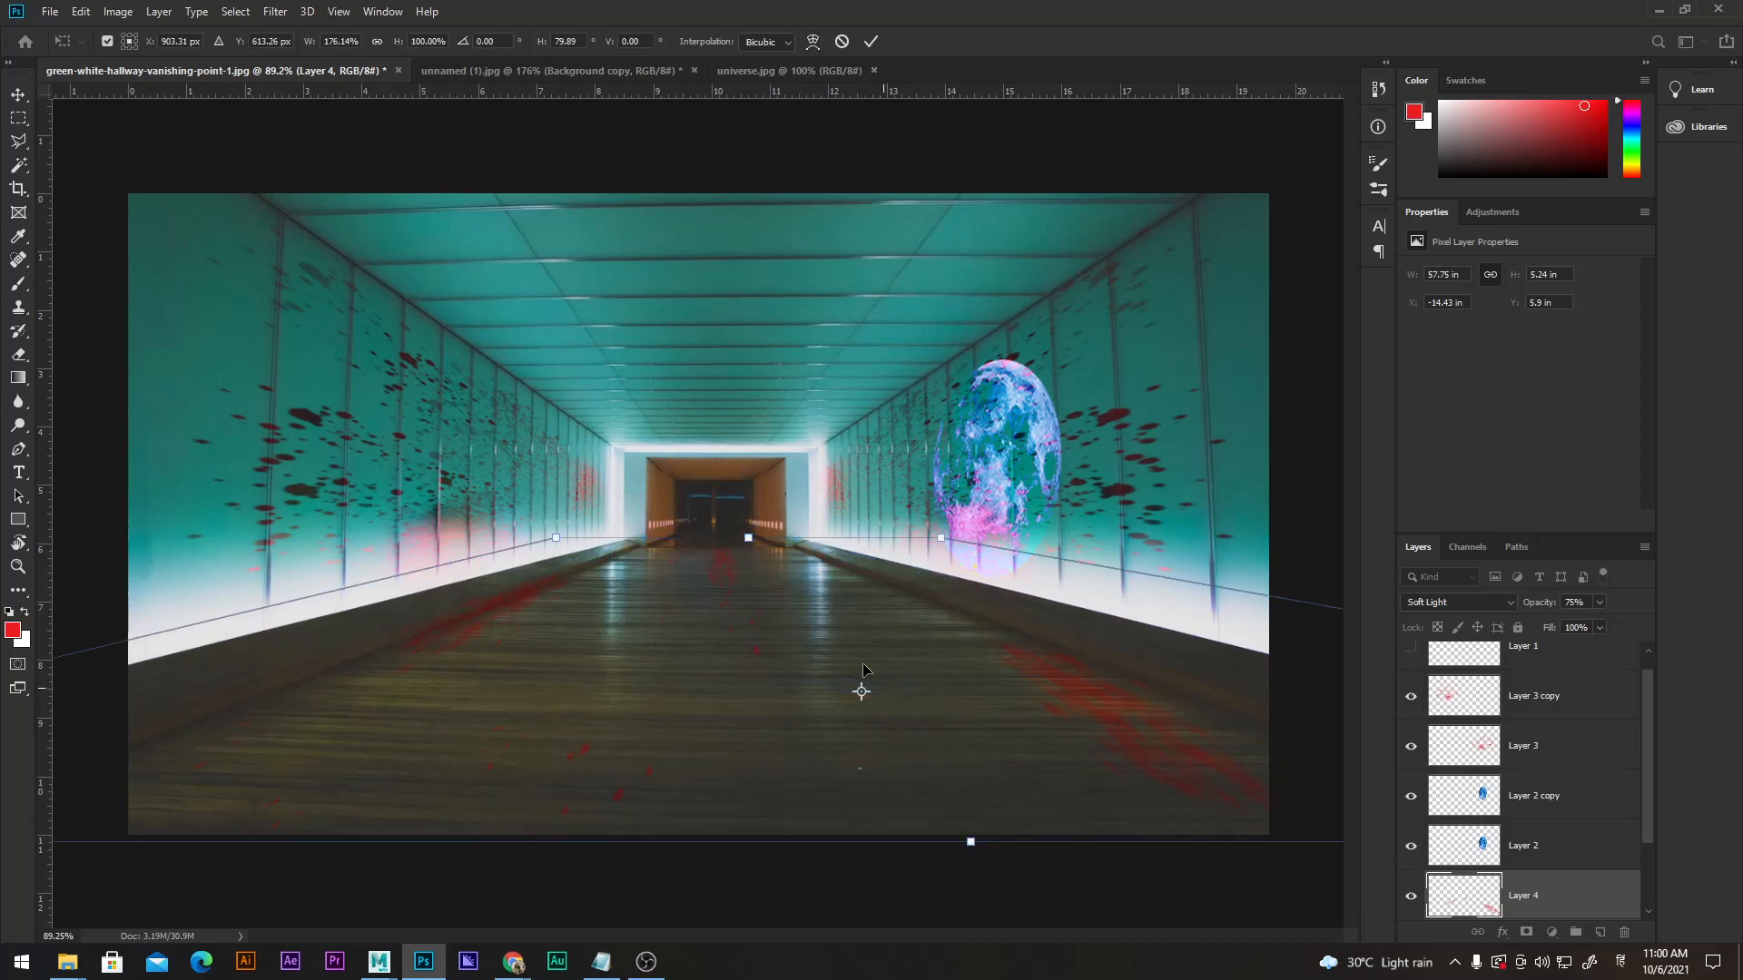
mouse_move(561, 536)
mouse_down()
mouse_move(575, 532)
mouse_move(554, 533)
mouse_up()
drag(744, 541, 734, 548)
click(870, 43)
key(b)
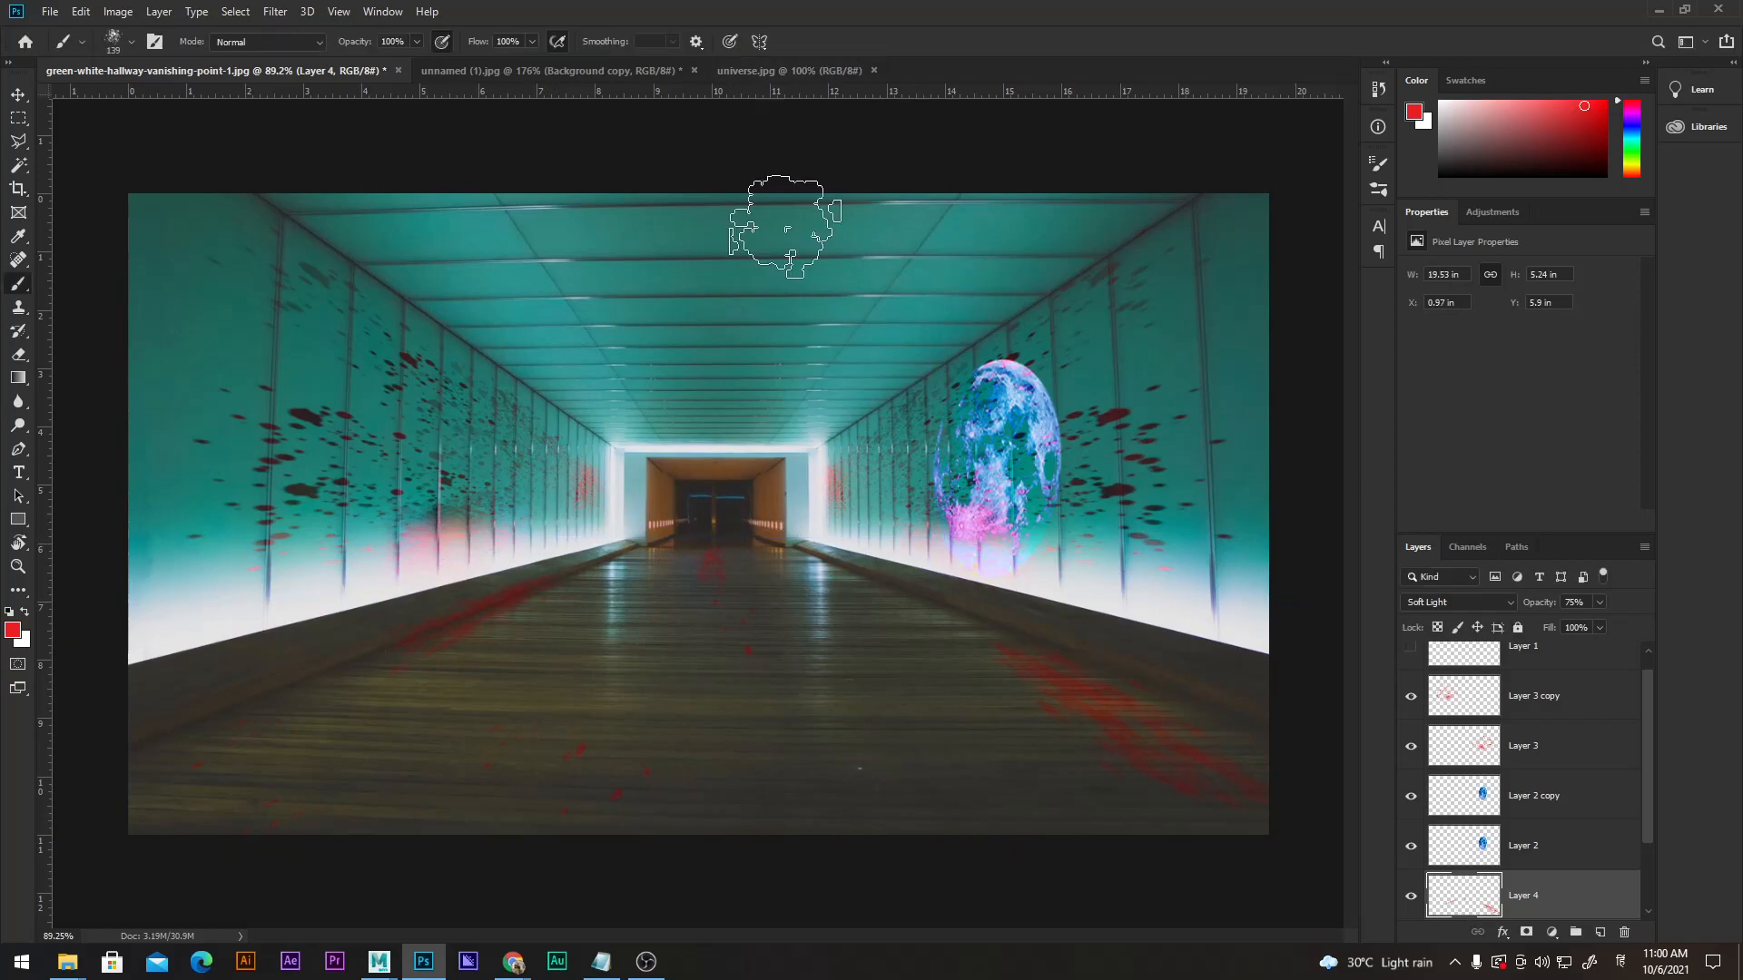
Draw a rectangular marquee selection about 2.1 by 1.58 in over the left part of the hallway's far end.
click(18, 94)
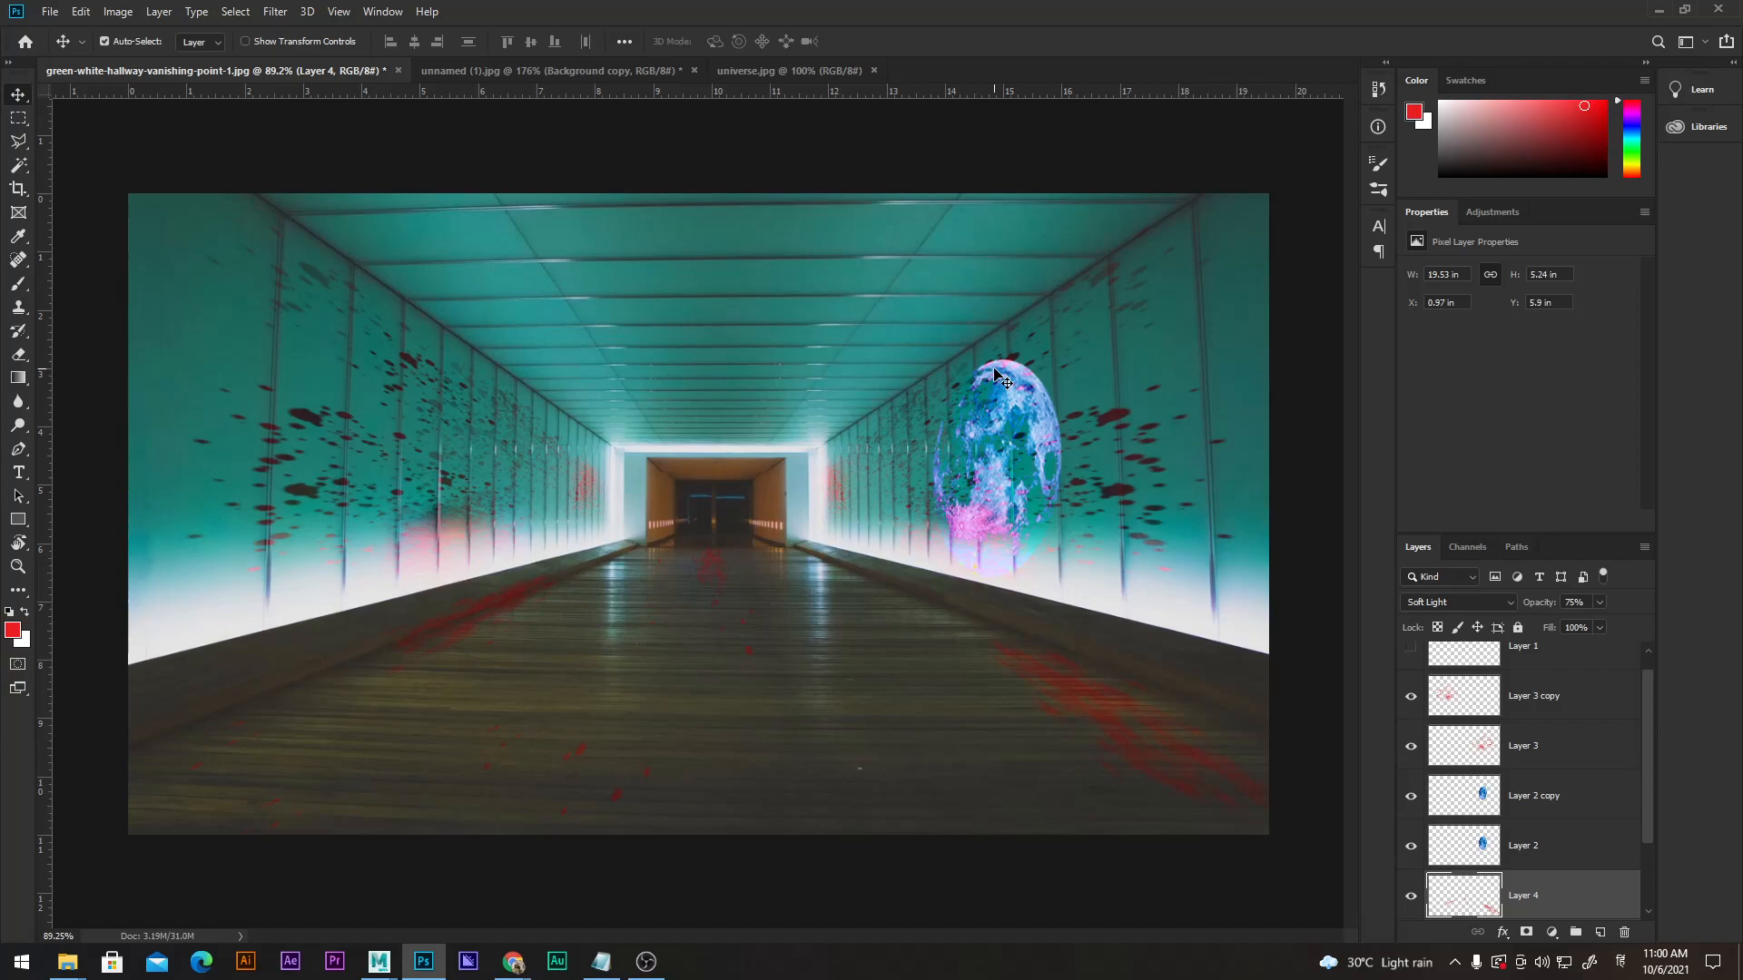
click(19, 120)
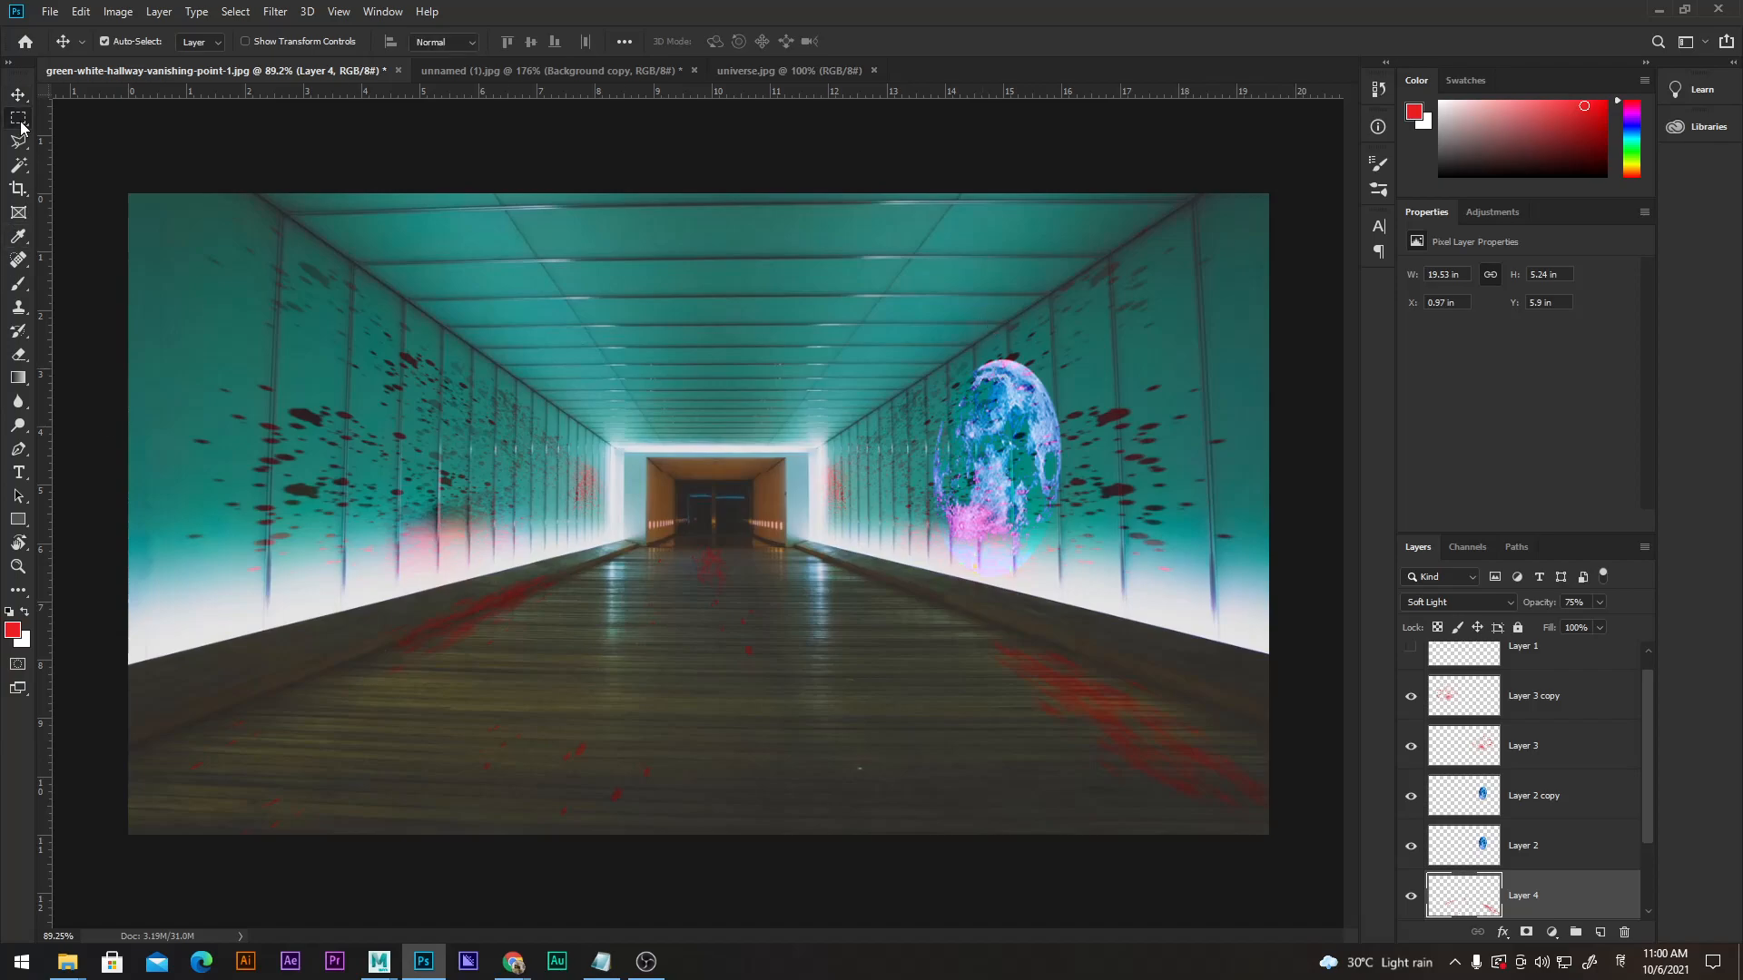
scroll(1559, 835, down, 2)
drag(592, 432, 714, 525)
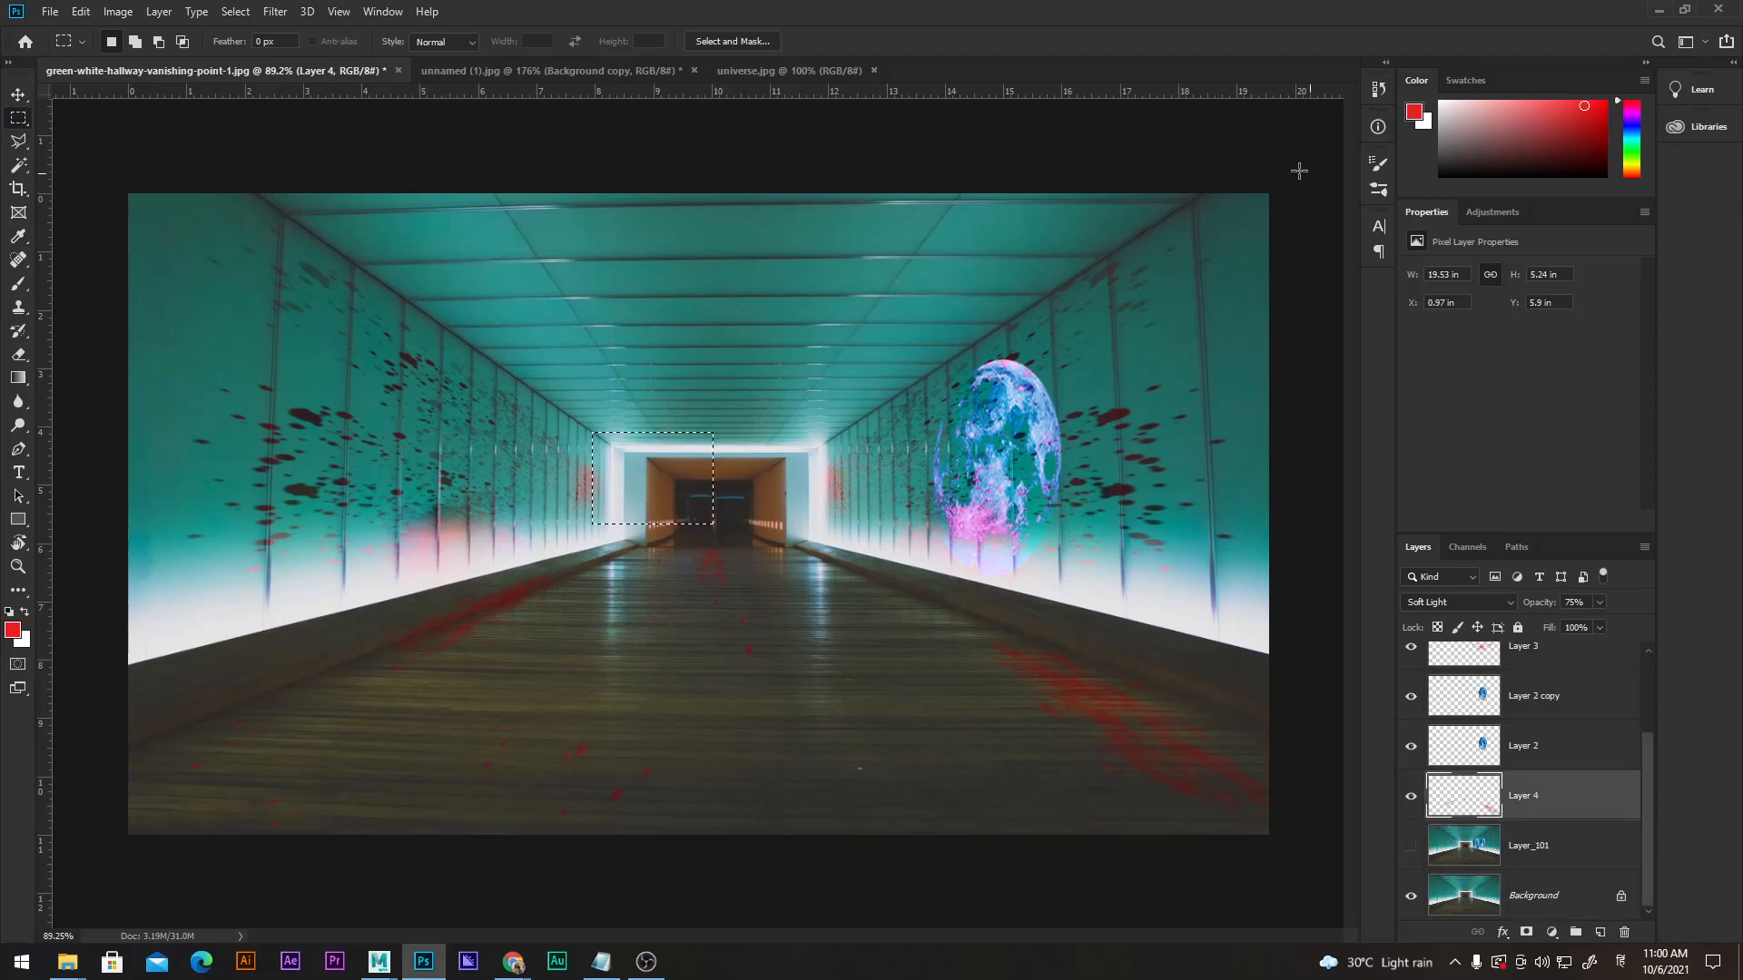
Fill the selection with blue on a new layer above Layer 4, and move the blue rectangle down toward the floor.
click(1634, 137)
drag(1636, 137, 1631, 132)
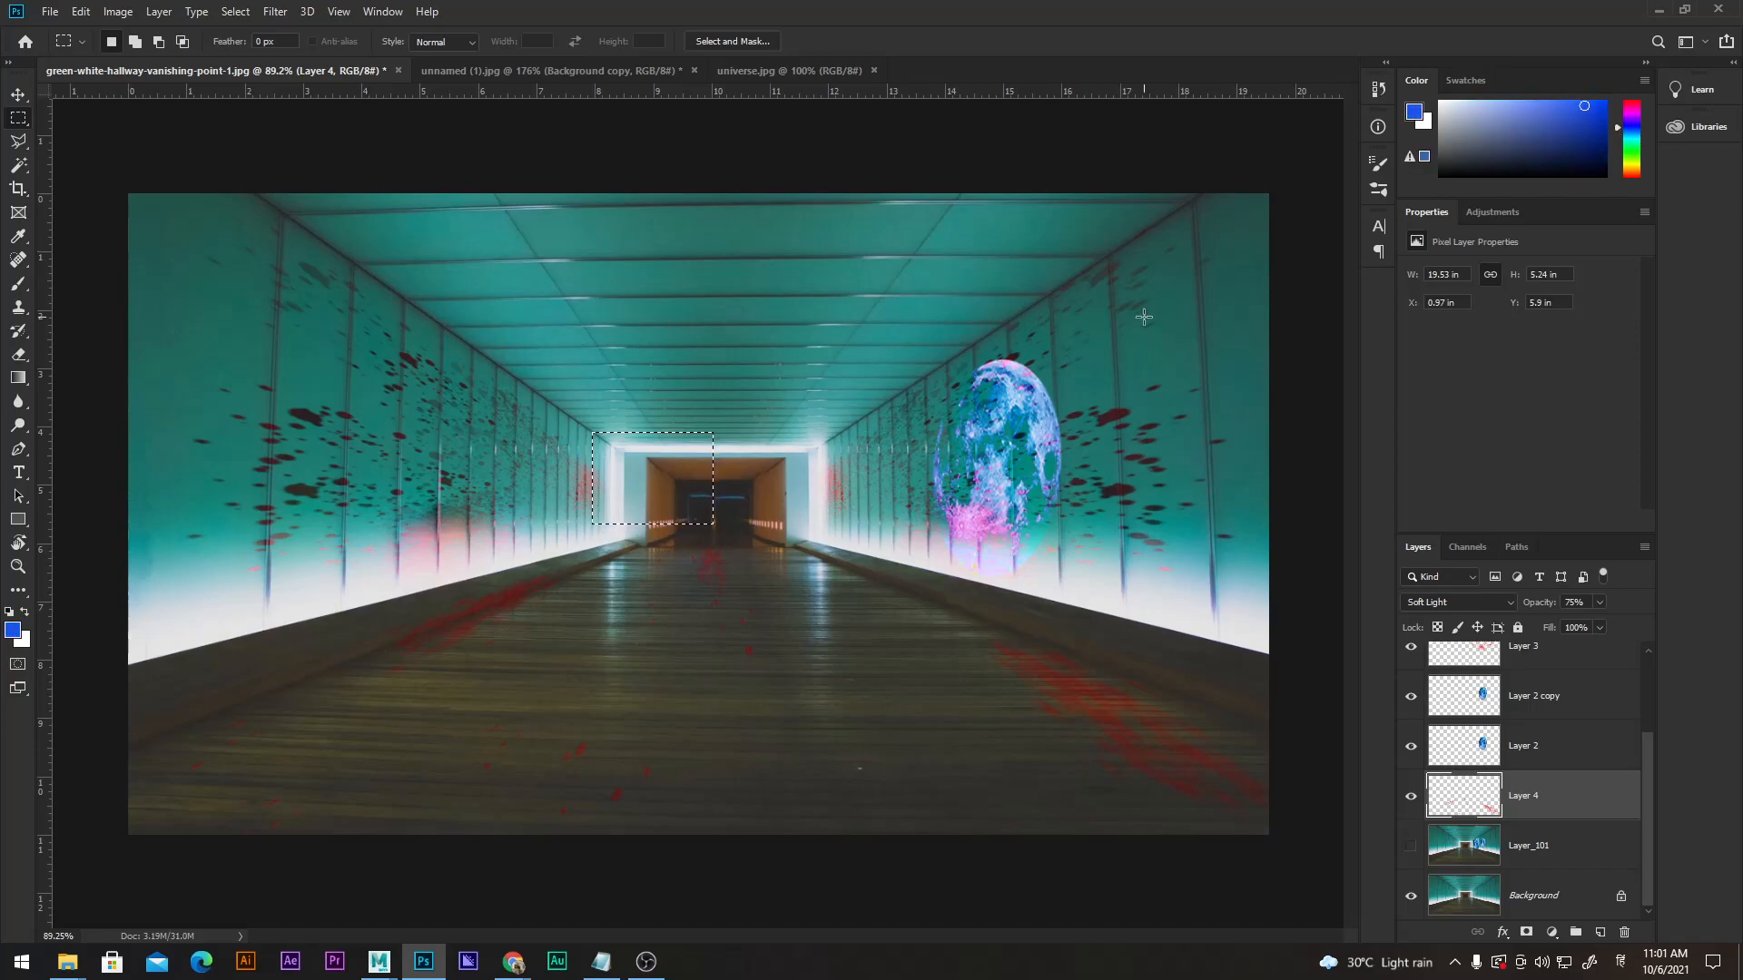
key(ctrl+shift+n)
key(Return)
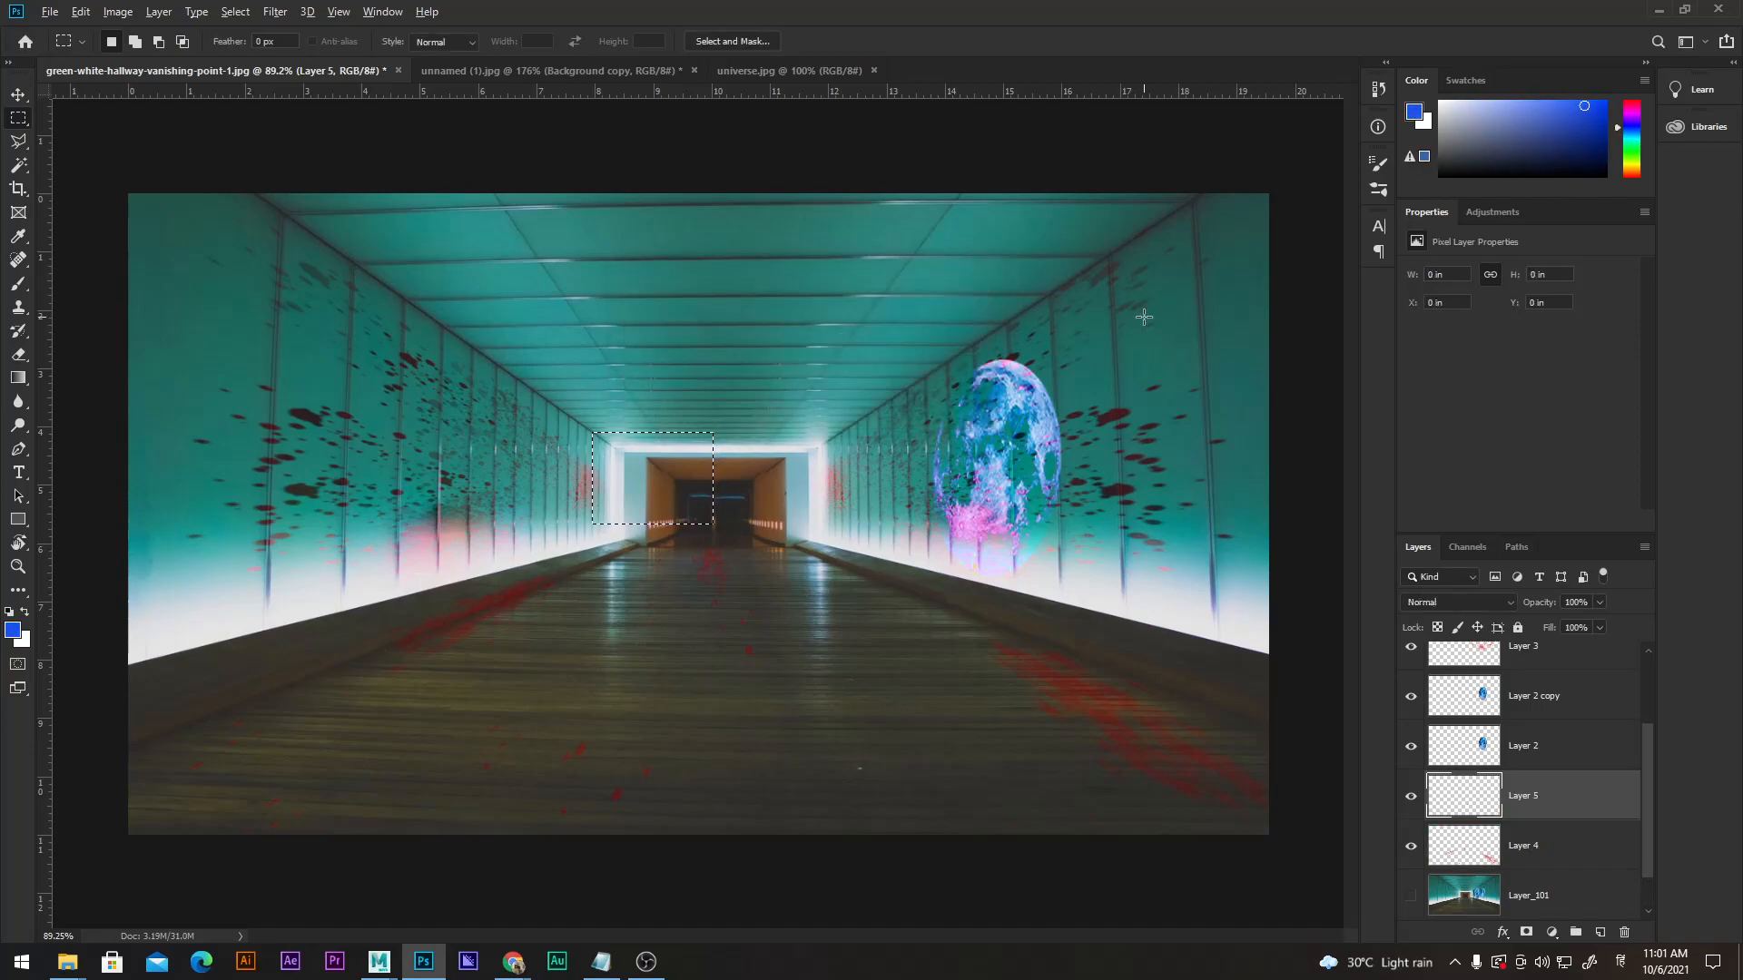
key(alt+BackSpace)
key(v)
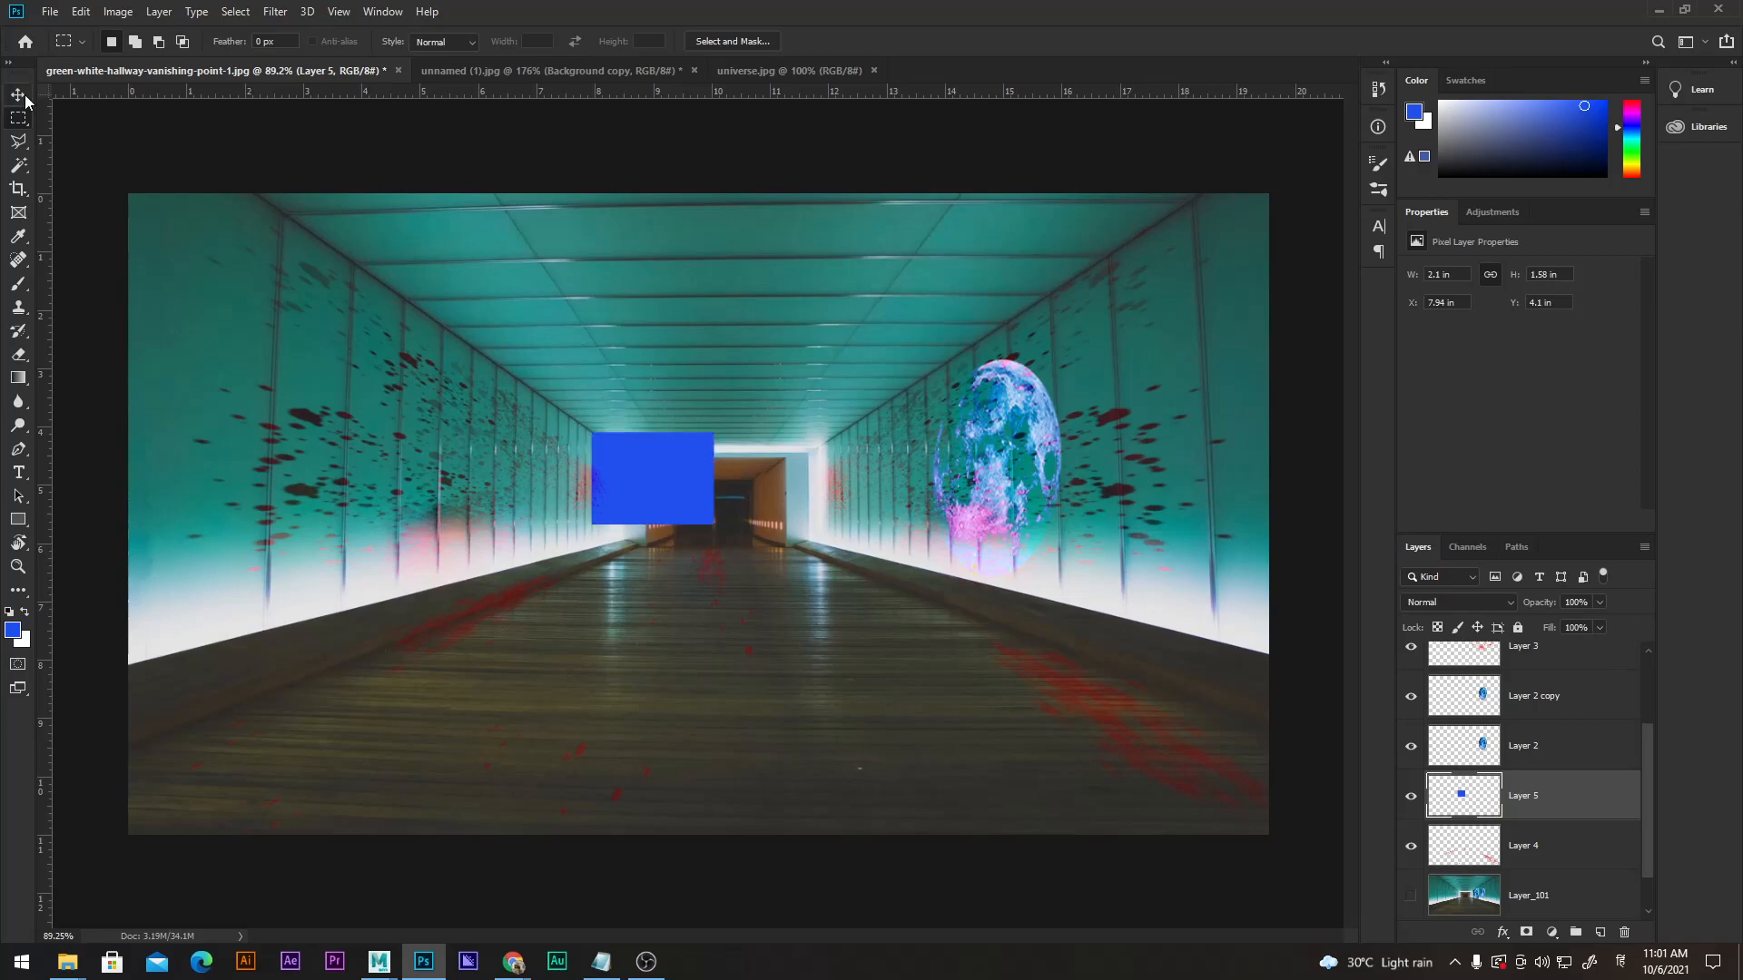
drag(654, 472, 741, 554)
Transform the blue rectangle with Perspective, lowering its top corners to try a slanted top edge.
scroll(741, 553, up, 3)
scroll(745, 560, up, 2)
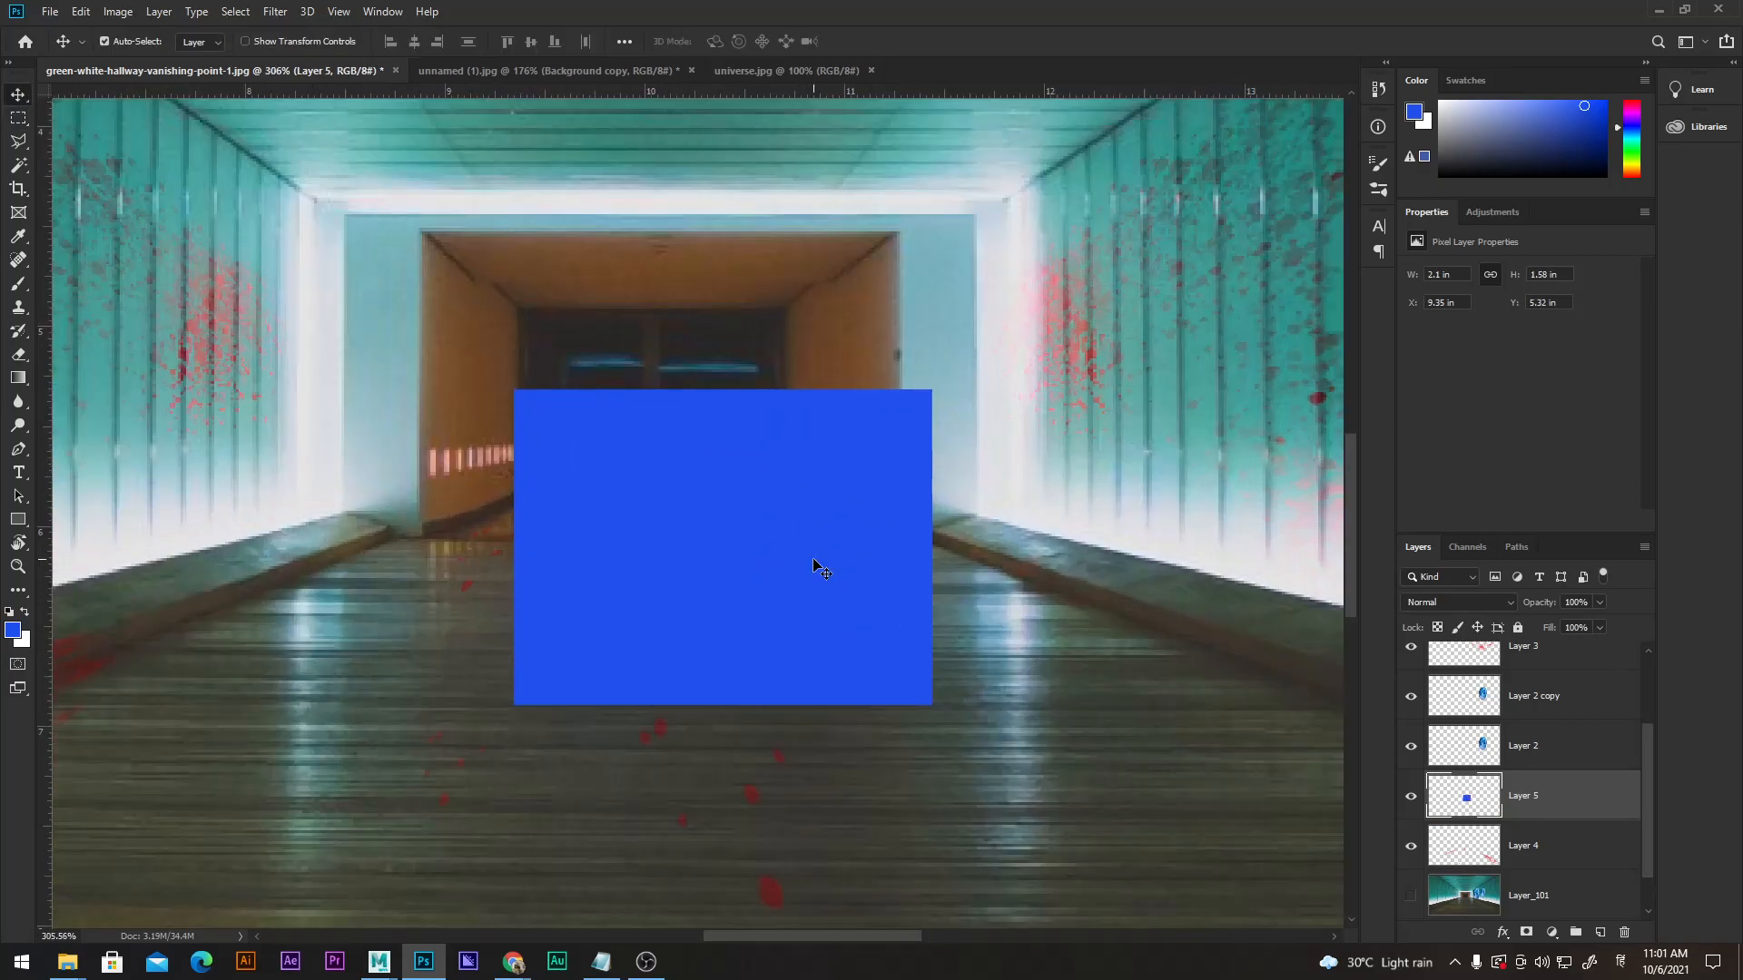
key(ctrl+t)
right_click(816, 505)
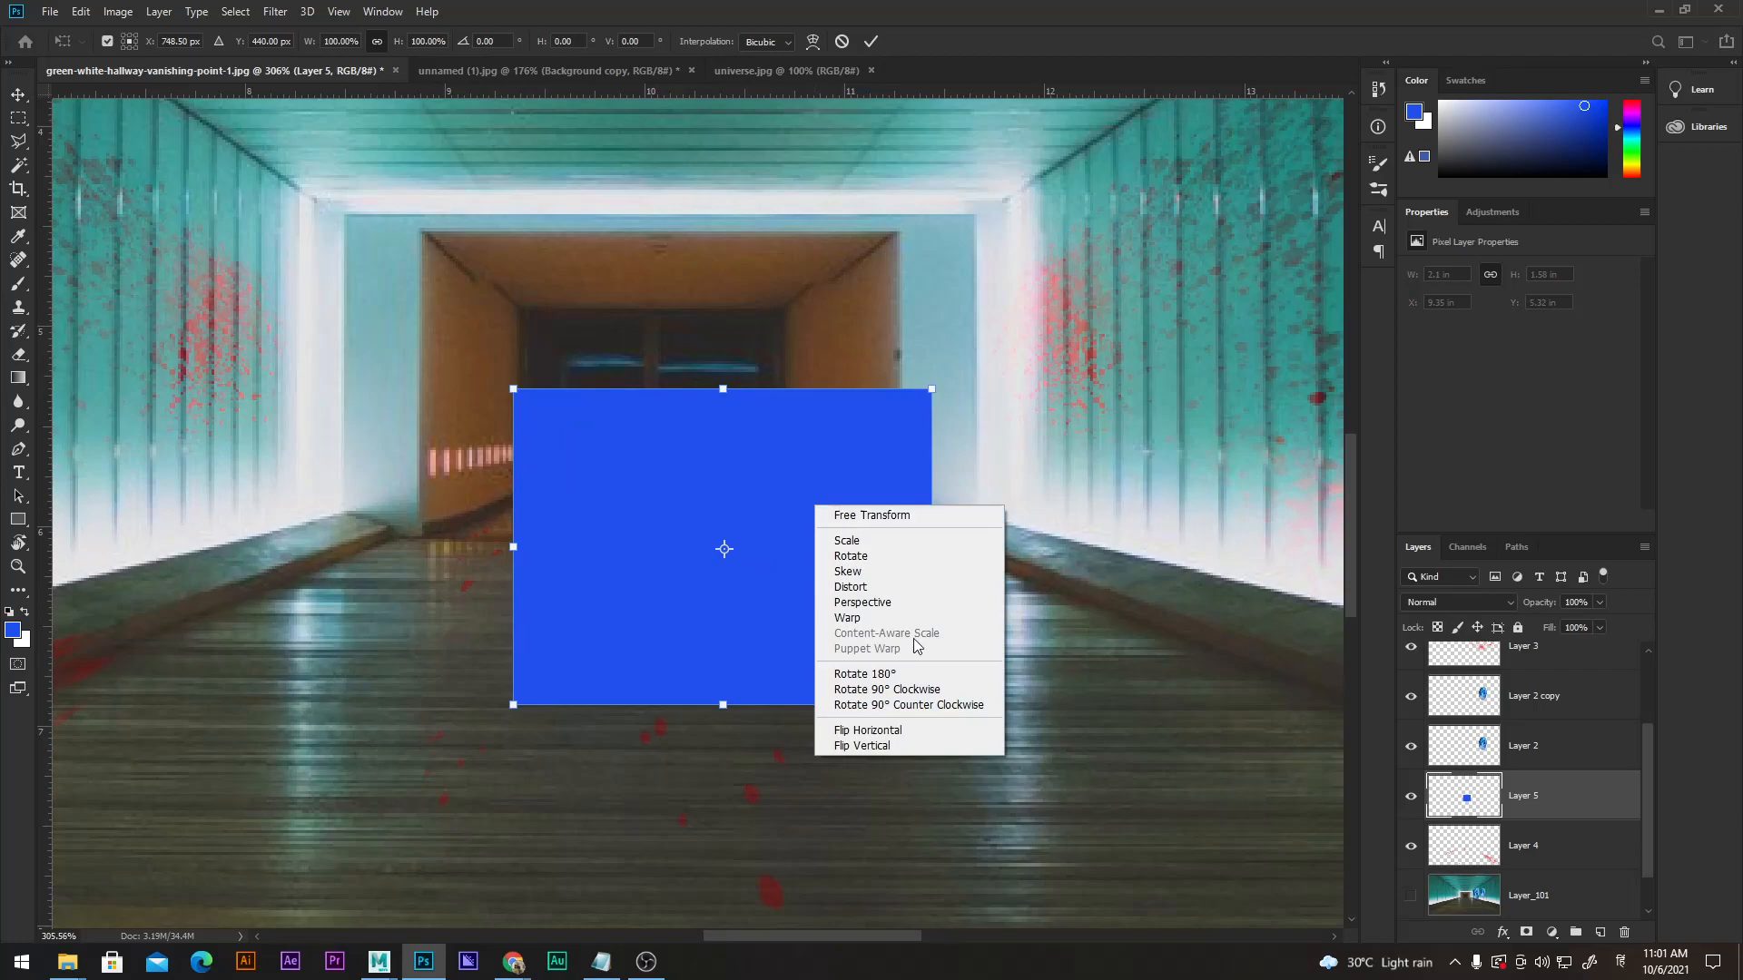
click(881, 603)
drag(932, 390, 909, 446)
drag(730, 532, 899, 571)
drag(514, 390, 584, 648)
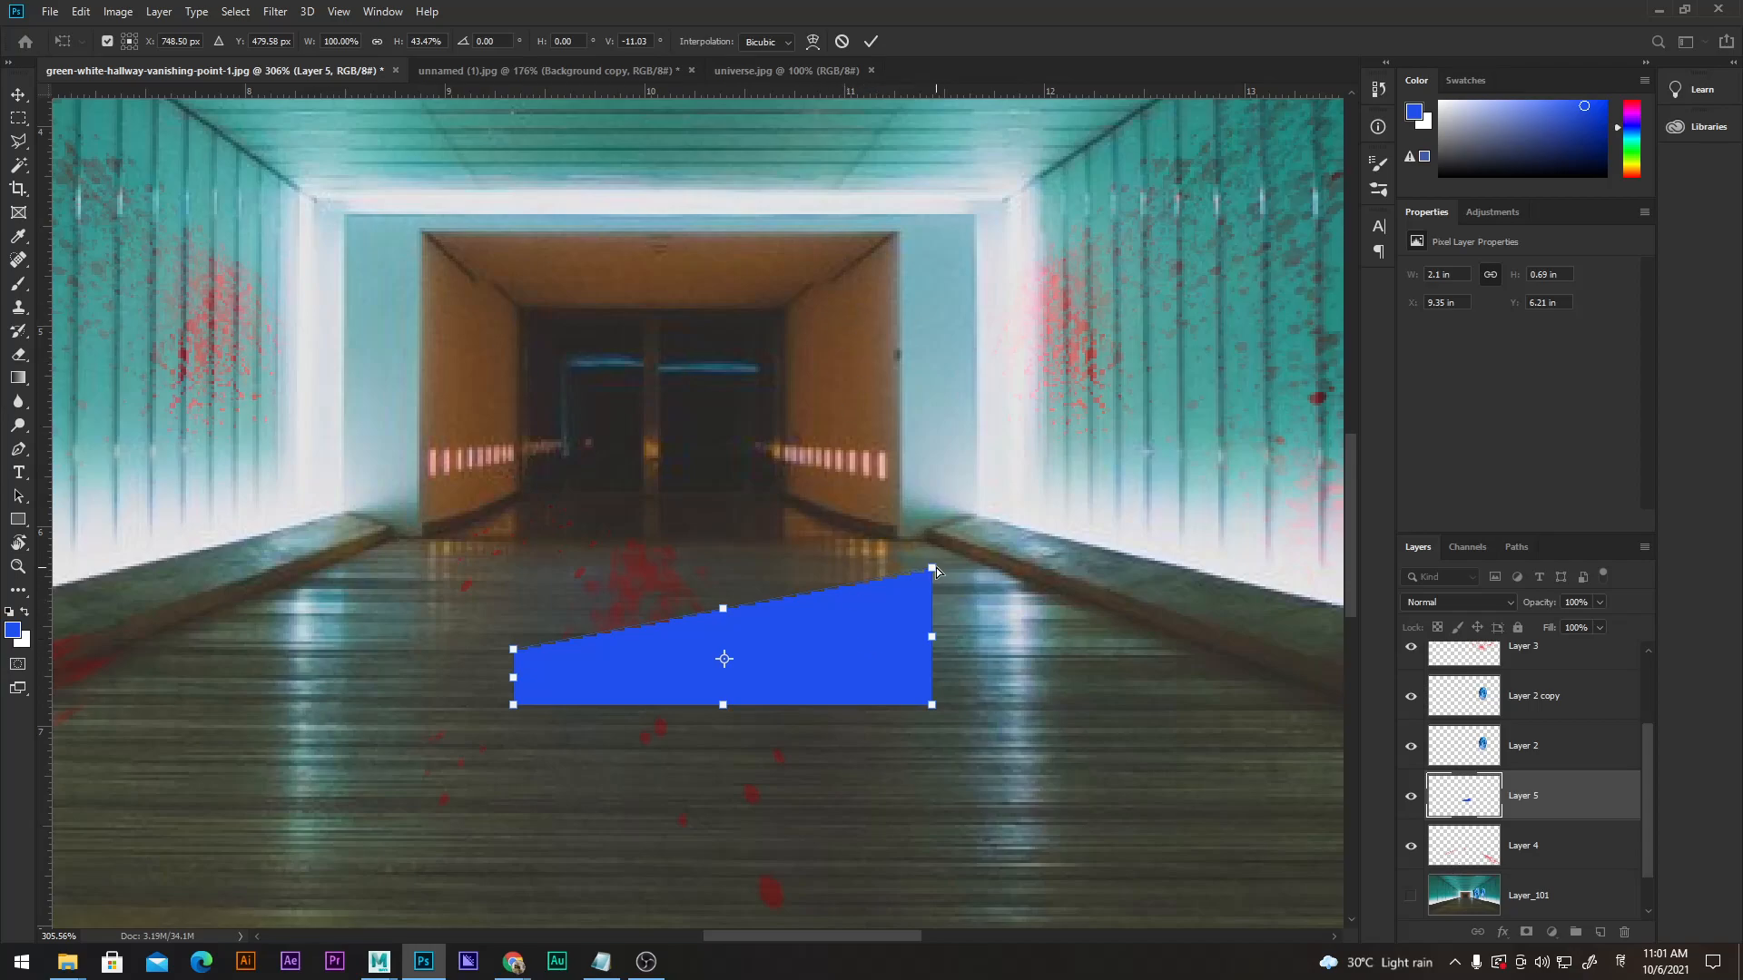
Reshape the blue rectangle into a quadrilateral with a tall left side and short right side, apply it, and shift it slightly right and down.
drag(934, 572, 934, 468)
drag(931, 705, 931, 917)
drag(516, 653, 581, 216)
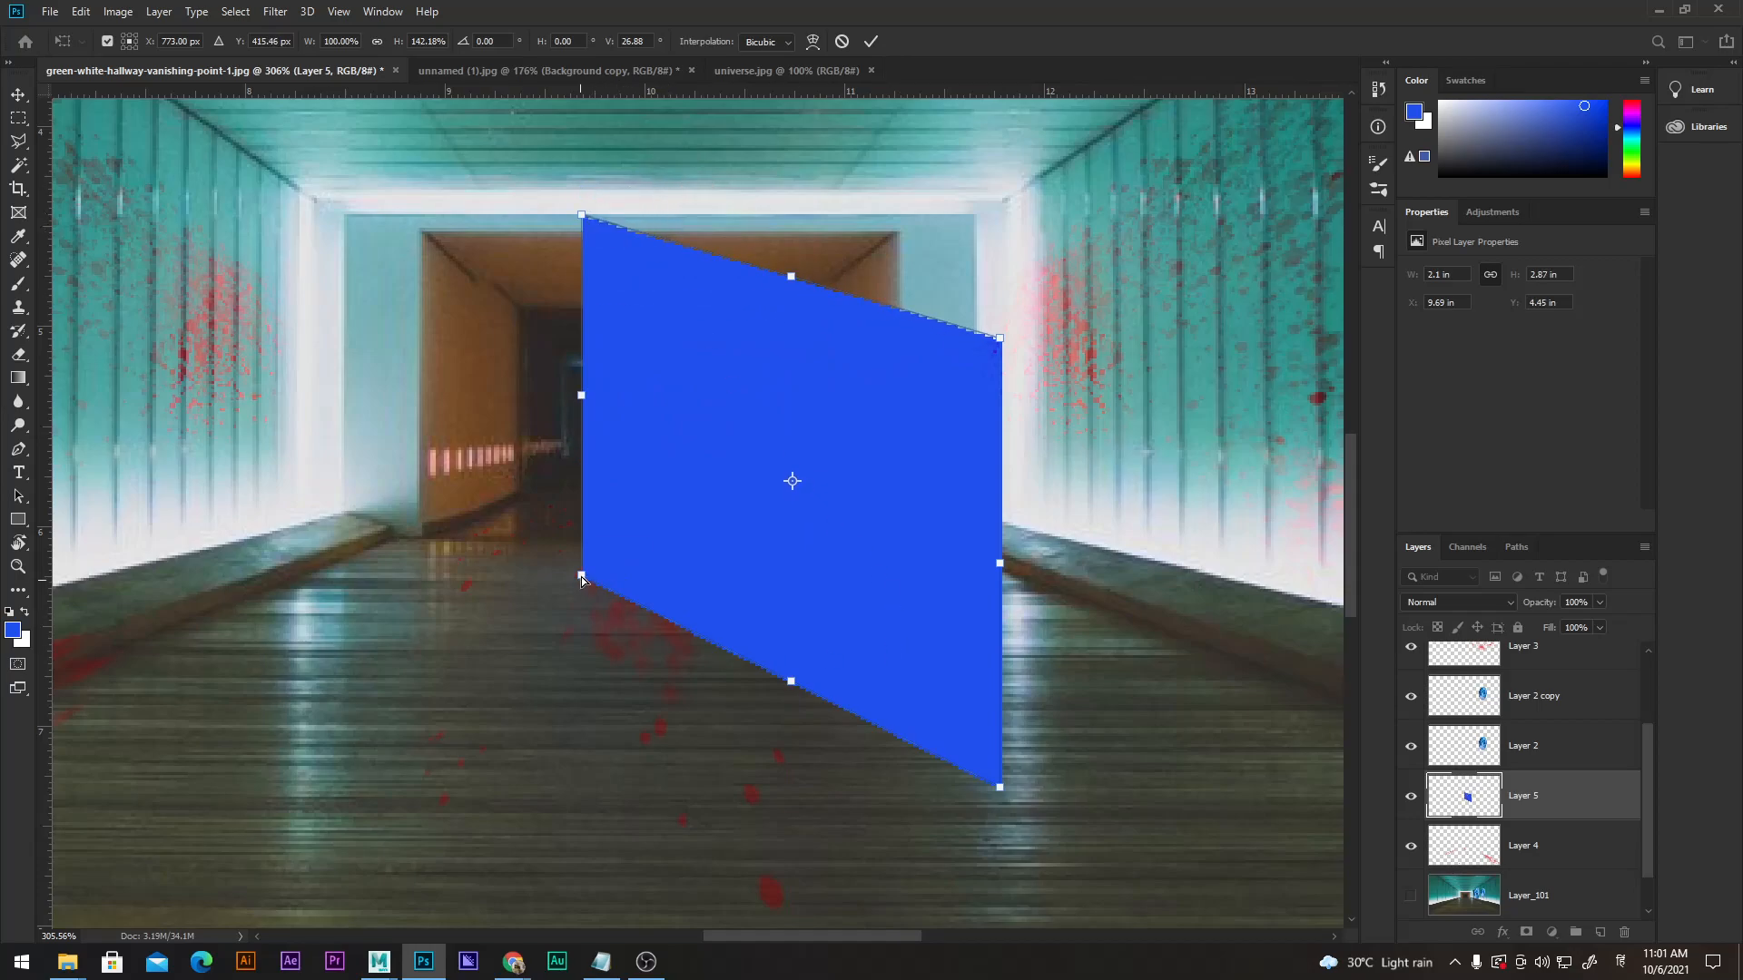
drag(583, 577, 583, 542)
drag(999, 788, 1098, 468)
drag(887, 379, 834, 603)
drag(917, 651, 920, 656)
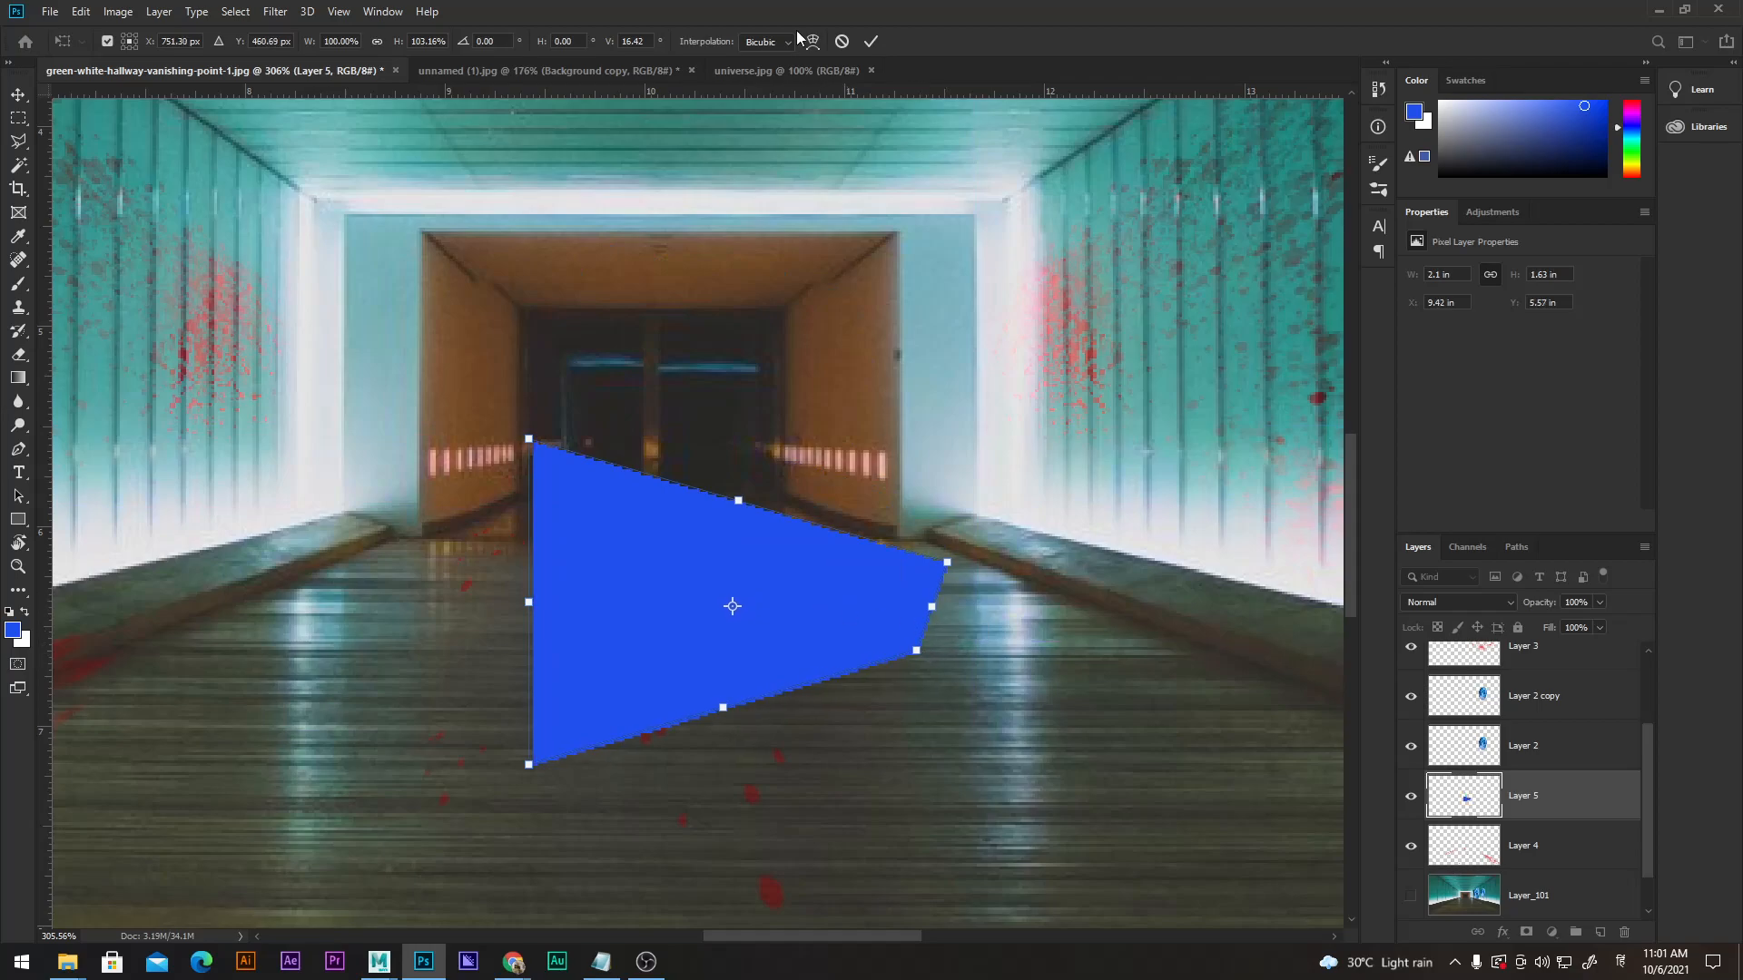
click(871, 41)
drag(757, 599, 828, 623)
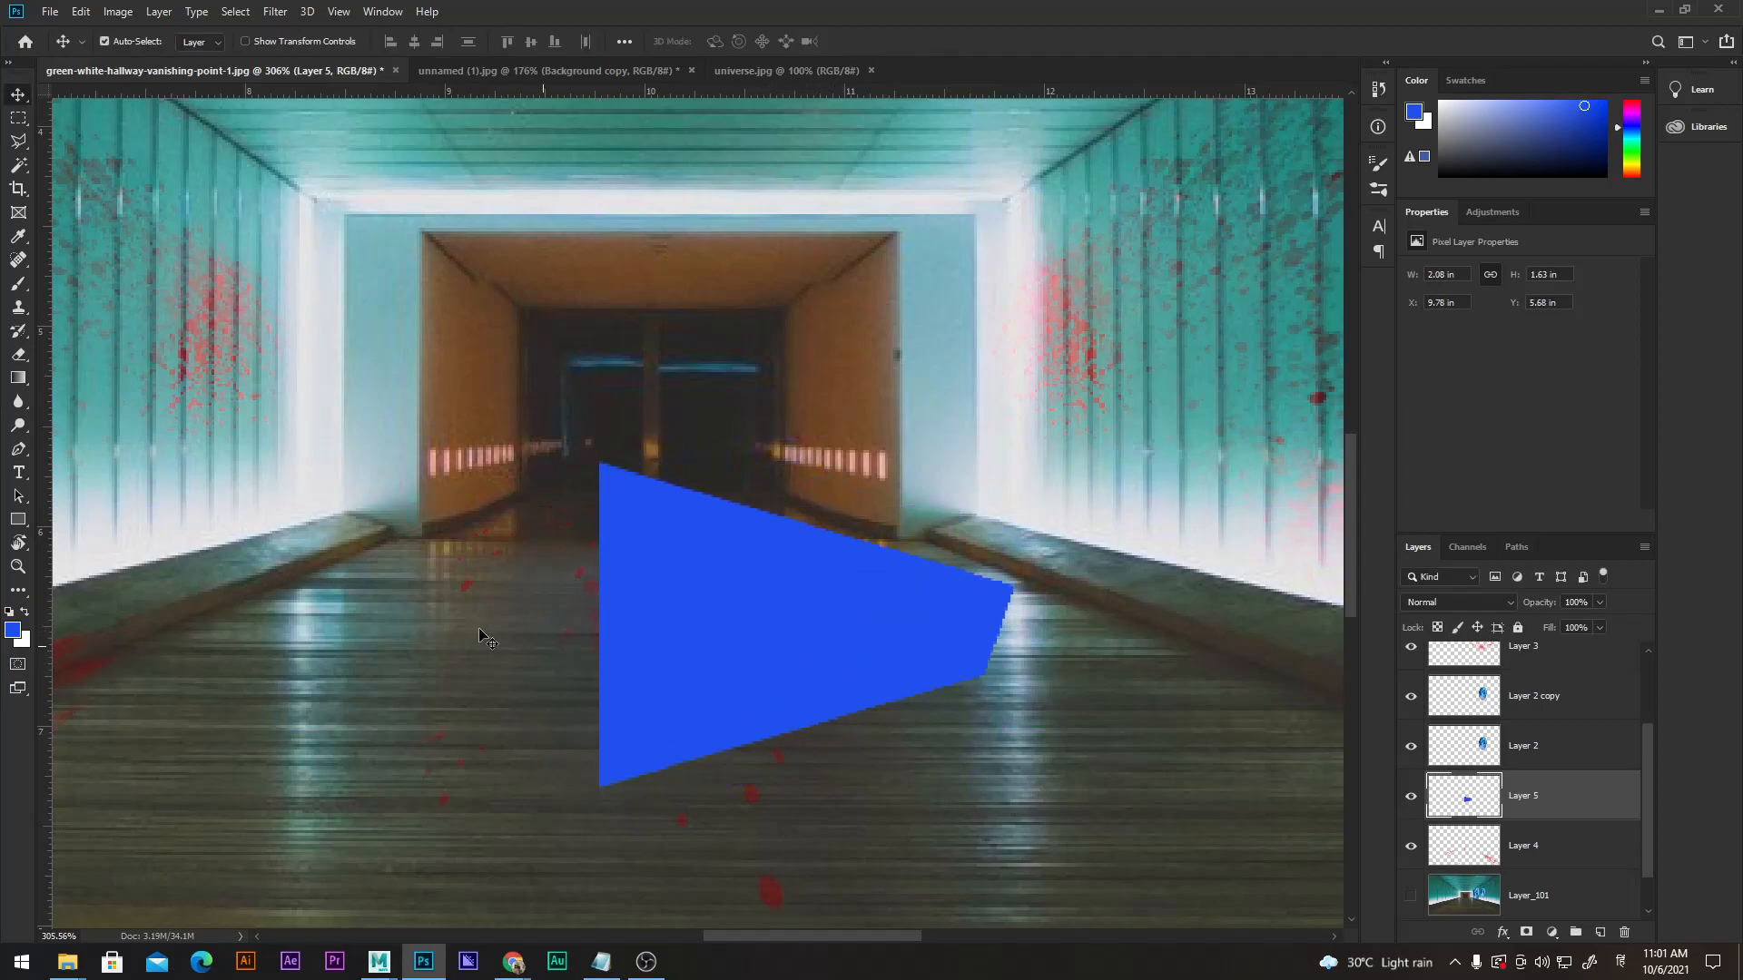
Select a rectangular frame below the blue shape by subtracting an inner rectangle from a larger one, and fill it with blue.
click(19, 120)
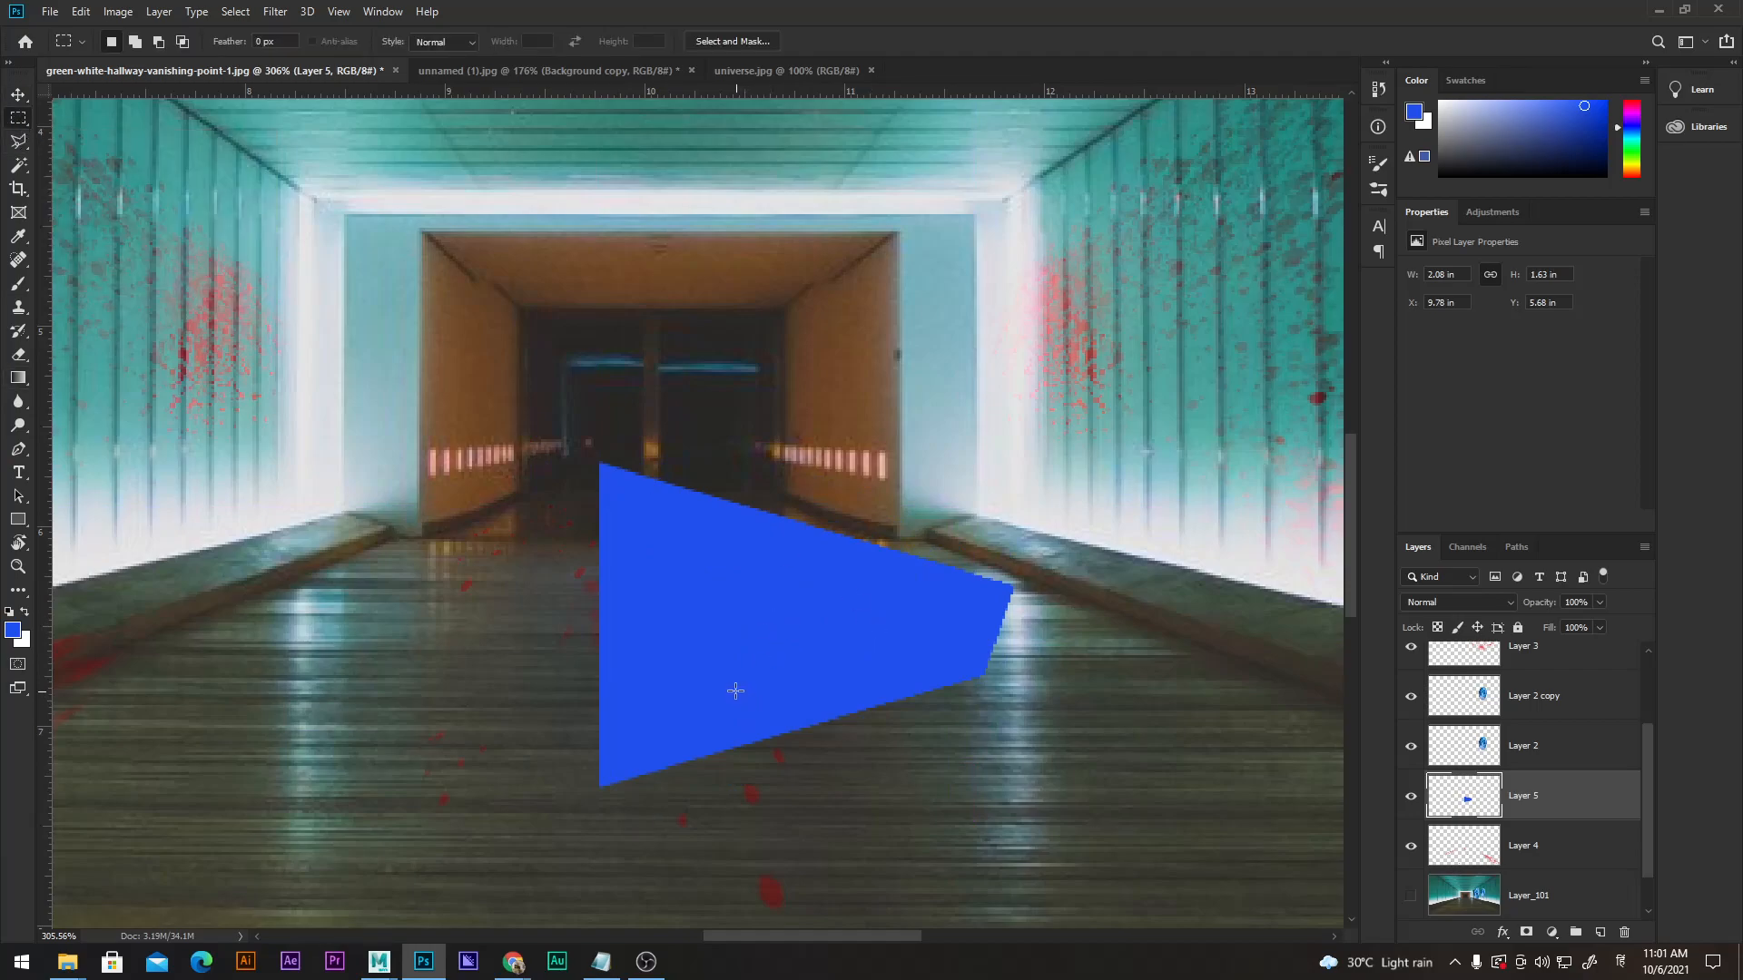
drag(841, 746, 951, 824)
key(alt)
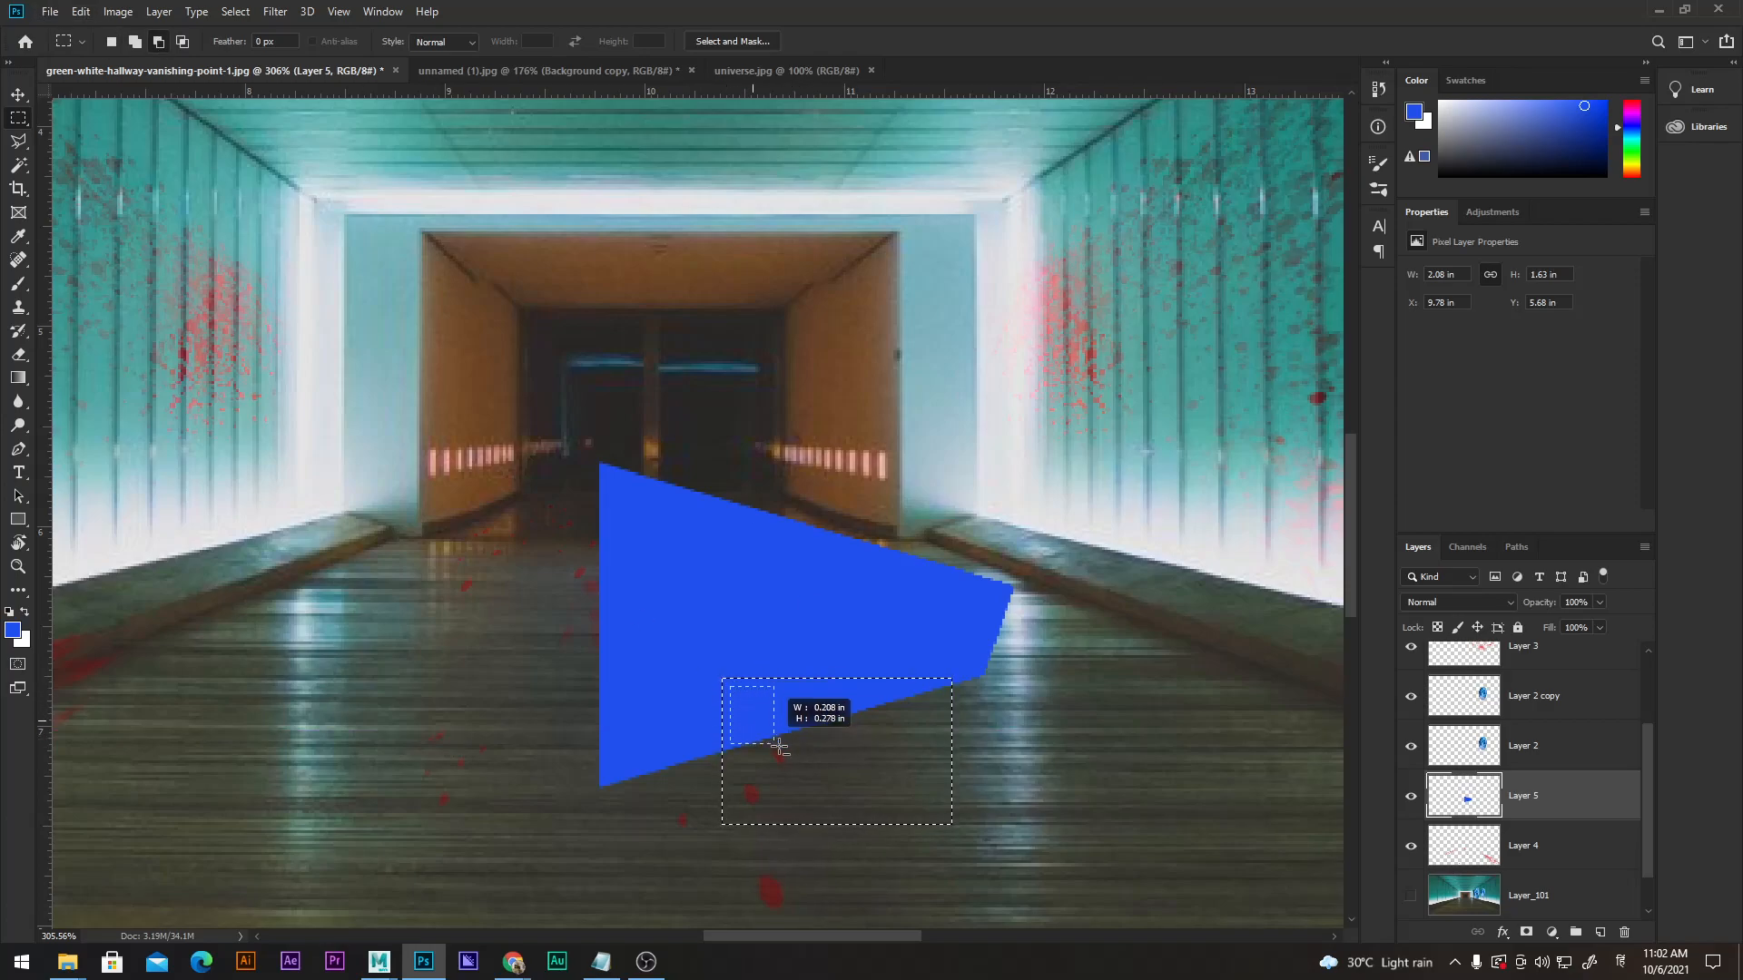
drag(885, 802, 945, 814)
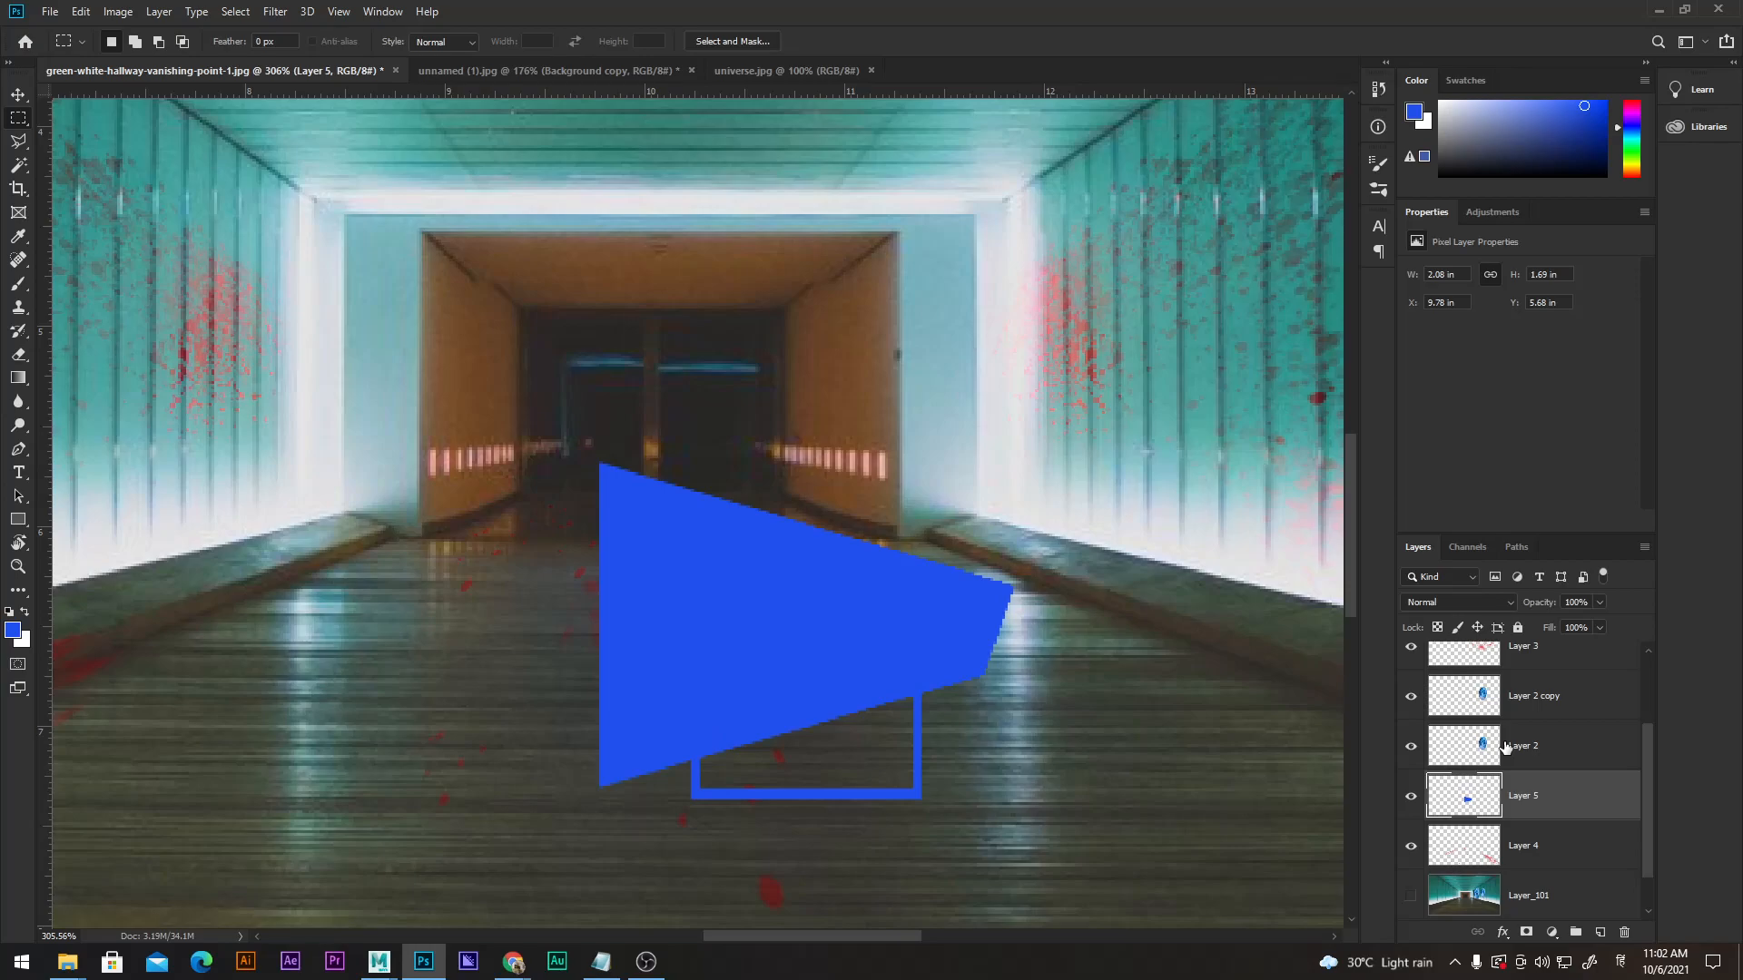
Move the blue shapes down to the lower floor area and delete their layer, Layer 5.
click(19, 93)
drag(933, 590, 934, 790)
key(ctrl+0)
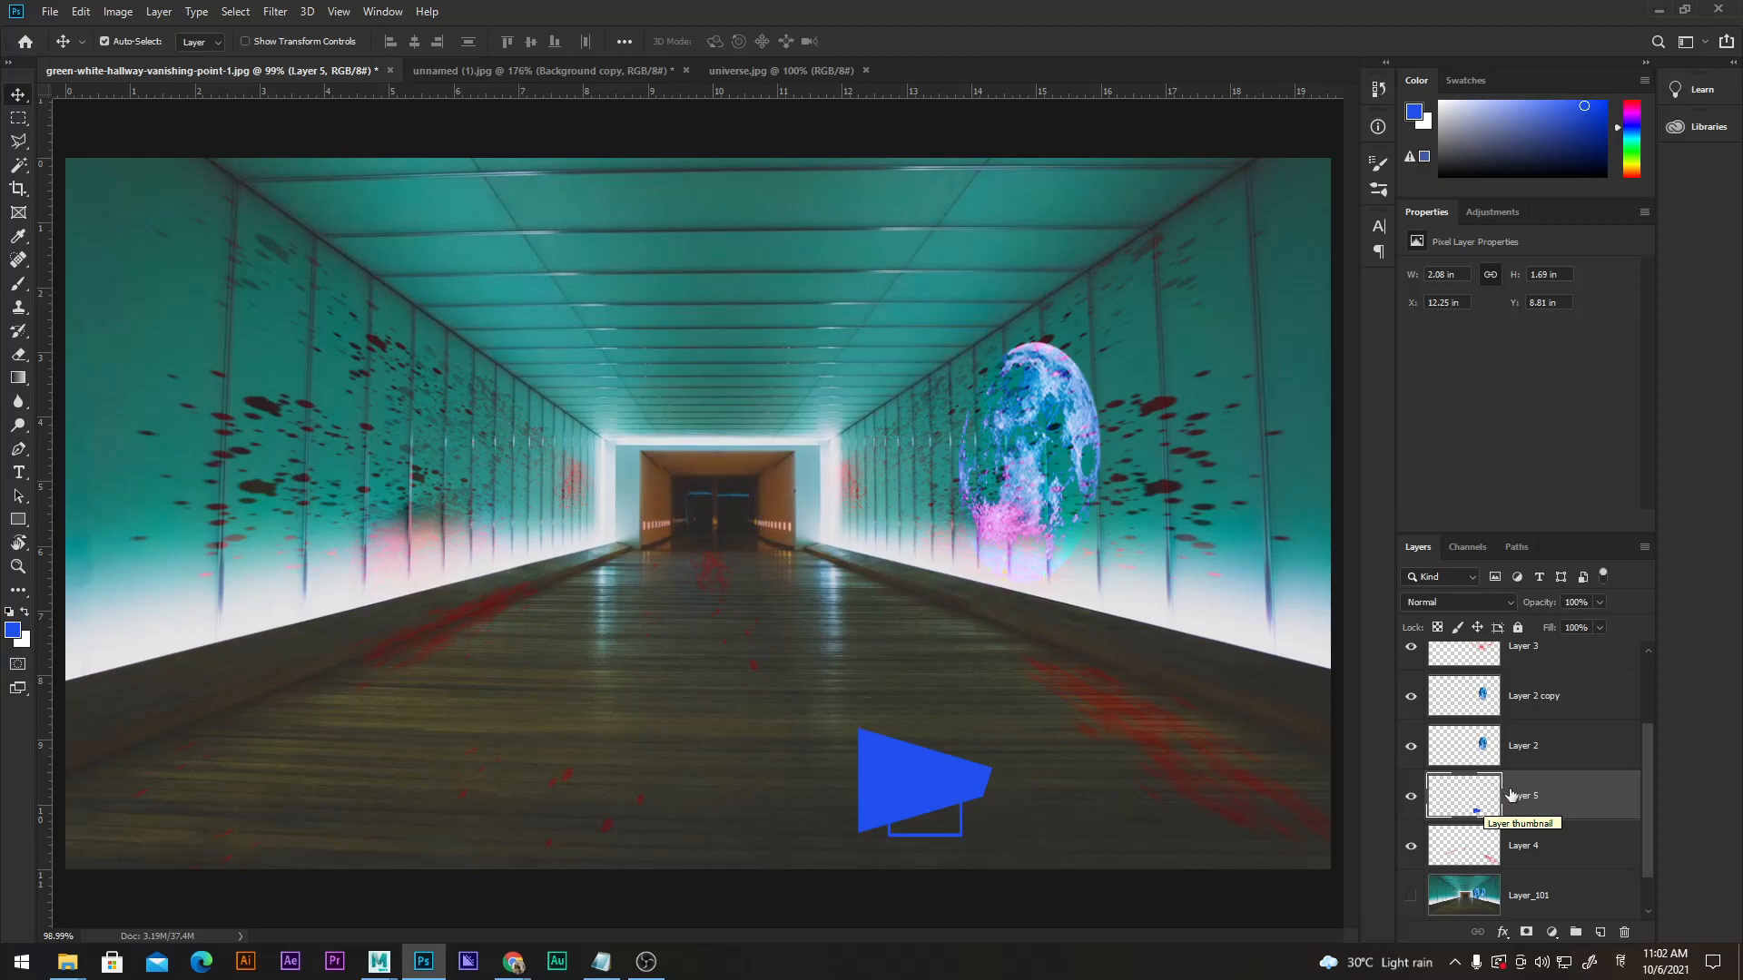
key(Delete)
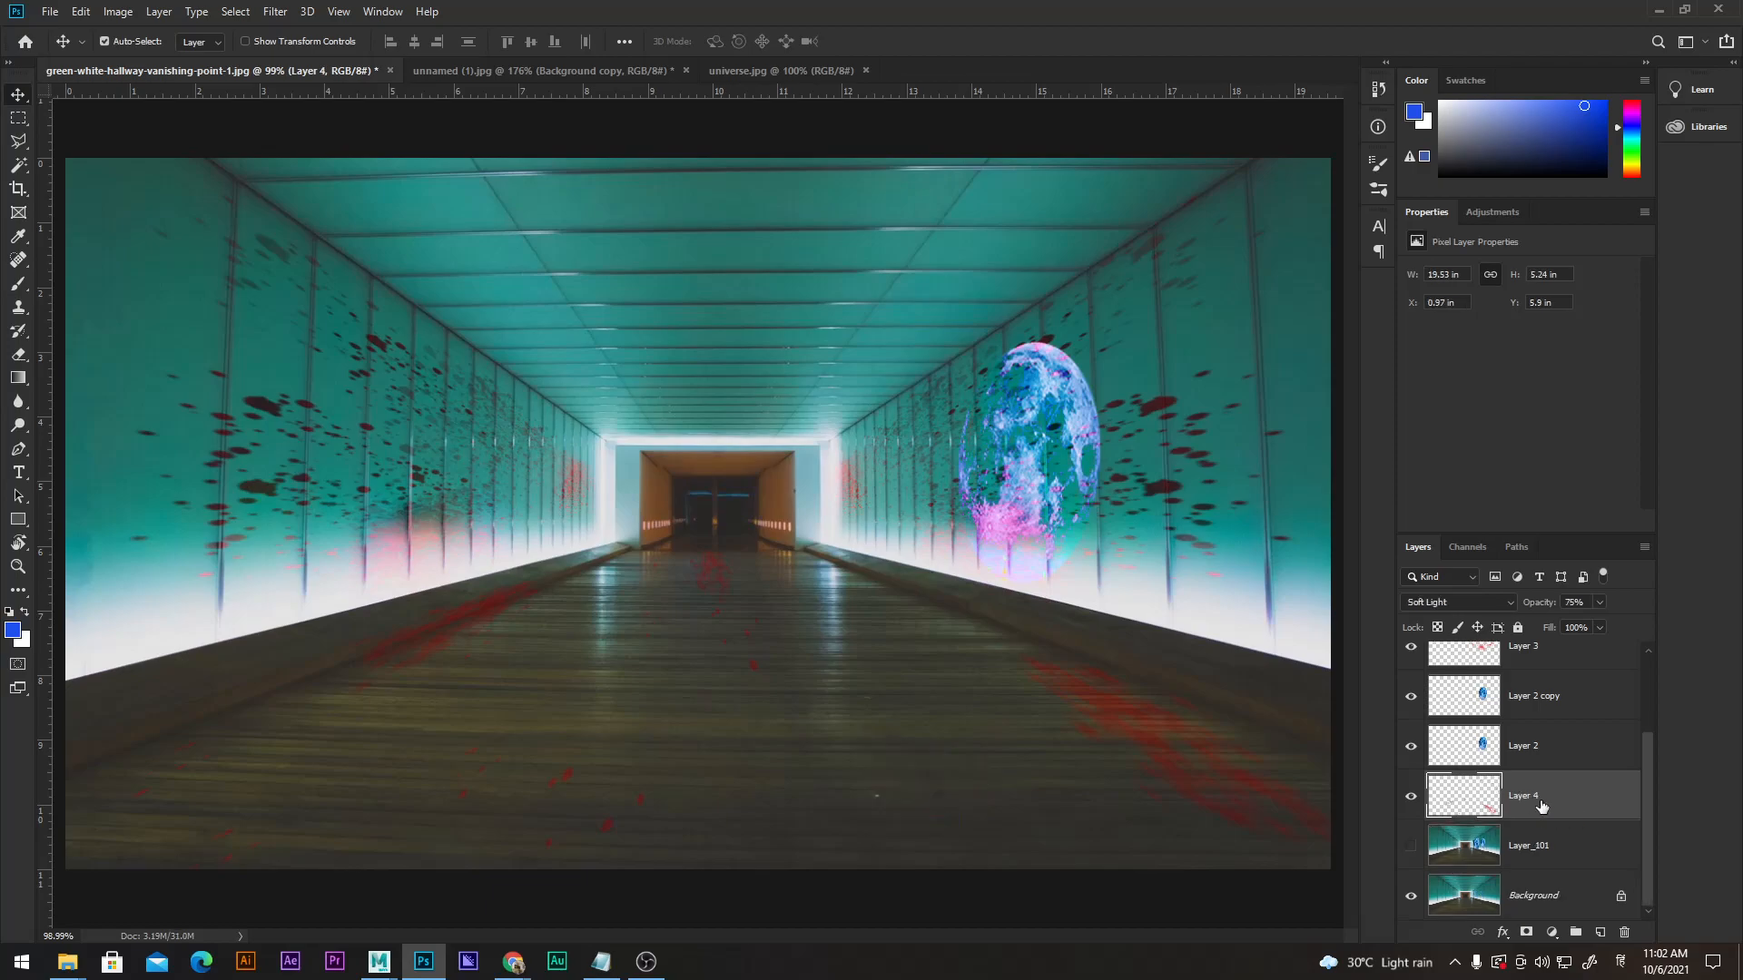
Set Layer 4's blend mode to Darken and its opacity to 65%, and inspect the floor splatters up close.
click(1475, 597)
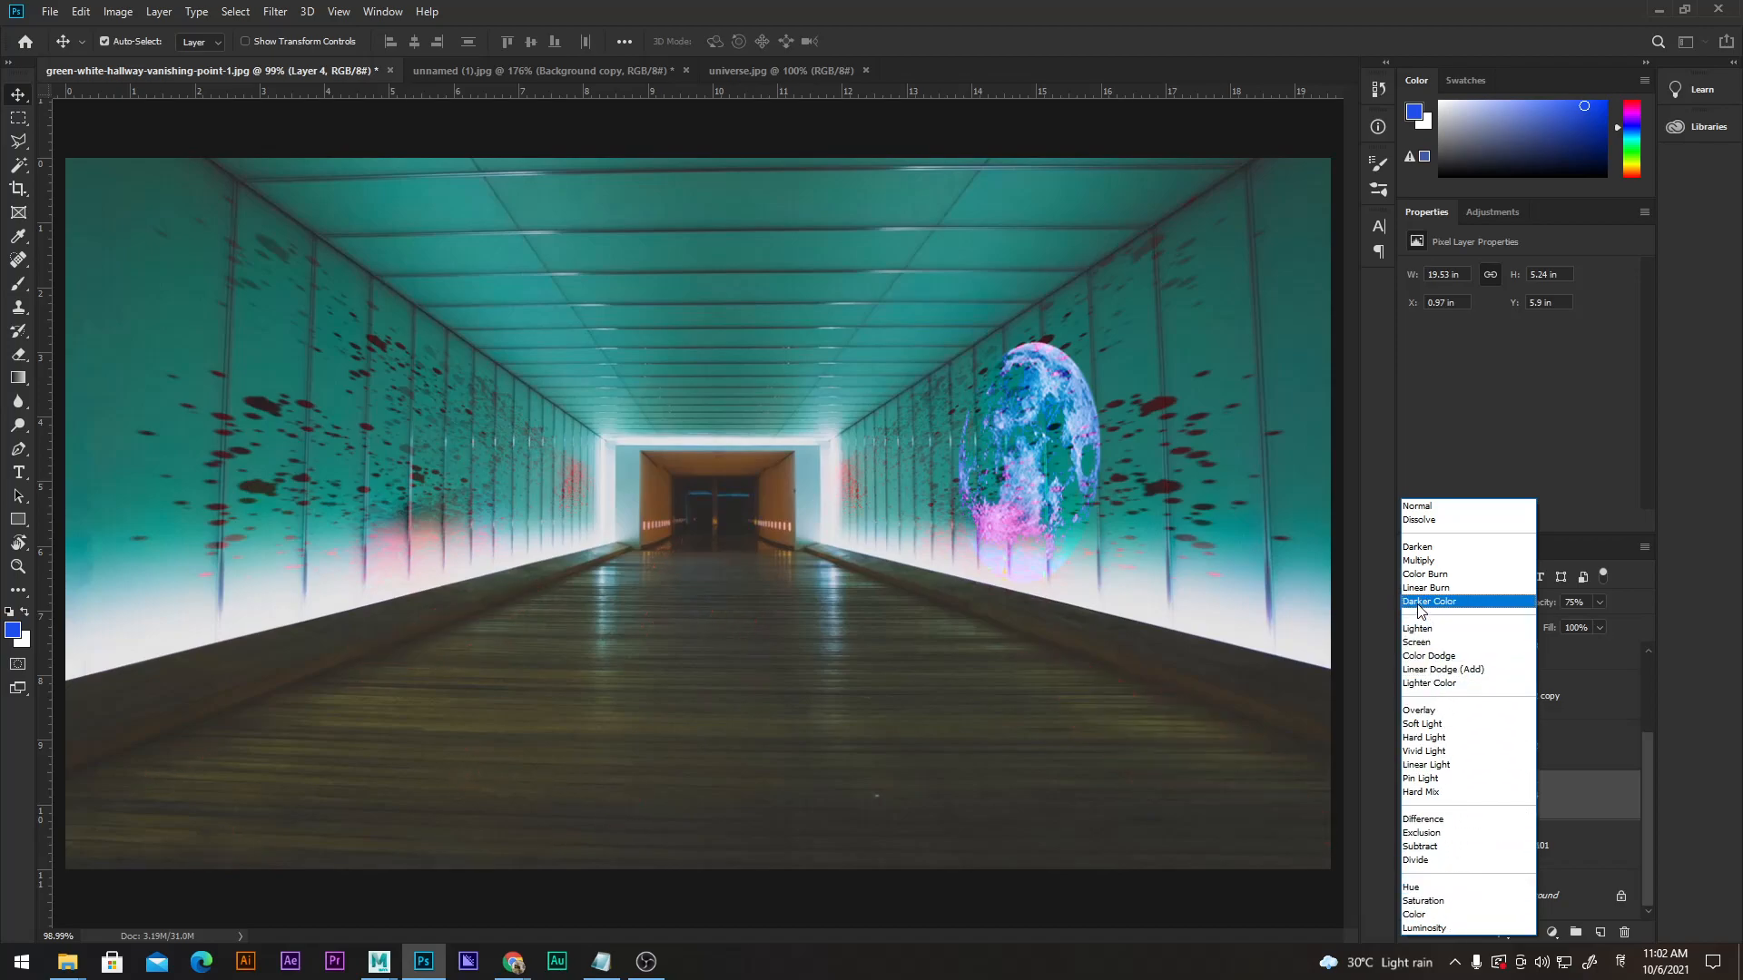
click(1427, 550)
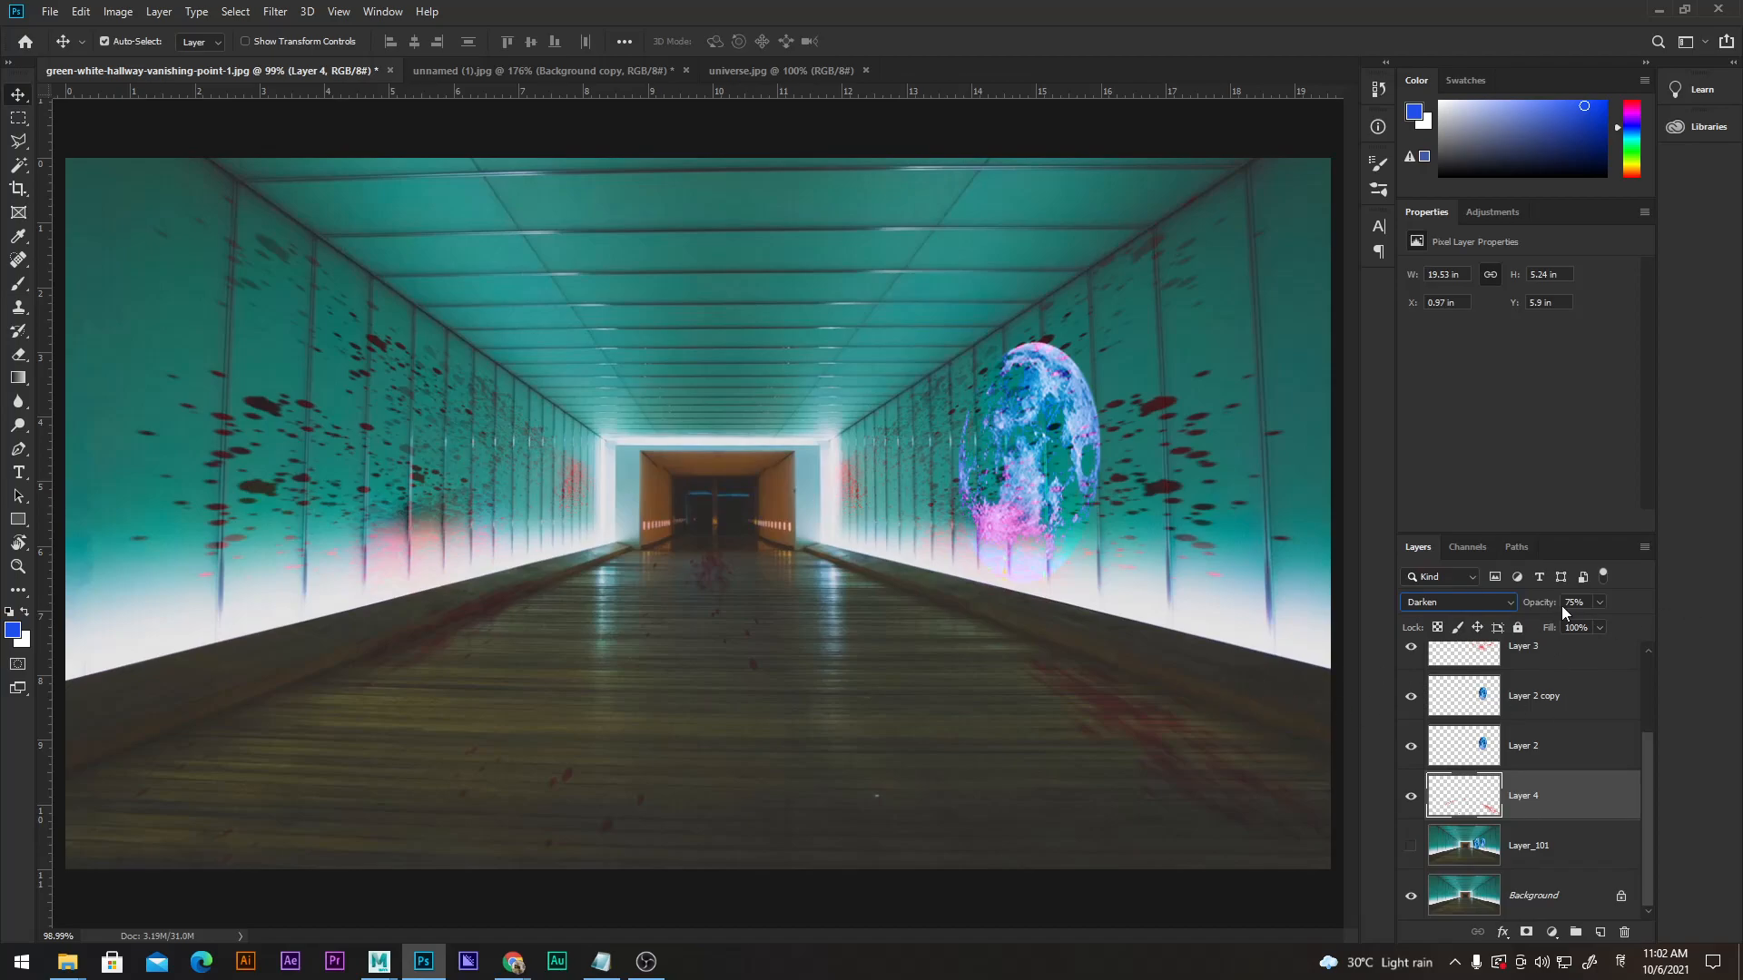
mouse_move(1545, 606)
mouse_down()
mouse_move(1527, 607)
mouse_move(1615, 601)
mouse_move(1596, 601)
mouse_up()
click(1589, 602)
text(65)
key(Return)
scroll(705, 591, up, 5)
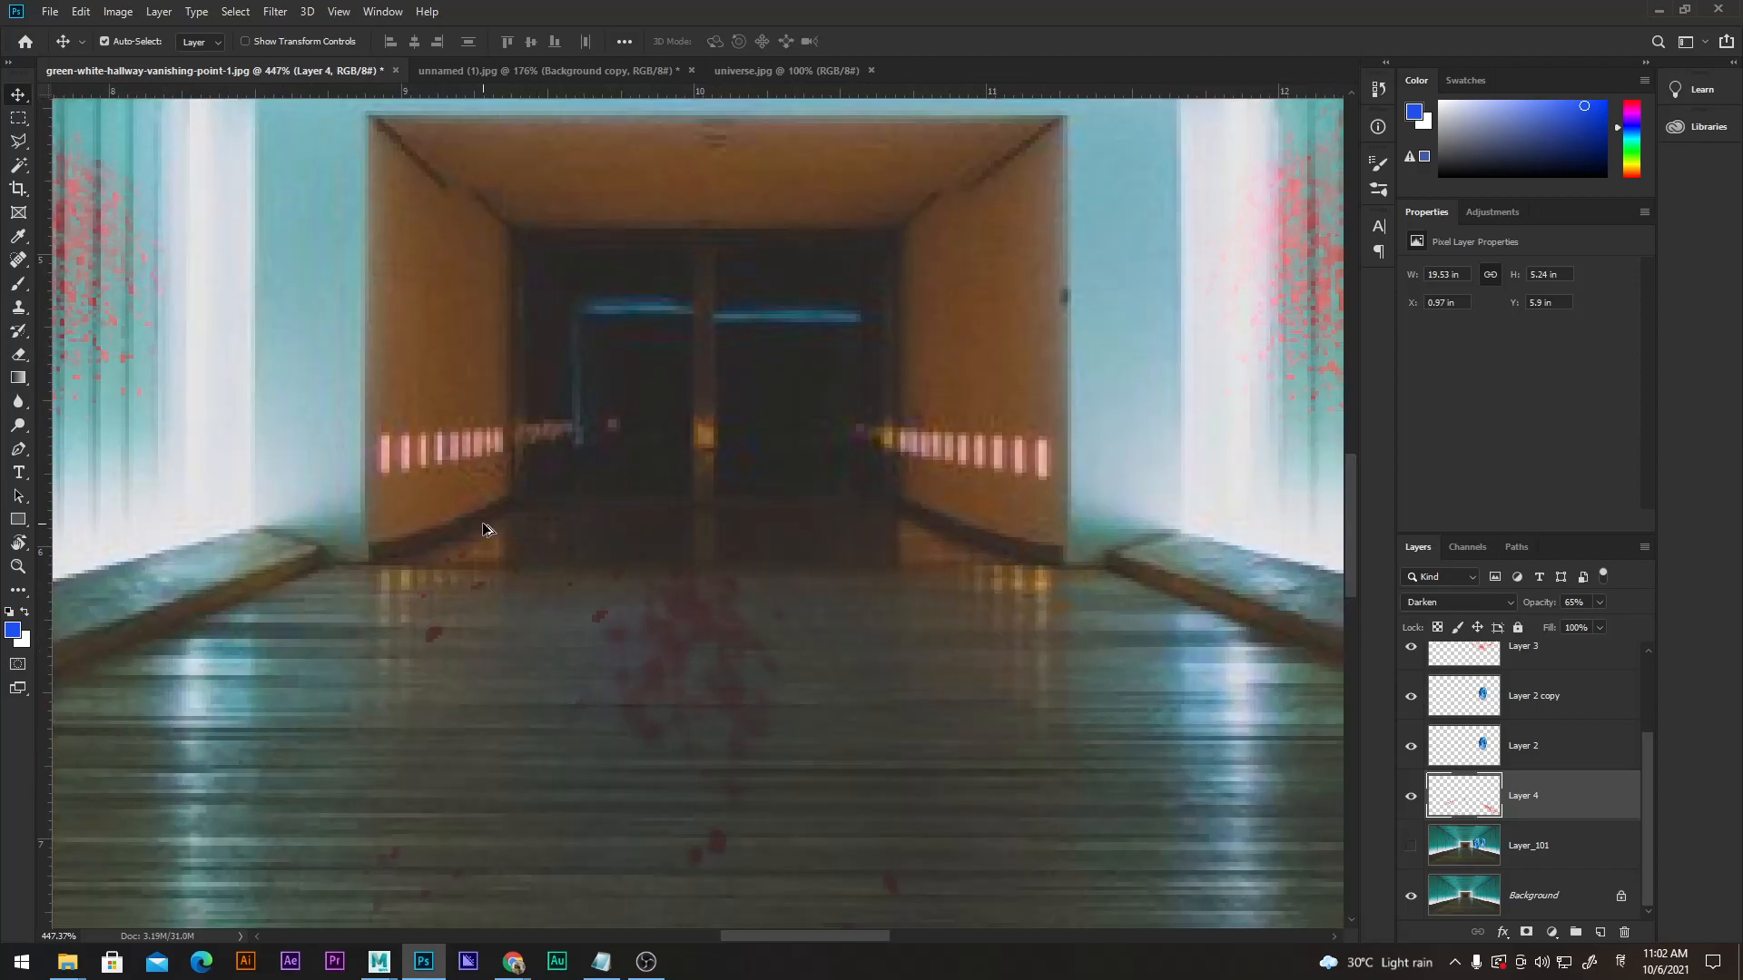
scroll(483, 529, down, 5)
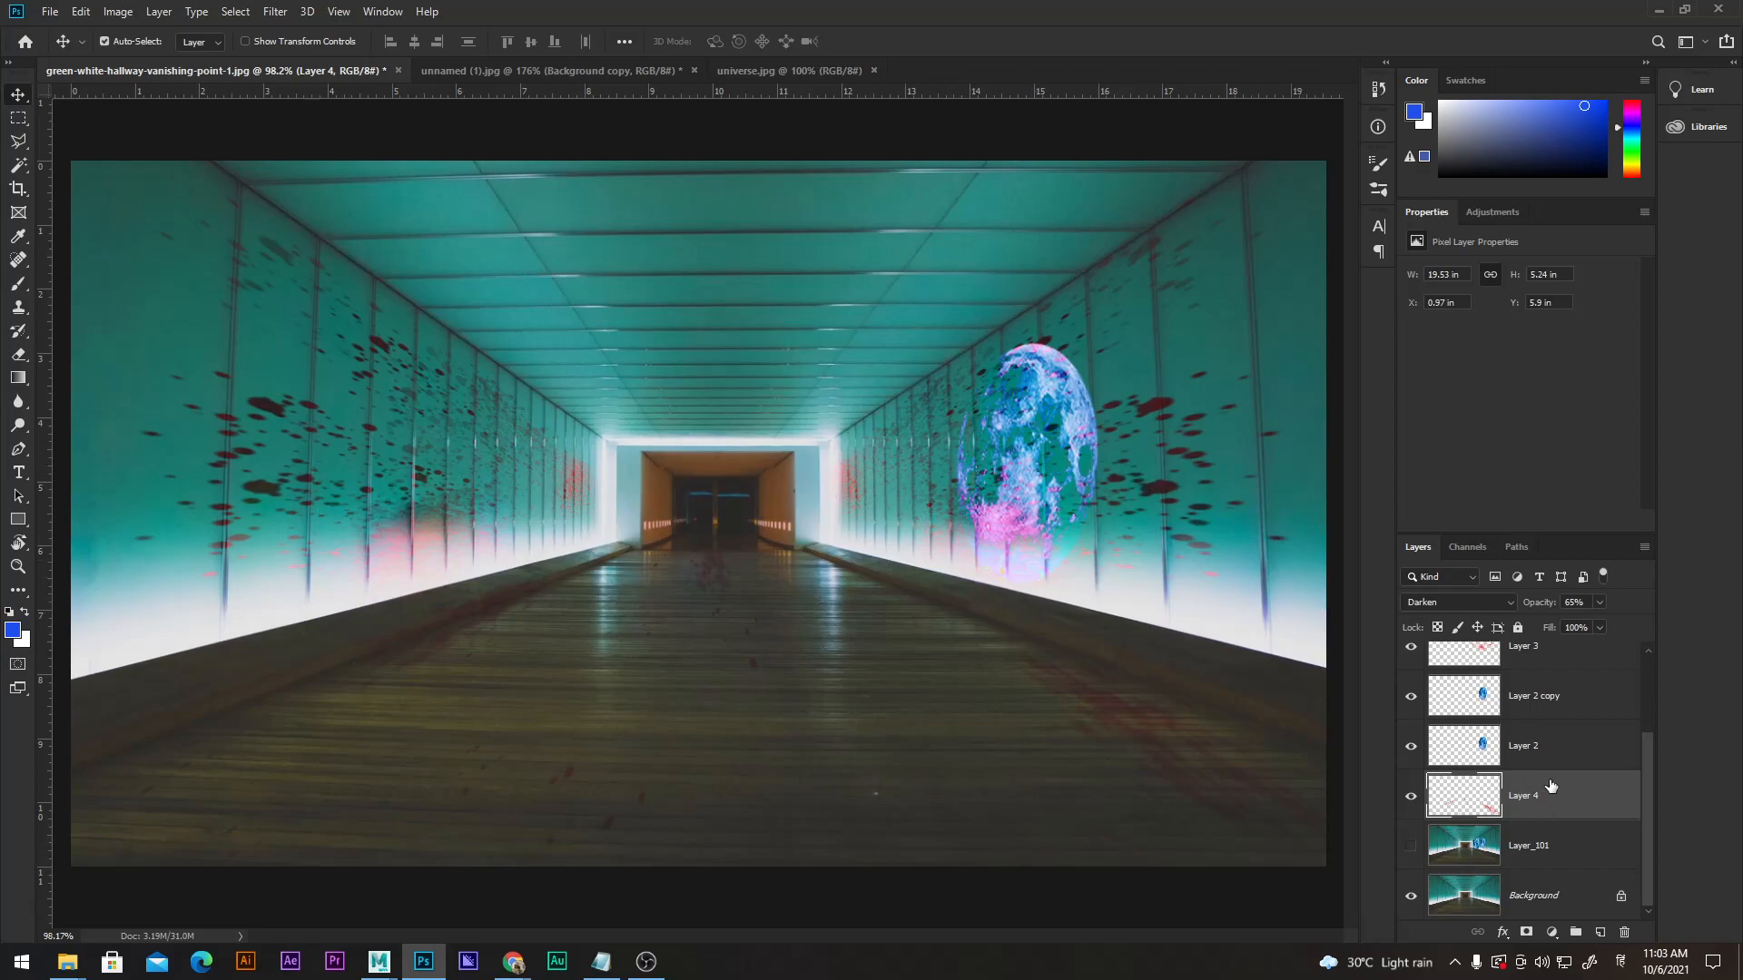
Group the layers from Layer 4 up to Layer 3 copy, and toggle the group's visibility to compare the image with and without it.
scroll(1551, 787, up, 2)
shift+click(1552, 716)
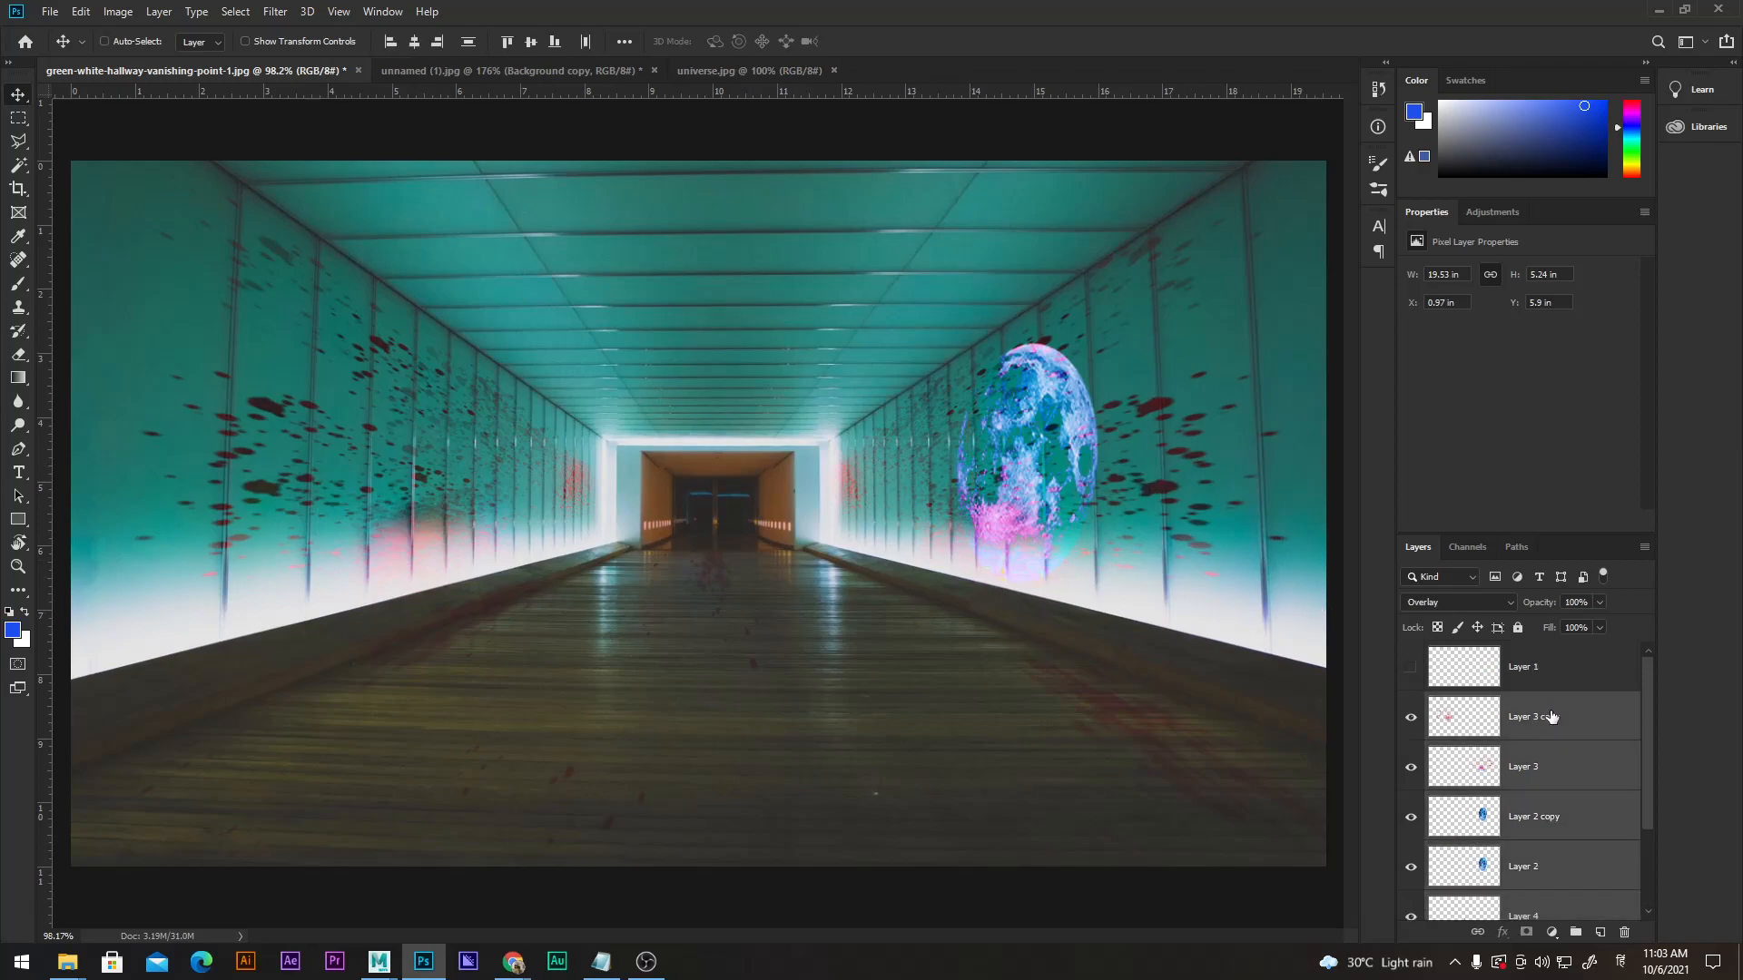
key(ctrl+g)
click(1411, 703)
click(1411, 704)
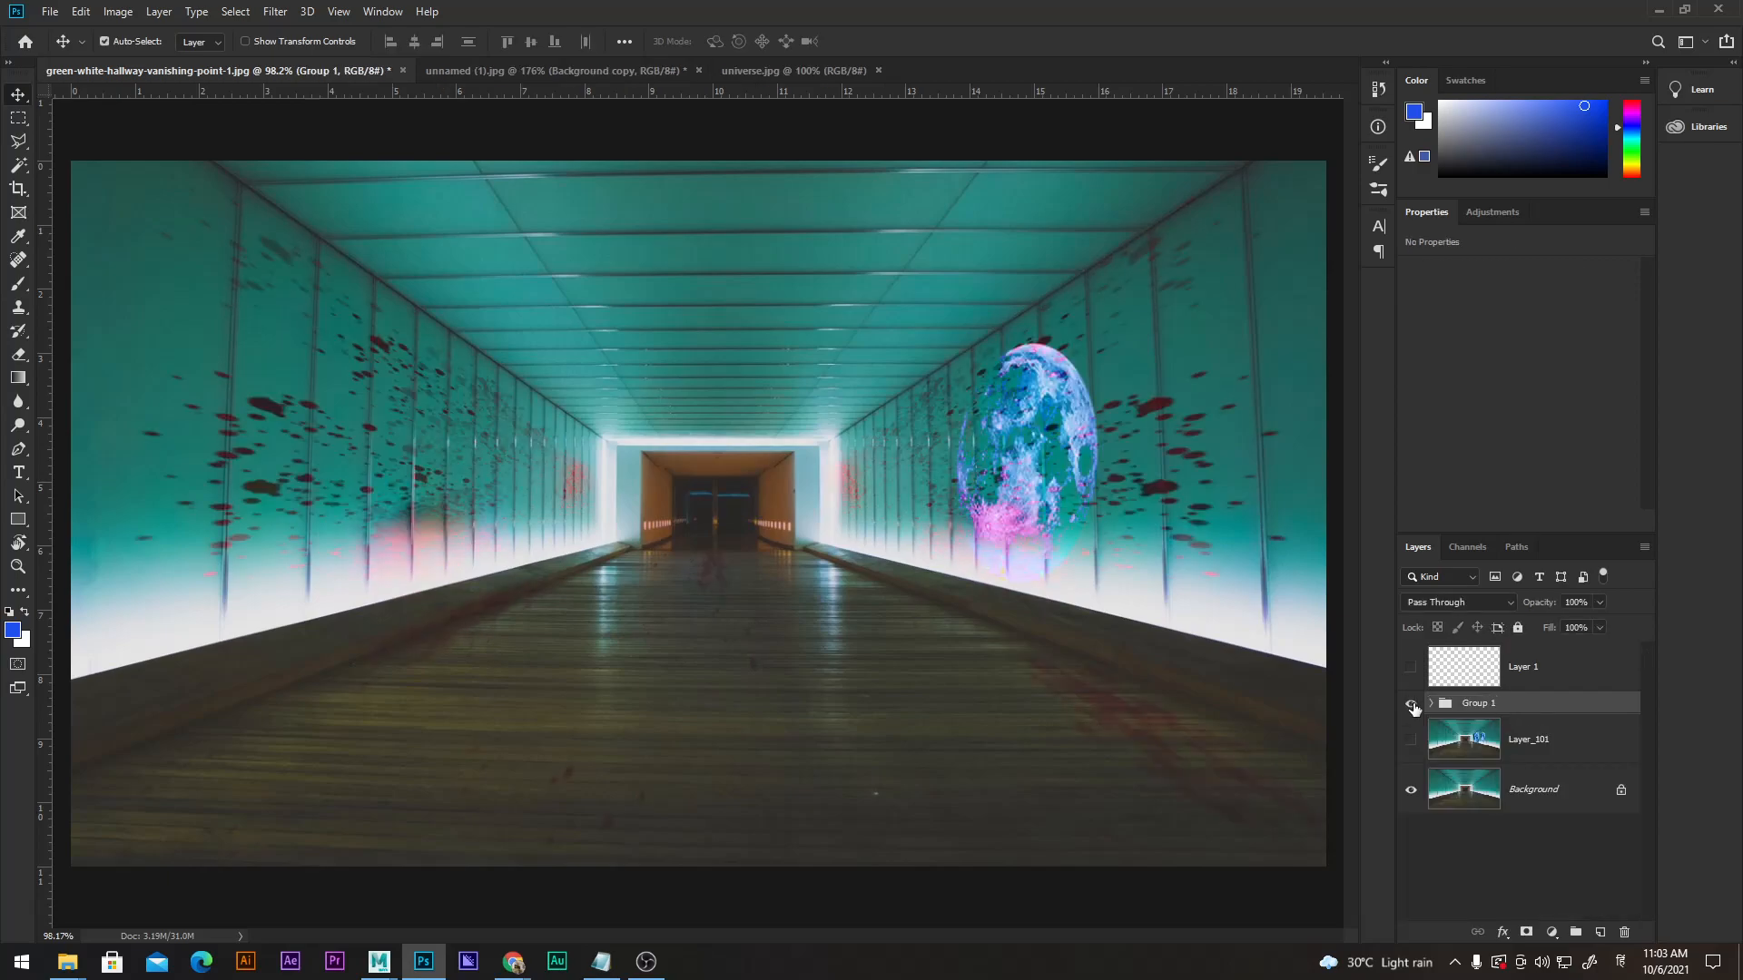
scroll(857, 671, down, 2)
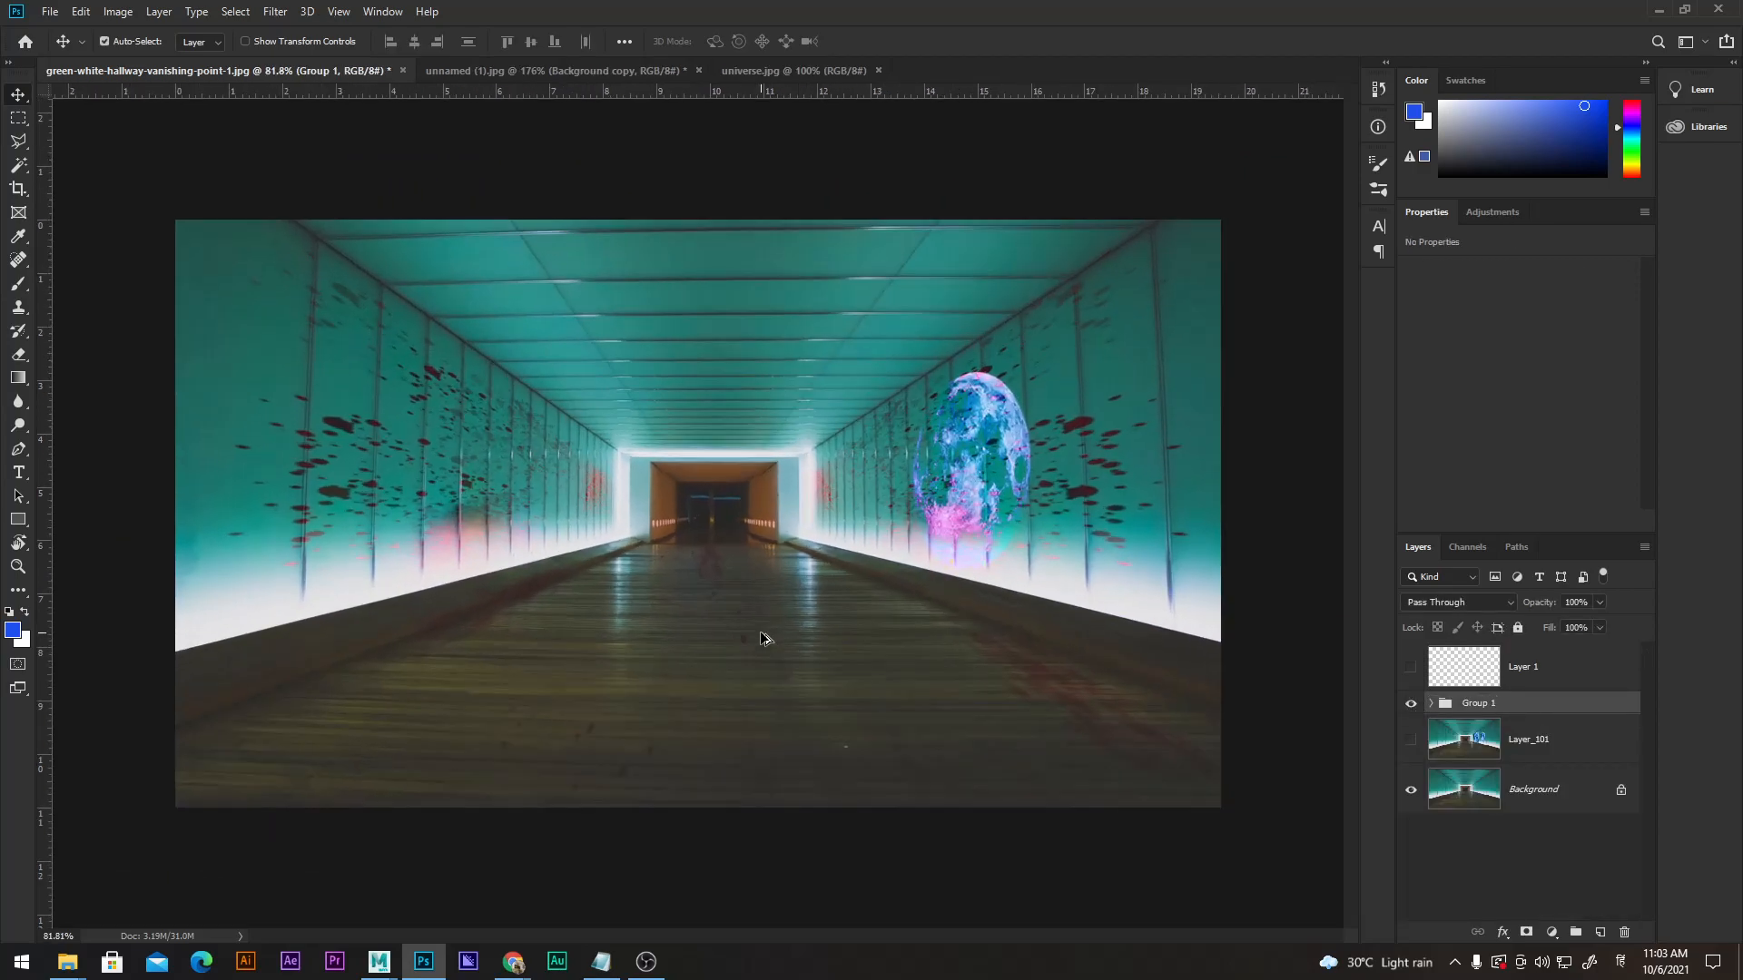
scroll(761, 638, up, 2)
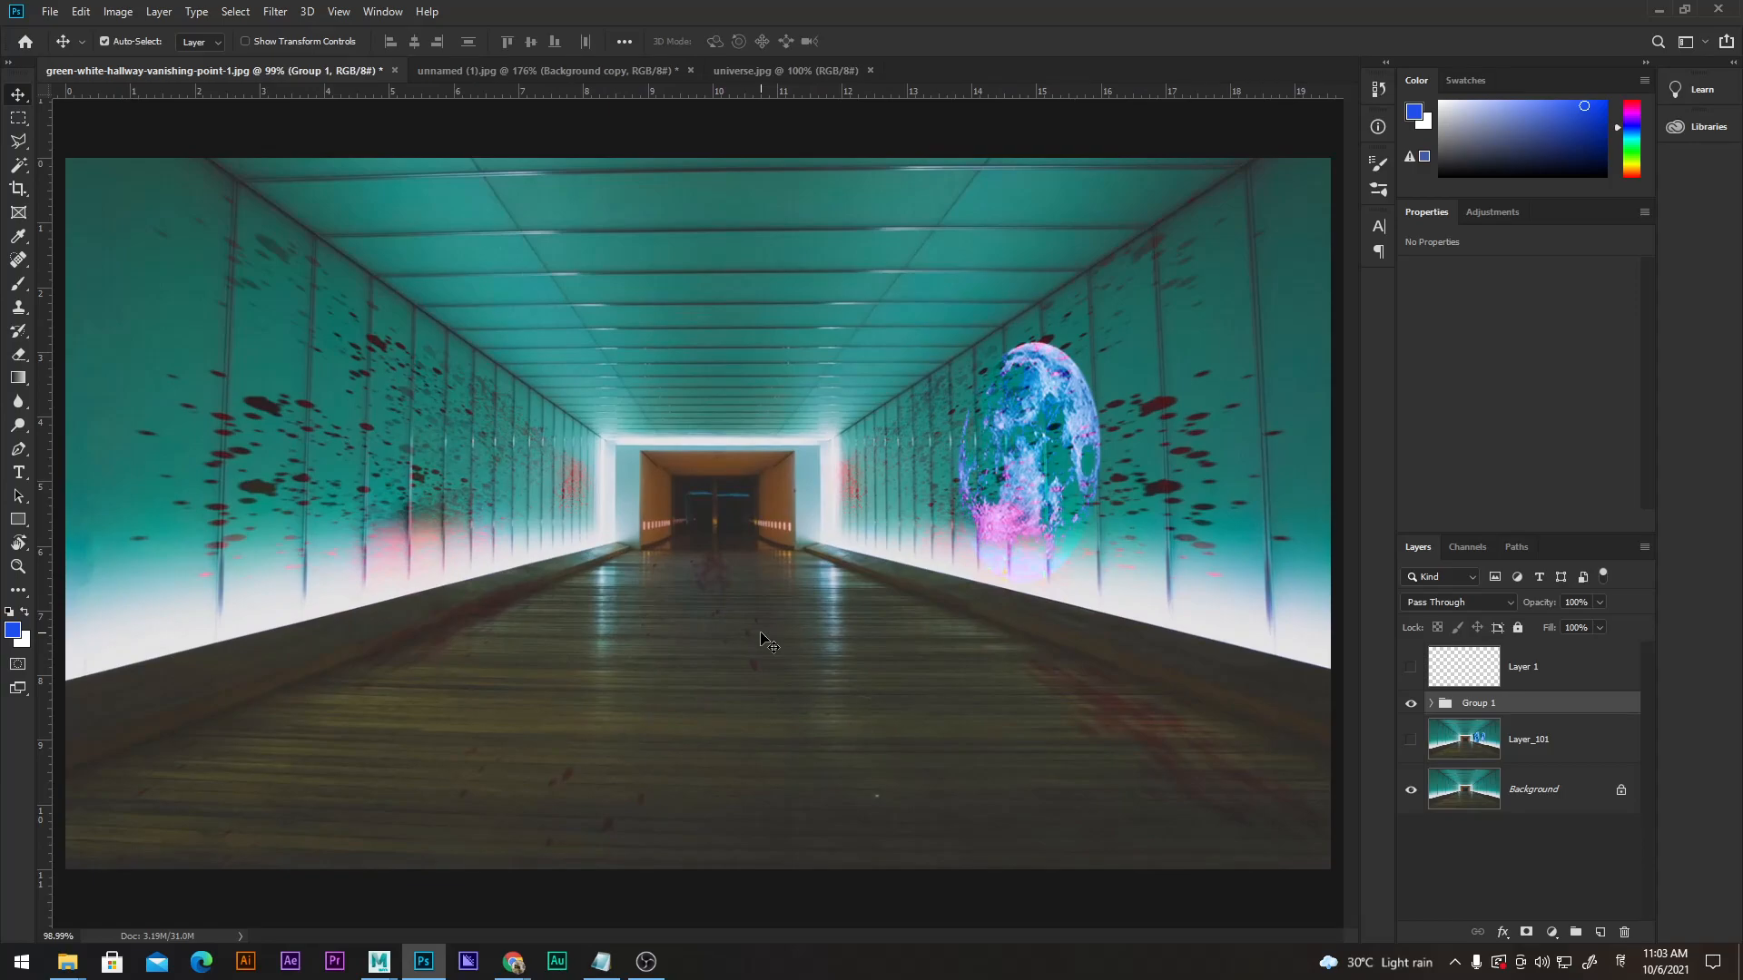
click(339, 10)
click(350, 11)
click(307, 11)
mouse_move(275, 13)
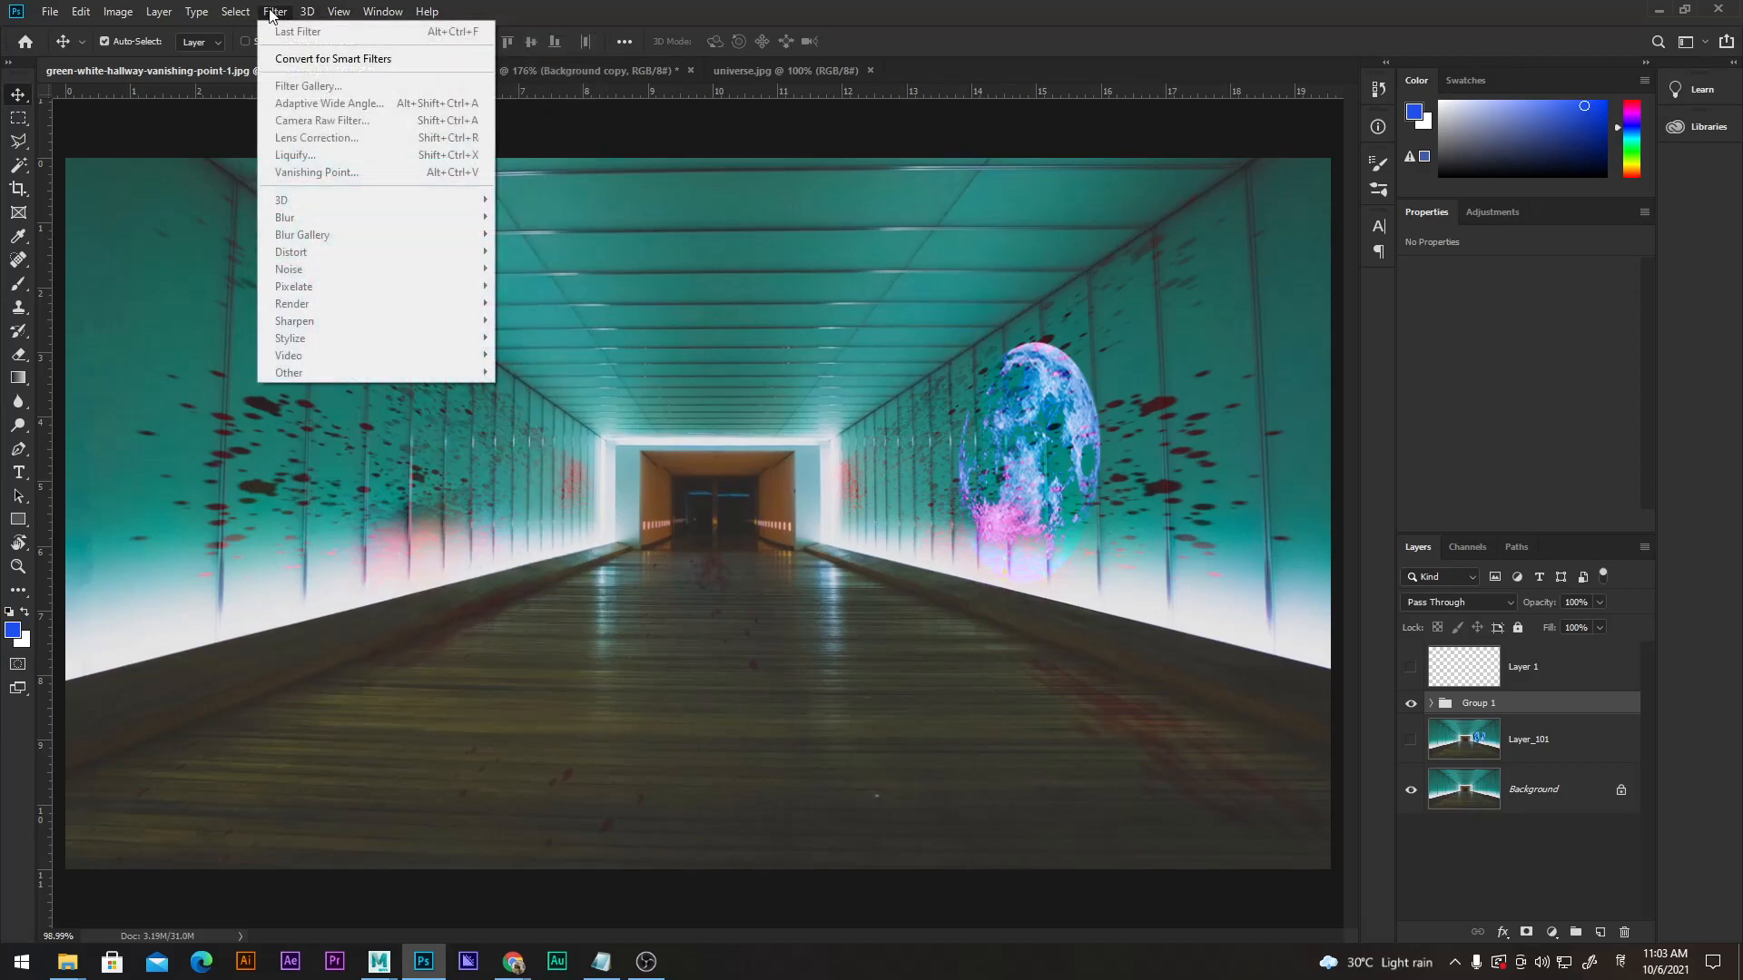
click(275, 11)
click(275, 11)
click(275, 10)
Show only the Background layer, after briefly viewing Layer_101, and duplicate the Background layer.
click(1525, 743)
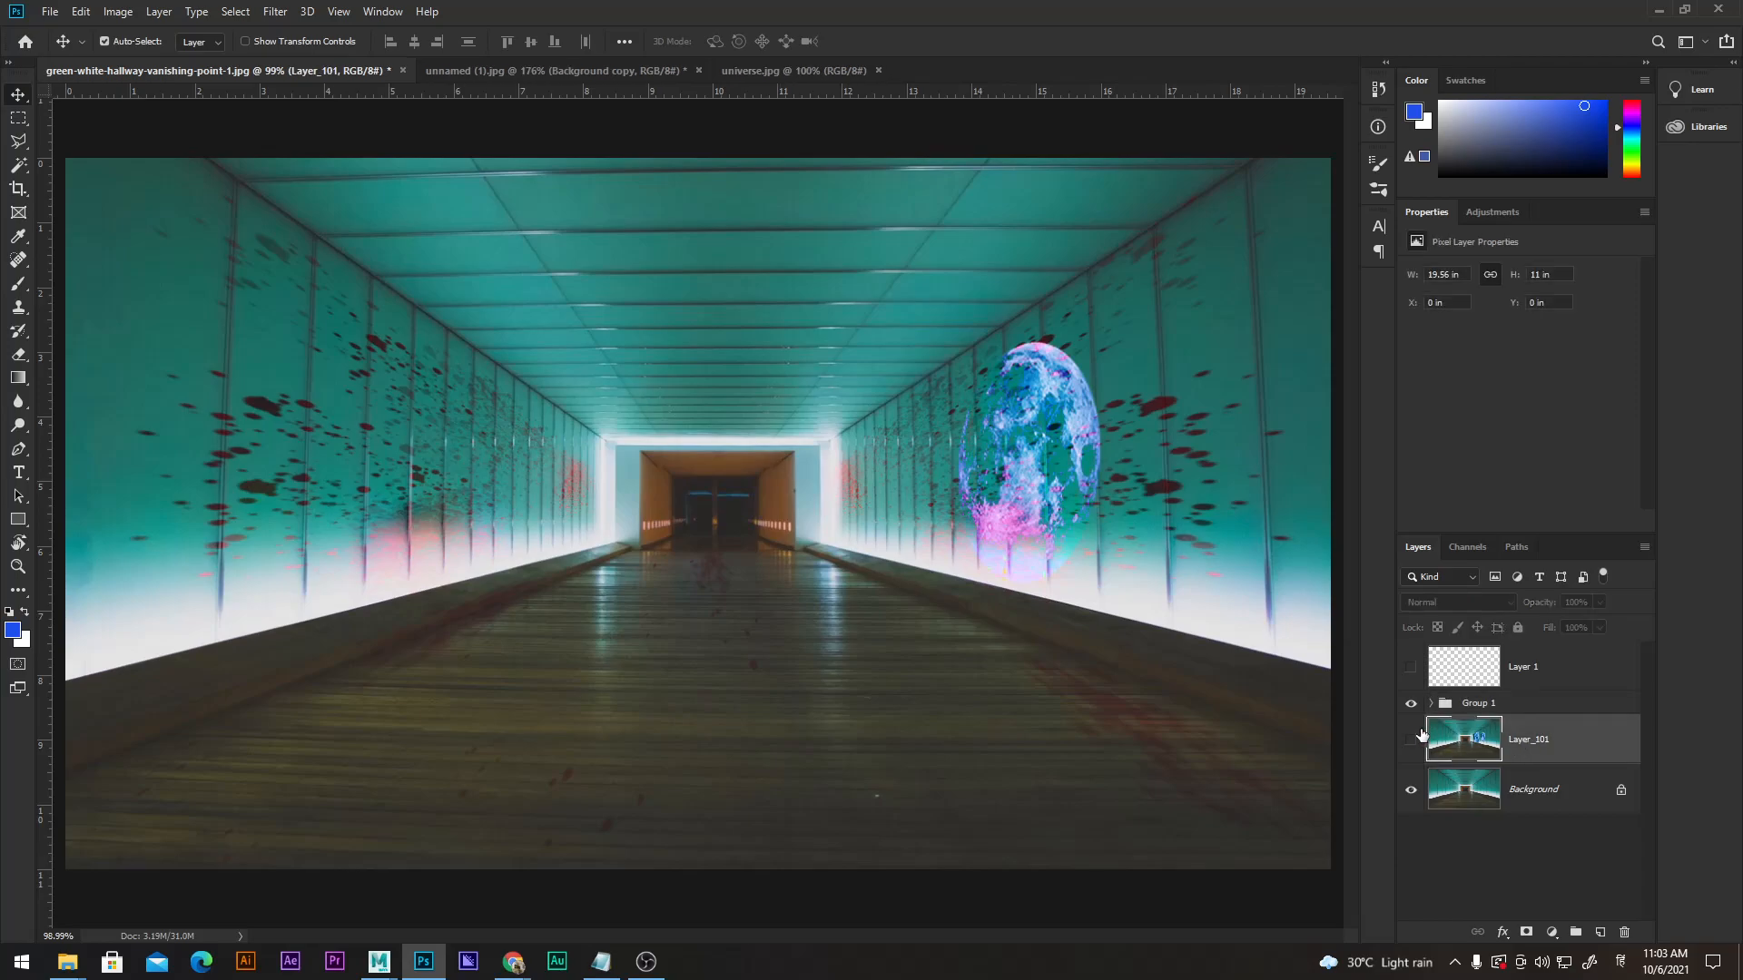
click(1410, 740)
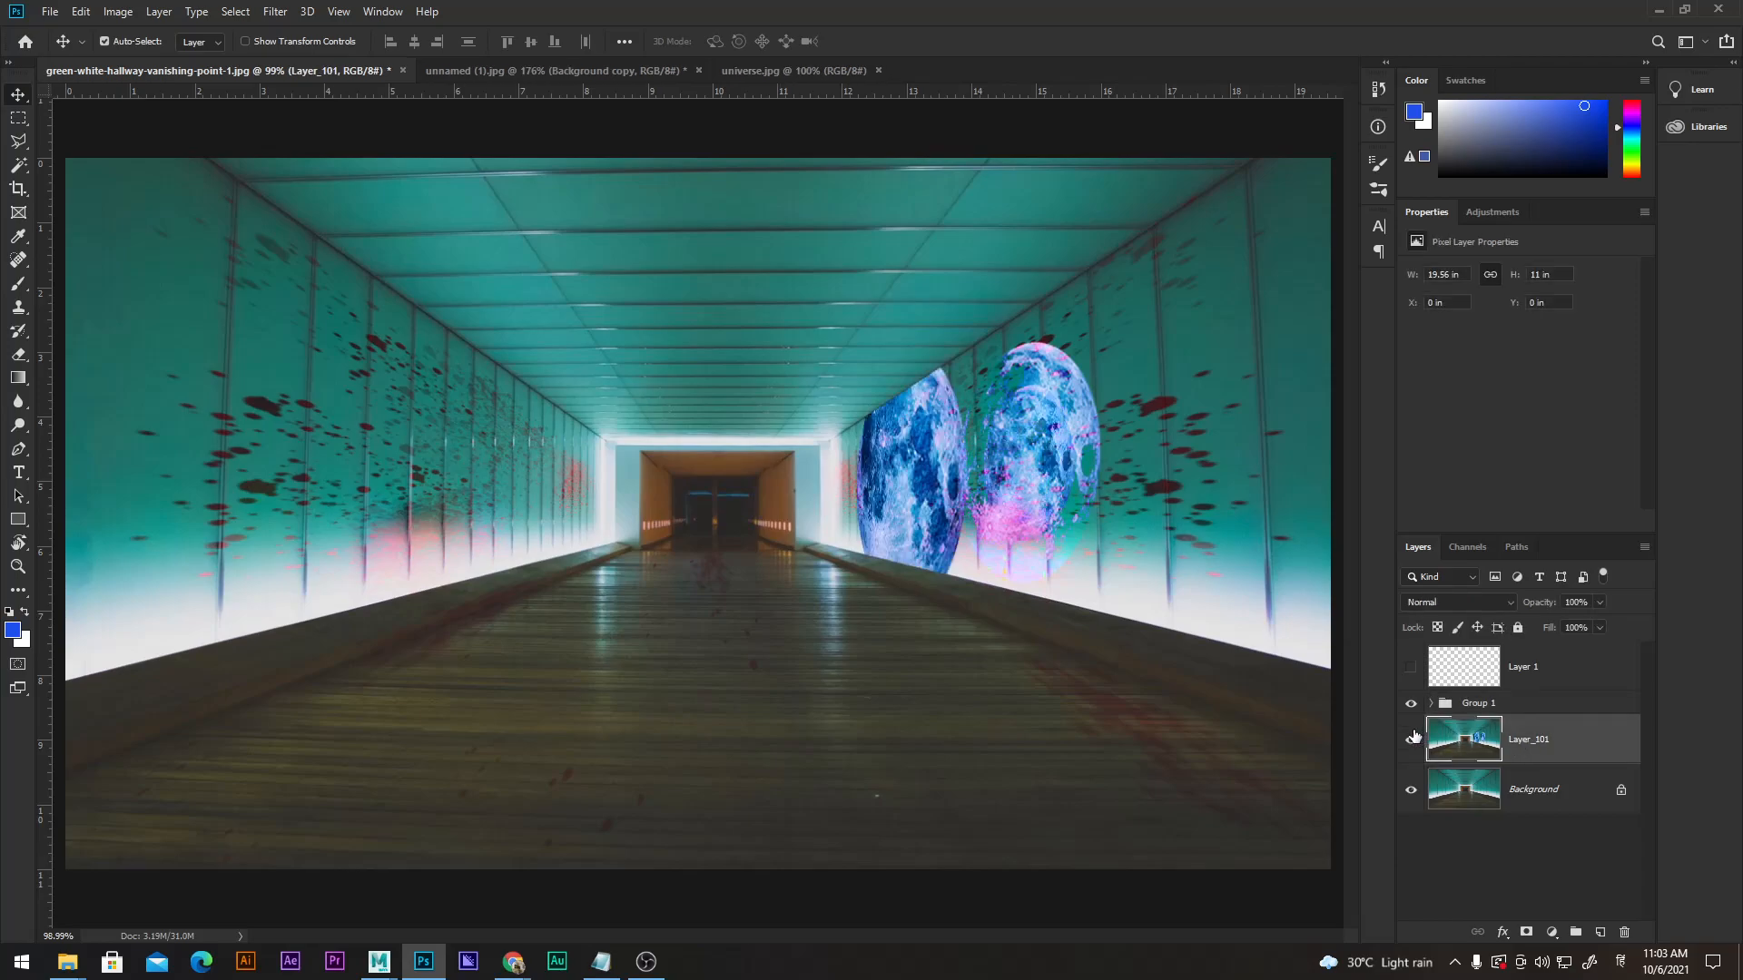
alt+click(1411, 790)
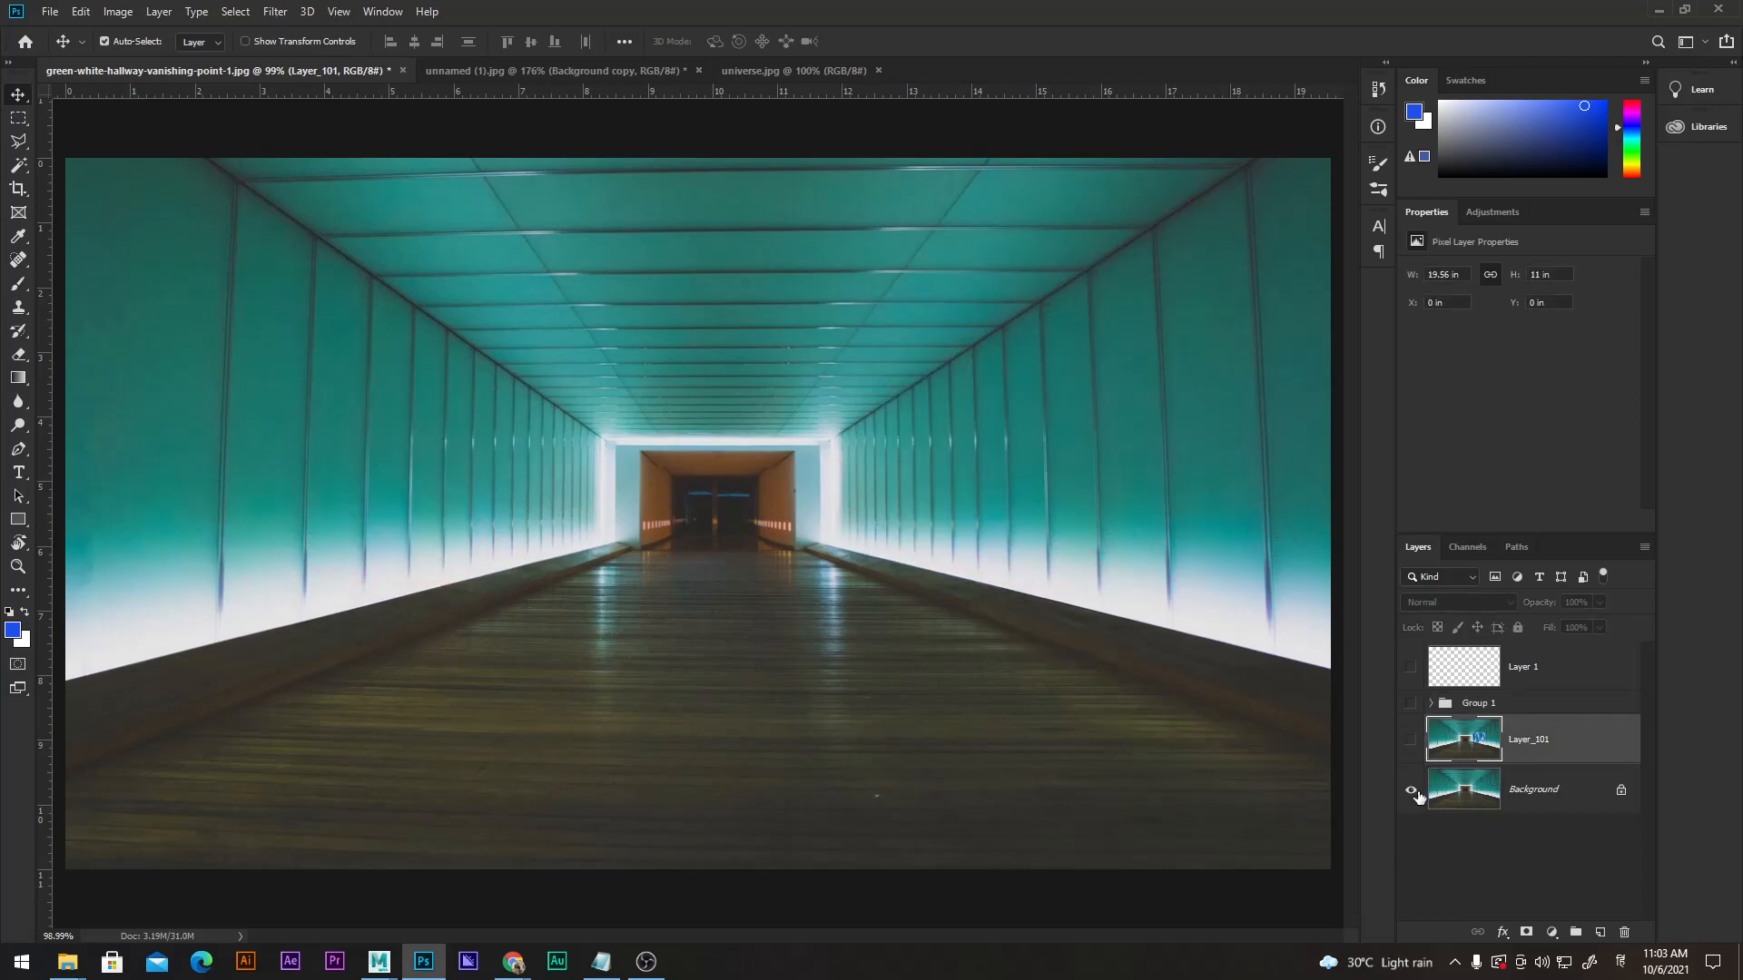
click(1486, 805)
key(ctrl+j)
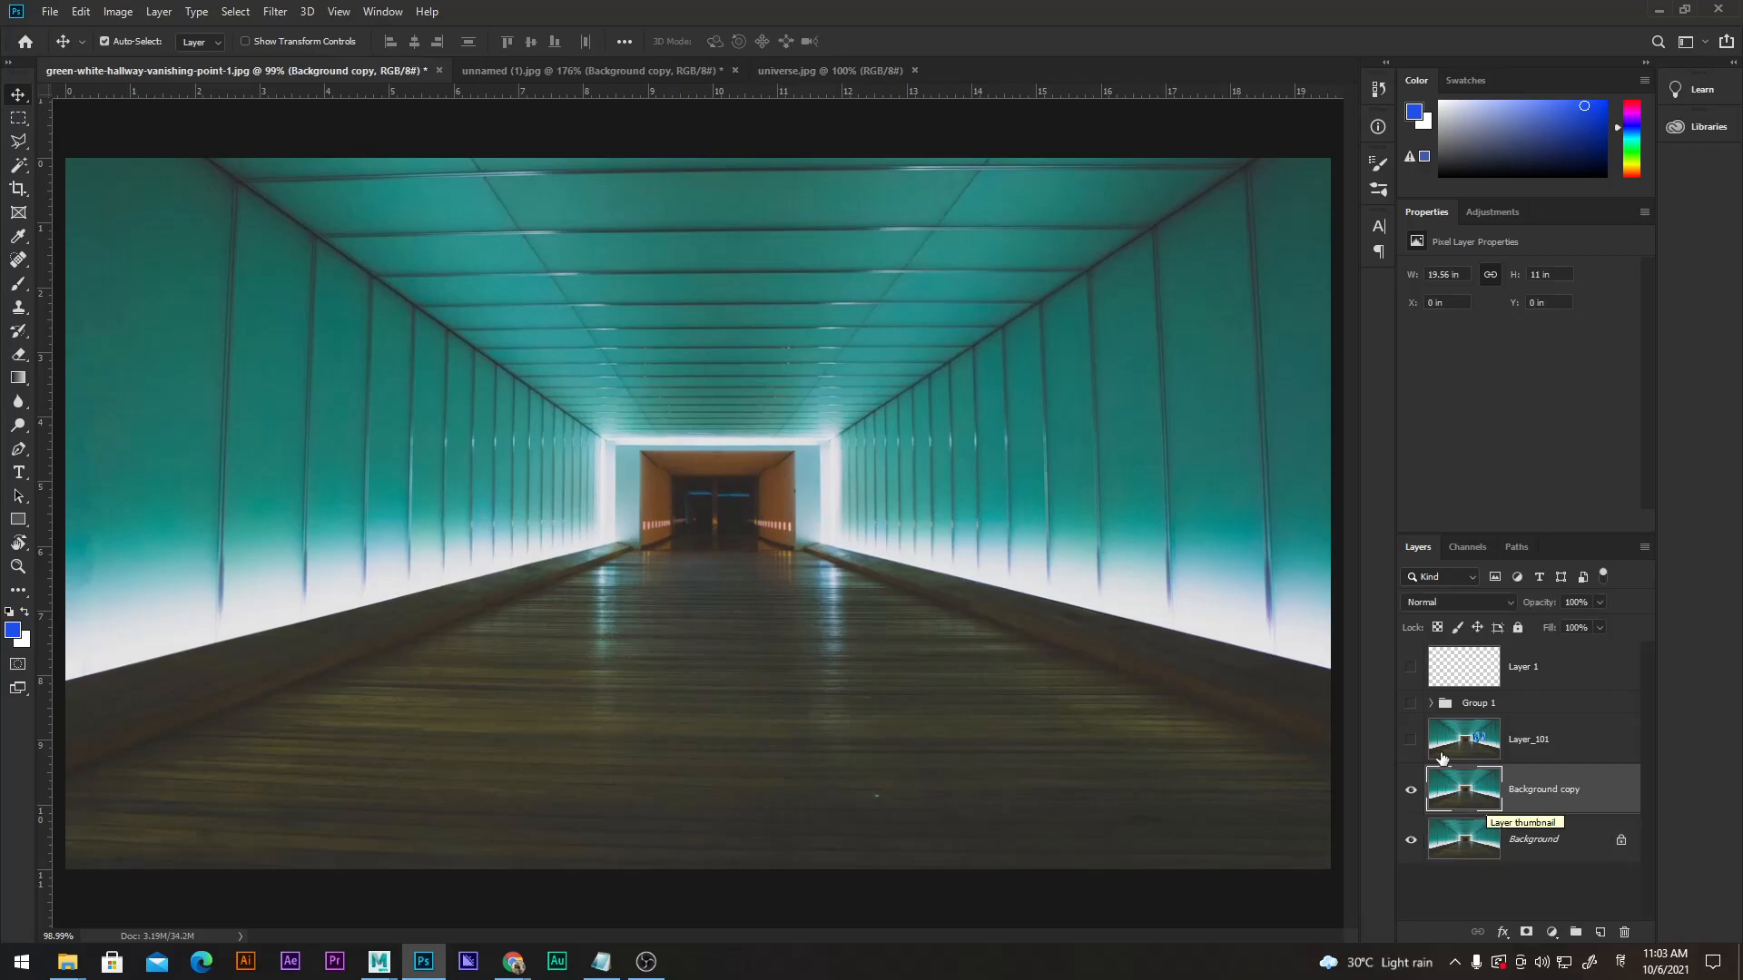
Switch the keyboard to English (India) and open the Lens Correction filter on the Background copy layer.
click(1621, 970)
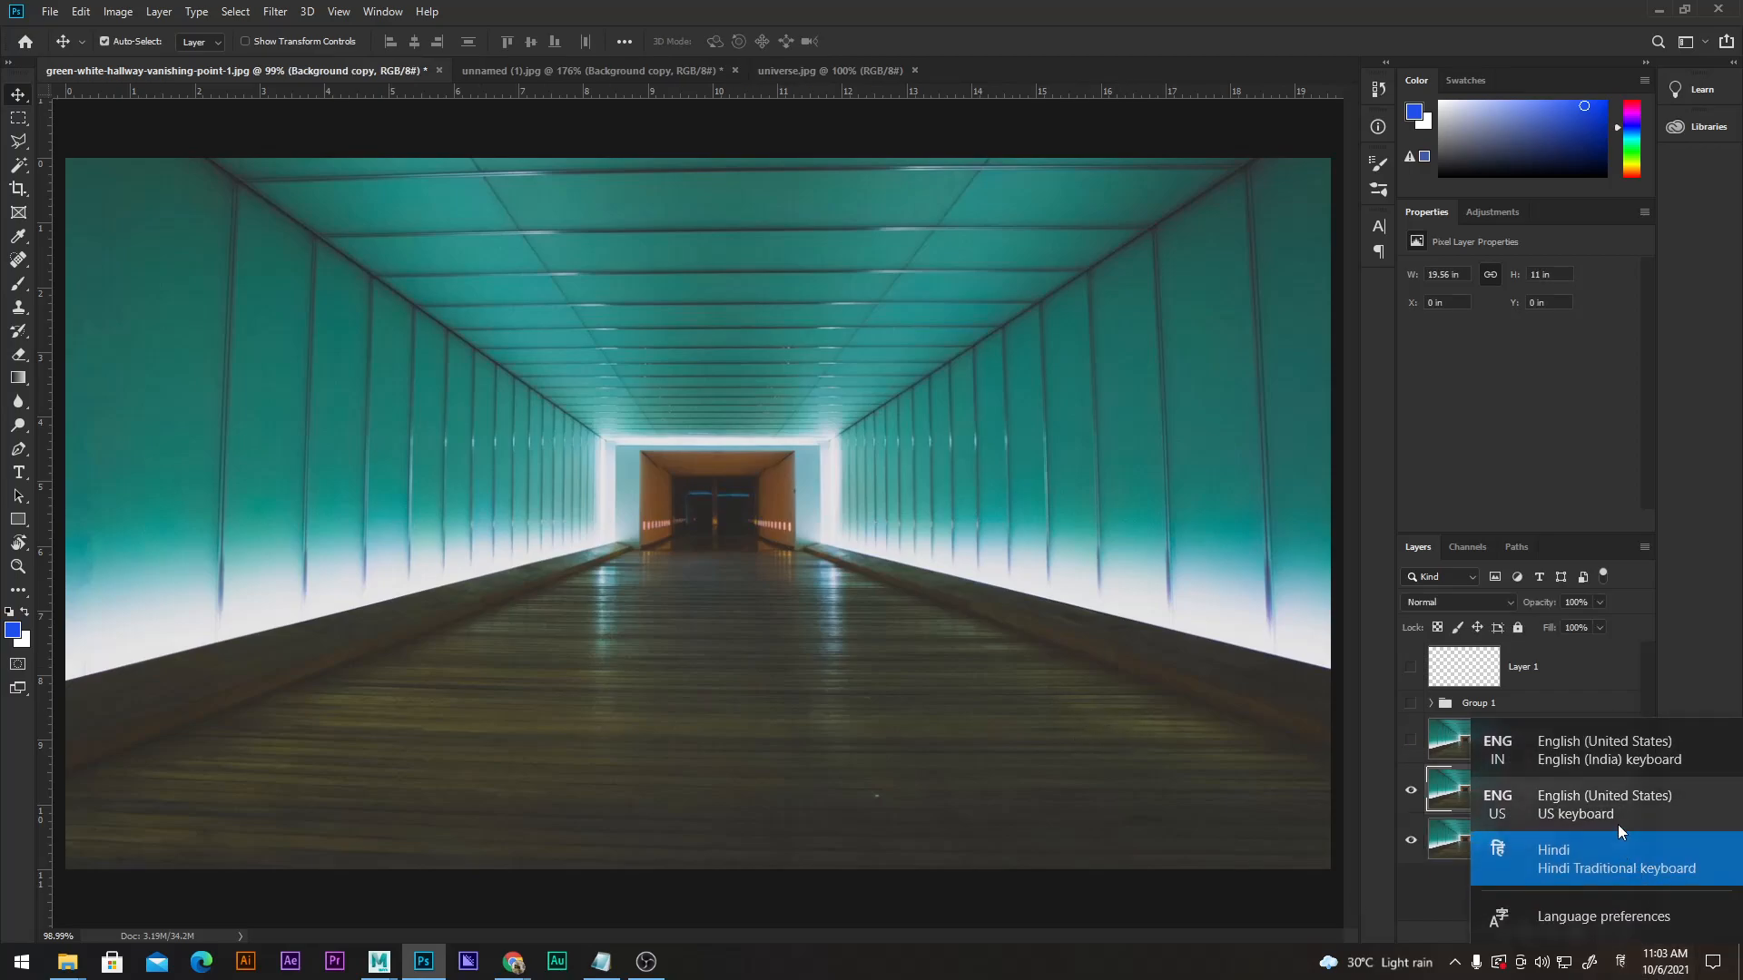
click(1616, 750)
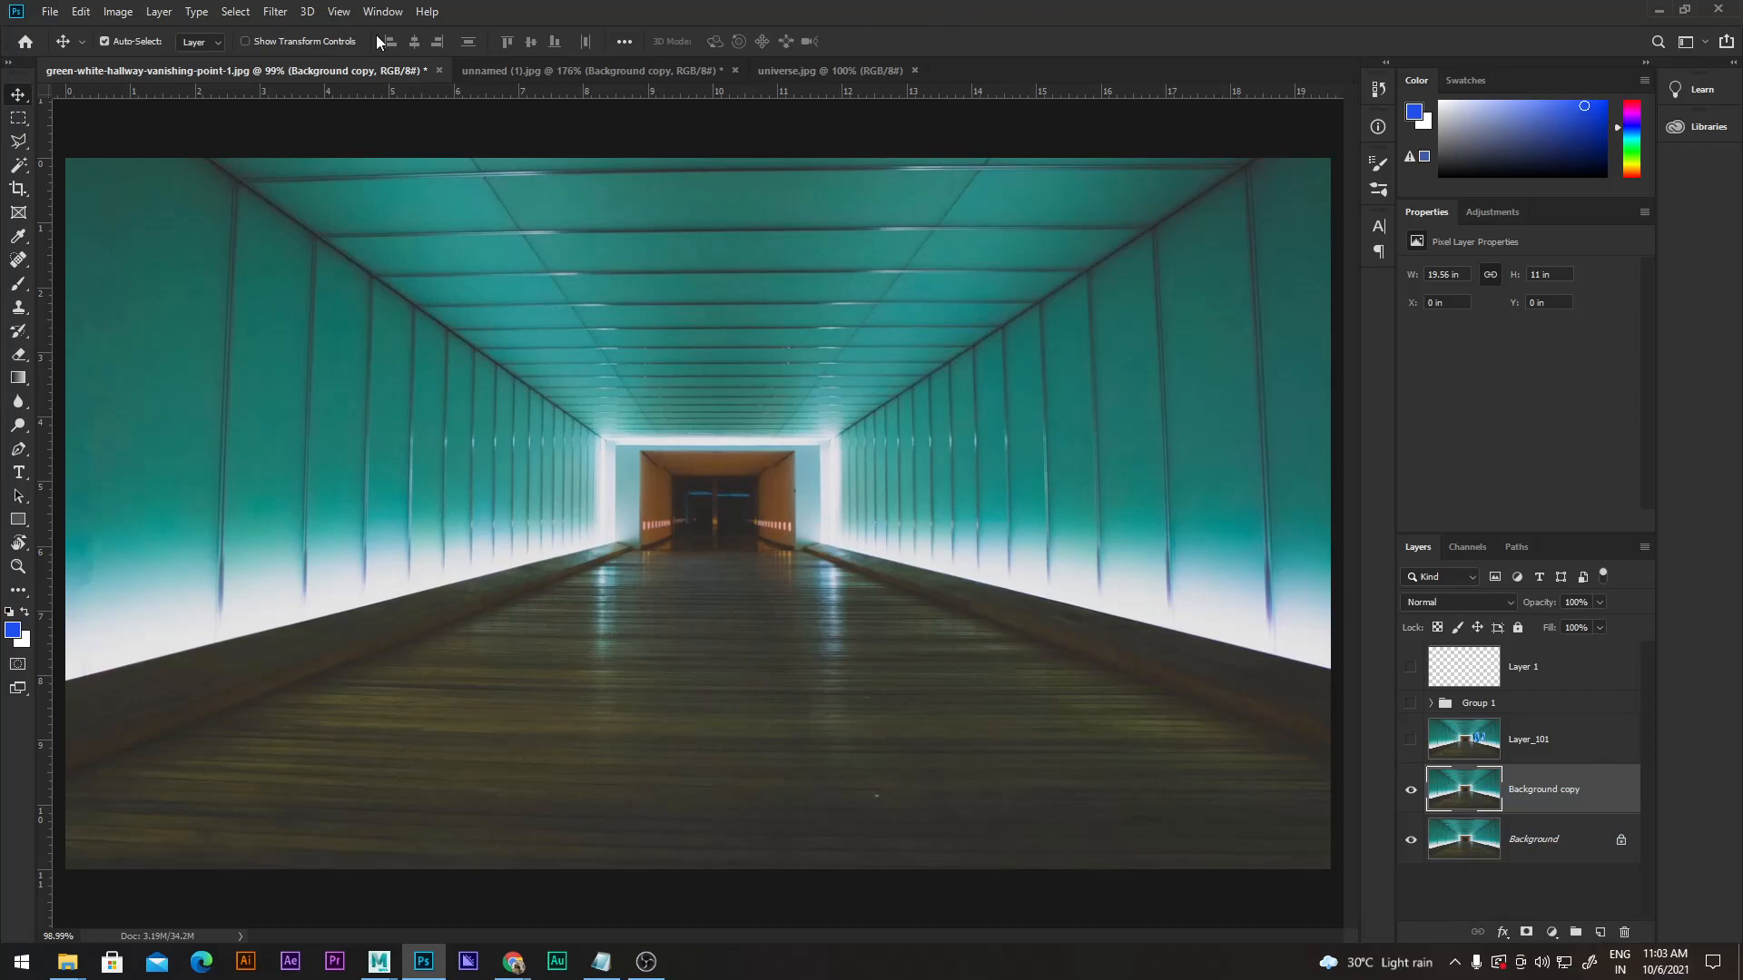
click(277, 11)
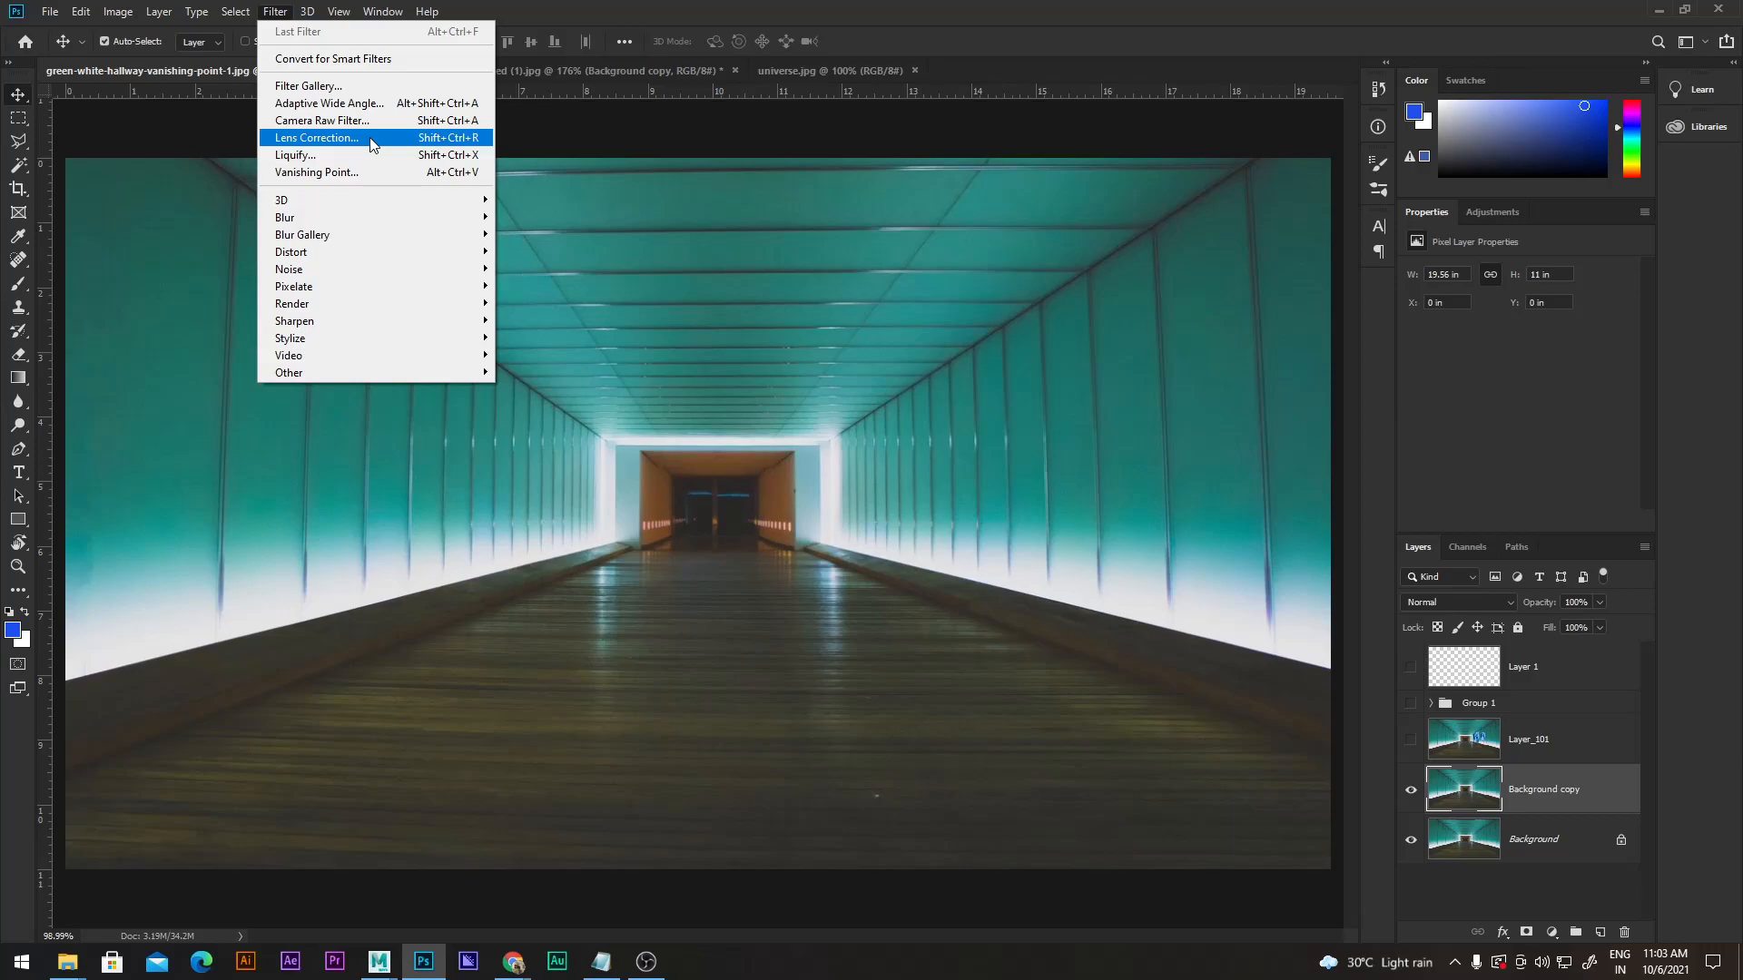
click(372, 144)
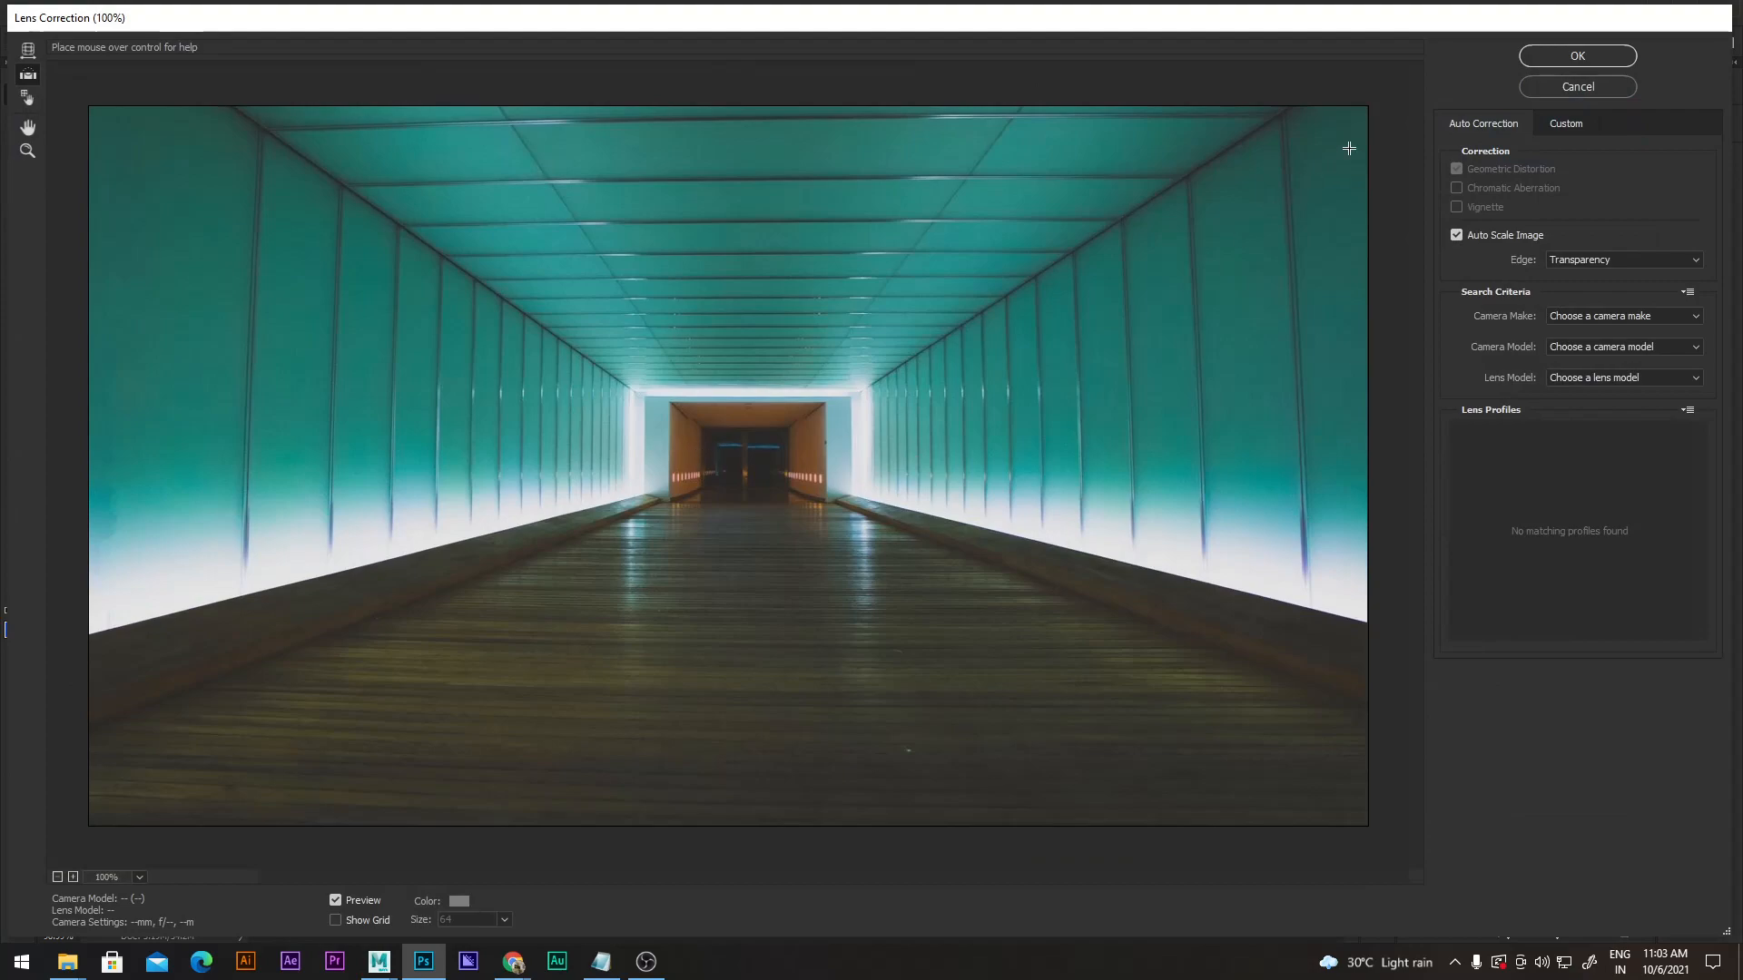
click(140, 877)
click(178, 857)
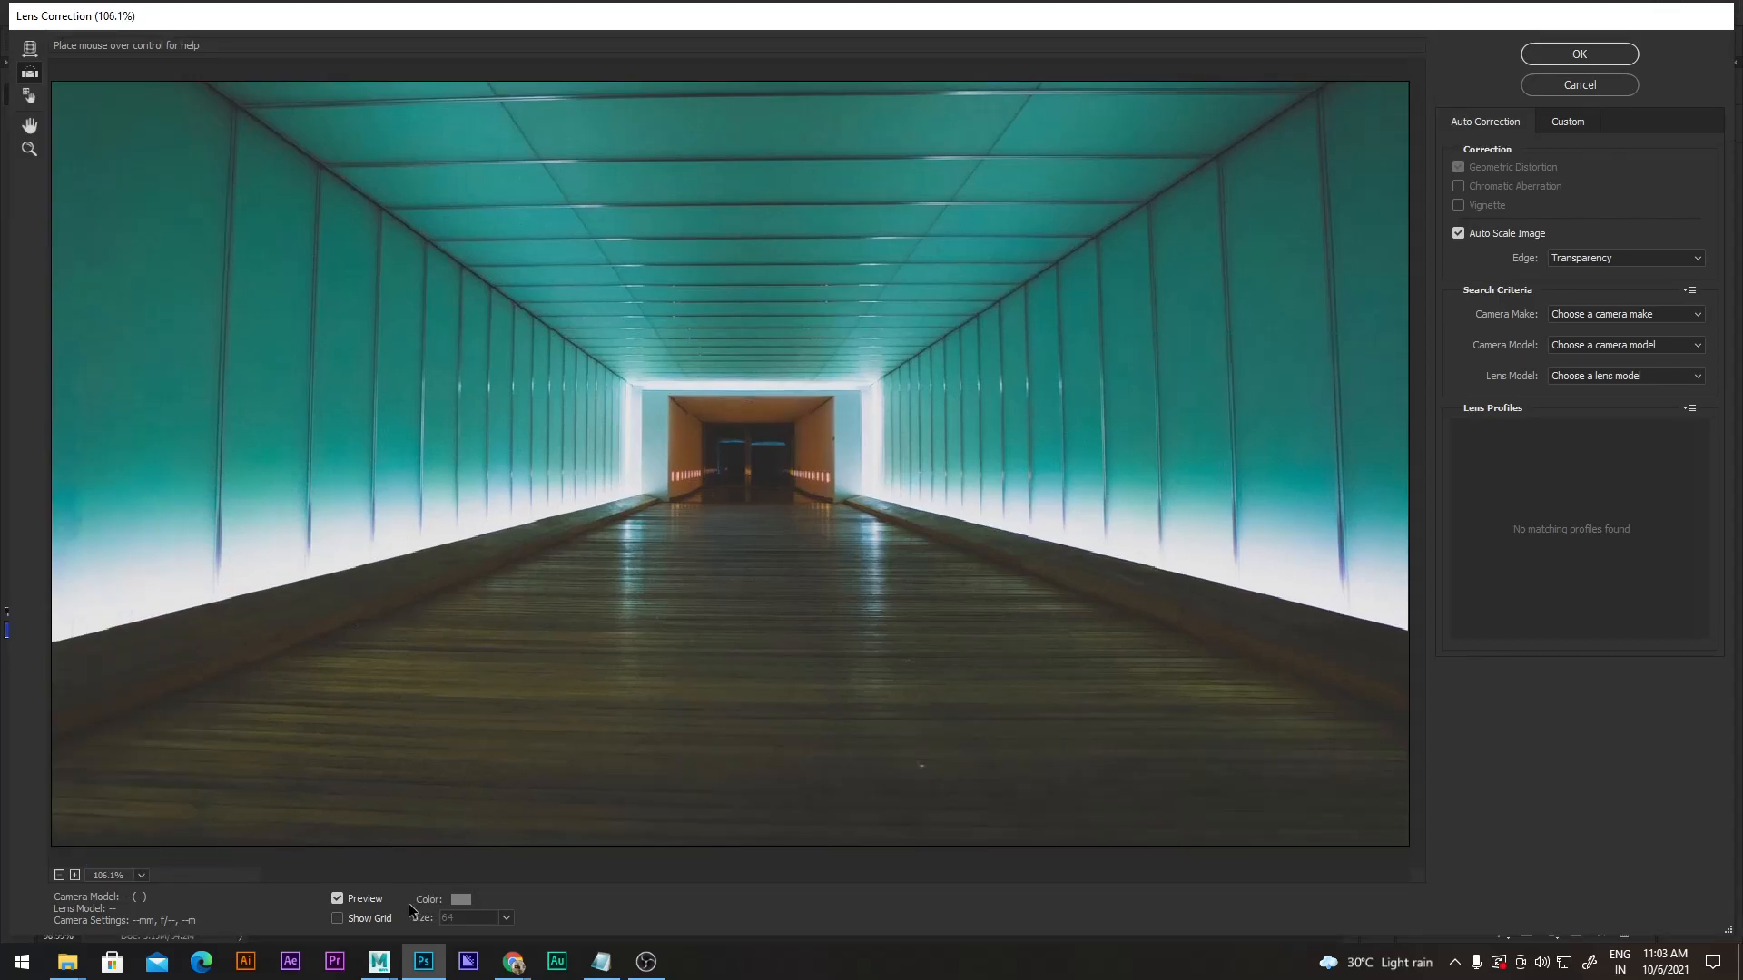
Show the alignment grid over the Lens Correction preview and set the grid colour to red.
click(353, 920)
click(352, 923)
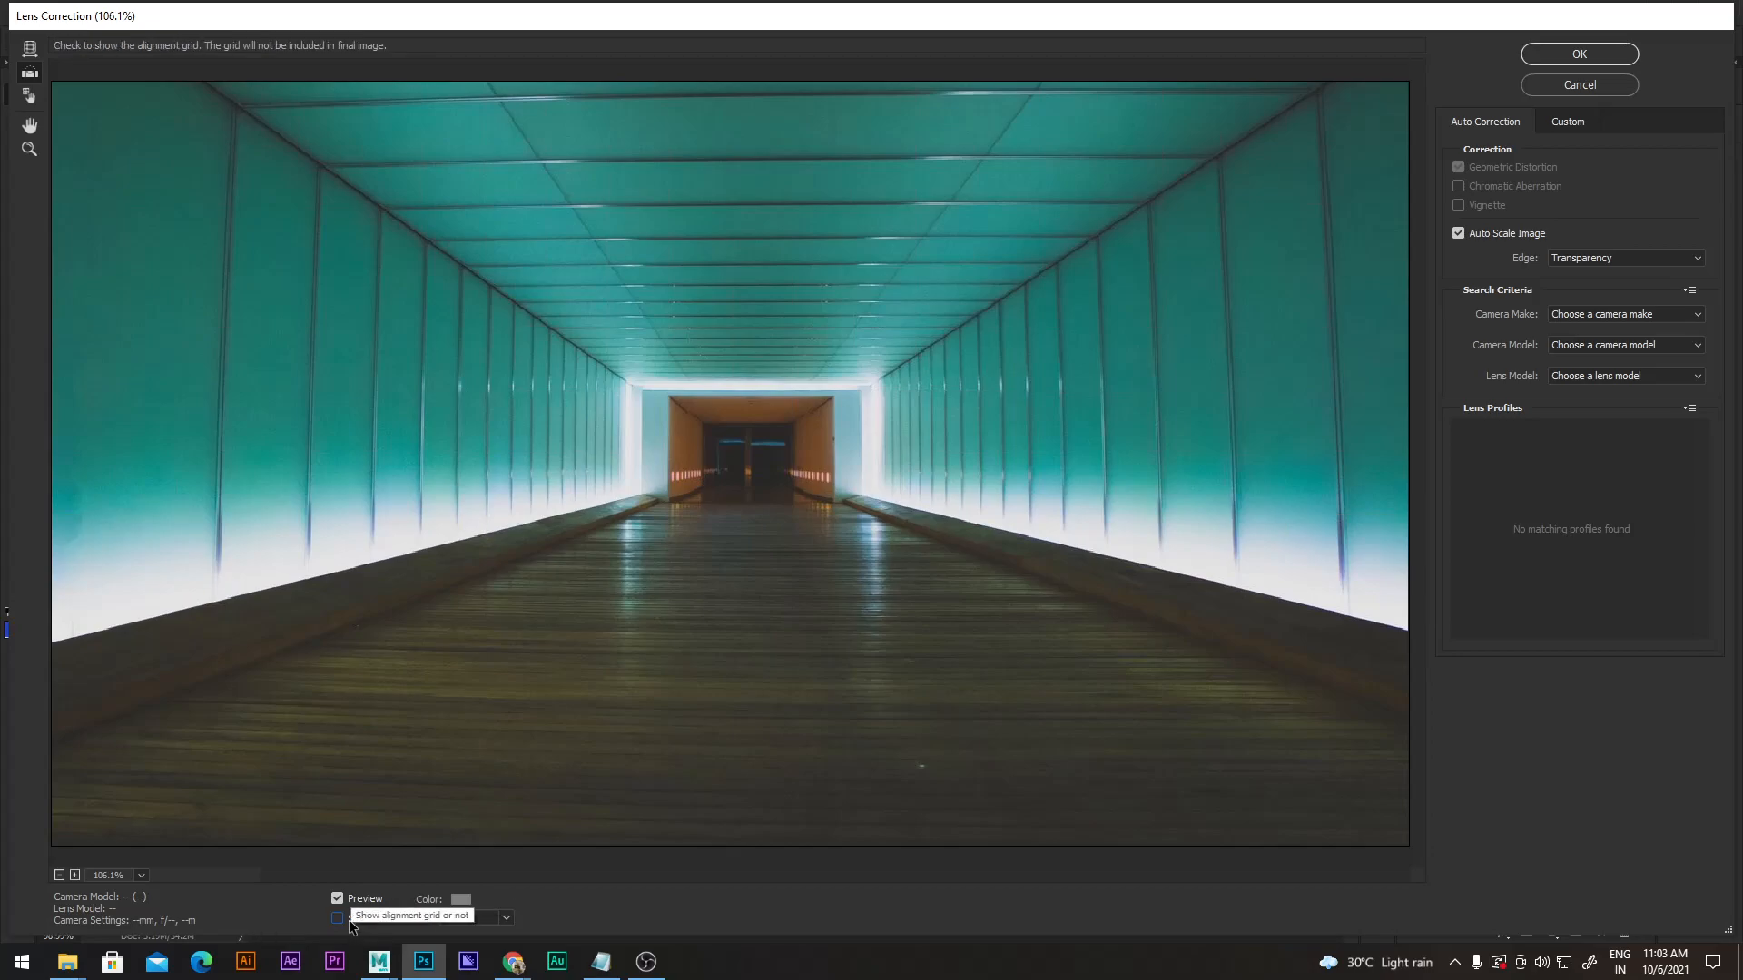
click(349, 920)
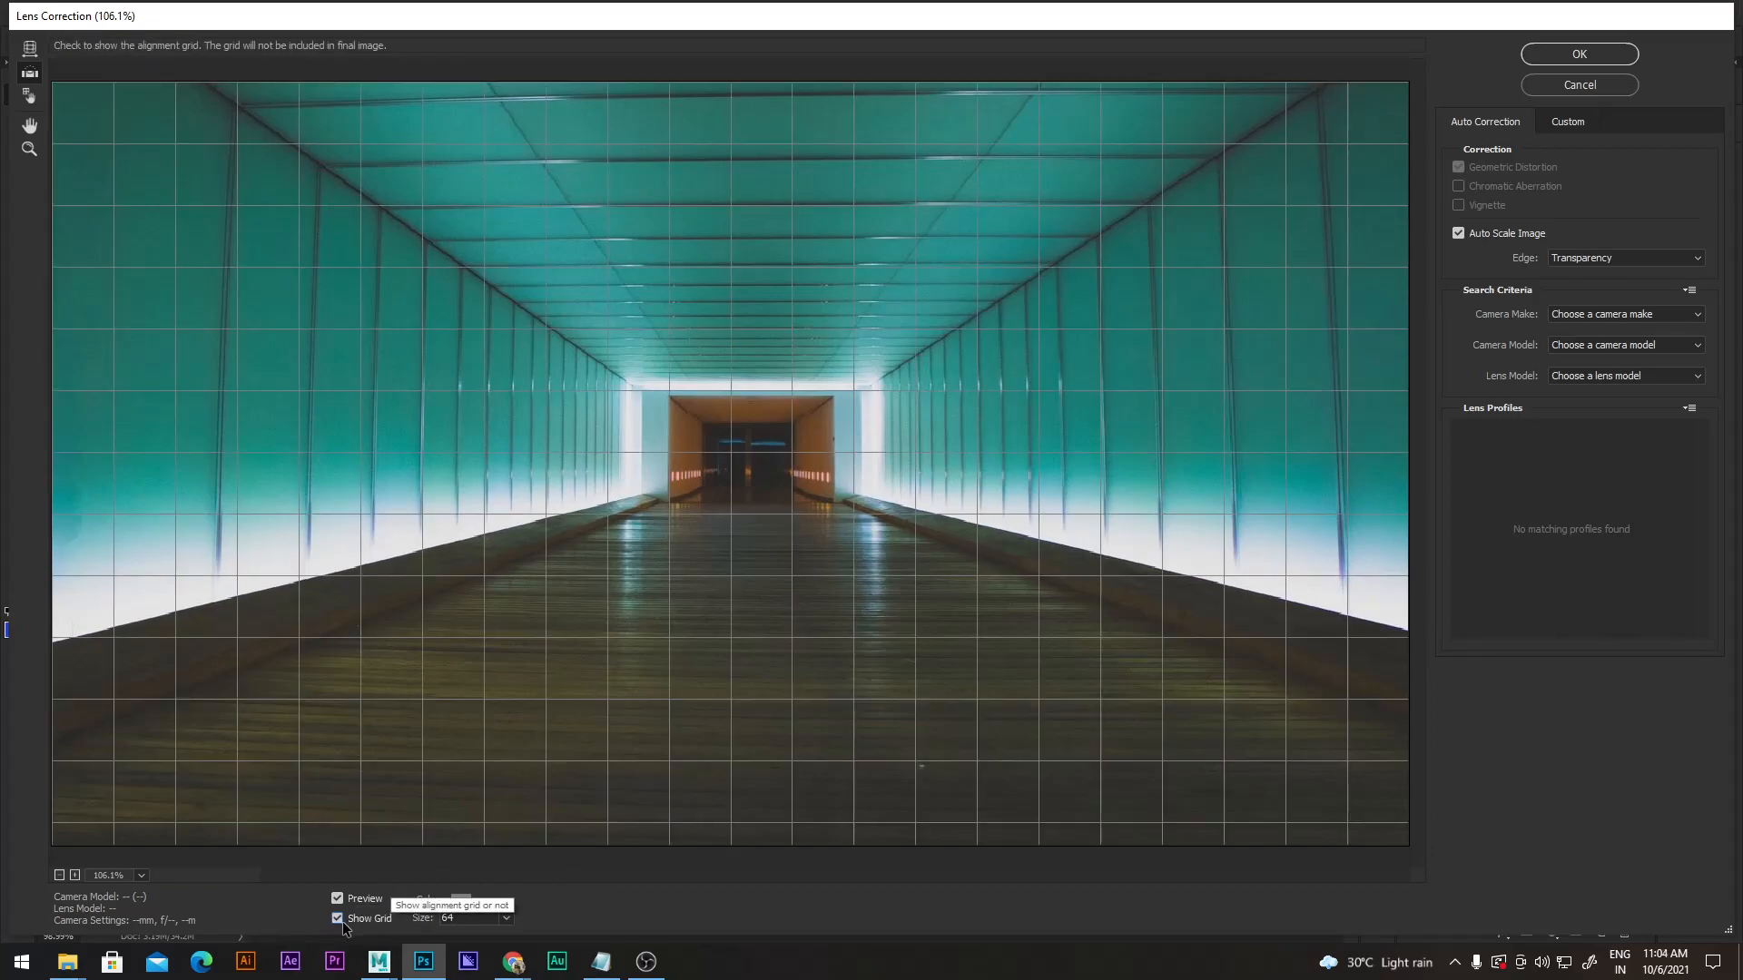
click(376, 922)
click(376, 923)
click(462, 899)
drag(972, 485, 1365, 298)
click(1335, 304)
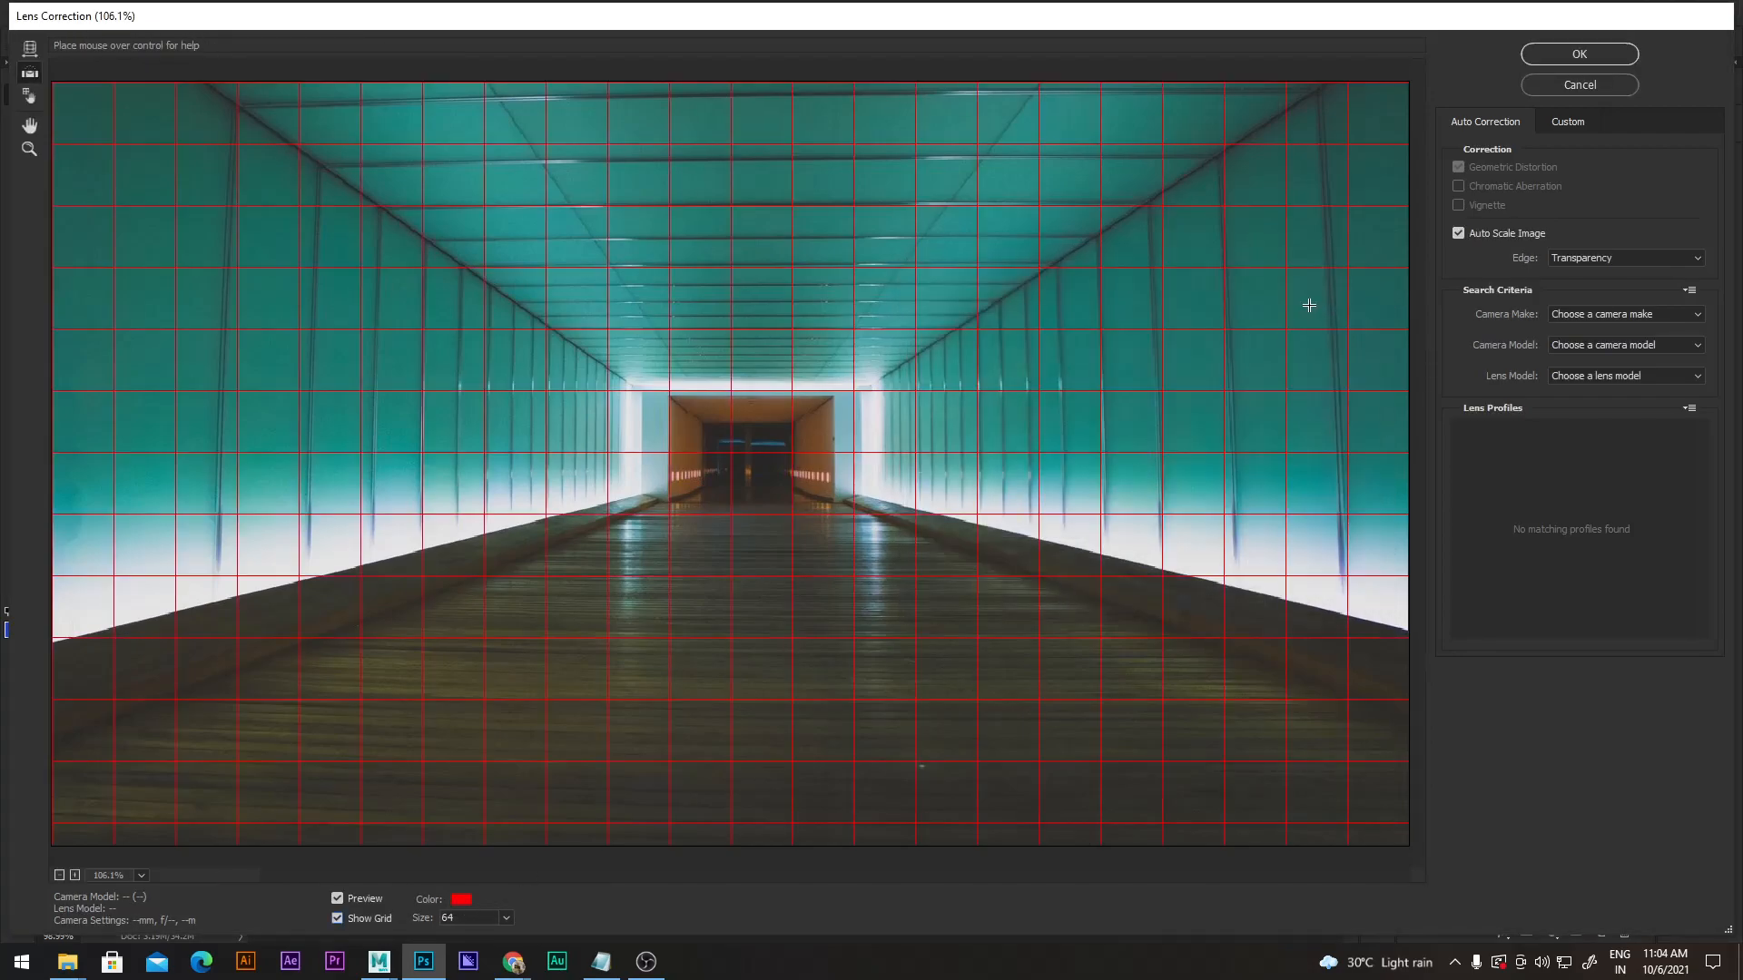
Try a much denser alignment grid, set the grid size back to 64, and hide the grid.
click(504, 921)
mouse_move(449, 937)
mouse_down()
mouse_move(487, 940)
mouse_move(417, 933)
mouse_up()
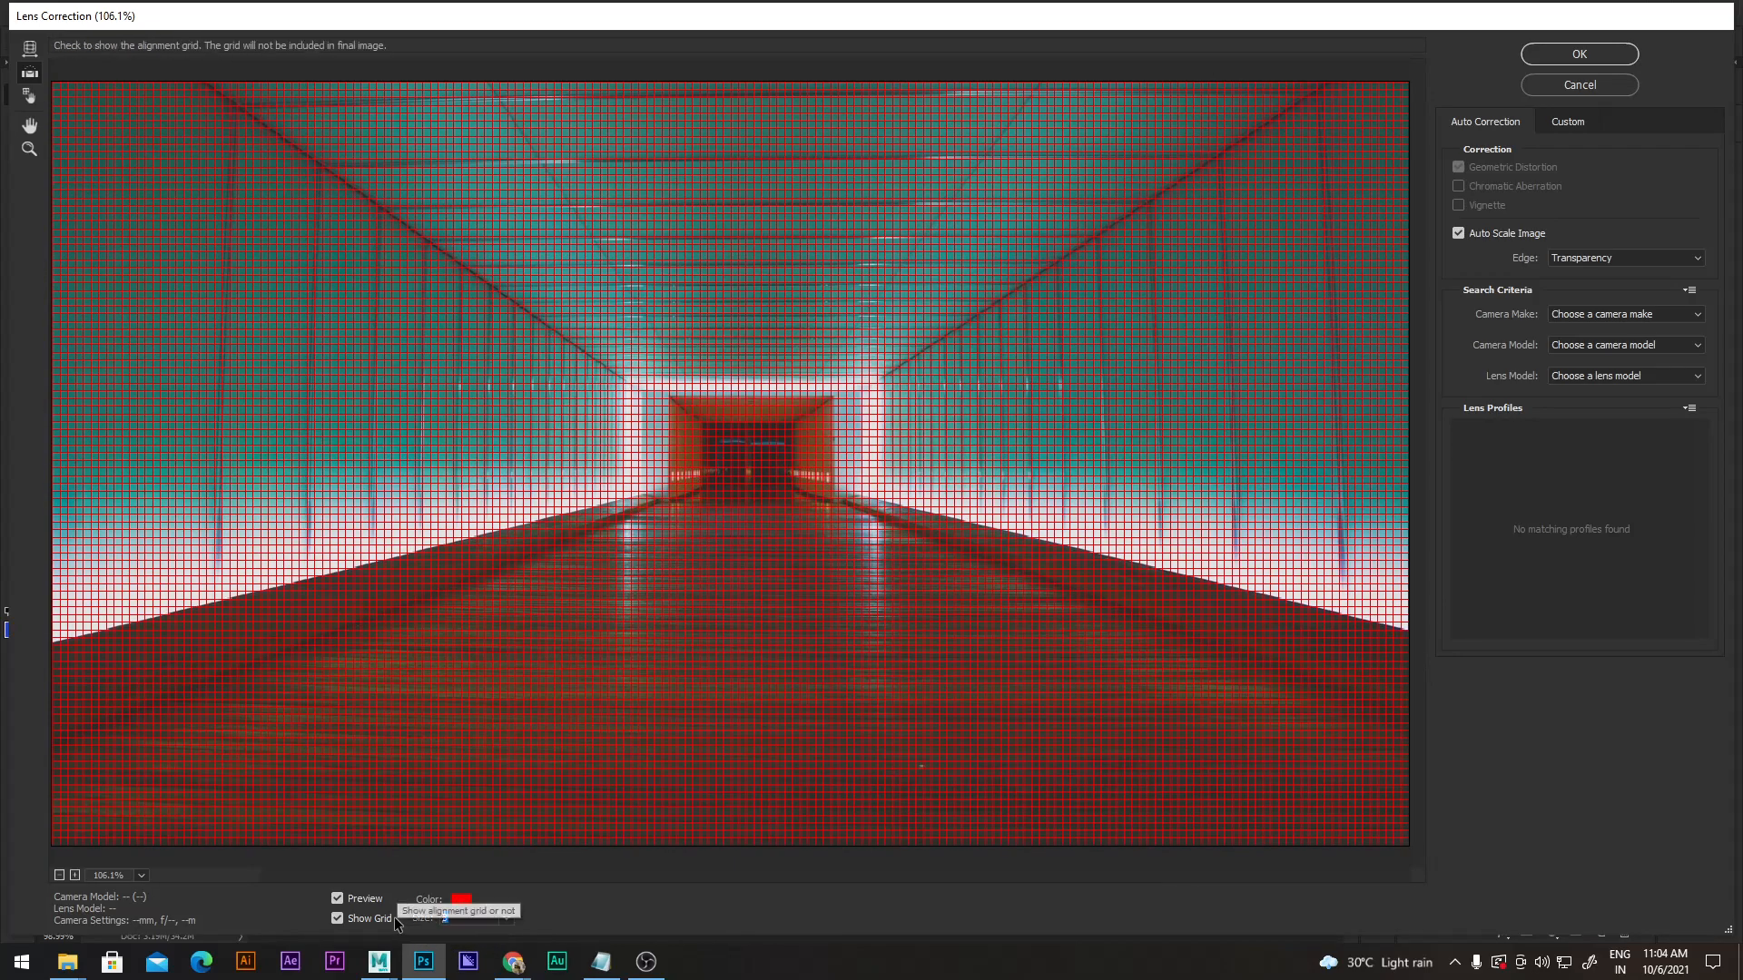
text(64)
key(Return)
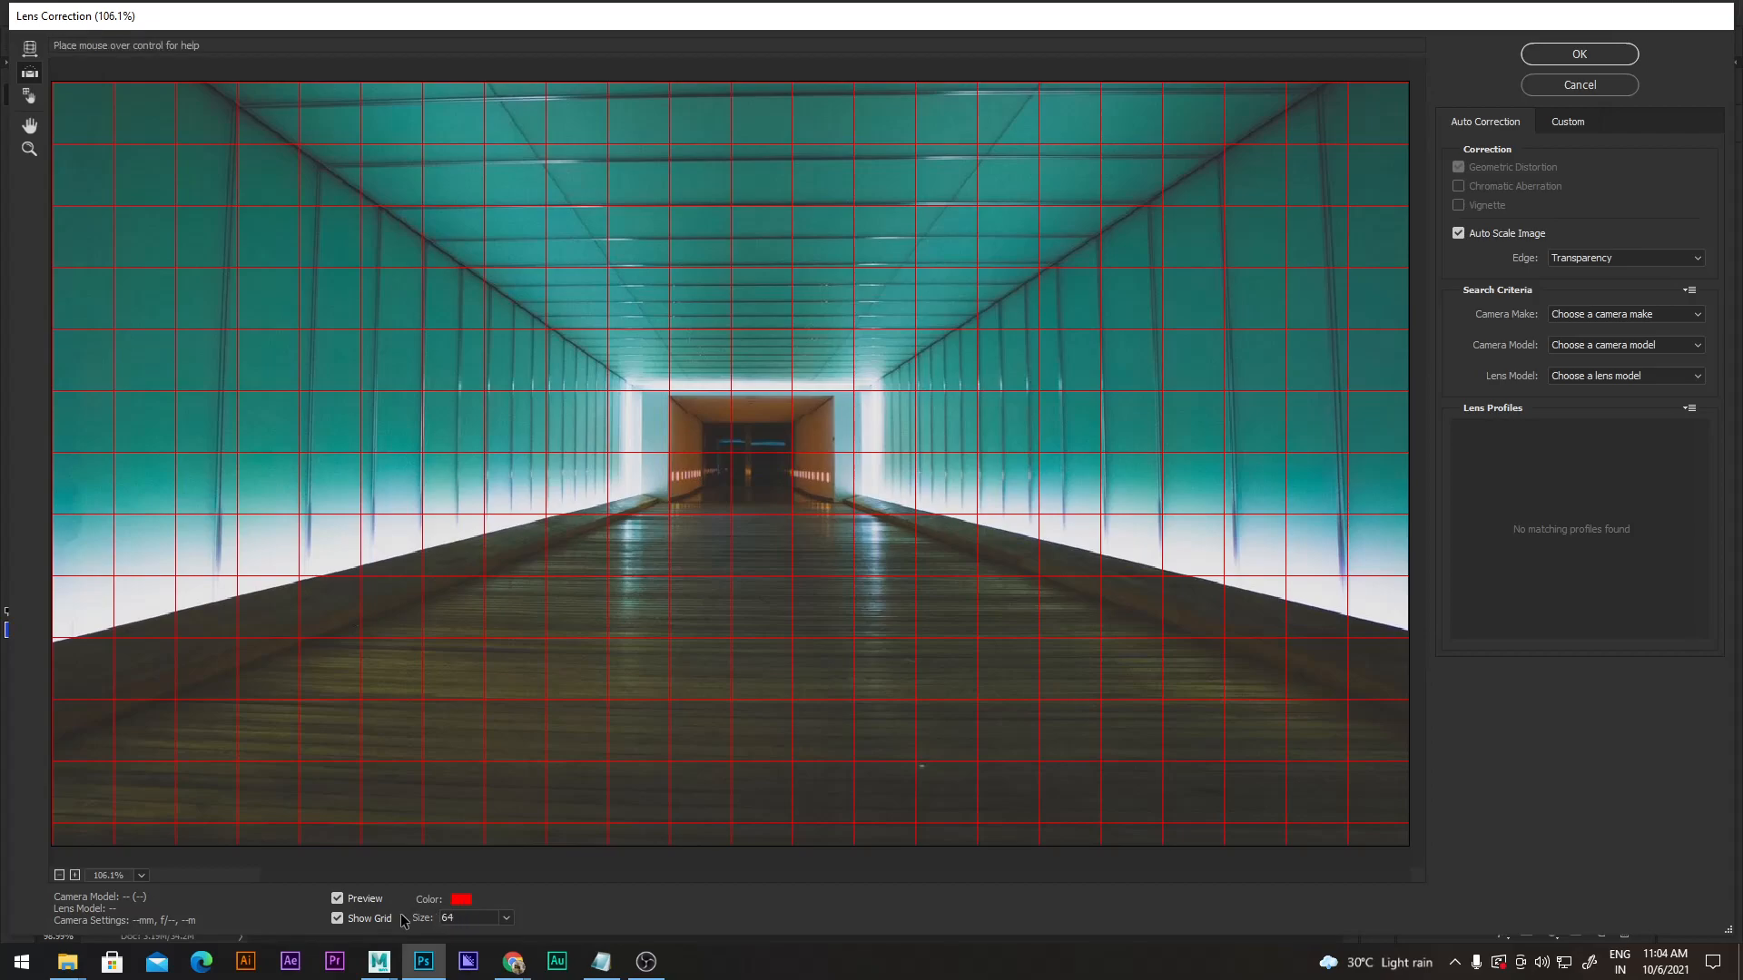
click(340, 917)
click(339, 918)
click(339, 917)
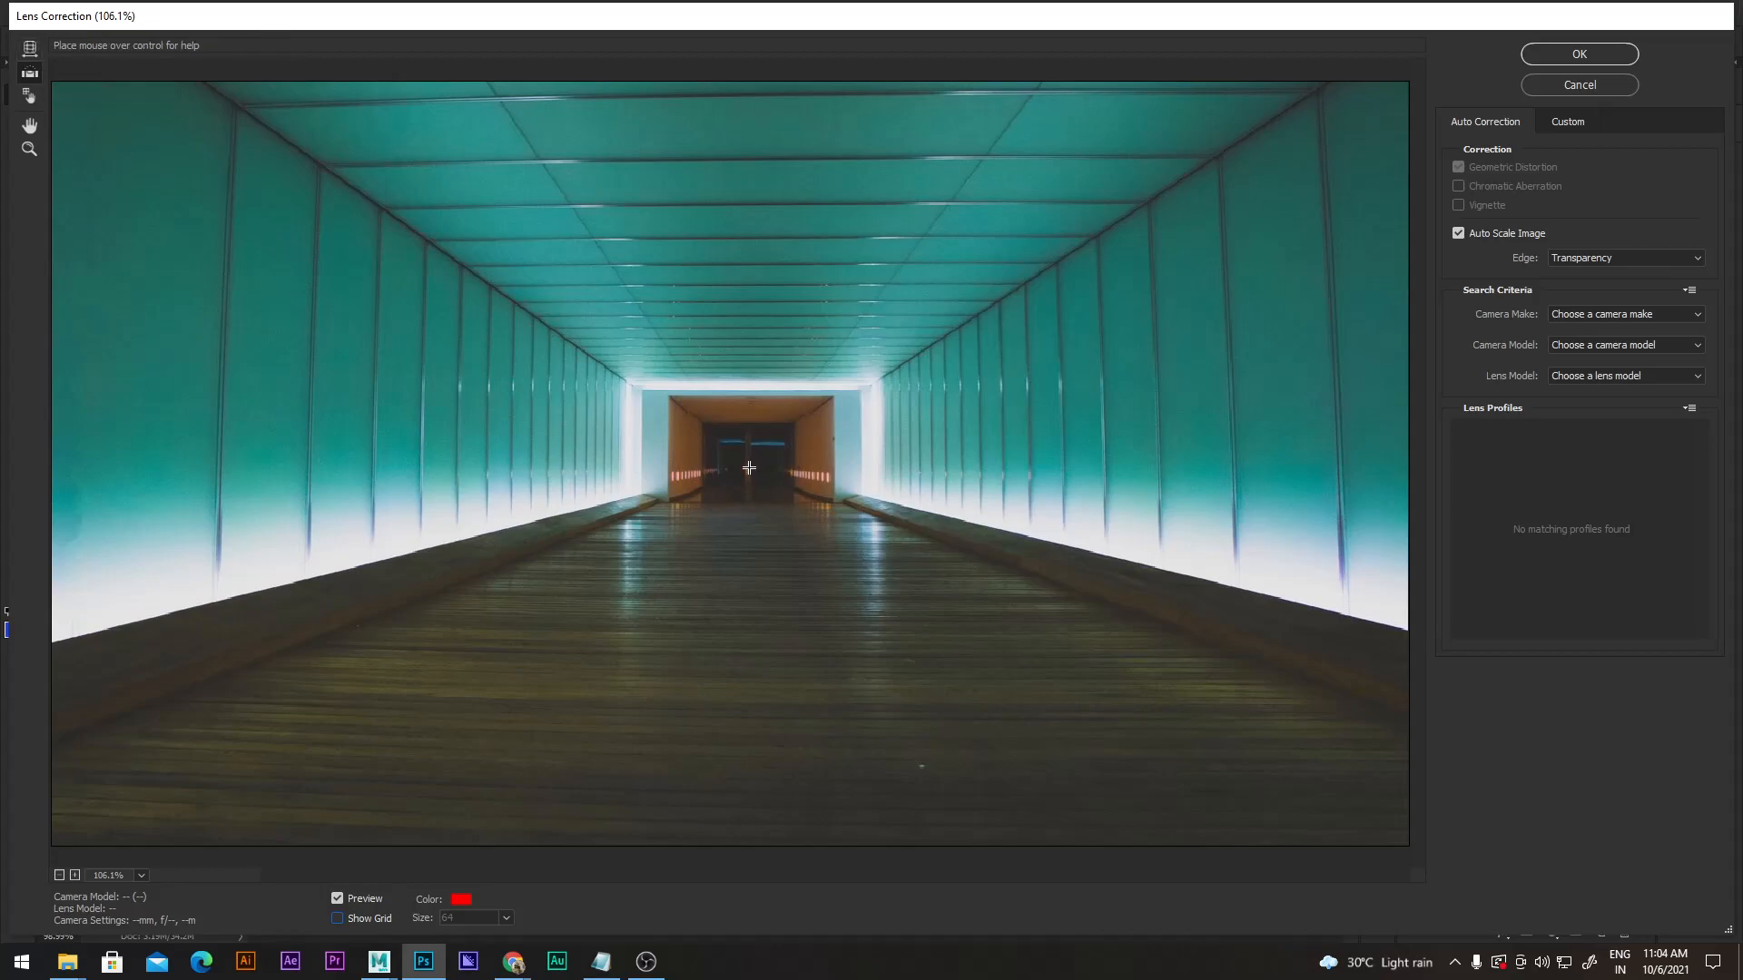
Straighten the image along a line rising rightward from the doorway, and shift the alignment grid with the Move Grid tool.
drag(749, 463, 1416, 318)
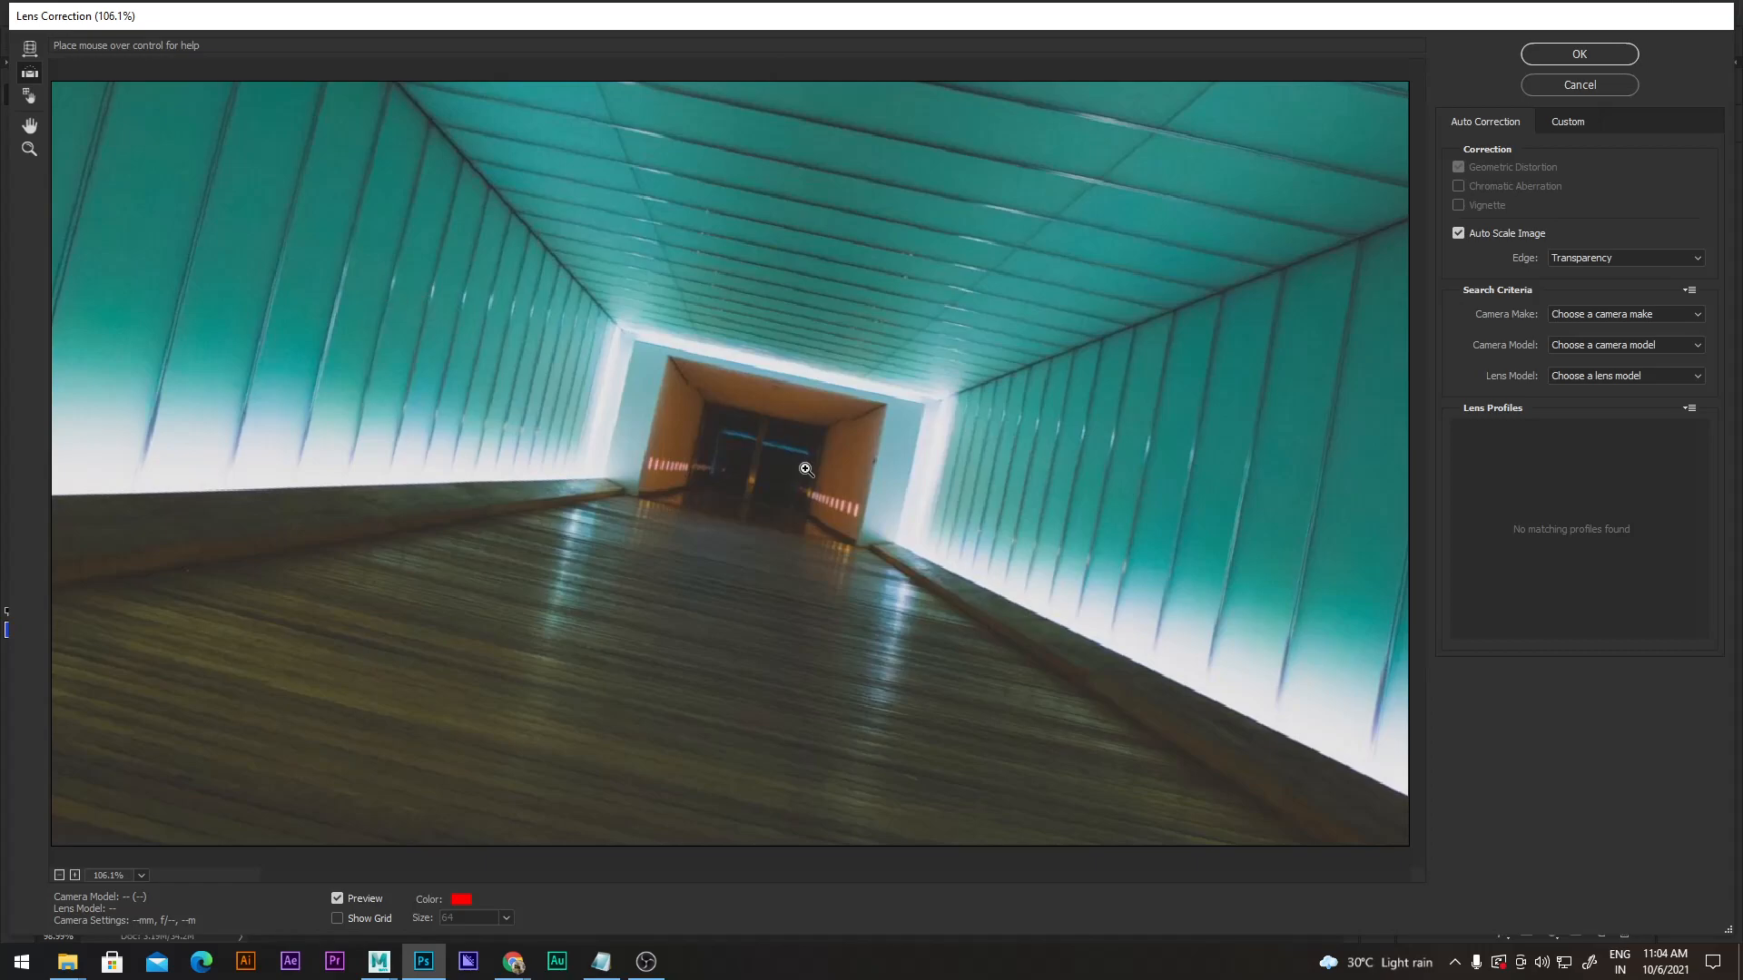
click(33, 98)
drag(878, 473, 851, 556)
Straighten the image along a line sloping down to the right across the doorway, and toggle the preview to compare with the original.
click(29, 73)
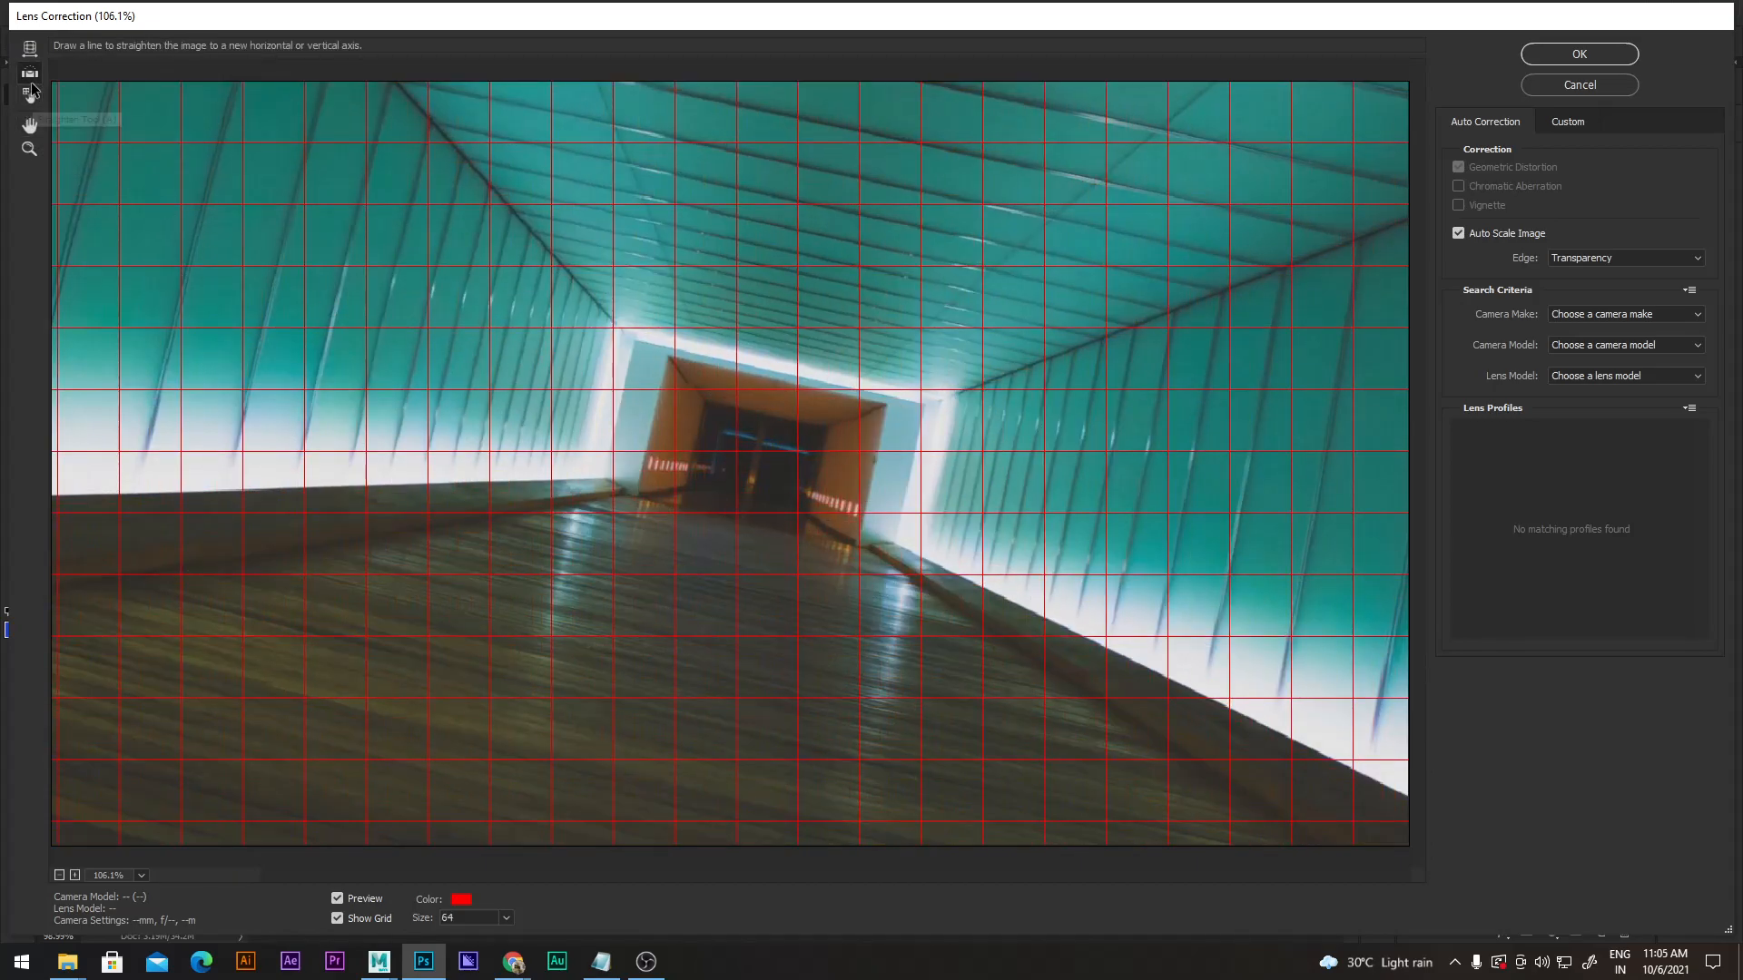
drag(717, 439, 931, 512)
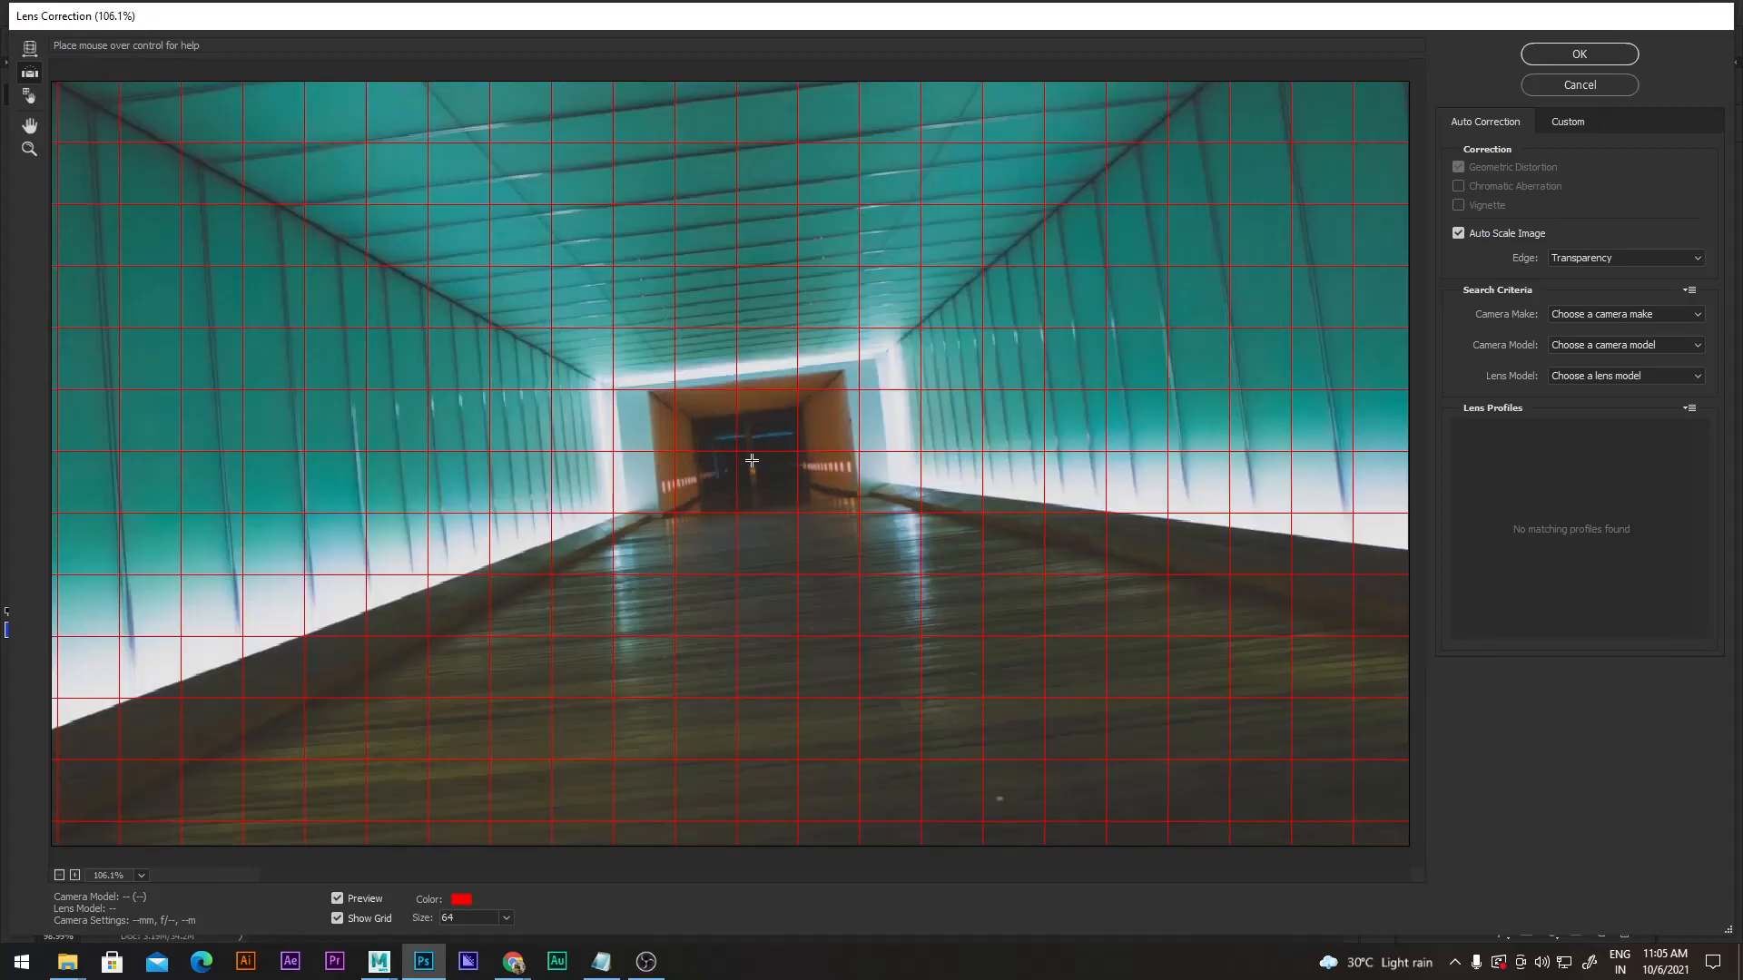
click(34, 53)
click(341, 899)
click(339, 898)
Rotate the hallway repeatedly with the Straighten tool, using lines of different slopes starting near the doorway.
drag(757, 461, 1030, 361)
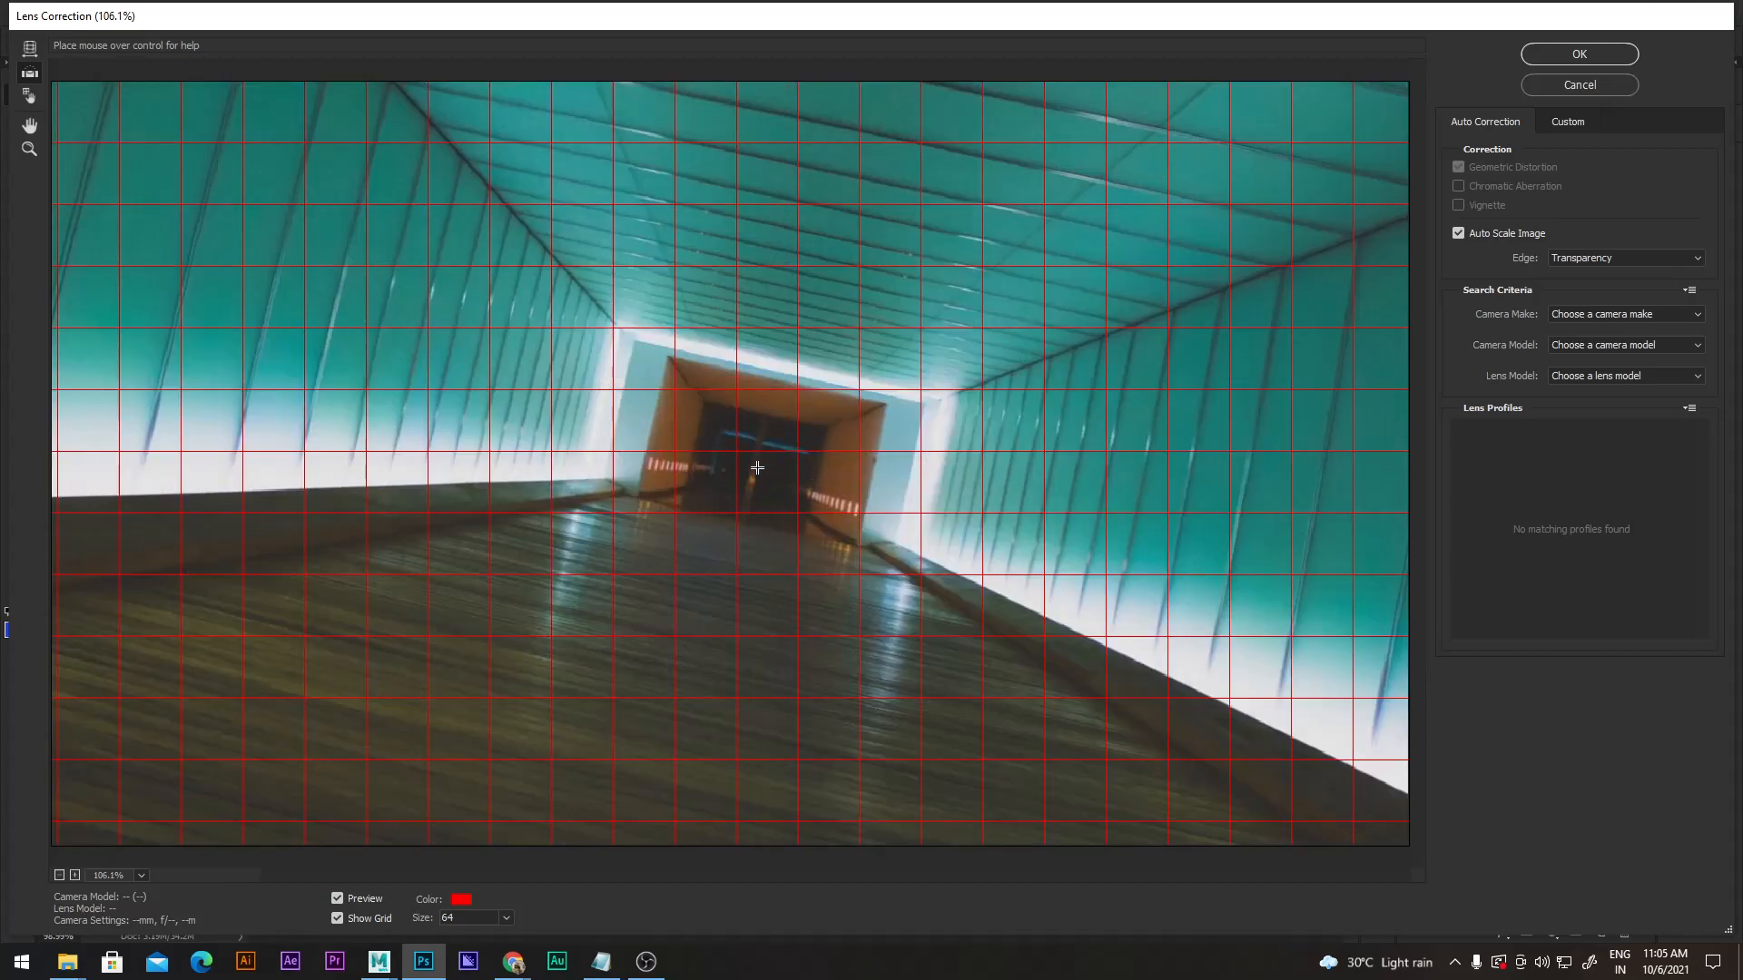
drag(822, 428, 901, 375)
drag(739, 490, 993, 341)
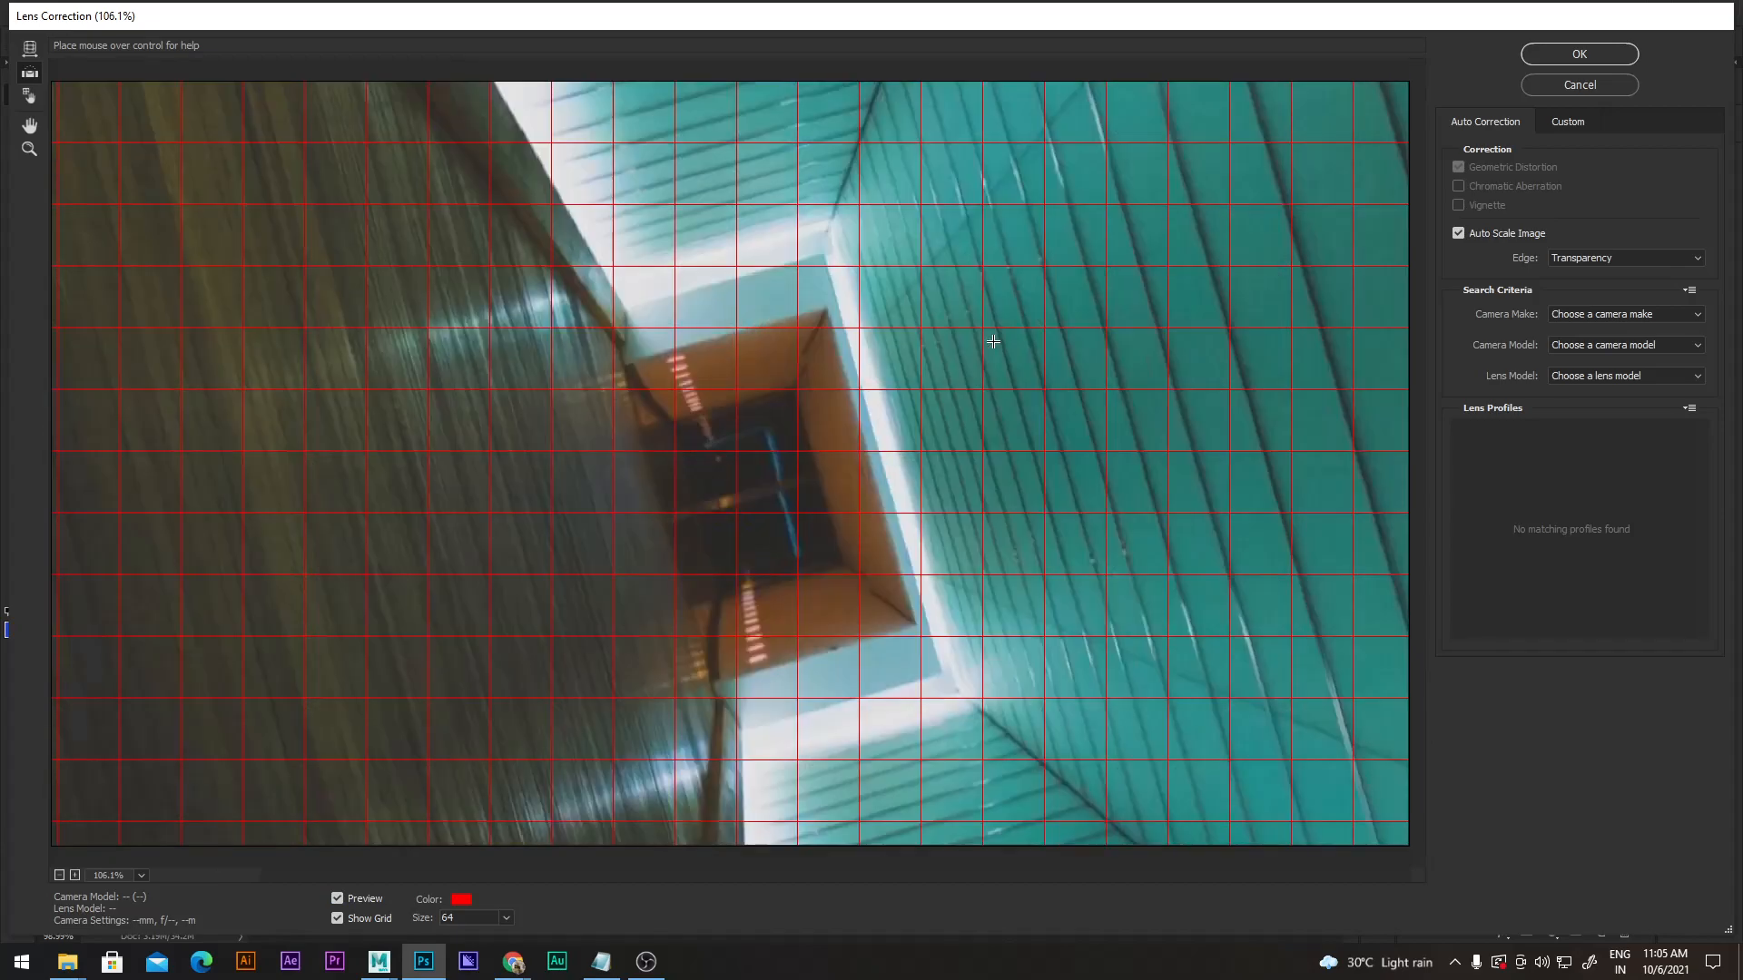
drag(753, 493, 919, 459)
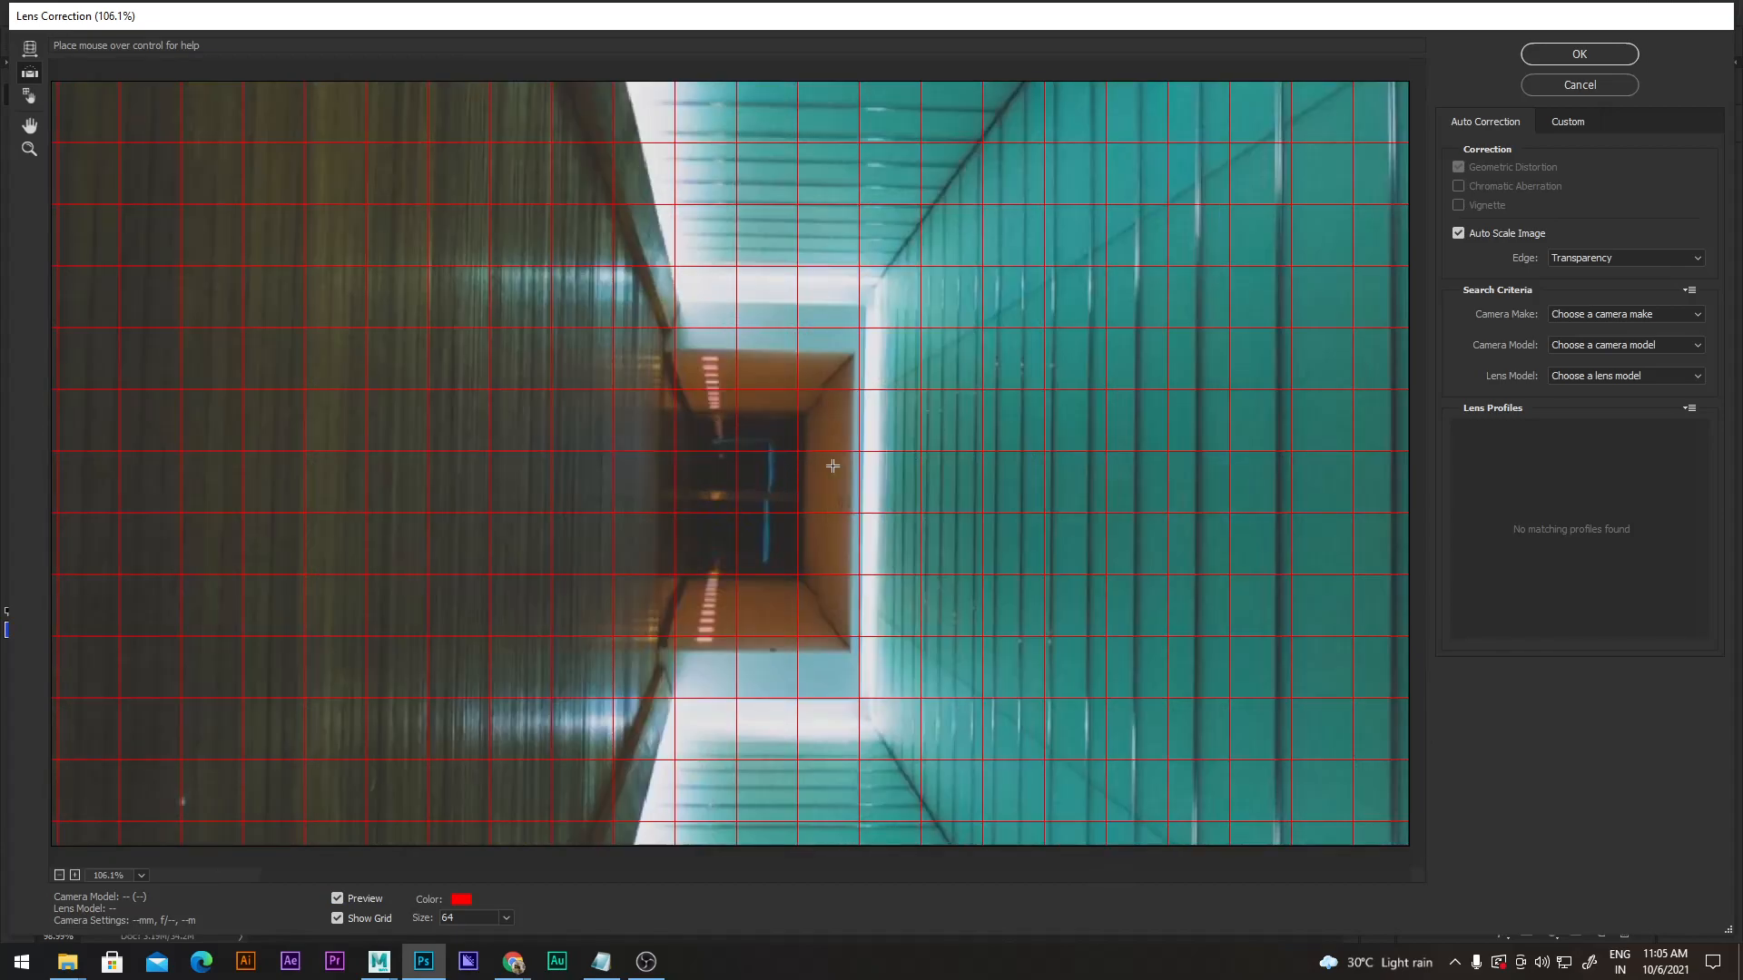
mouse_move(738, 499)
mouse_down()
mouse_move(939, 481)
mouse_move(765, 462)
mouse_move(912, 388)
mouse_up()
drag(696, 493, 854, 407)
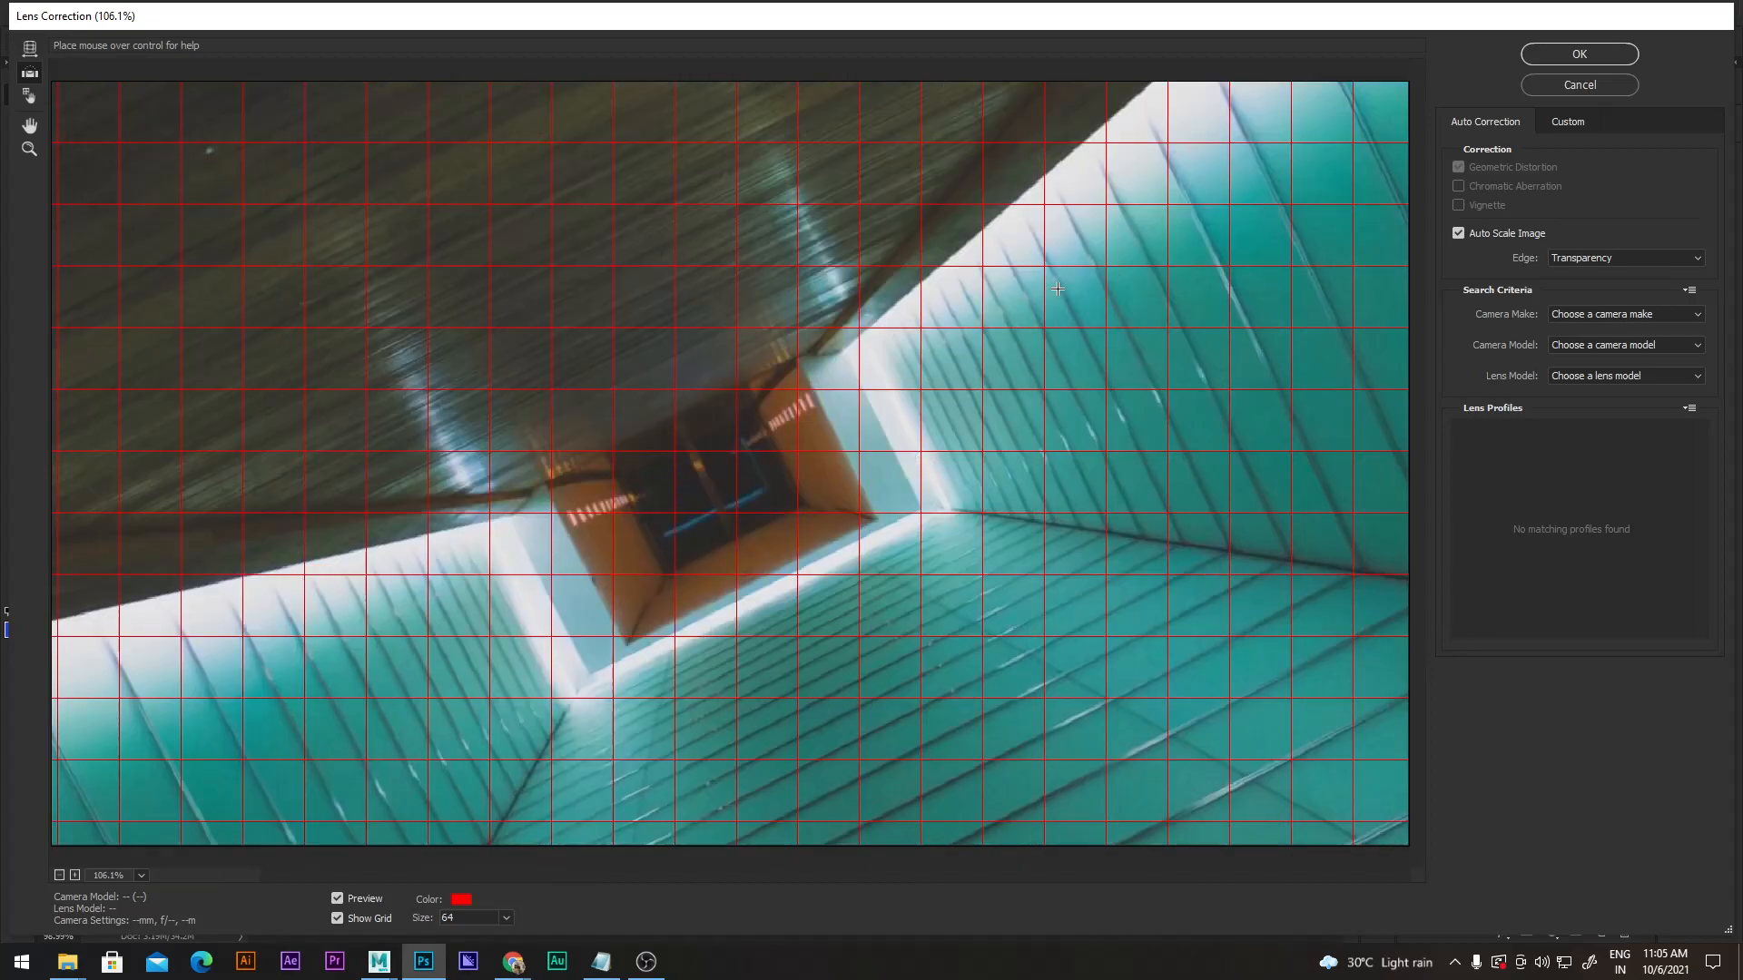
mouse_move(727, 449)
mouse_down()
mouse_move(826, 400)
mouse_move(764, 408)
mouse_up()
drag(708, 460, 970, 406)
drag(686, 482, 1050, 291)
drag(697, 450, 904, 299)
mouse_move(743, 404)
mouse_down()
mouse_move(874, 223)
mouse_move(878, 154)
mouse_up()
drag(737, 444, 1090, 432)
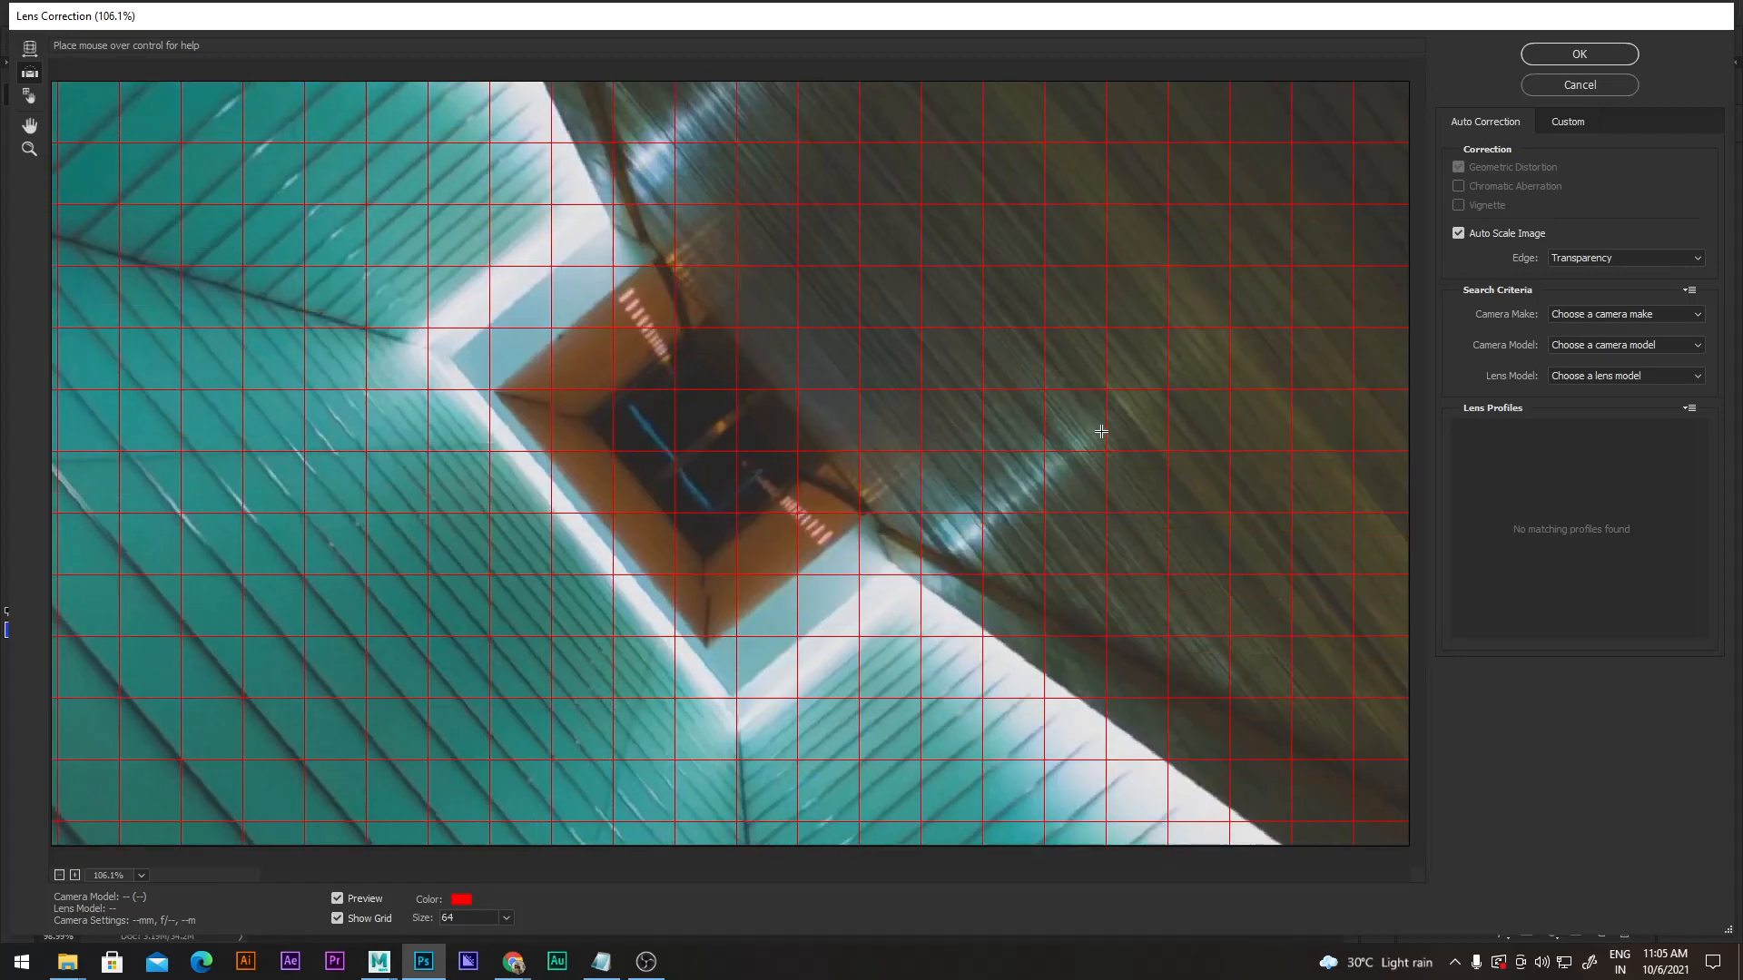
drag(727, 416, 1115, 387)
mouse_move(708, 427)
mouse_down()
mouse_move(765, 433)
mouse_move(608, 416)
mouse_up()
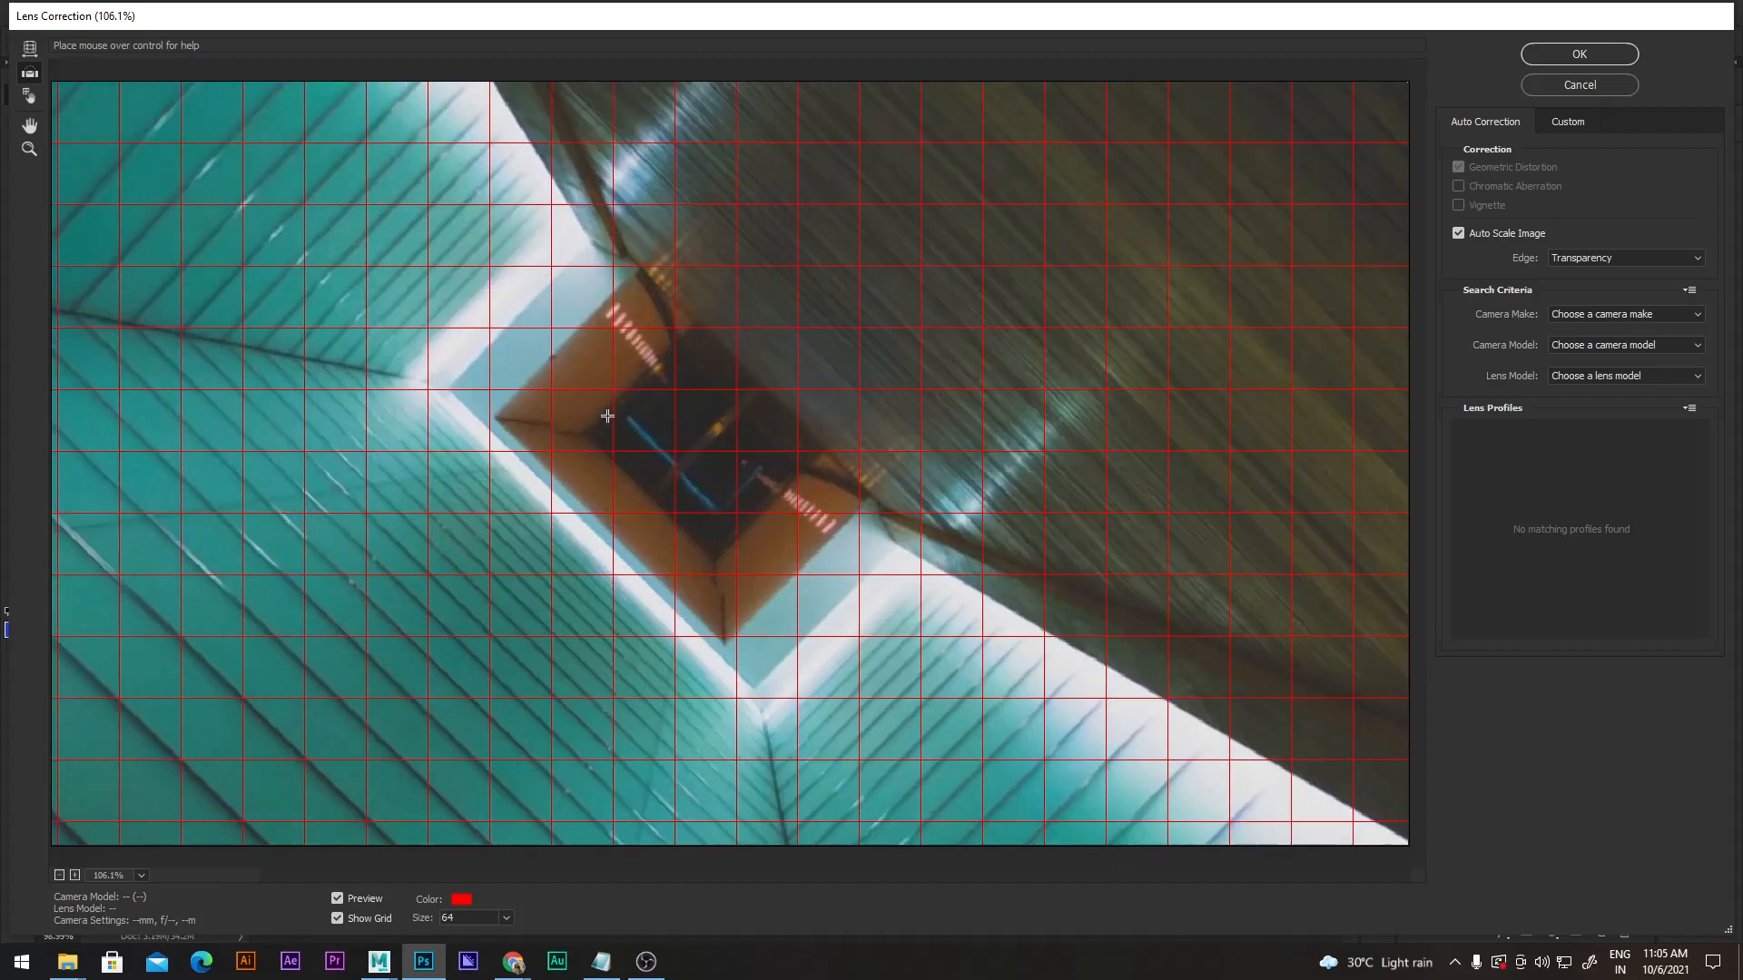
Straighten the hallway along four more lines starting near the doorway, and leave Lens Correction without applying the rotation.
drag(715, 434, 844, 433)
drag(716, 425, 572, 258)
drag(734, 493, 1081, 476)
drag(724, 476, 1418, 483)
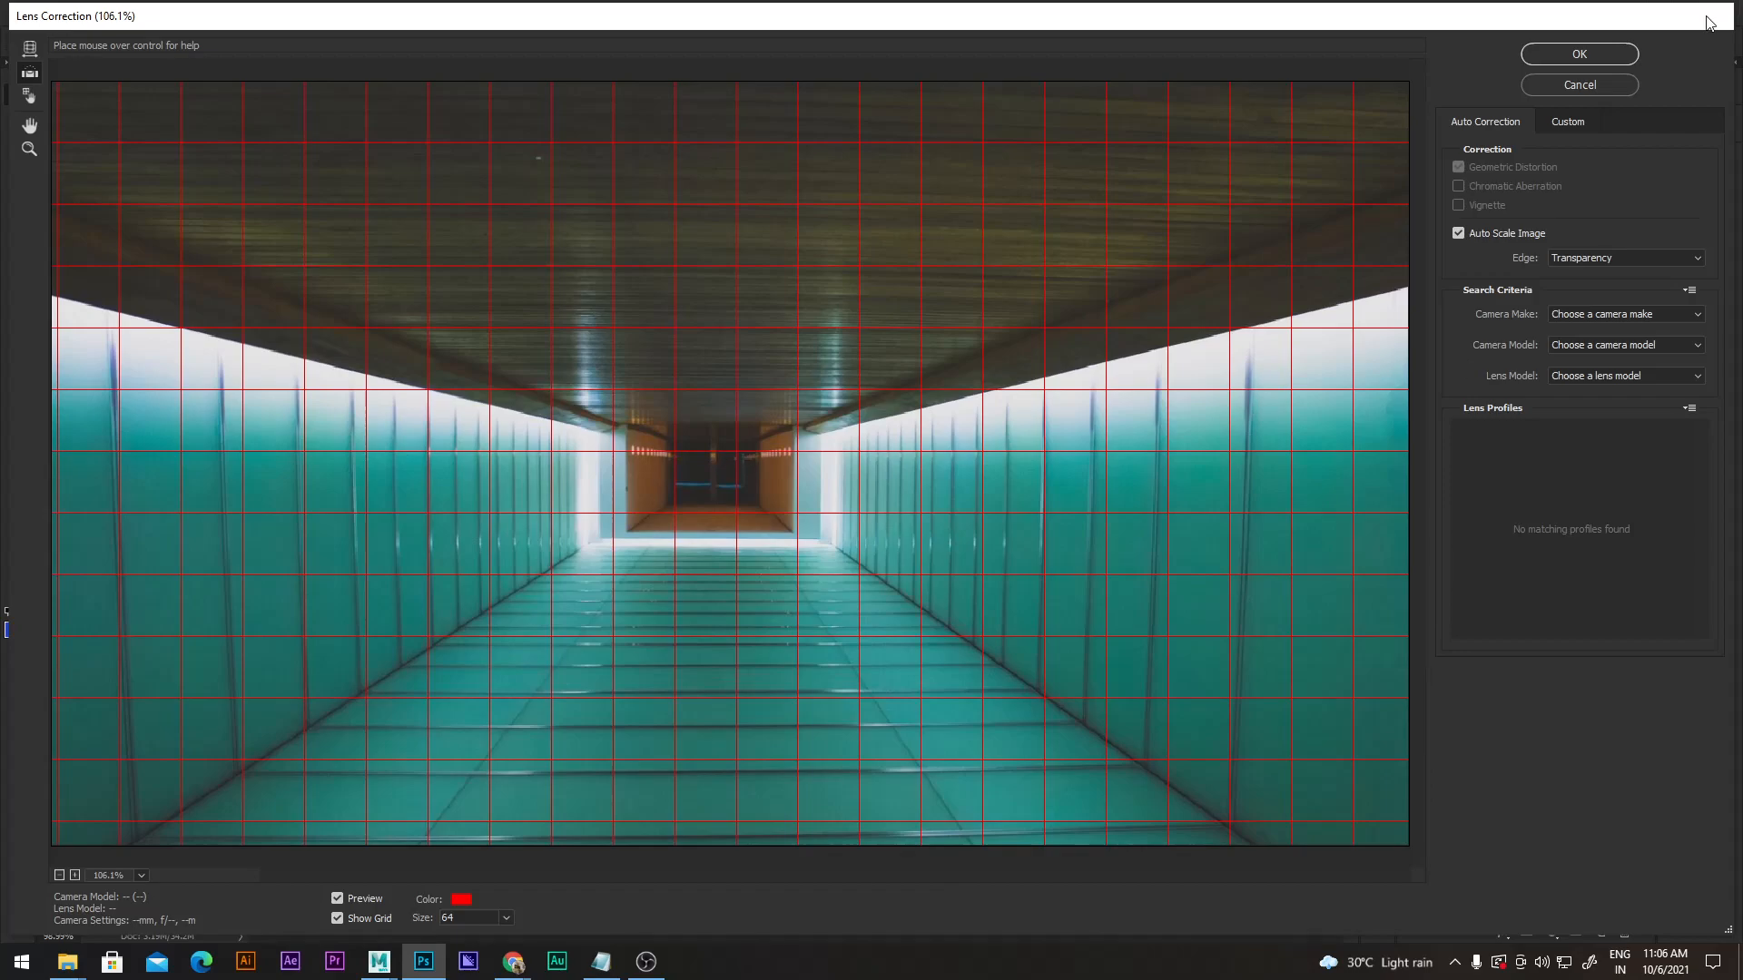
click(1580, 84)
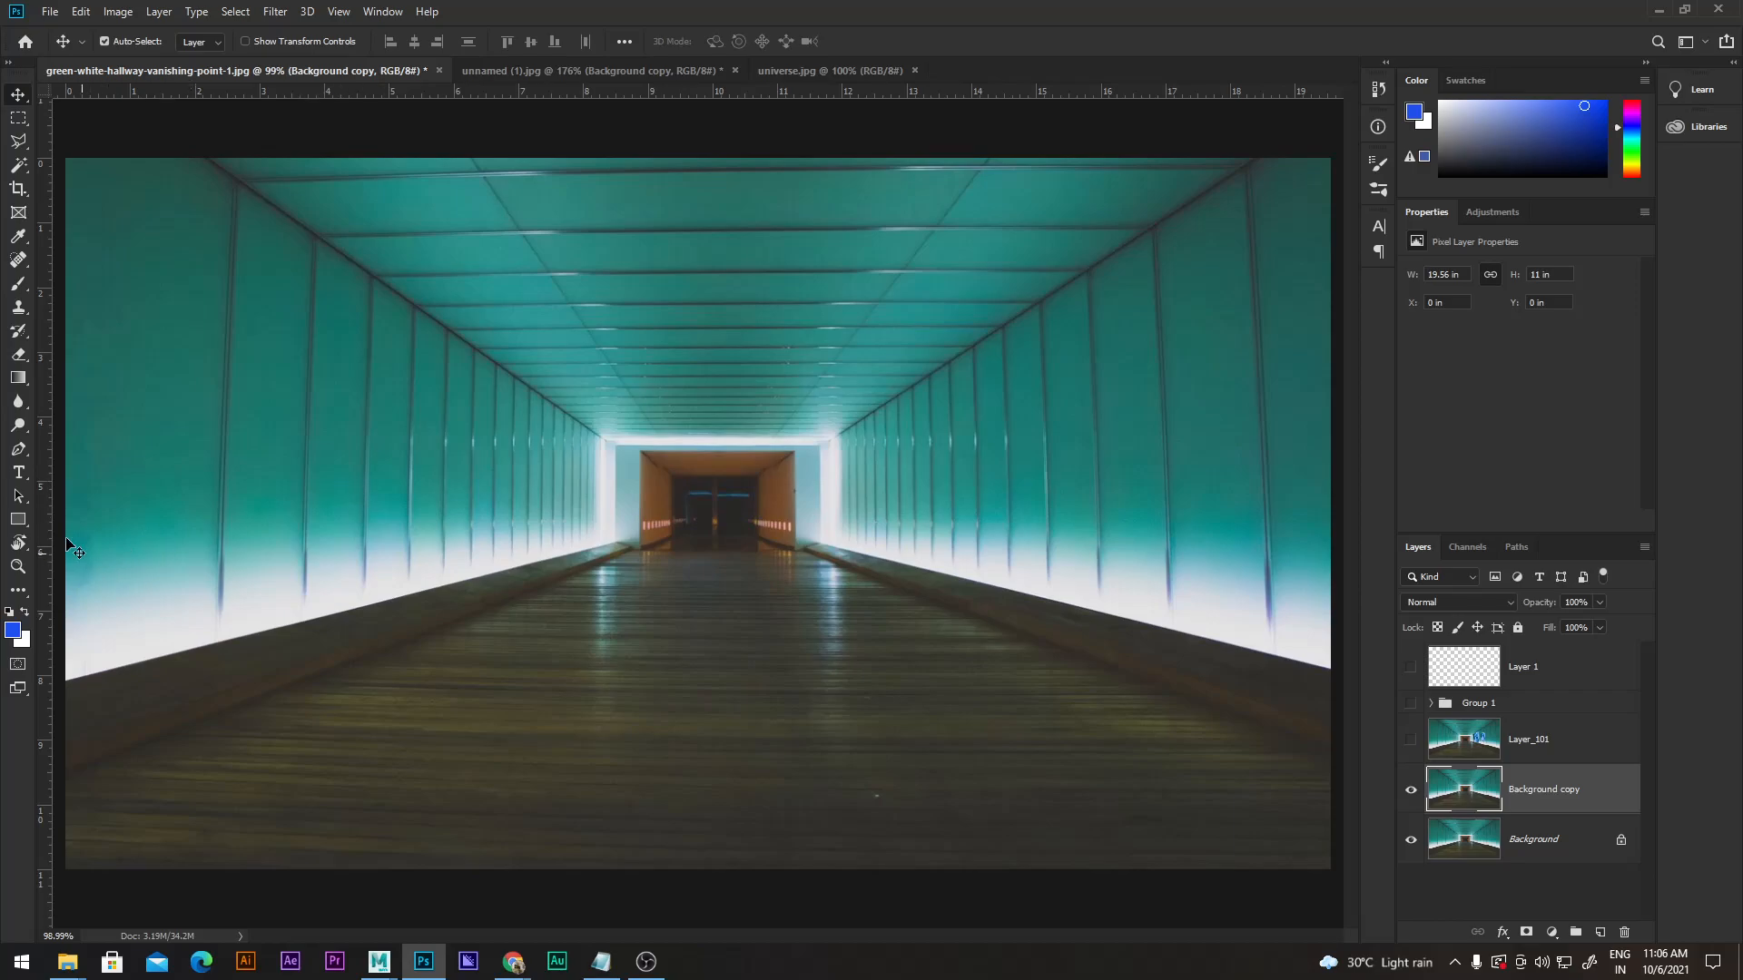
Delete the Background copy layer and reset the canvas view rotation to 0°.
key(r)
drag(627, 369, 840, 389)
key(Delete)
click(277, 40)
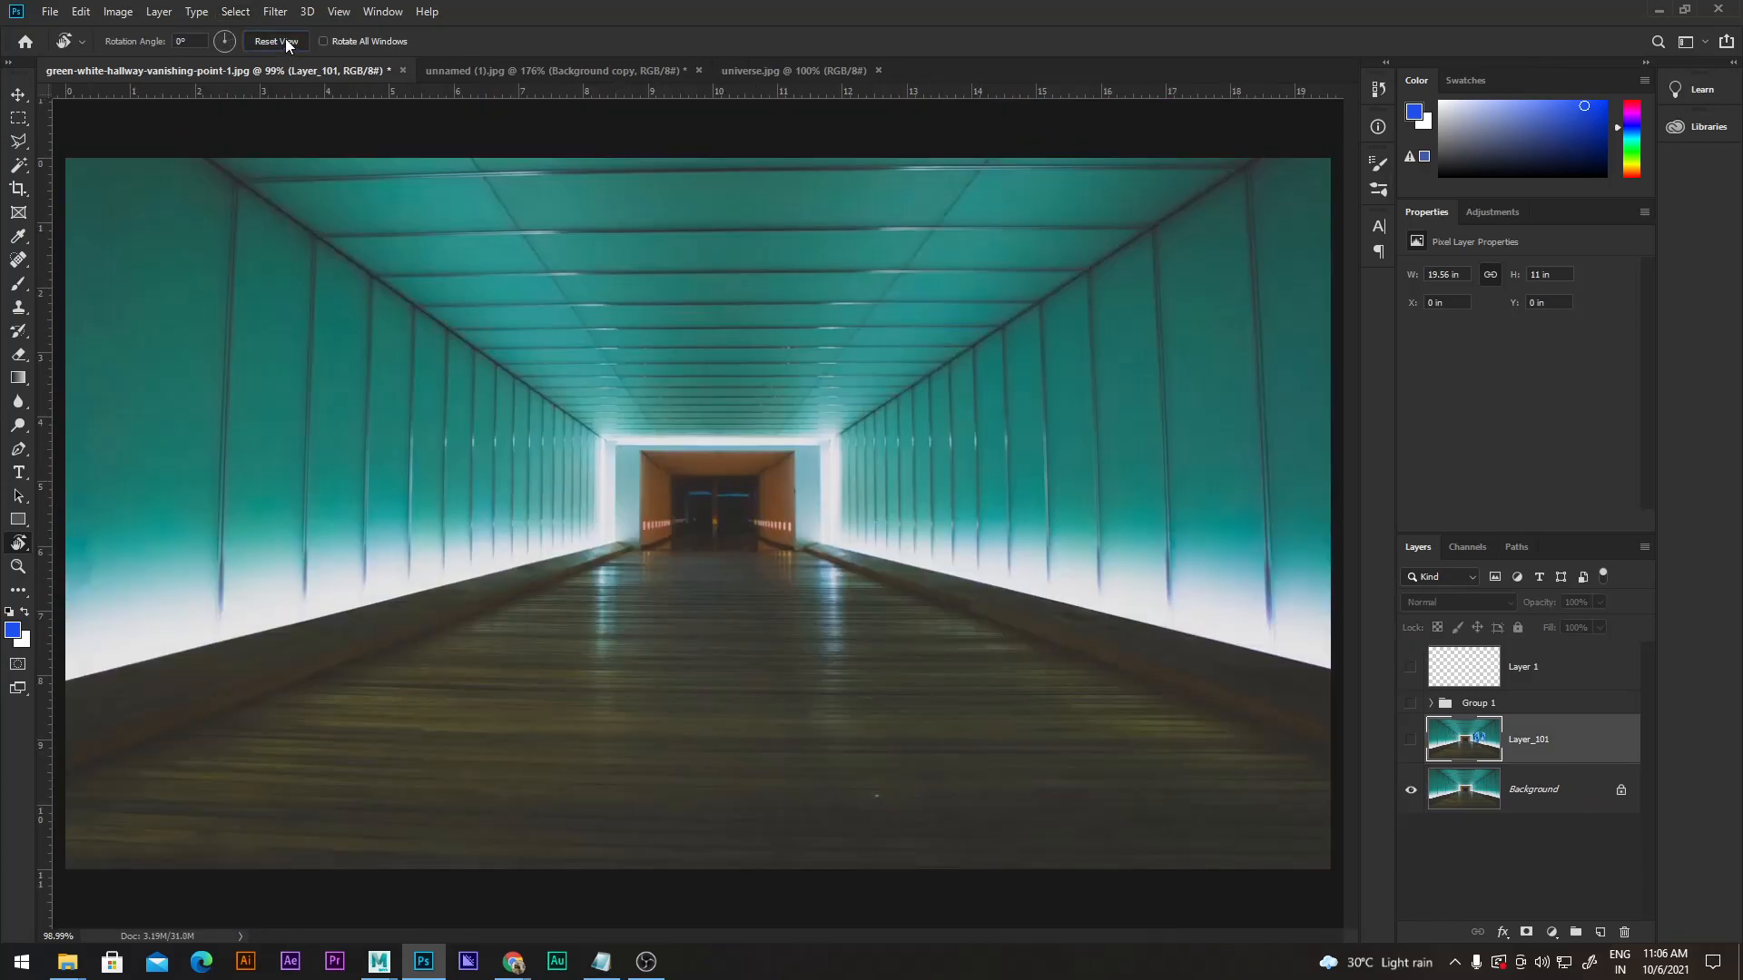
Rotate the canvas view to 60° with the Rotate View tool, and reset the view.
right_click(18, 543)
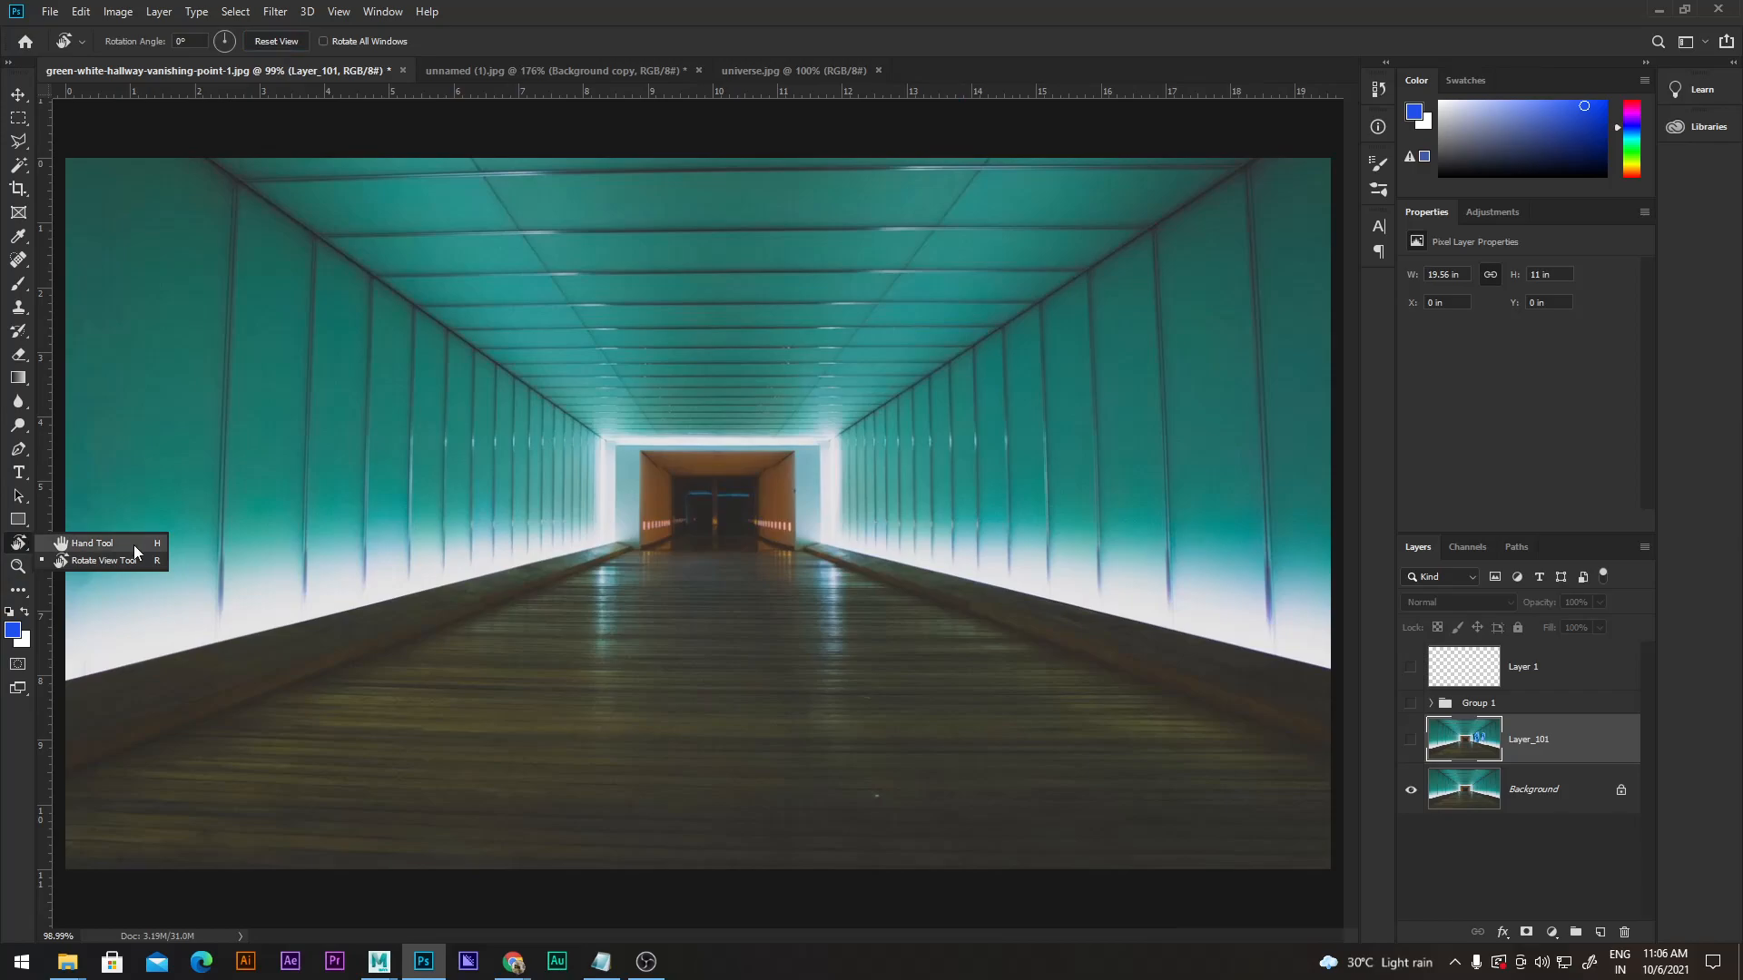
click(124, 538)
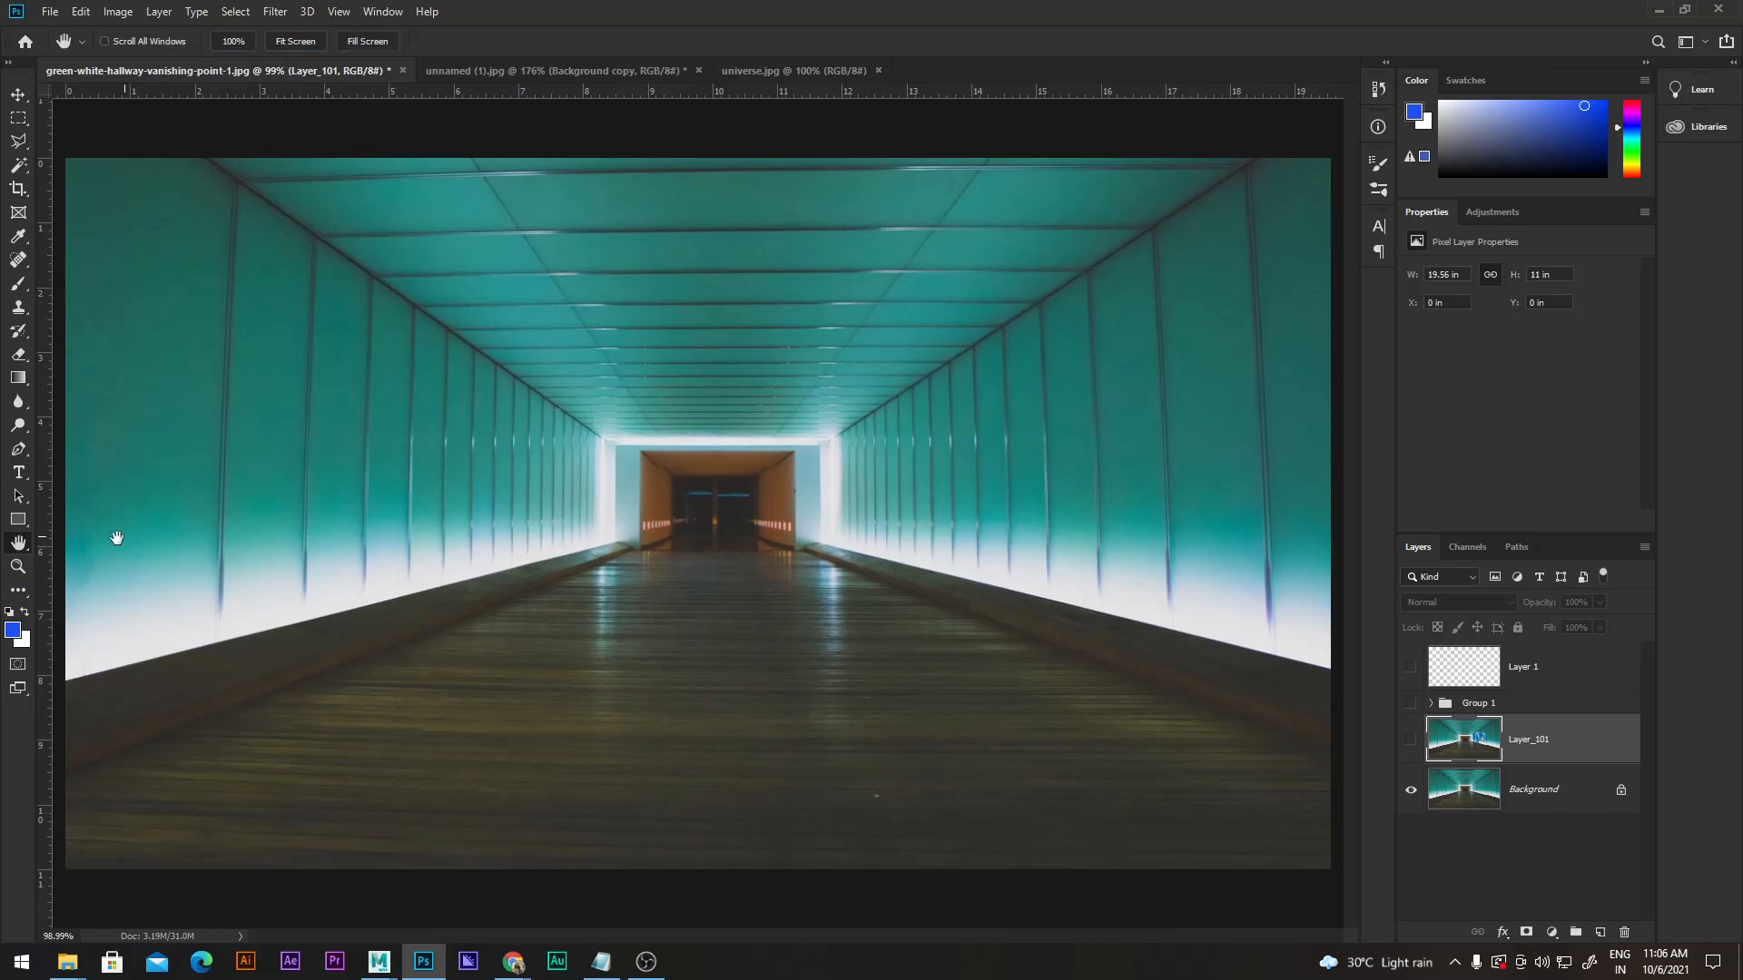
right_click(18, 544)
click(73, 559)
drag(695, 442, 731, 449)
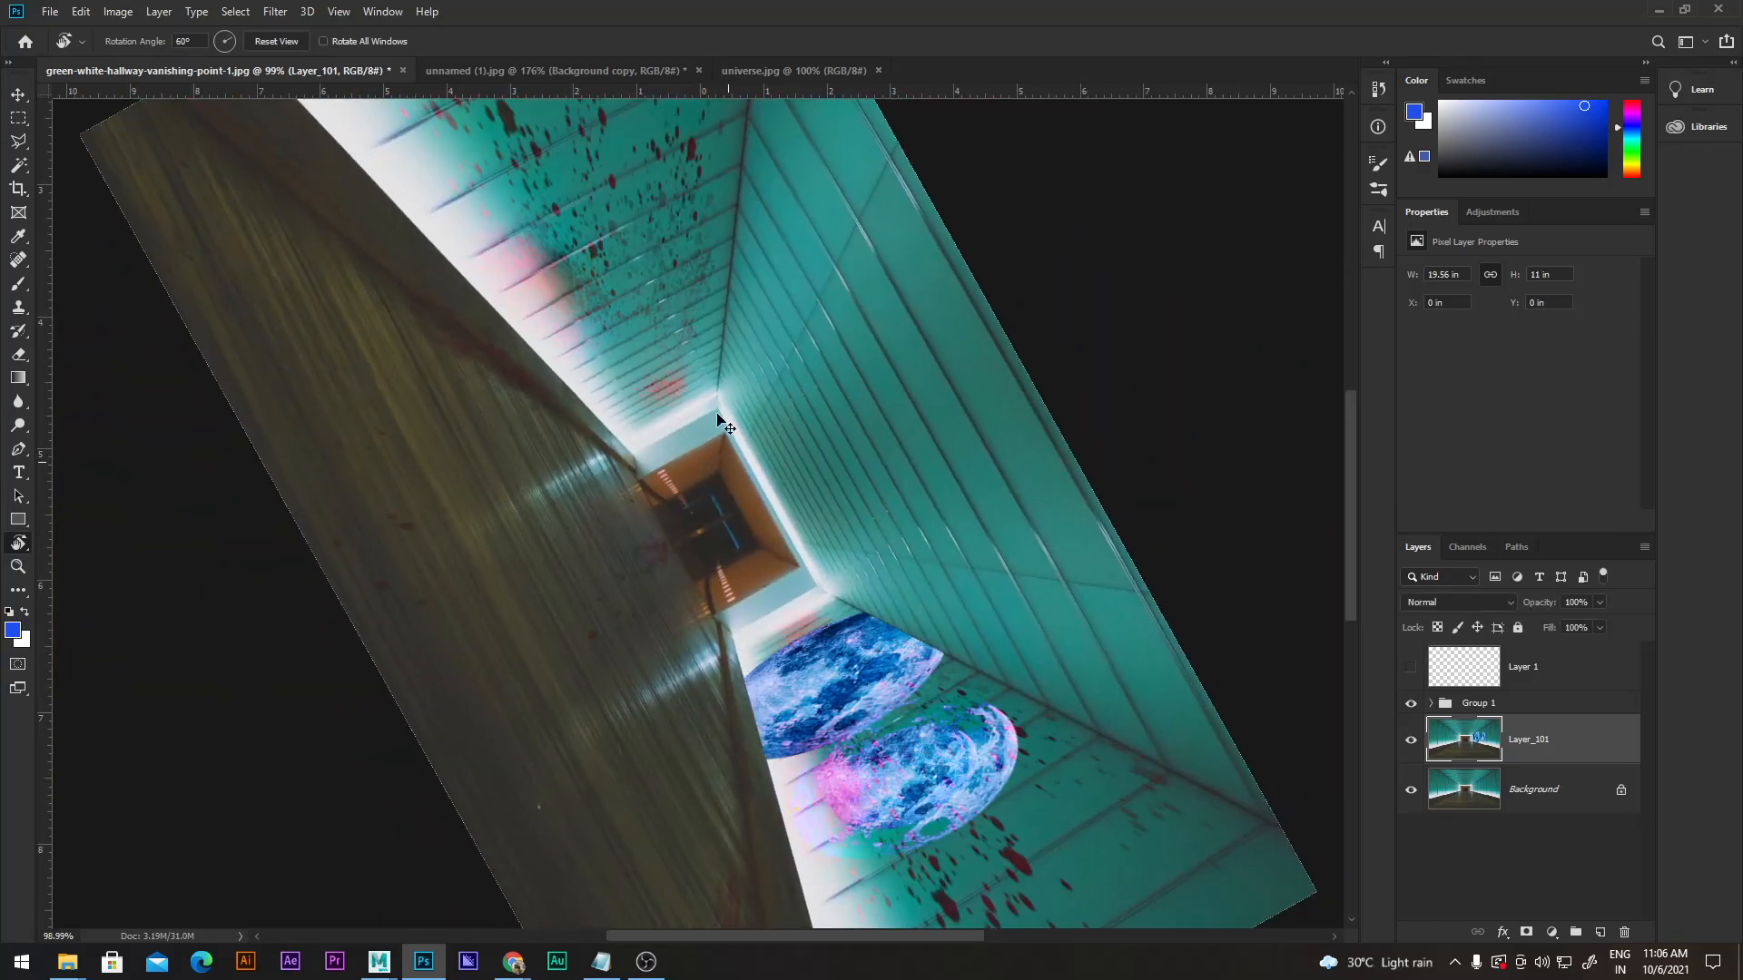
key(ctrl+comma)
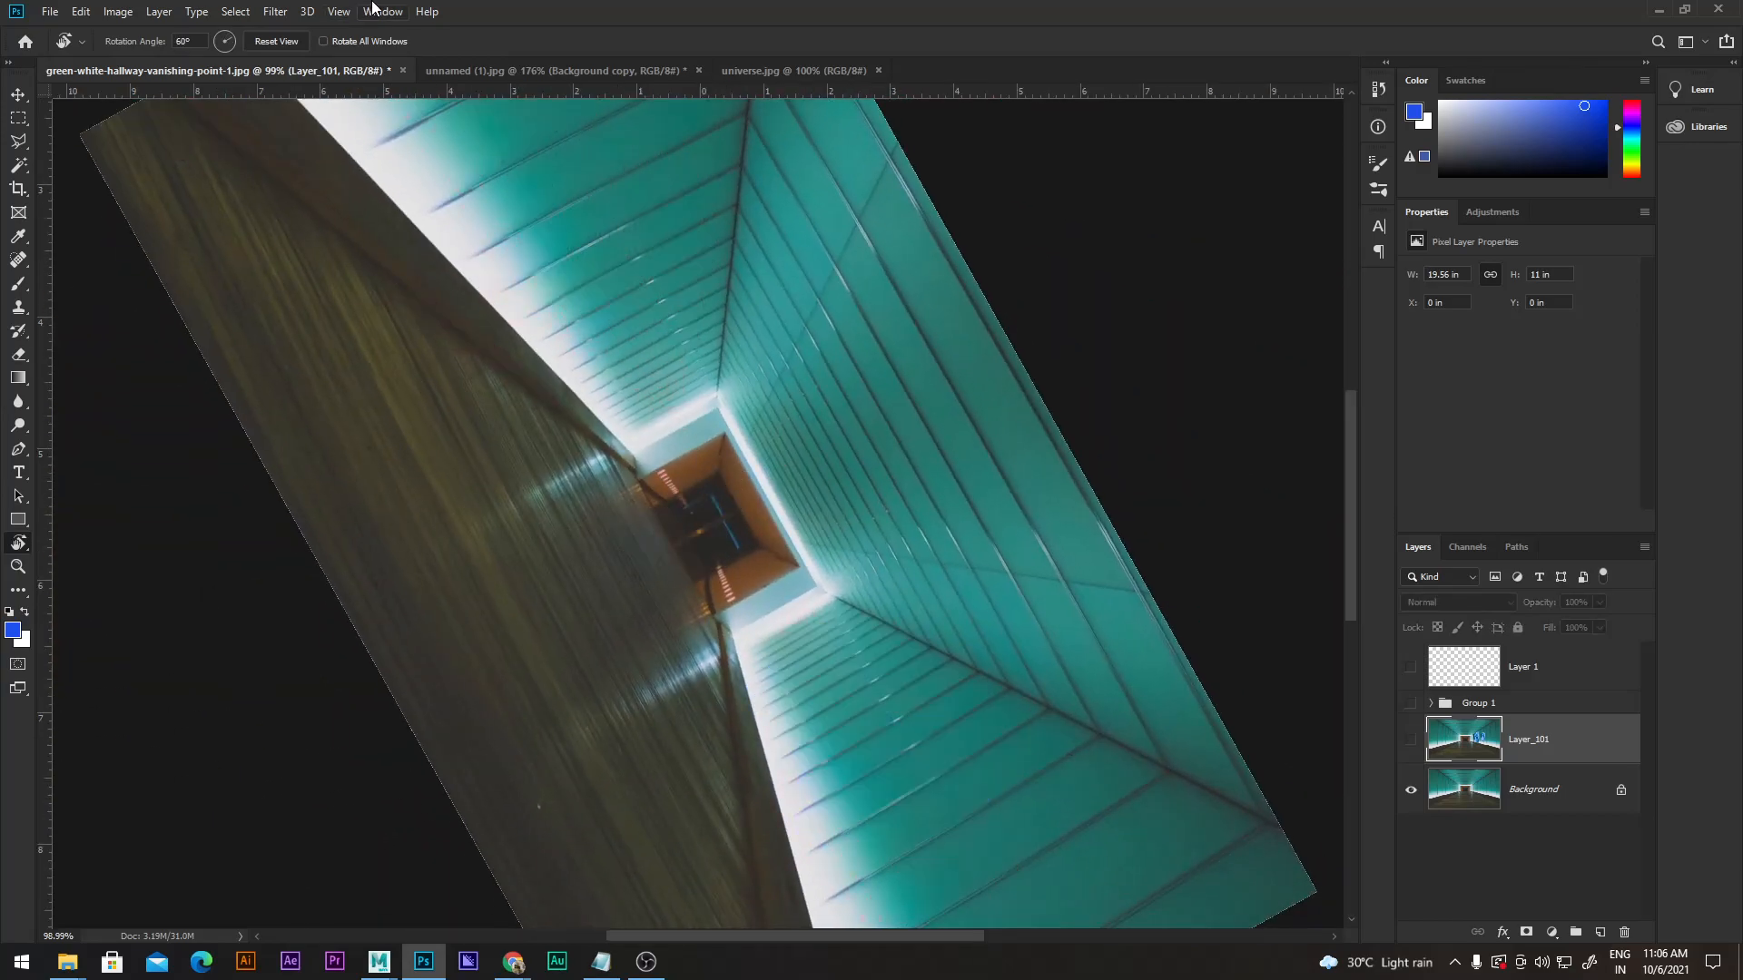
click(276, 41)
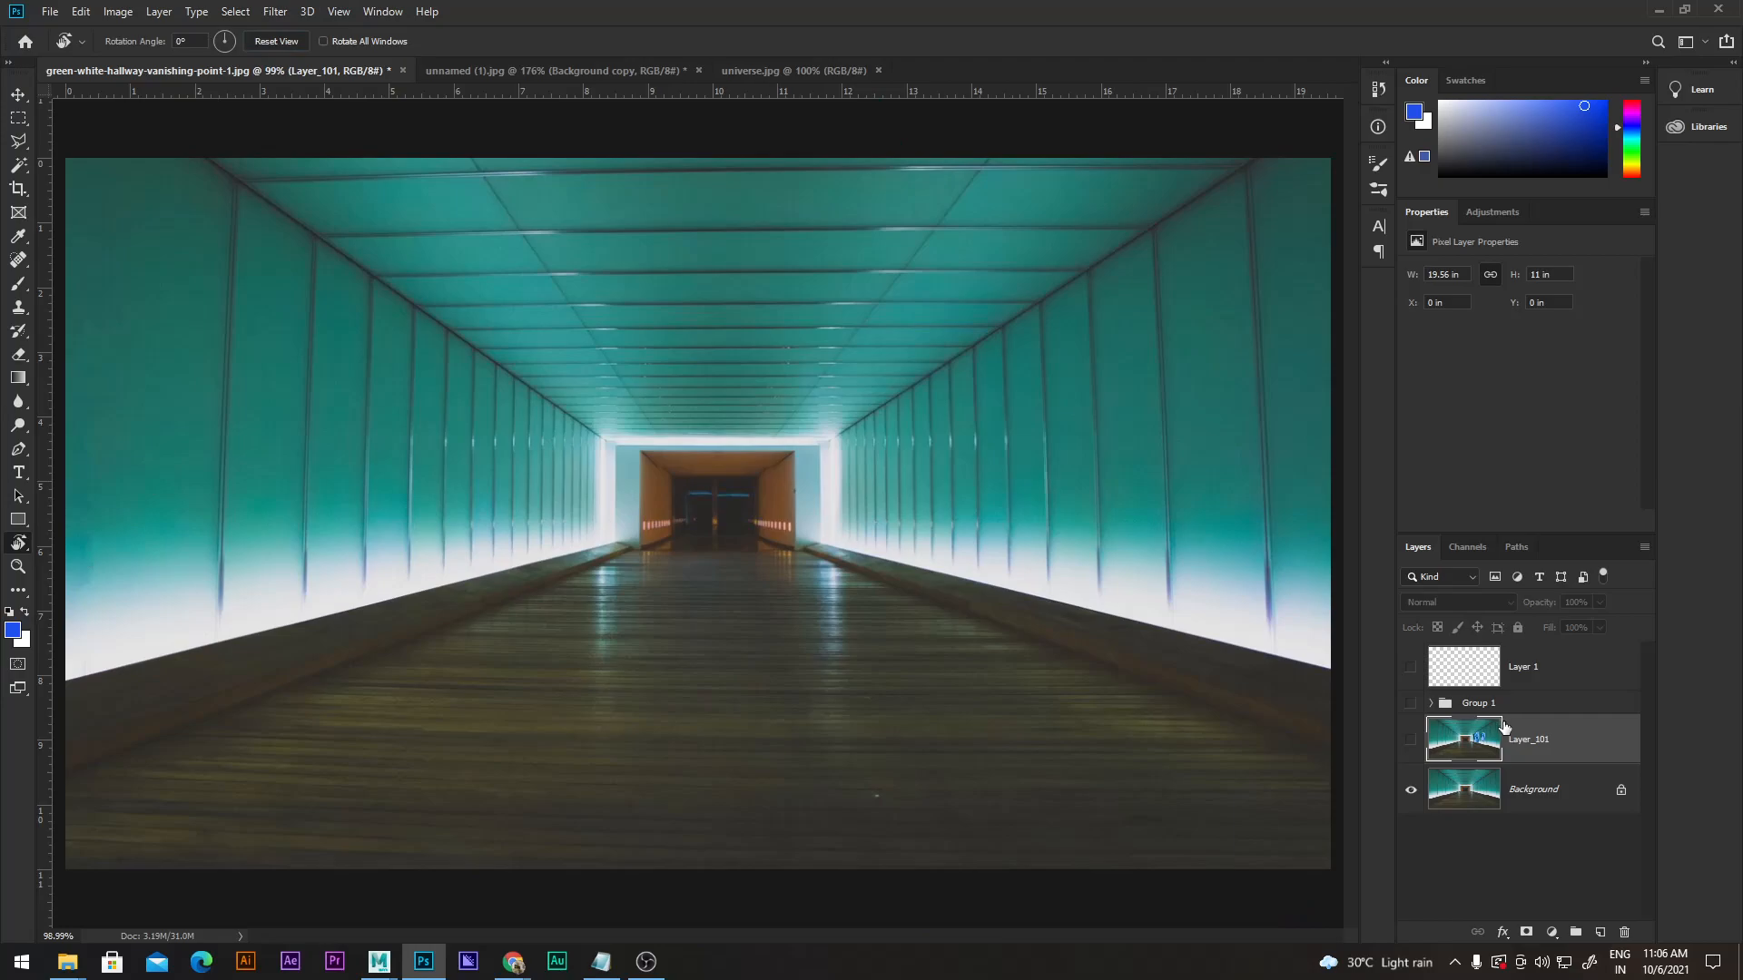
Duplicate the Background layer and switch to the Move tool.
click(1542, 792)
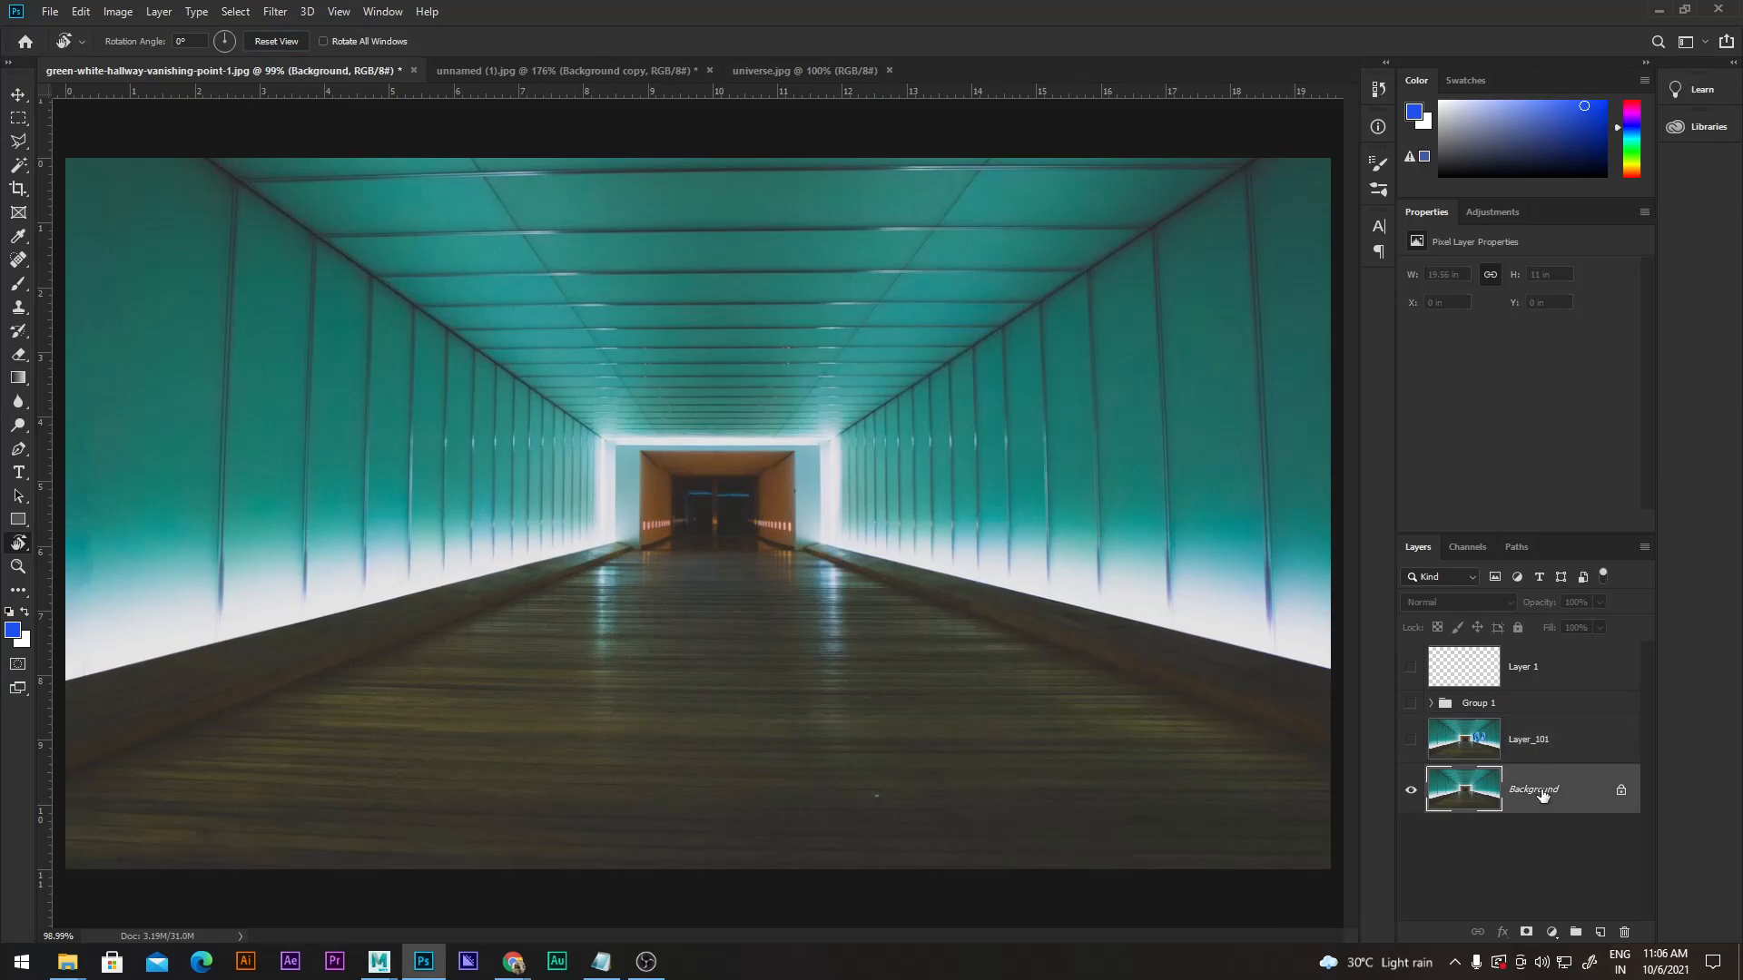
key(ctrl+j)
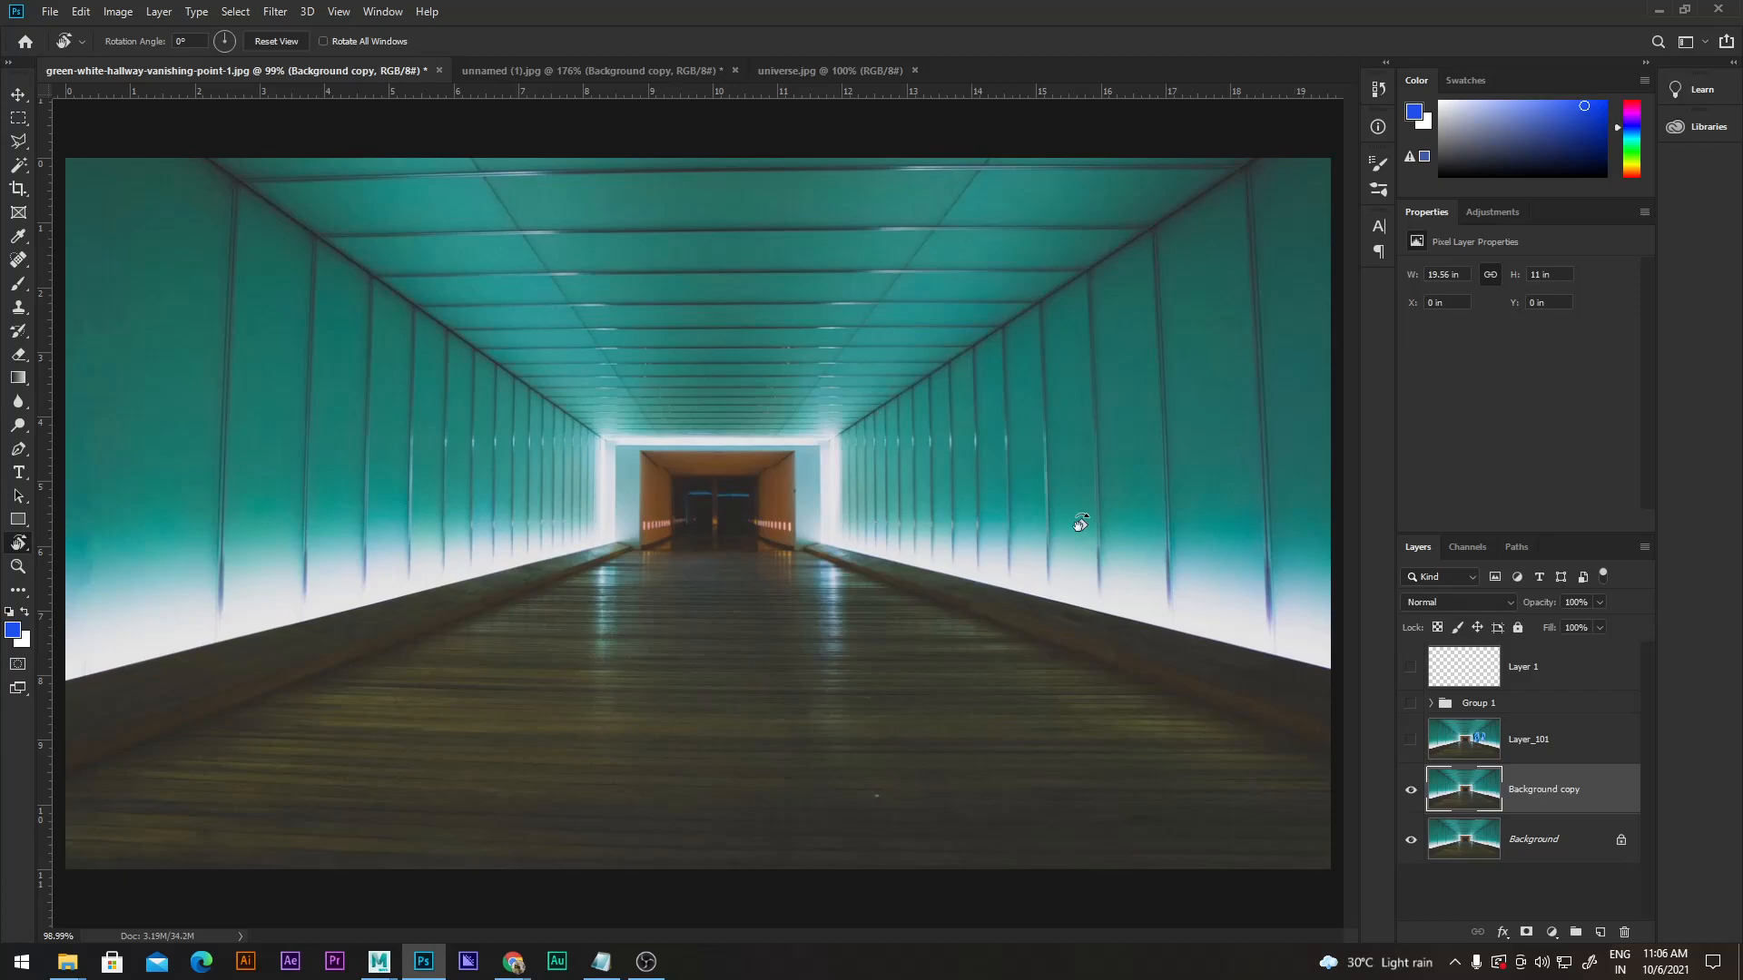
click(18, 94)
click(275, 11)
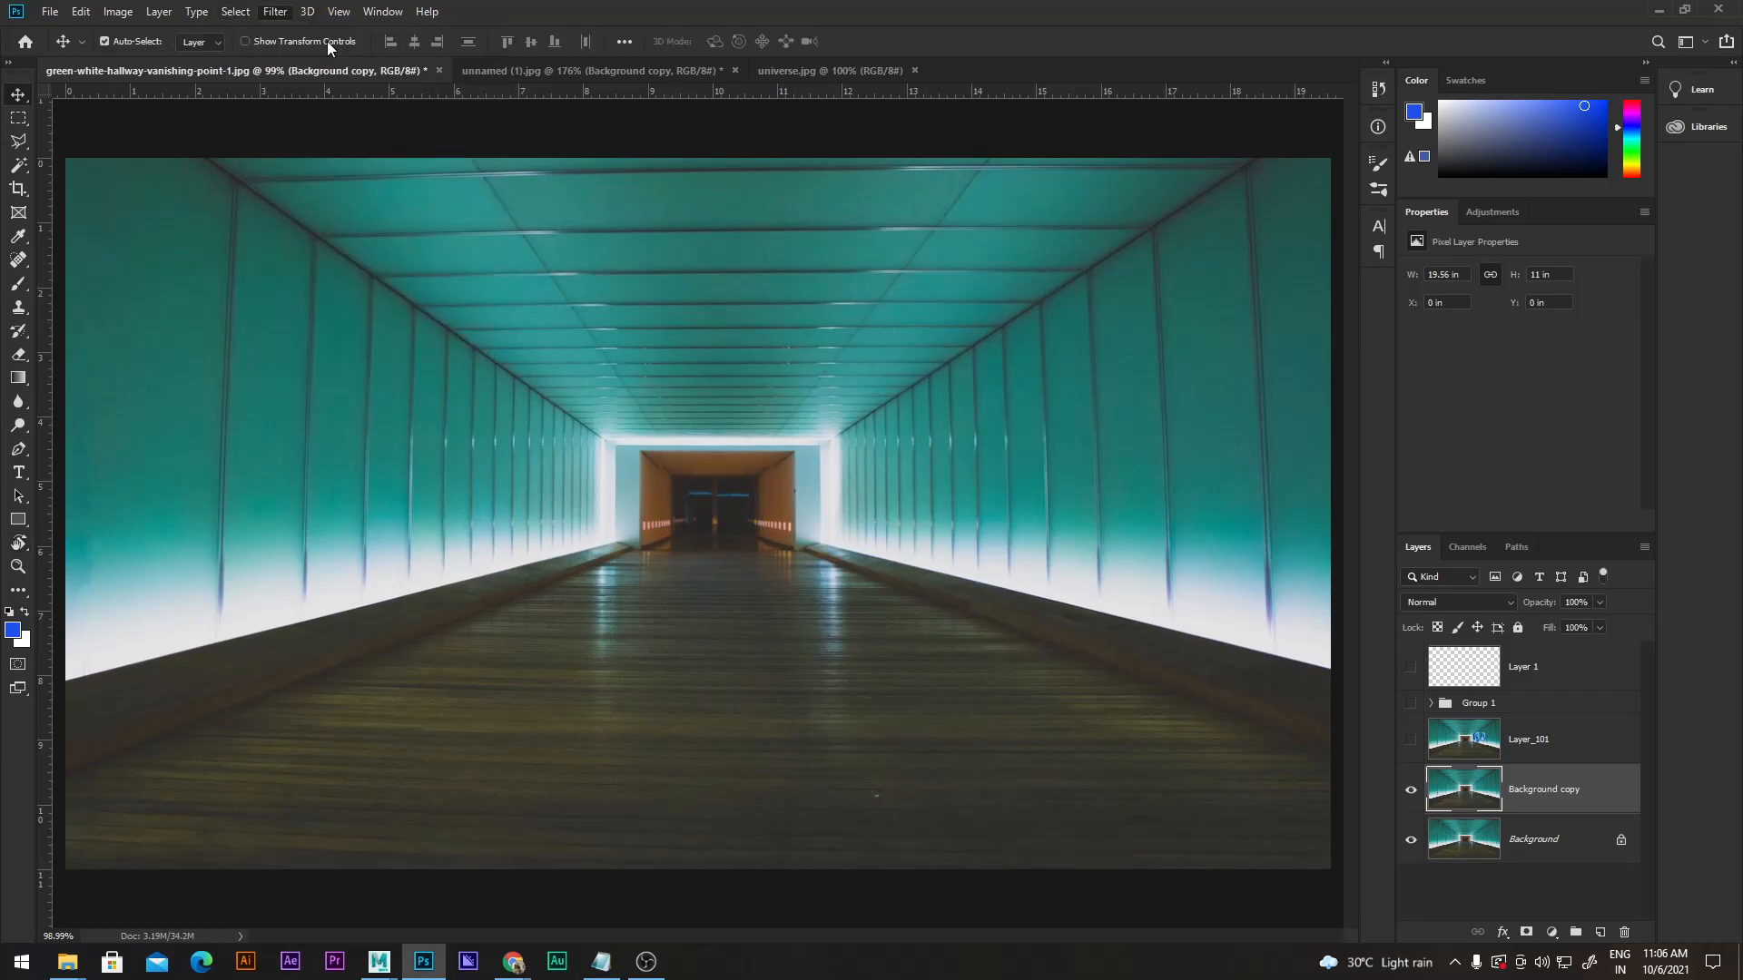
click(325, 138)
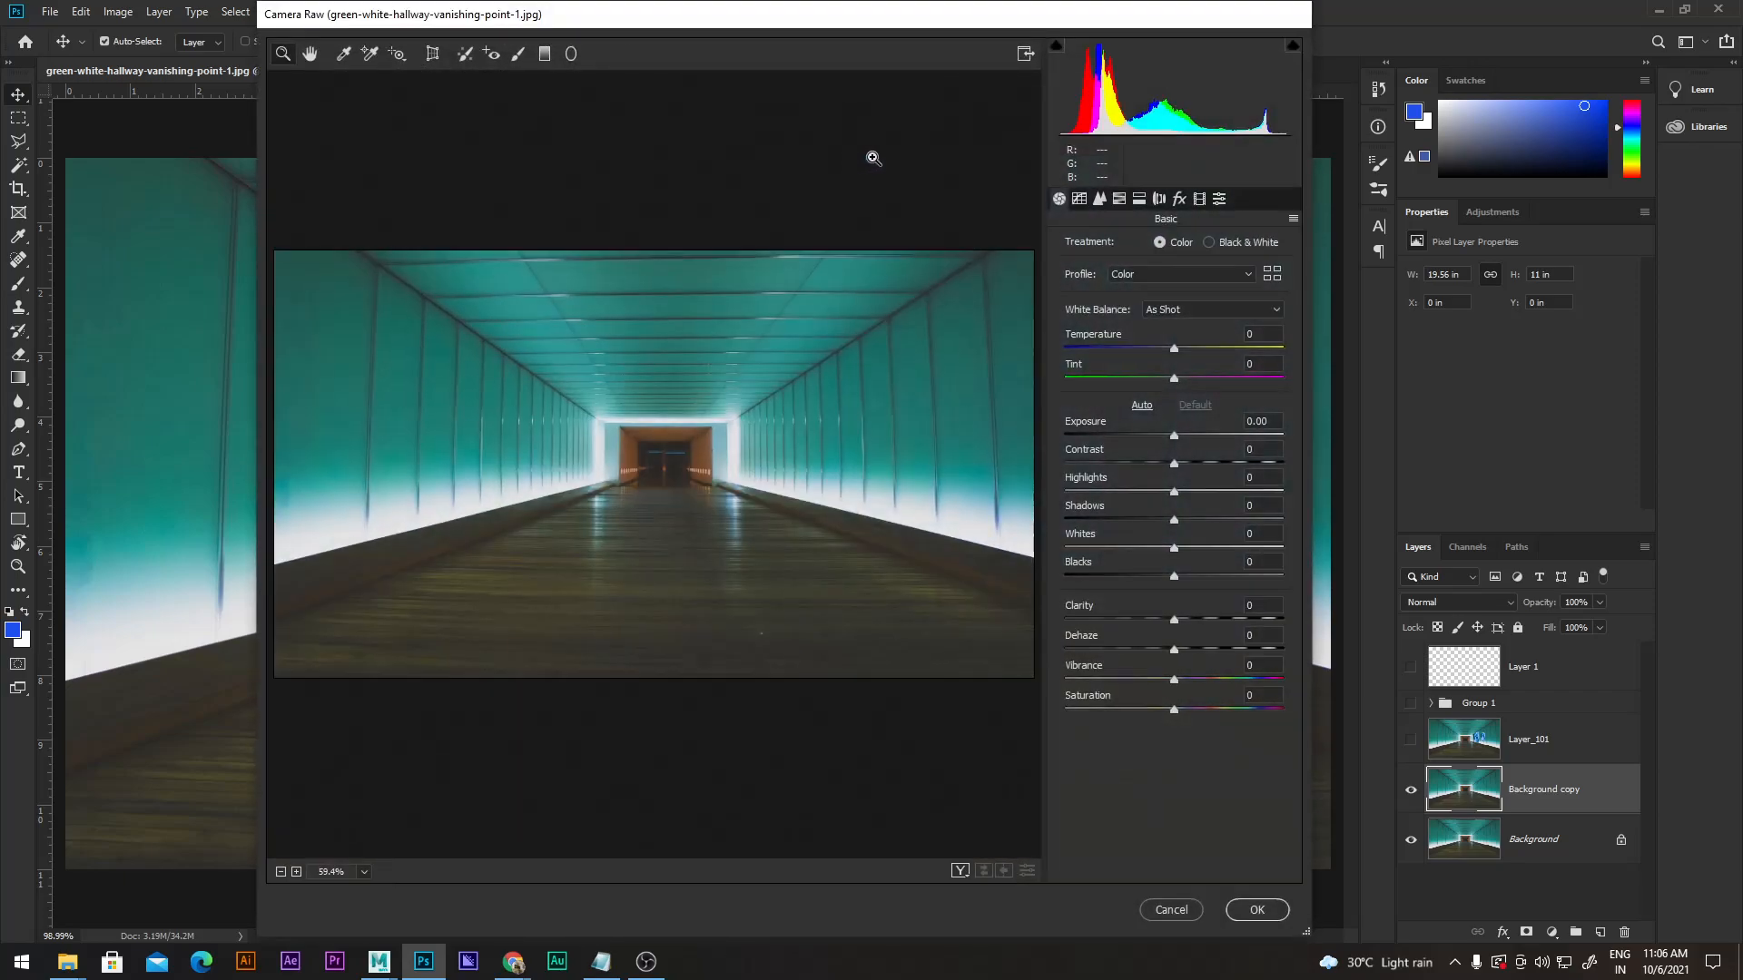
key(Escape)
Open the Lens Correction filter on the Background copy, try Edge Extension as the edge option, and set it back to Transparency.
click(275, 11)
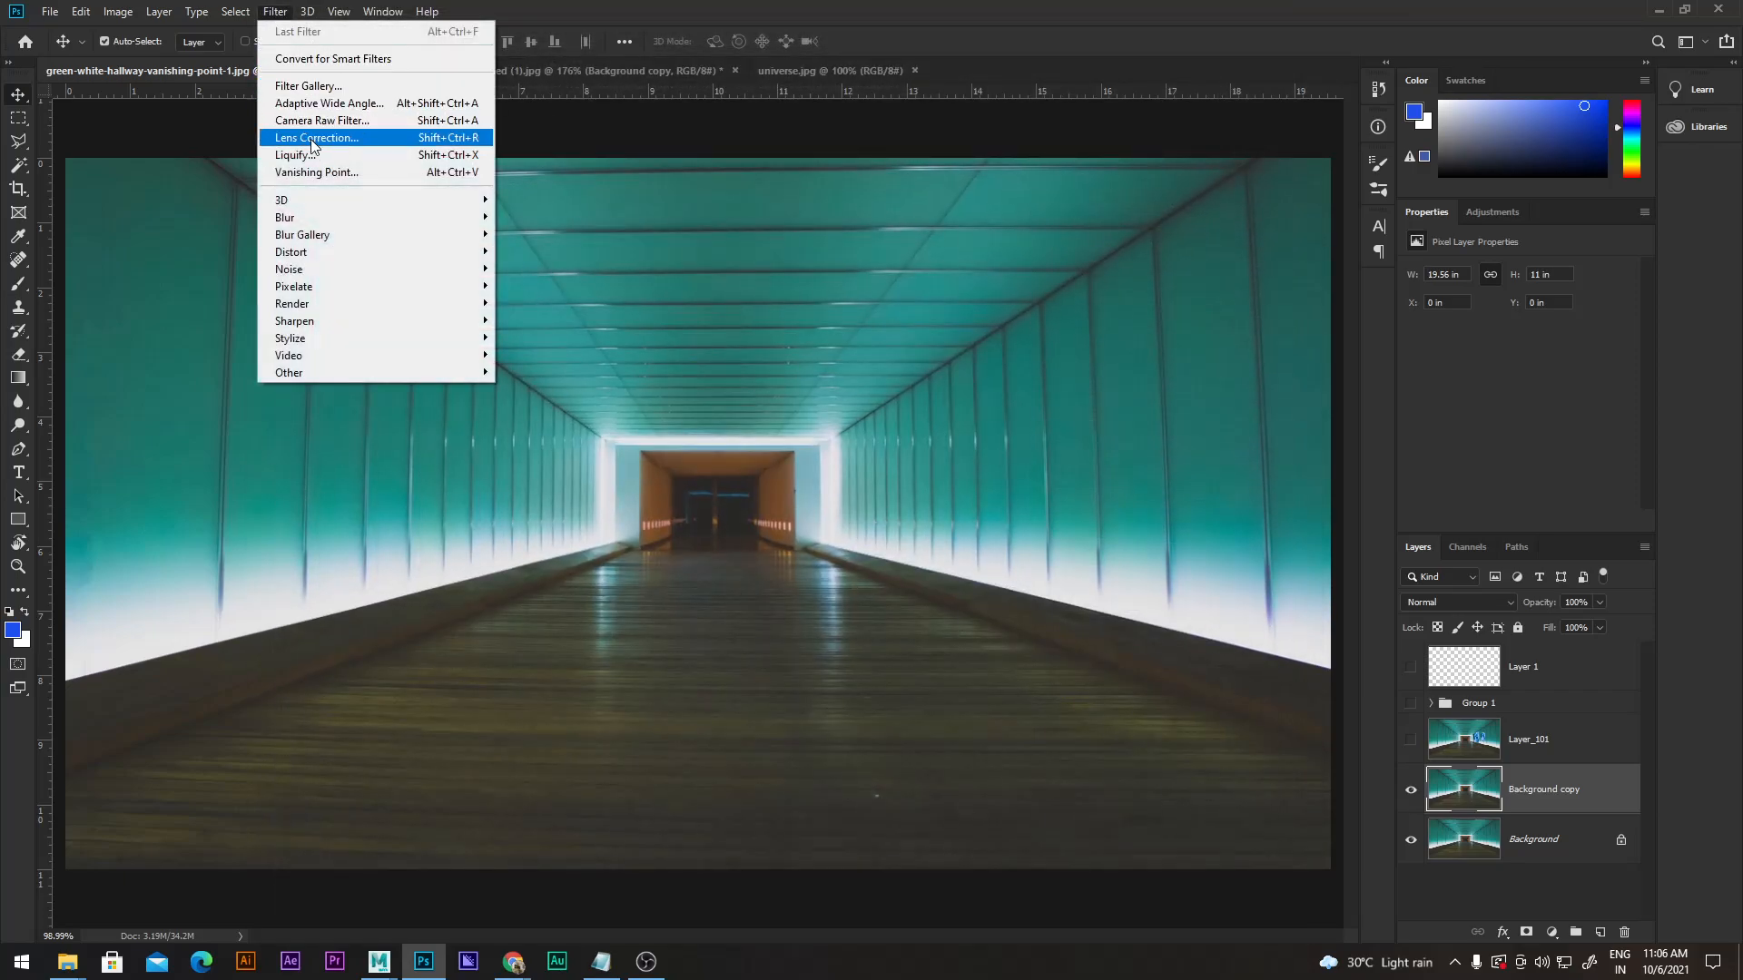
click(325, 138)
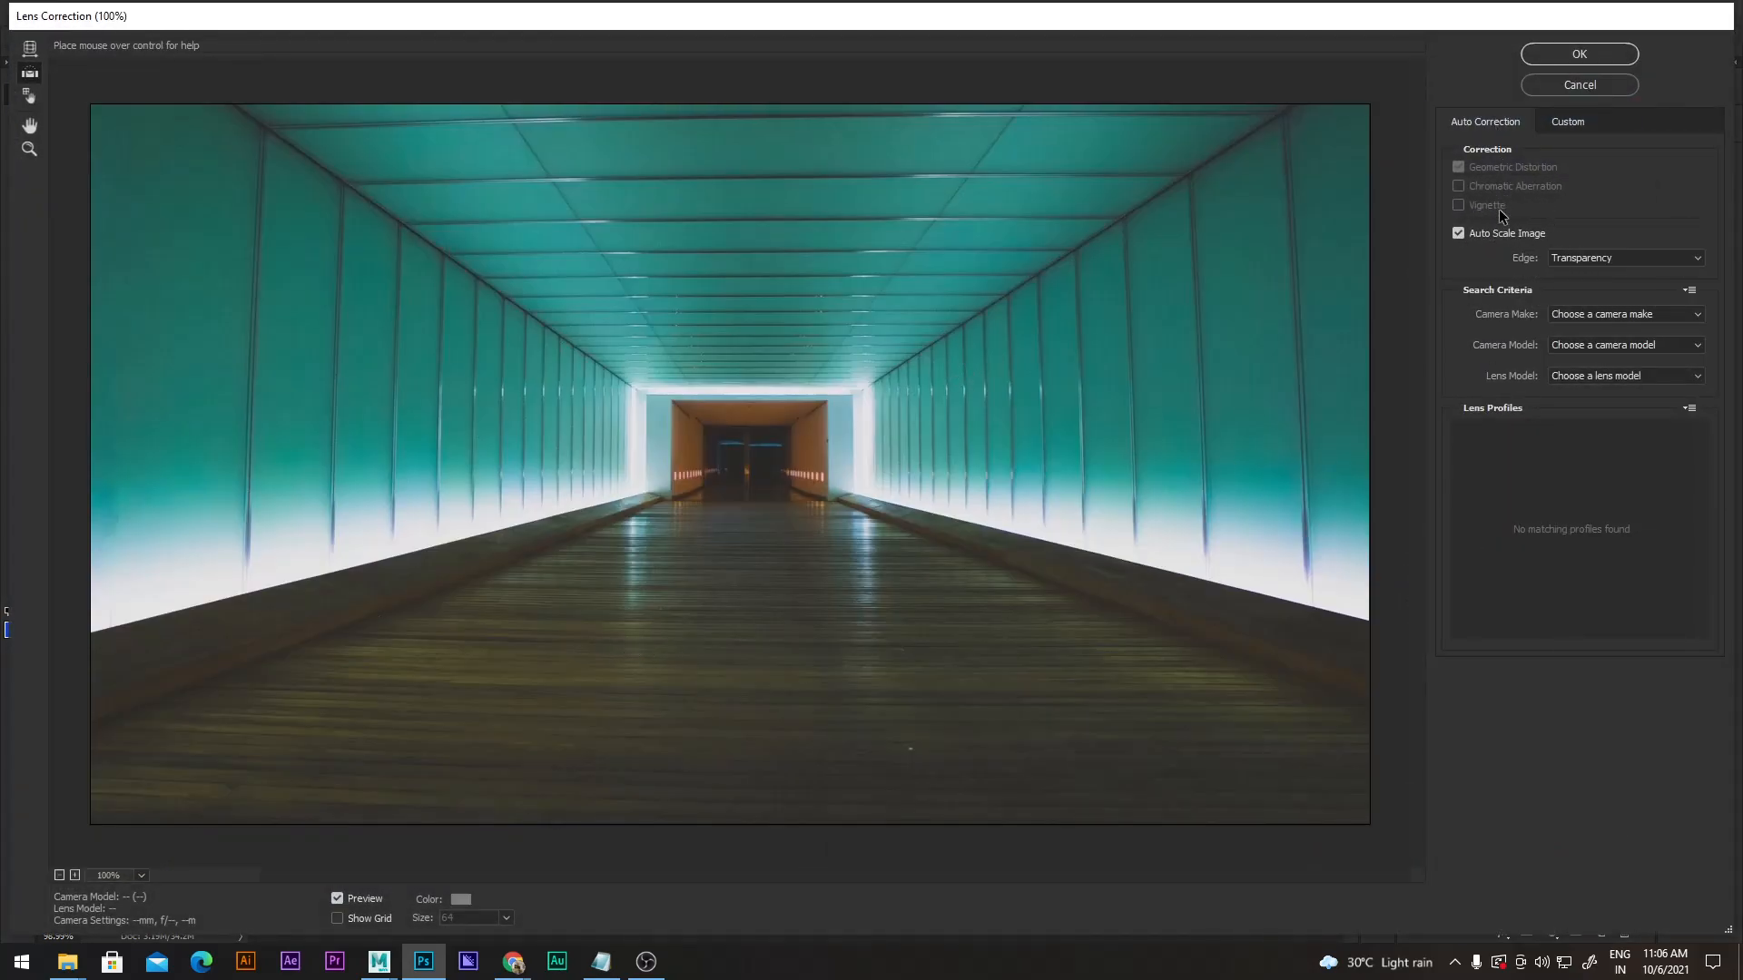
click(1626, 262)
click(1618, 276)
click(1617, 261)
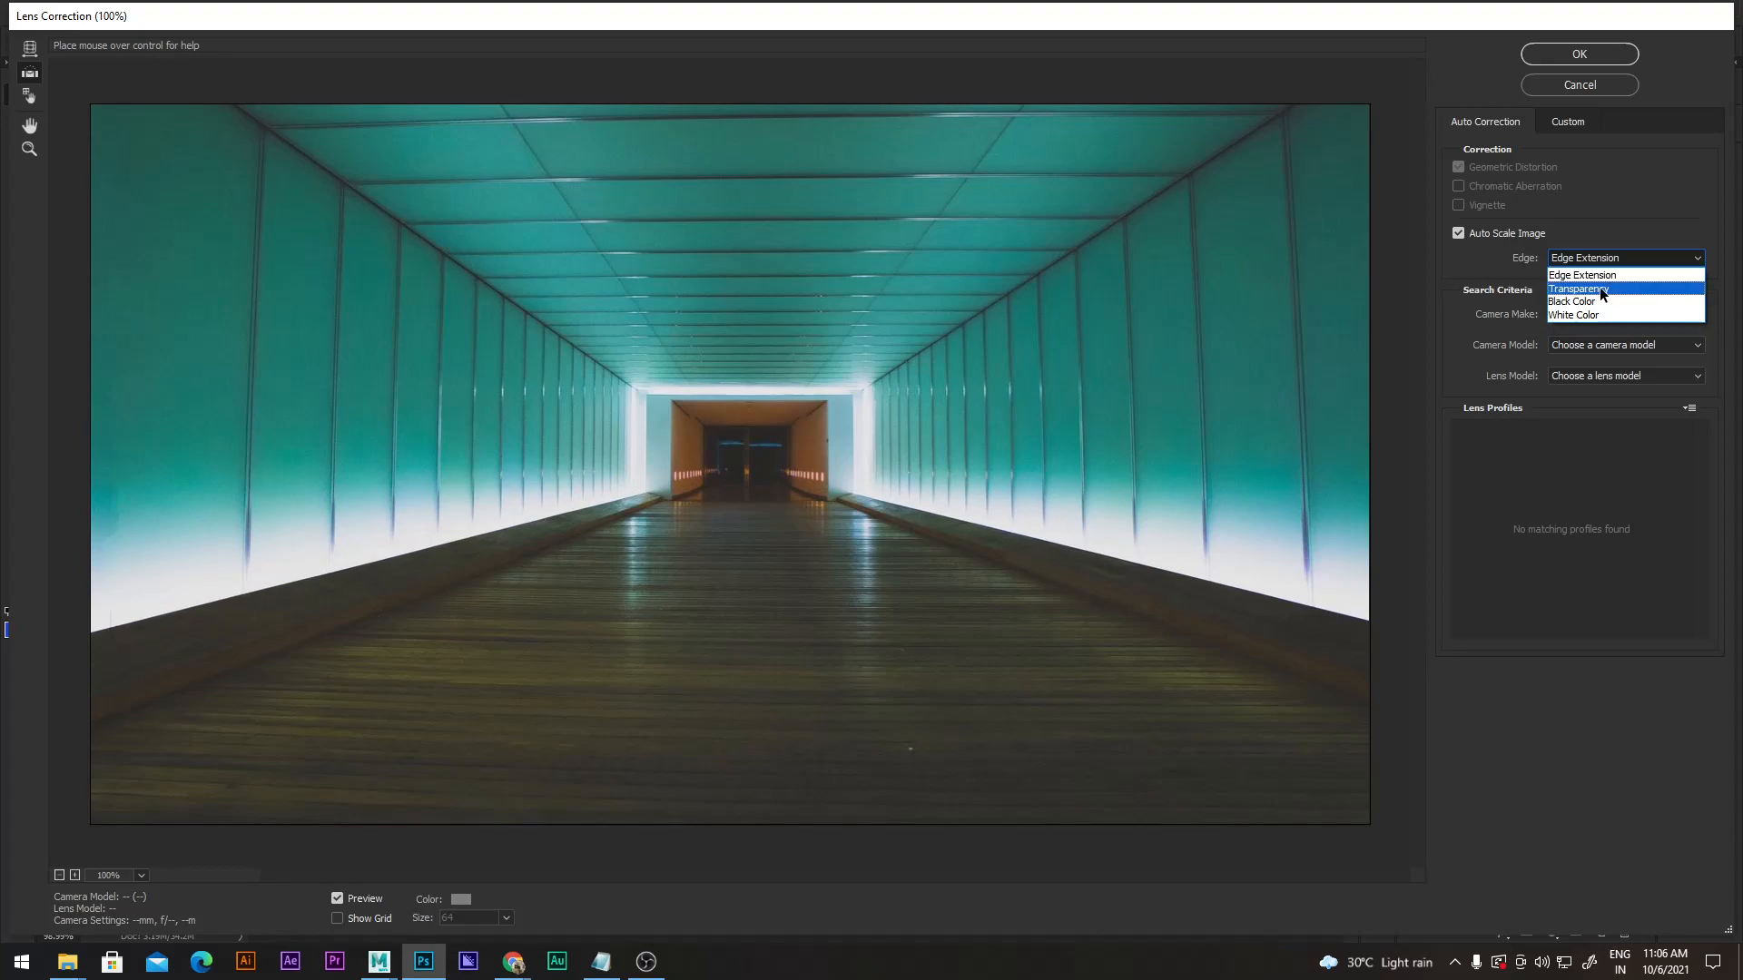
click(1600, 287)
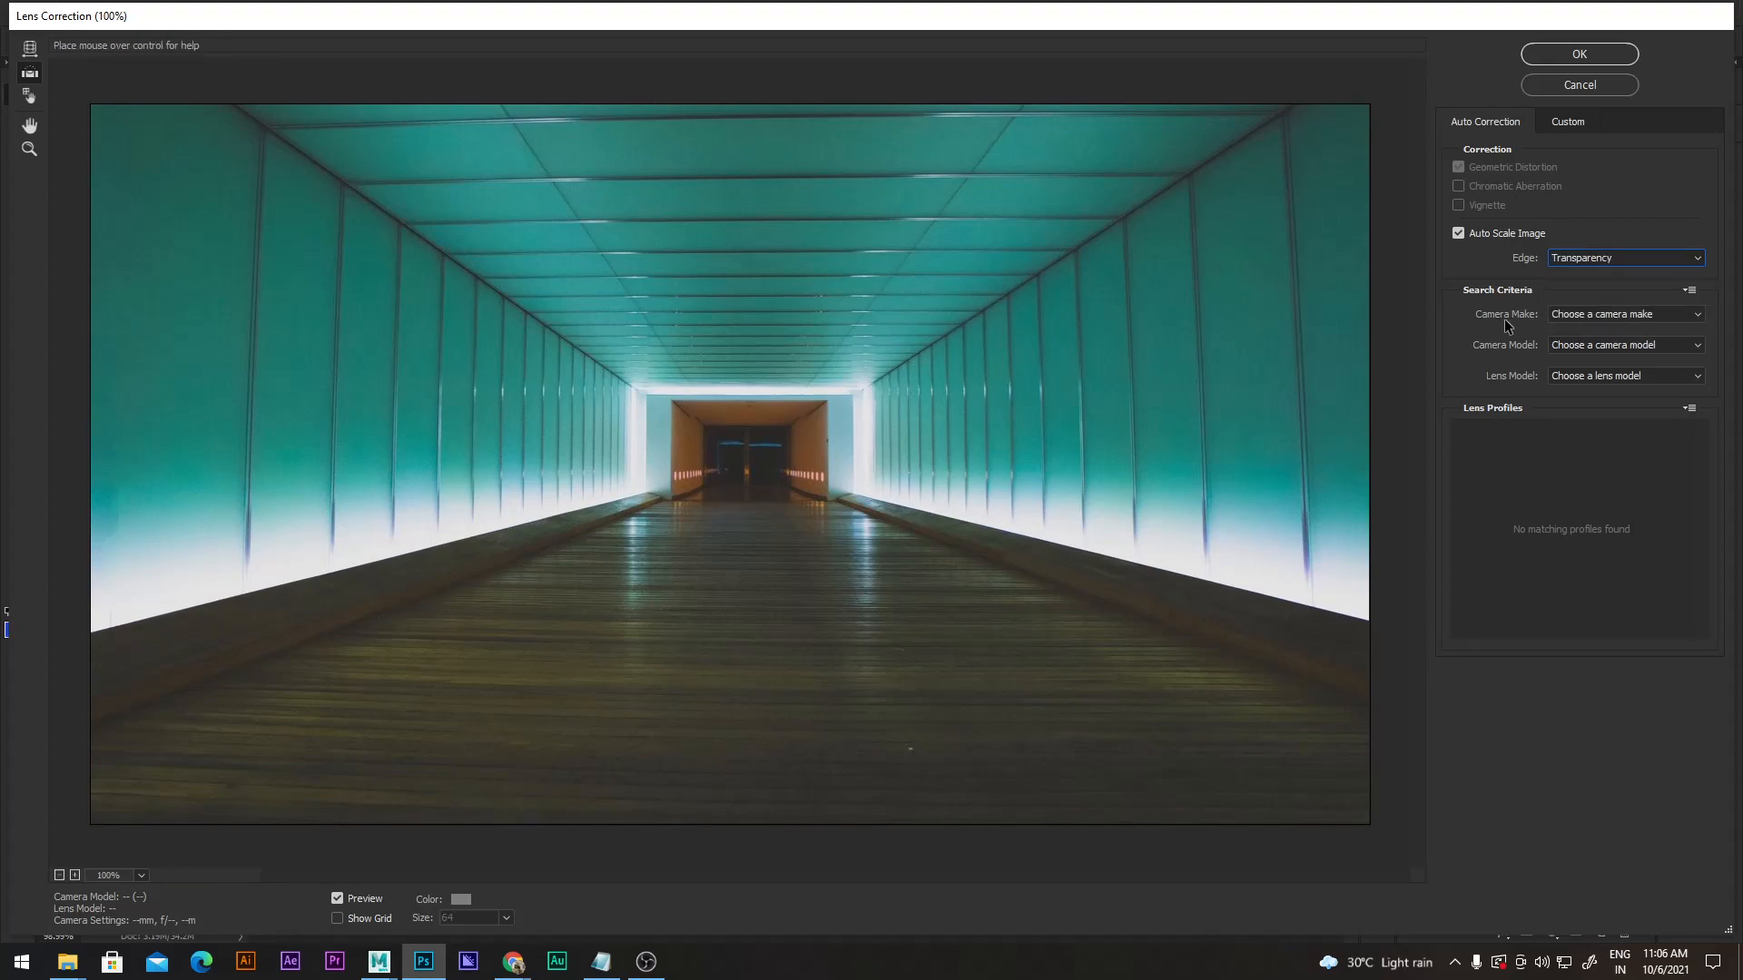
Set the lens profile search criteria to camera make Canon and camera model Canon 5D Mark IV.
click(1593, 314)
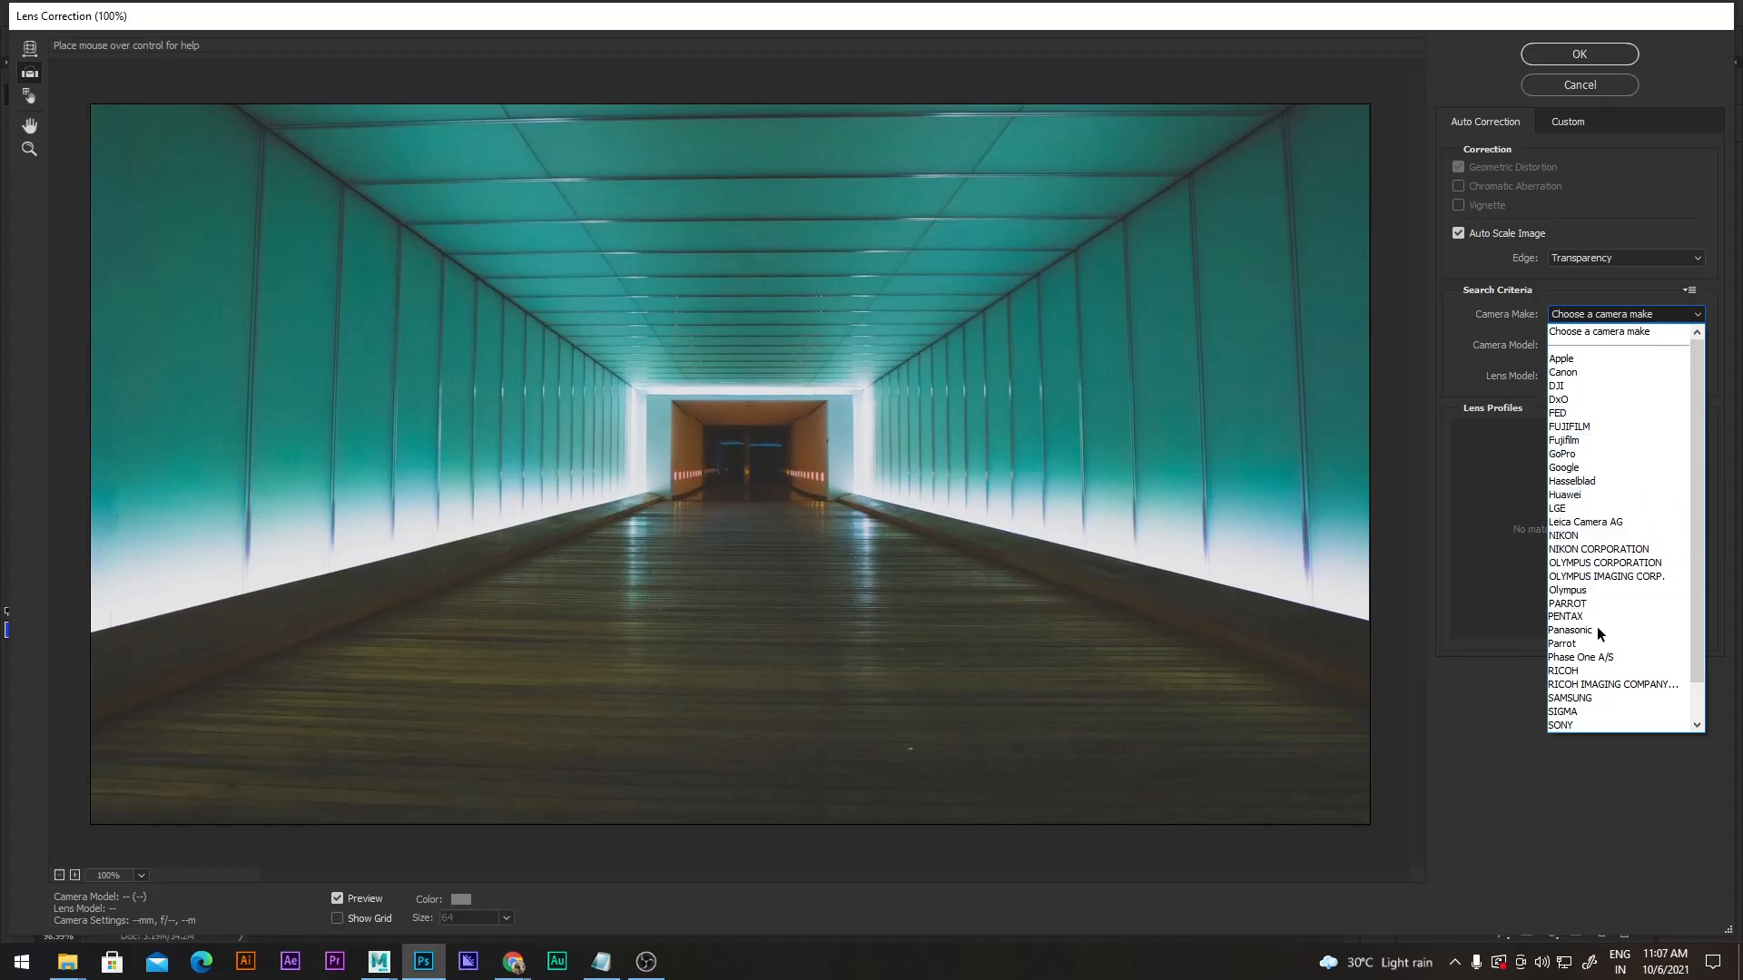
scroll(1580, 703, down, 1)
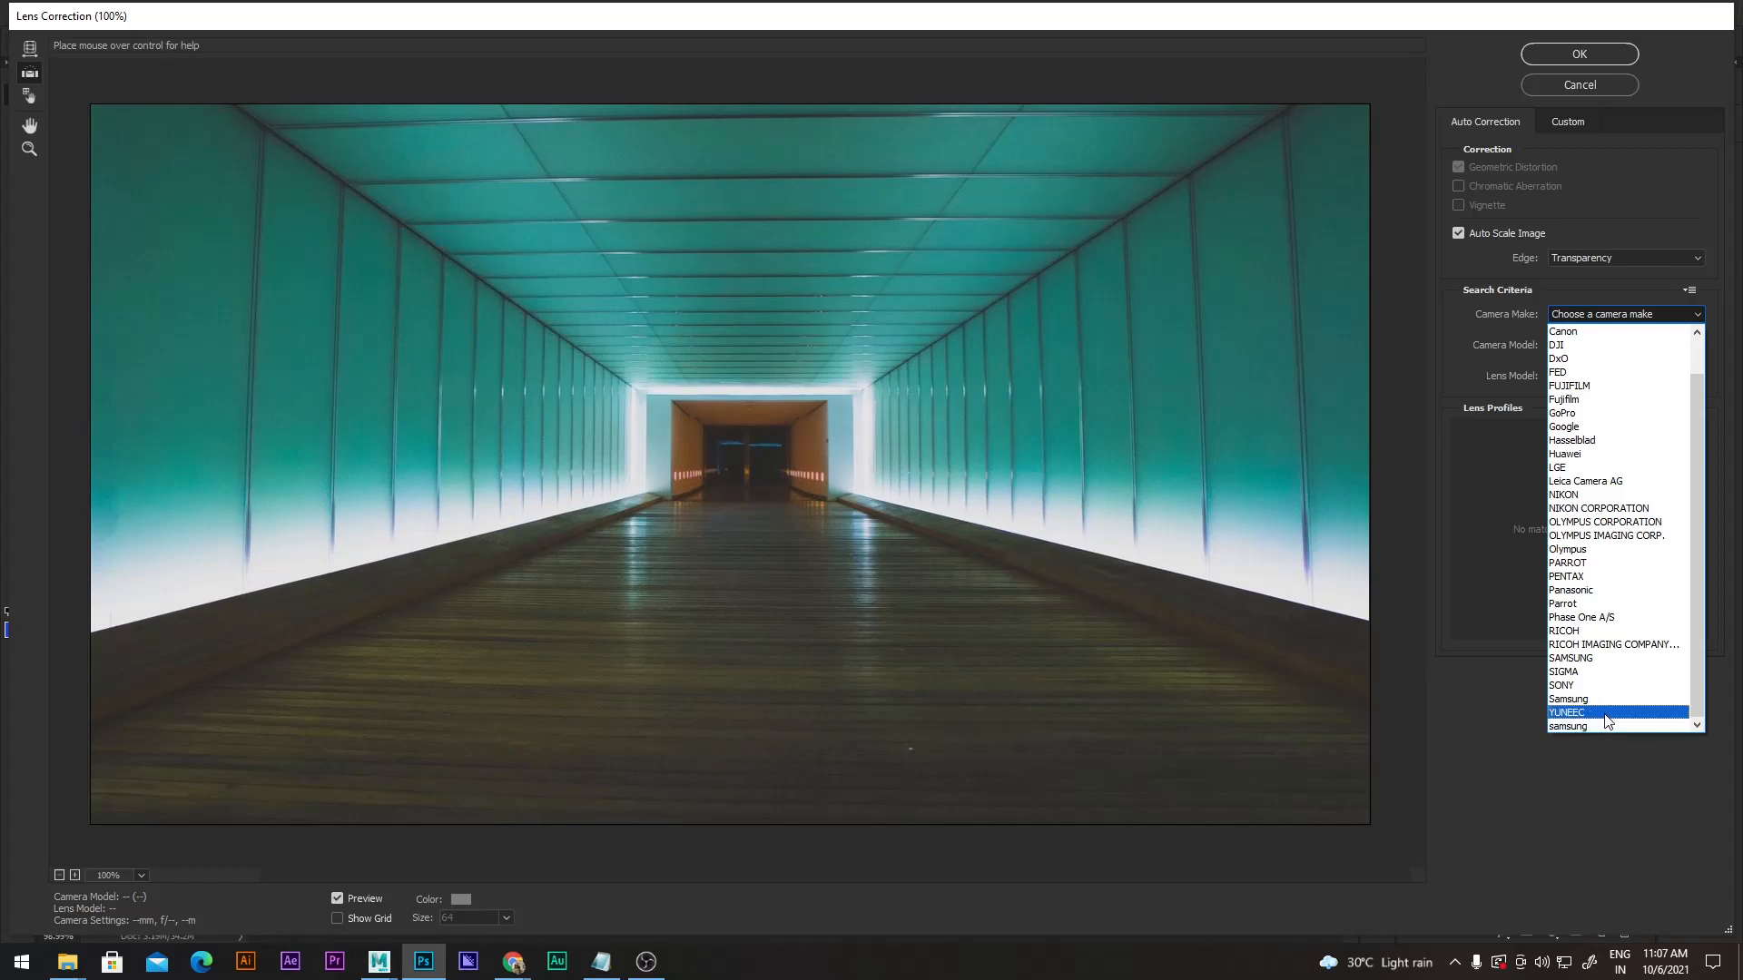
scroll(1584, 459, up, 1)
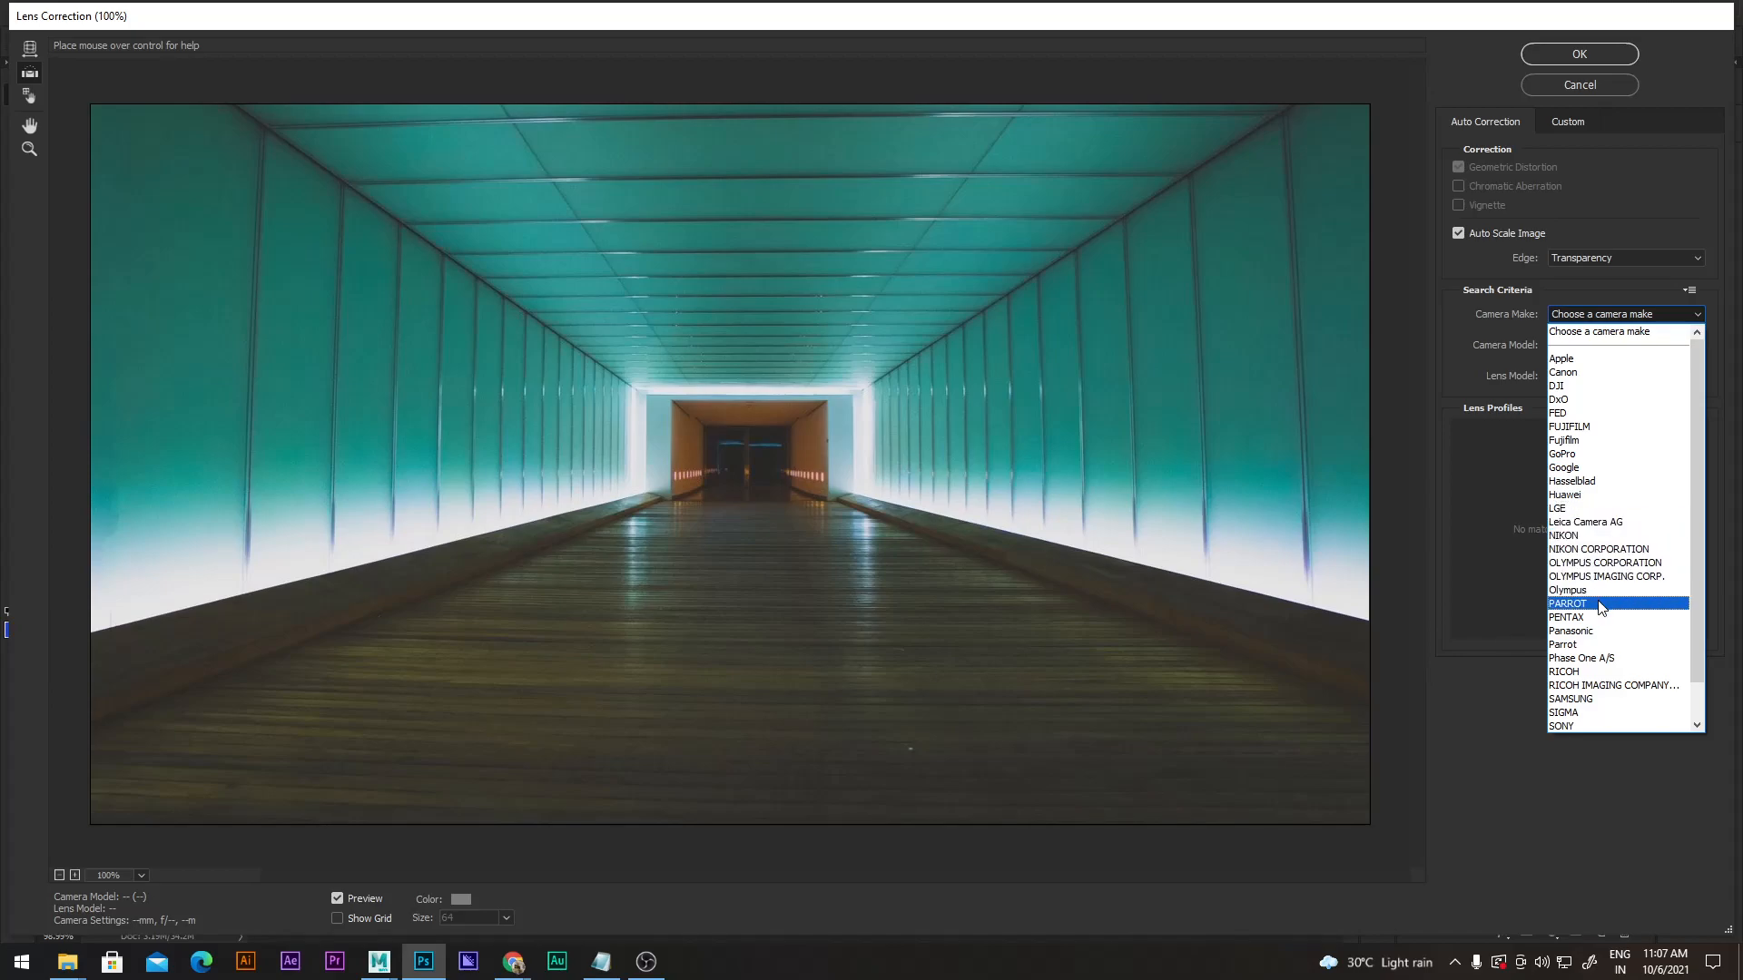
scroll(1600, 667, down, 1)
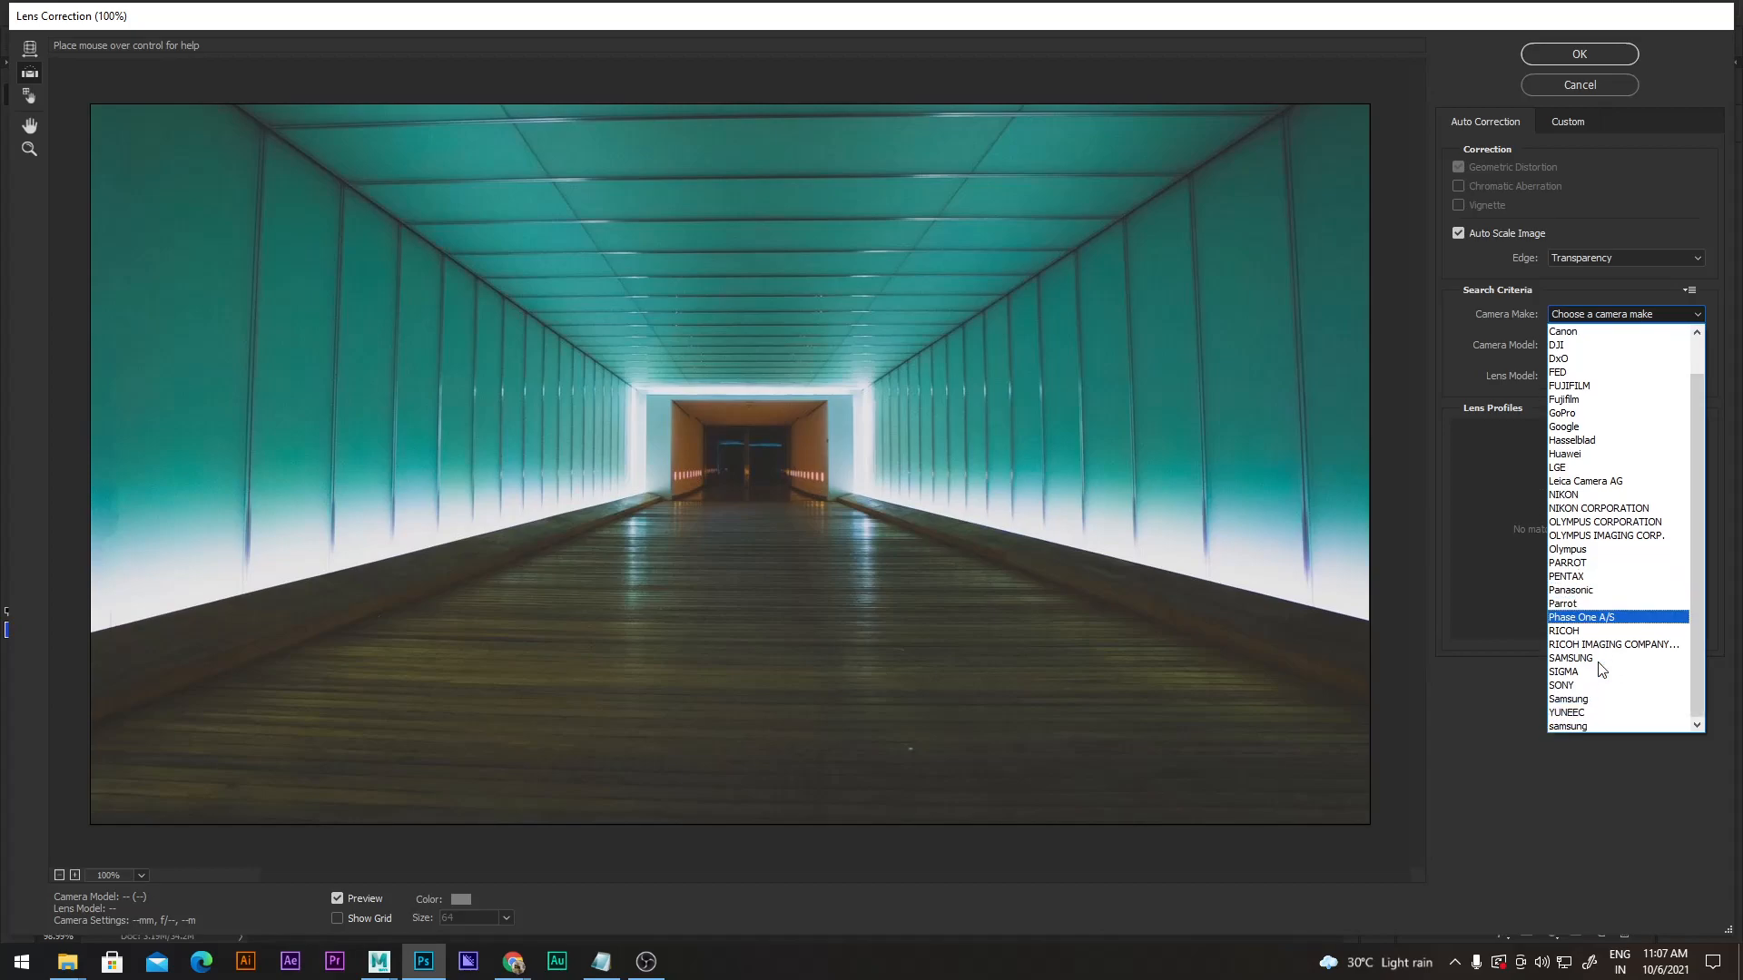
scroll(1600, 632, up, 1)
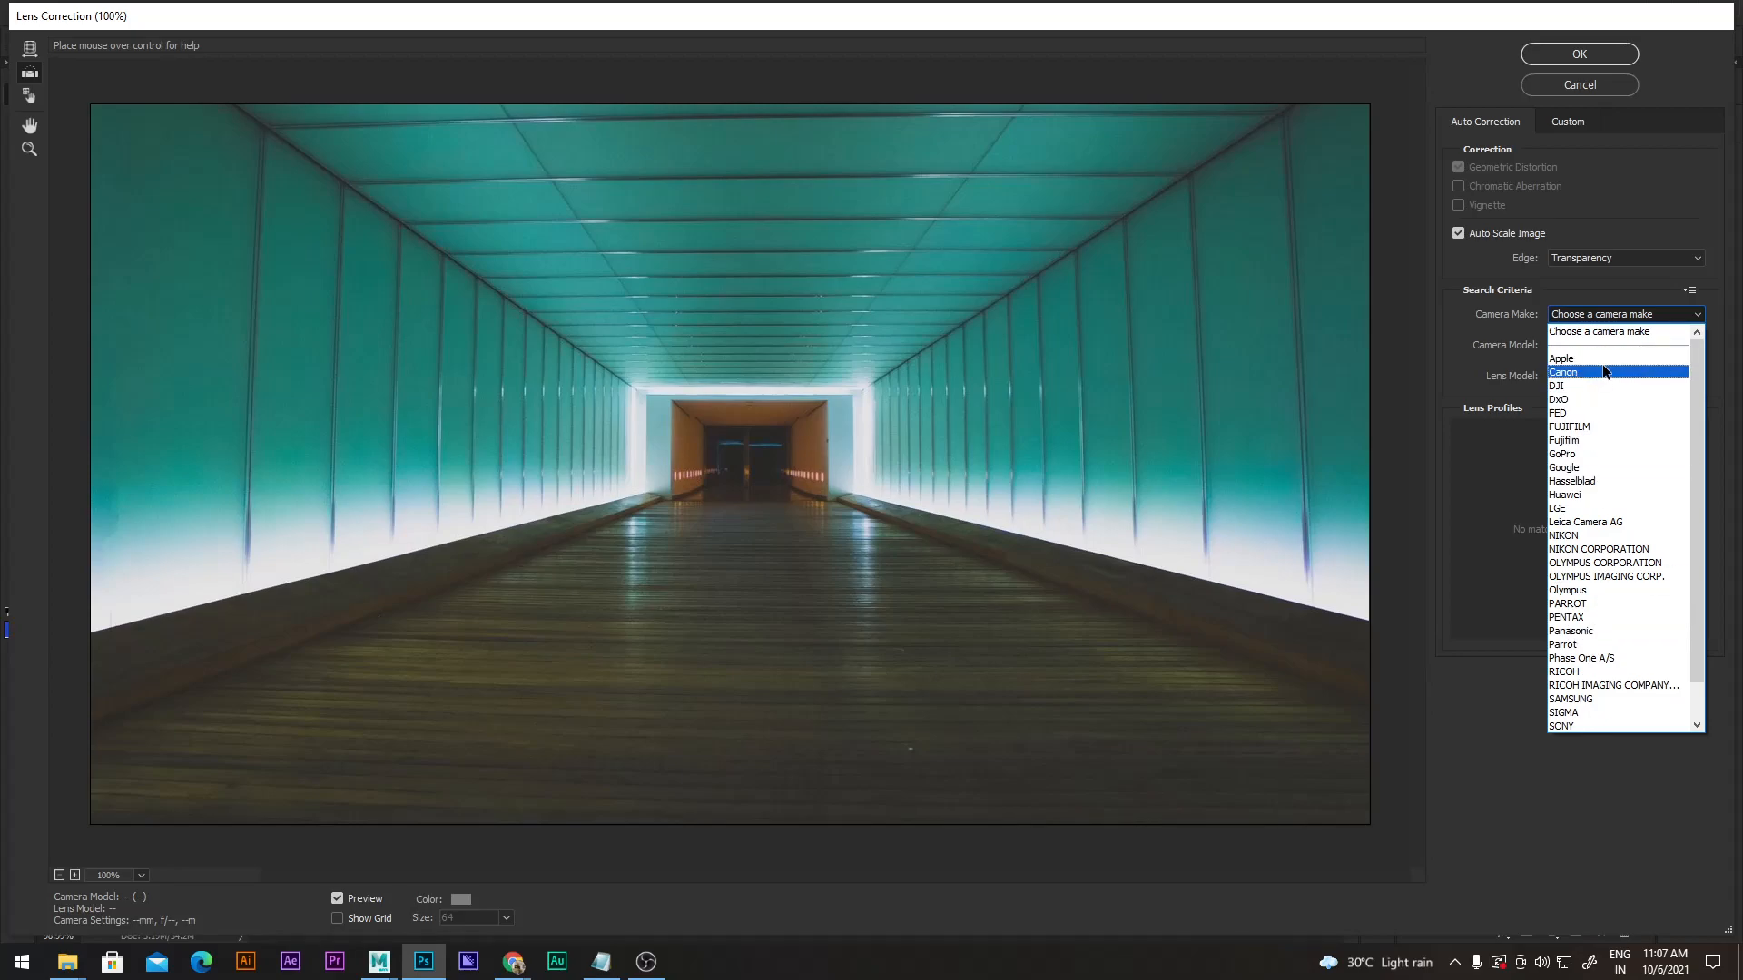
click(1571, 371)
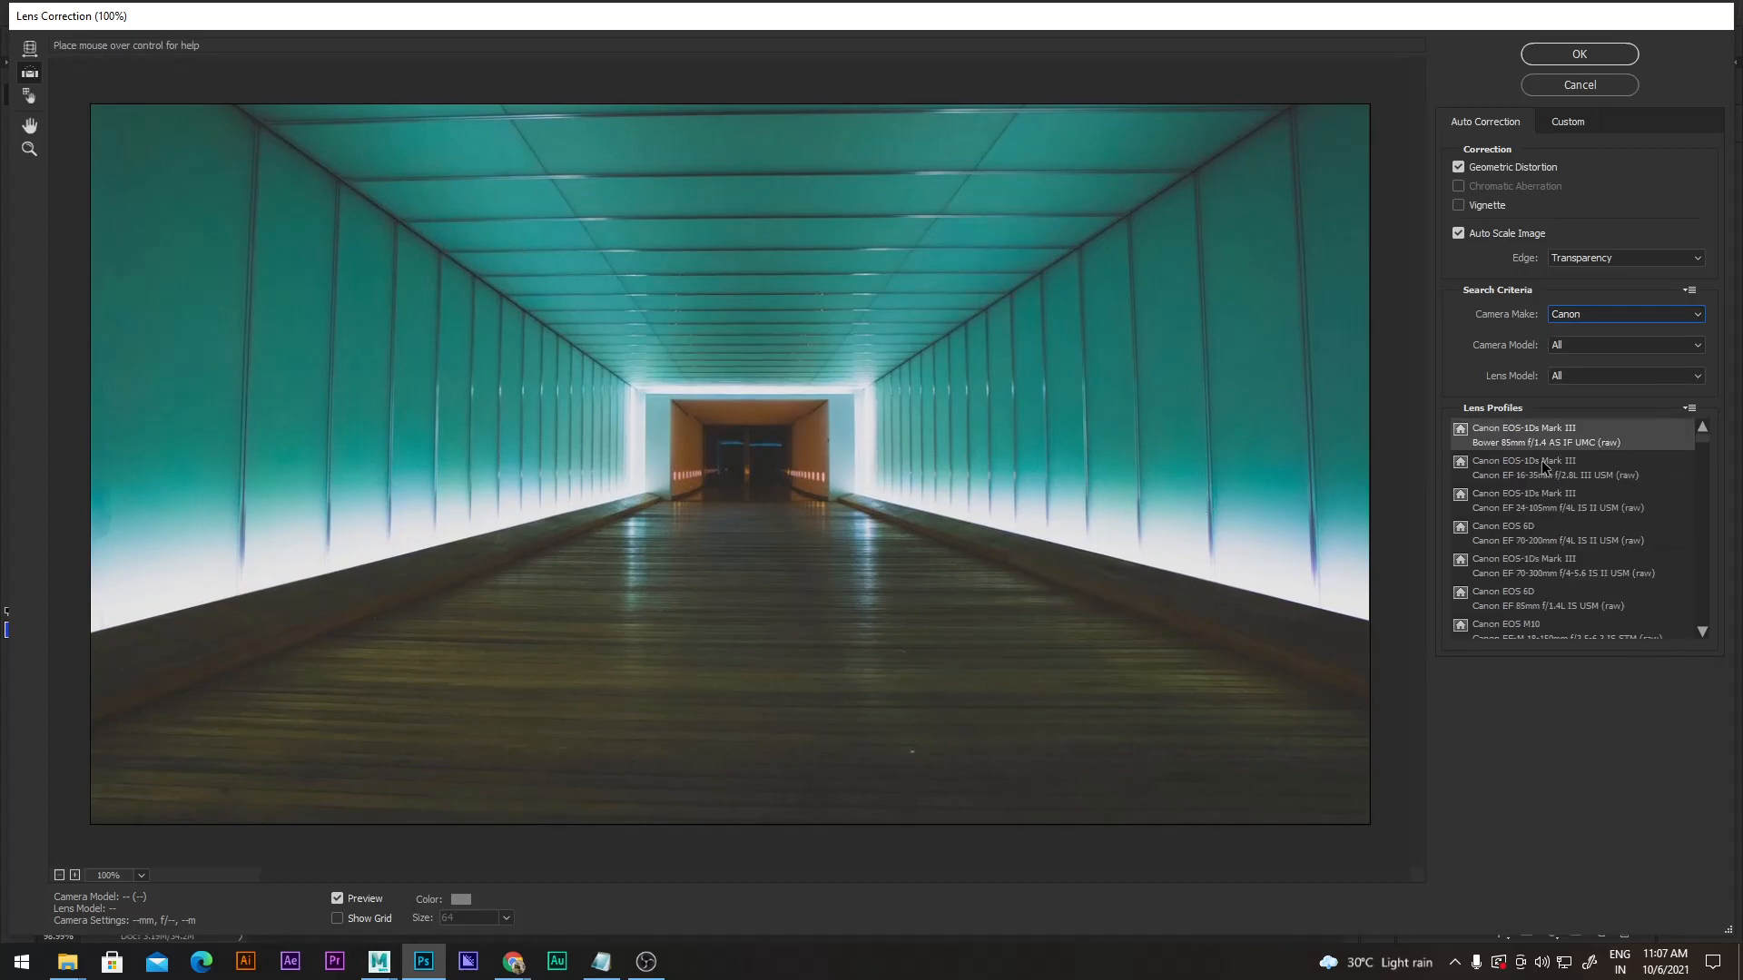
click(1592, 345)
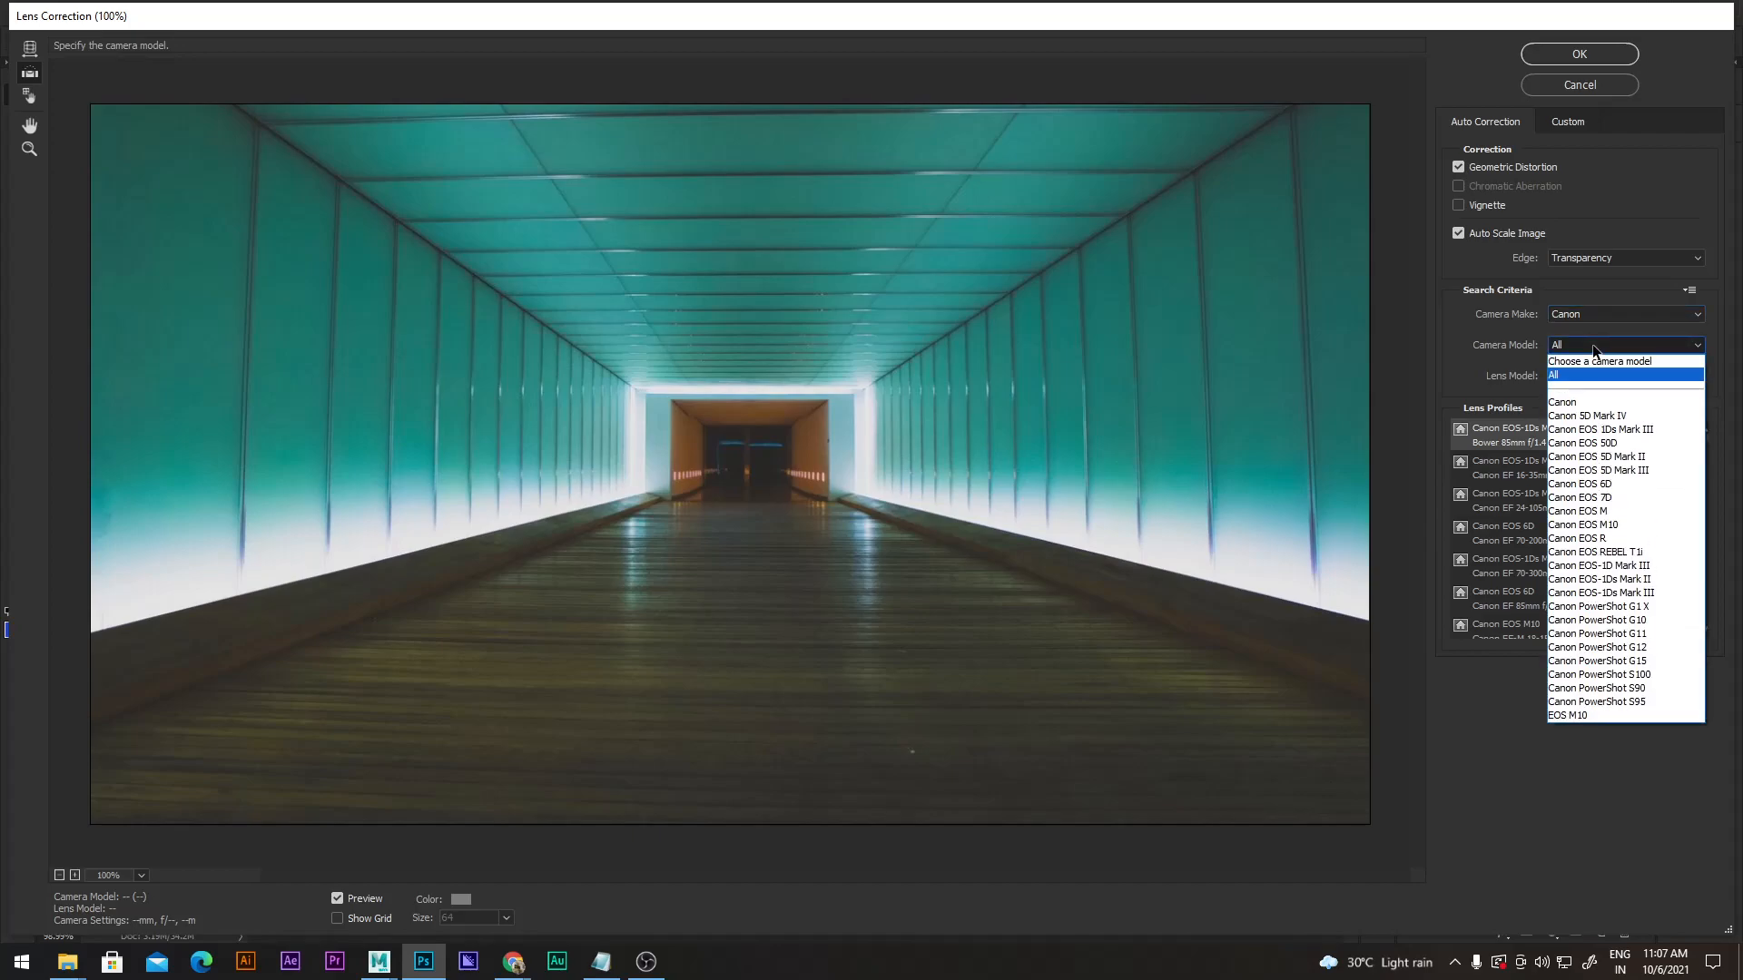
click(1614, 418)
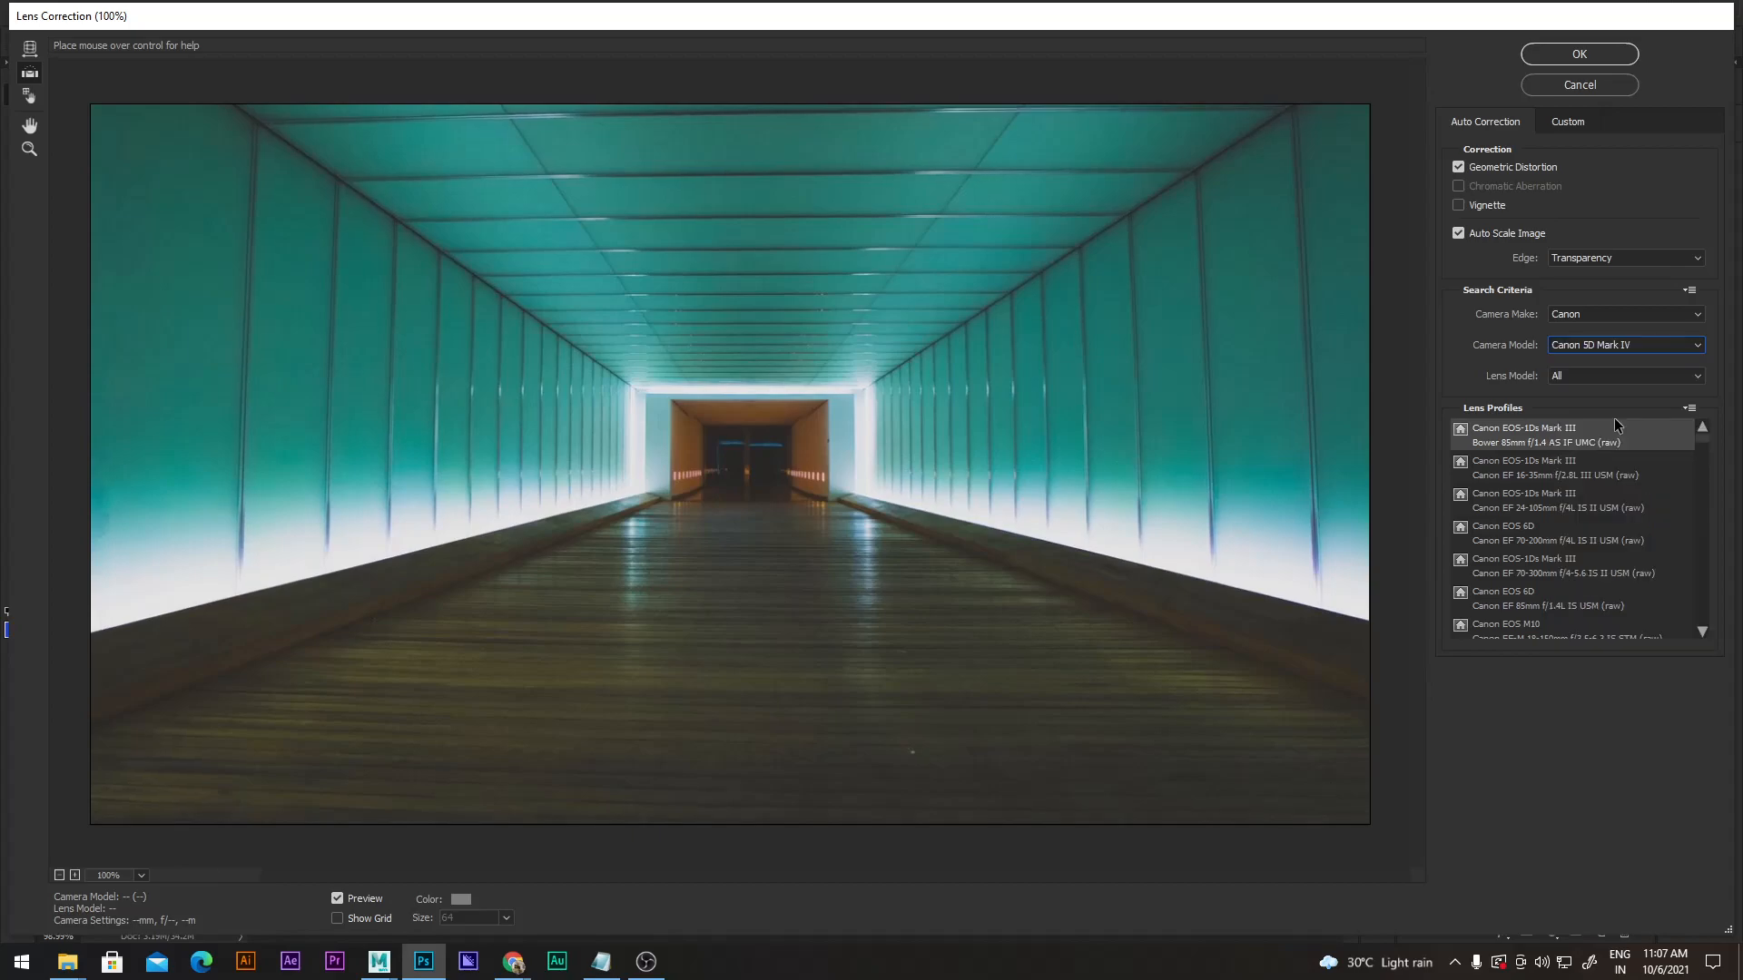
Look through the available lens models and set the lens model to 35mm.
click(1570, 377)
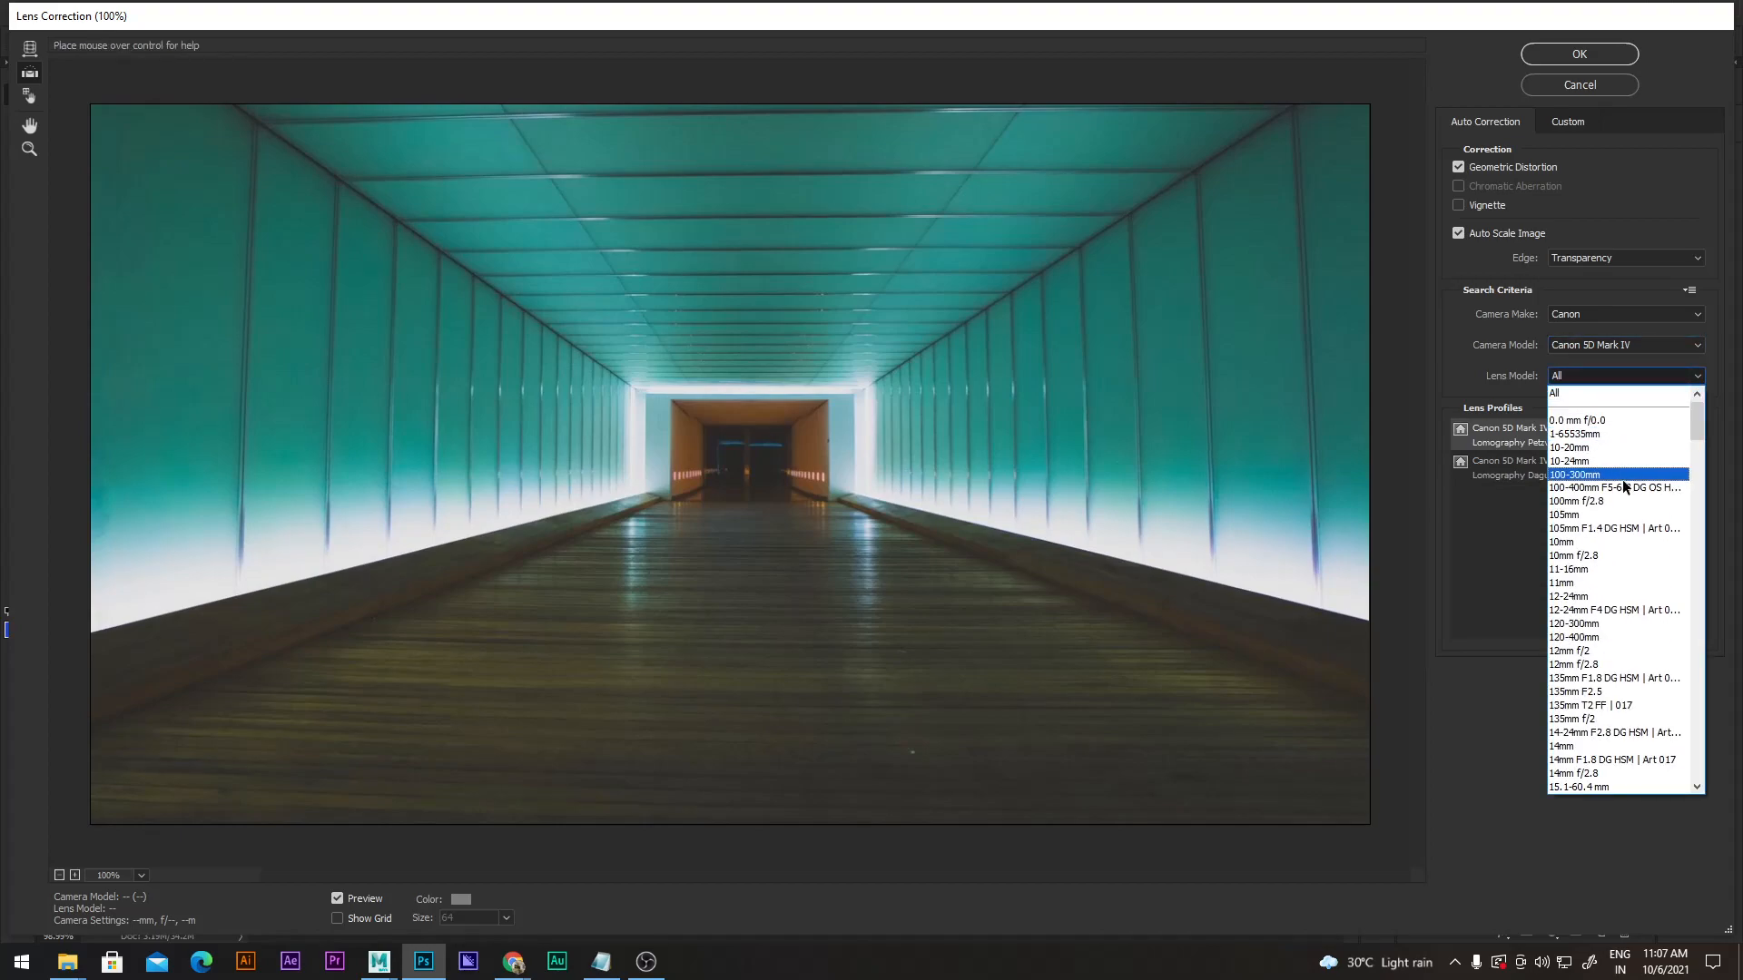
scroll(1603, 762, down, 7)
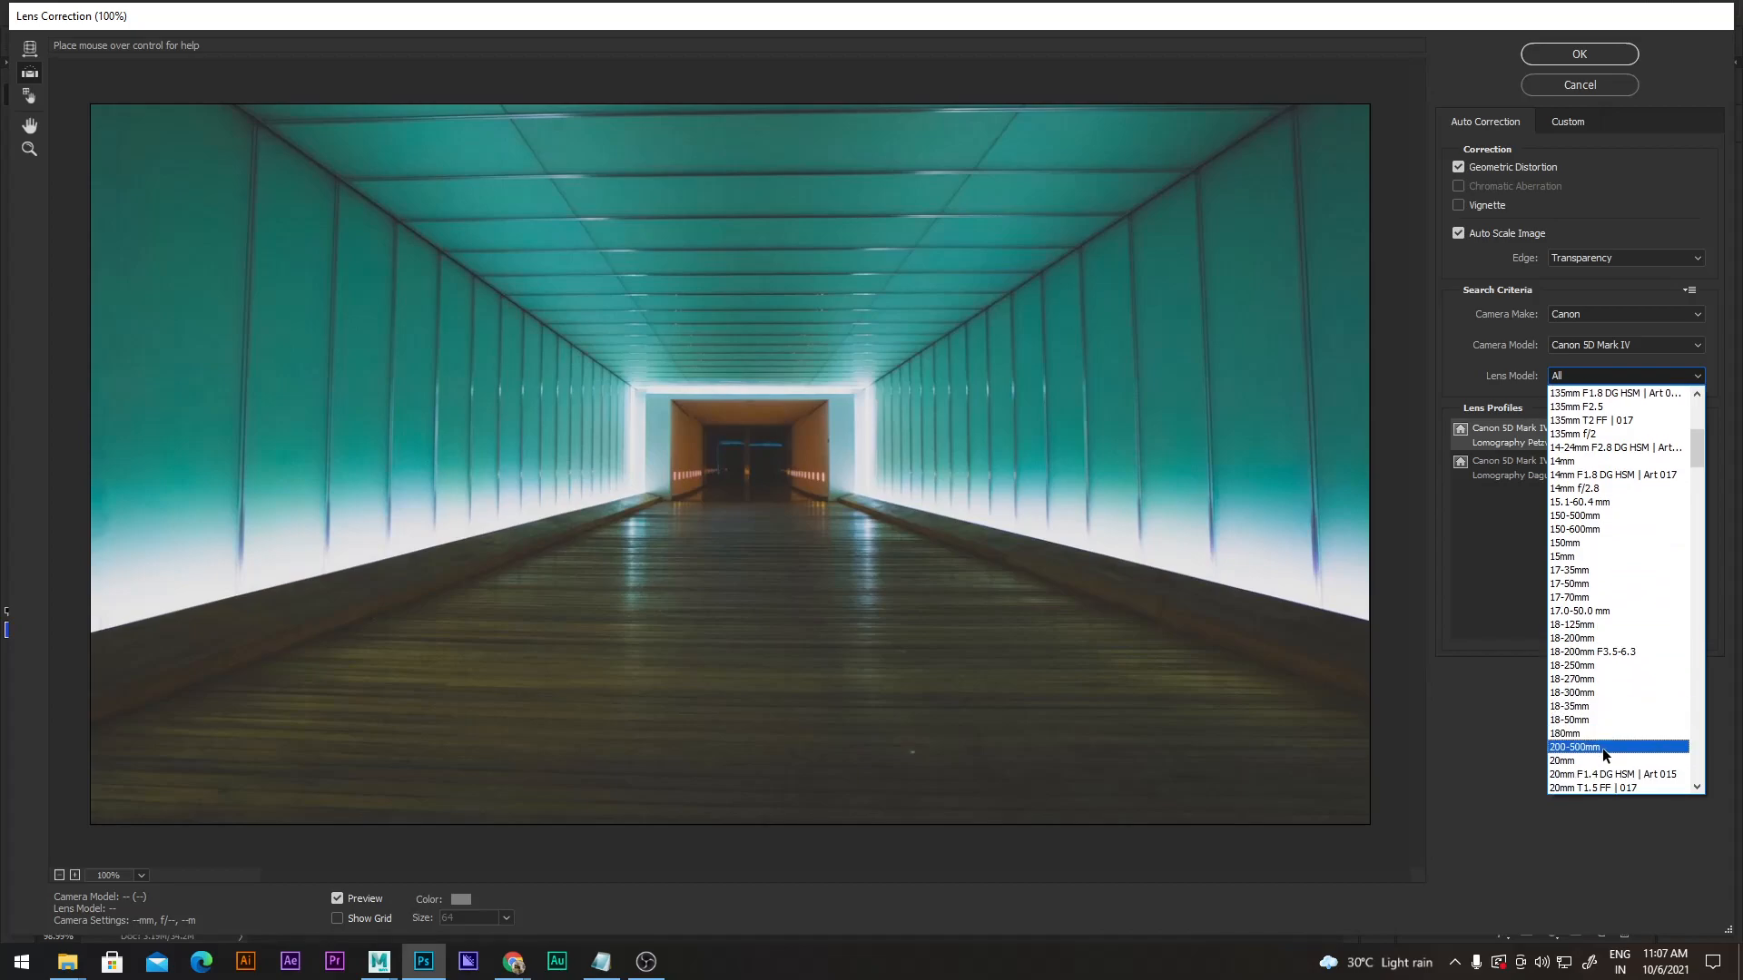
scroll(1614, 732, down, 6)
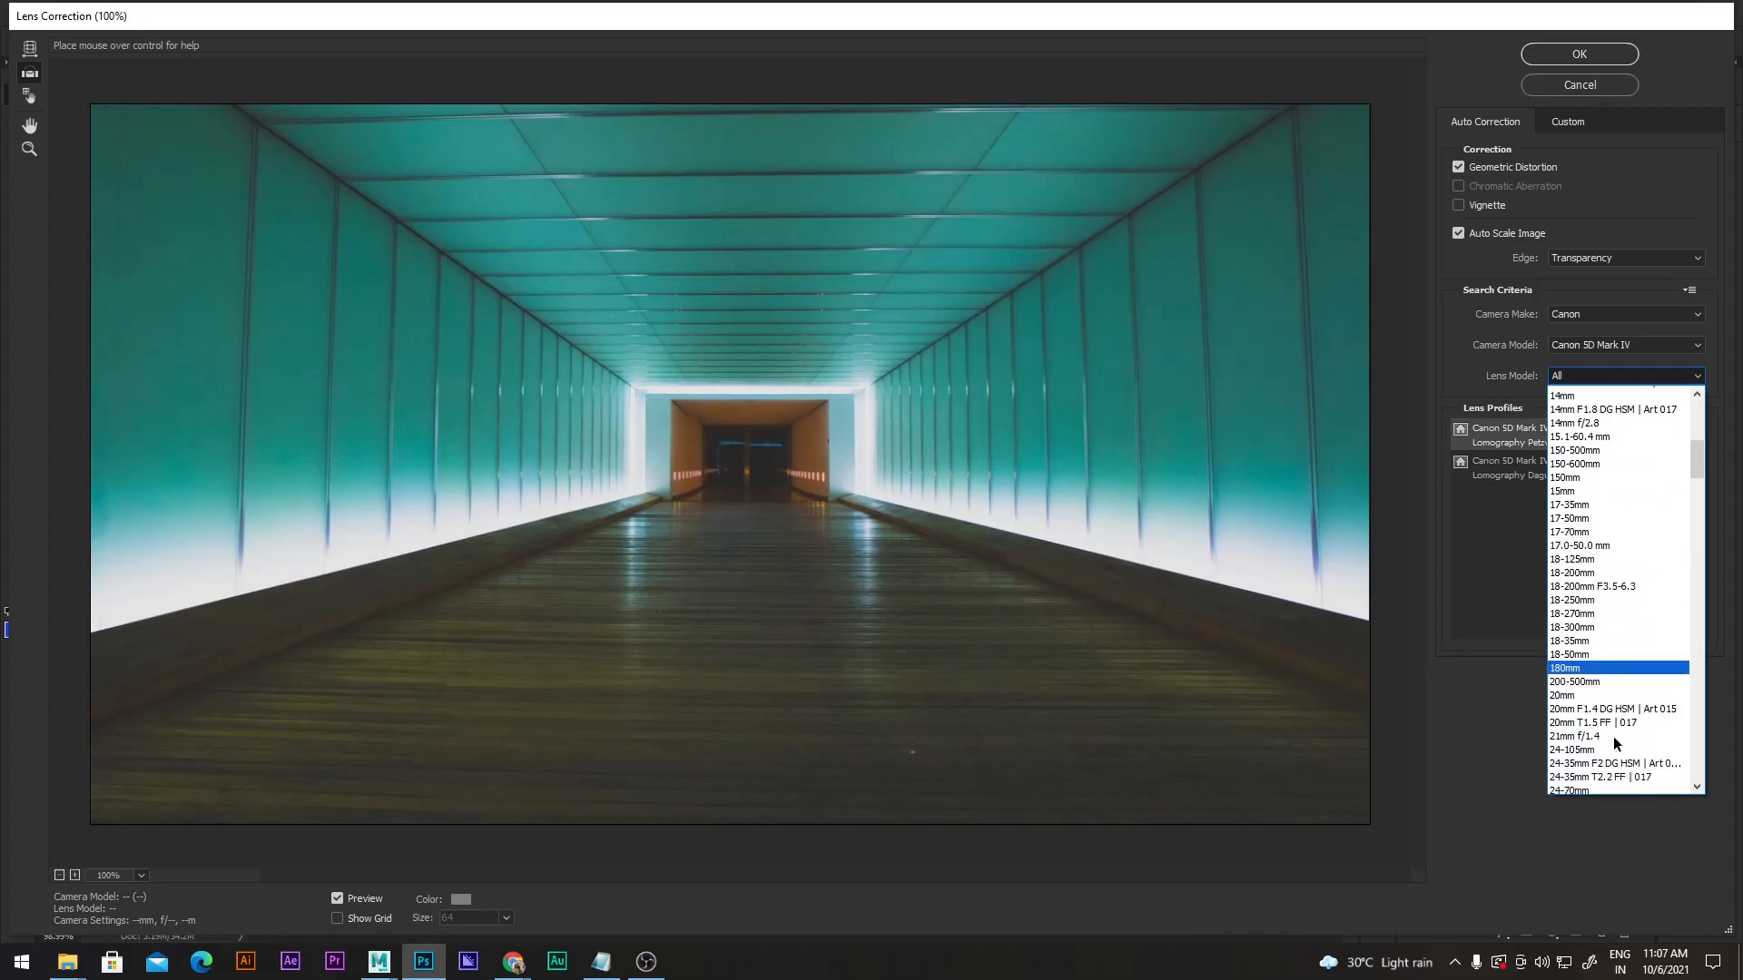
scroll(1605, 765, down, 3)
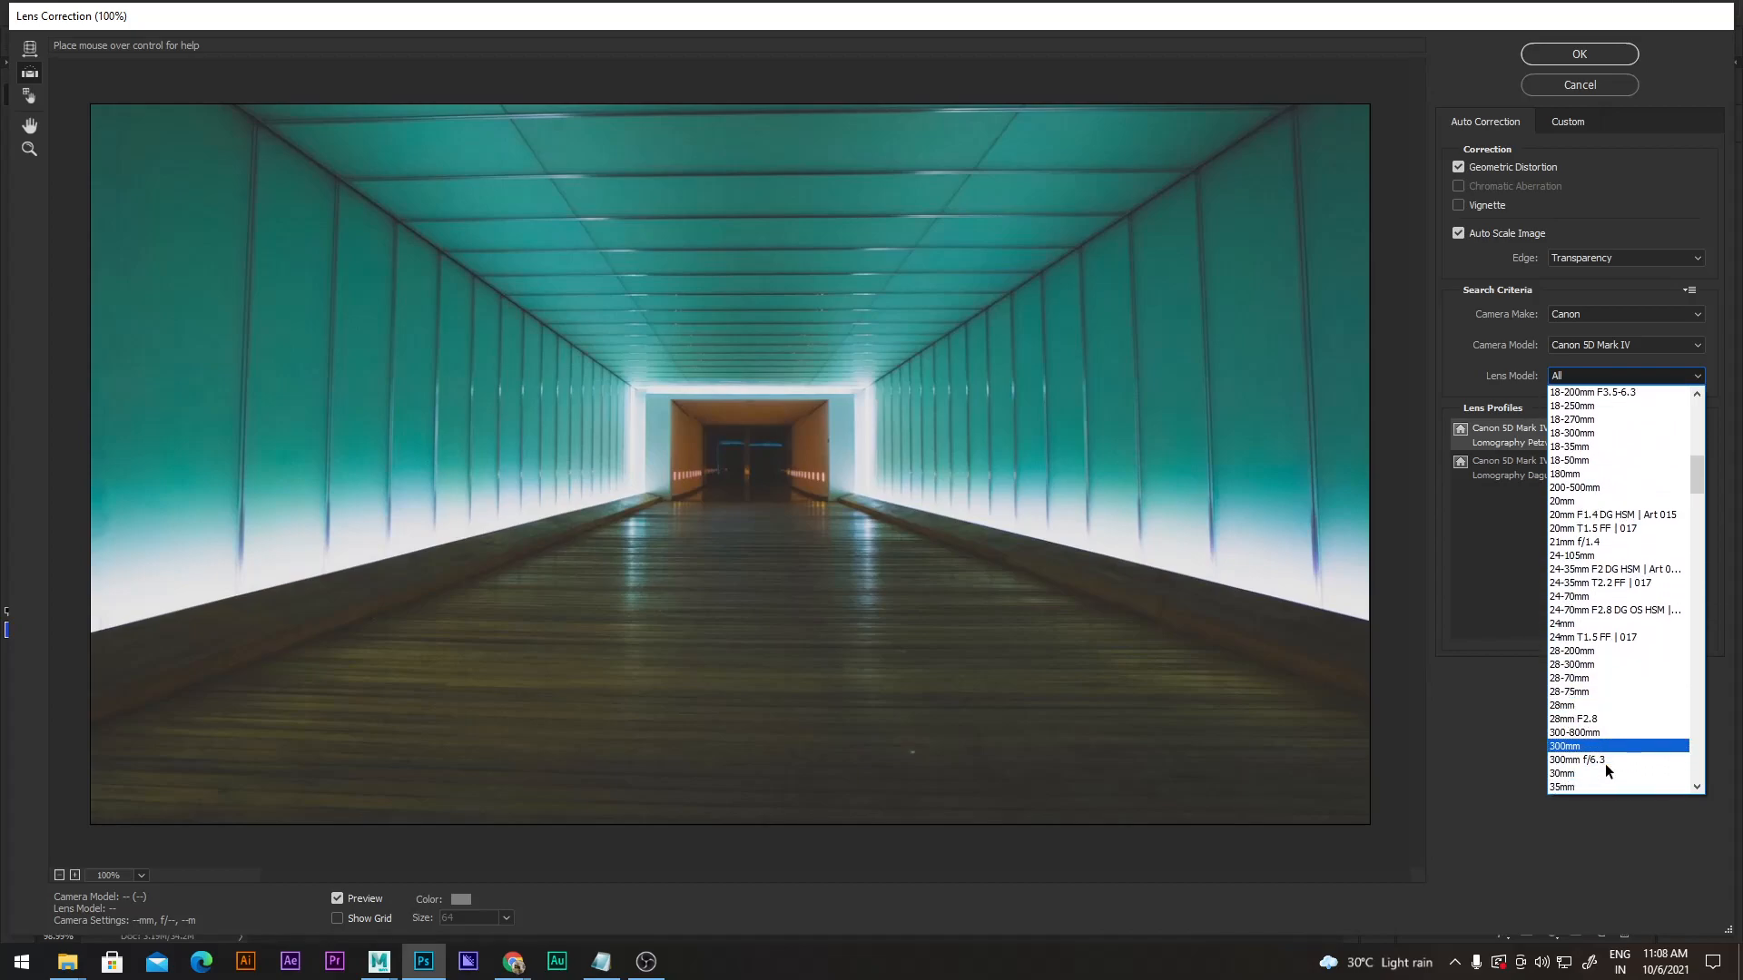
click(1579, 680)
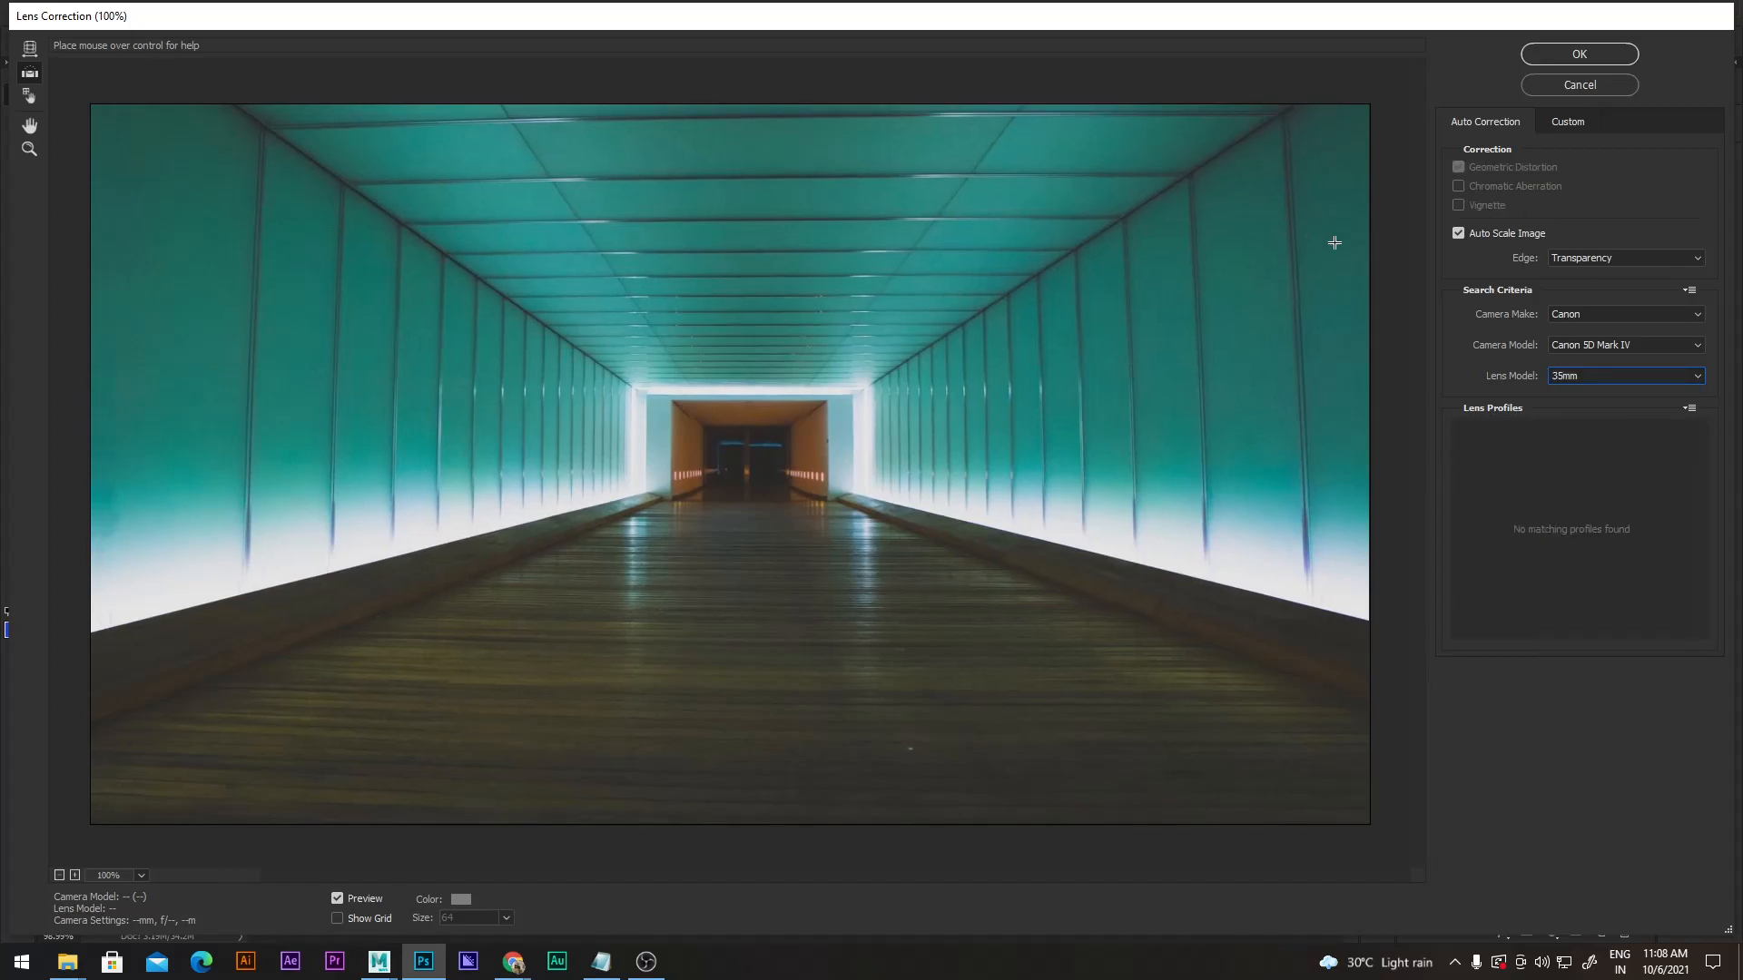
Toggle Auto Scale Image off and on, and inspect the extra options for the search criteria and lens profiles.
click(1457, 238)
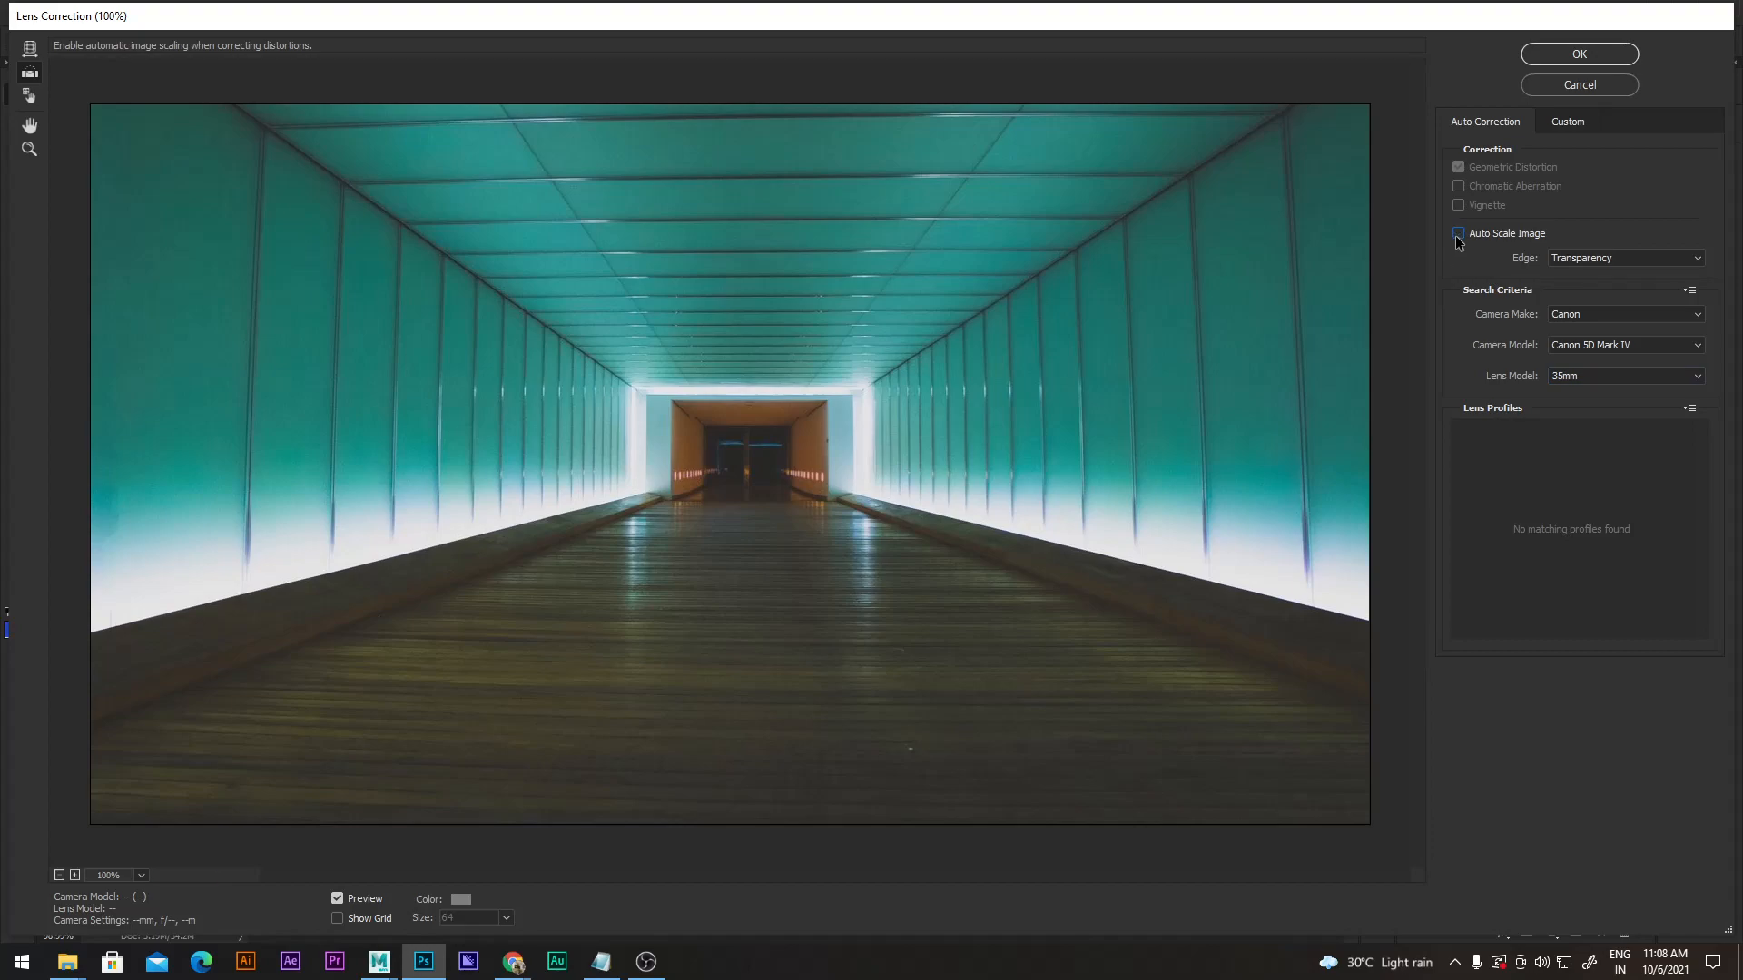
click(1458, 235)
click(1687, 291)
click(1656, 309)
click(1690, 408)
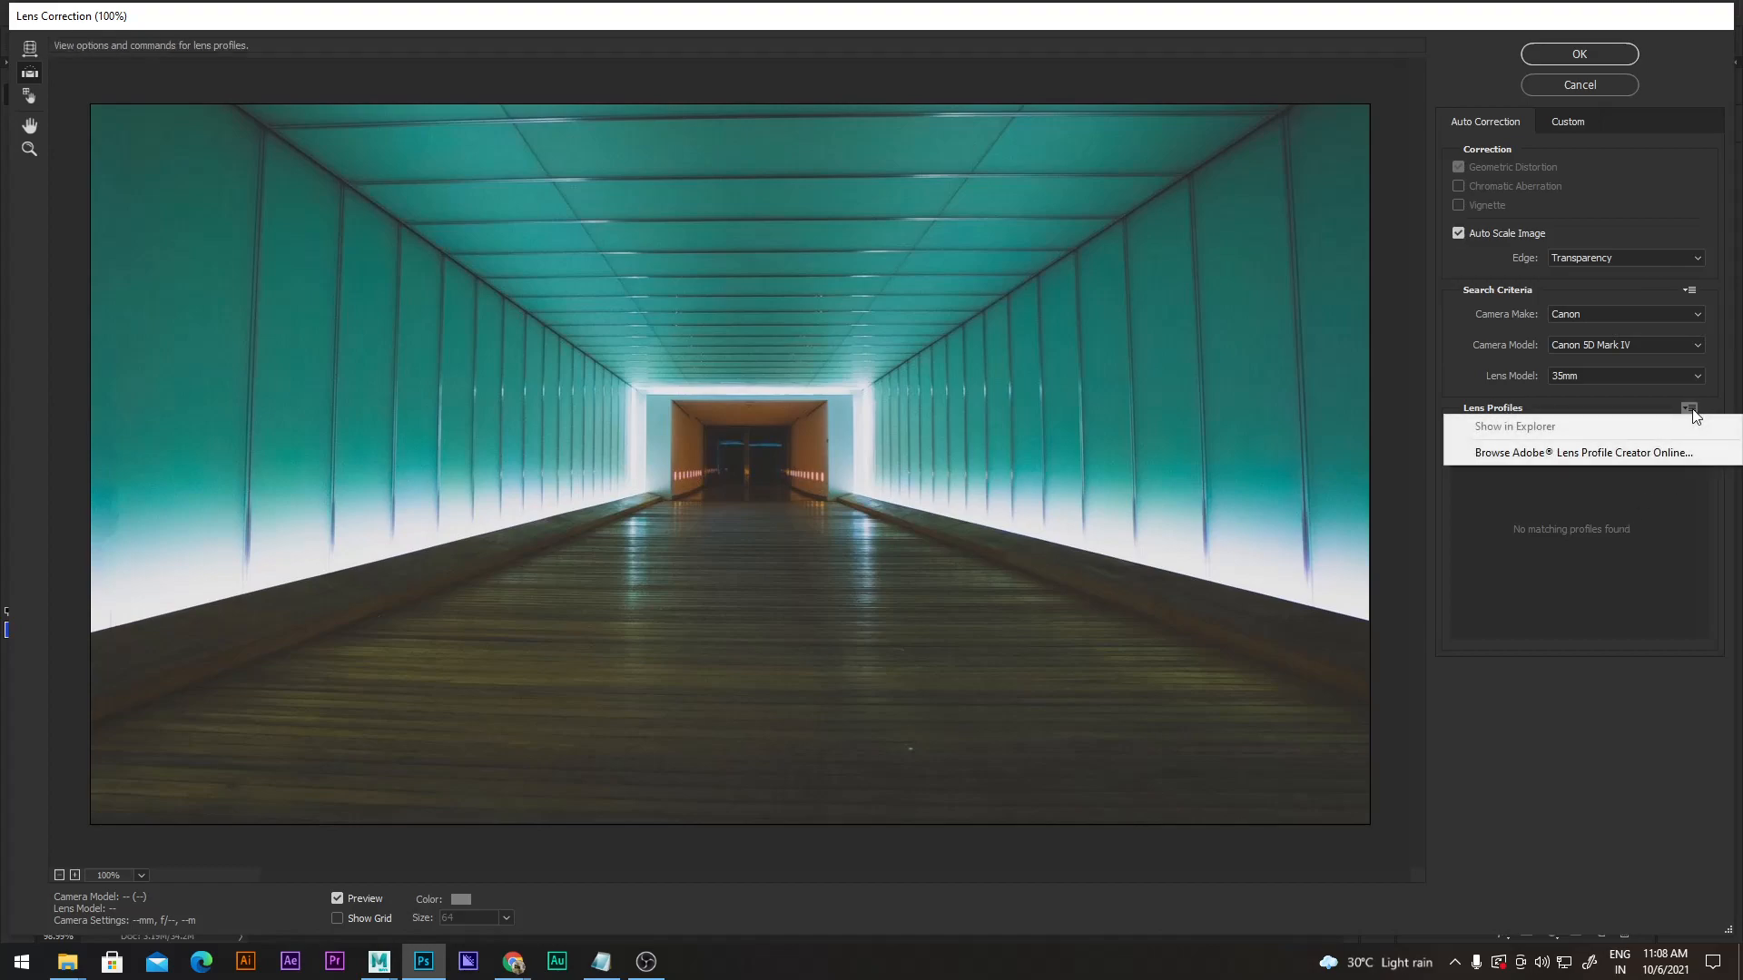
click(1585, 457)
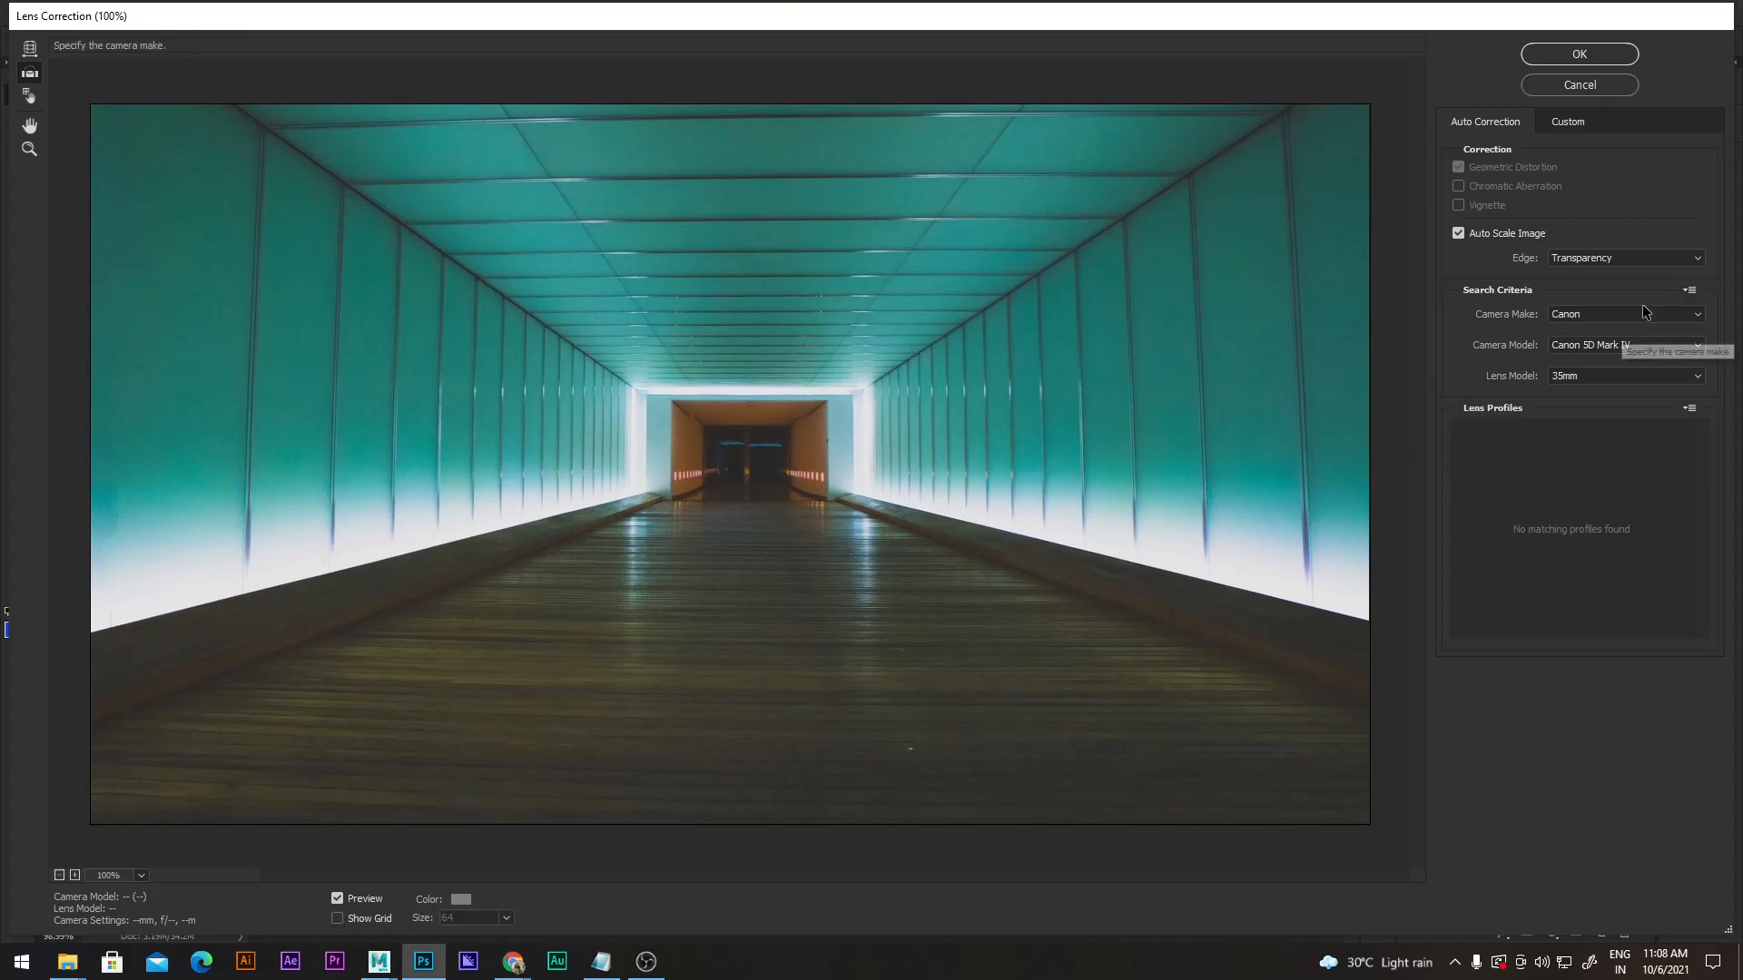
Review the Canon camera models, keep Canon 5D Mark IV, and set the lens model to 500mm.
click(1603, 347)
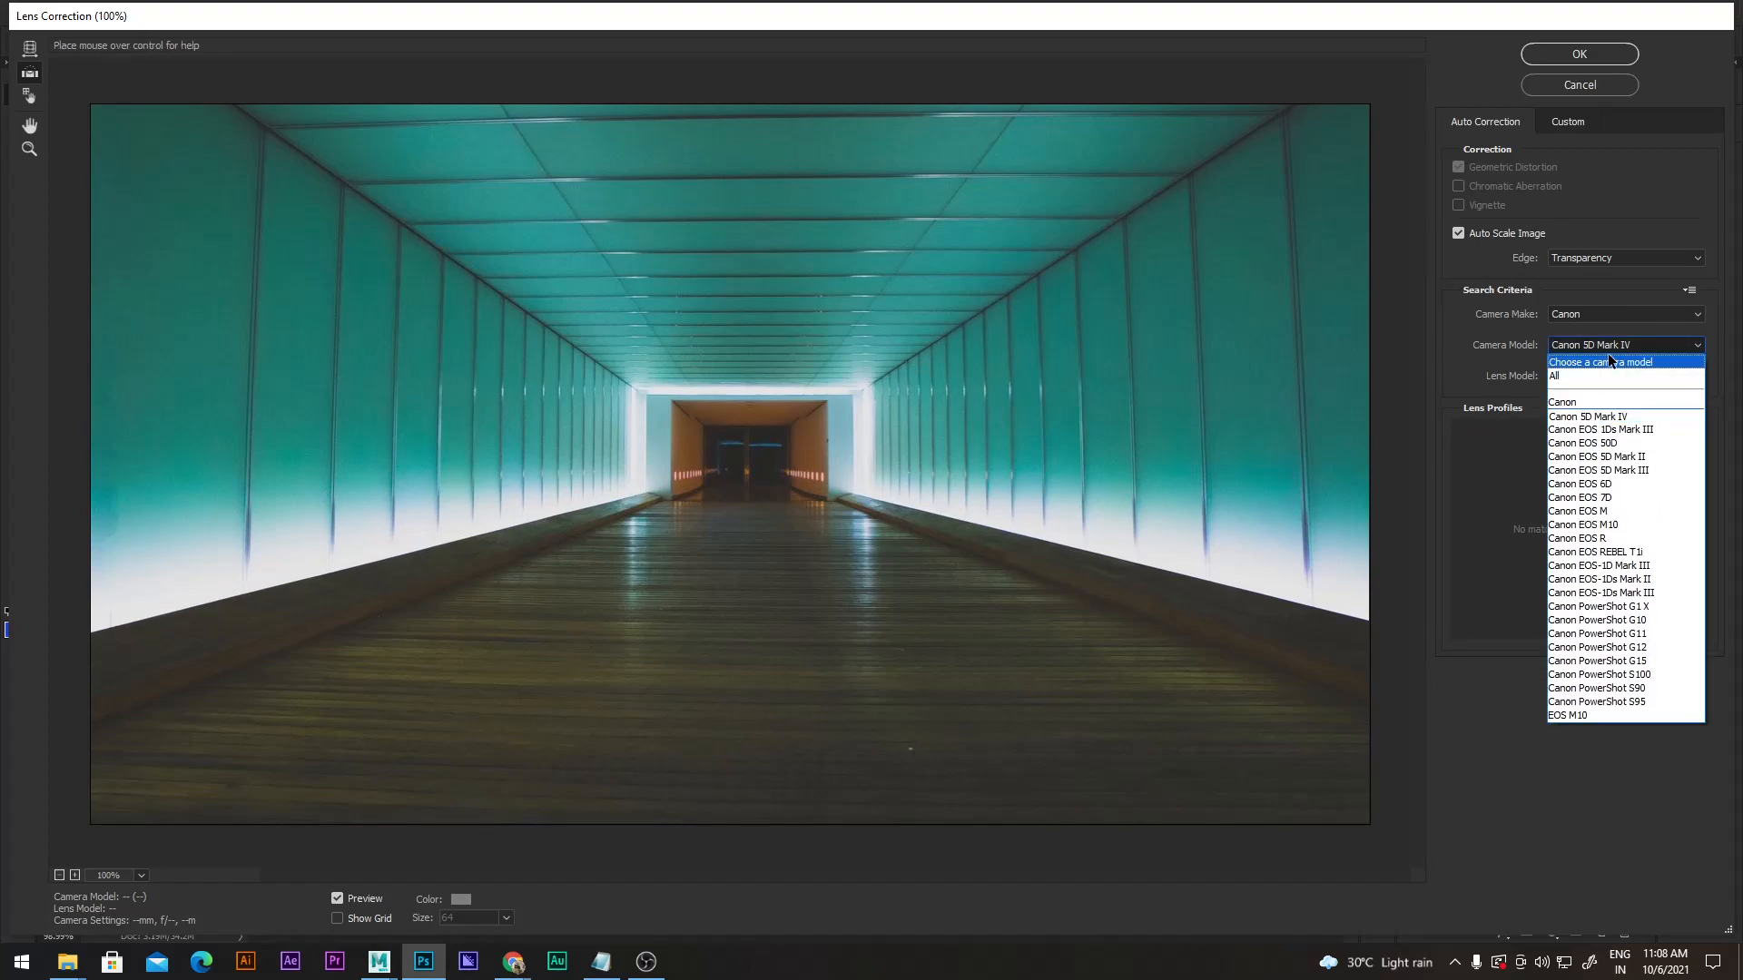
click(1588, 347)
click(1603, 376)
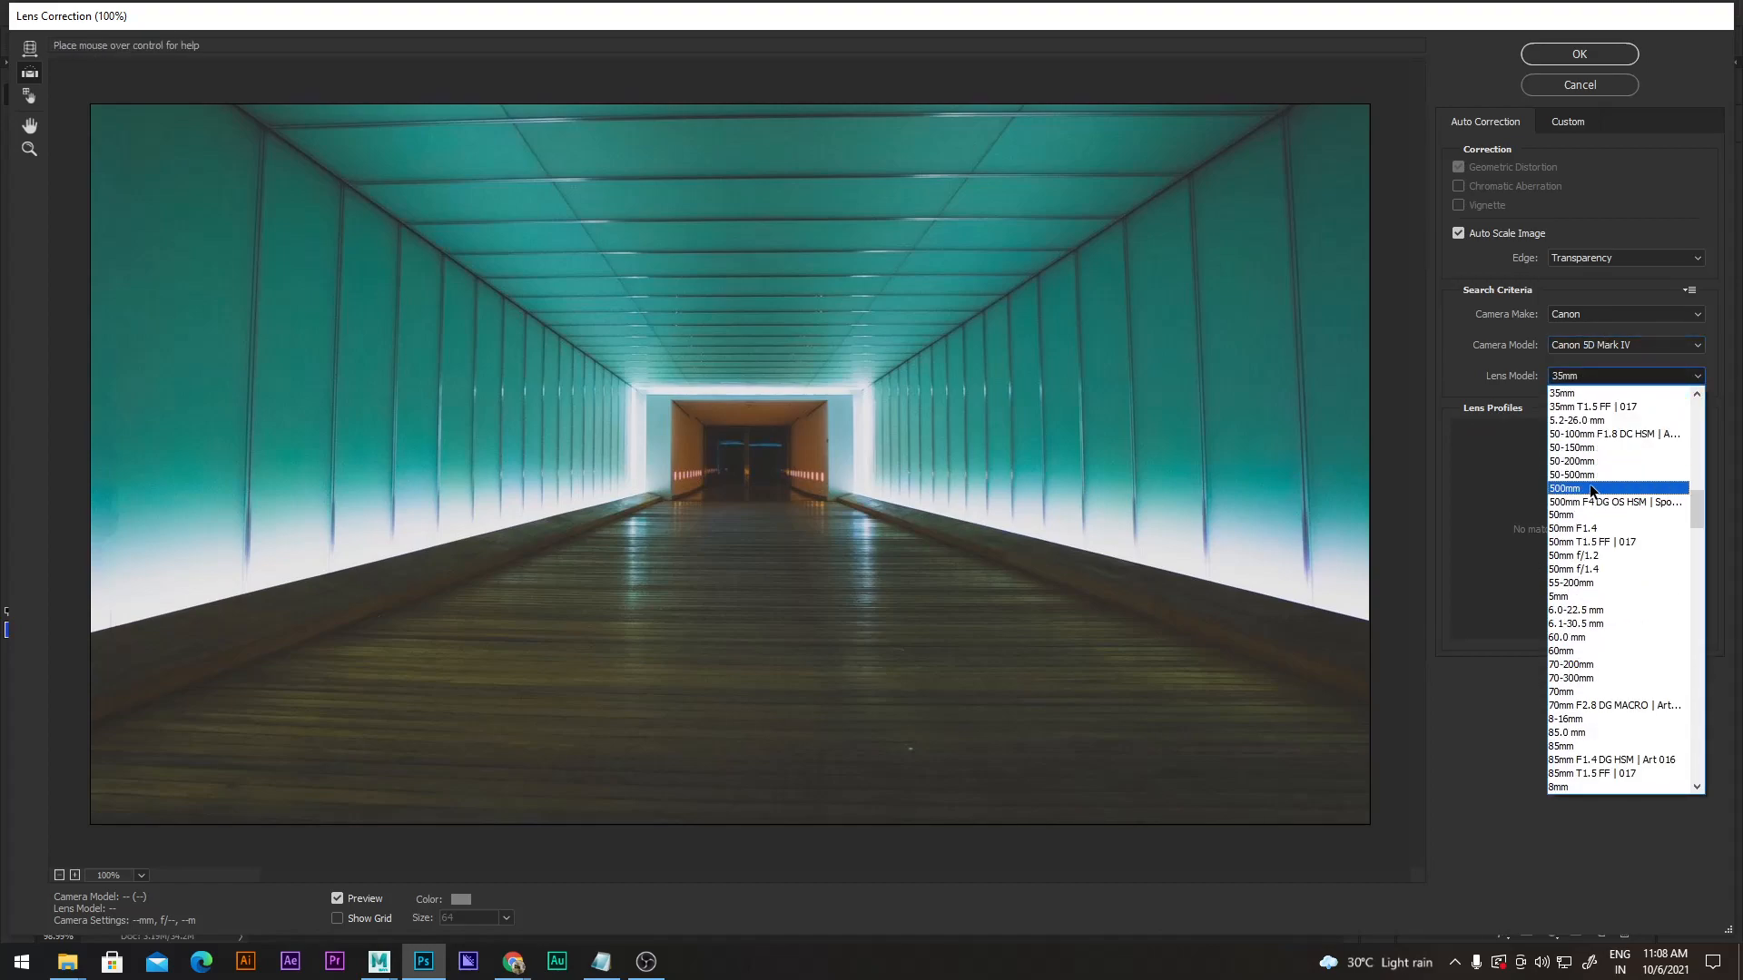
click(1588, 486)
click(1579, 377)
click(1579, 393)
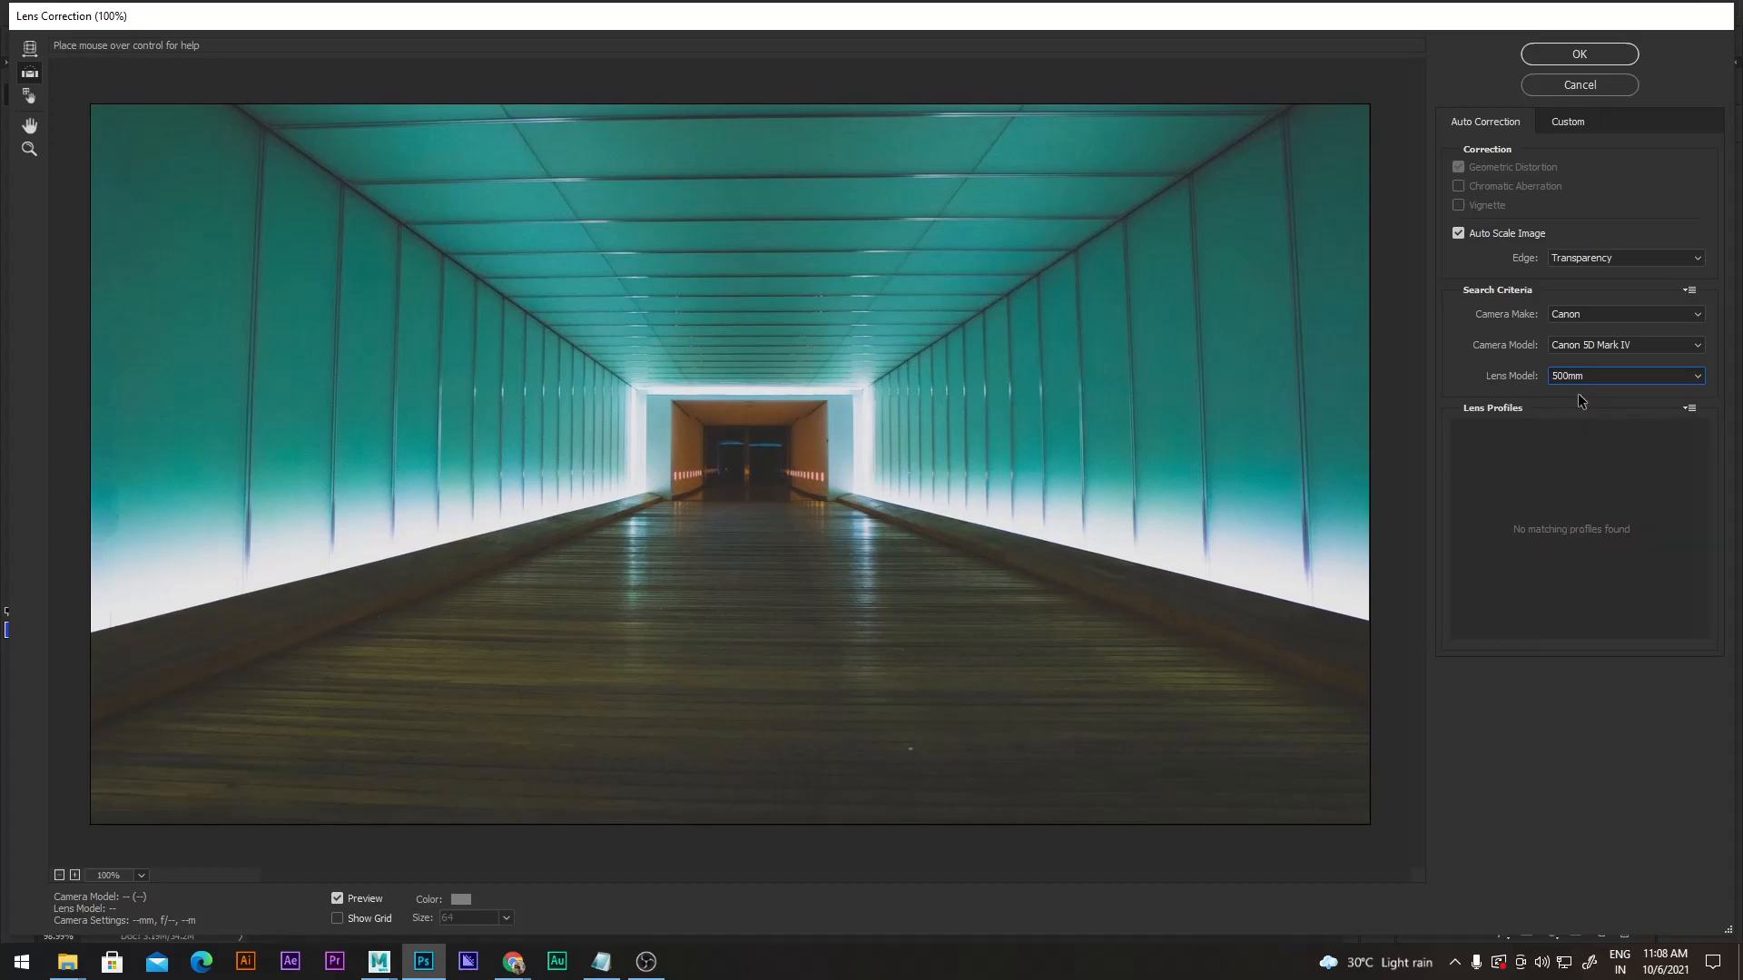
Try several other lens models for the Canon 5D Mark IV, including 90mm and Zeiss Apo Sonnar T* 2/135 ZE.
click(1592, 378)
click(1595, 483)
click(1557, 381)
click(1585, 645)
click(1598, 375)
scroll(1584, 749, down, 5)
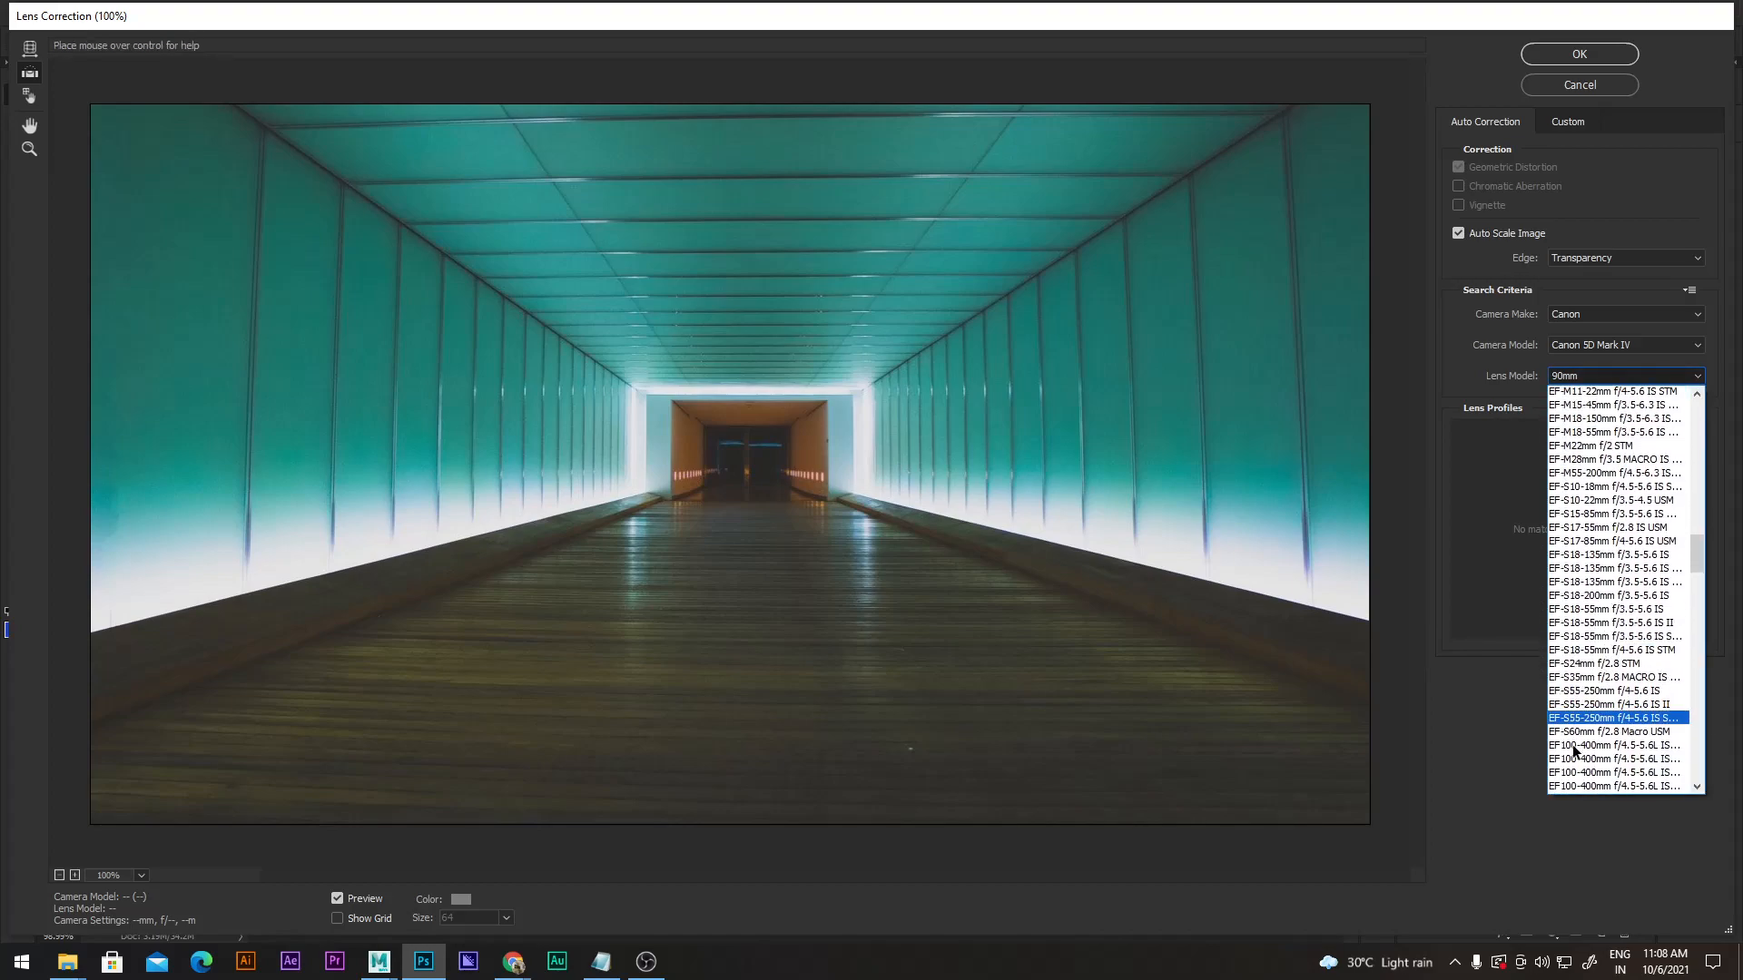
scroll(1596, 761, down, 15)
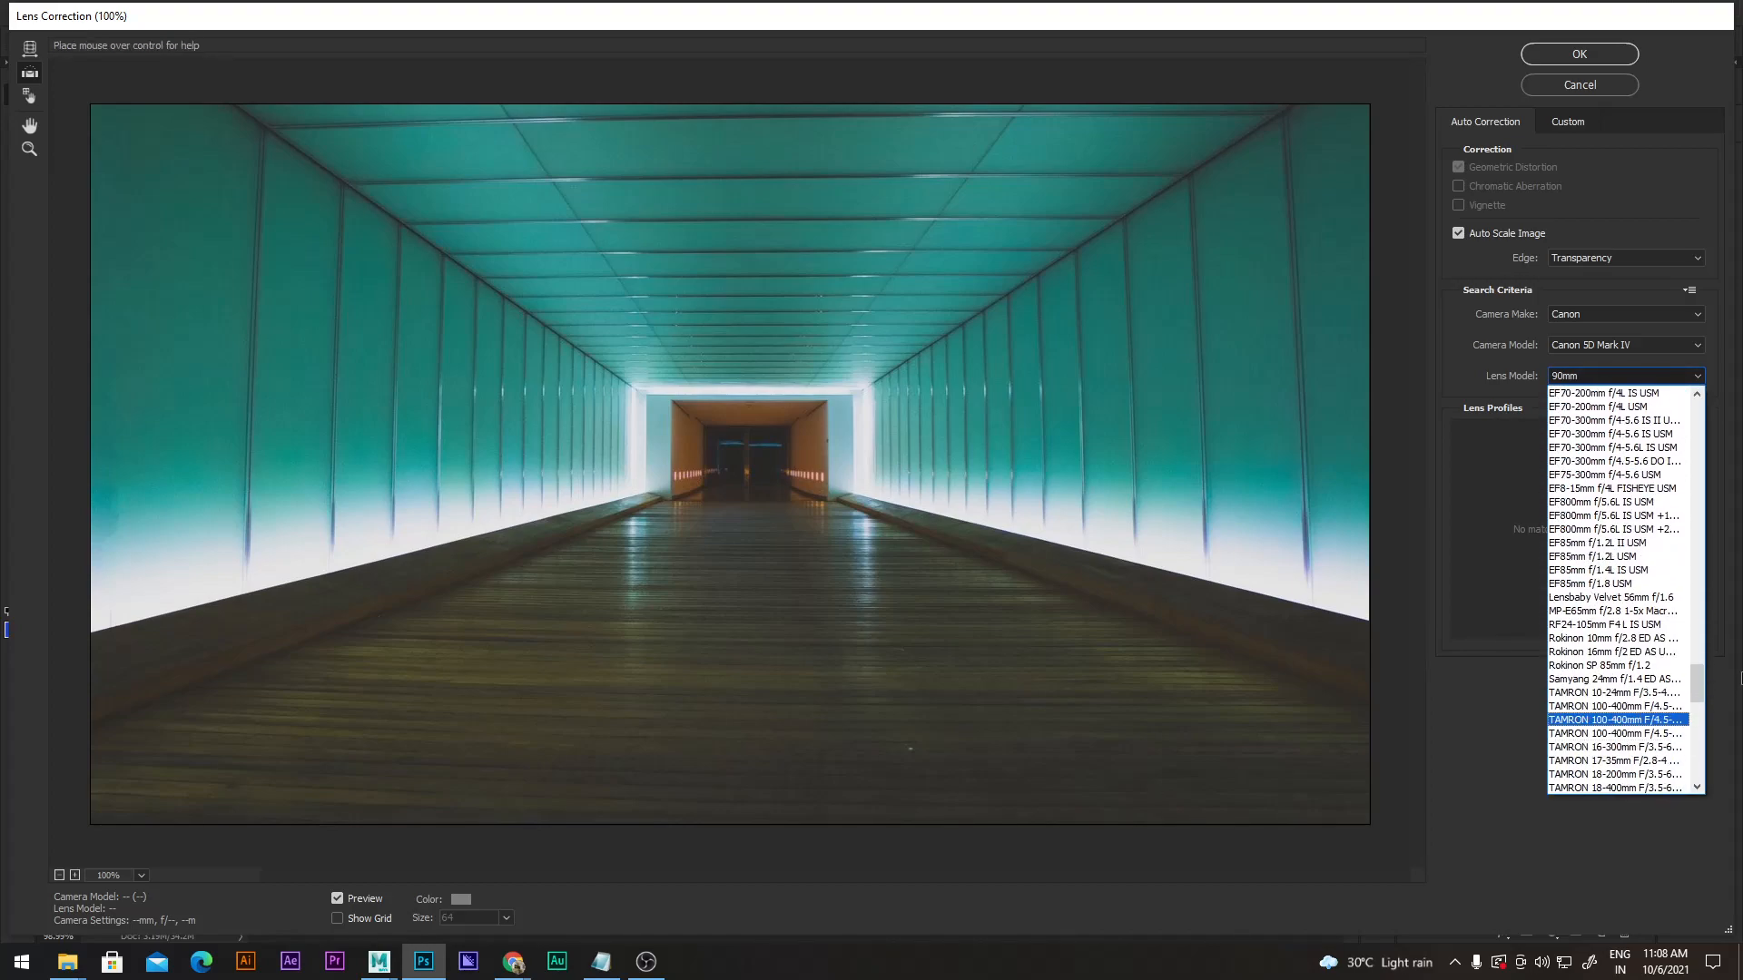
drag(1695, 683, 1686, 769)
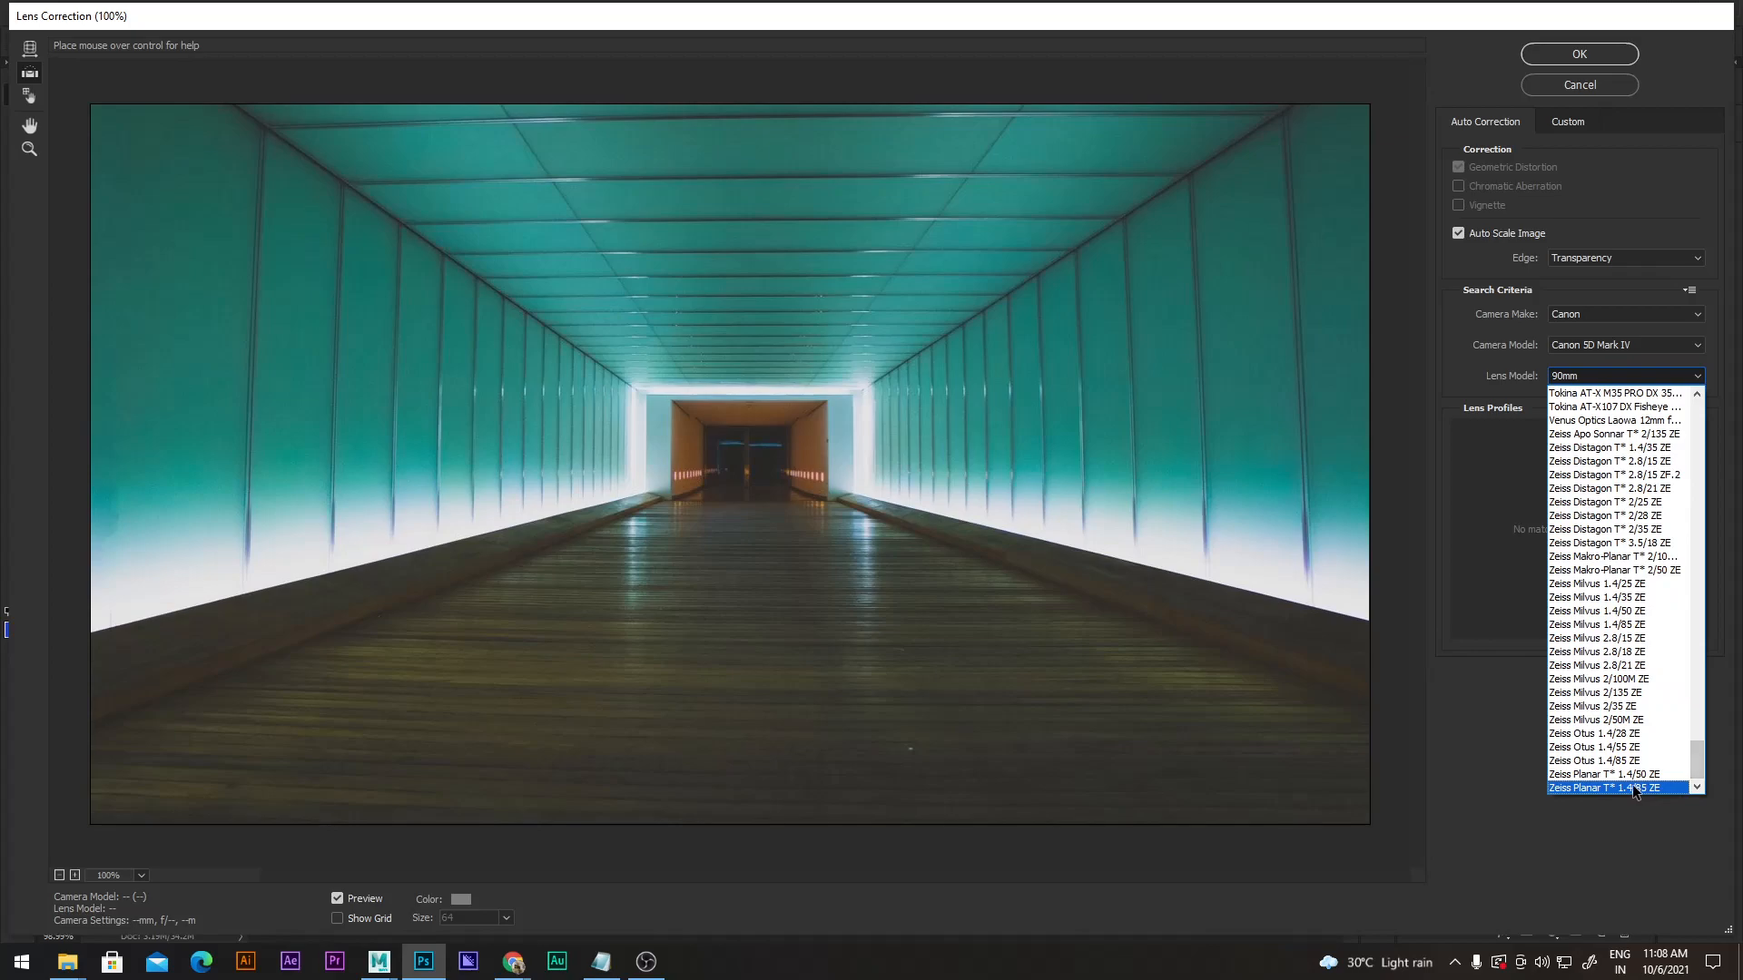
click(1625, 761)
click(1589, 374)
click(1613, 433)
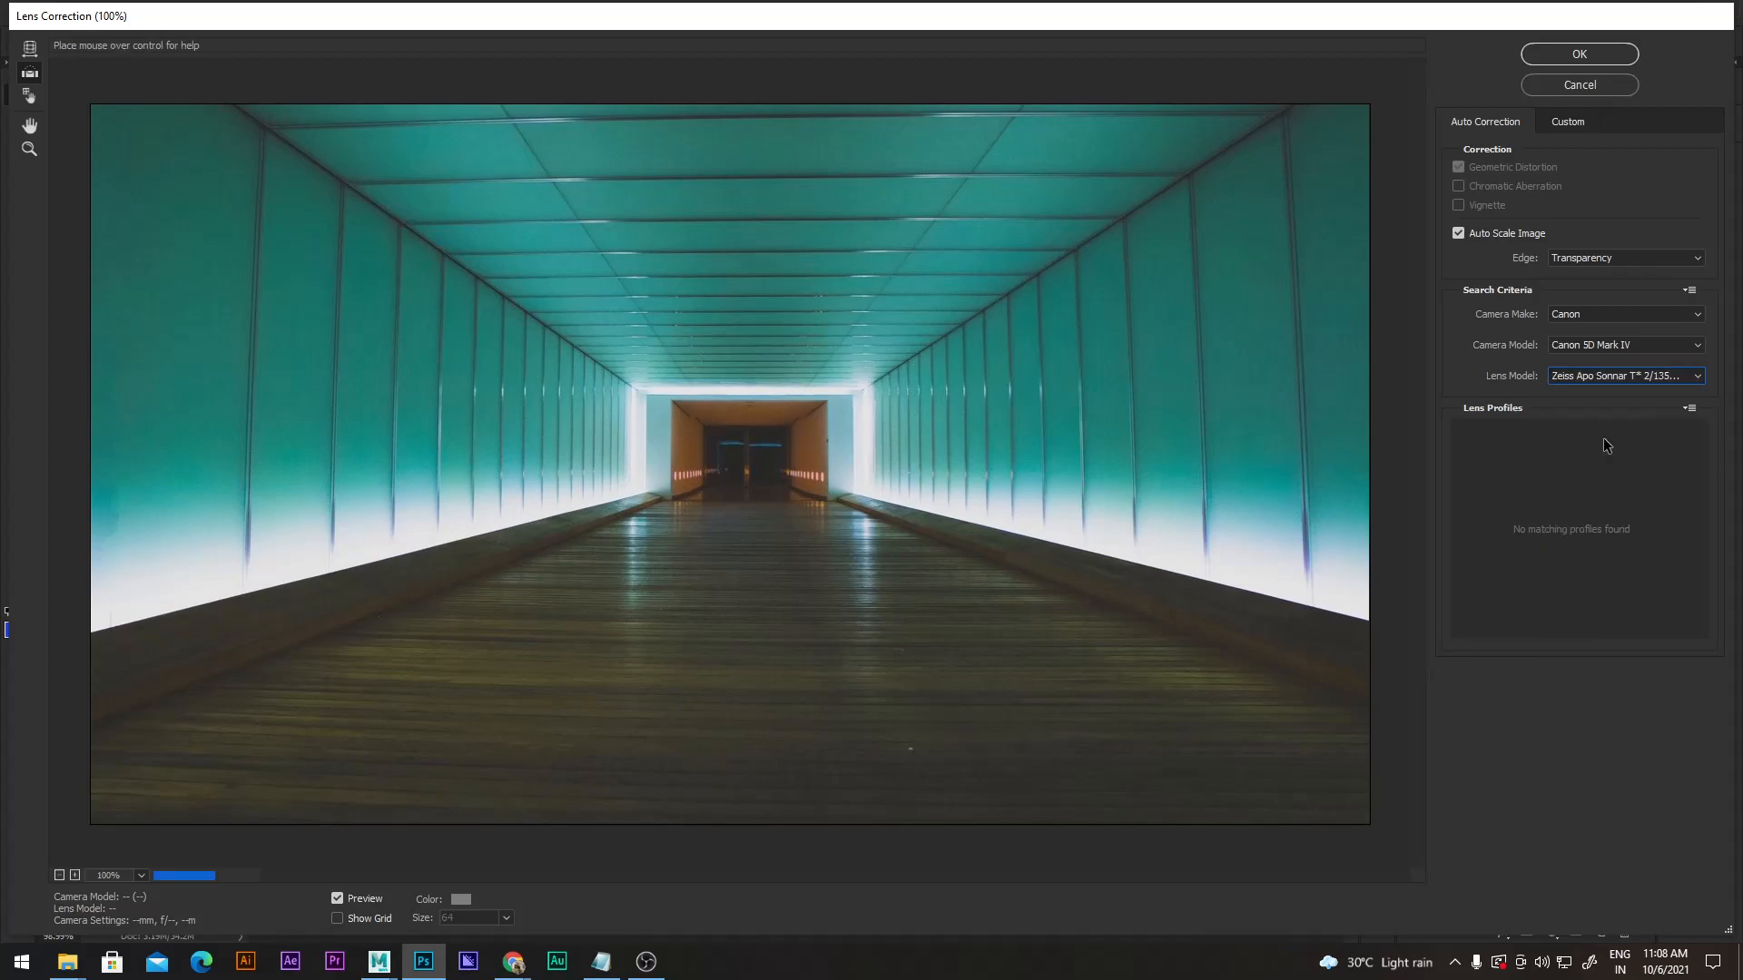
Set the lens model to 0.0 mm f/0.0.
click(1625, 376)
scroll(1723, 405, up, 20)
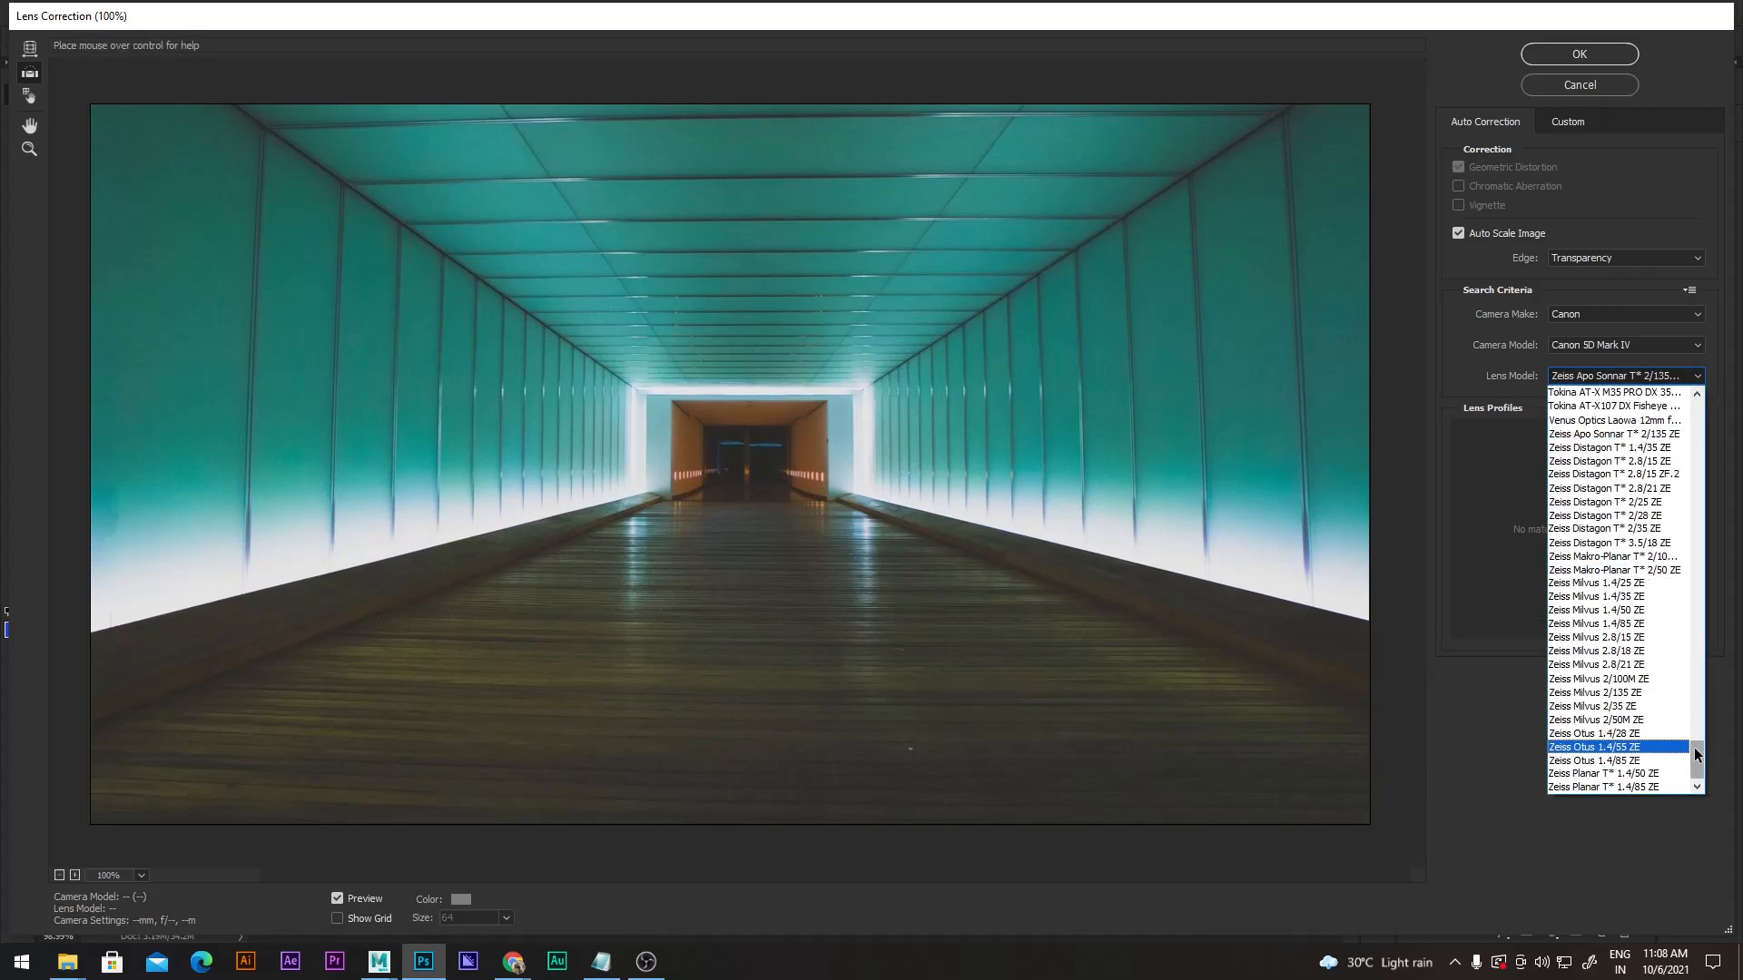
click(1612, 433)
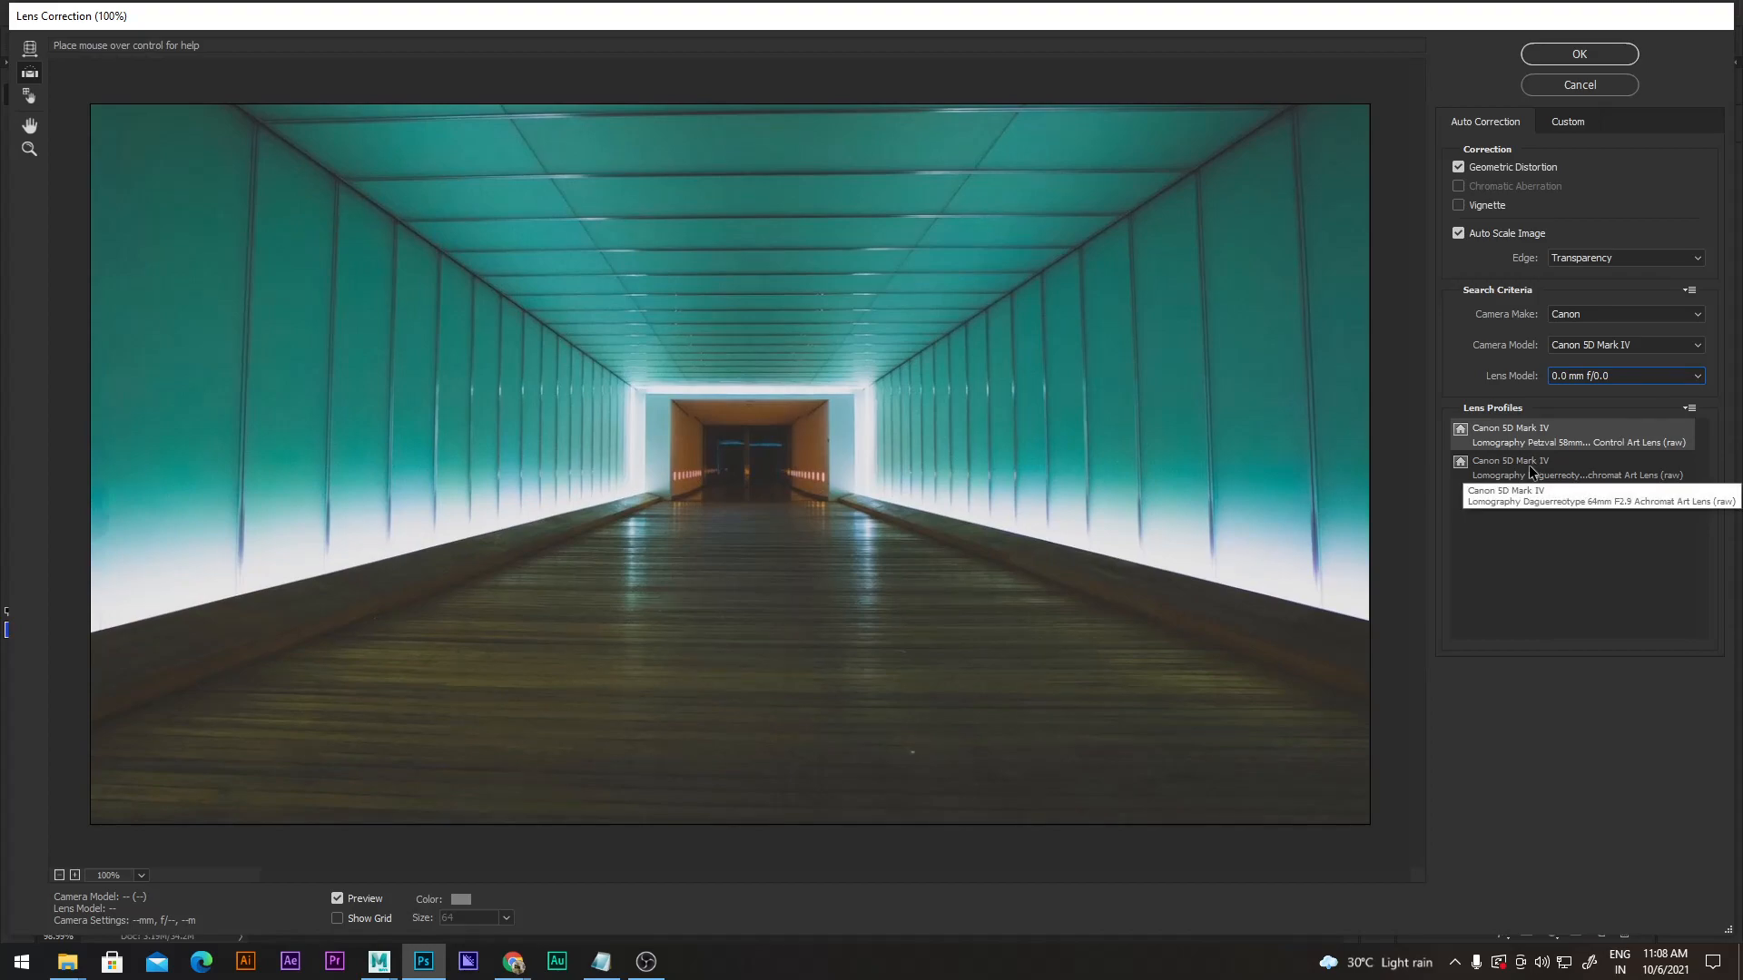
Switch repeatedly between the Lomography Petzval 58mm and Daguerreotype lens profiles to compare their effect on the hallway image.
click(1505, 481)
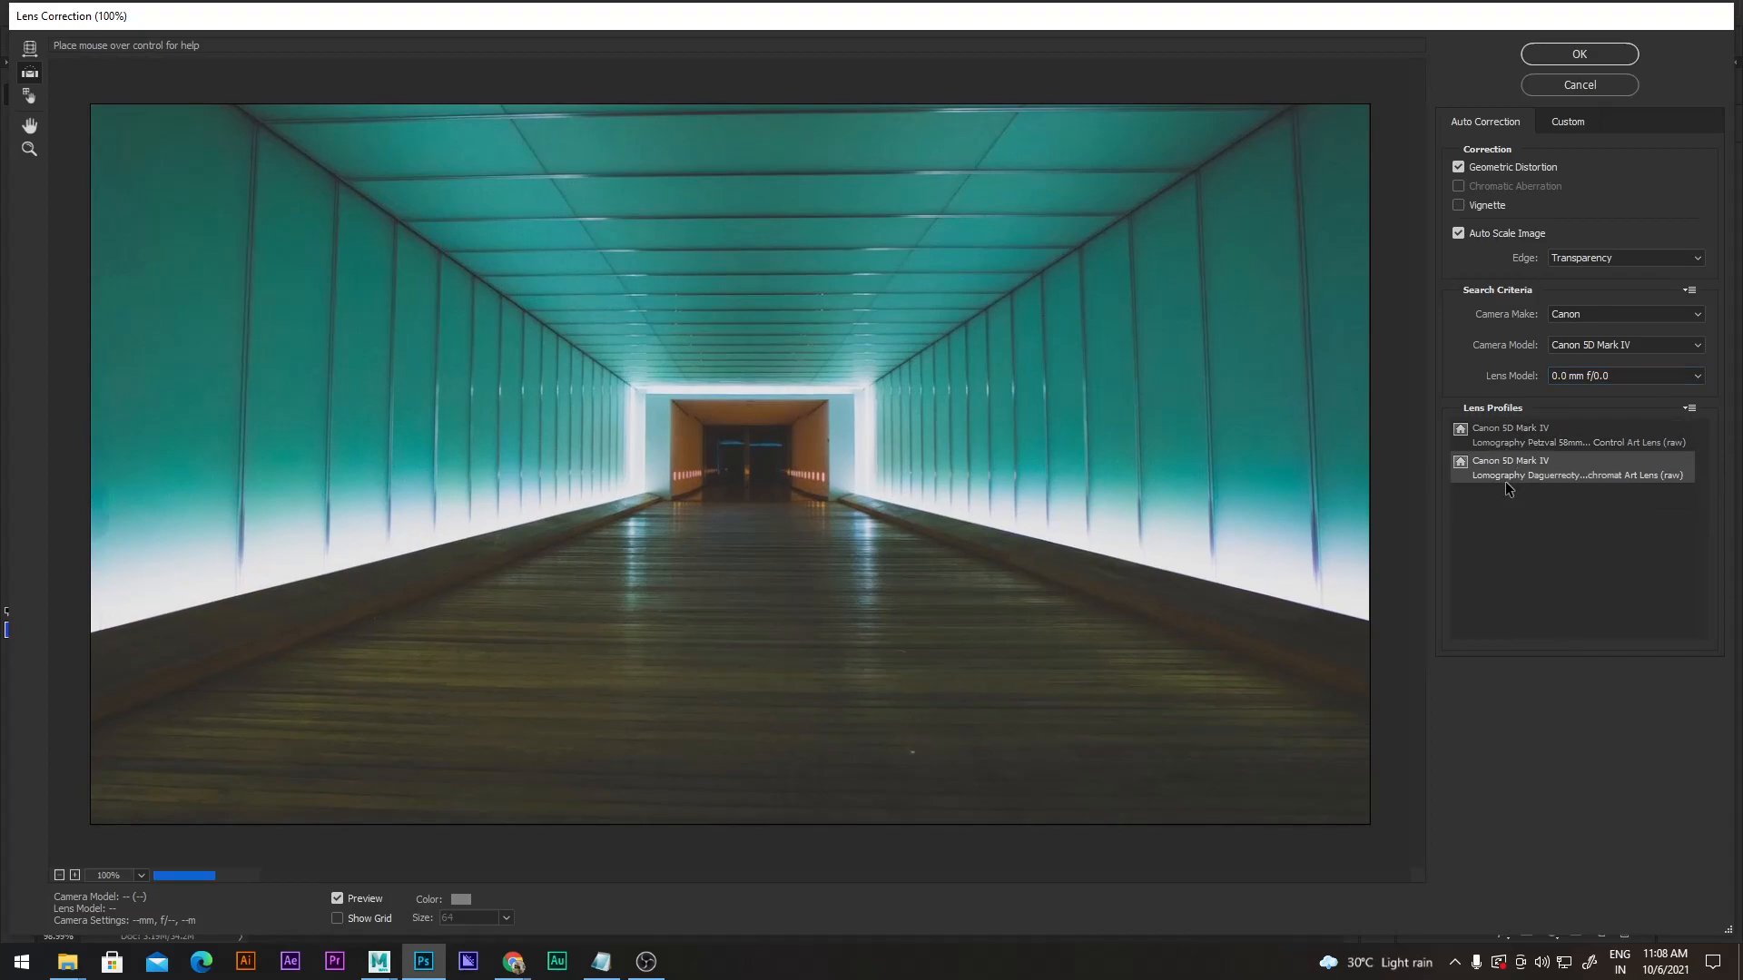
click(1512, 432)
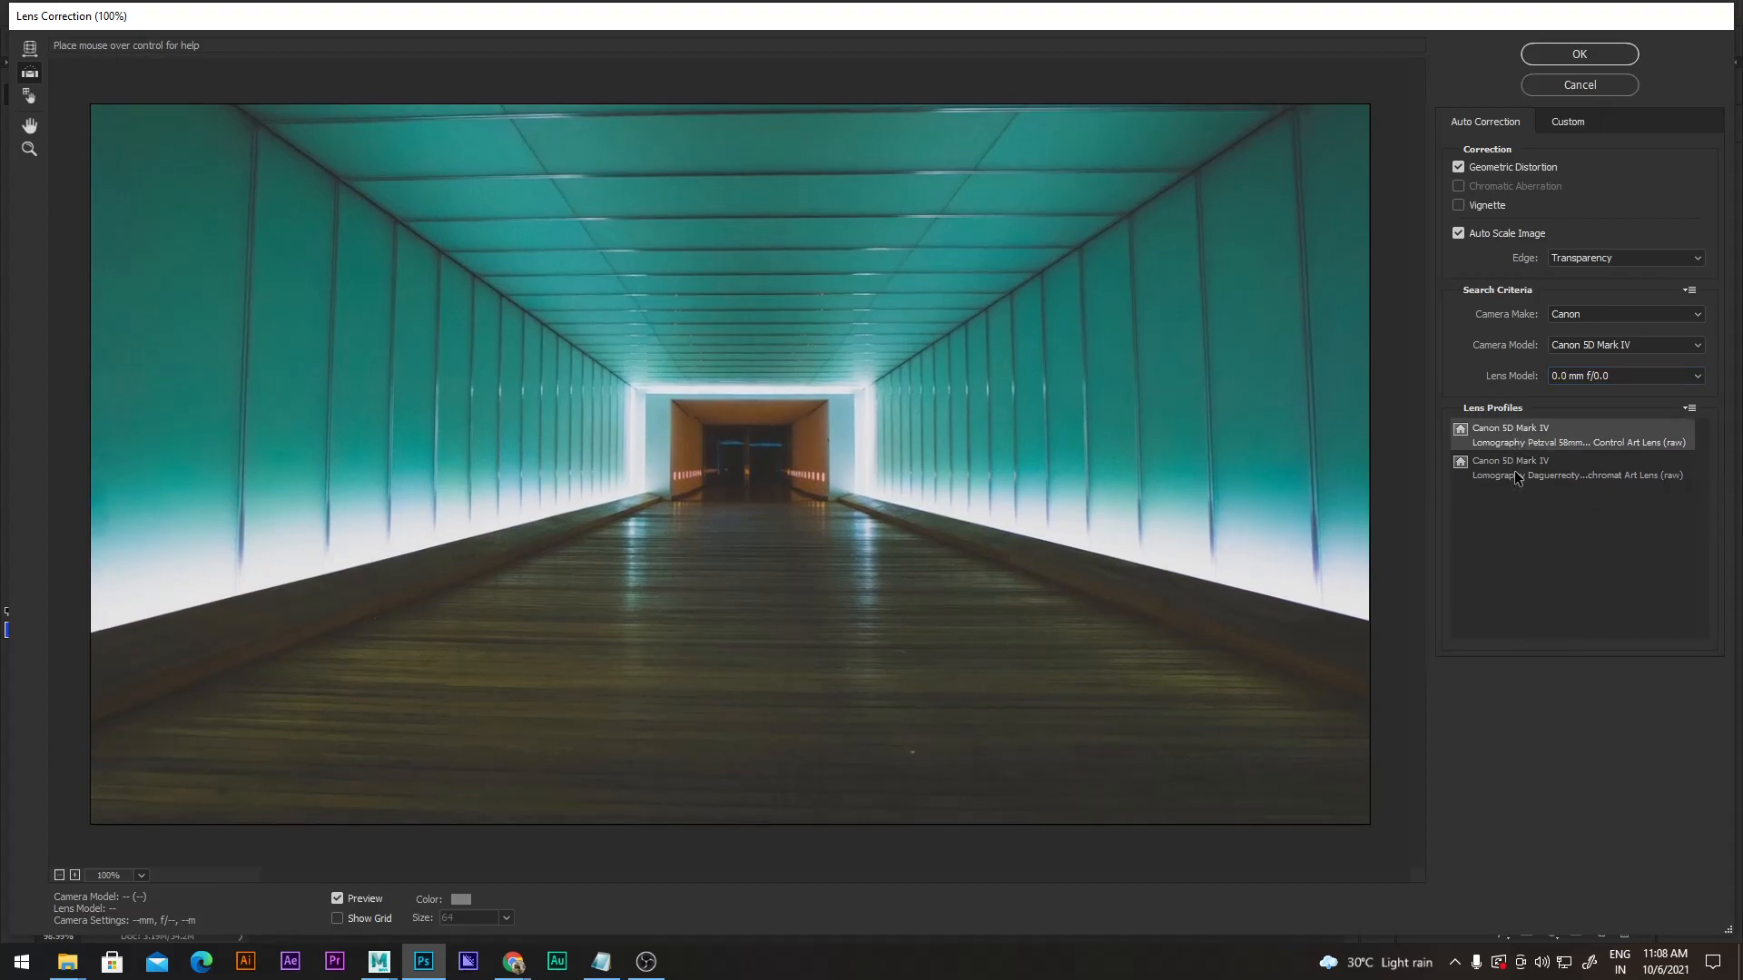
click(1518, 465)
click(1516, 432)
click(1525, 479)
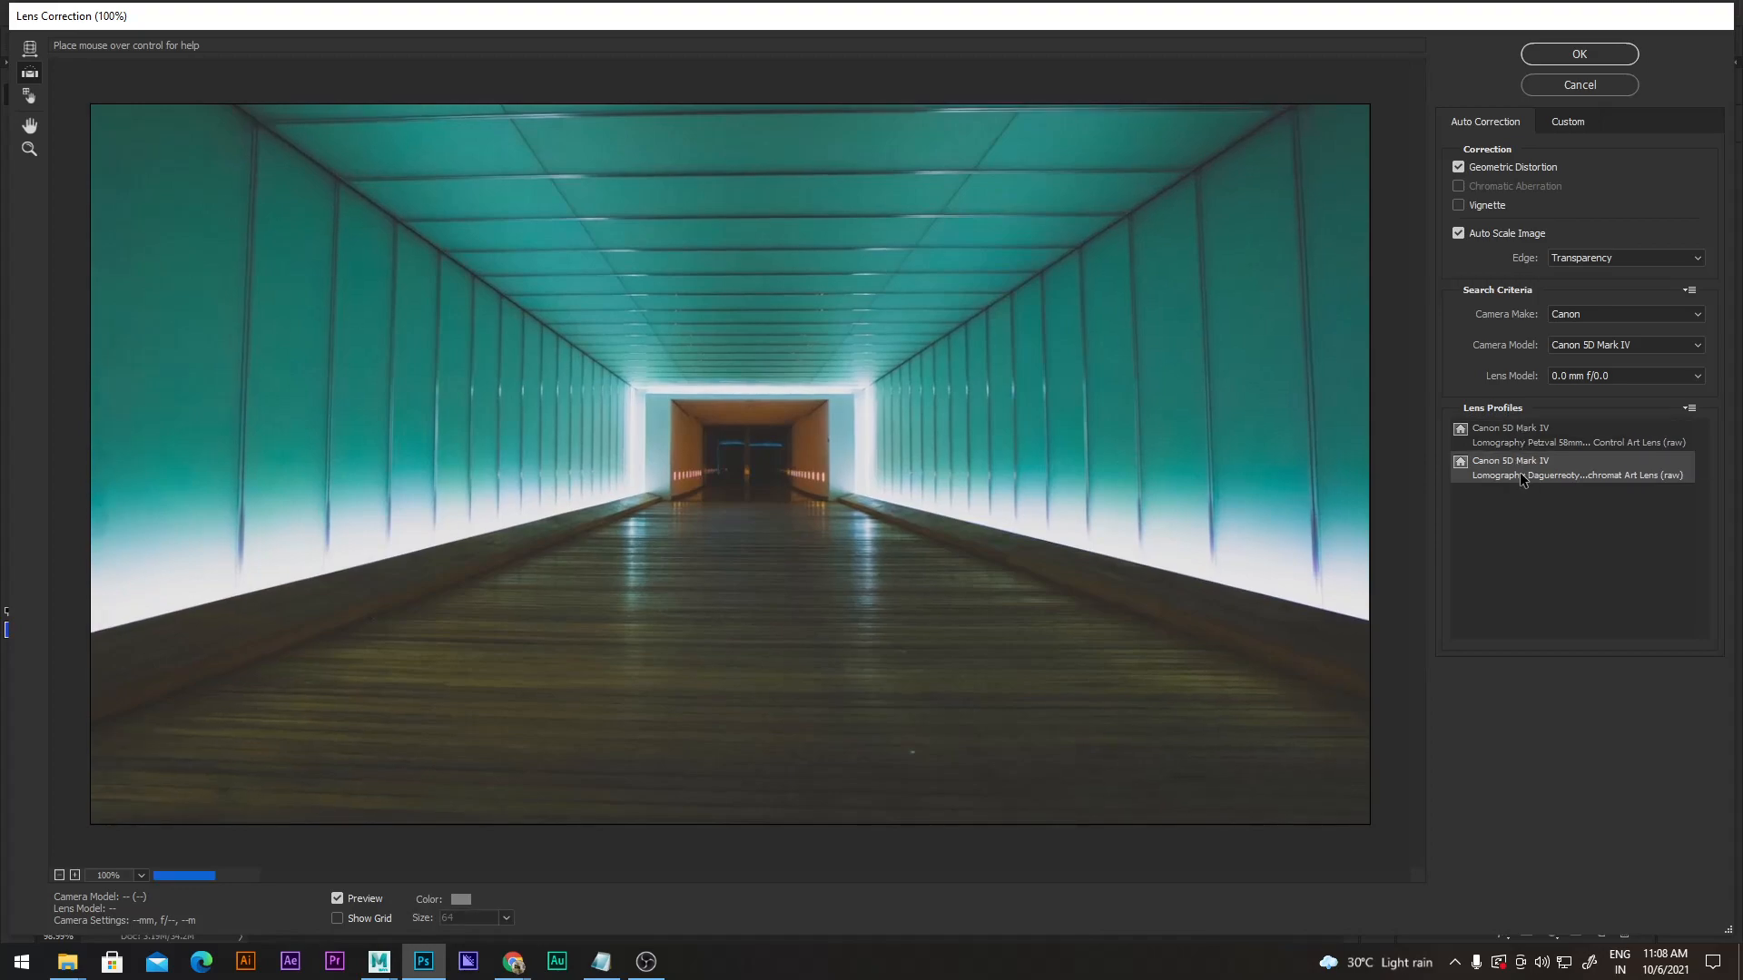
click(1522, 434)
click(1517, 472)
click(1513, 433)
click(1514, 471)
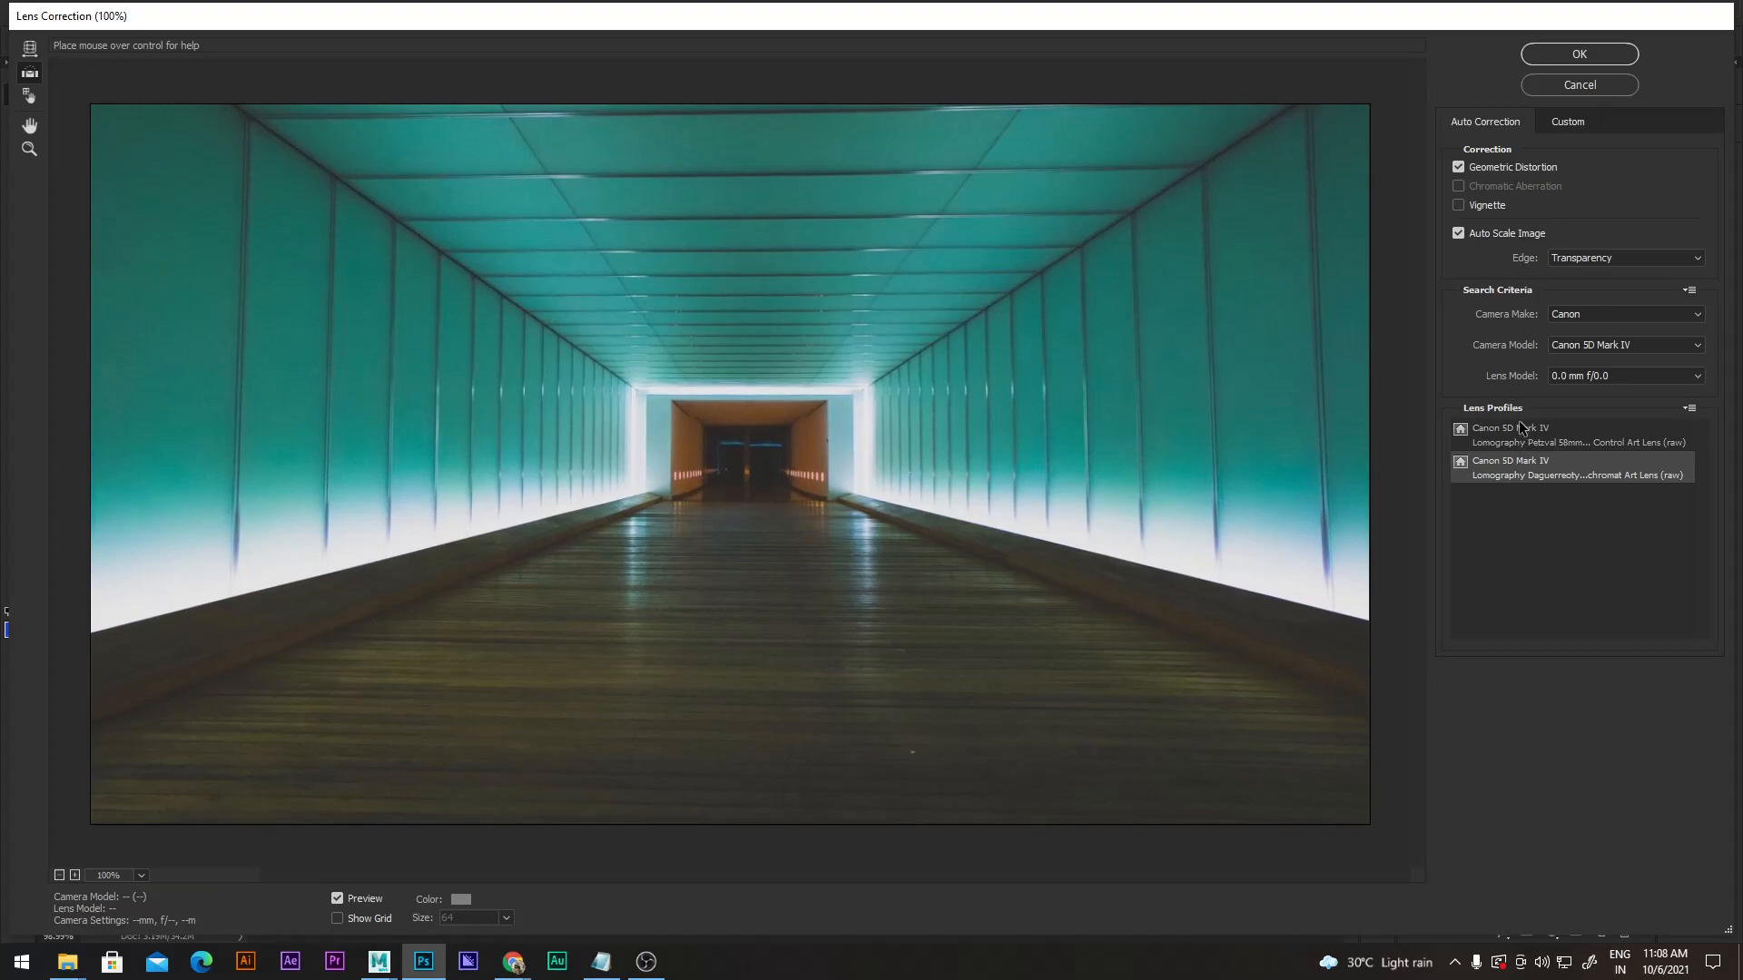
click(1512, 431)
click(1522, 477)
Try the 10-24mm lens model, then set the lens model search to All.
click(1607, 376)
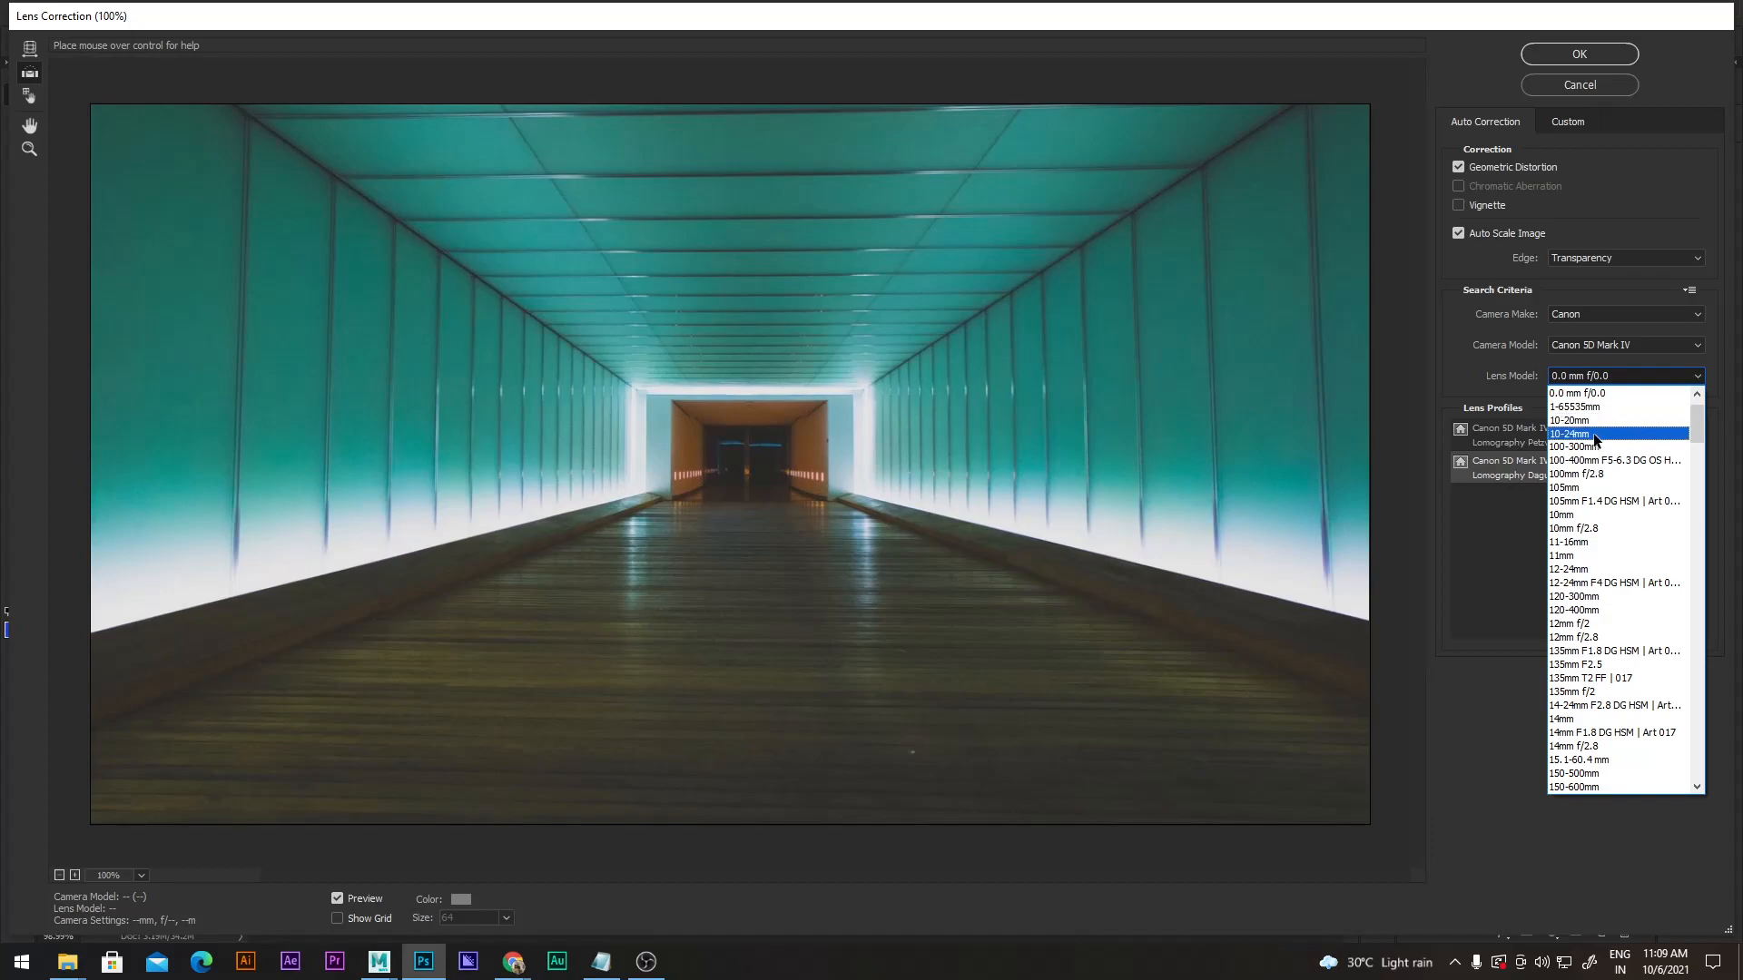
click(1593, 434)
click(1584, 376)
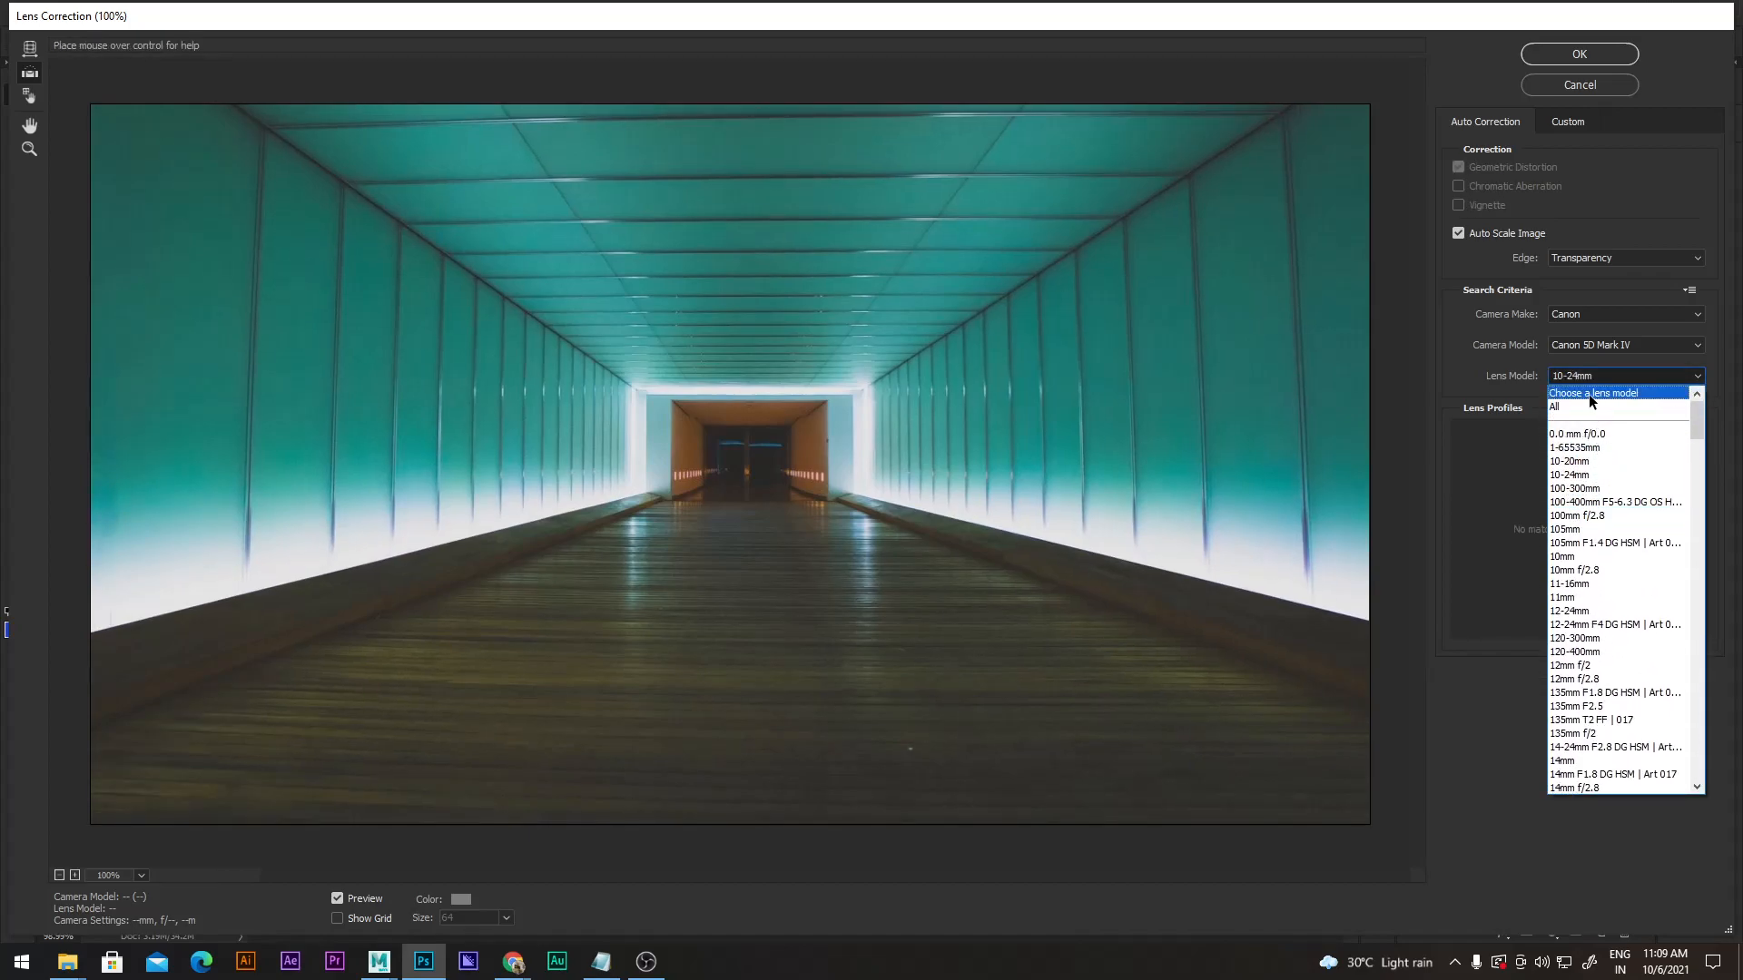
click(1589, 394)
click(1594, 382)
click(1587, 405)
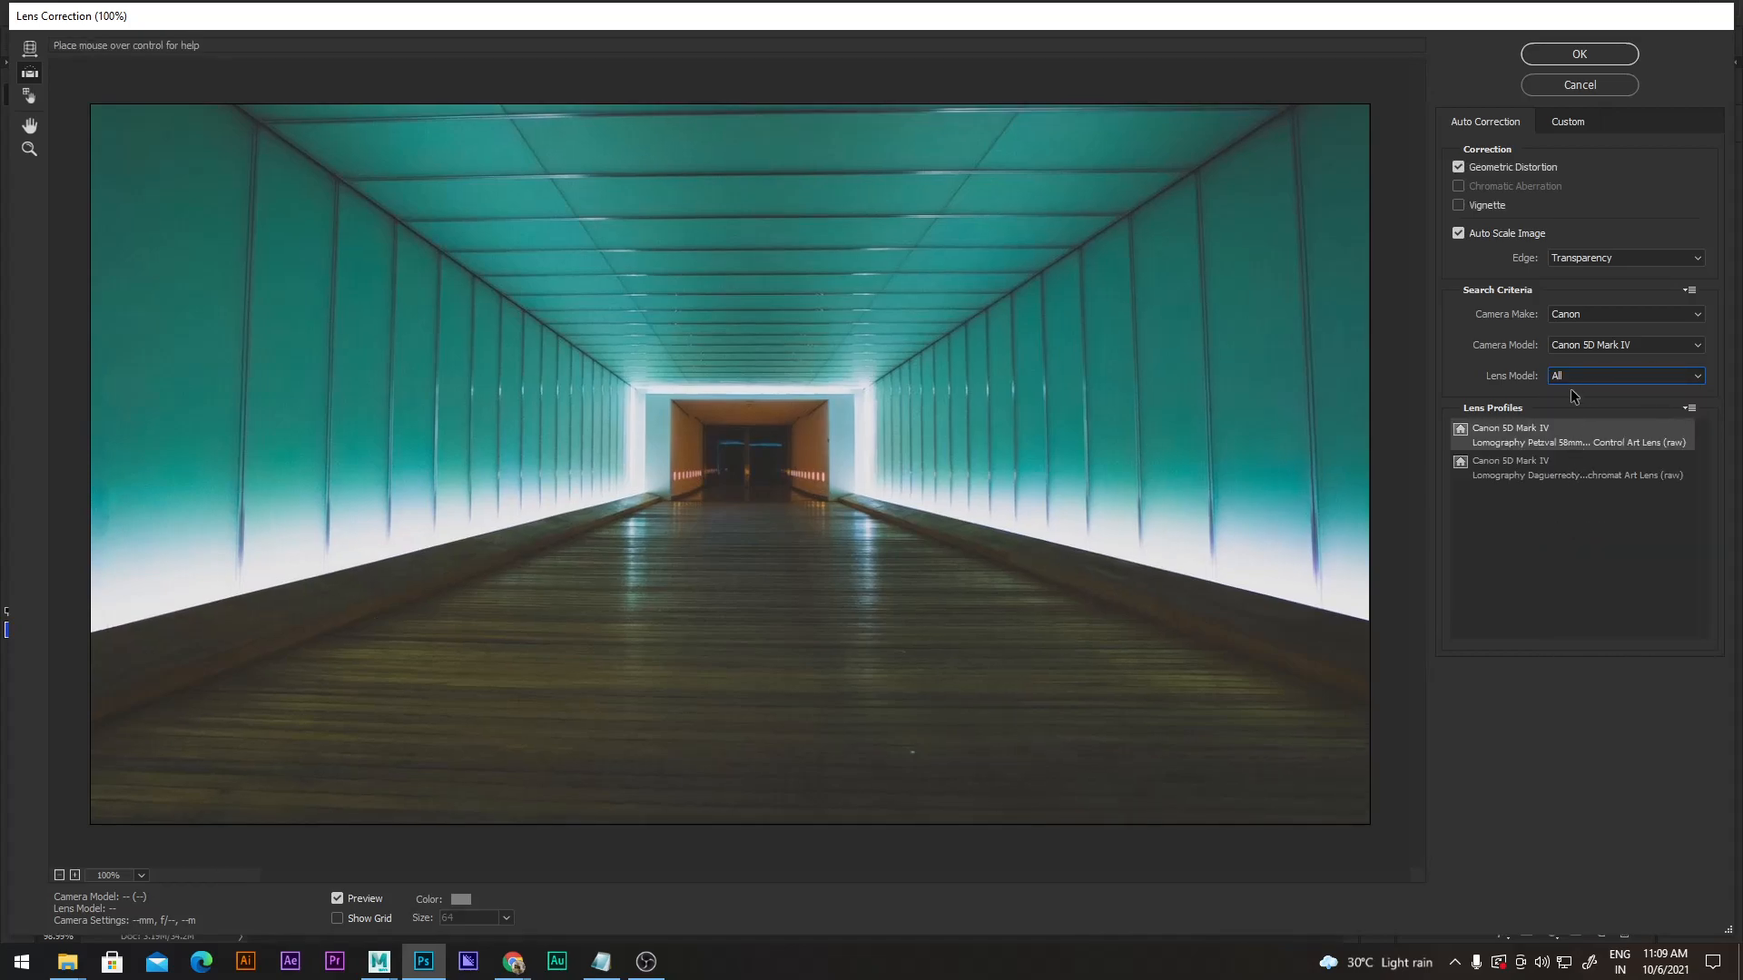
click(1572, 380)
click(1577, 394)
Compare the two Canon 5D Mark IV profiles again and select the Lomography Daguerreotype Achromat Art Lens profile.
click(1553, 475)
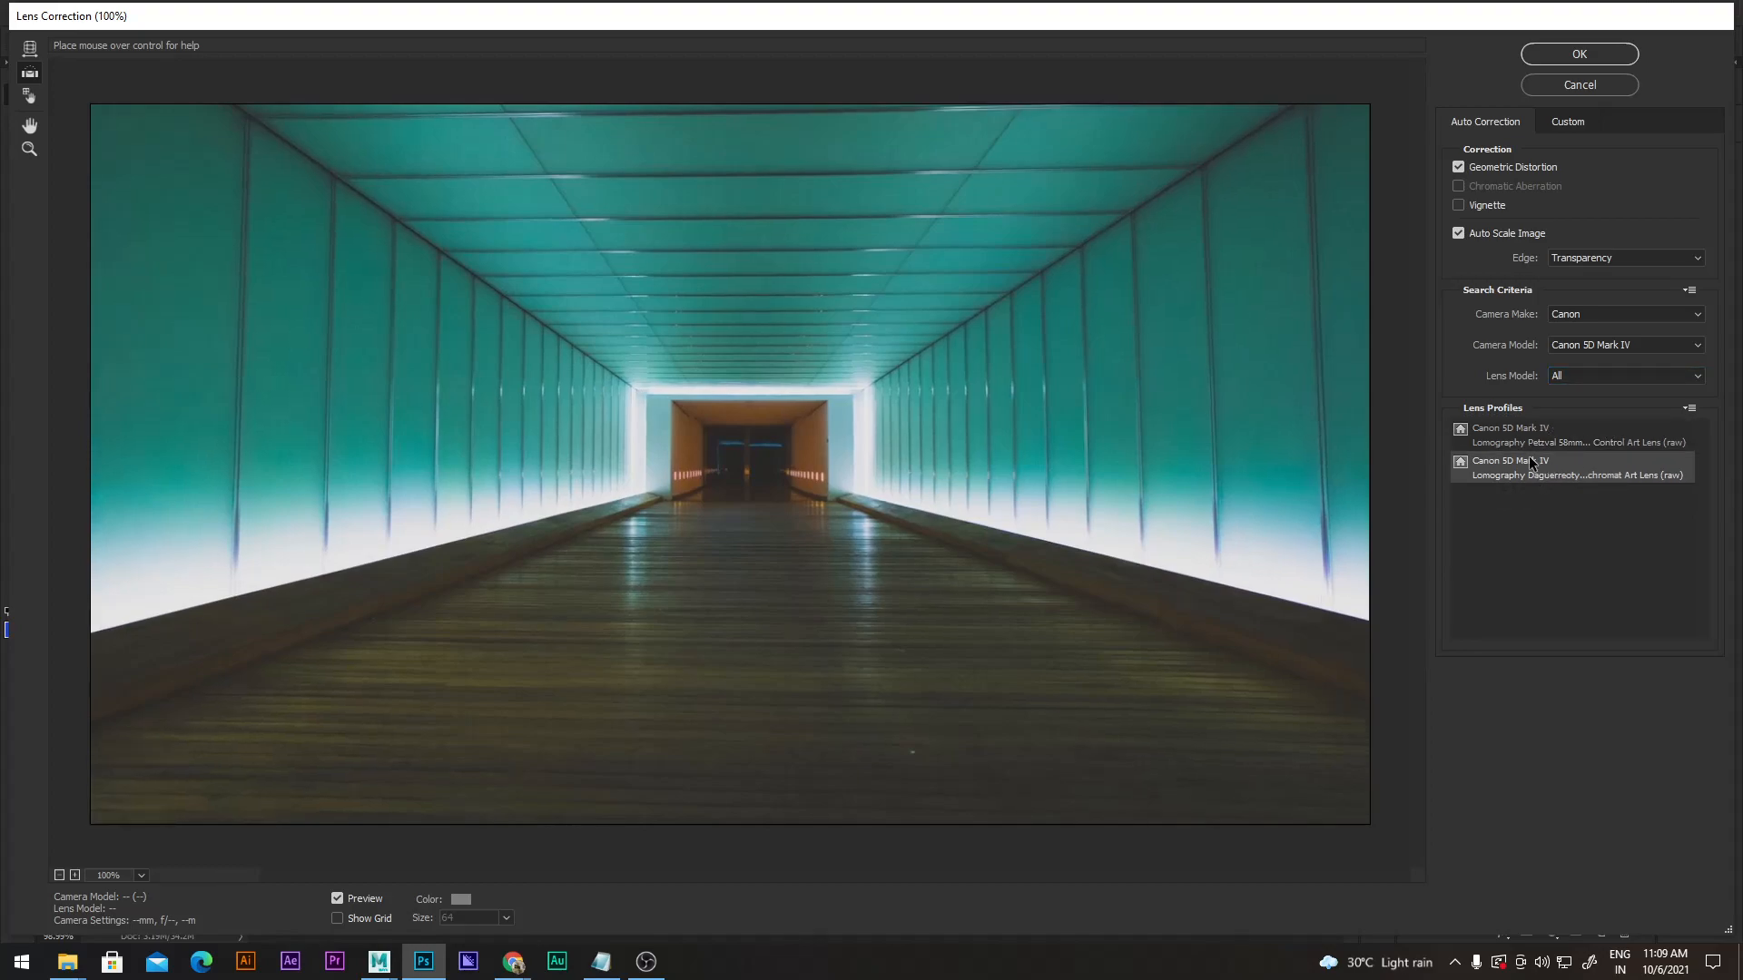
click(1530, 445)
click(1543, 481)
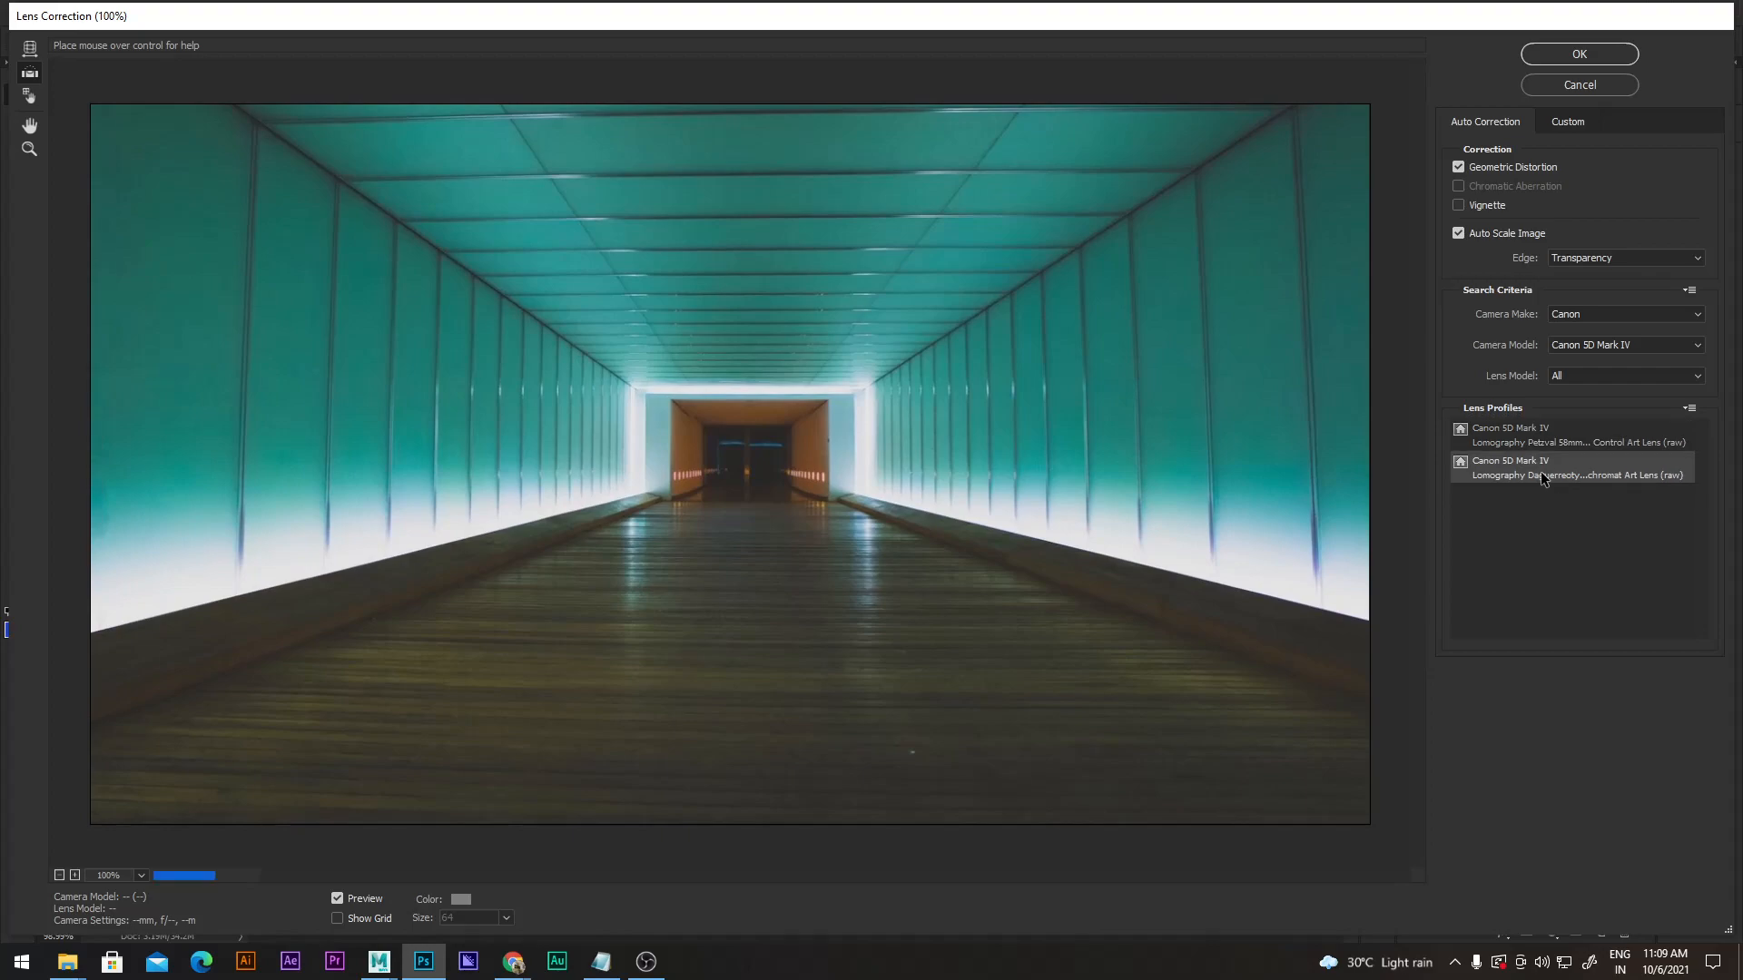
Review the presets in the custom correction settings, try both distortion extremes, and set Remove Distortion to +100.00.
click(1566, 119)
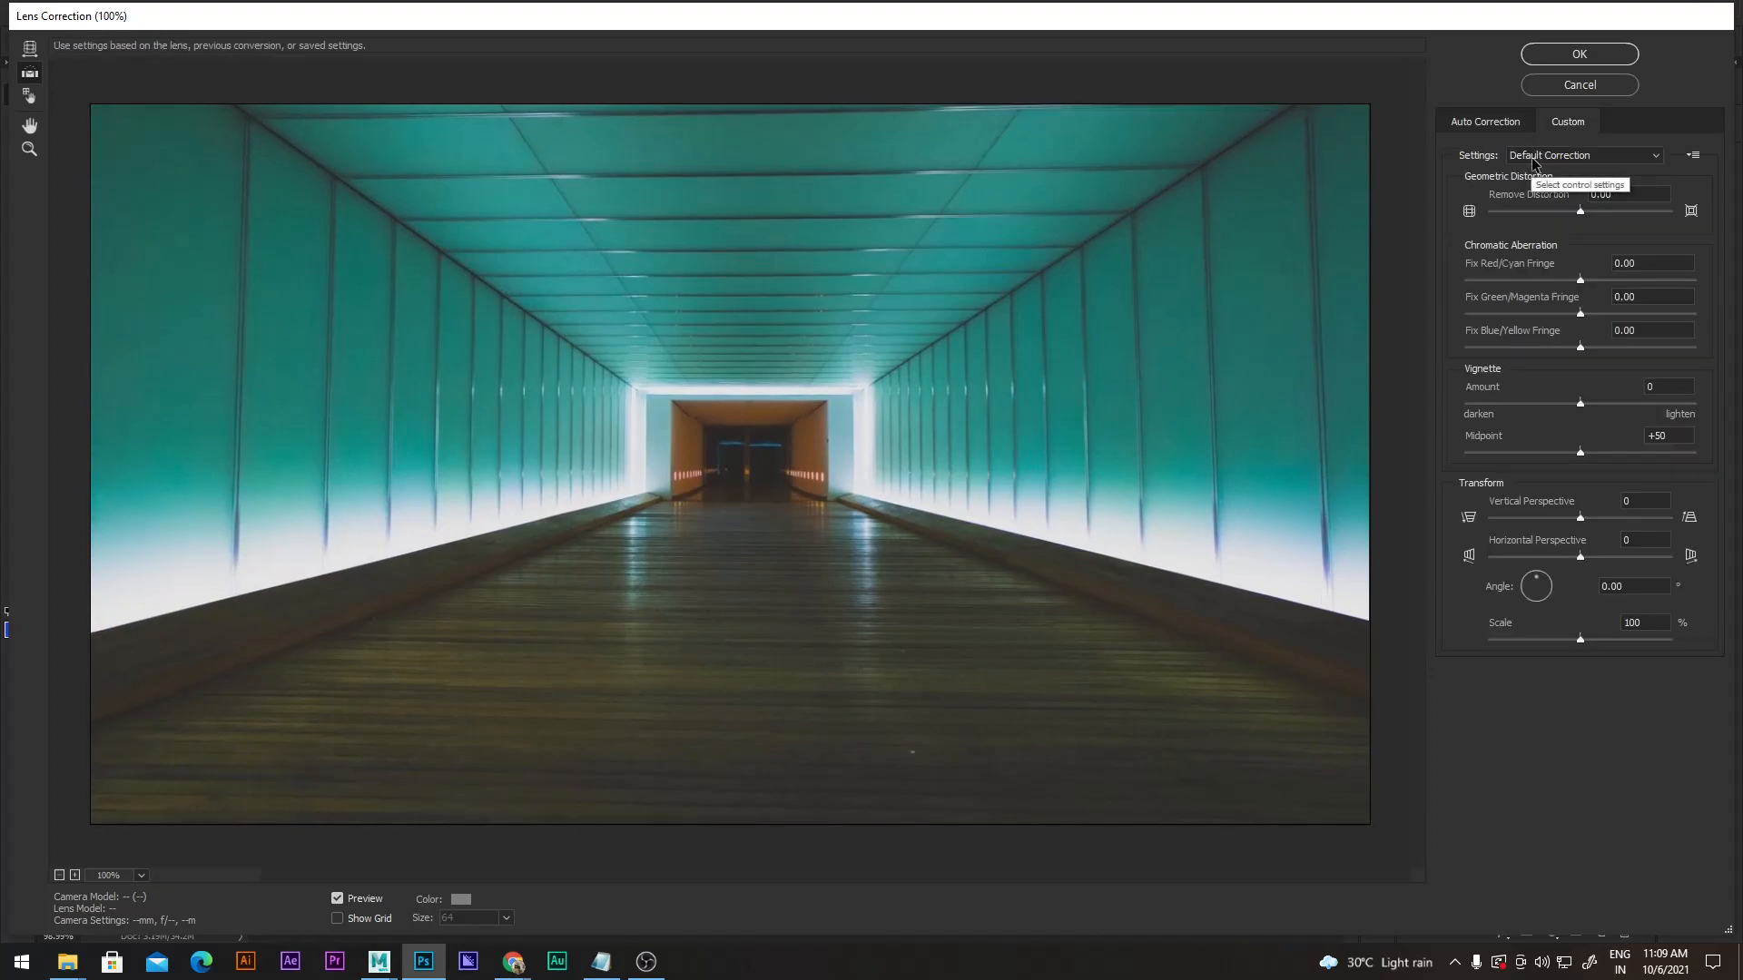
click(1540, 157)
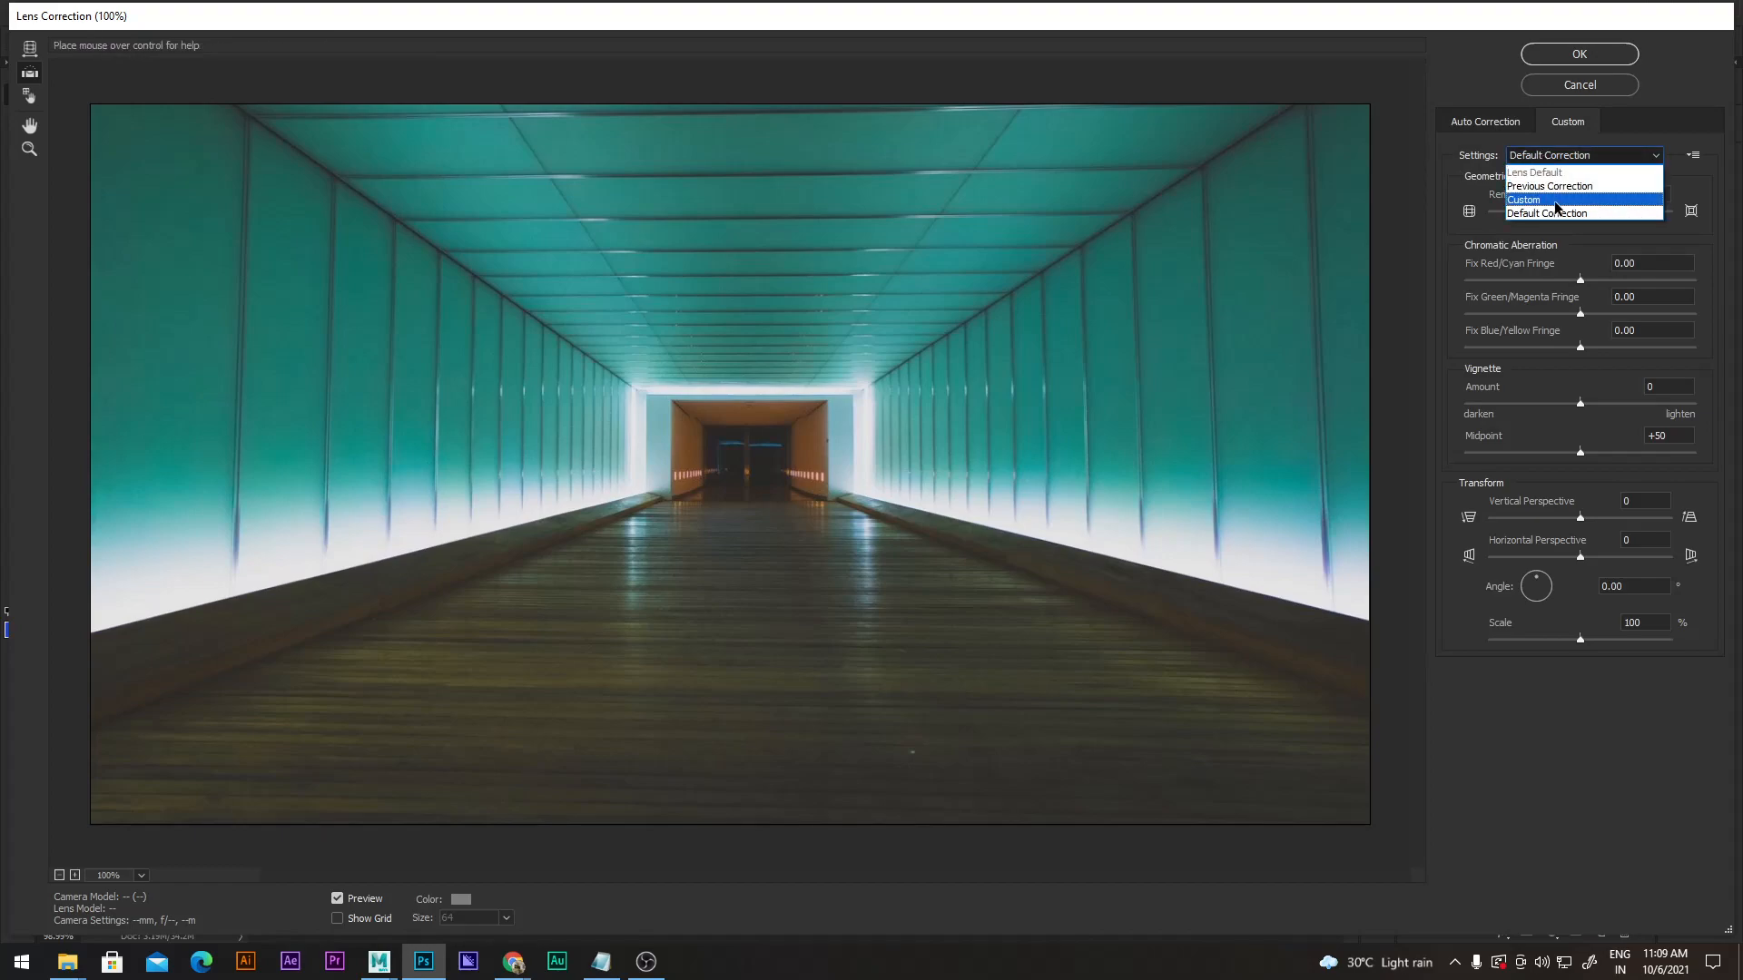
click(1563, 159)
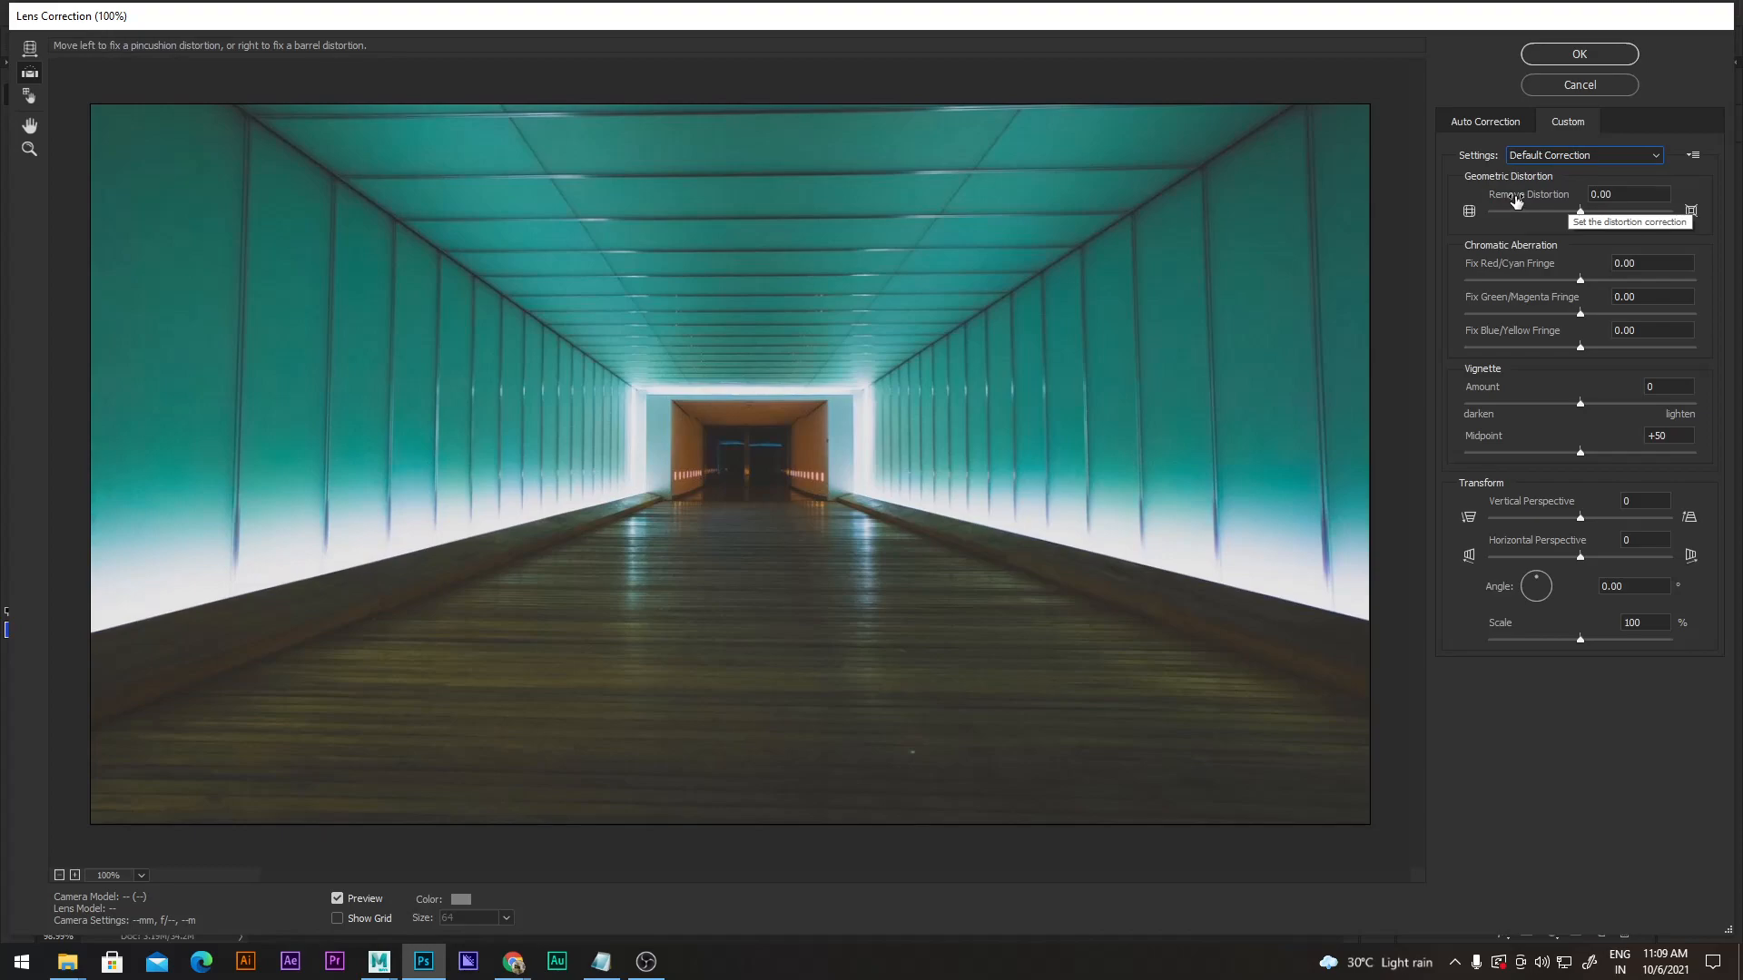
drag(1516, 201, 506, 277)
drag(381, 281, 1734, 281)
drag(1512, 196, 1734, 196)
drag(1502, 204, 1694, 210)
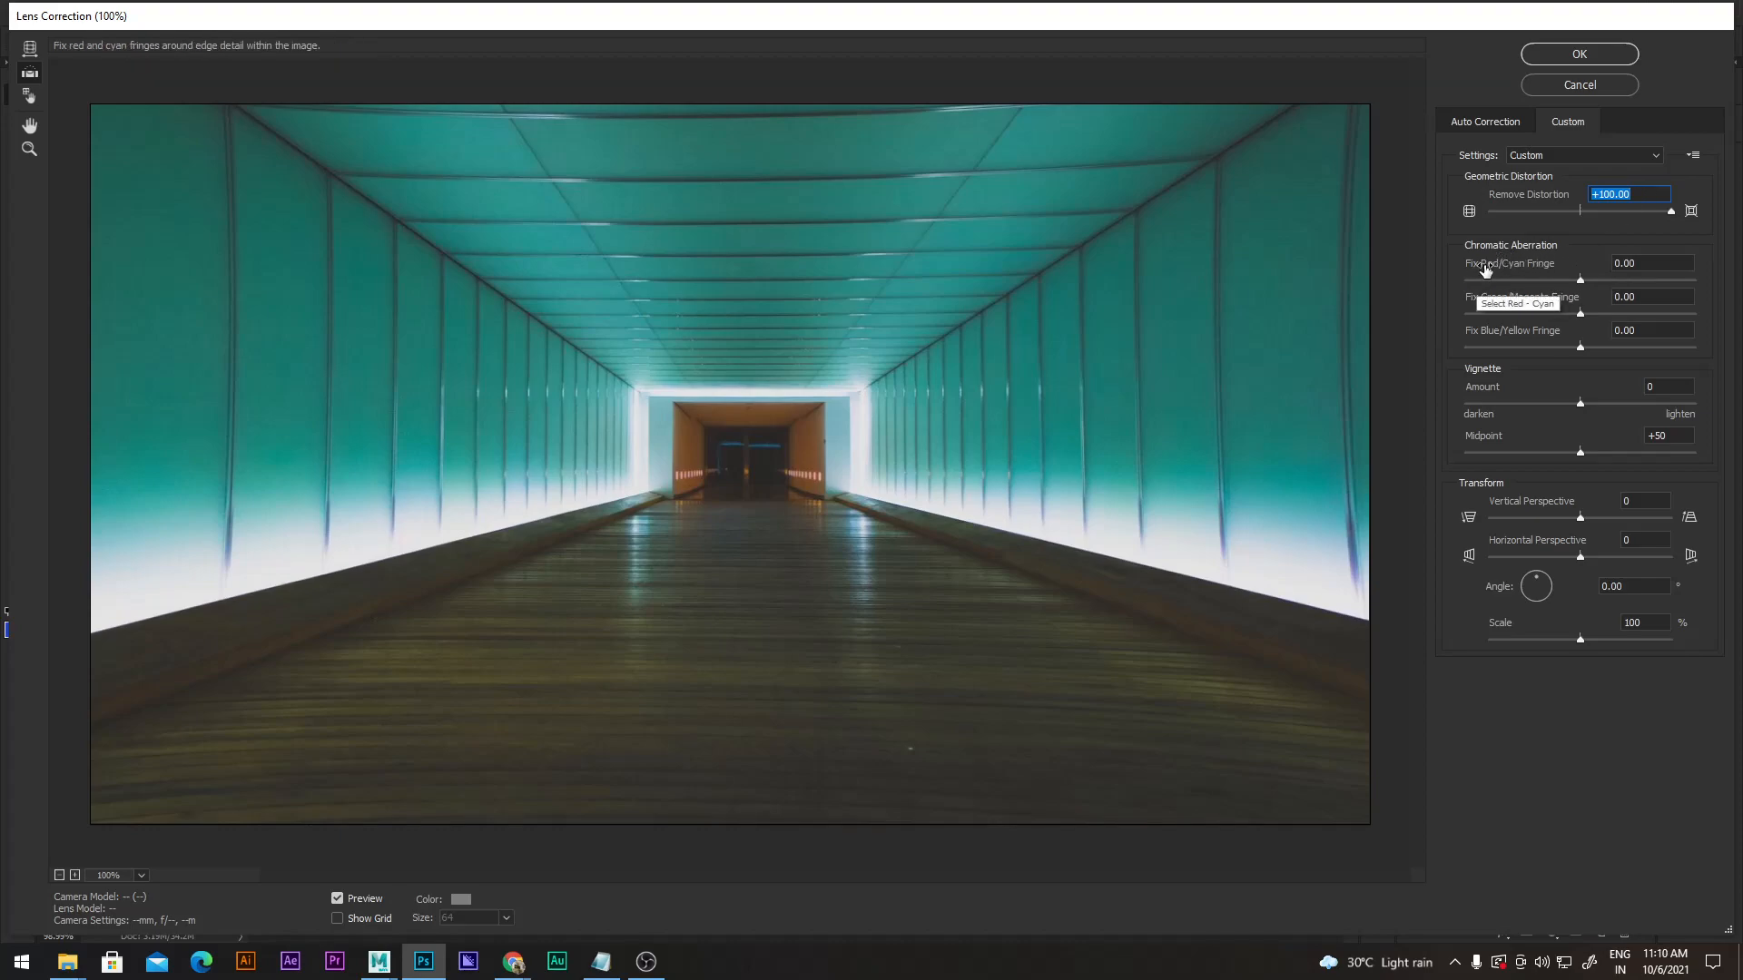
Adjust the chromatic aberration's red/cyan fringe correction to +100.00.
drag(1484, 270, 1493, 271)
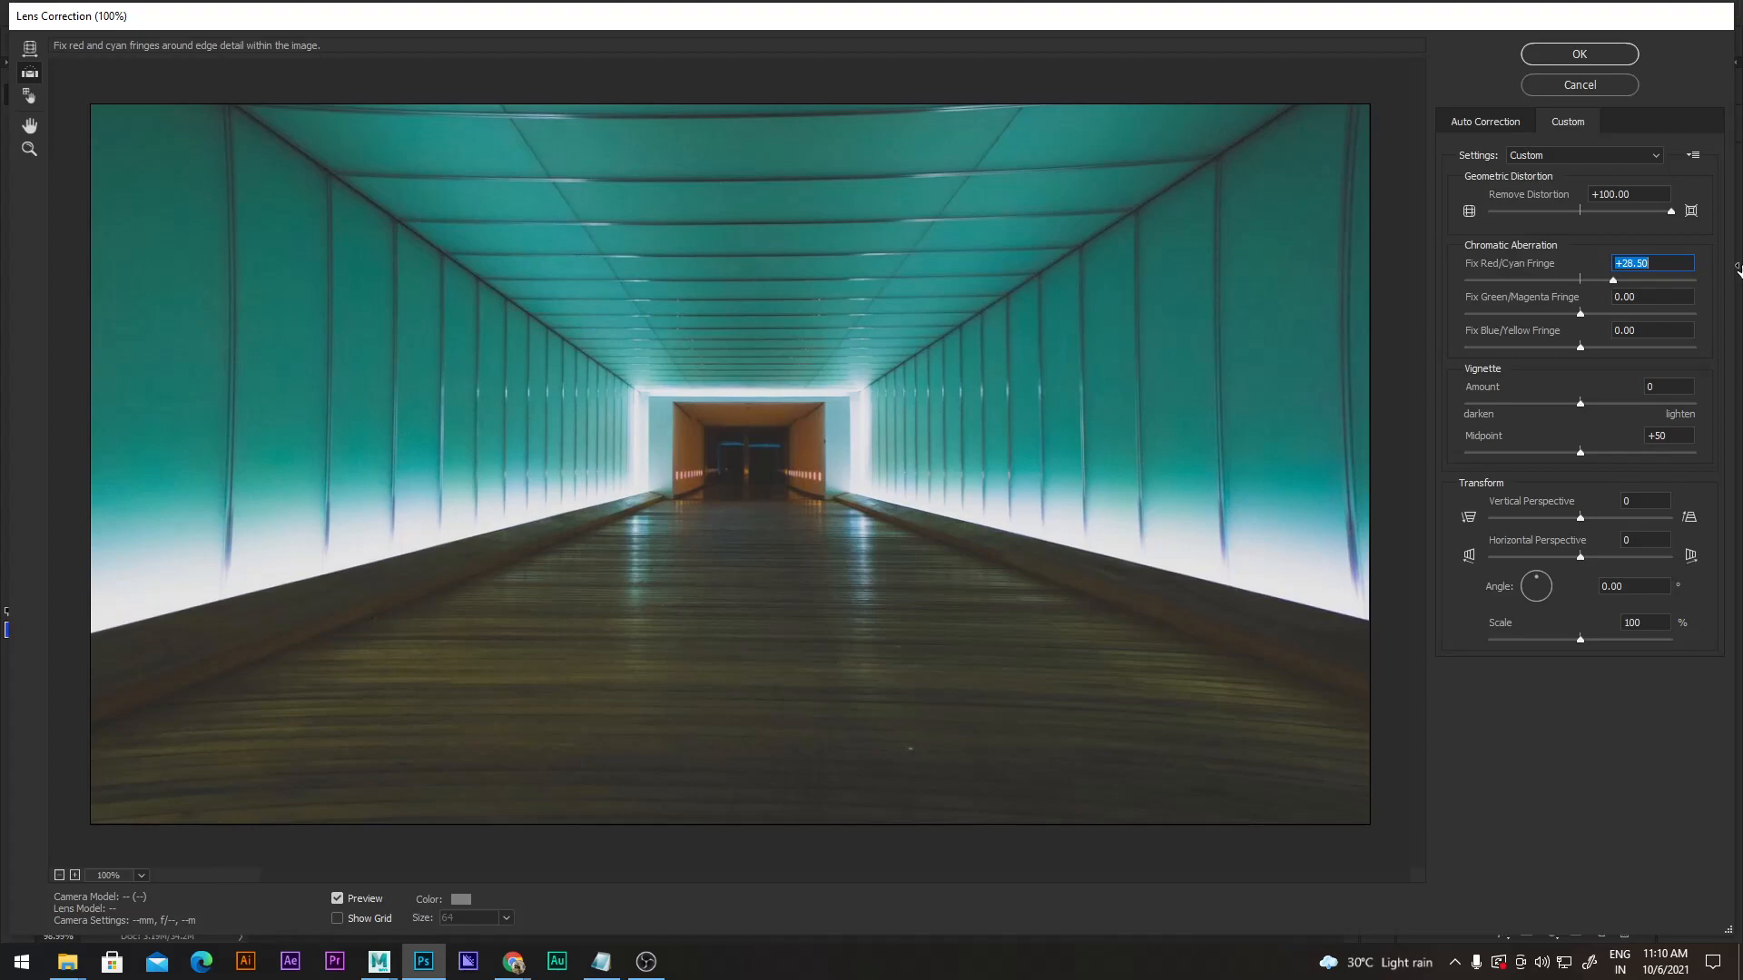
drag(1738, 268, 1364, 267)
click(1613, 280)
mouse_move(1614, 282)
mouse_down()
mouse_move(1739, 284)
mouse_move(1613, 282)
mouse_up()
click(1531, 281)
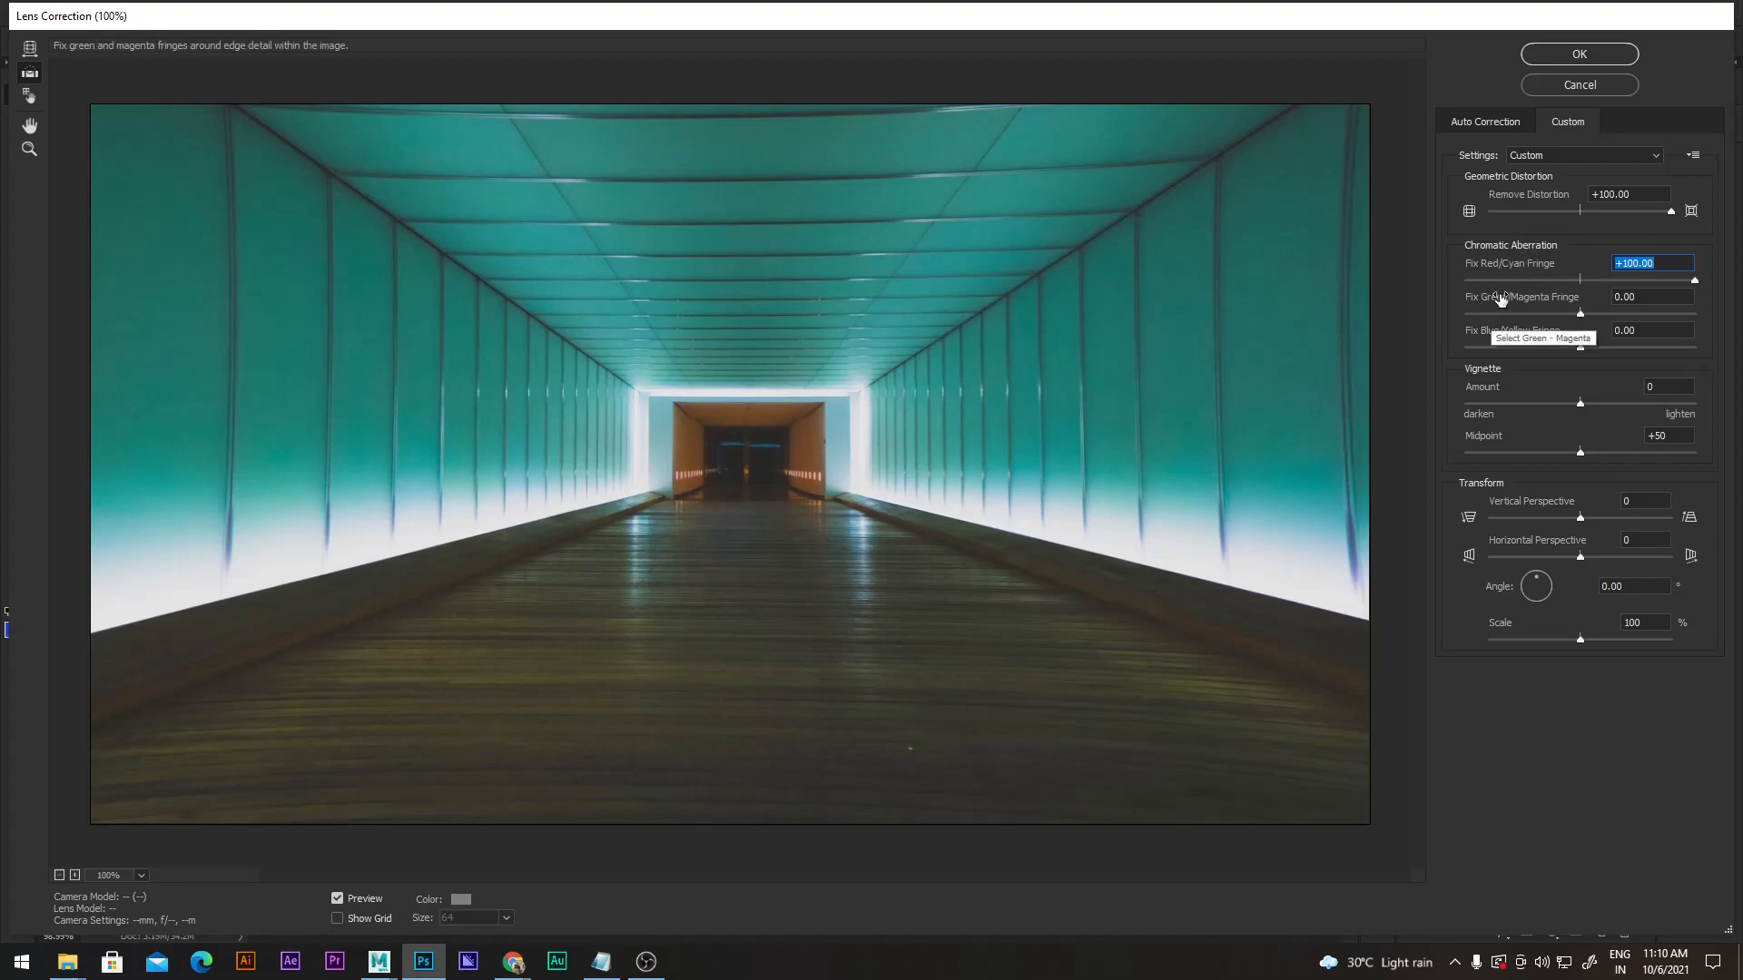
Set the green/magenta fringe correction to +28.00 and the blue/yellow fringe correction to +27.80.
drag(1495, 303, 1613, 308)
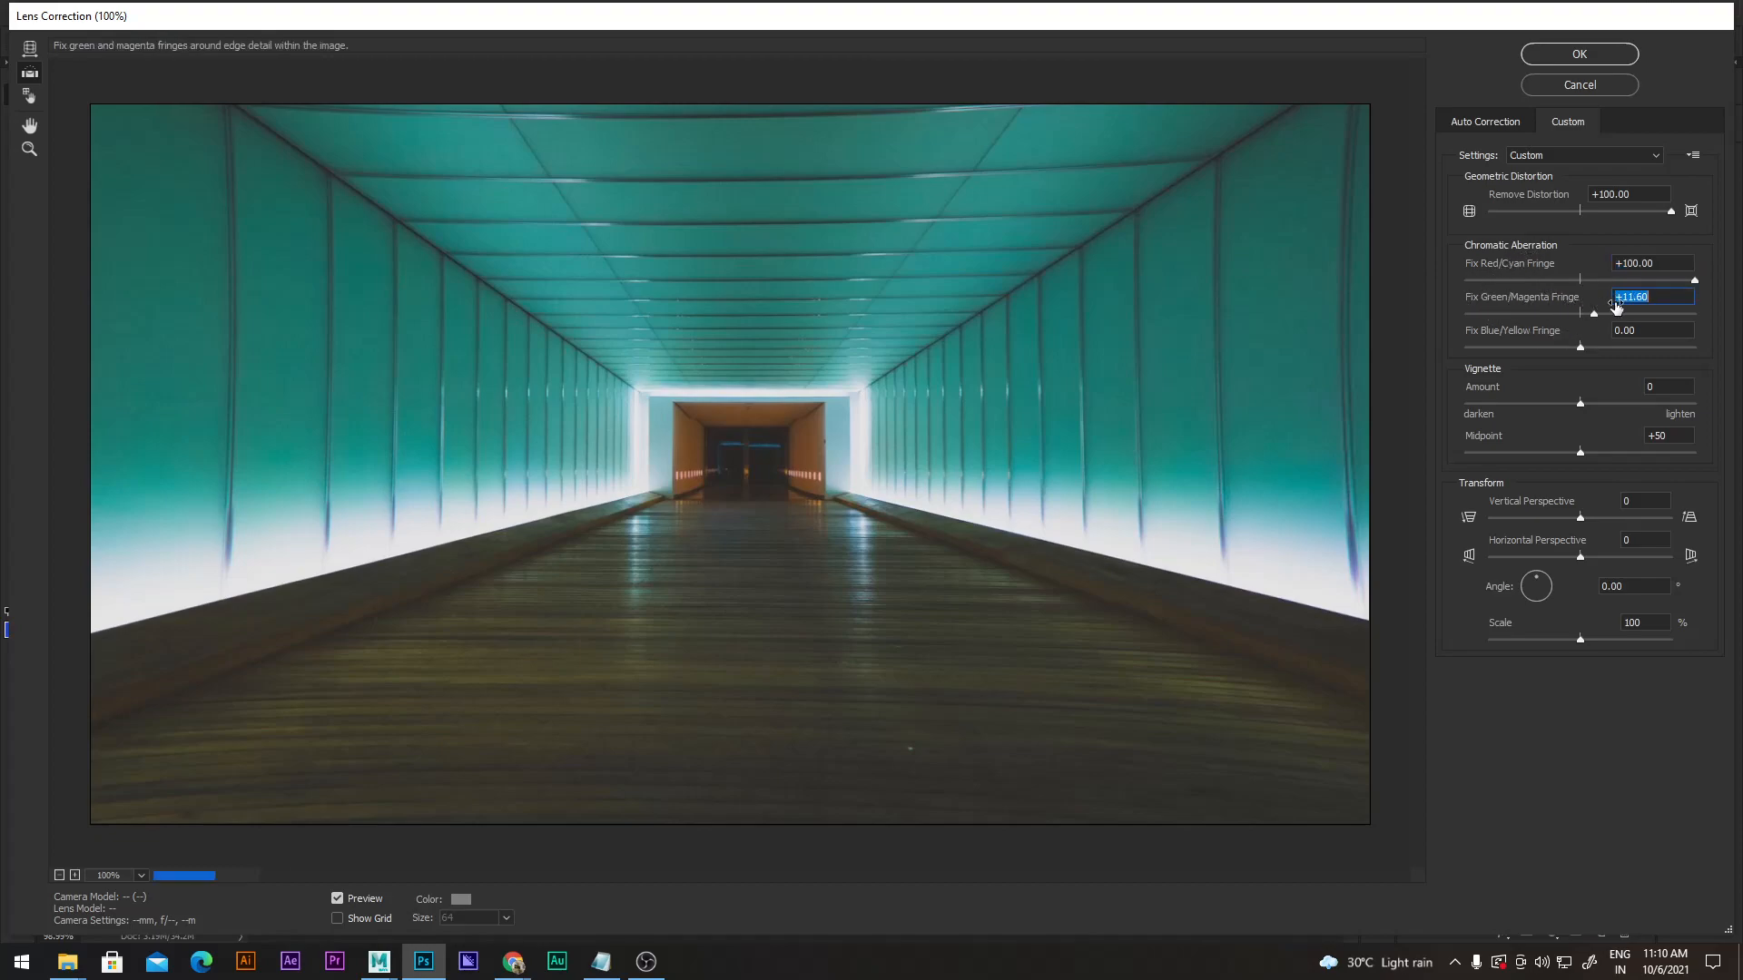
drag(1738, 307, 1524, 306)
drag(1309, 306, 907, 306)
drag(1260, 309, 1734, 305)
drag(1491, 337, 1611, 336)
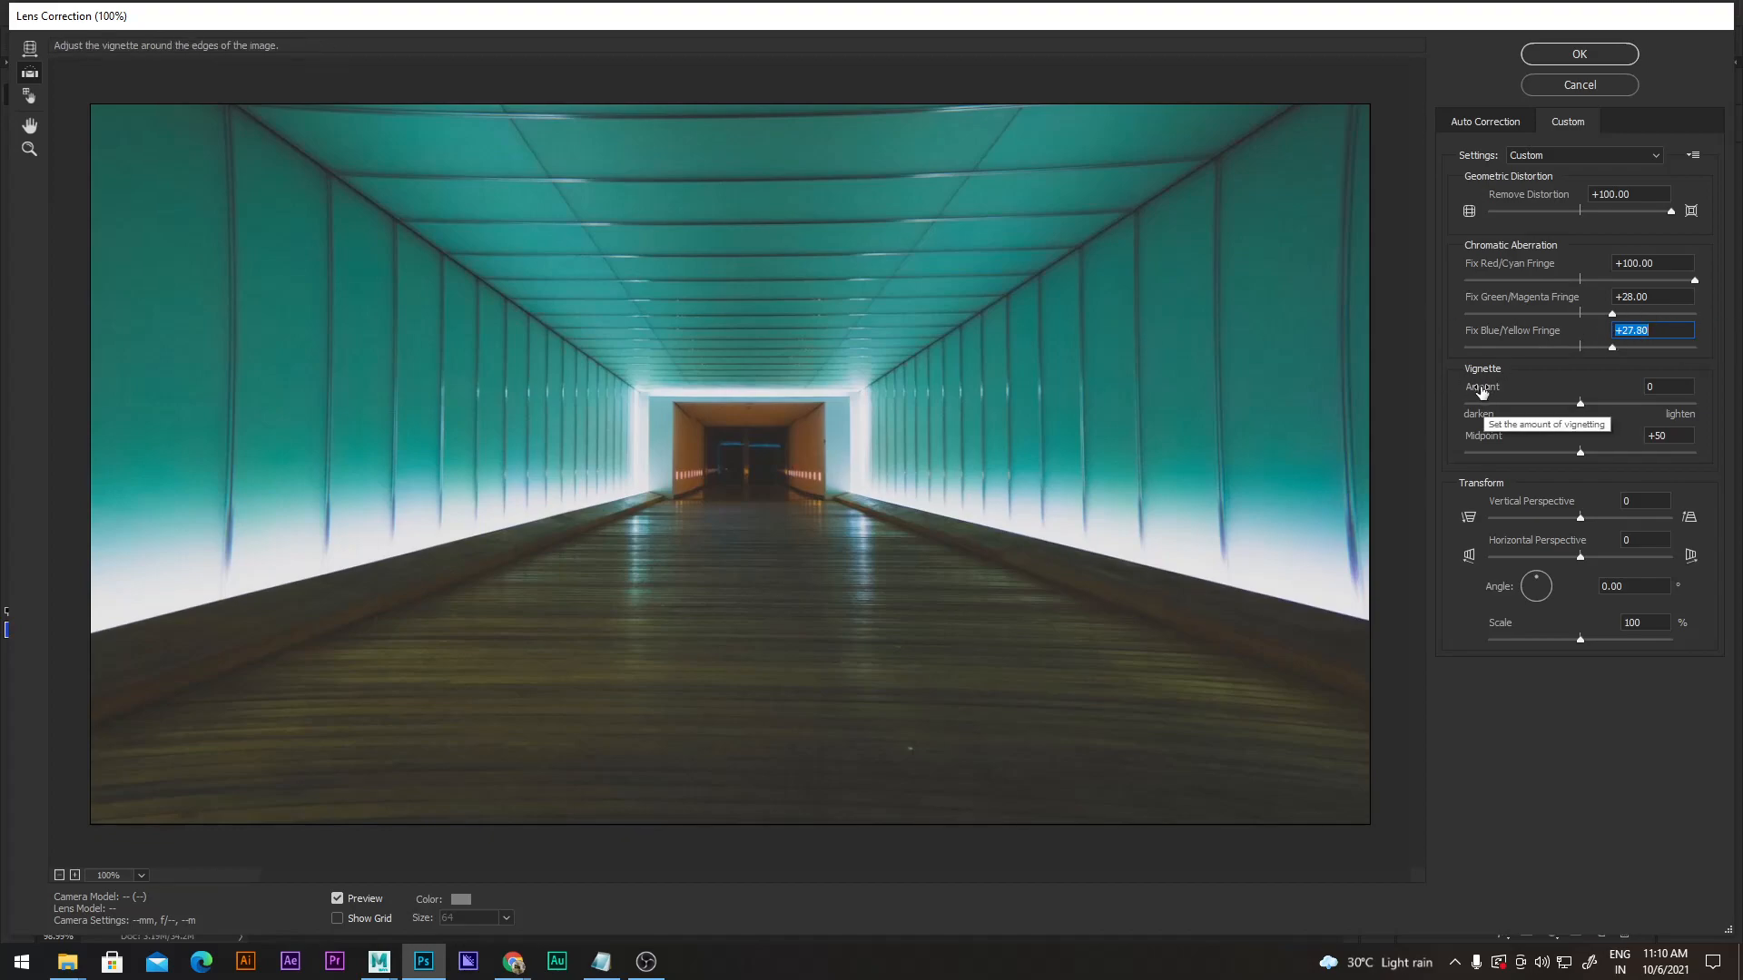
Darken the image edges with a vignette amount of -100 and a midpoint of +27.
drag(1481, 391, 1230, 393)
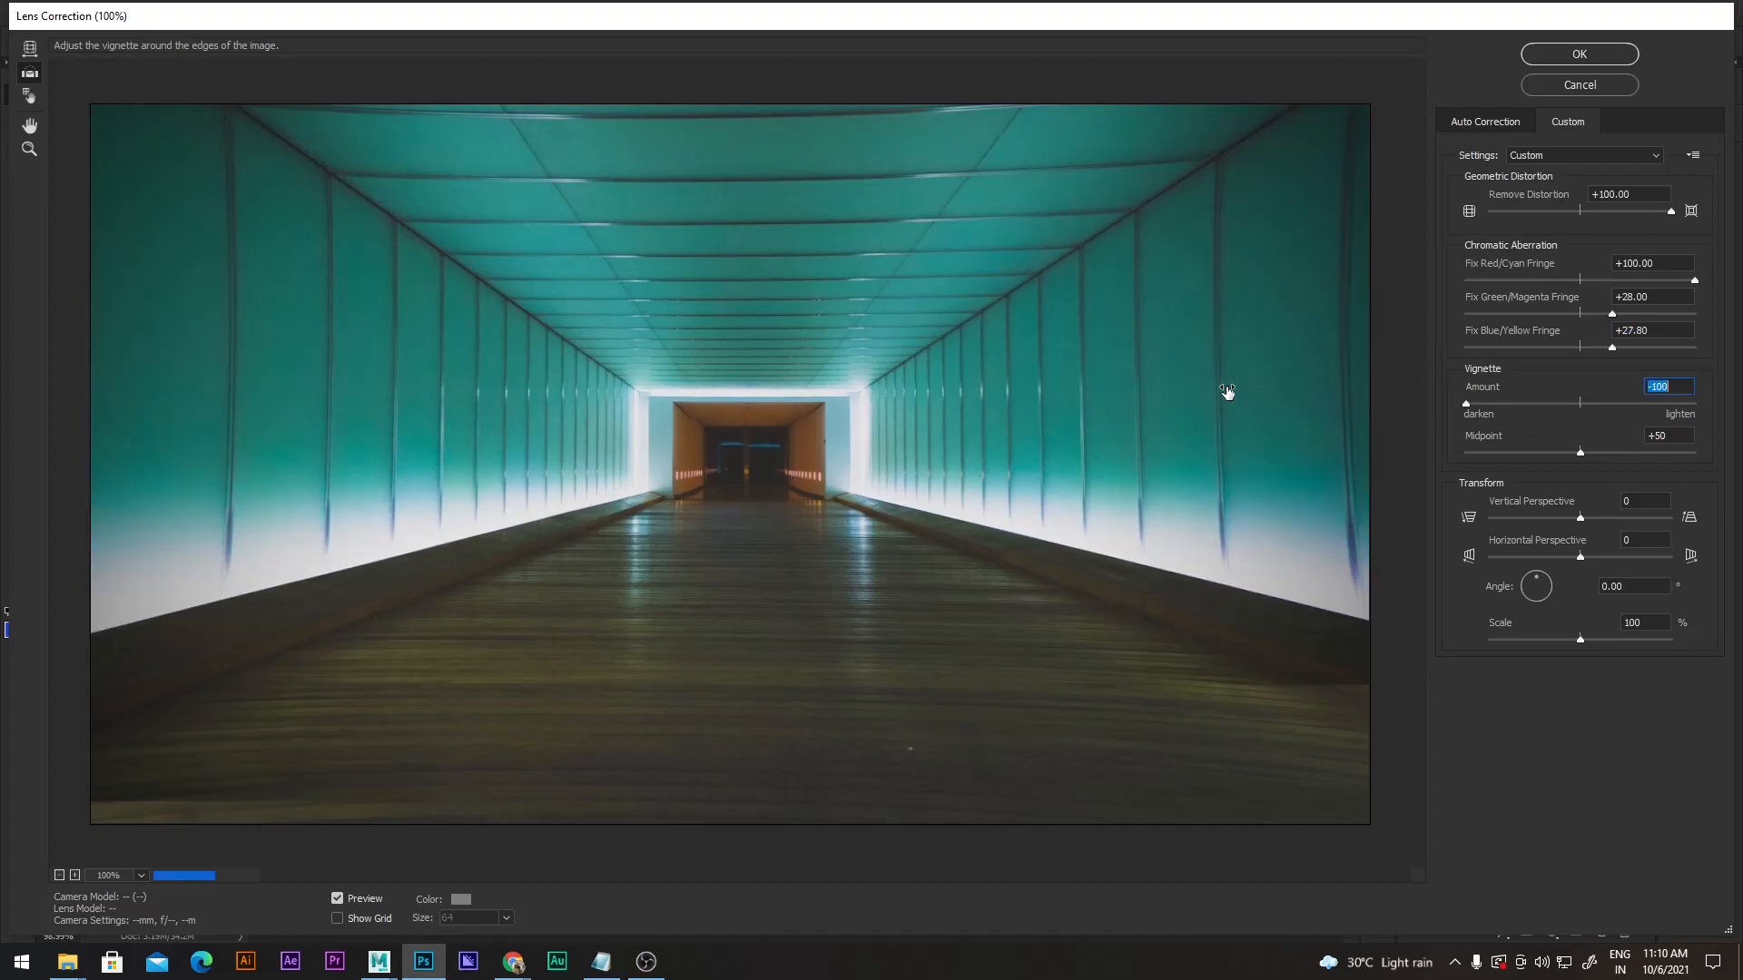
drag(1693, 403, 1412, 435)
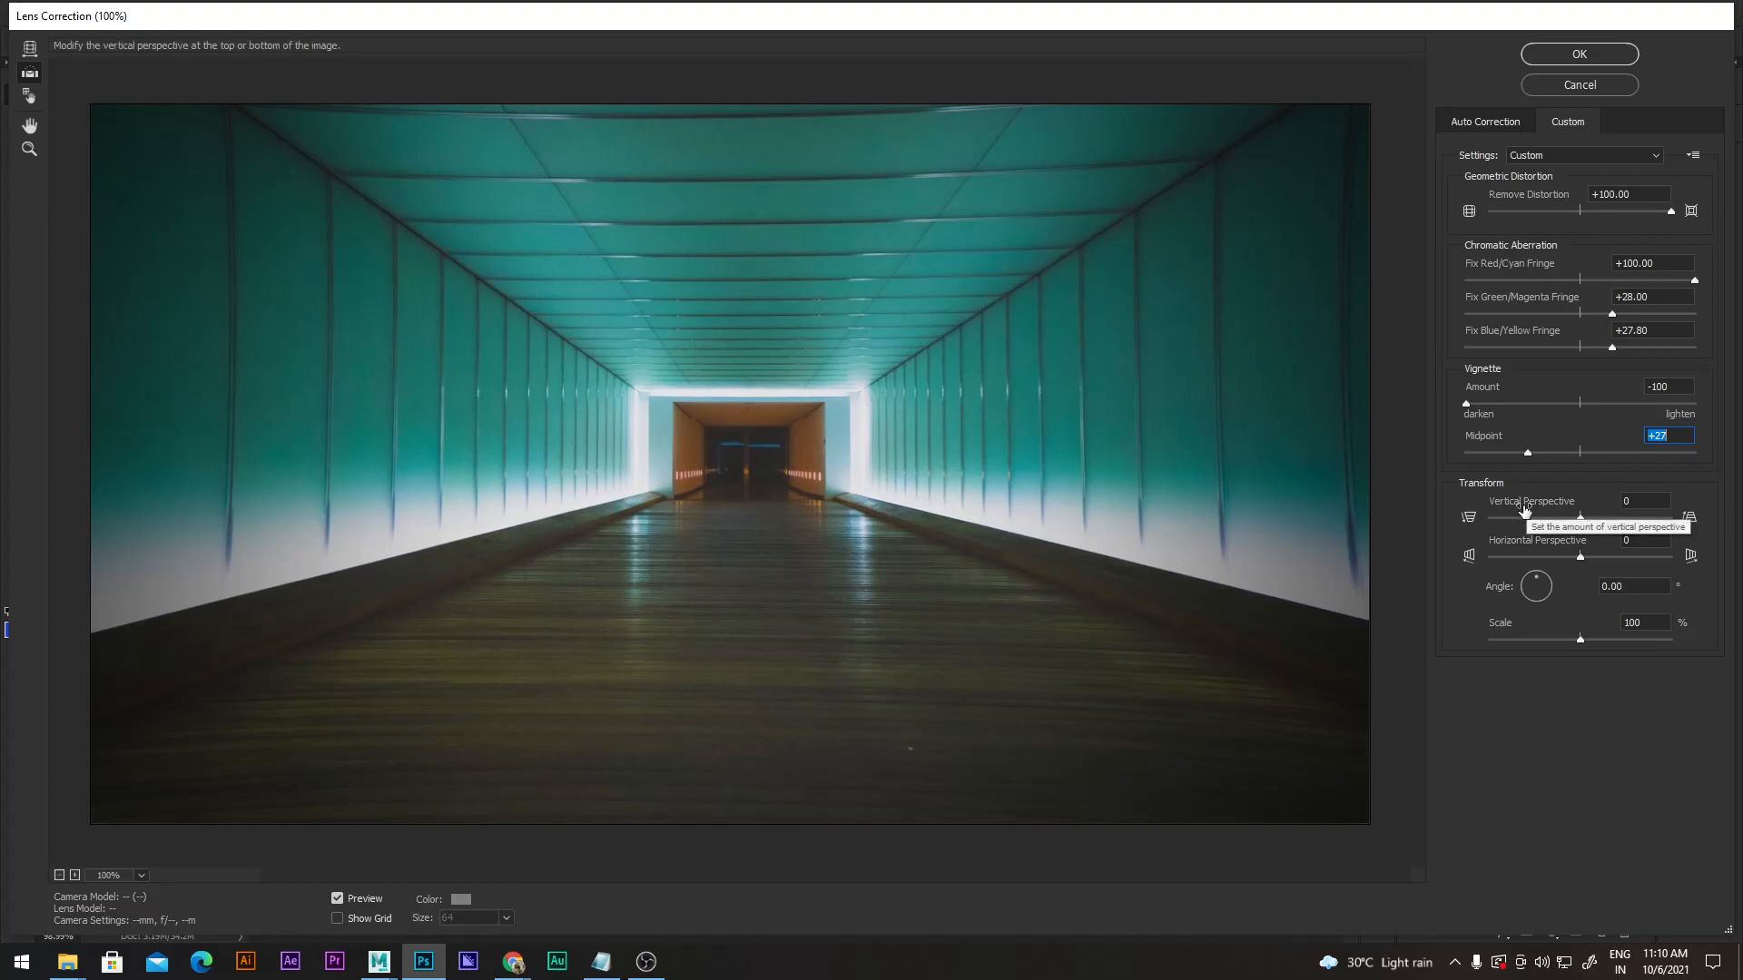
Set the transform's vertical perspective to +39, horizontal perspective to -16, angle to 0 and scale to 104%.
drag(1522, 509, 1475, 537)
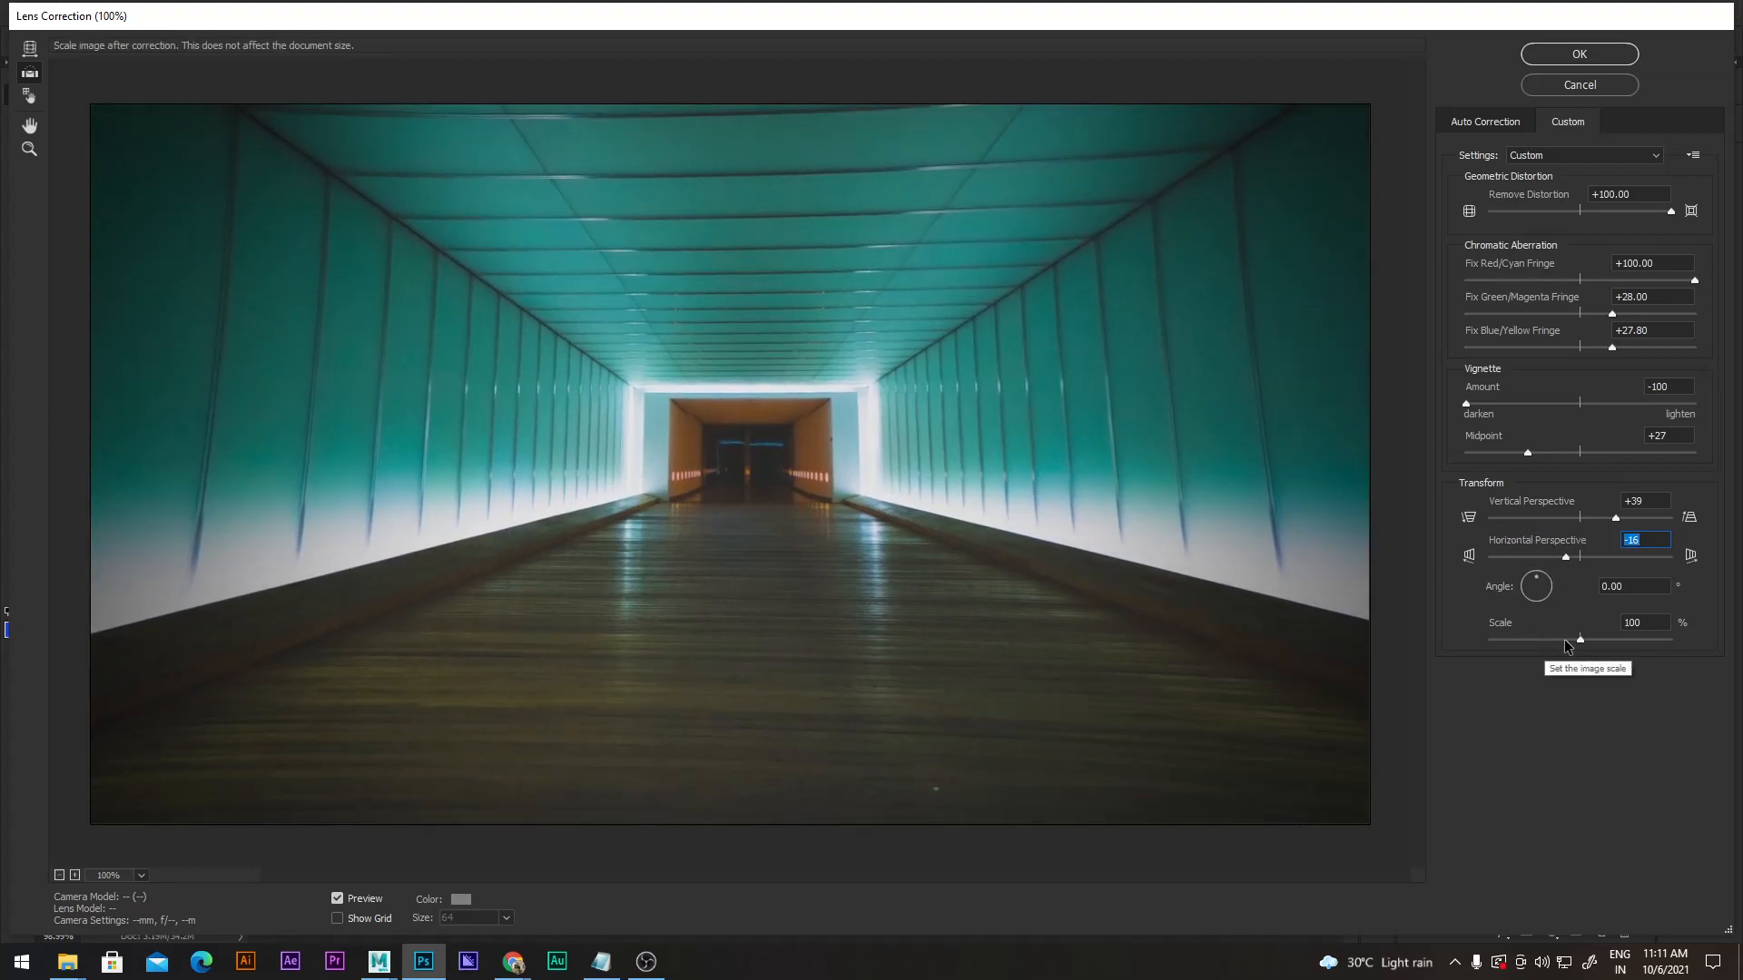
click(1501, 629)
drag(1542, 630, 1352, 603)
mouse_move(1543, 586)
mouse_down()
mouse_move(1522, 570)
mouse_move(1513, 588)
mouse_up()
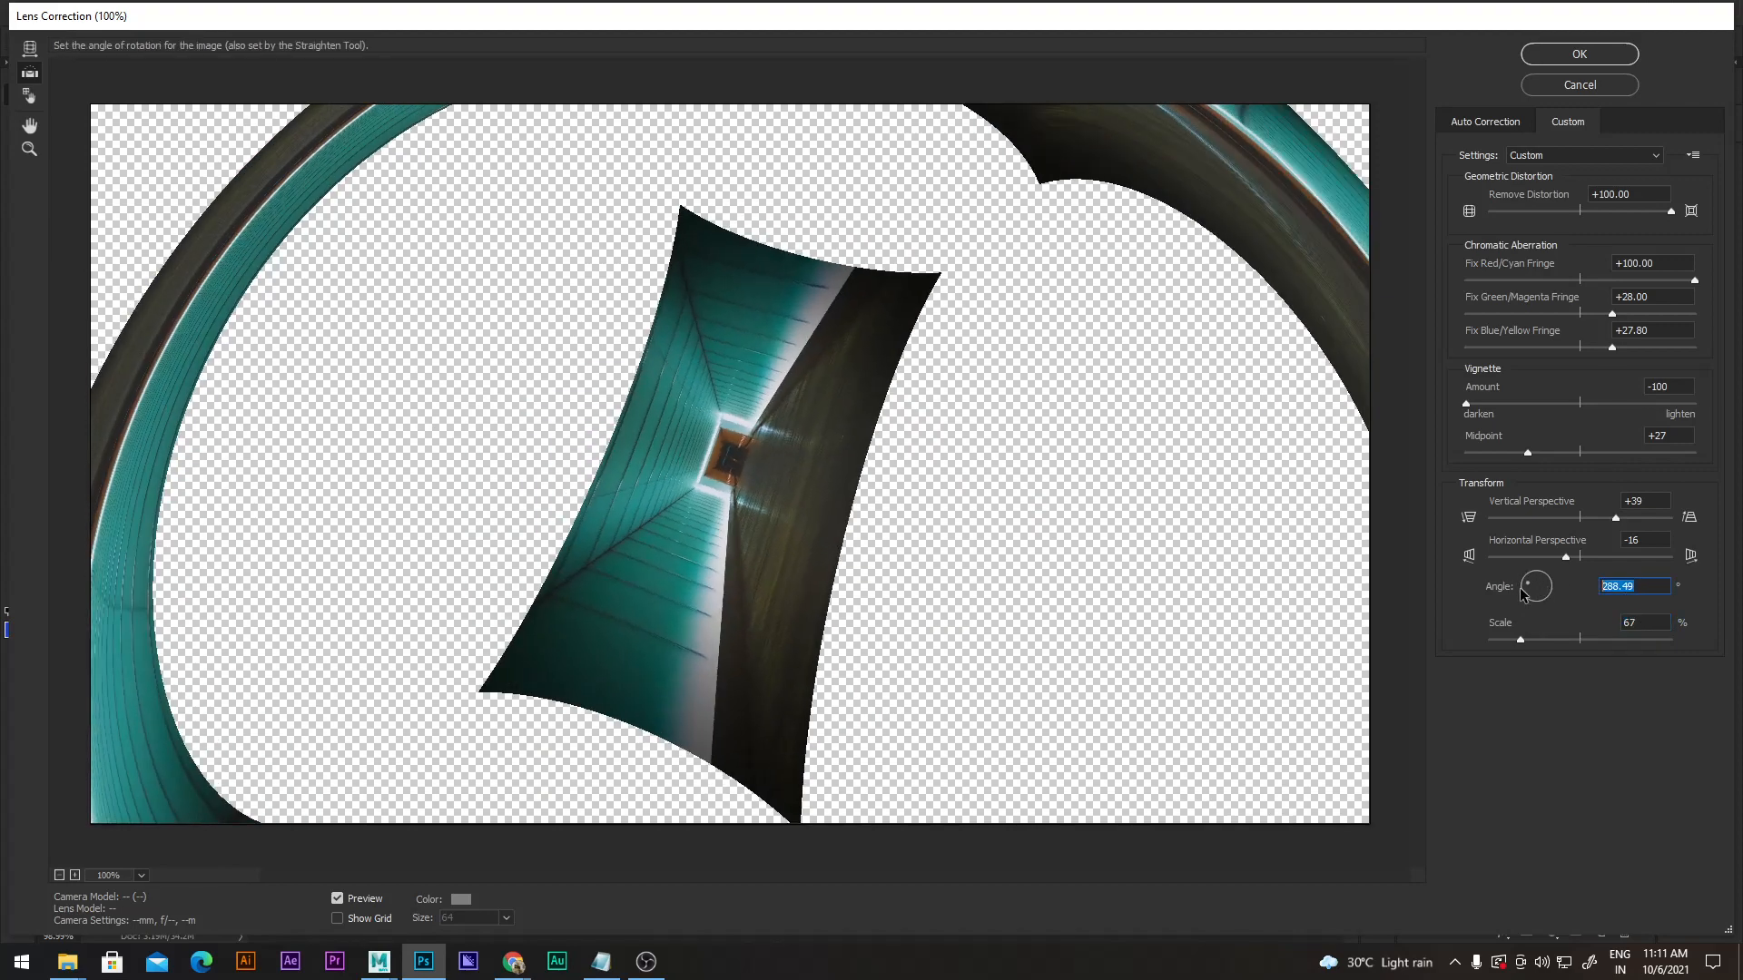
text(0)
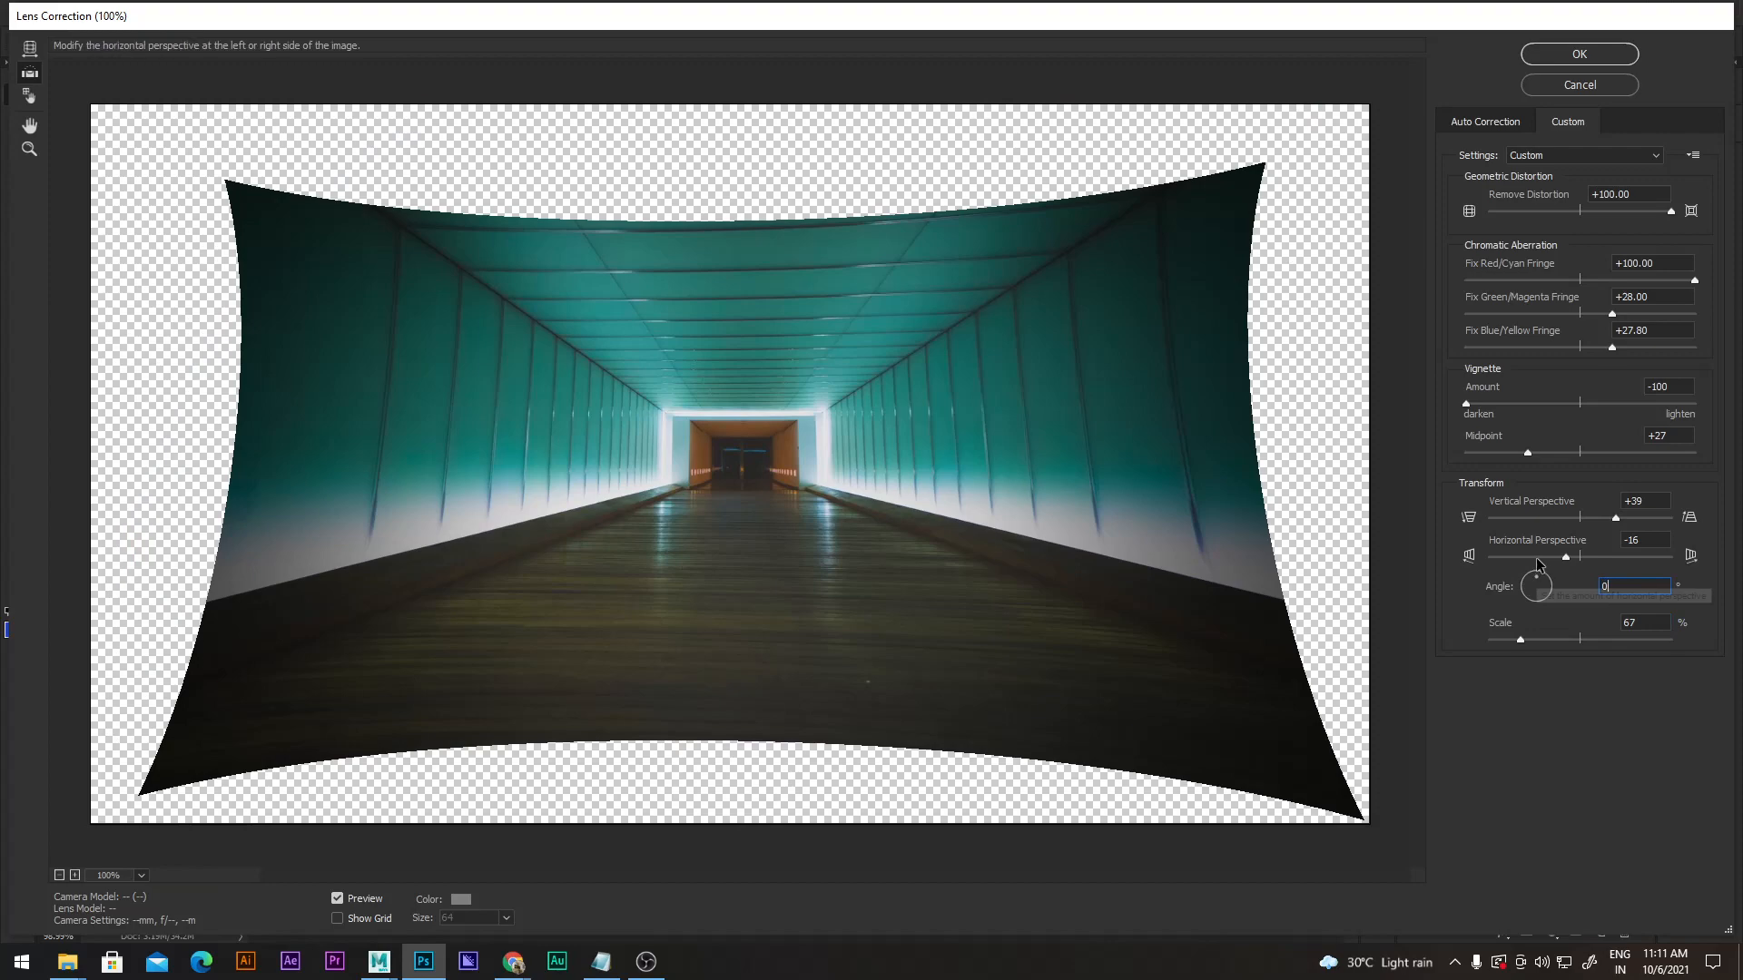
drag(1512, 626, 1495, 628)
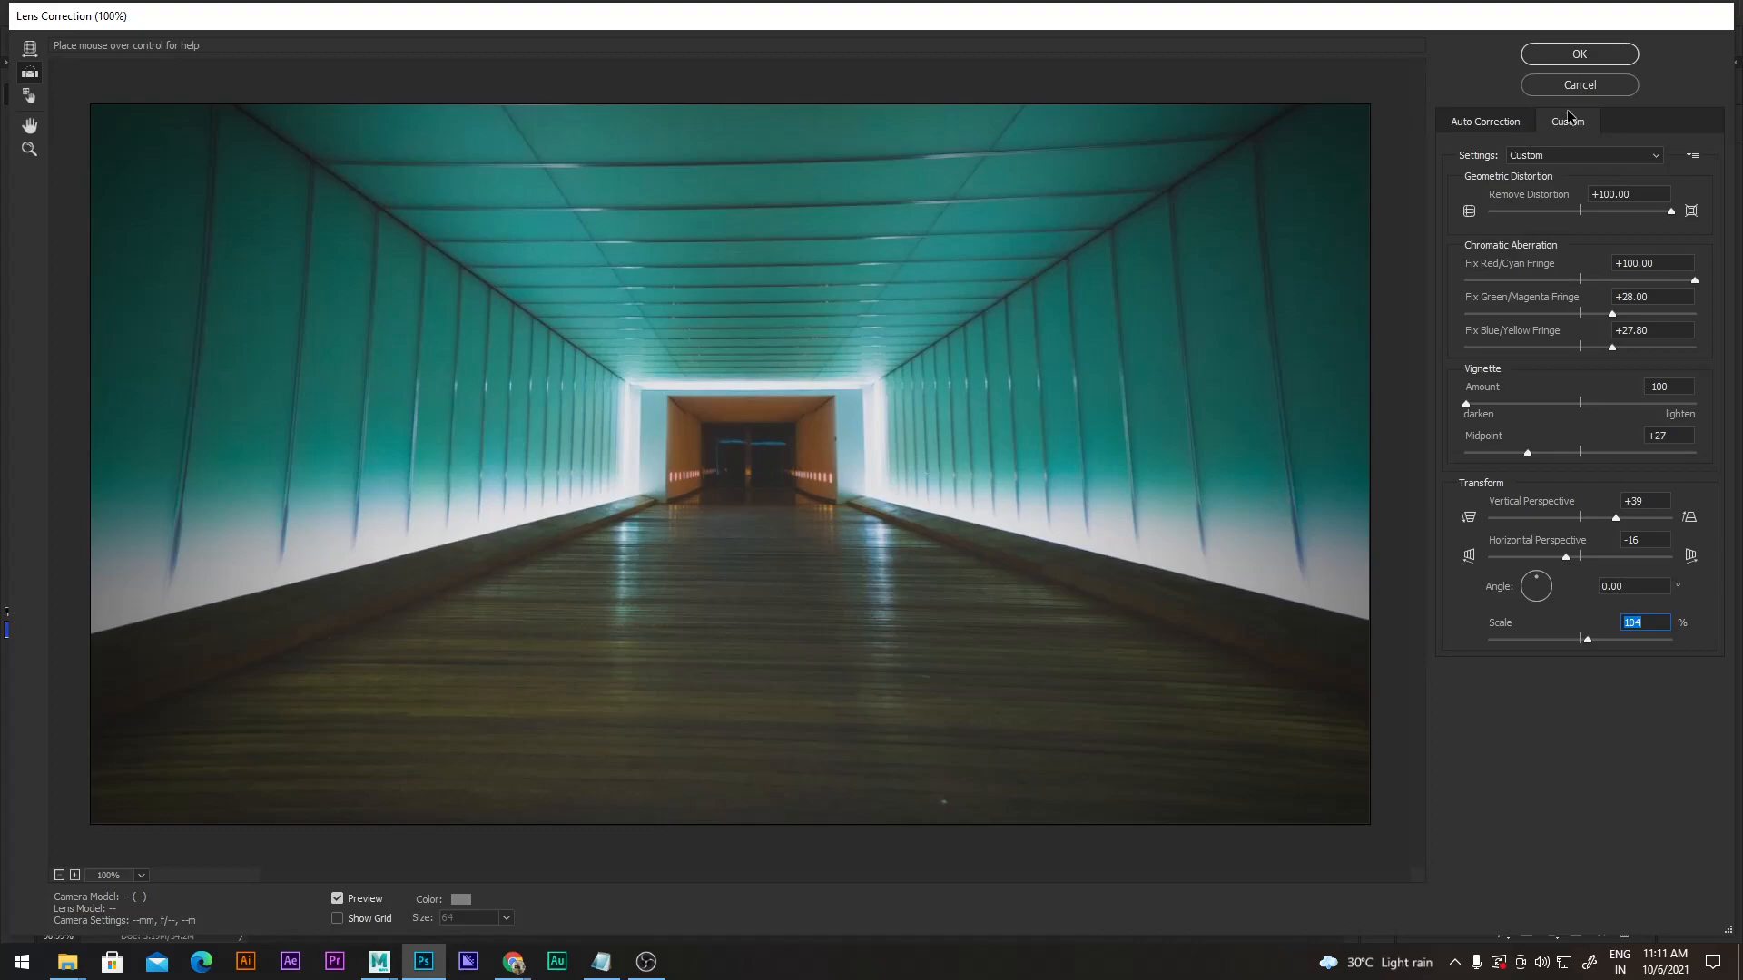
Enable the automatic Vignette correction and apply the lens correction to the hallway layer.
click(1489, 122)
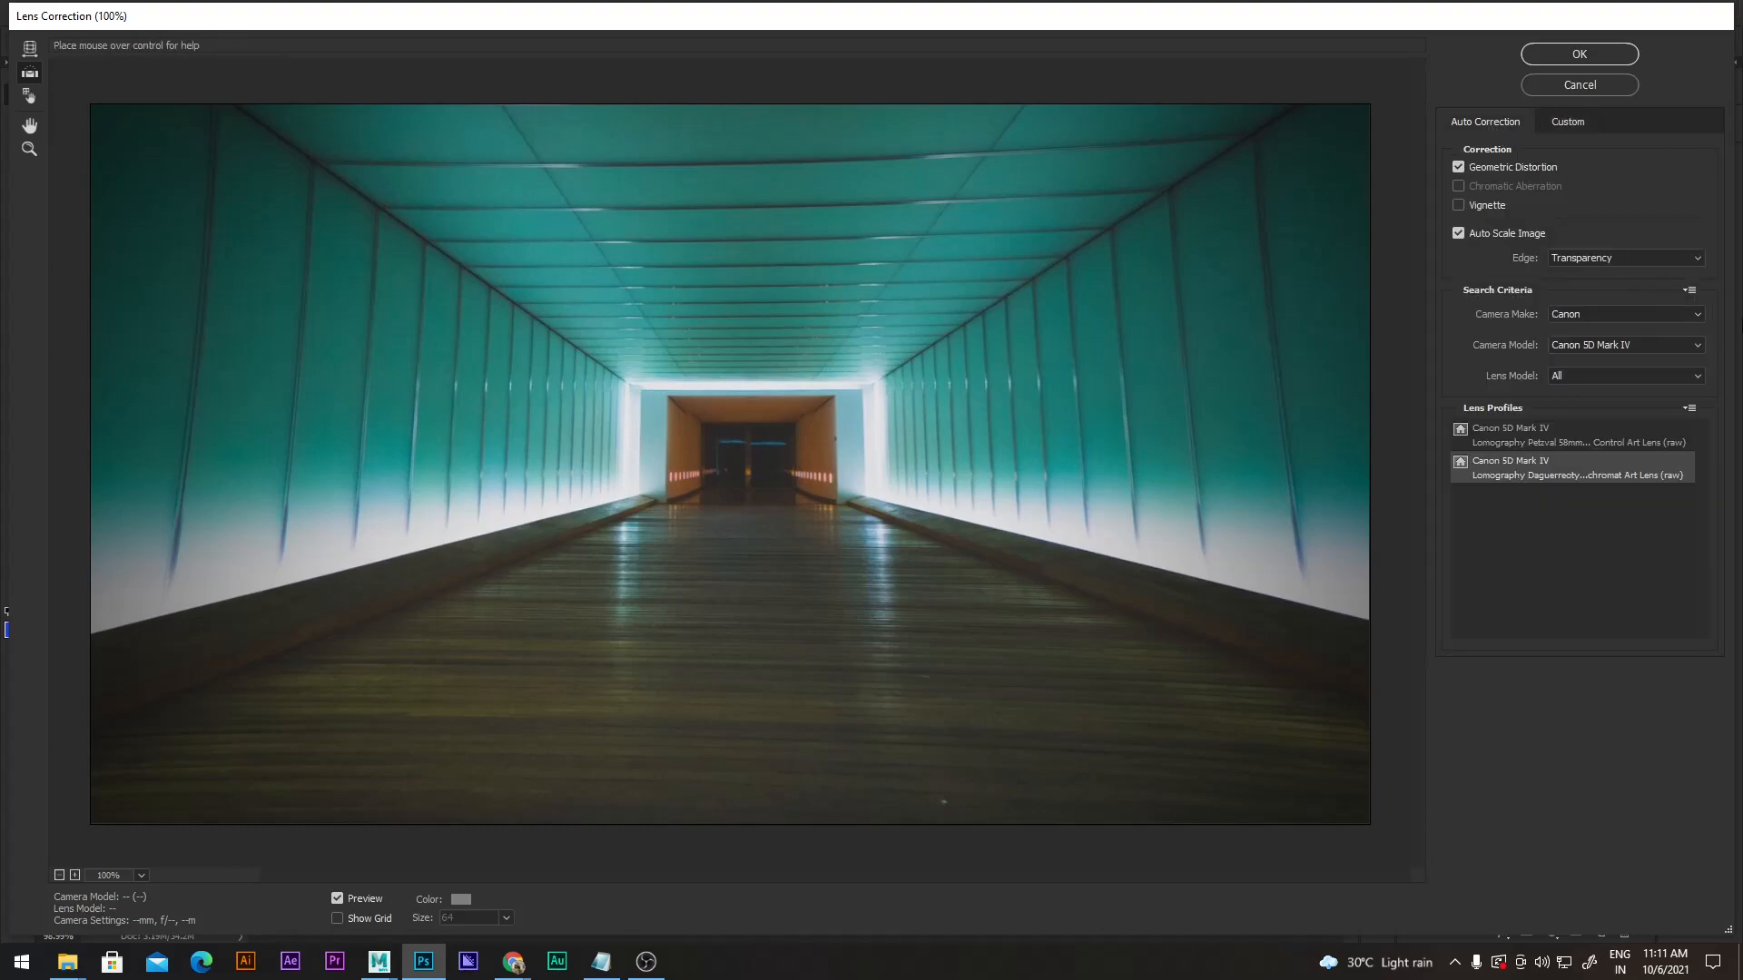
click(1468, 208)
click(1584, 54)
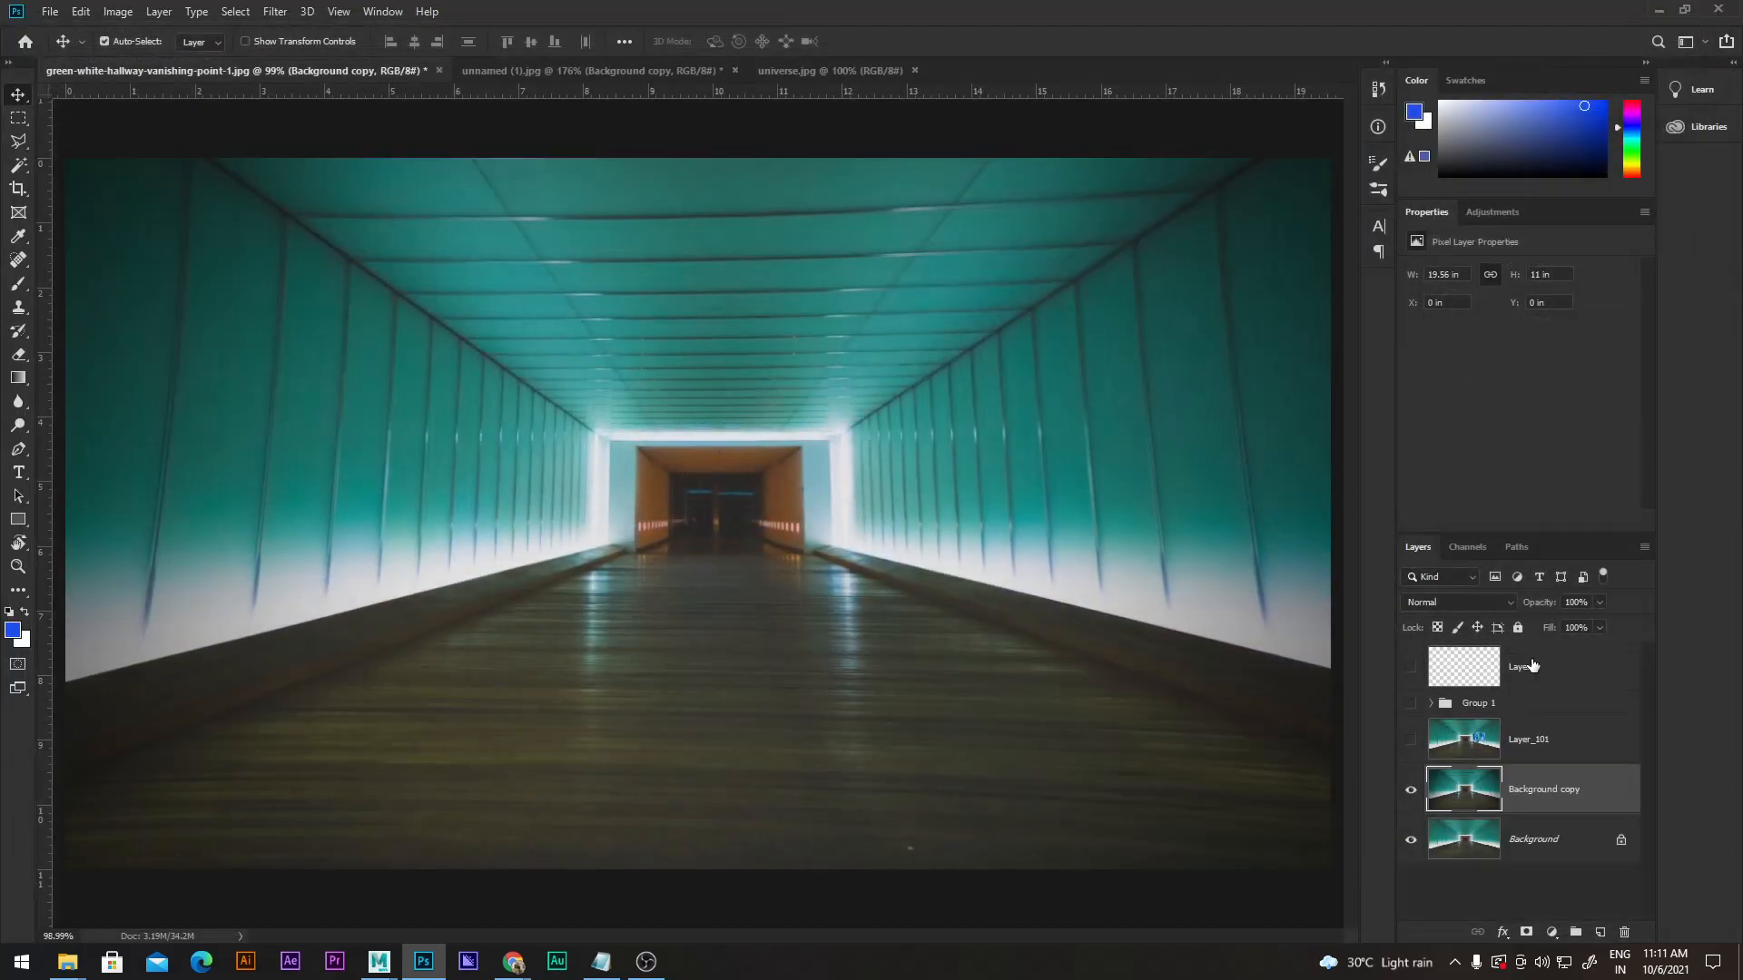
Toggle the Background copy layer repeatedly to compare the corrected hallway with the original, and leave it hidden.
click(1410, 791)
click(1411, 792)
click(1411, 793)
click(1411, 792)
click(1411, 793)
click(1410, 792)
click(1411, 793)
click(1411, 793)
click(1411, 792)
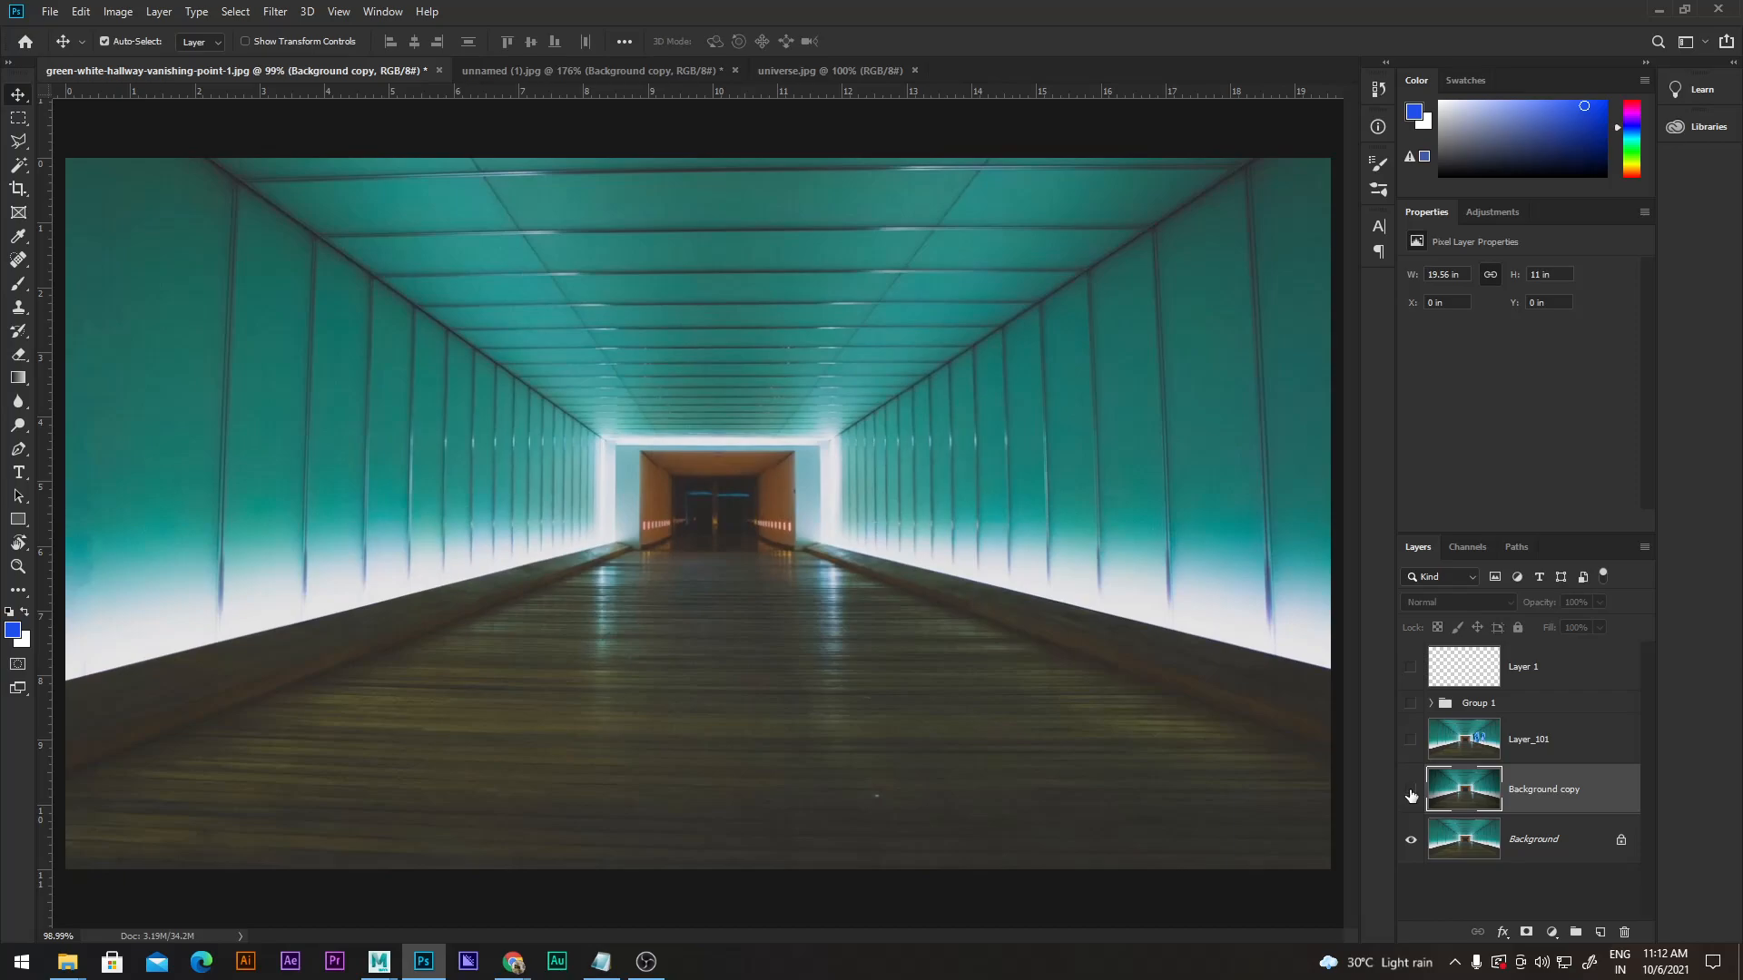
click(1411, 793)
click(1411, 793)
click(1410, 792)
click(1411, 792)
click(1411, 793)
Preview Layer_101 and Group 1 by toggling their visibility, and leave both visible.
click(1411, 739)
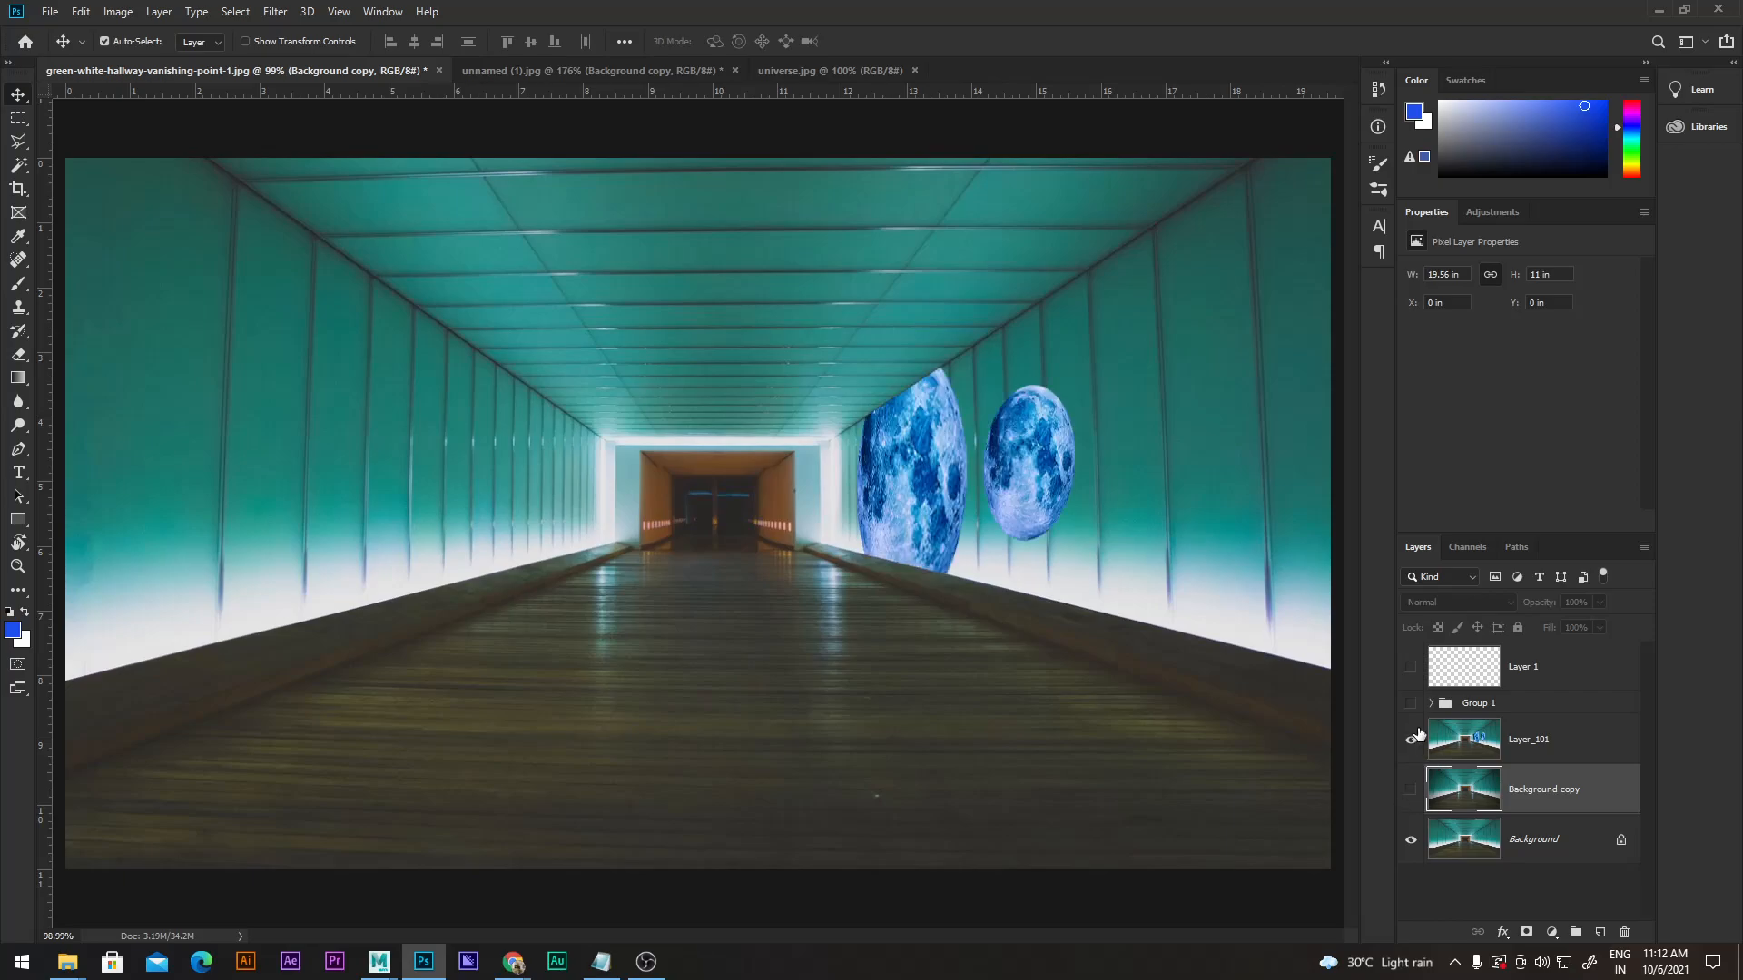
click(1412, 739)
click(1412, 705)
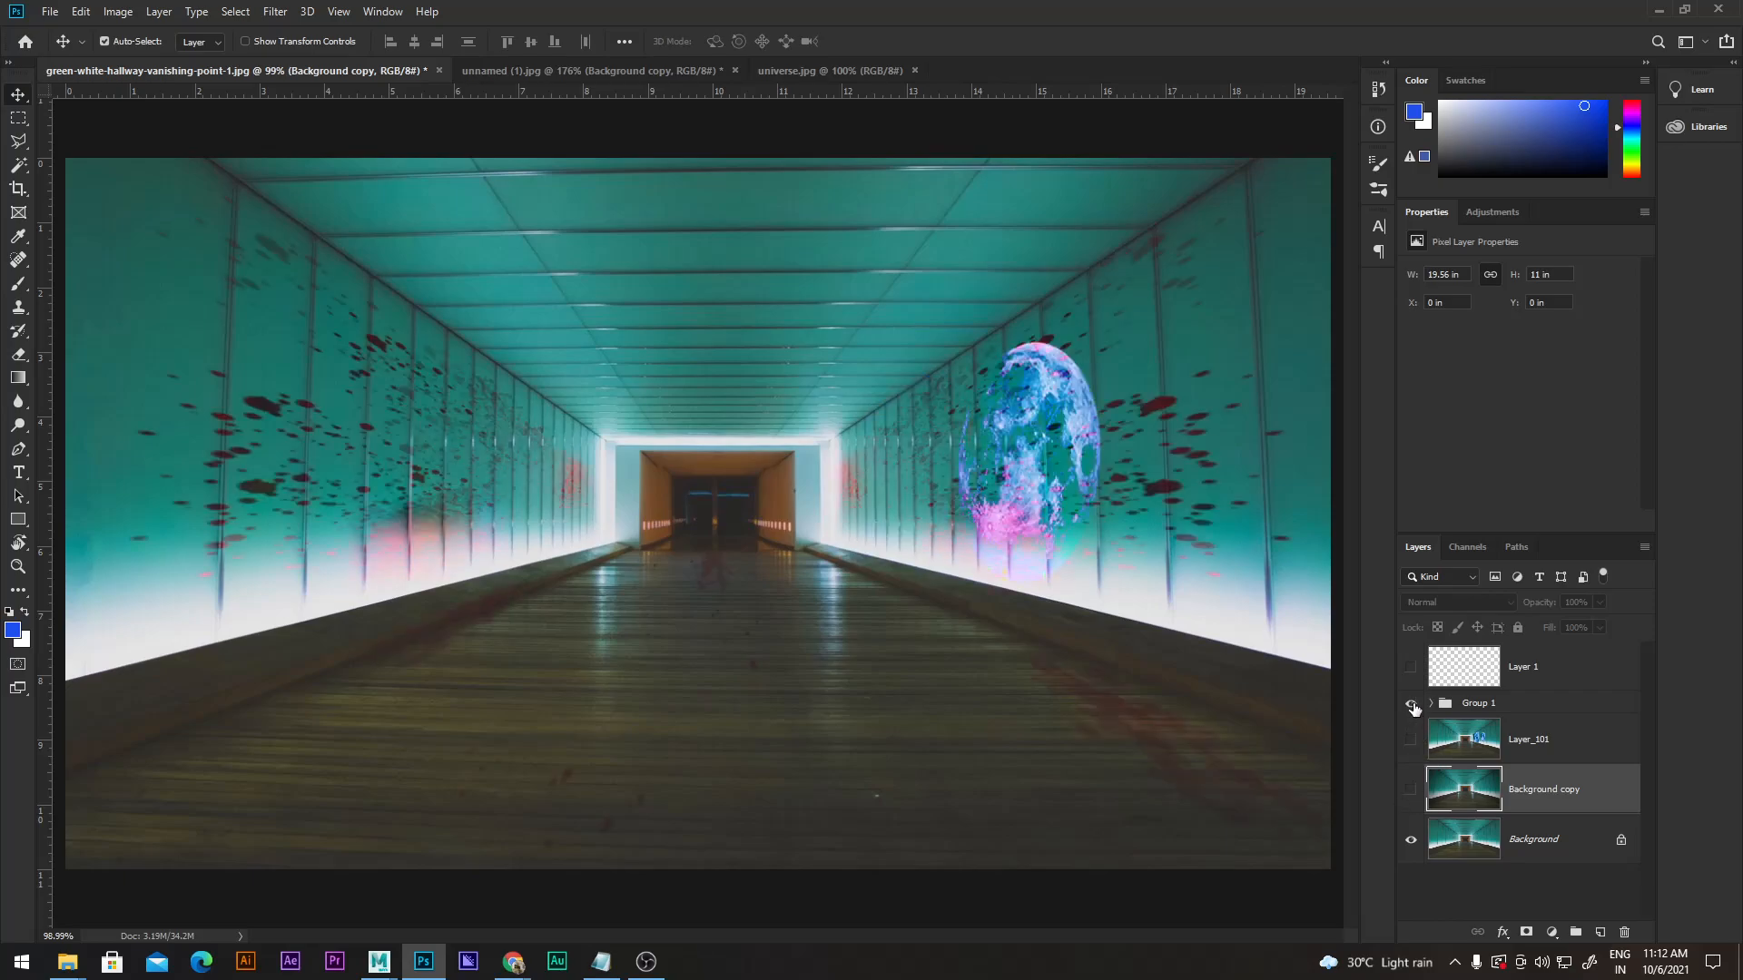
click(1412, 704)
click(1412, 704)
click(1411, 740)
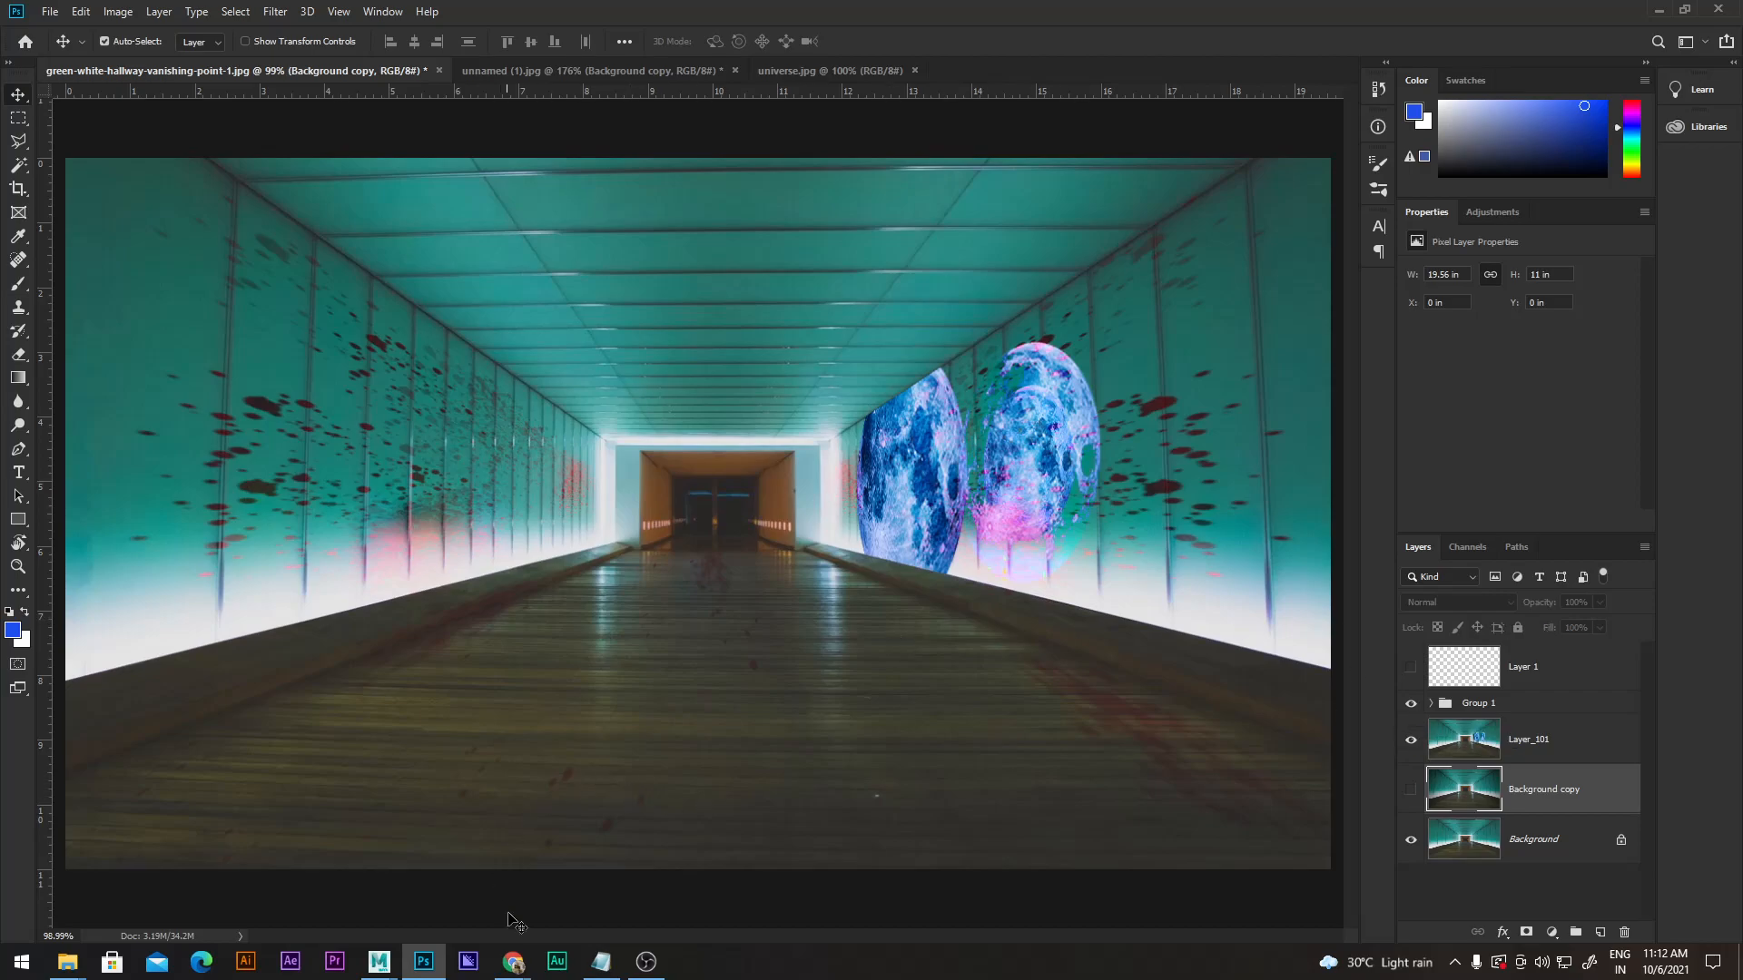
Switch to the Google Meet call in Chrome to check on it, and return to the hallway image in Photoshop.
mouse_move(512, 961)
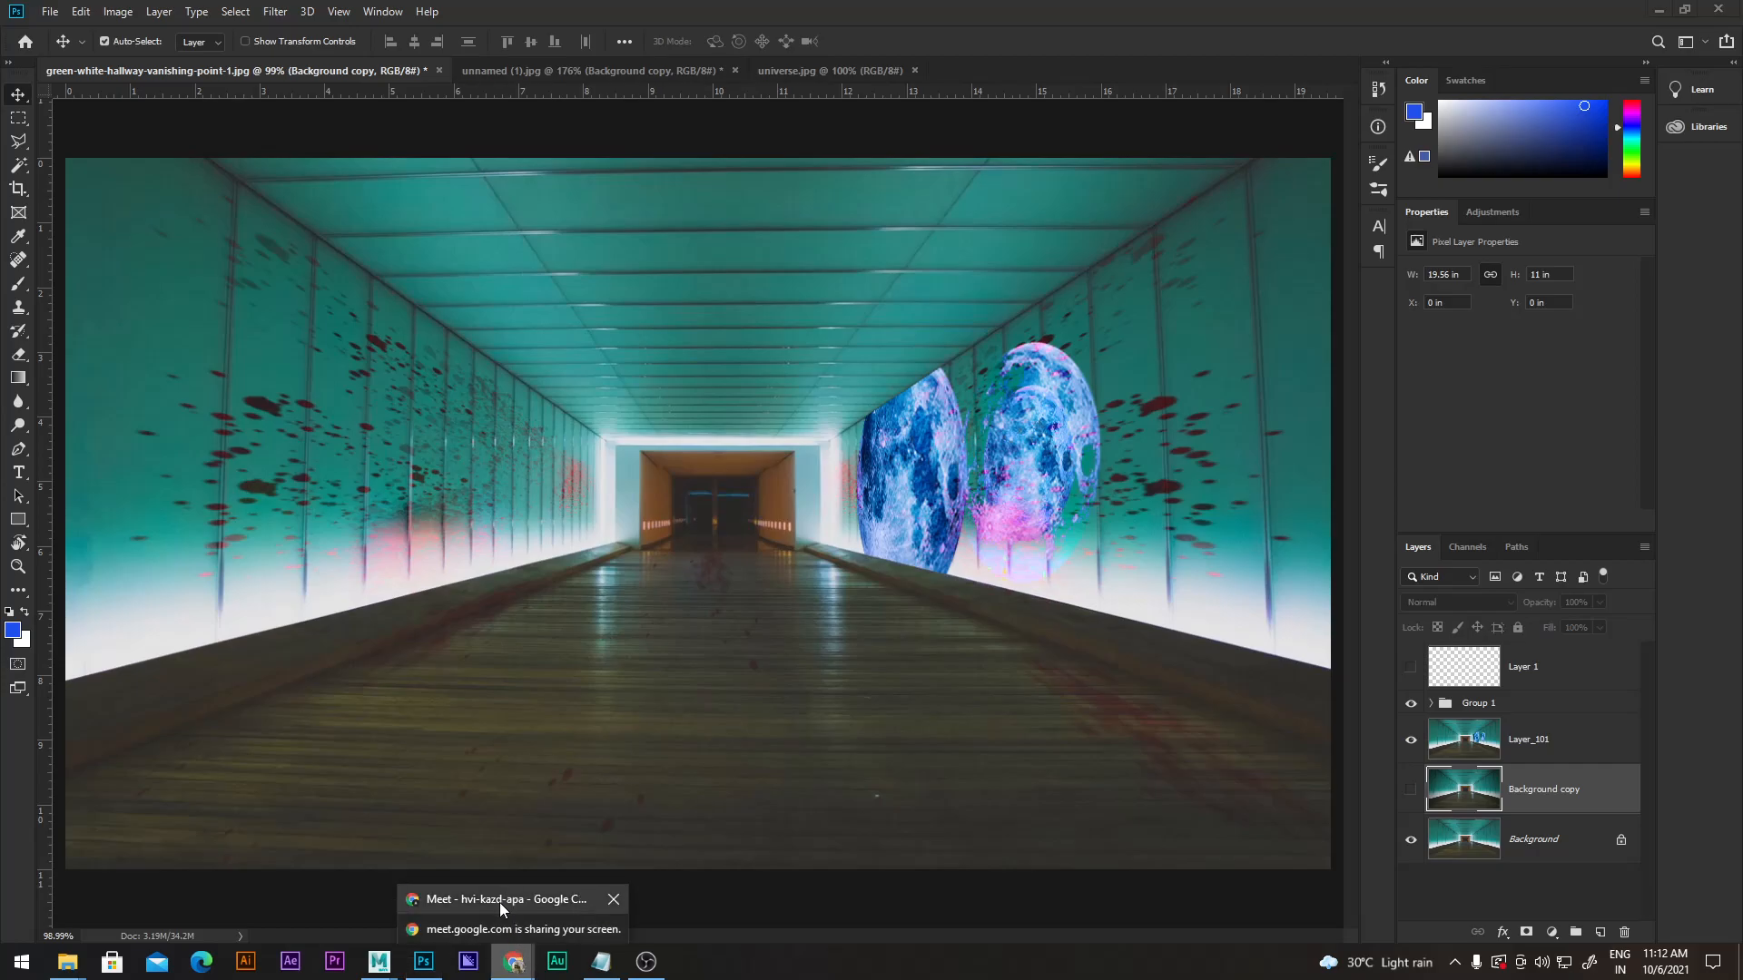
click(499, 902)
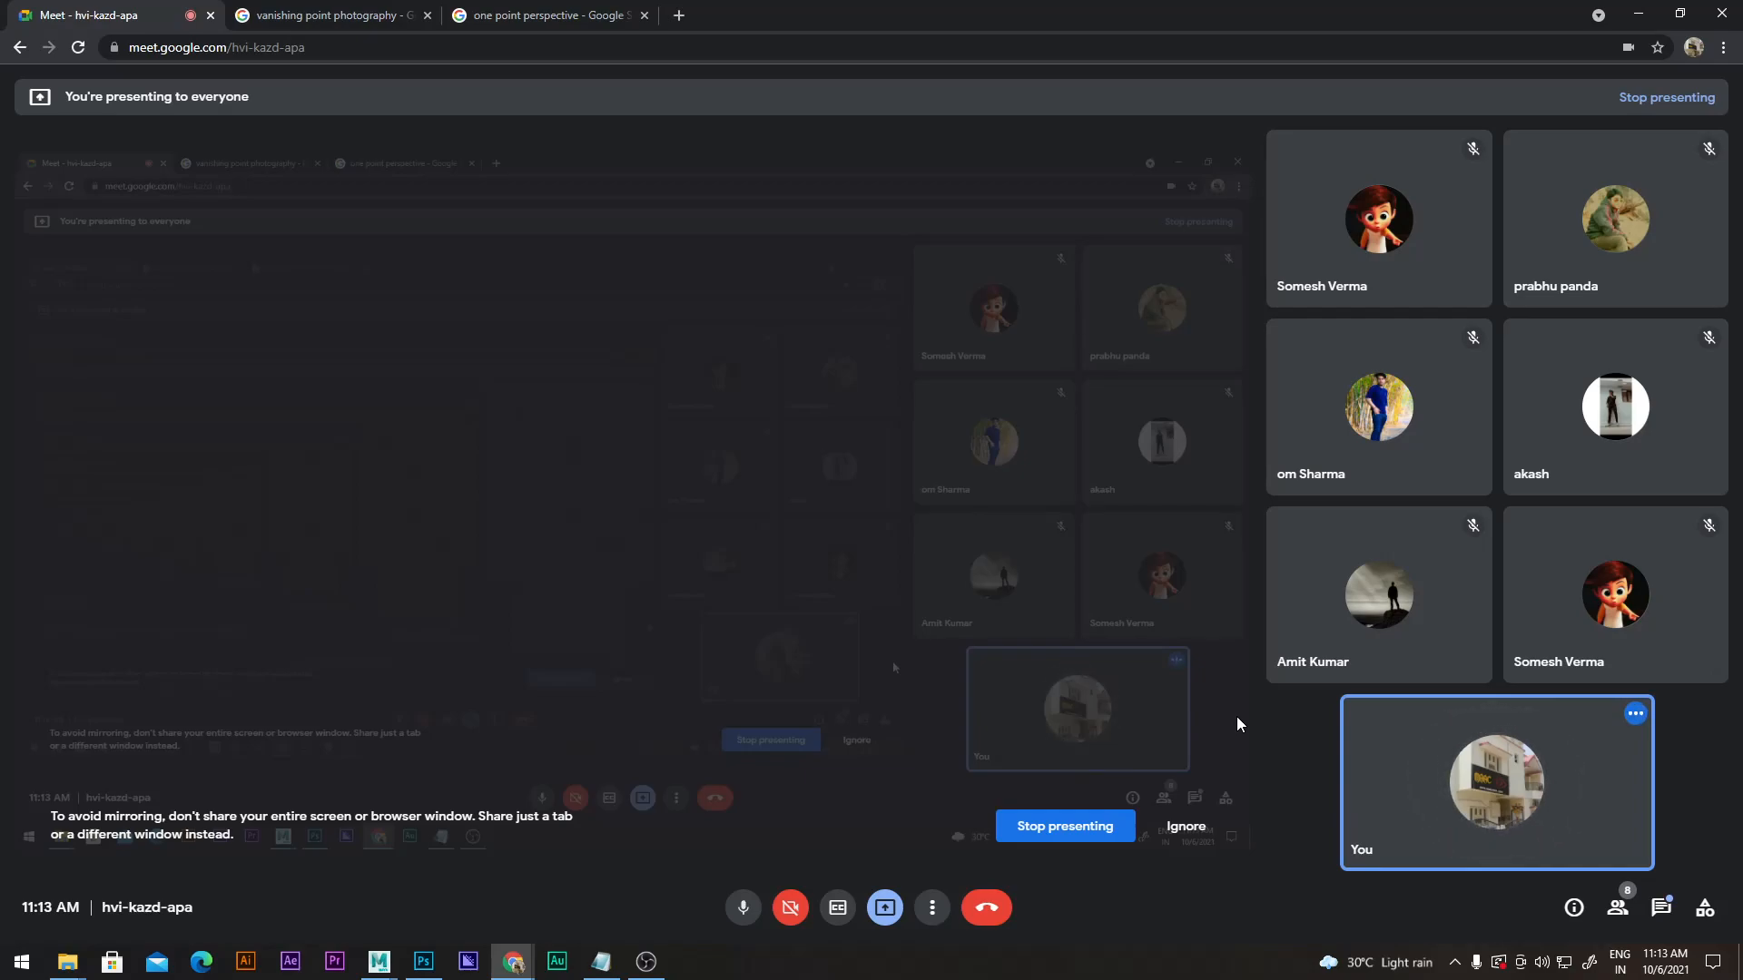
click(423, 962)
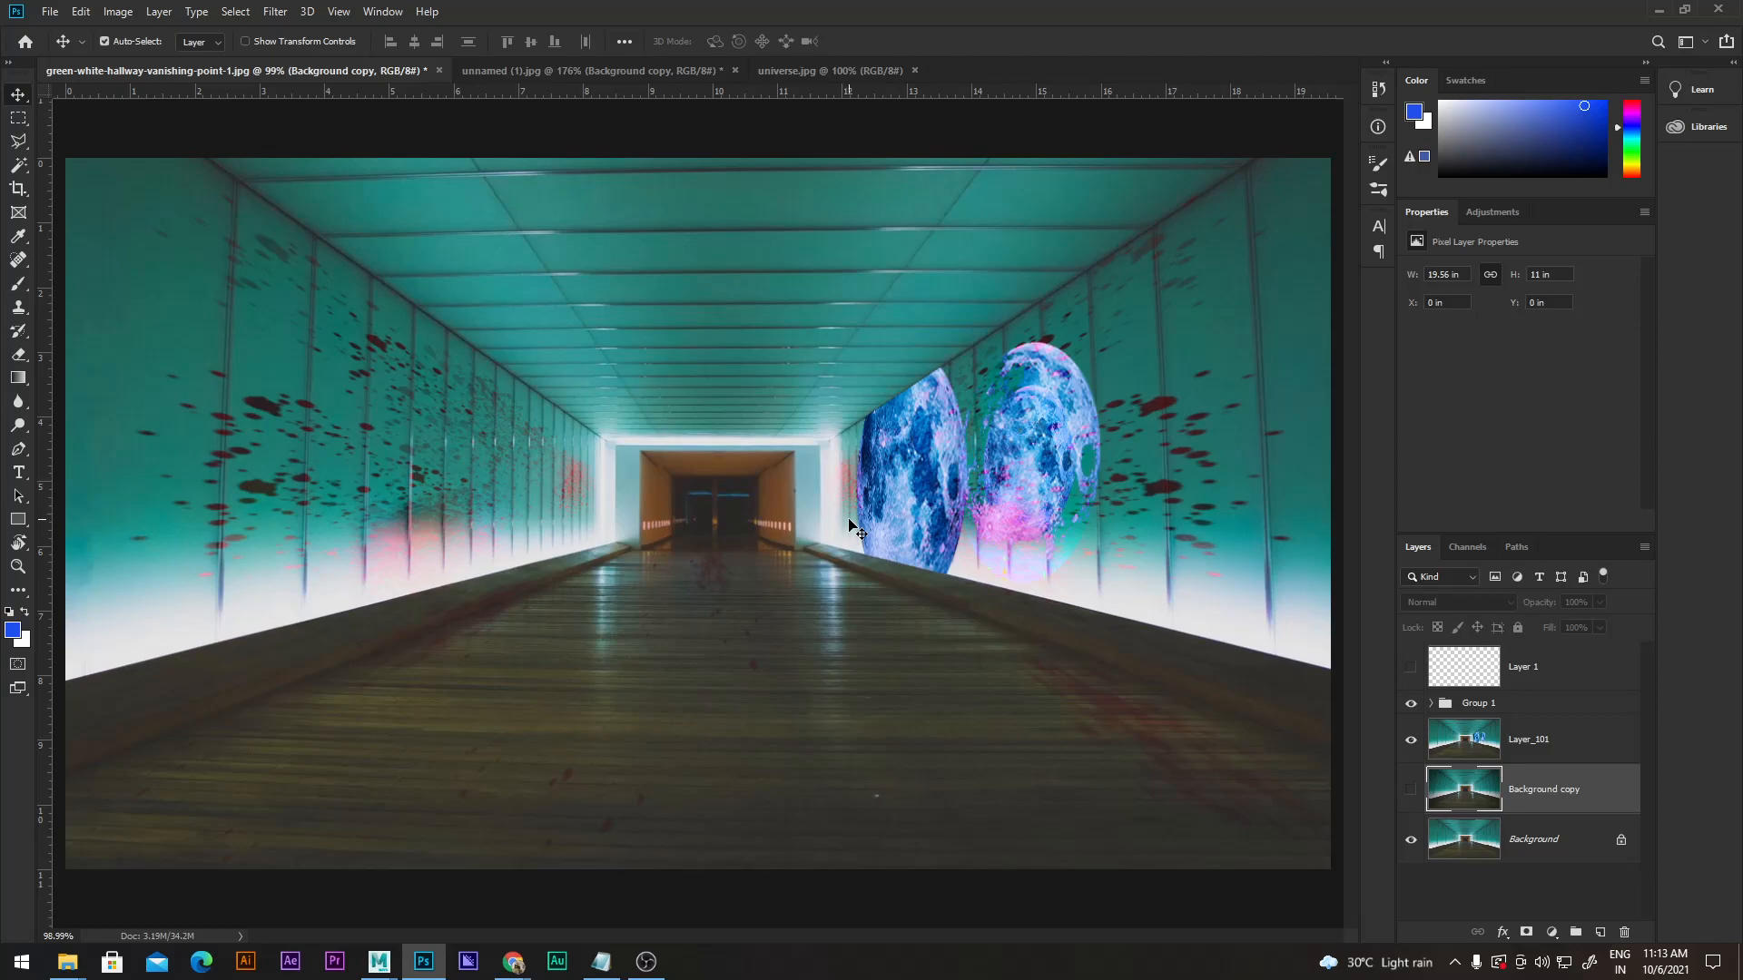
Minimize Photoshop to bring the Google Meet call back into view.
click(273, 12)
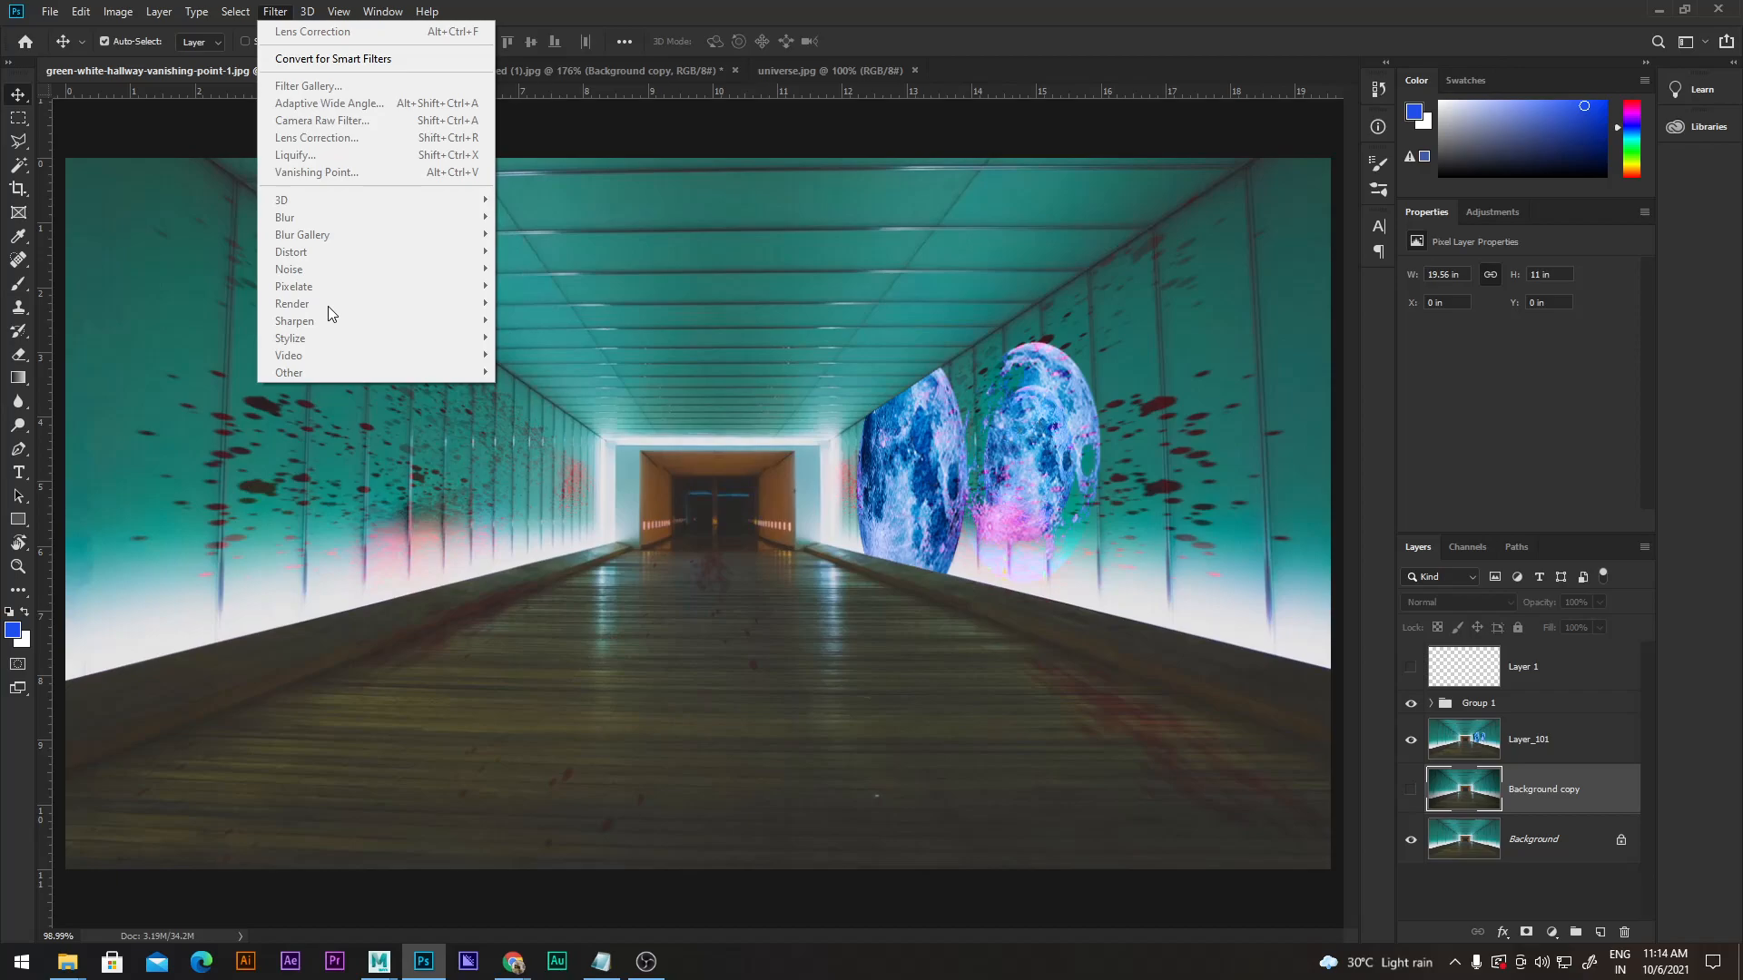
click(236, 11)
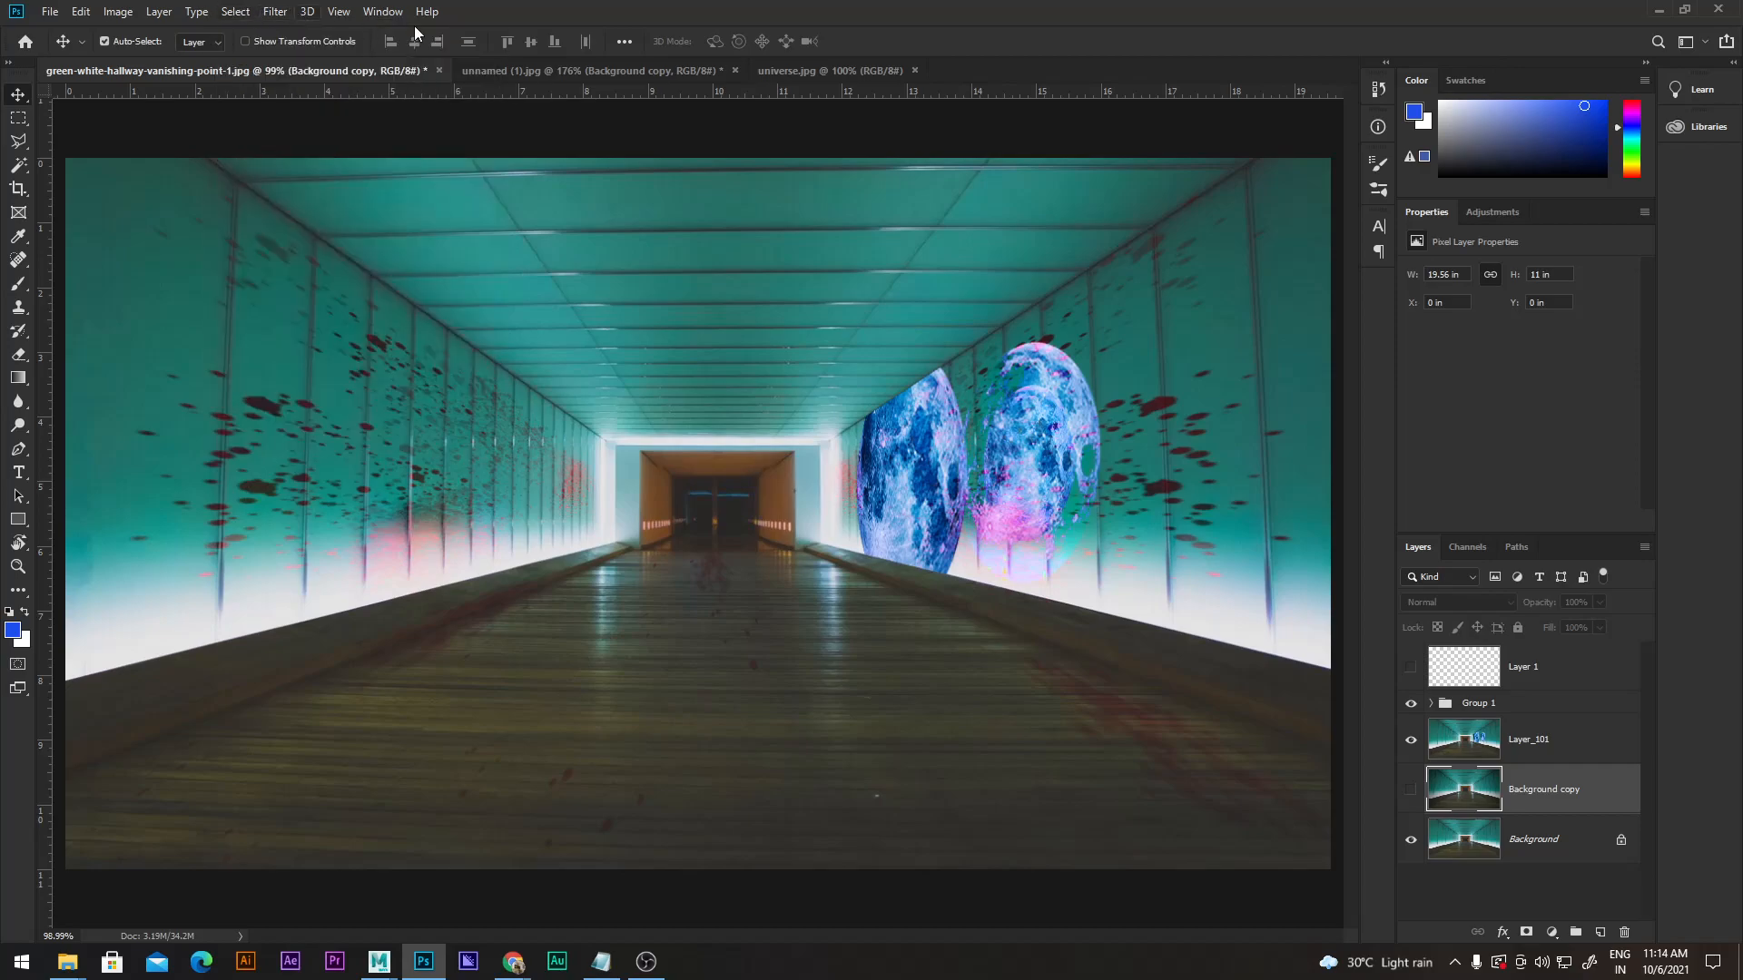
click(1658, 8)
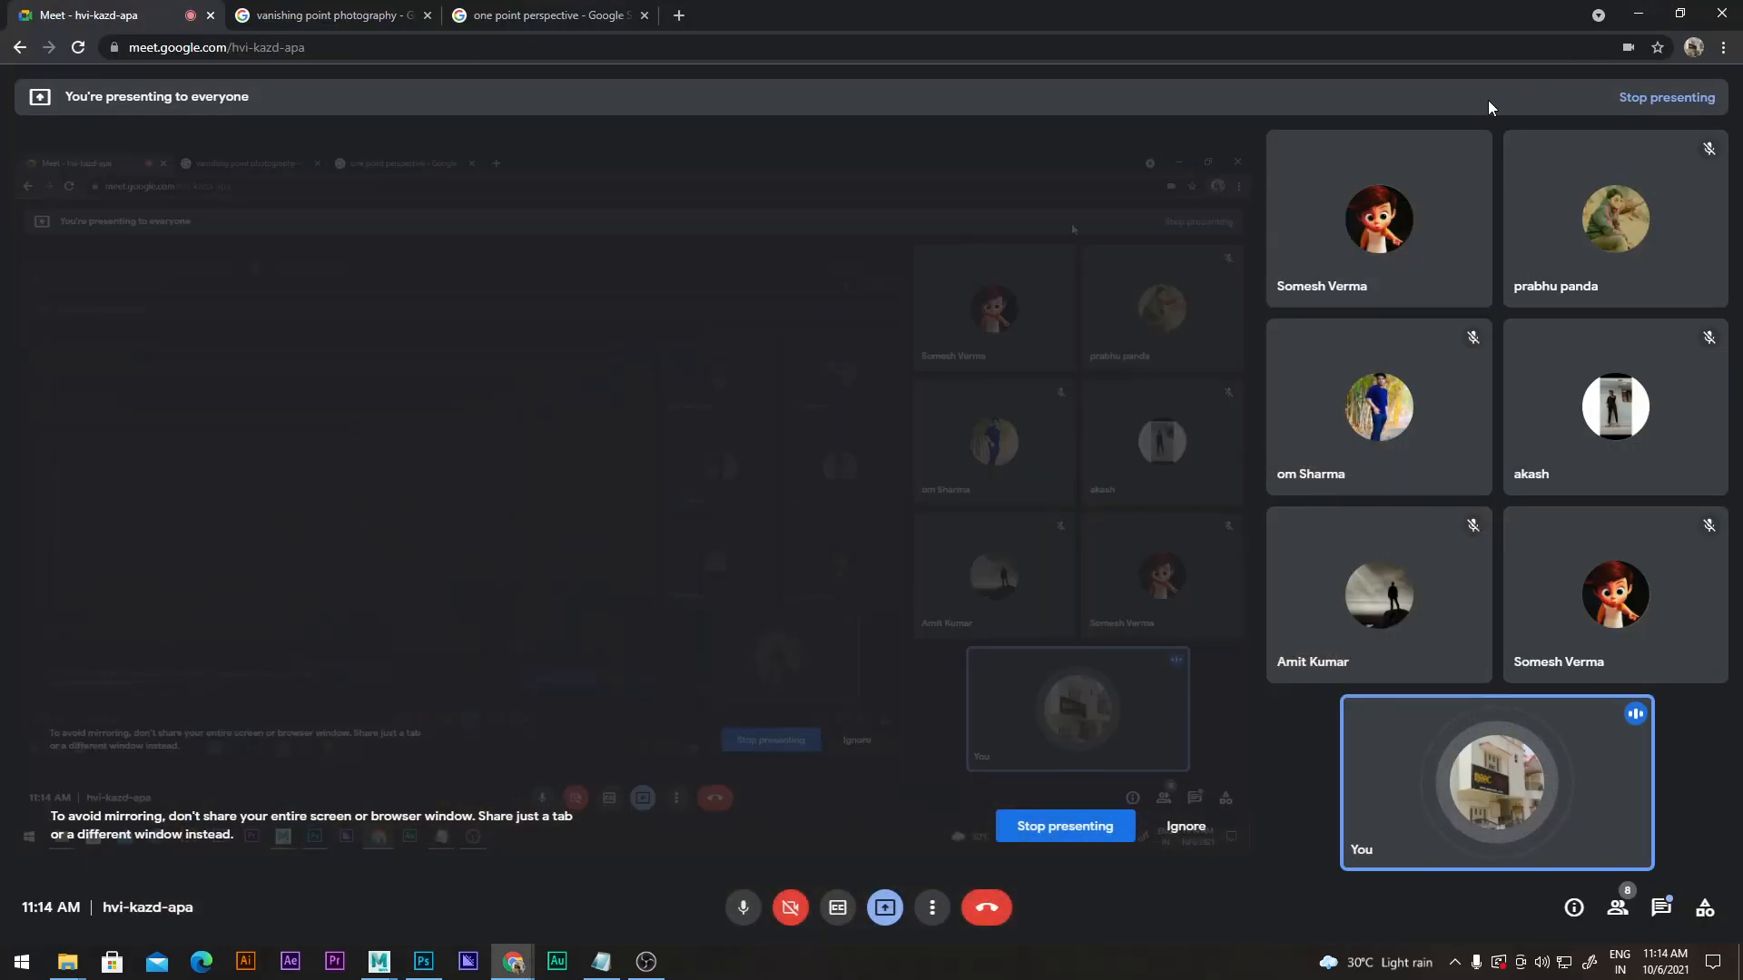